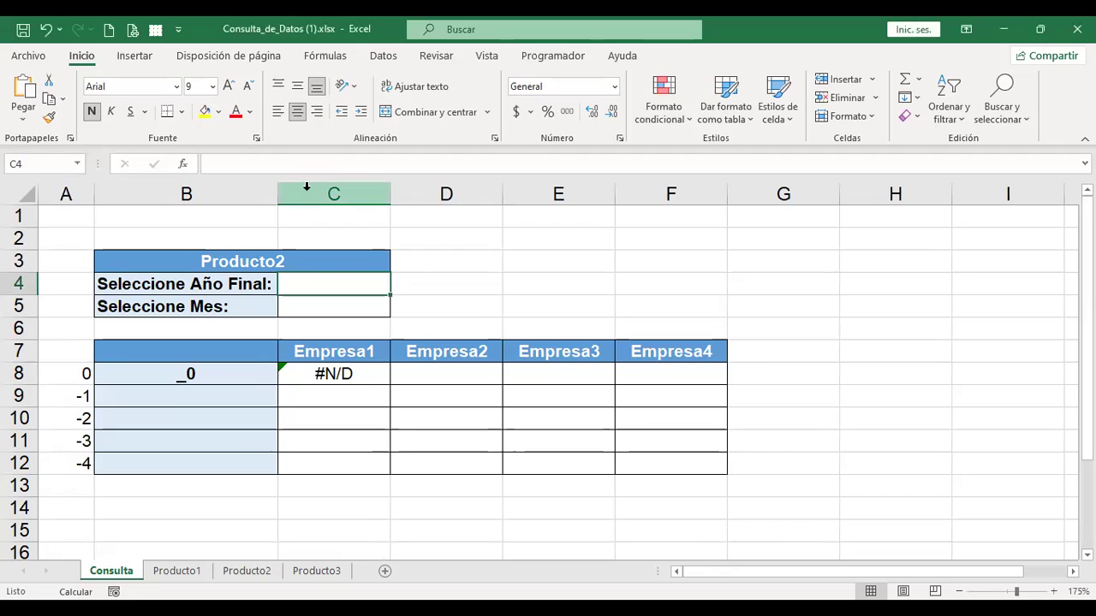
Check the product options offered in B3 and the input cells C4 for the final year and C5 for the month.
{"action": "left_click", "coordinate": [315, 257]}
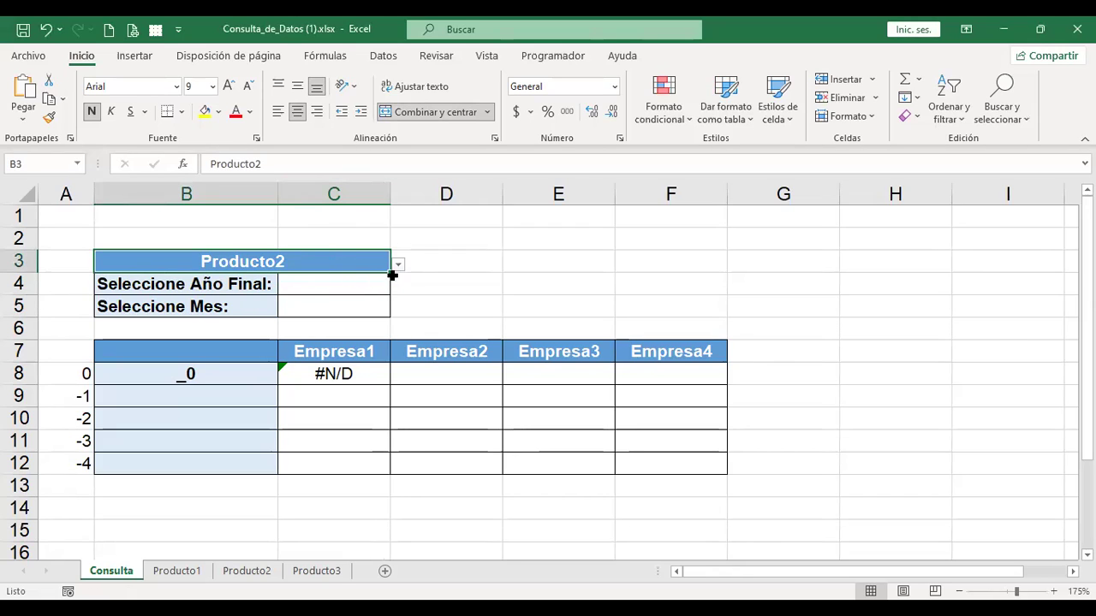
{"action": "left_click", "coordinate": [398, 264]}
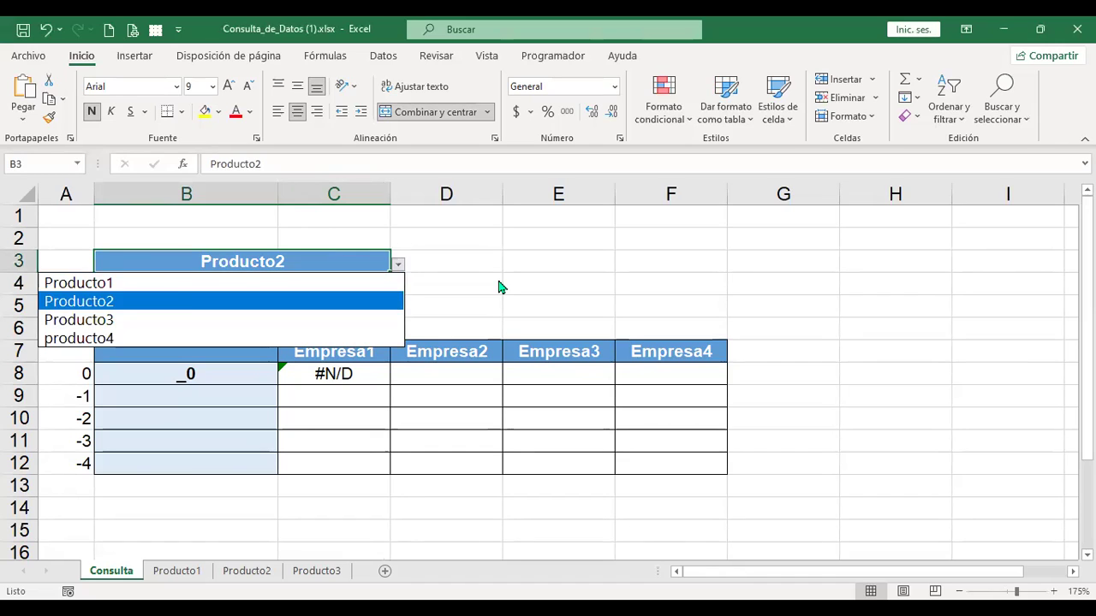
{"action": "key", "text": "Escape"}
{"action": "left_click", "coordinate": [350, 287]}
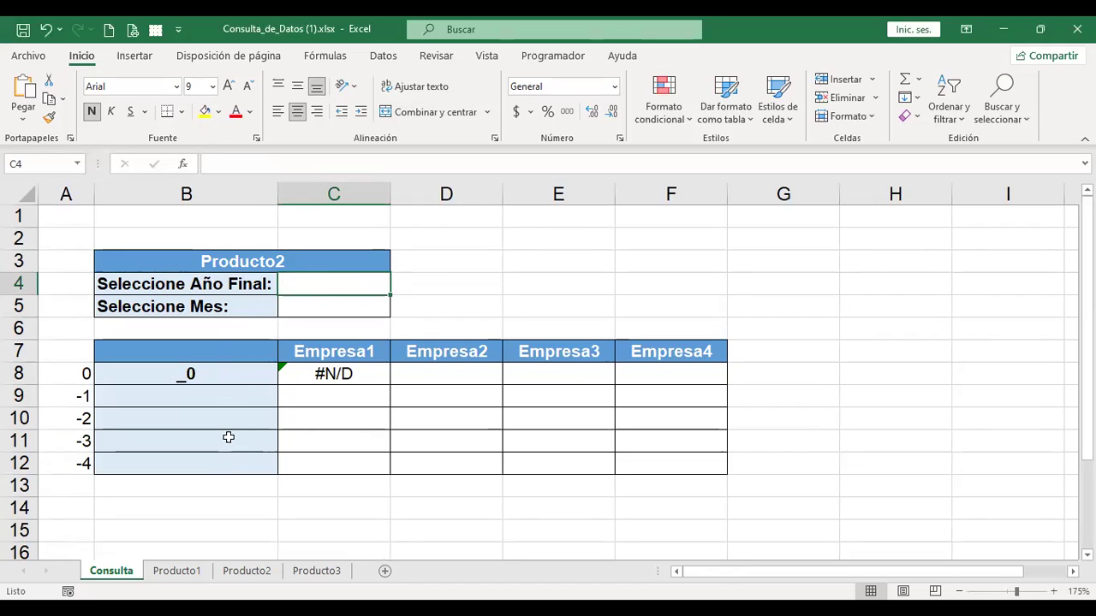
{"action": "left_click", "coordinate": [348, 306]}
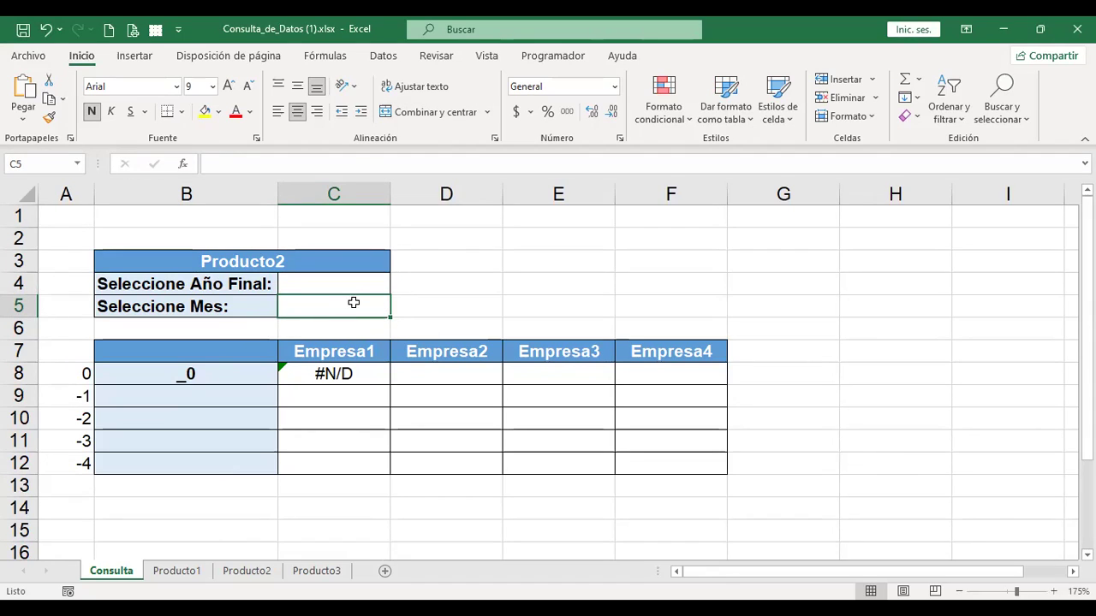
Examine the CONCATENAR formula in B8 and the year reference in A8 that it uses.
{"action": "left_click", "coordinate": [70, 371]}
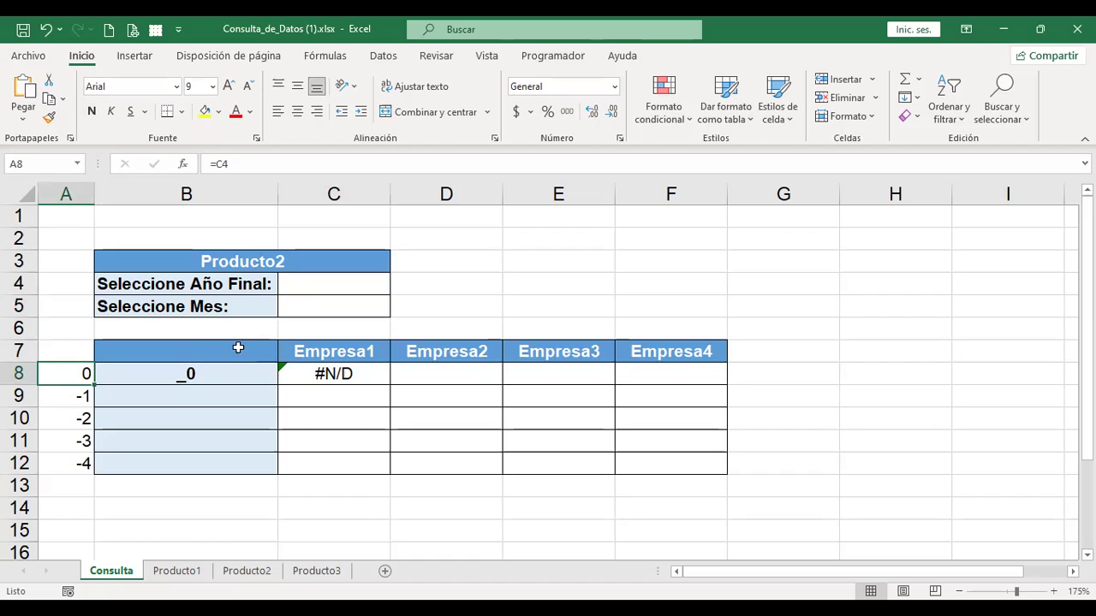
{"action": "left_click", "coordinate": [171, 374]}
{"action": "left_click", "coordinate": [72, 374]}
{"action": "left_click", "coordinate": [222, 373]}
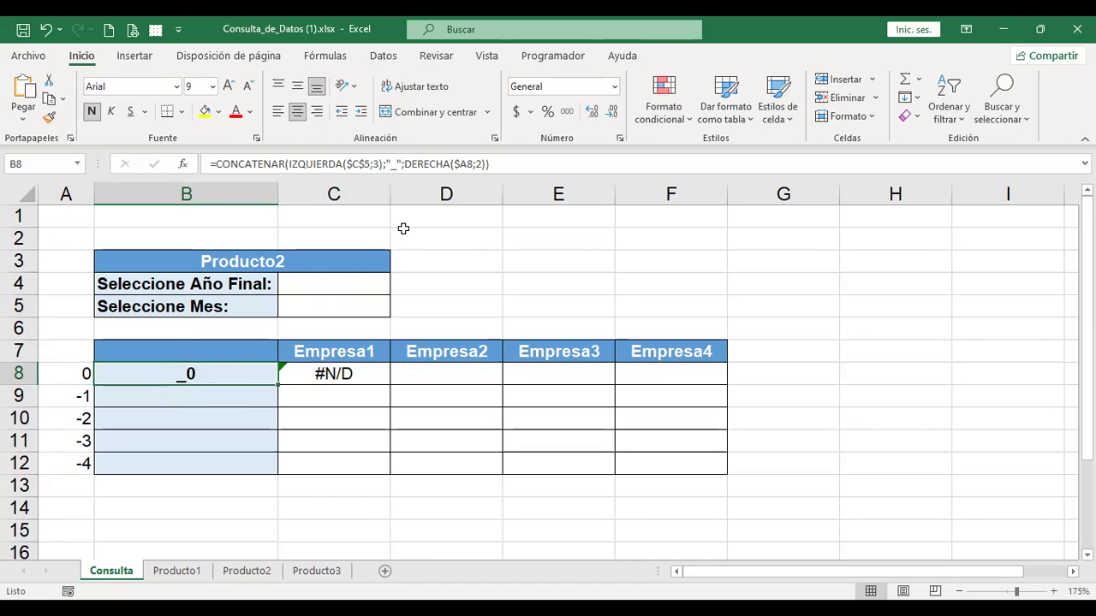
{"action": "key", "text": "F2"}
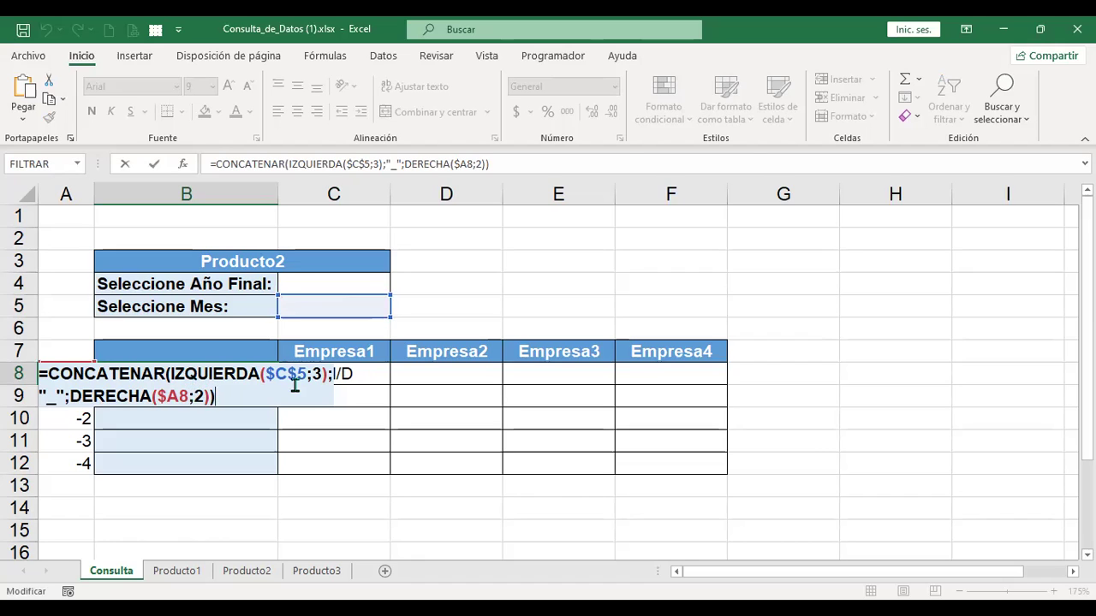
{"action": "key", "text": "Return"}
Review the formulas in column A, from A8 down to A11, that derive each earlier year.
{"action": "left_click", "coordinate": [76, 370]}
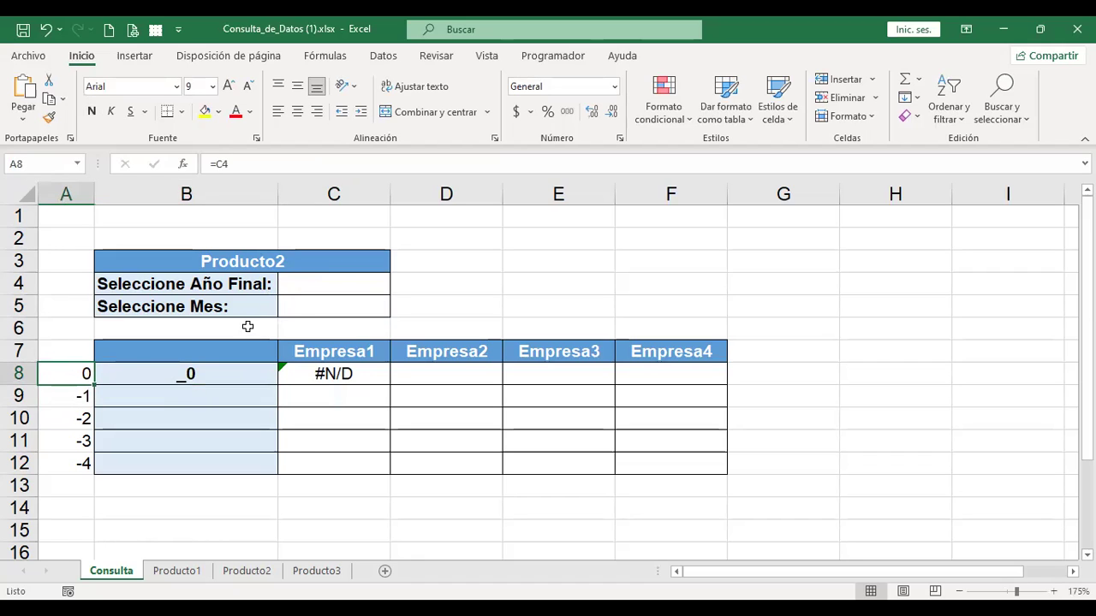
{"action": "left_click", "coordinate": [62, 392]}
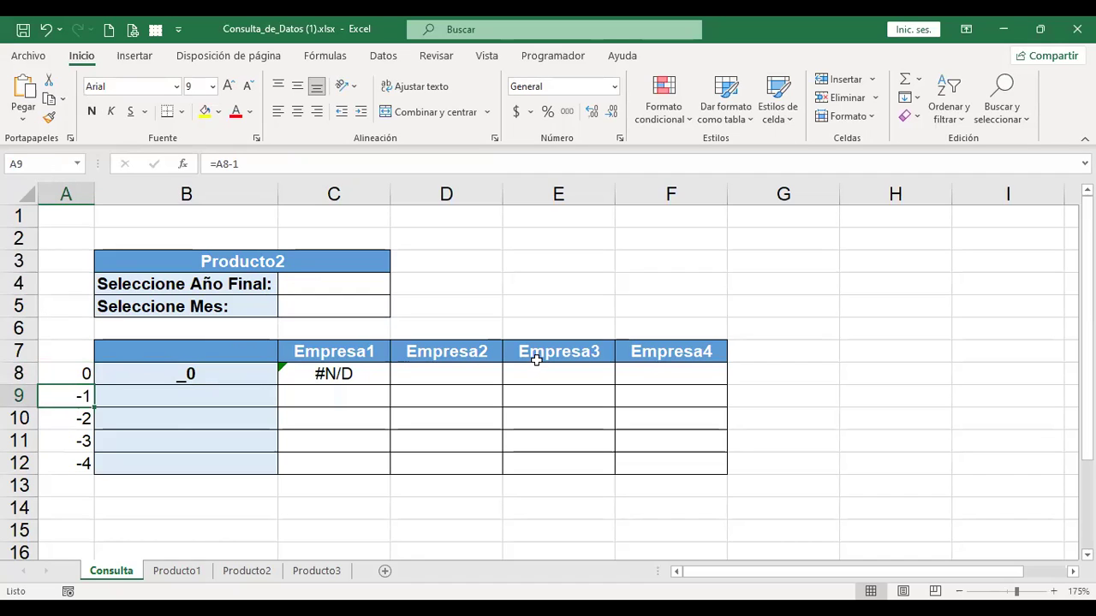
{"action": "key", "text": "F2"}
{"action": "key", "text": "Return"}
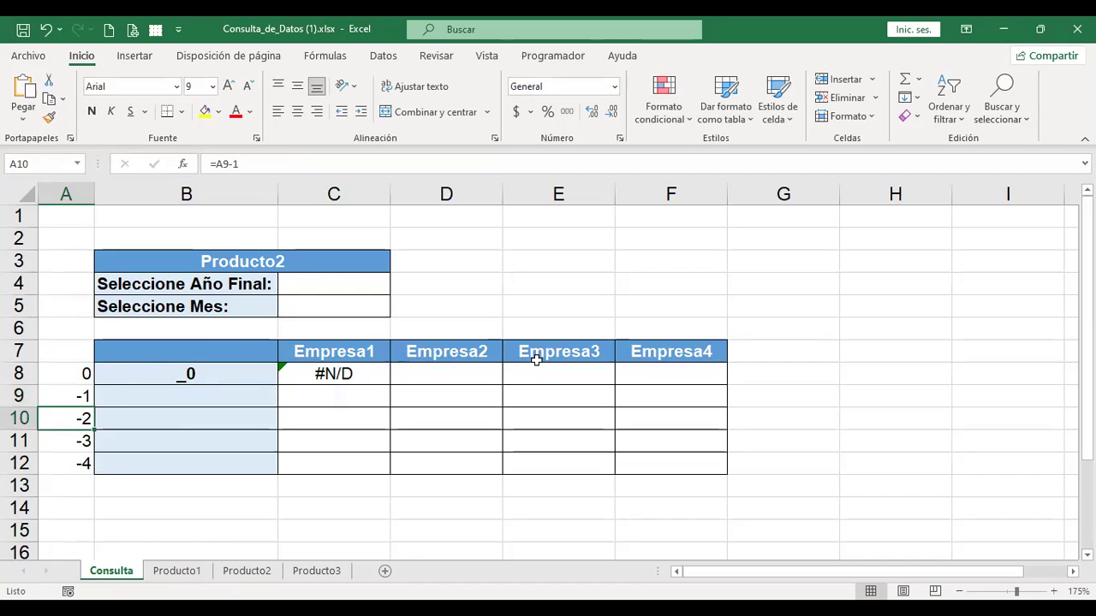
{"action": "key", "text": "F2"}
{"action": "key", "text": "Return"}
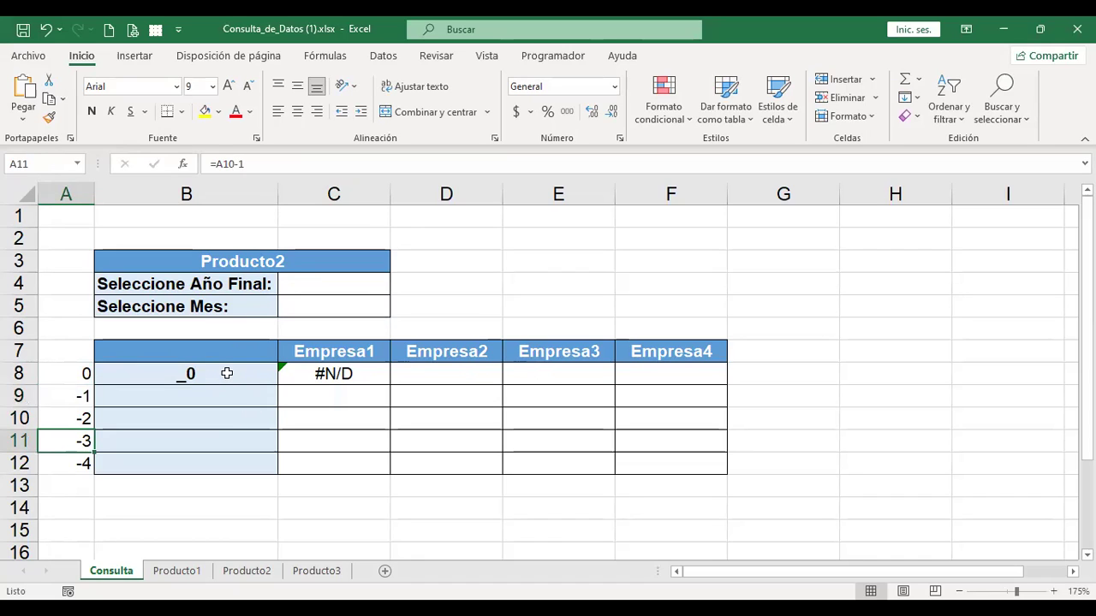
Inspect the INDICE formula in C8 for Empresa1 along with the final year cell C4.
{"action": "left_click", "coordinate": [315, 282]}
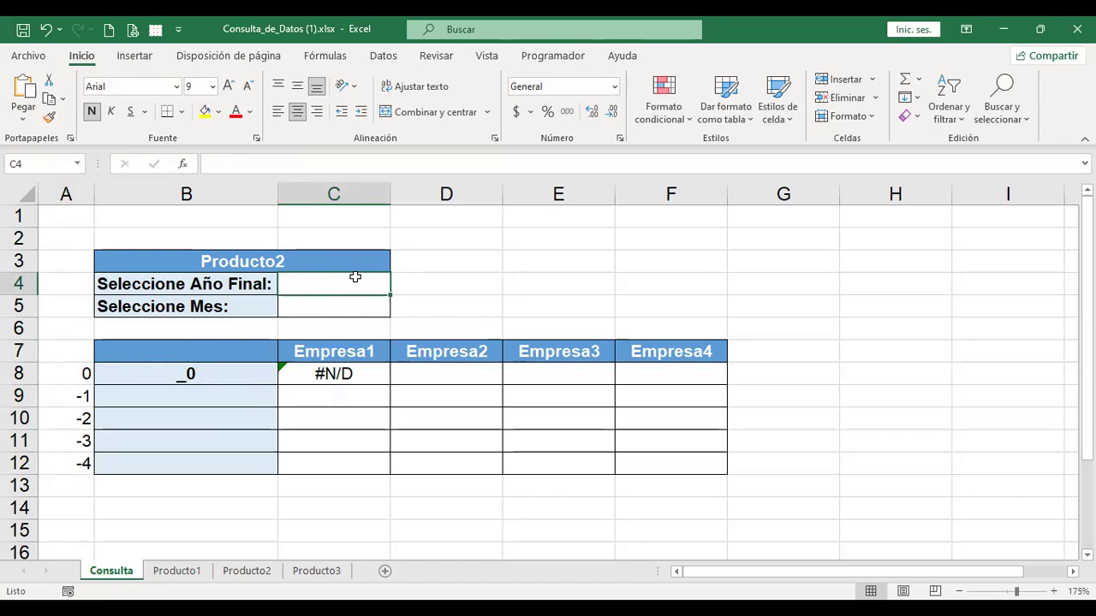
{"action": "left_click", "coordinate": [361, 370]}
{"action": "double_click", "coordinate": [361, 370]}
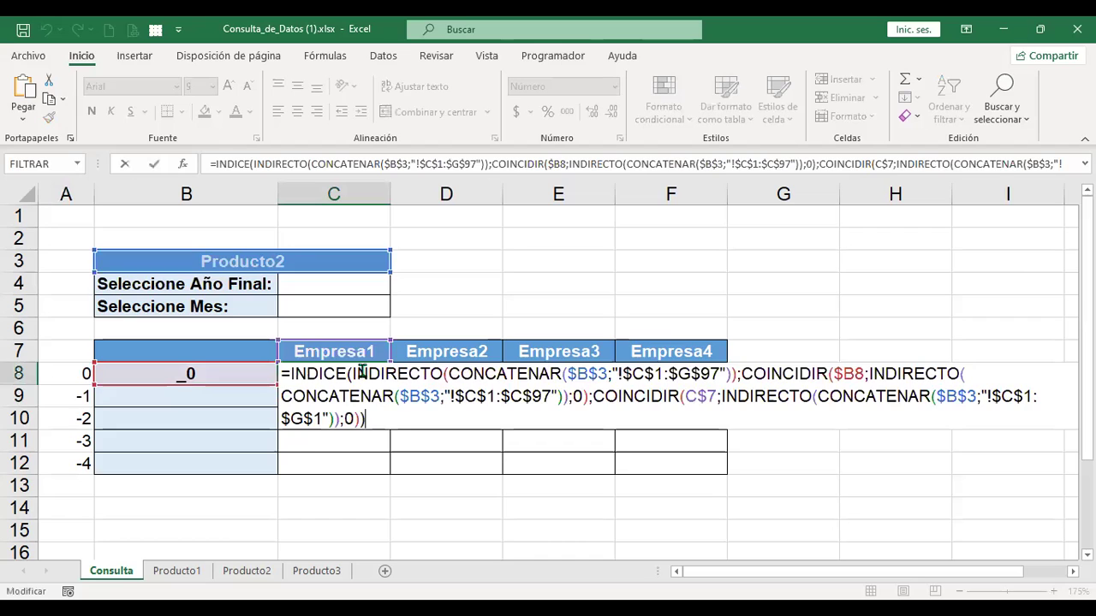
{"action": "key", "text": "Escape"}
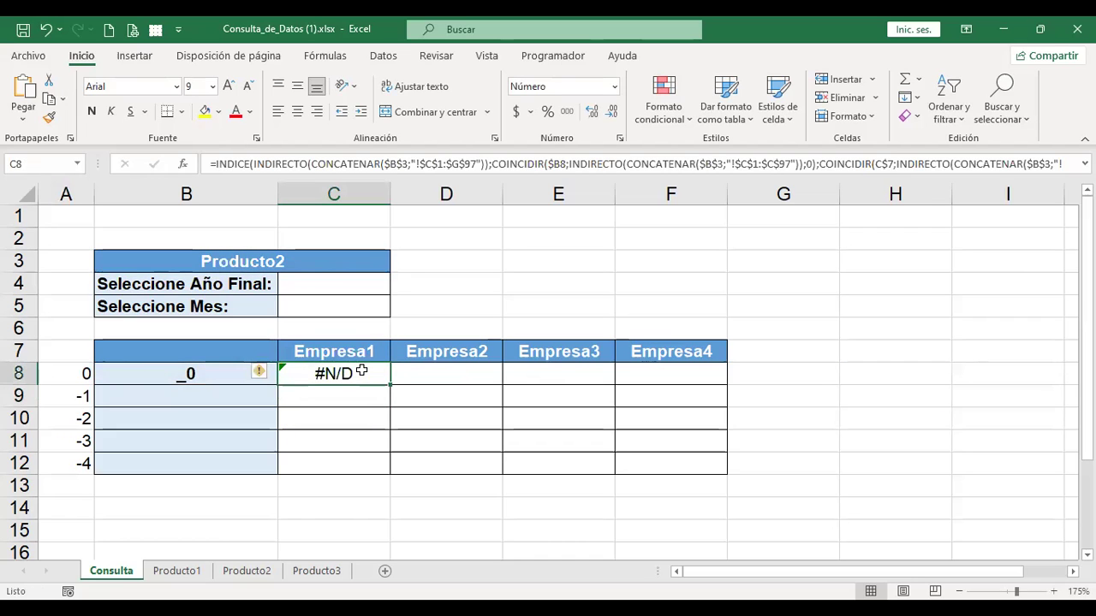
{"action": "left_click", "coordinate": [333, 279]}
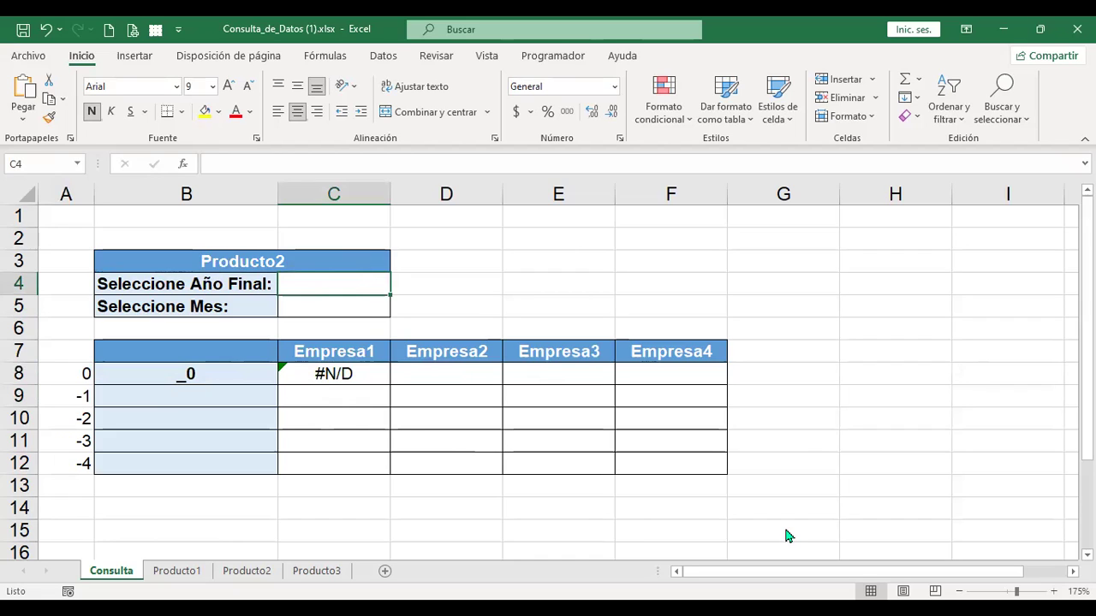
Inspect the product drop-down in B3 and the list source in its data validation settings.
{"action": "left_click", "coordinate": [111, 575]}
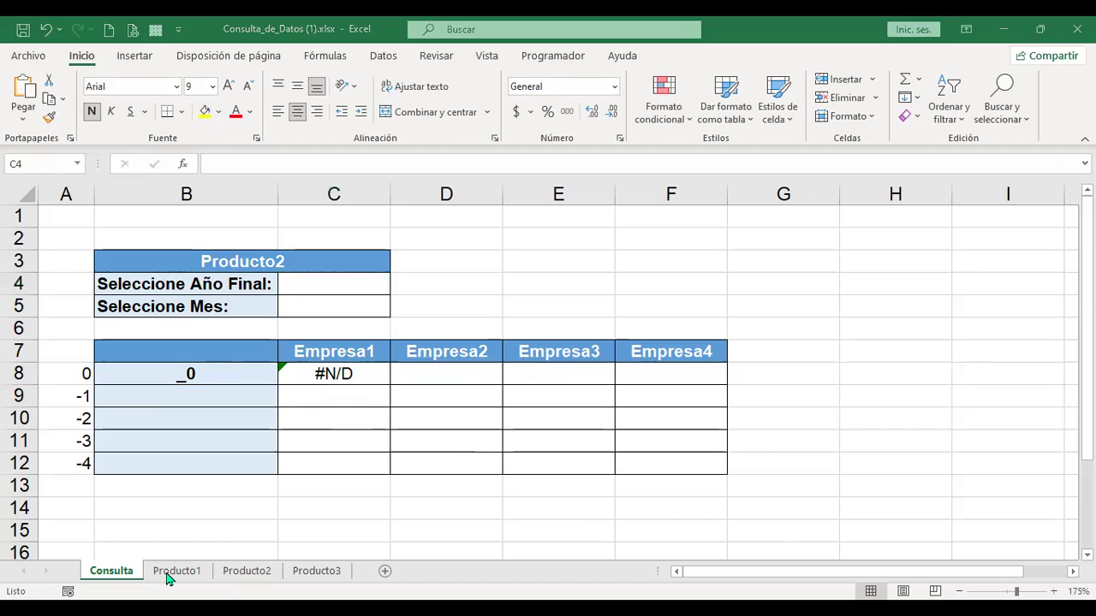
{"action": "left_click", "coordinate": [281, 263]}
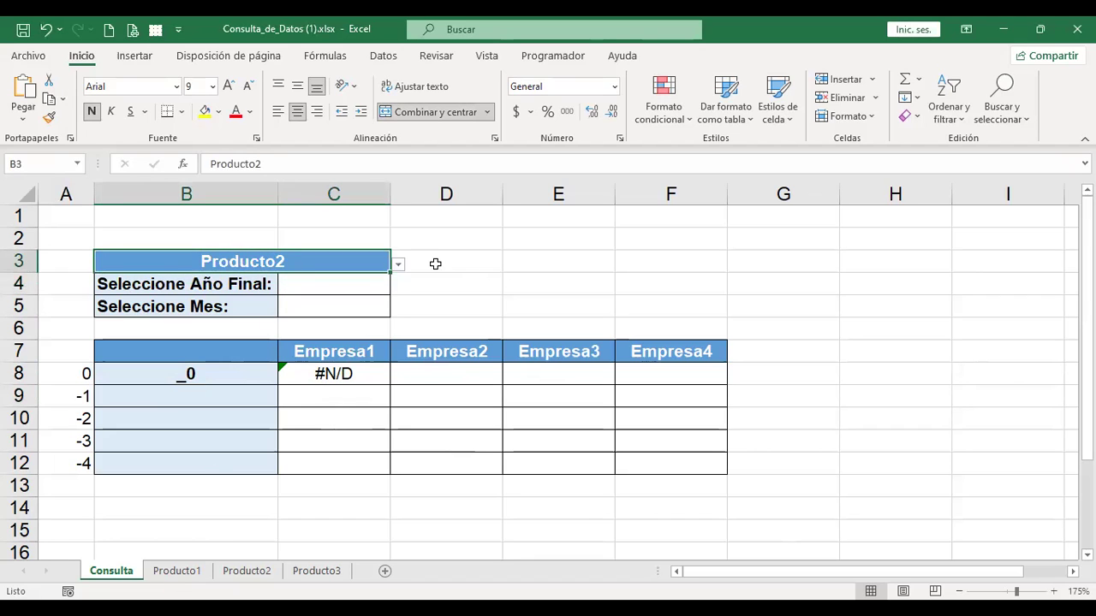
{"action": "left_click", "coordinate": [397, 266]}
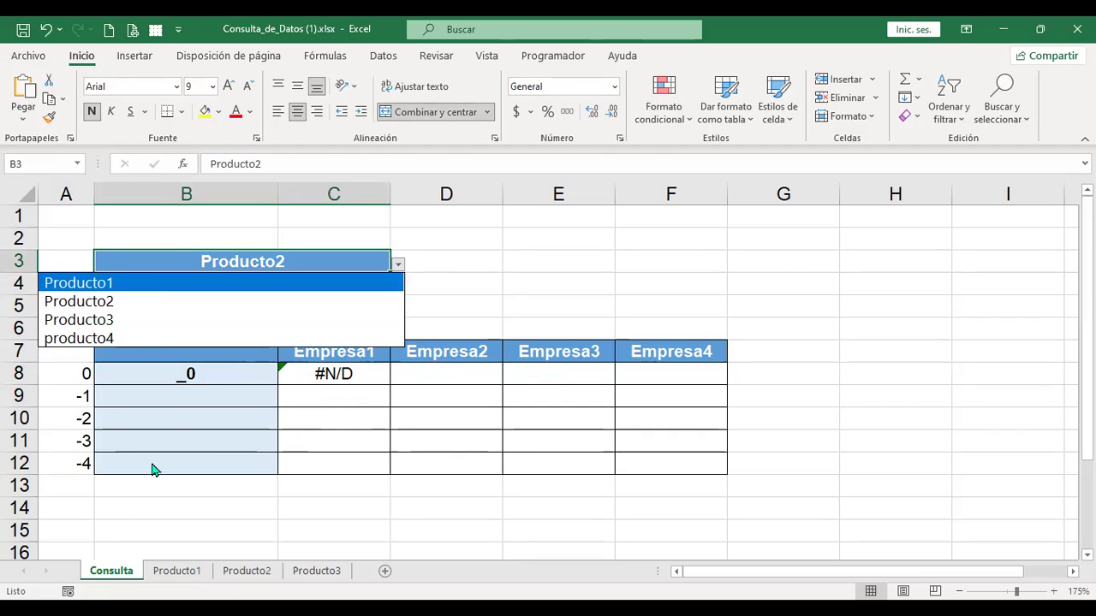
{"action": "key", "text": "Down"}
{"action": "key", "text": "Down"}
{"action": "left_click", "coordinate": [230, 263]}
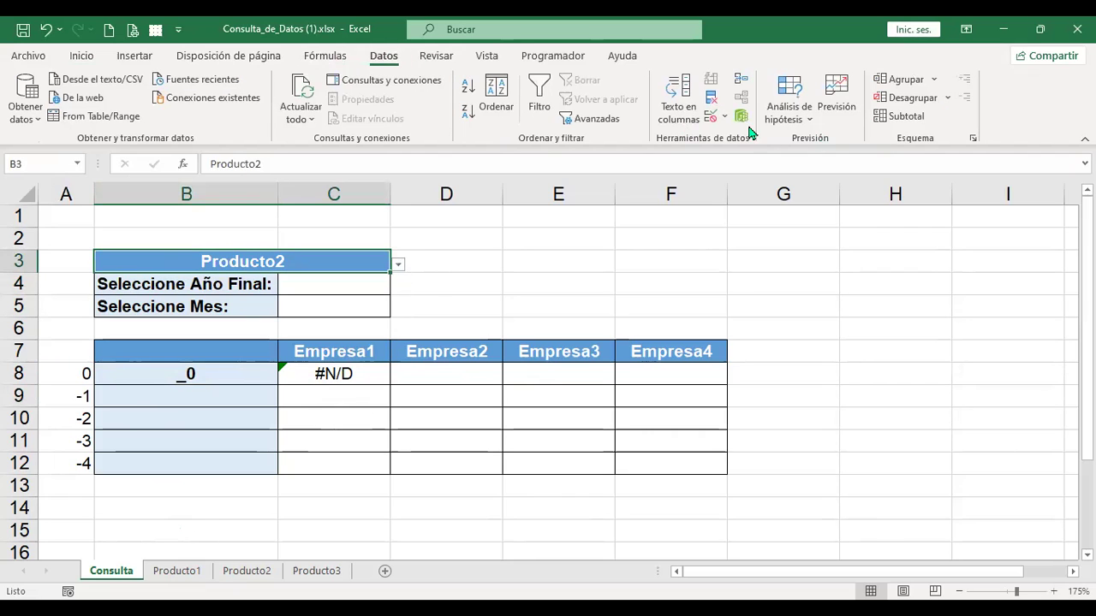
{"action": "left_click", "coordinate": [710, 117]}
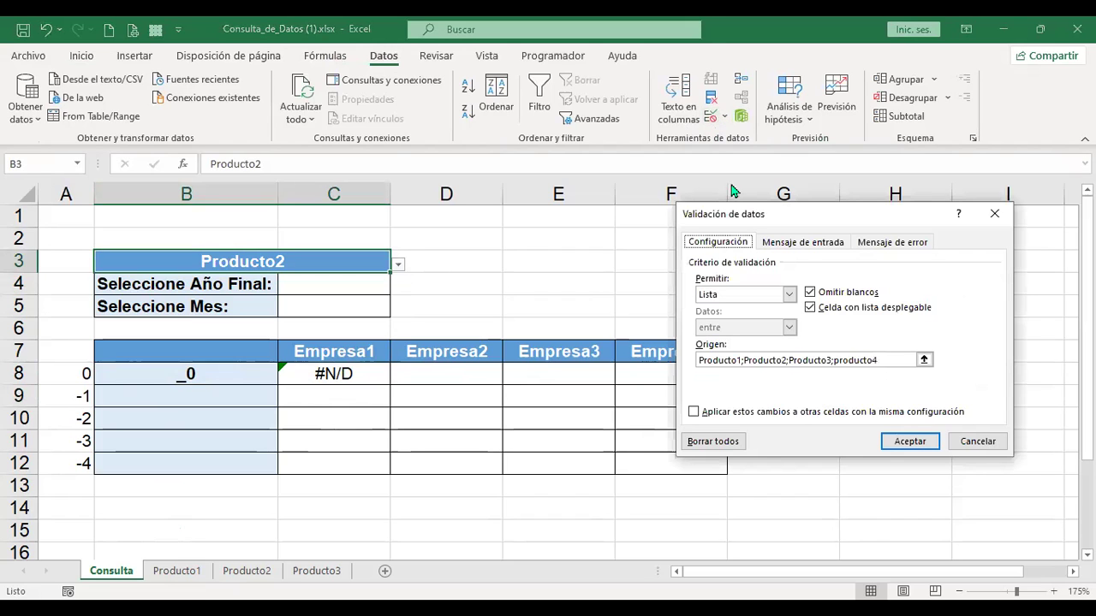
{"action": "left_click", "coordinate": [713, 361]}
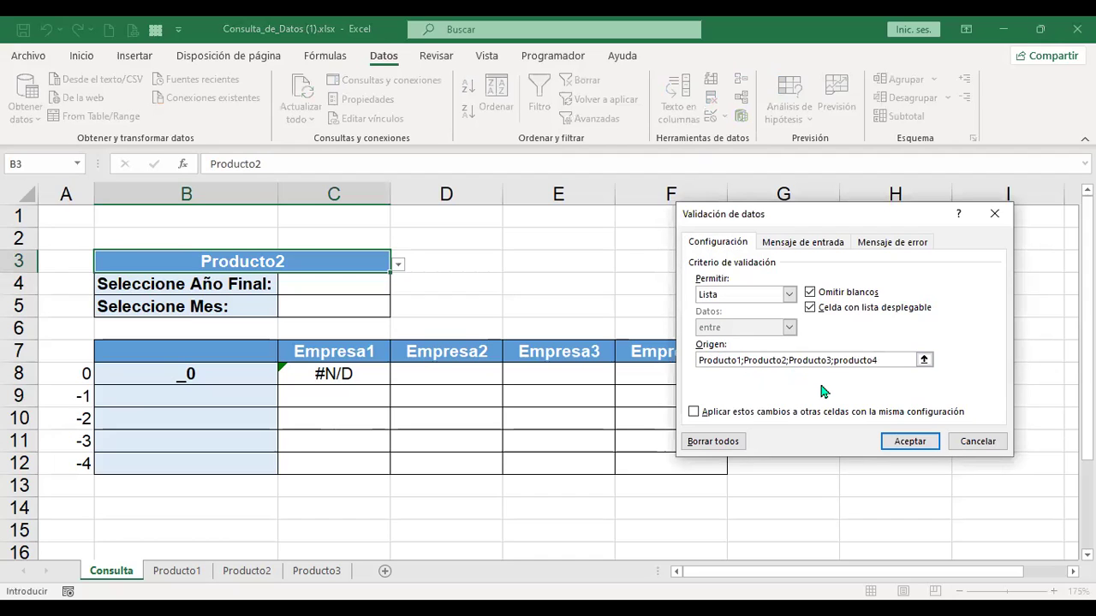
{"action": "left_click", "coordinate": [910, 441]}
{"action": "left_click", "coordinate": [341, 279]}
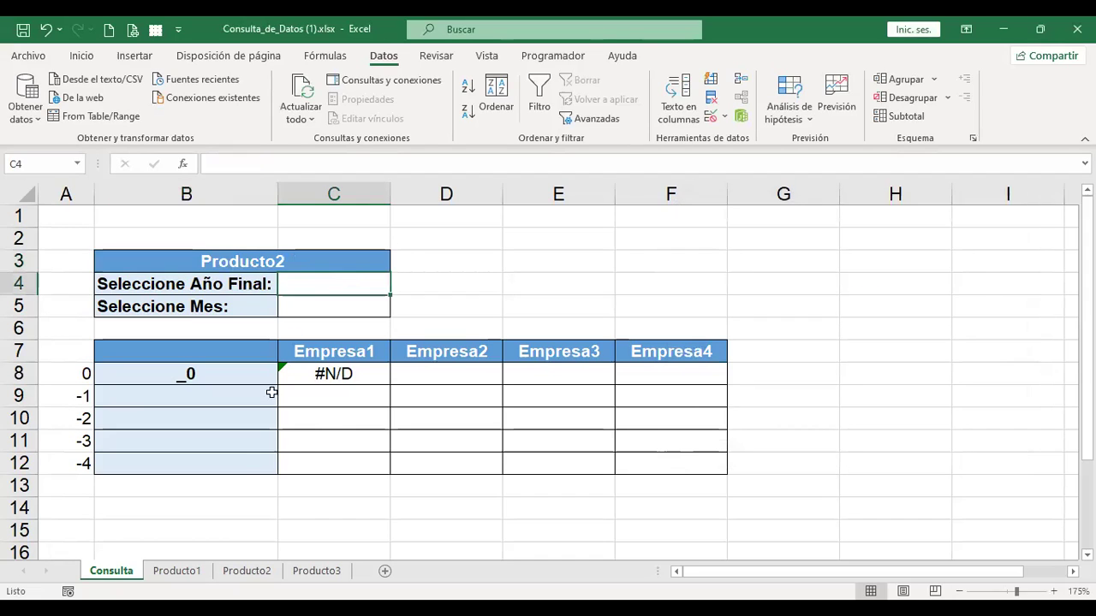
Browse the data sheets Producto1, Producto2 and Producto3, ending on Producto1.
{"action": "left_click", "coordinate": [187, 571]}
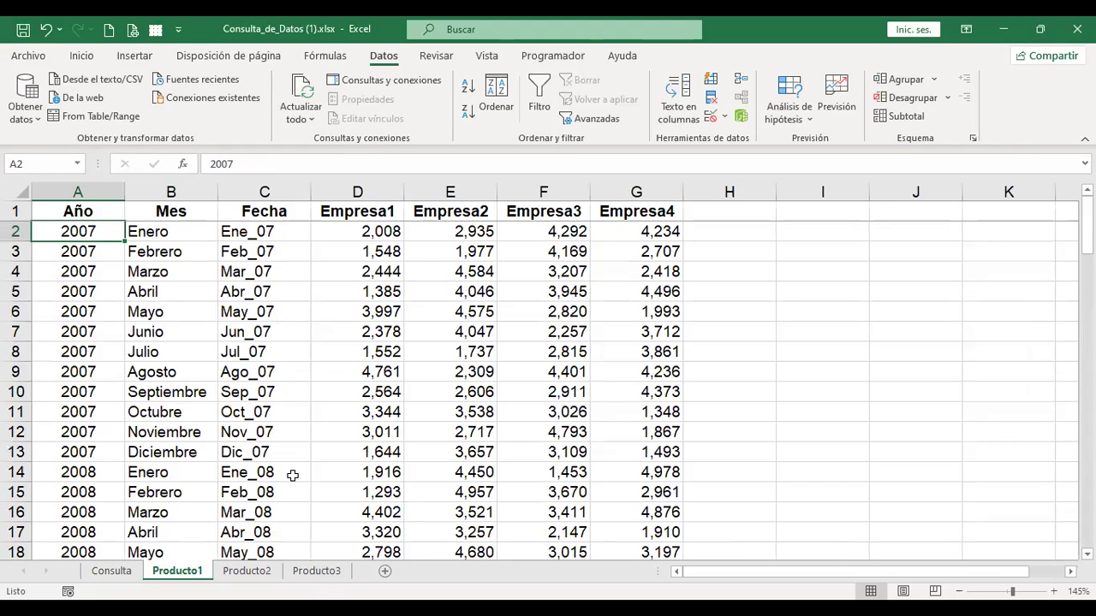
{"action": "left_click", "coordinate": [254, 575]}
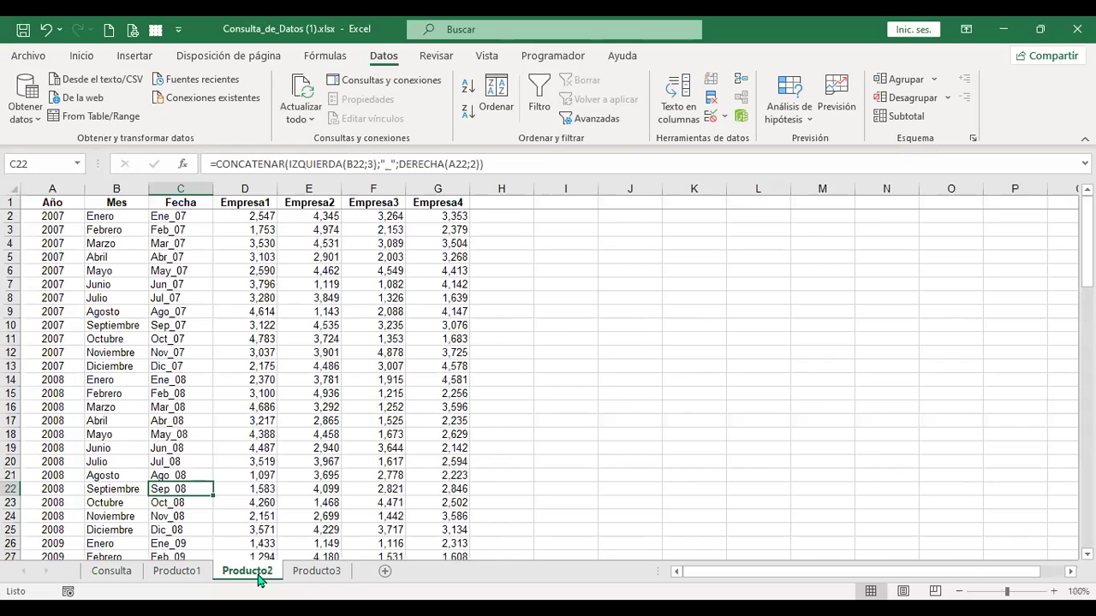
{"action": "left_click", "coordinate": [313, 575]}
{"action": "left_click", "coordinate": [231, 575]}
{"action": "left_click", "coordinate": [166, 575]}
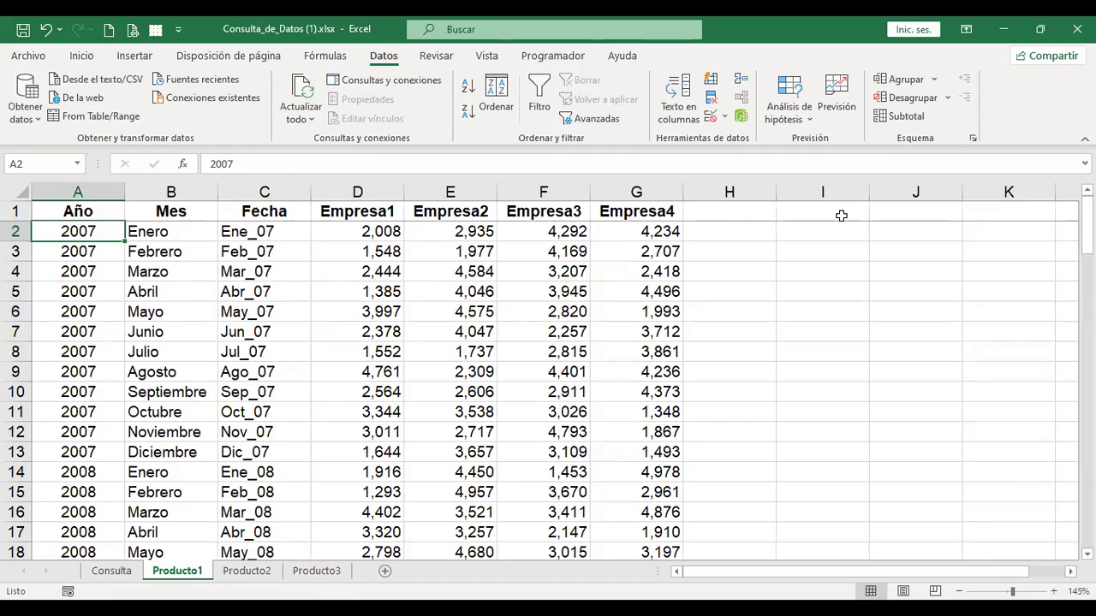
Look through the yearly and monthly company records on the Producto1 sheet.
{"action": "scroll", "coordinate": [195, 488], "scroll_direction": "down", "scroll_amount": 6}
{"action": "scroll", "coordinate": [179, 453], "scroll_direction": "up", "scroll_amount": 6}
{"action": "scroll", "coordinate": [105, 321], "scroll_direction": "down", "scroll_amount": 20}
{"action": "scroll", "coordinate": [108, 334], "scroll_direction": "down", "scroll_amount": 10}
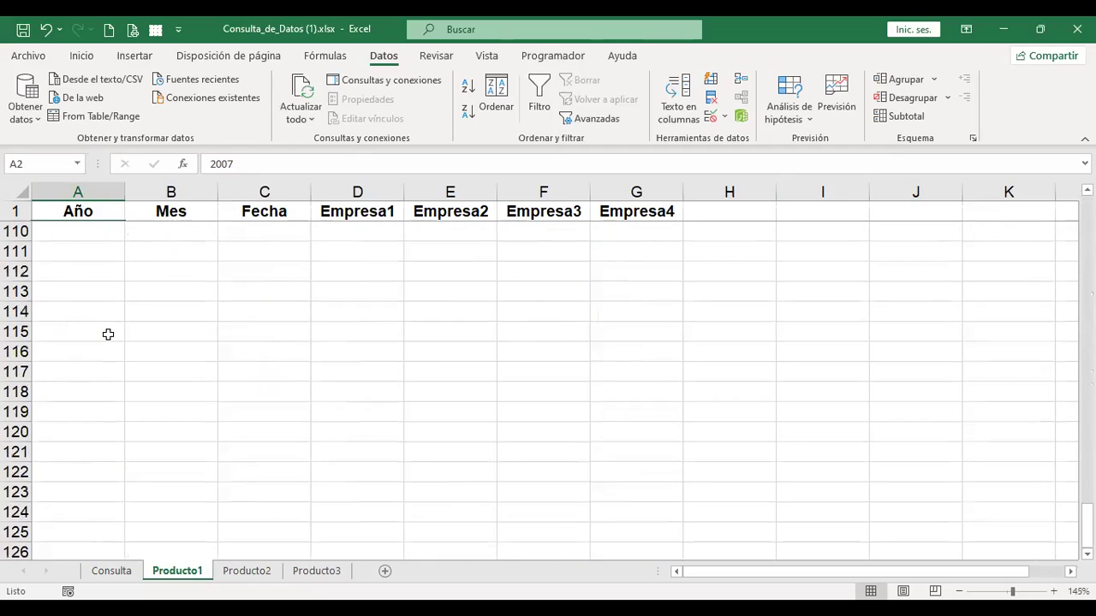
{"action": "scroll", "coordinate": [108, 334], "scroll_direction": "up", "scroll_amount": 5}
{"action": "scroll", "coordinate": [107, 334], "scroll_direction": "up", "scroll_amount": 20}
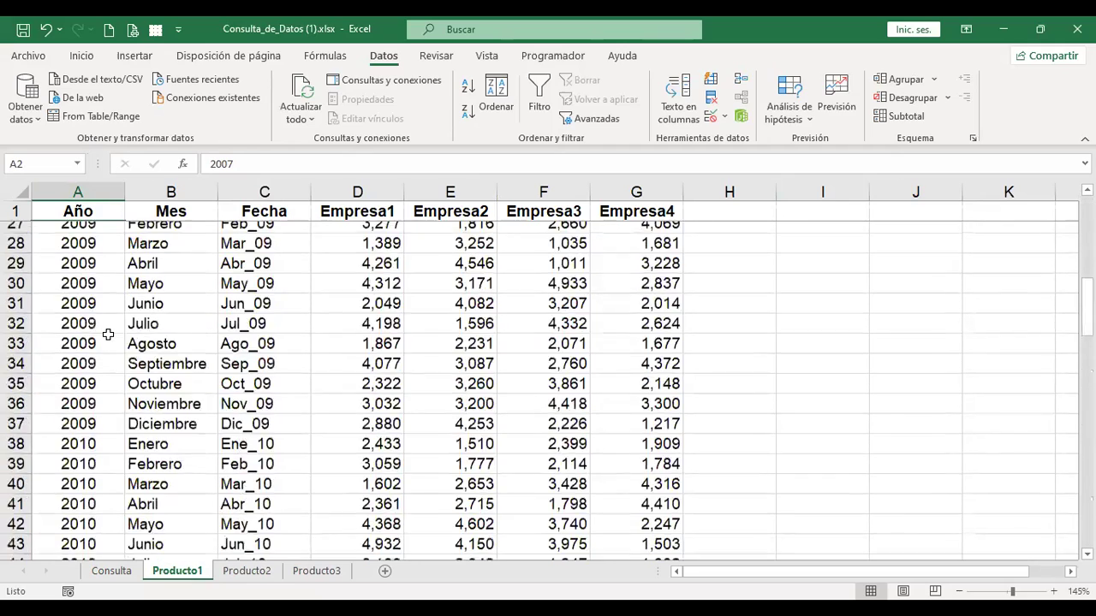
Compare the Consulta sheet with the Producto2 and Producto3 data, and return to Consulta.
{"action": "left_click", "coordinate": [111, 570]}
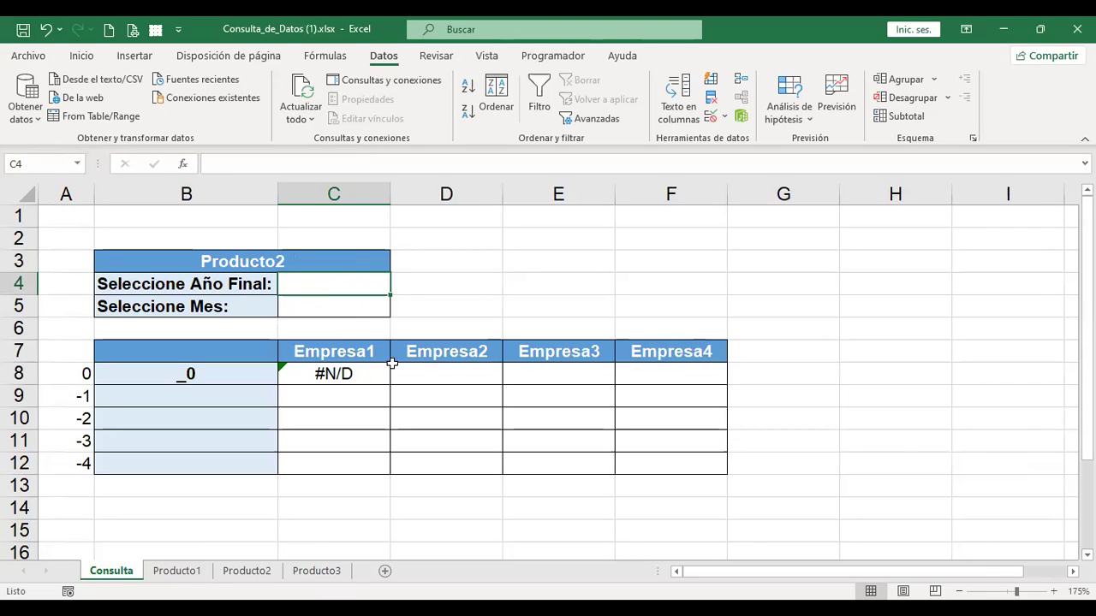
{"action": "left_click", "coordinate": [246, 571]}
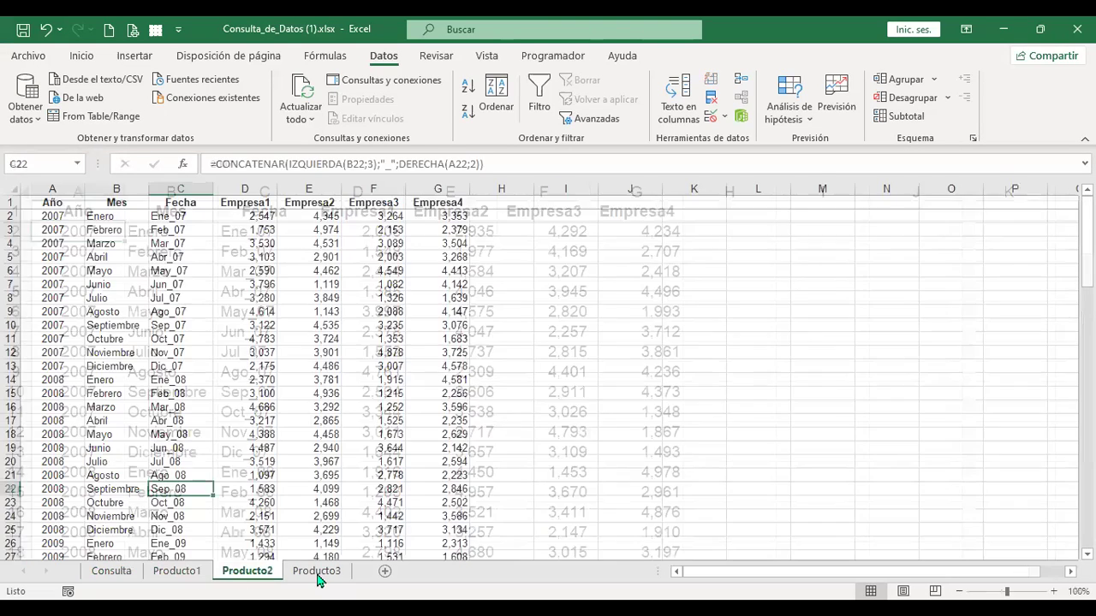
{"action": "left_click", "coordinate": [319, 572]}
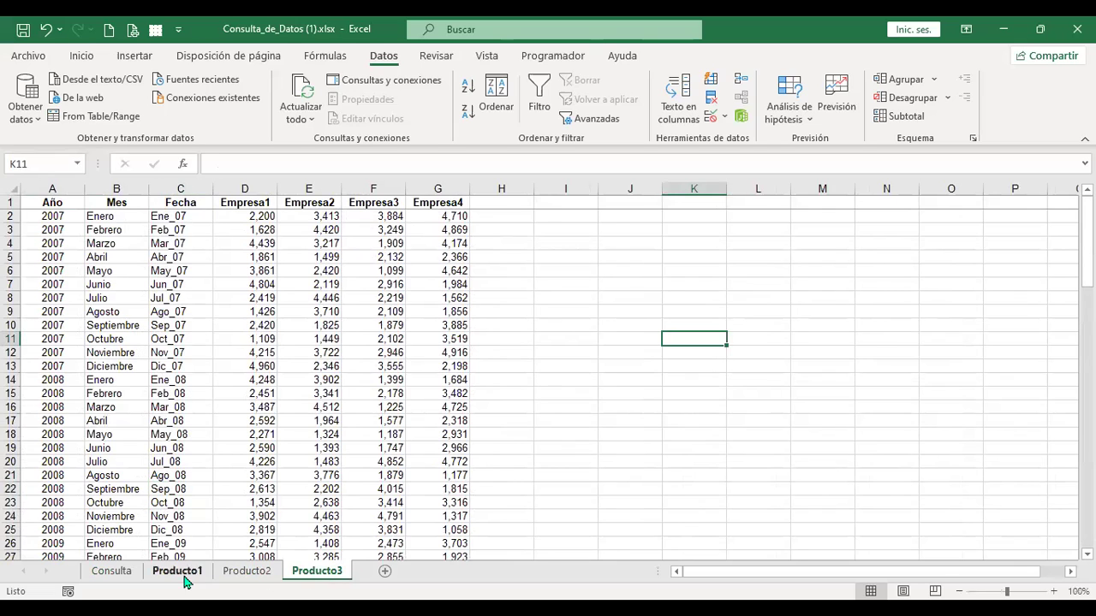
{"action": "left_click", "coordinate": [112, 572]}
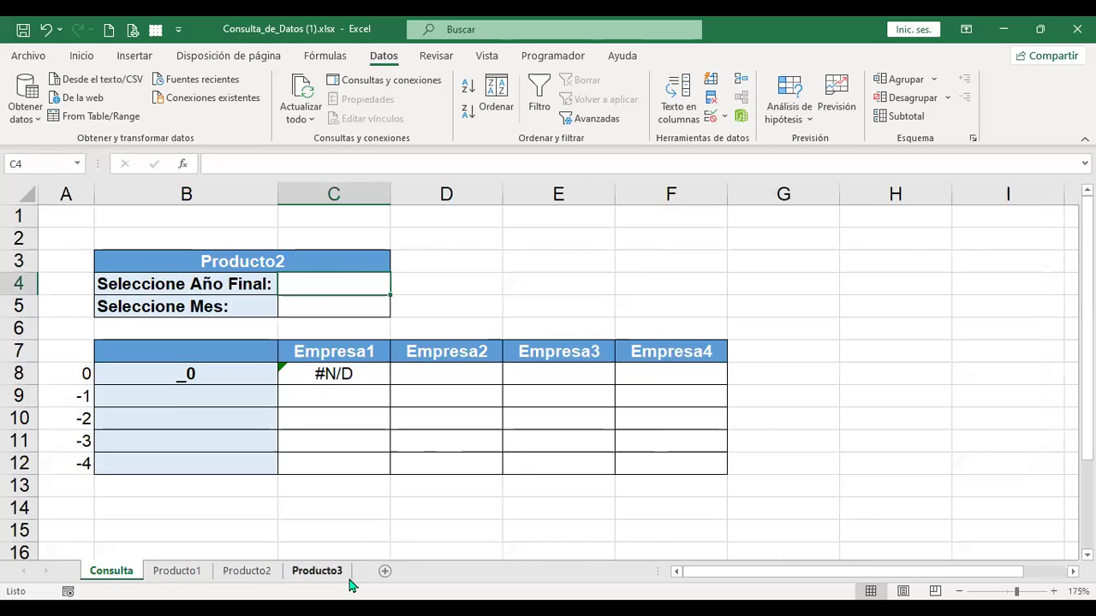
Add a new worksheet, place it after Producto3 and open its name for editing.
{"action": "left_click", "coordinate": [384, 570]}
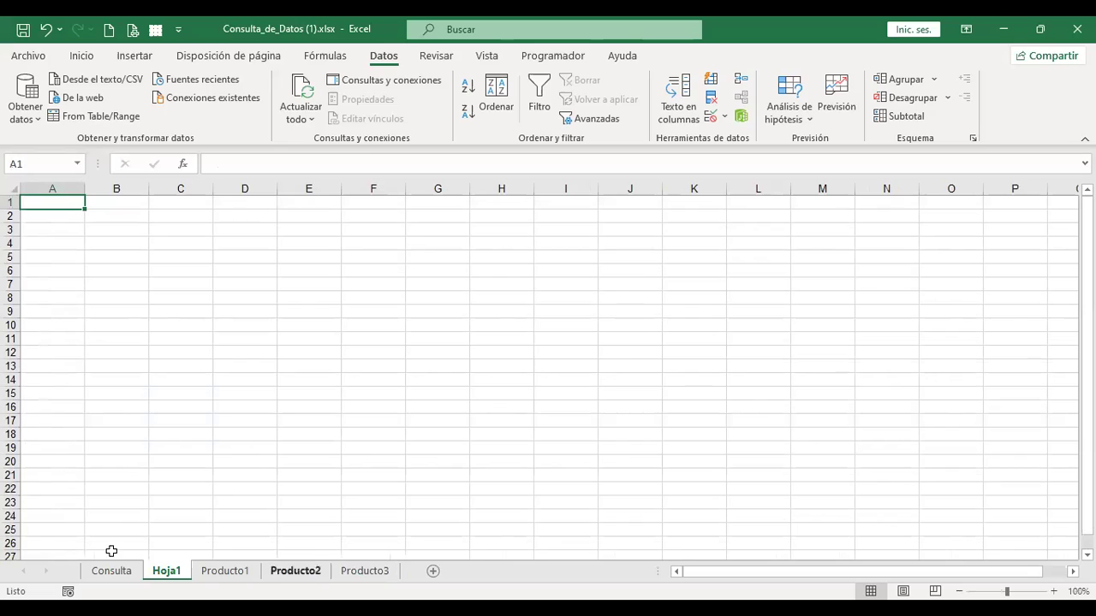
{"action": "left_click_drag", "start_coordinate": [154, 575], "coordinate": [411, 587]}
{"action": "double_click", "coordinate": [381, 579]}
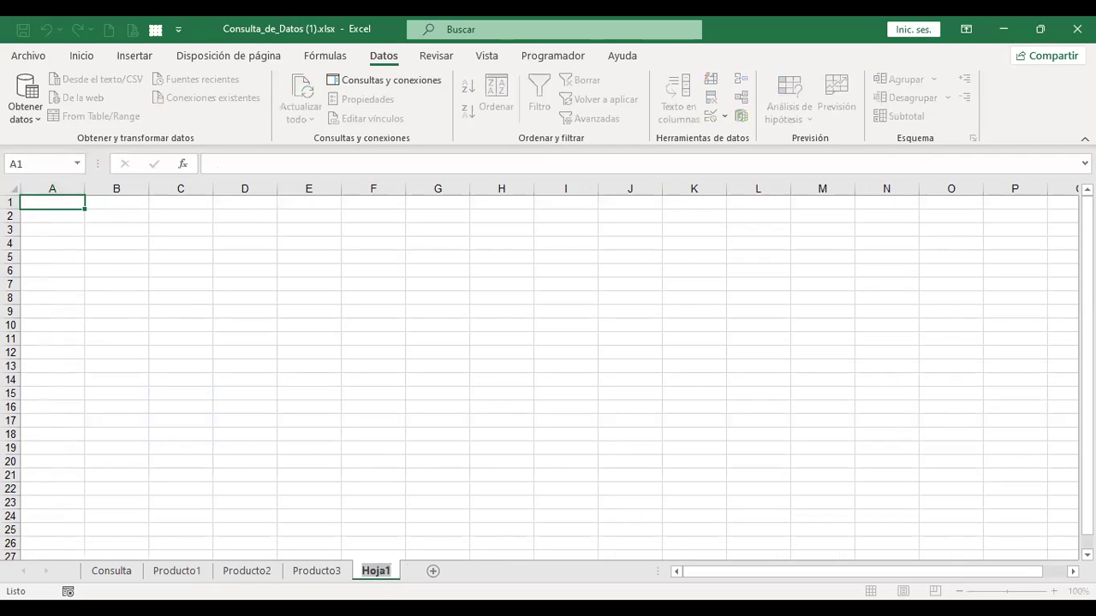
{"action": "type", "text": "Fuentes"}
{"action": "key", "text": "BackSpace"}
{"action": "key", "text": "BackSpace"}
{"action": "key", "text": "BackSpace"}
{"action": "key", "text": "BackSpace"}
{"action": "key", "text": "BackSpace"}
{"action": "key", "text": "BackSpace"}
{"action": "key", "text": "BackSpace"}
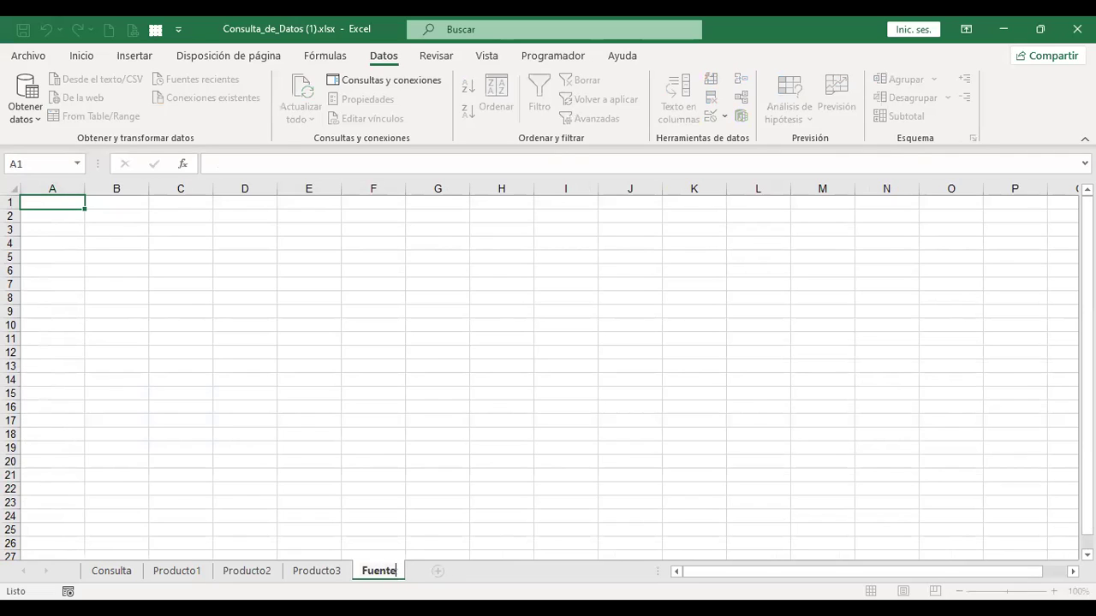
Name the new worksheet after Producto3 "Orígenes".
{"action": "type", "text": "Orígenes"}
{"action": "key", "text": "Return"}
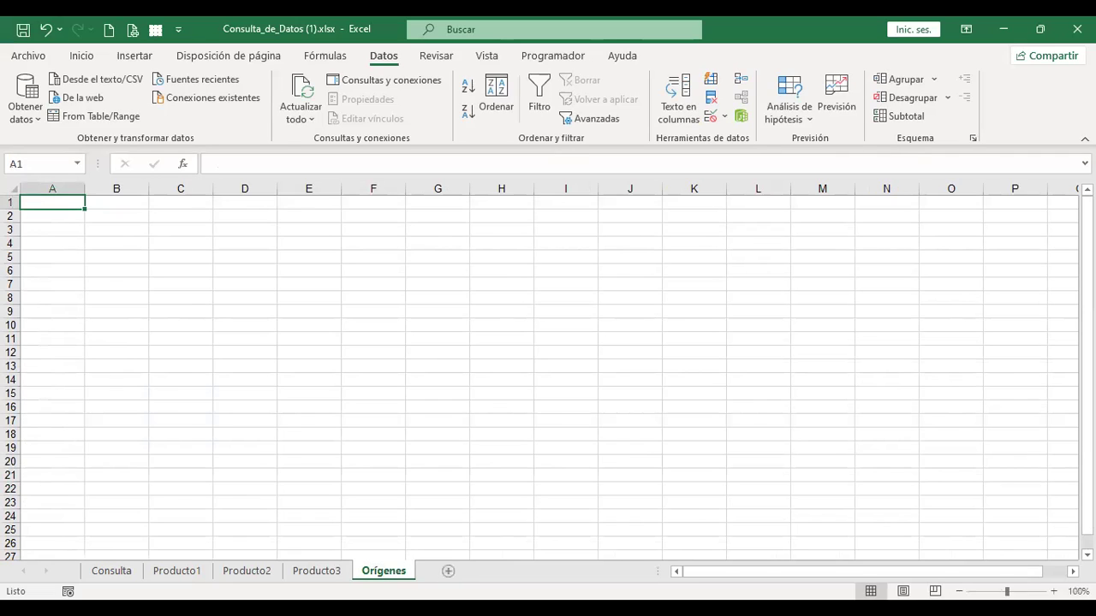
Enter 2007 and 2008 in the first two cells of column A on Orígenes and fill the year series down to 2014.
{"action": "type", "text": "2007"}
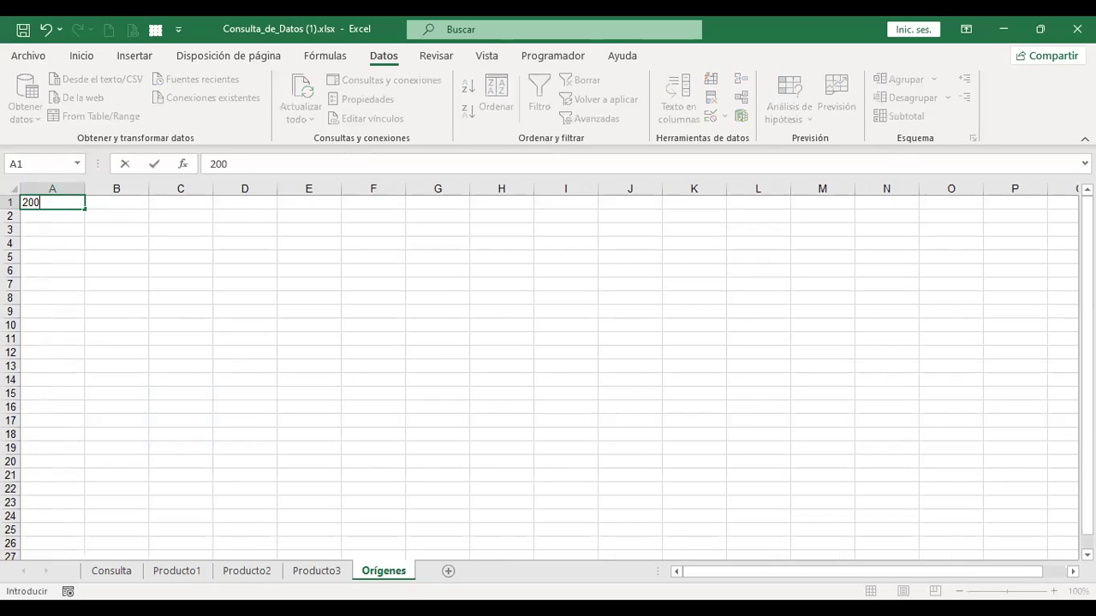
{"action": "key", "text": "Return"}
{"action": "type", "text": "2008"}
{"action": "key", "text": "Return"}
{"action": "key", "text": "Up"}
{"action": "key", "text": "Up"}
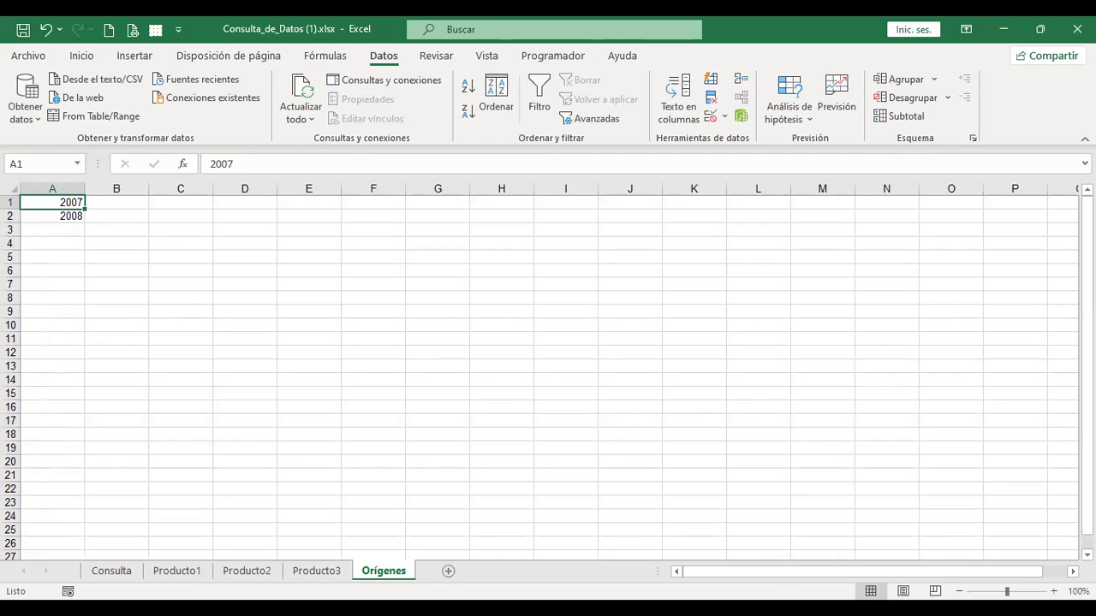
{"action": "key", "text": "shift+Down"}
{"action": "left_click_drag", "start_coordinate": [82, 222], "coordinate": [82, 301]}
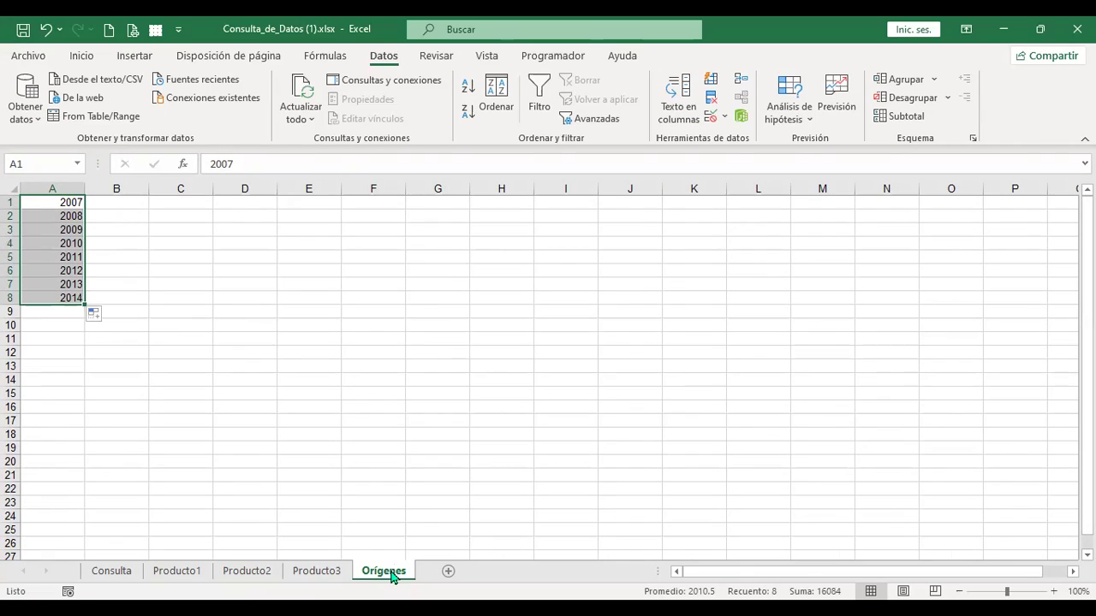
Add a list validation to the final-year cell C4 on Consulta, sourced from =Orígenes!$A$1:$A$8, and check its drop-down.
{"action": "left_click", "coordinate": [116, 576]}
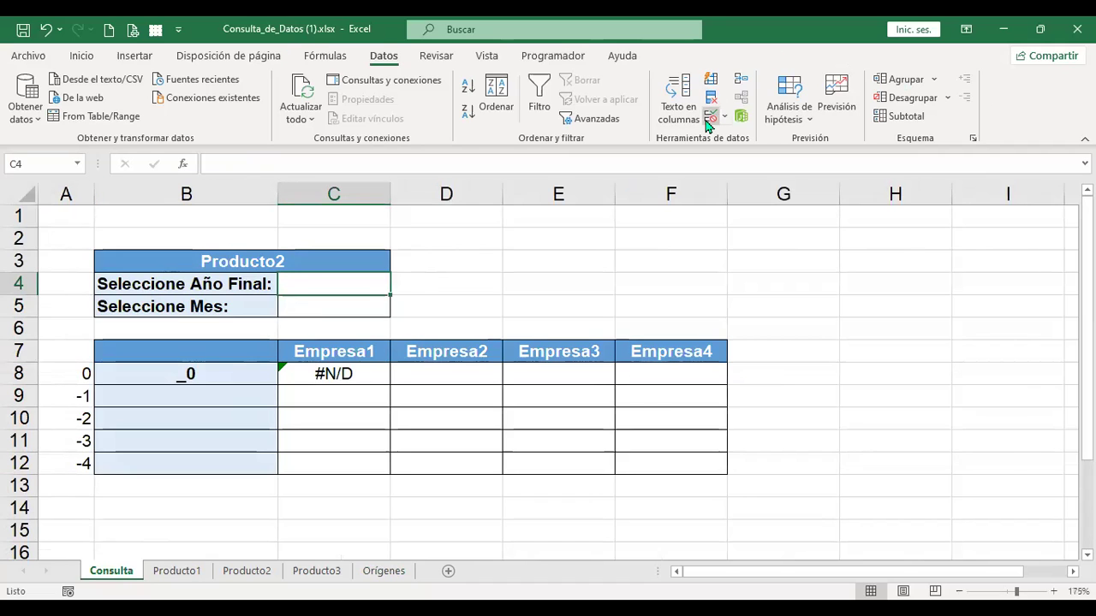
{"action": "left_click", "coordinate": [790, 294]}
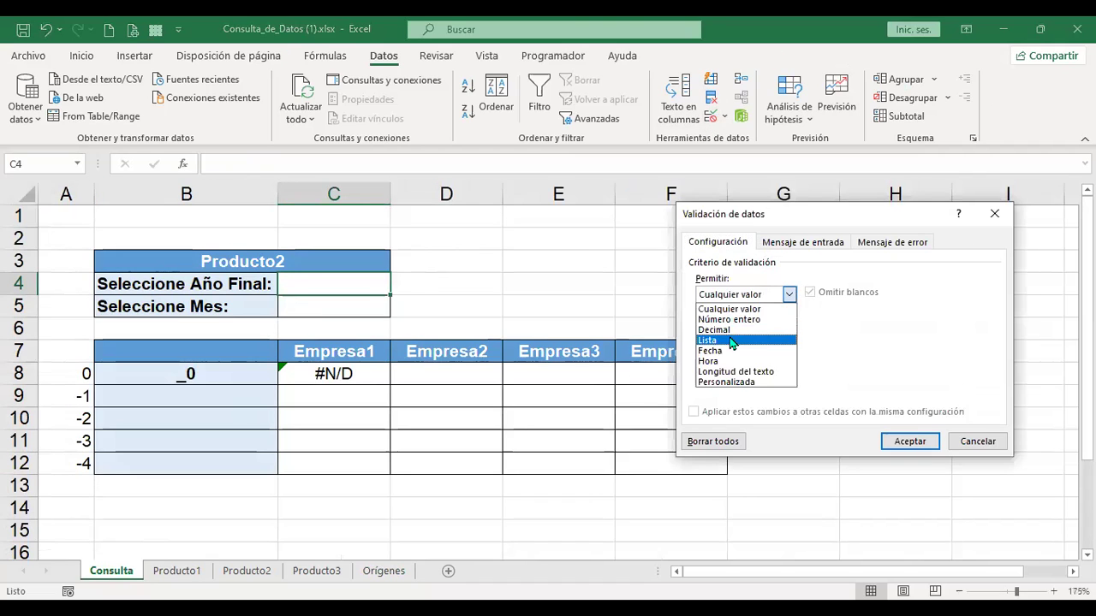
{"action": "left_click", "coordinate": [732, 341]}
{"action": "left_click", "coordinate": [758, 361]}
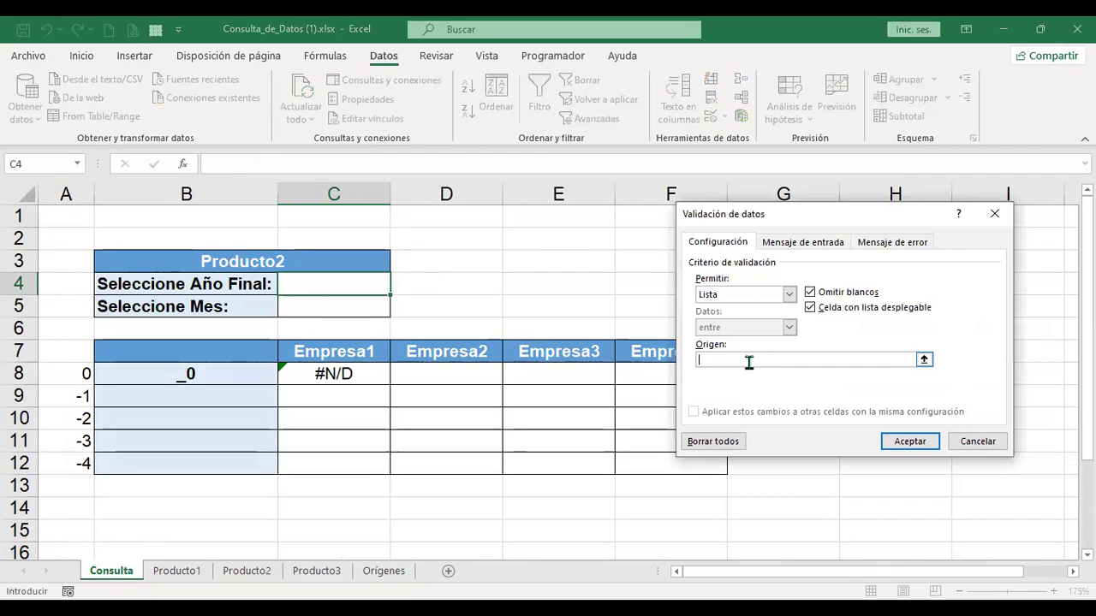
{"action": "left_click", "coordinate": [383, 571]}
{"action": "left_click", "coordinate": [58, 202]}
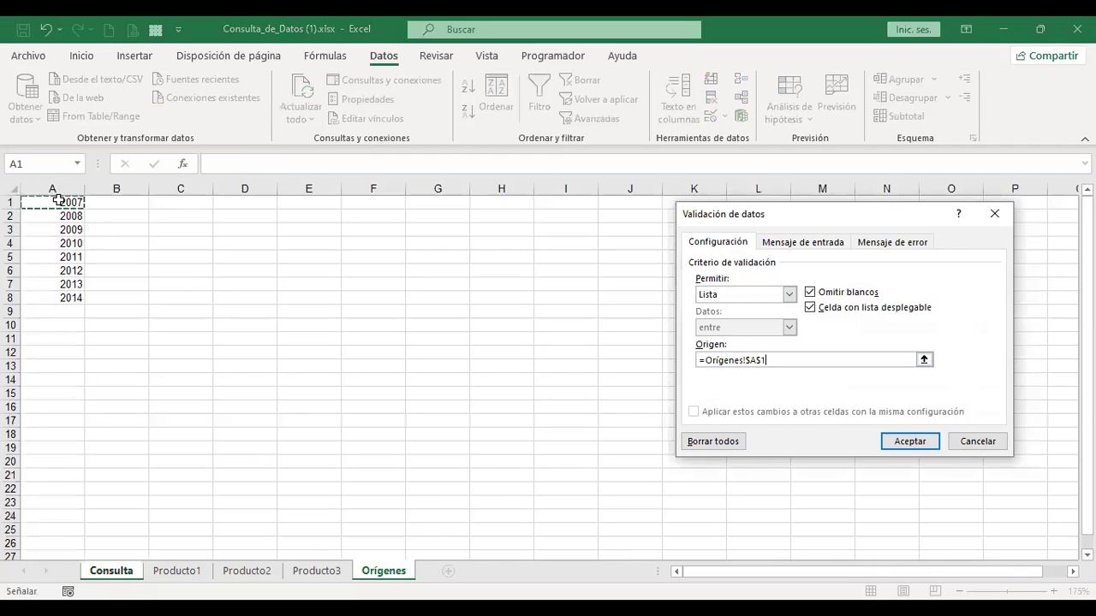
{"action": "left_click", "coordinate": [56, 294], "text": "shift"}
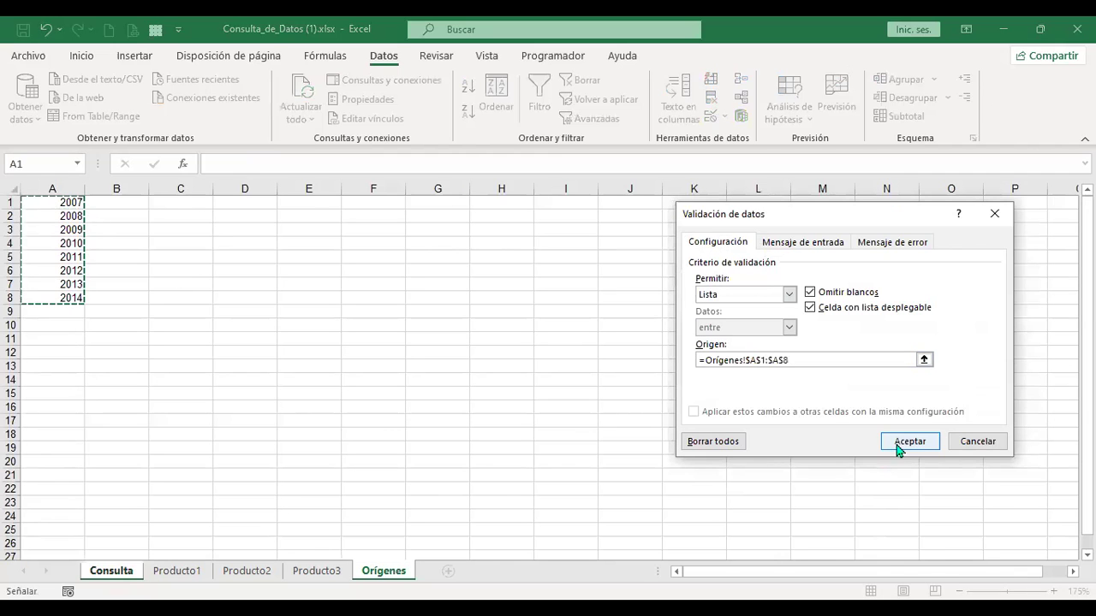
{"action": "left_click", "coordinate": [899, 443]}
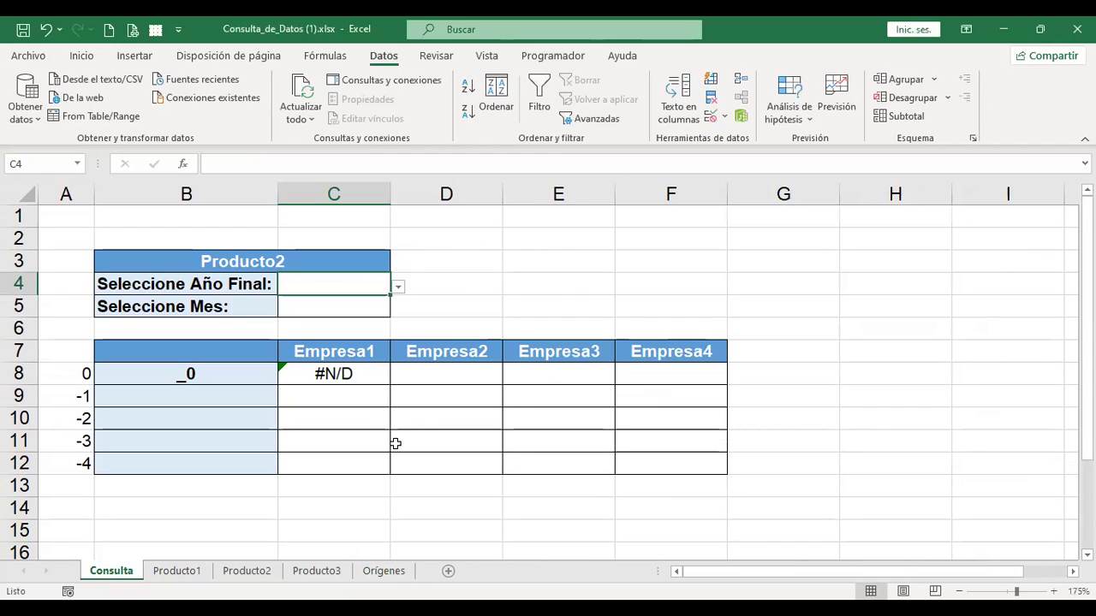
{"action": "left_click", "coordinate": [397, 288]}
{"action": "left_click", "coordinate": [397, 291]}
Examine the month names in the Mes column of Producto1 as a source for C5, and return to Consulta.
{"action": "left_click", "coordinate": [310, 305]}
{"action": "left_click", "coordinate": [190, 576]}
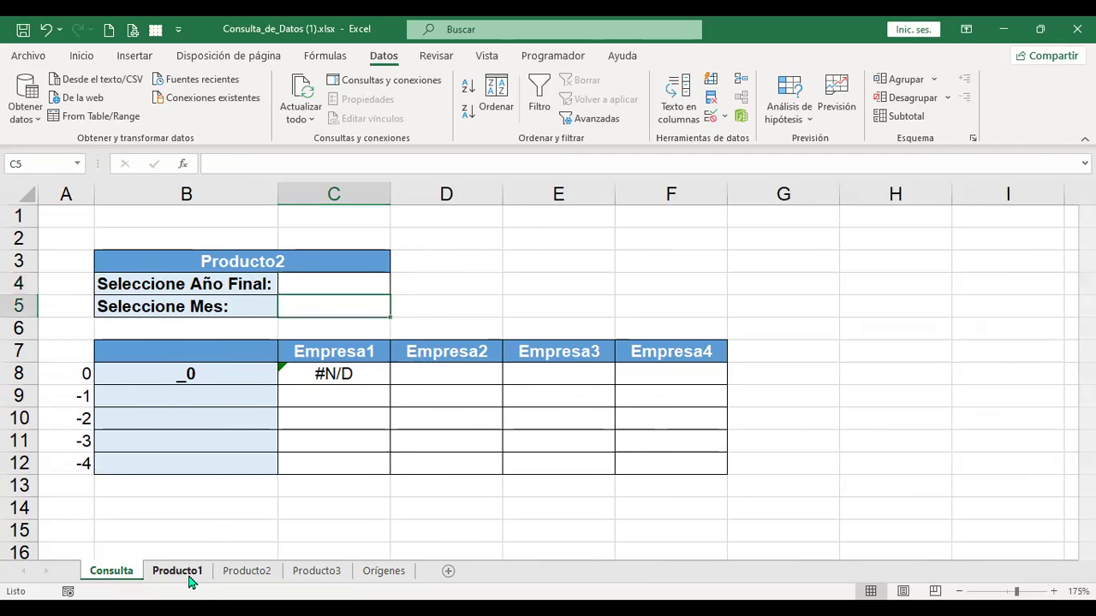
{"action": "scroll", "coordinate": [175, 373], "scroll_direction": "down", "scroll_amount": 8}
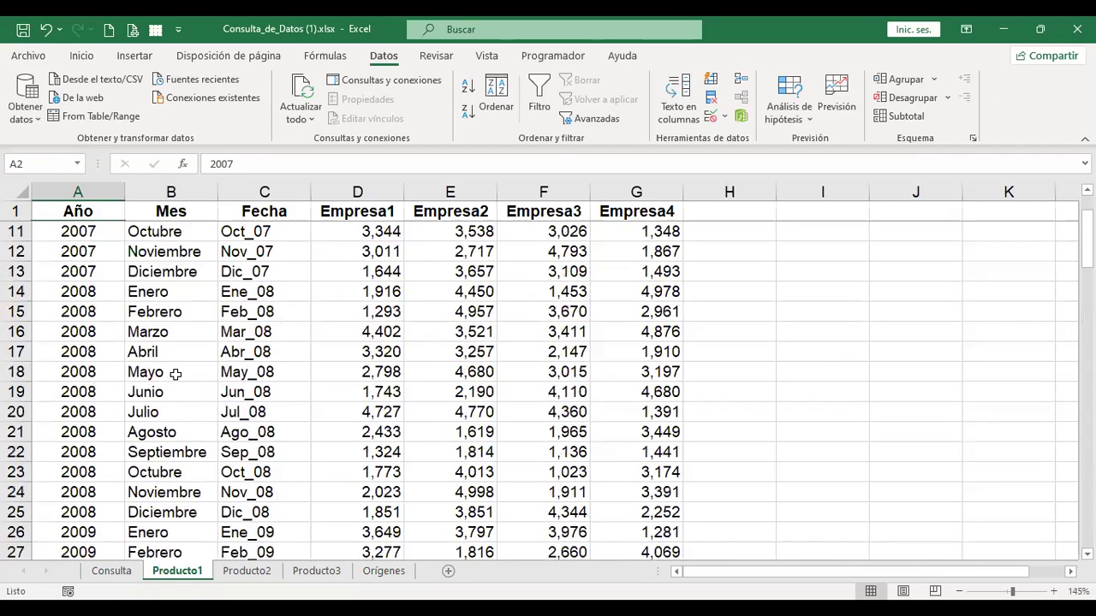
{"action": "scroll", "coordinate": [175, 373], "scroll_direction": "up", "scroll_amount": 8}
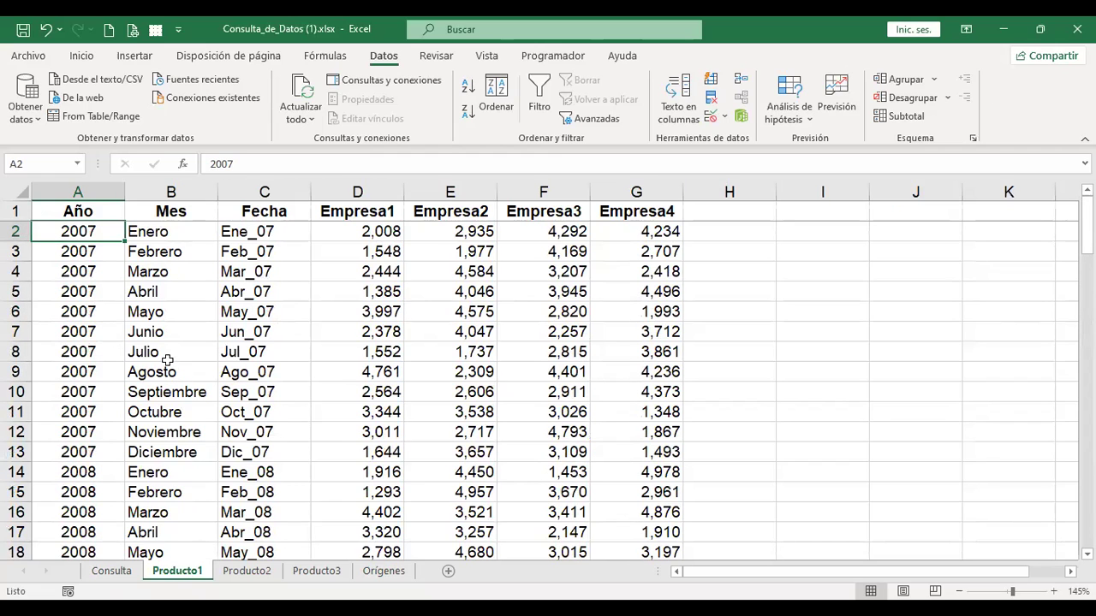
{"action": "left_click_drag", "start_coordinate": [182, 454], "coordinate": [188, 233]}
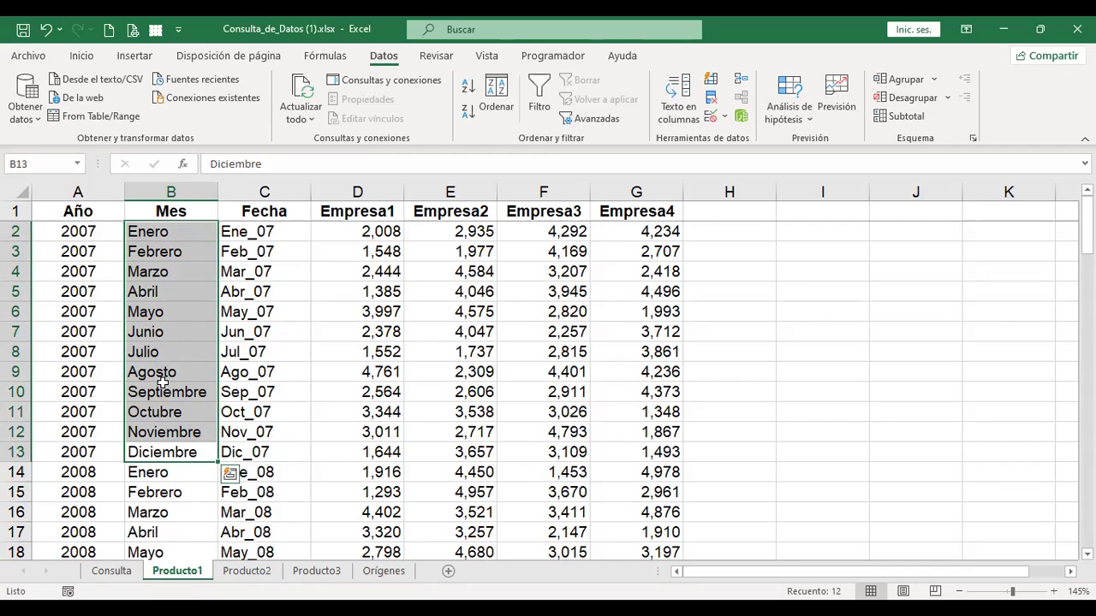
{"action": "left_click", "coordinate": [18, 163]}
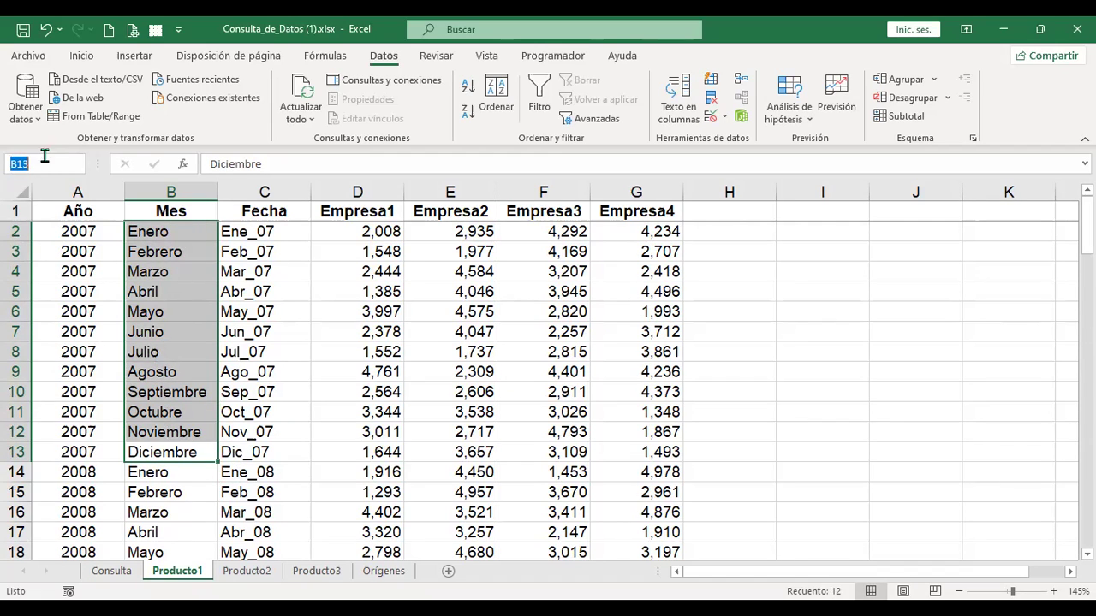
{"action": "left_click", "coordinate": [176, 227]}
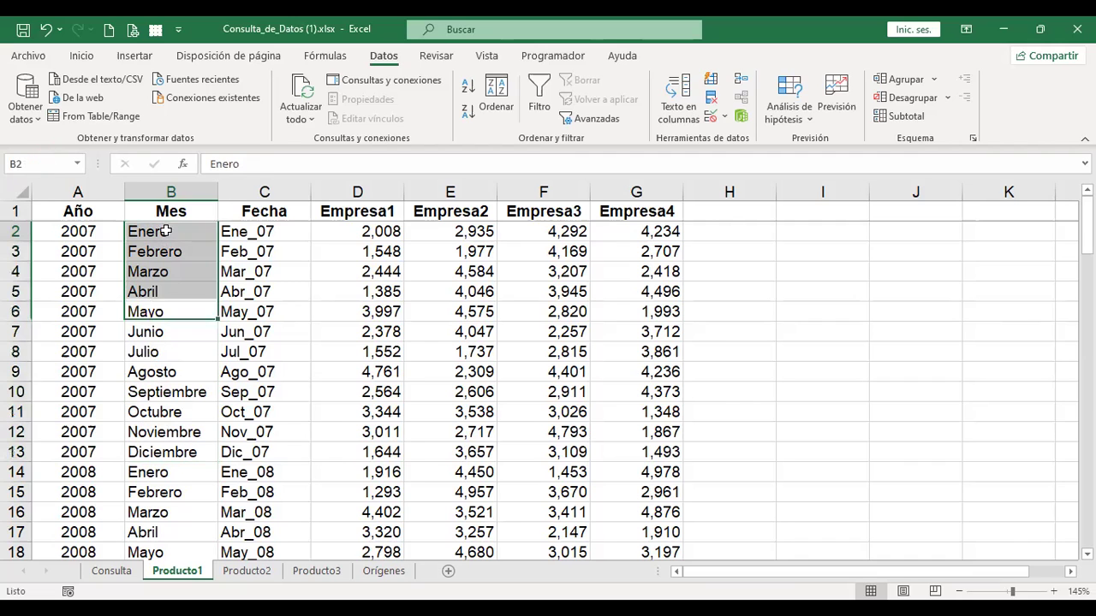
{"action": "left_click_drag", "start_coordinate": [175, 228], "coordinate": [178, 366]}
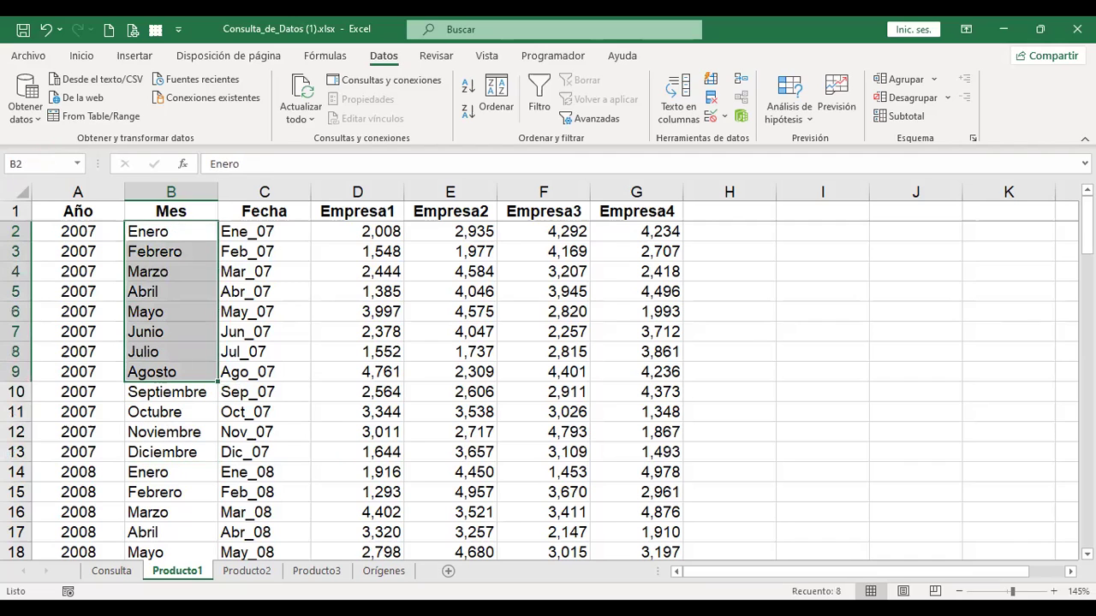
{"action": "left_click", "coordinate": [111, 571]}
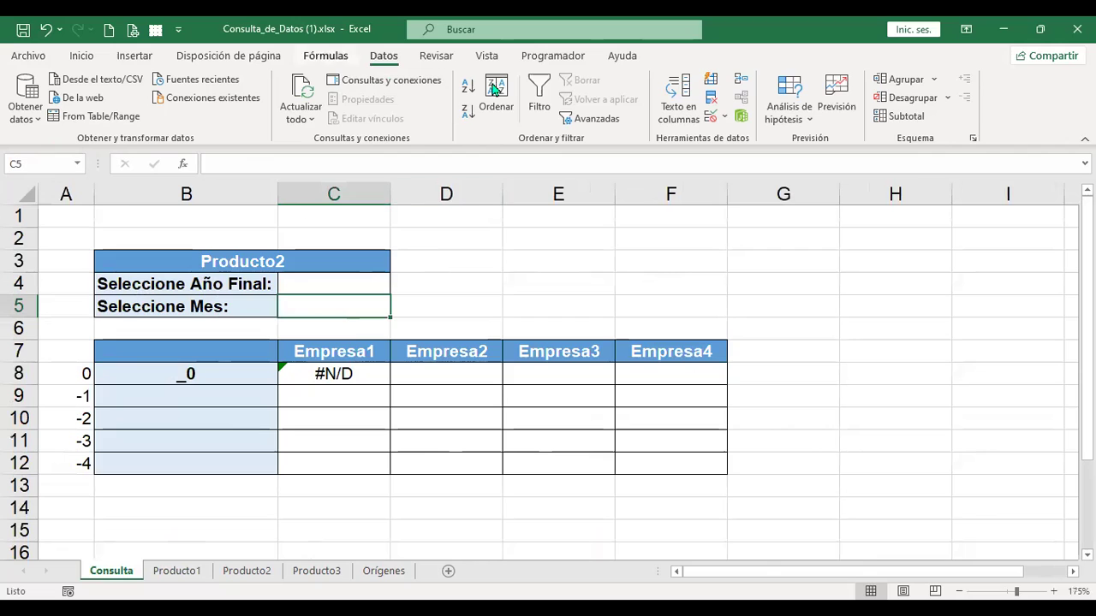
Add a list validation to the month cell C5, sourced from Producto1 cells B2:B13, and check its drop-down.
{"action": "left_click", "coordinate": [709, 117]}
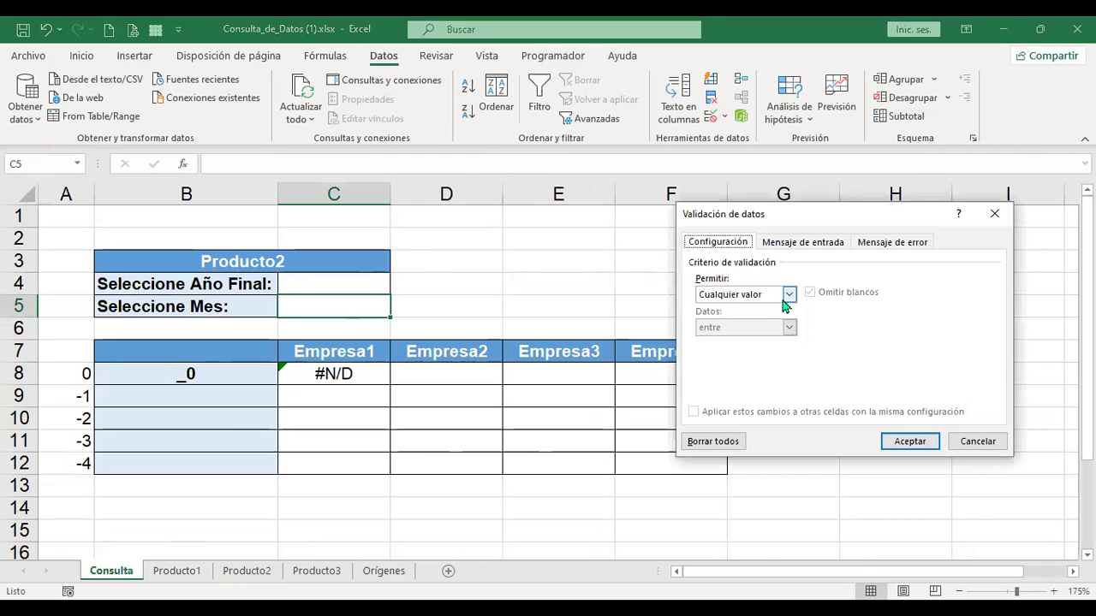
{"action": "left_click", "coordinate": [788, 293]}
{"action": "left_click", "coordinate": [749, 342]}
{"action": "left_click", "coordinate": [731, 361]}
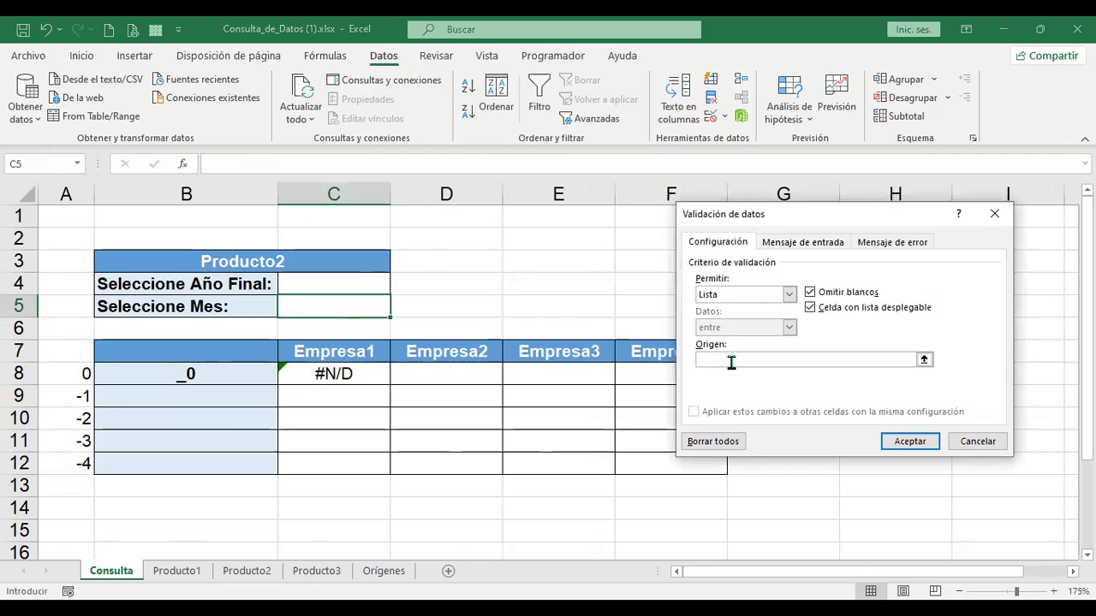
{"action": "left_click", "coordinate": [177, 570]}
{"action": "left_click", "coordinate": [178, 230]}
{"action": "left_click", "coordinate": [178, 445], "text": "shift"}
{"action": "left_click", "coordinate": [909, 440]}
{"action": "left_click", "coordinate": [399, 309]}
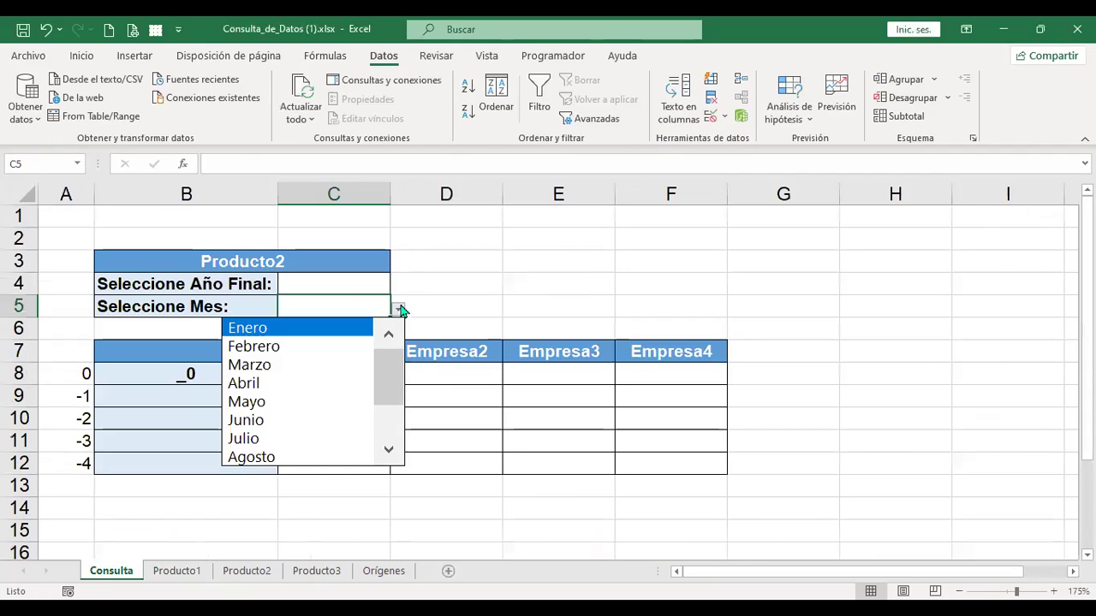
{"action": "key", "text": "Escape"}
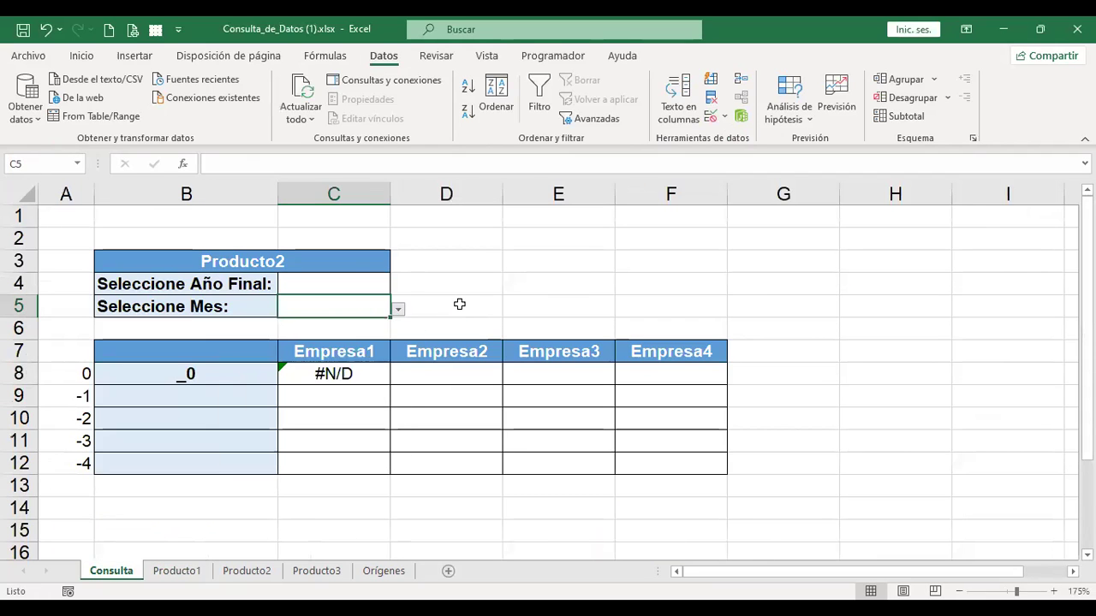
Choose 2014 as the final year in cell C4 on Consulta.
{"action": "left_click", "coordinate": [319, 284]}
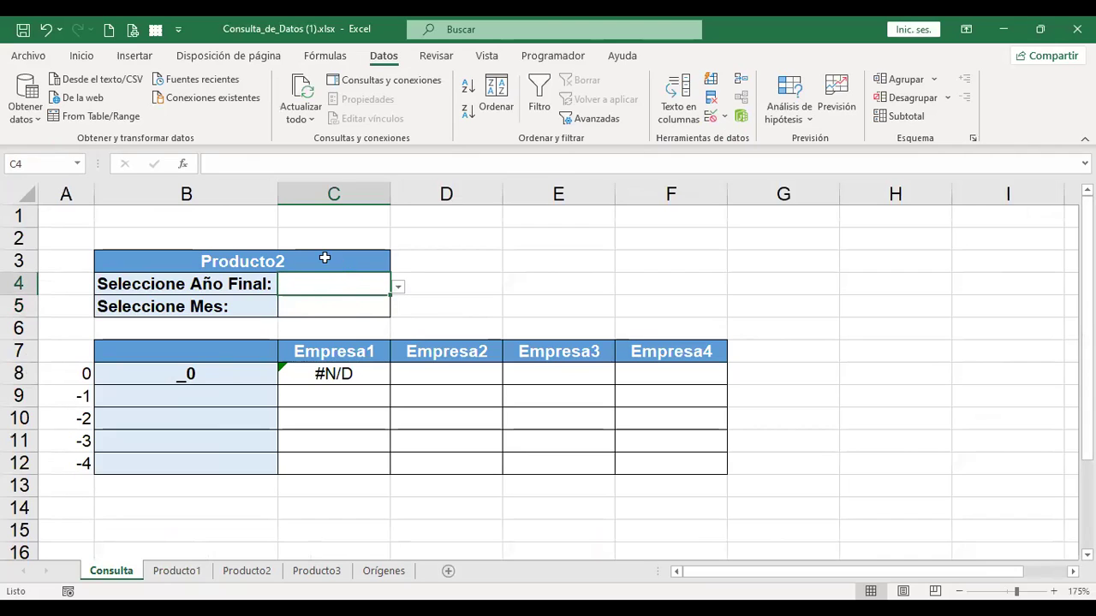
{"action": "left_click", "coordinate": [398, 287]}
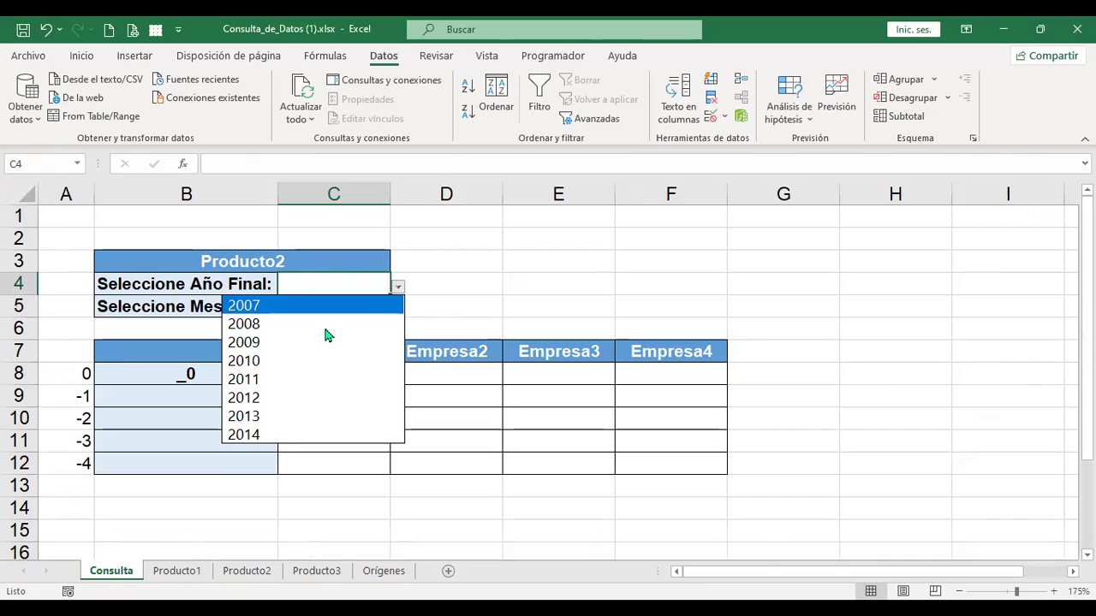
{"action": "left_click", "coordinate": [298, 435]}
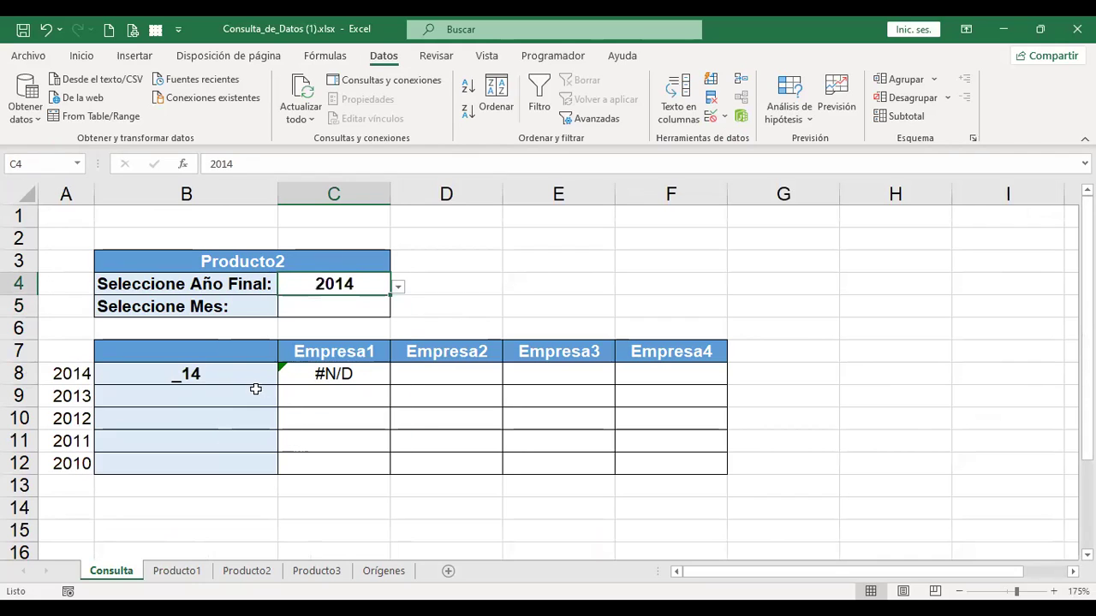
Check the date-key formula in B8 and choose Abril as the month in C5.
{"action": "left_click", "coordinate": [206, 374]}
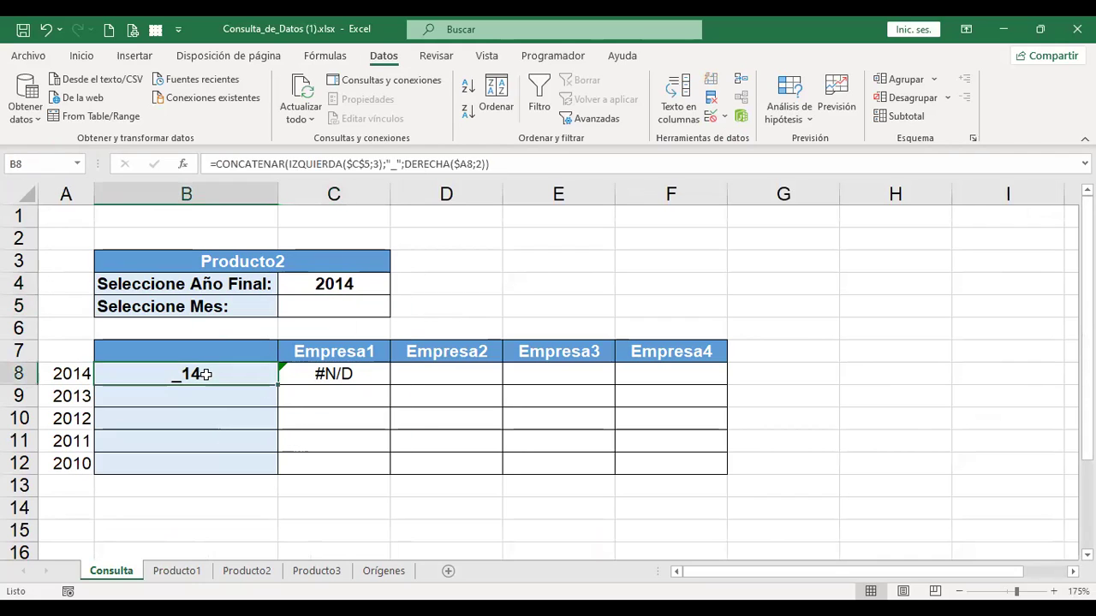
{"action": "left_click", "coordinate": [308, 308]}
{"action": "left_click", "coordinate": [399, 309]}
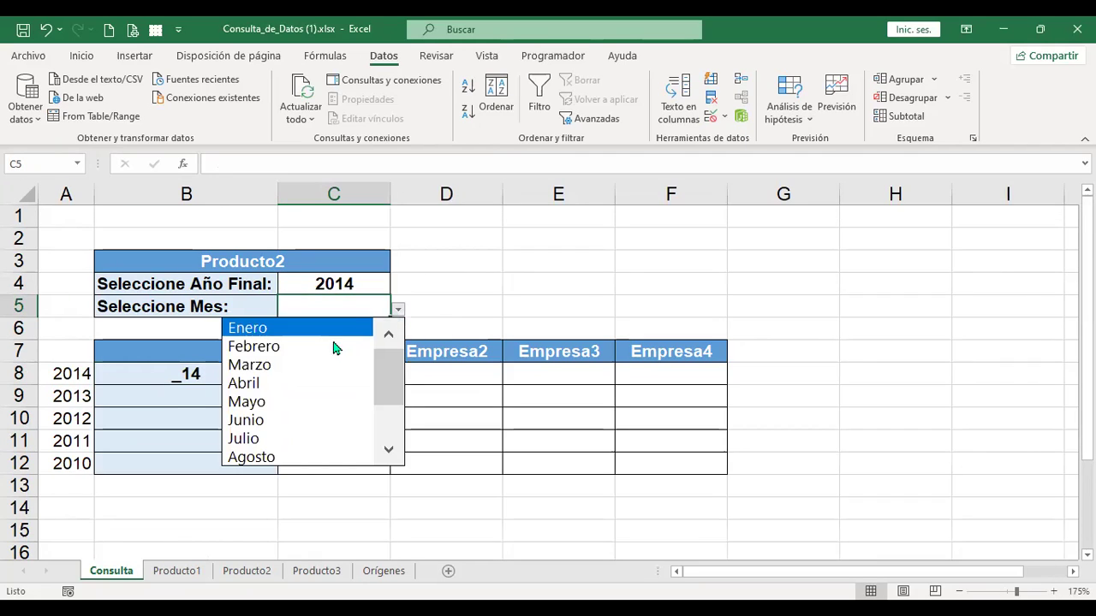
{"action": "left_click", "coordinate": [295, 385]}
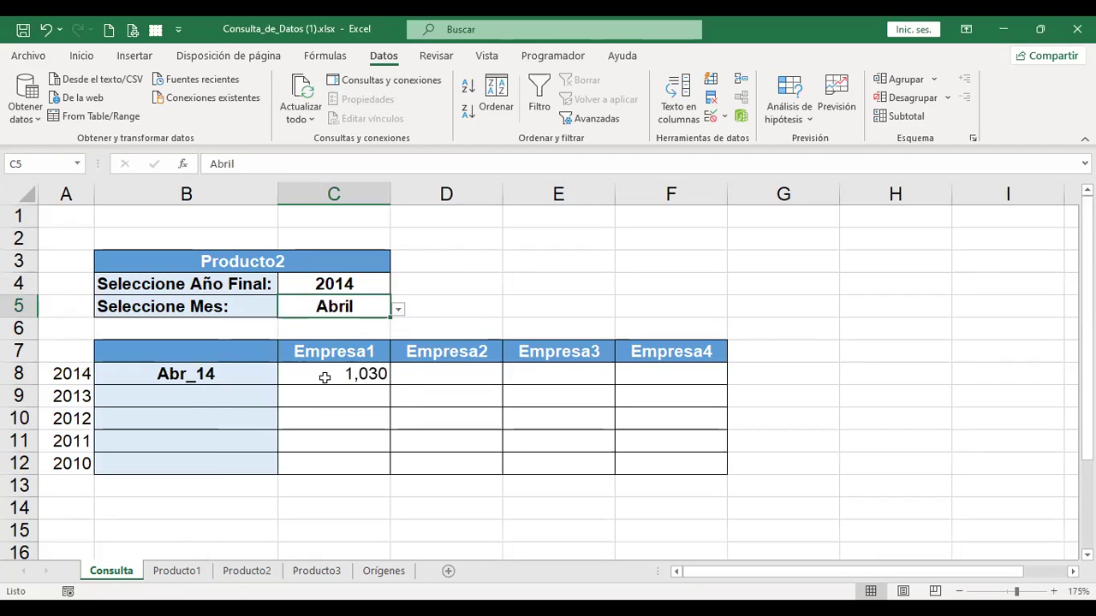
Fill the date-key formula from B8 down to B12 and the lookup formula from C8 across to F12.
{"action": "left_click", "coordinate": [230, 371]}
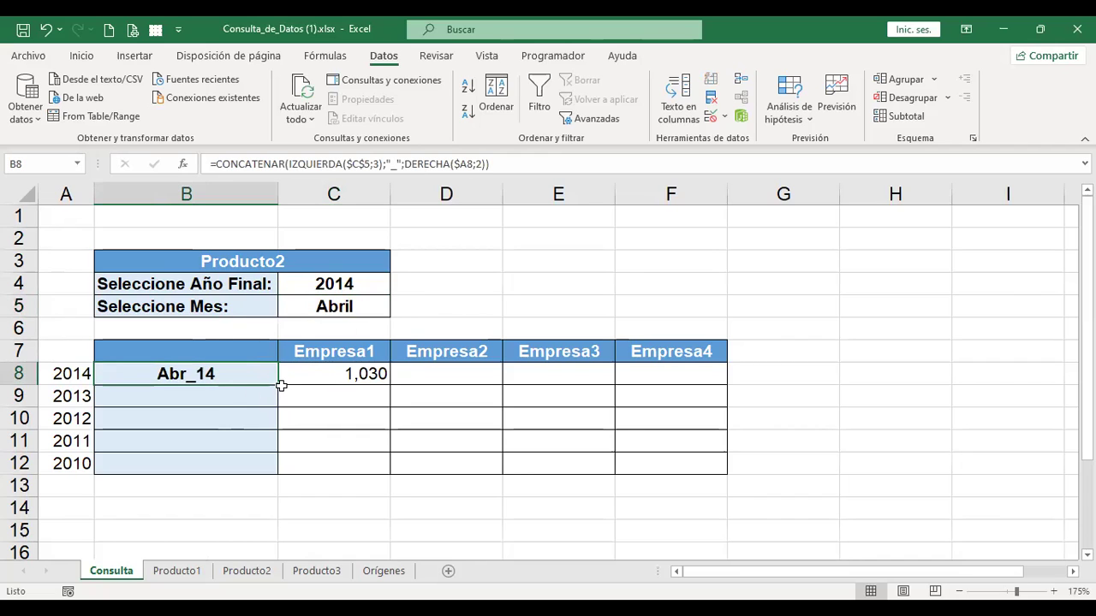
{"action": "left_click_drag", "start_coordinate": [278, 388], "coordinate": [279, 467]}
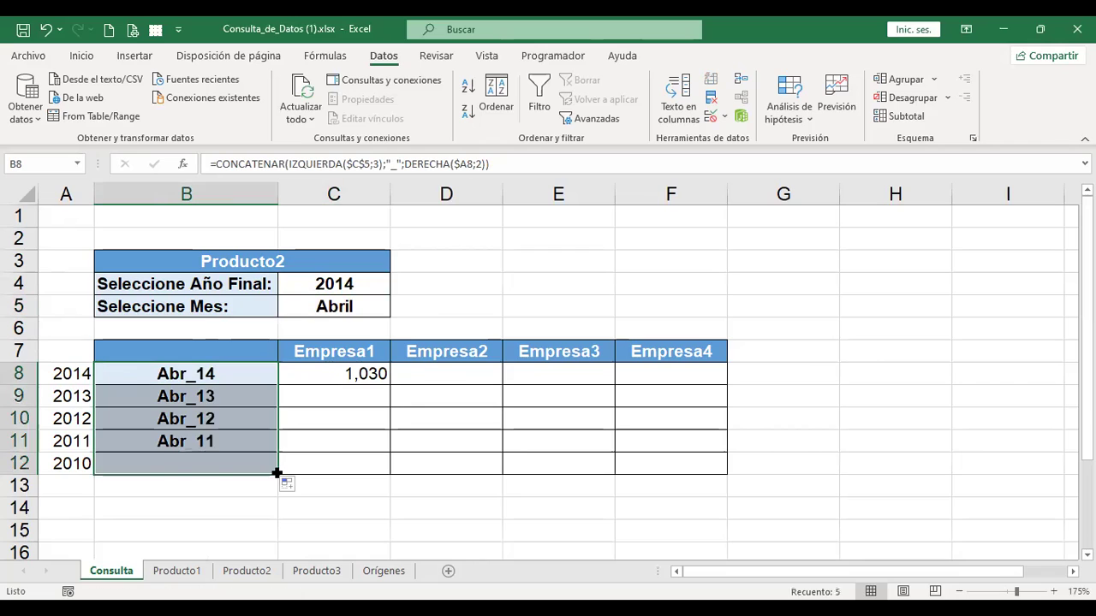
{"action": "left_click", "coordinate": [353, 373]}
{"action": "left_click_drag", "start_coordinate": [390, 384], "coordinate": [705, 467]}
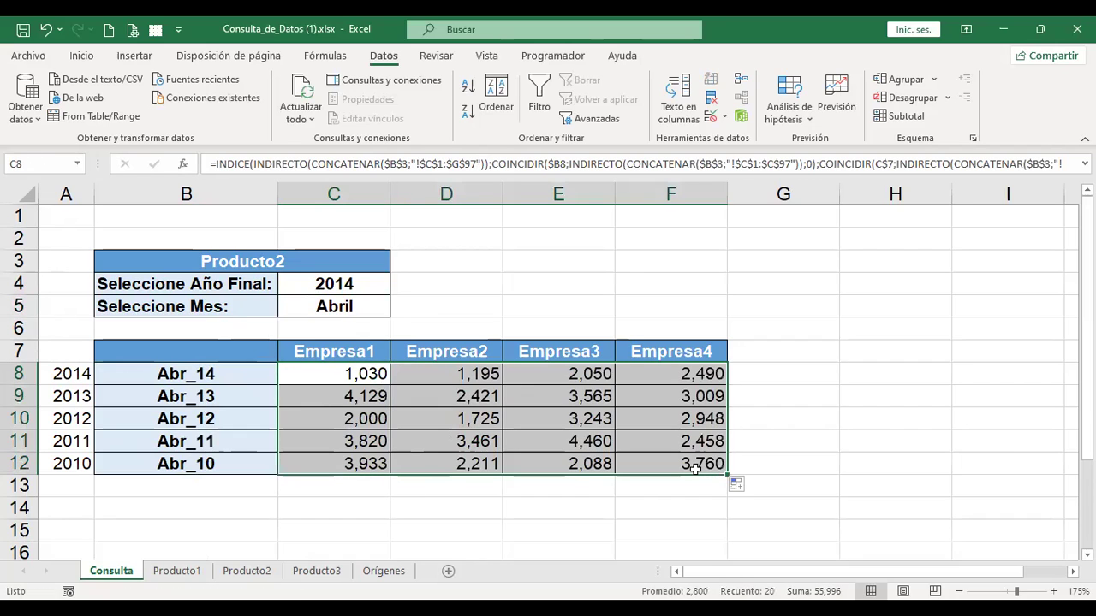
Undo the formula fills in the results table and the month selection in C5.
{"action": "key", "text": "ctrl+z"}
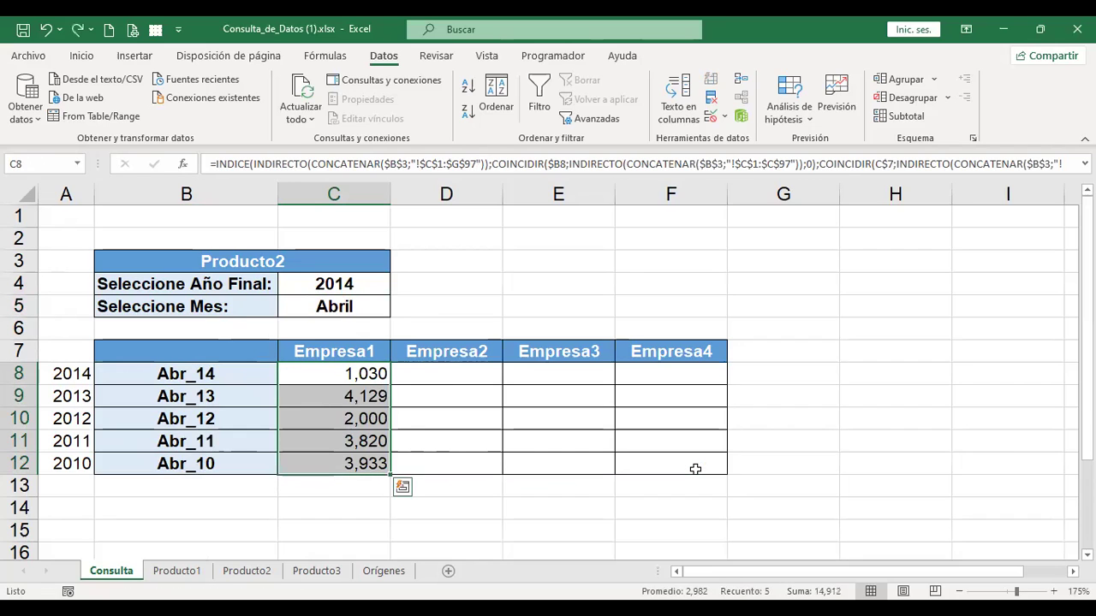
{"action": "key", "text": "ctrl+z"}
{"action": "key", "text": "ctrl+z"}
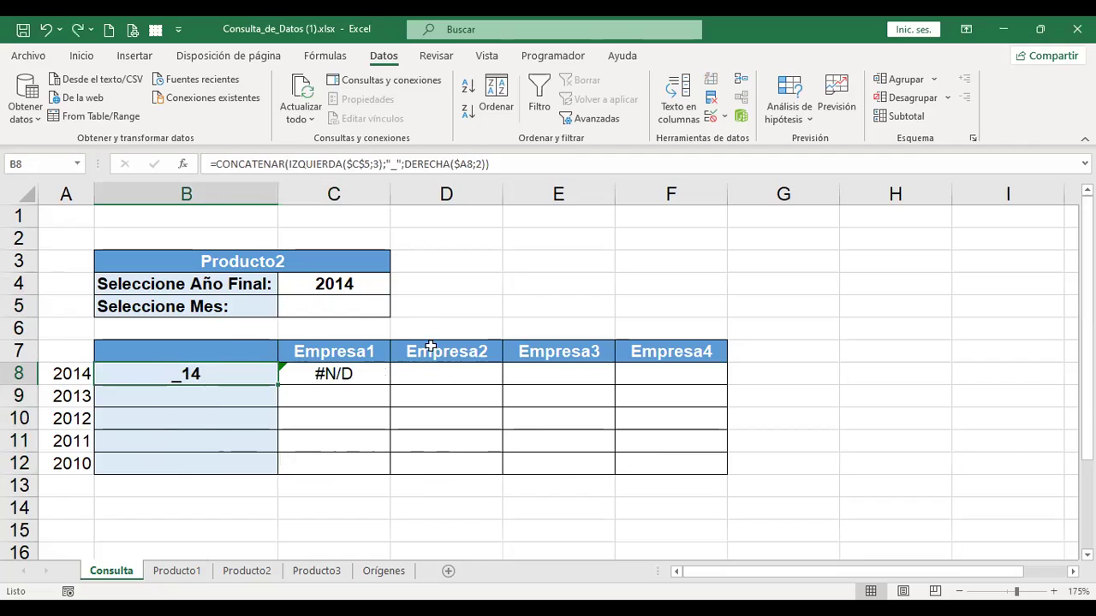
Look over the results table with the month left empty and show the lookup formula in C8.
{"action": "left_click", "coordinate": [314, 299]}
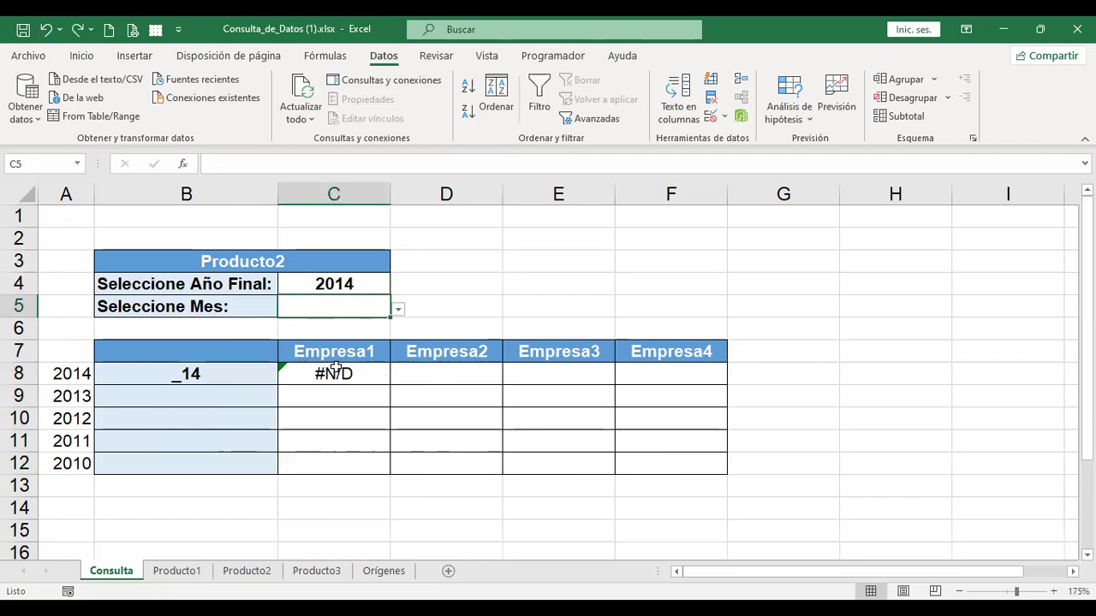
{"action": "scroll", "coordinate": [335, 364], "scroll_direction": "down", "scroll_amount": 2}
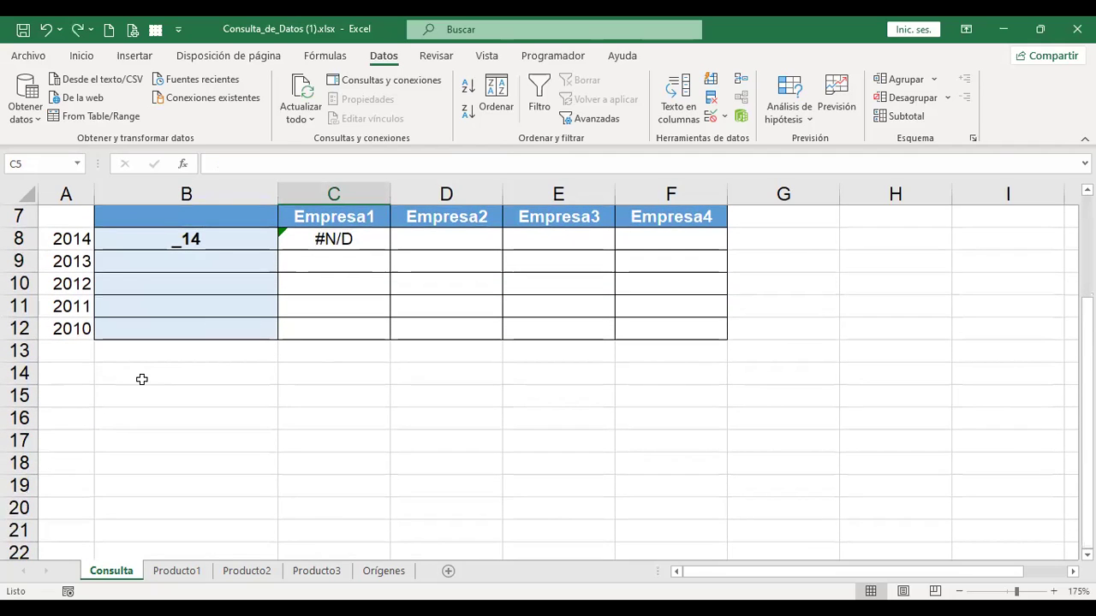
{"action": "scroll", "coordinate": [142, 379], "scroll_direction": "up", "scroll_amount": 2}
{"action": "left_click", "coordinate": [314, 379]}
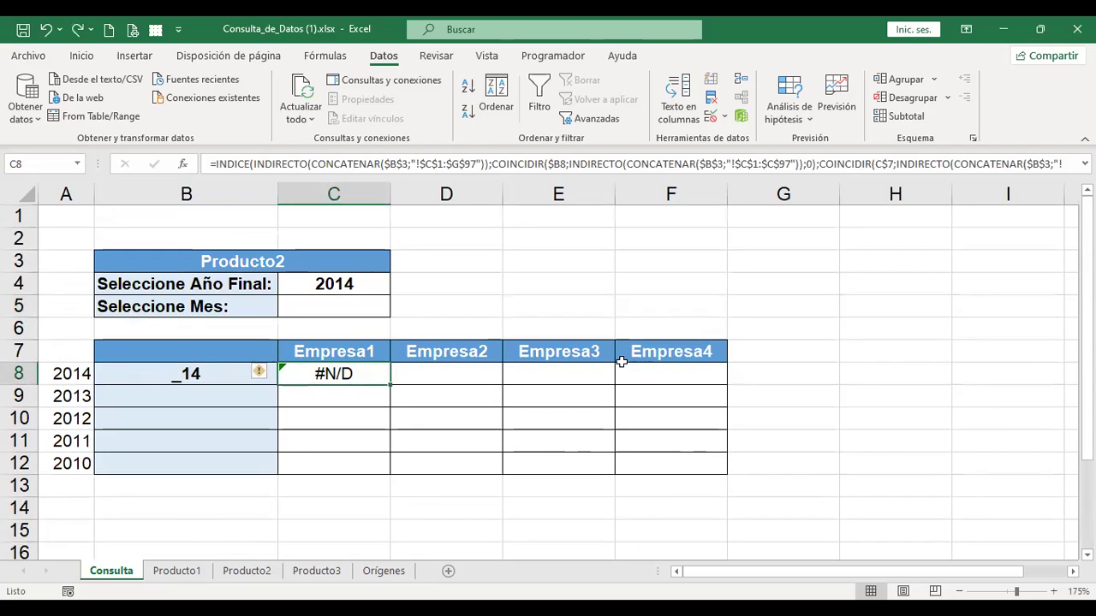
Try to copy the lookup formula from C8 into E3.
{"action": "key", "text": "ctrl+c"}
{"action": "key", "text": "Up"}
{"action": "key", "text": "Up"}
{"action": "key", "text": "Up"}
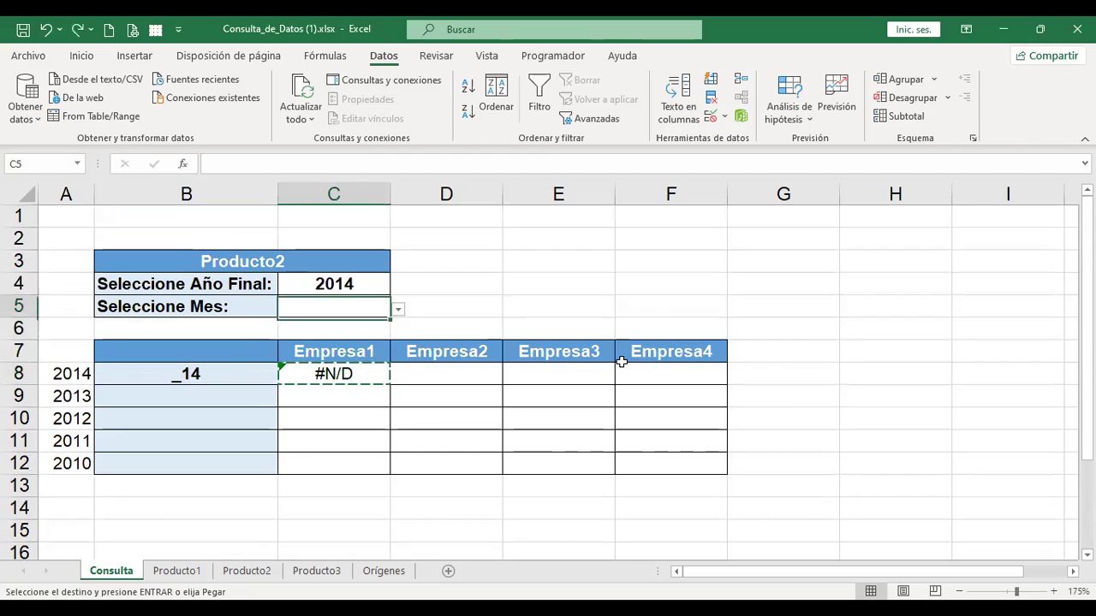
{"action": "key", "text": "Right"}
{"action": "key", "text": "Right"}
{"action": "key", "text": "Up"}
{"action": "key", "text": "Up"}
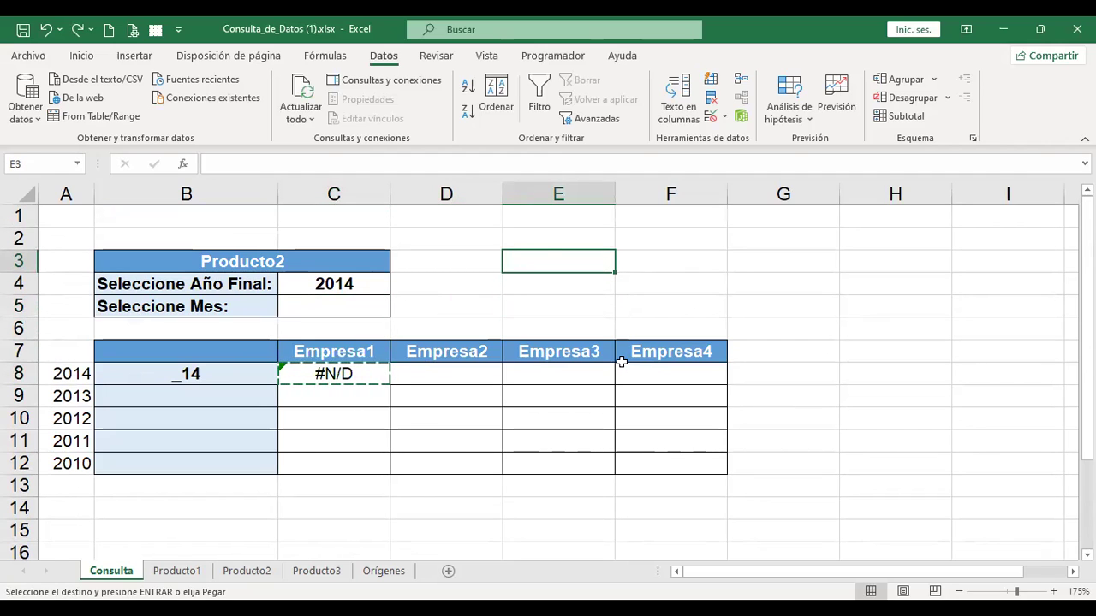
{"action": "key", "text": "ctrl+v"}
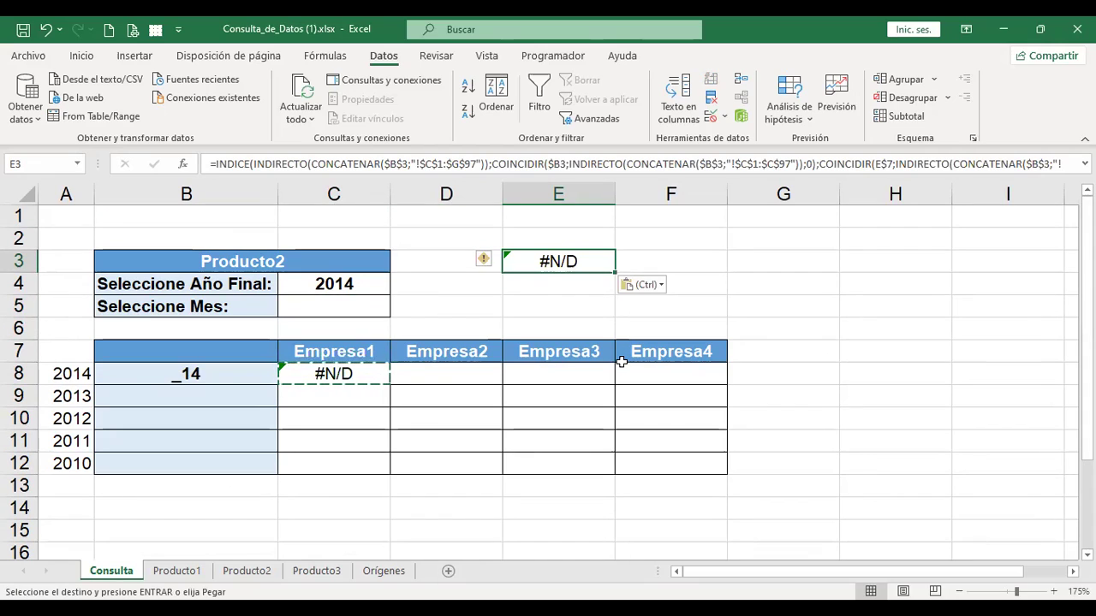
{"action": "key", "text": "ctrl+z"}
{"action": "key", "text": "Left"}
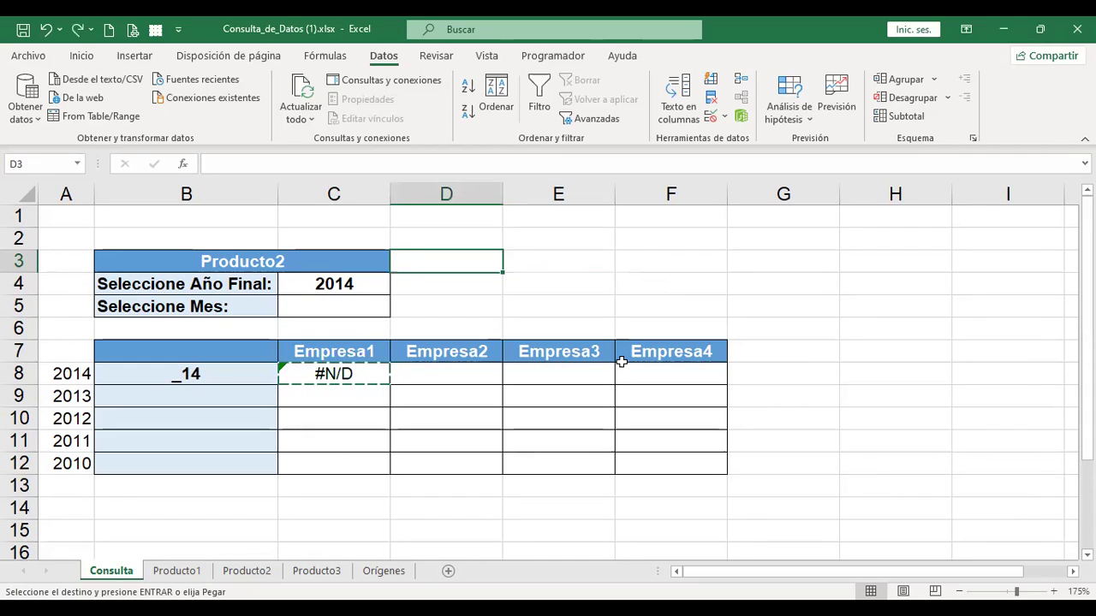
{"action": "key", "text": "Escape"}
{"action": "left_click", "coordinate": [356, 381]}
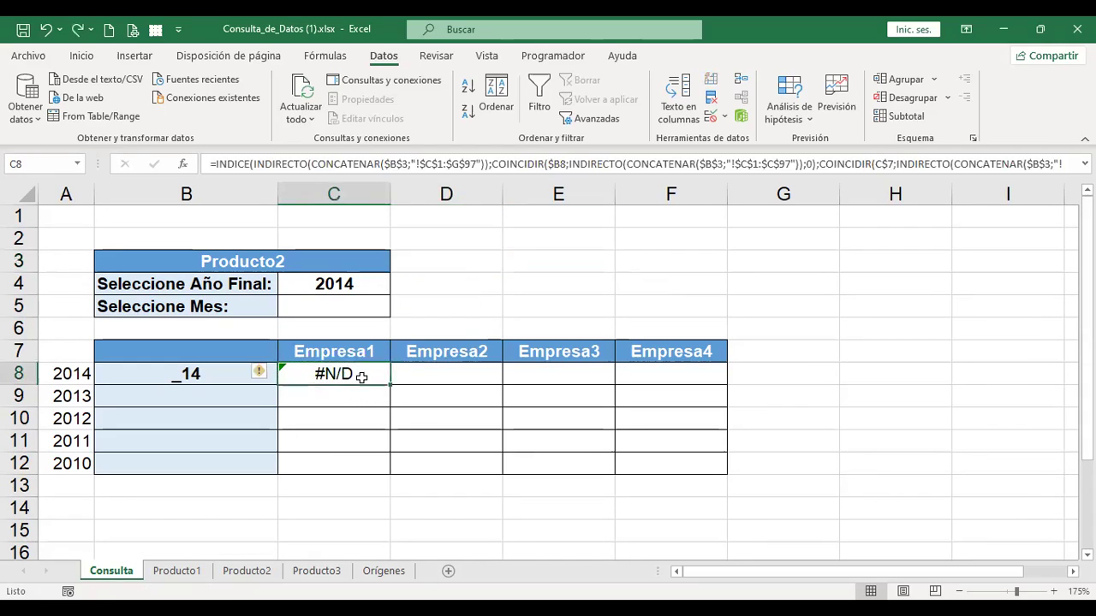
{"action": "left_click", "coordinate": [440, 163]}
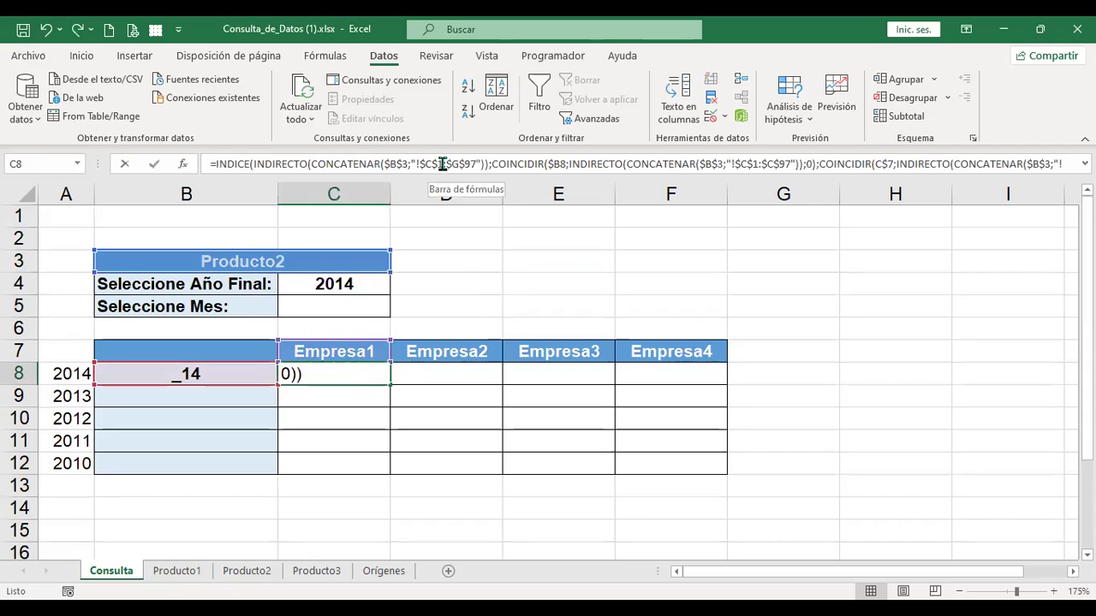
{"action": "key", "text": "Home"}
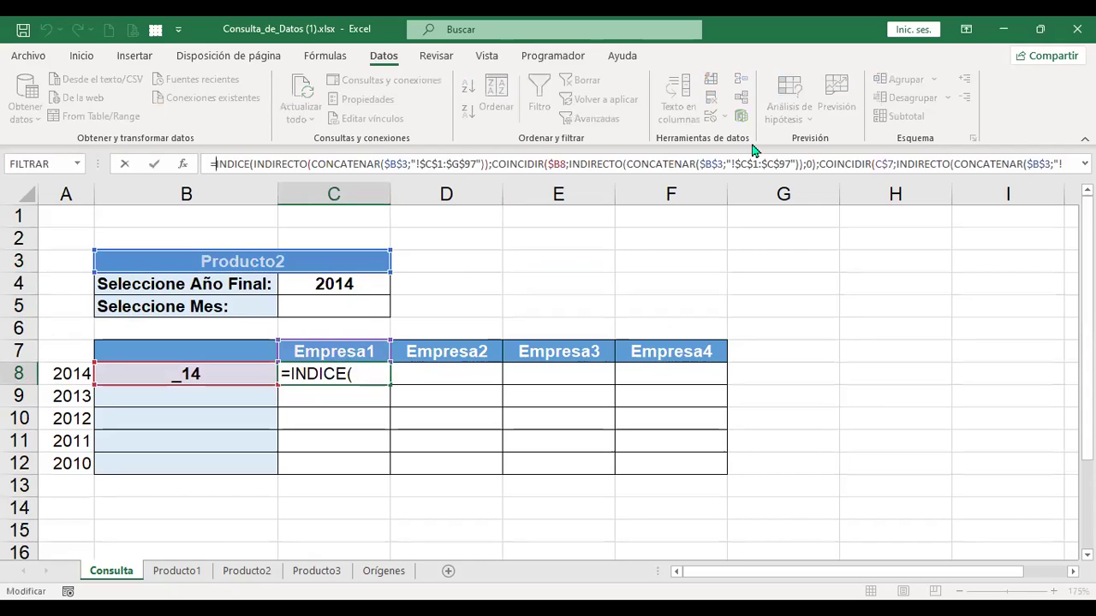
{"action": "key", "text": "Right"}
{"action": "key", "text": "shift+Right"}
{"action": "key", "text": "shift+Right"}
{"action": "key", "text": "shift+Right"}
{"action": "key", "text": "shift+Right"}
{"action": "key", "text": "shift+Right"}
{"action": "key", "text": "shift+Right"}
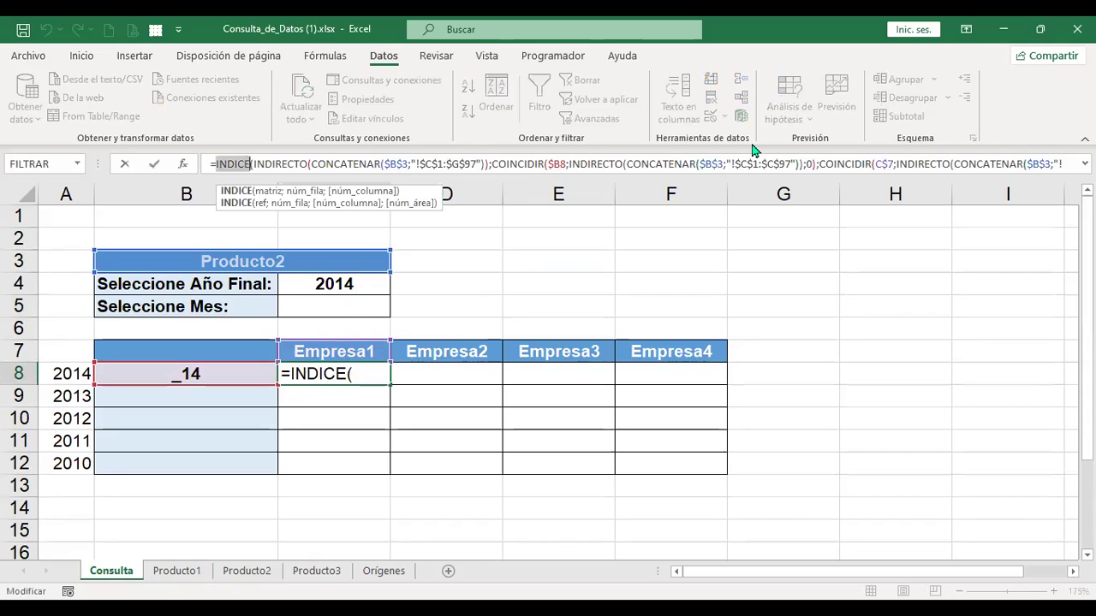
{"action": "key", "text": "Escape"}
Copy the text of the C8 lookup formula without its equals sign and paste it as plain text into E3.
{"action": "key", "text": "F2"}
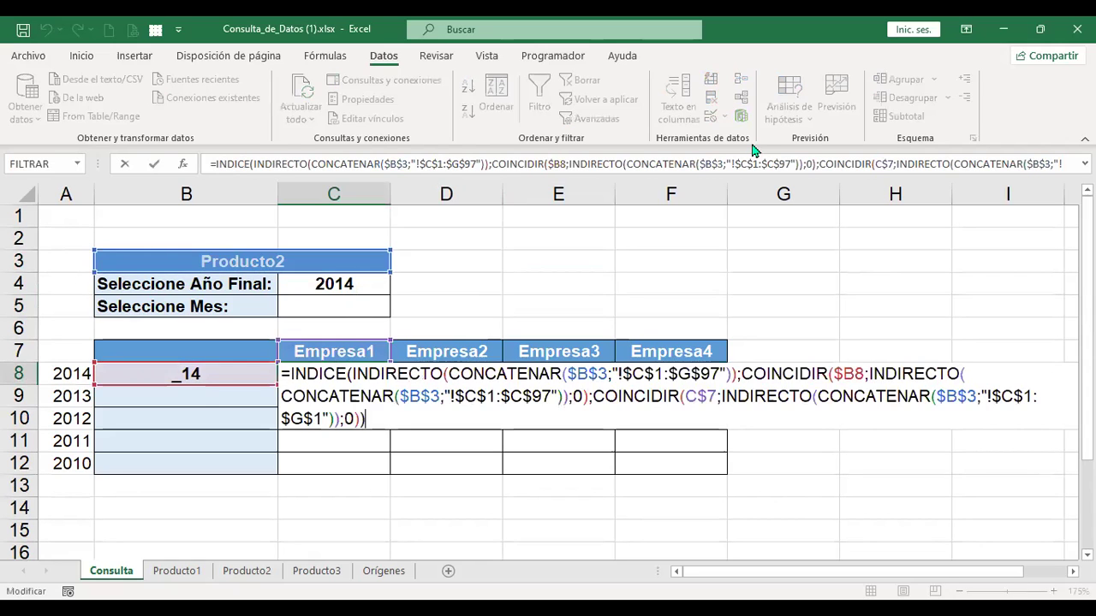
{"action": "key", "text": "Left"}
{"action": "key", "text": "Left"}
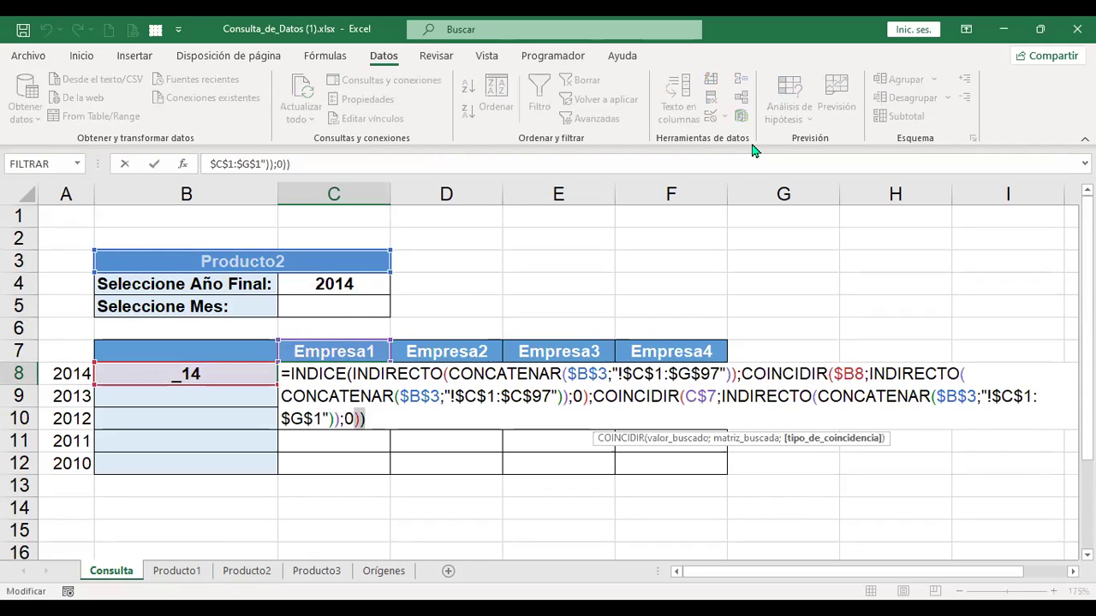
{"action": "key", "text": "ctrl+a"}
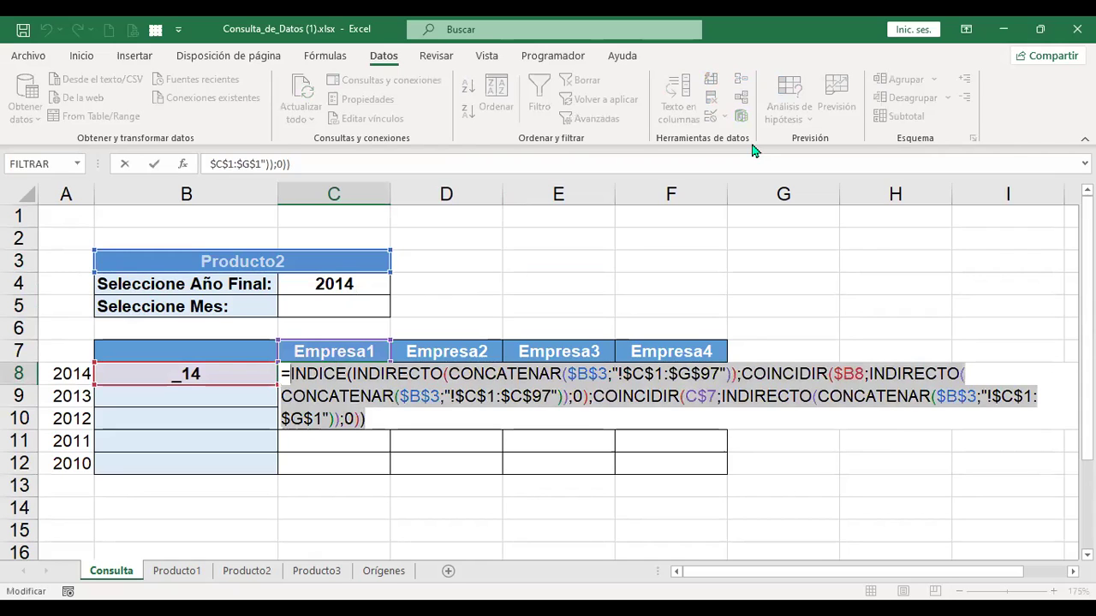
{"action": "key", "text": "Escape"}
{"action": "key", "text": "Up"}
{"action": "key", "text": "Up"}
{"action": "key", "text": "Up"}
{"action": "key", "text": "Up"}
{"action": "key", "text": "Right"}
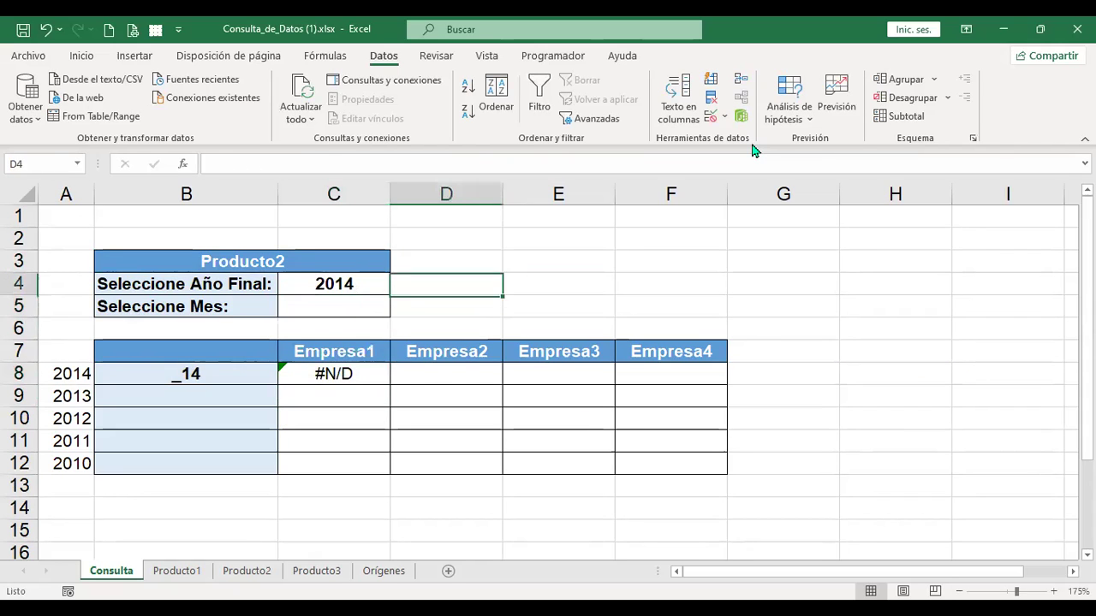
{"action": "key", "text": "Right"}
{"action": "key", "text": "Up"}
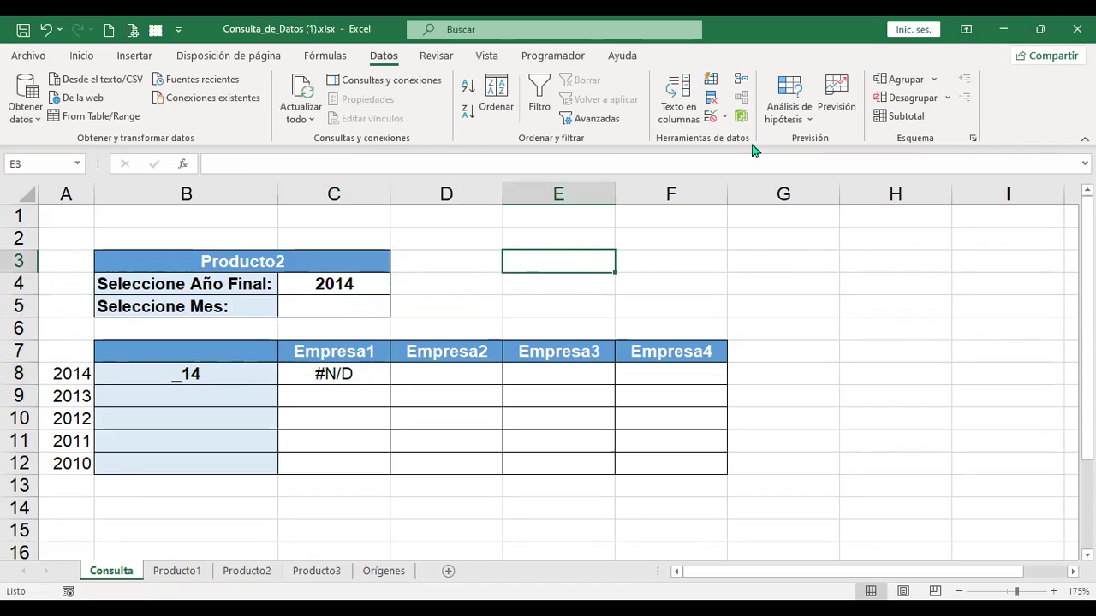
{"action": "key", "text": "ctrl+v"}
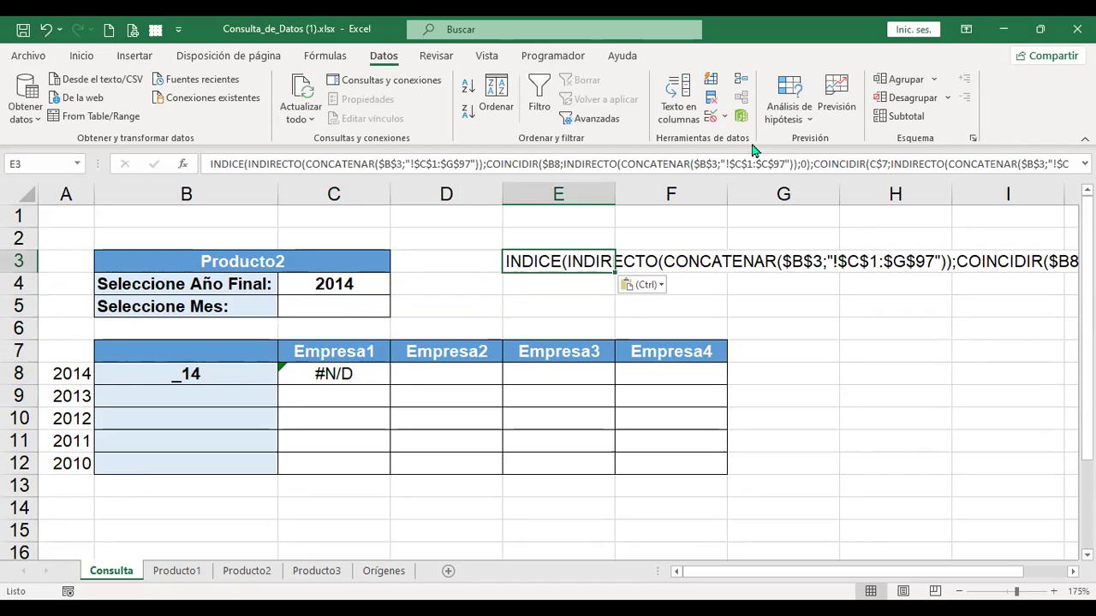
{"action": "key", "text": "F2"}
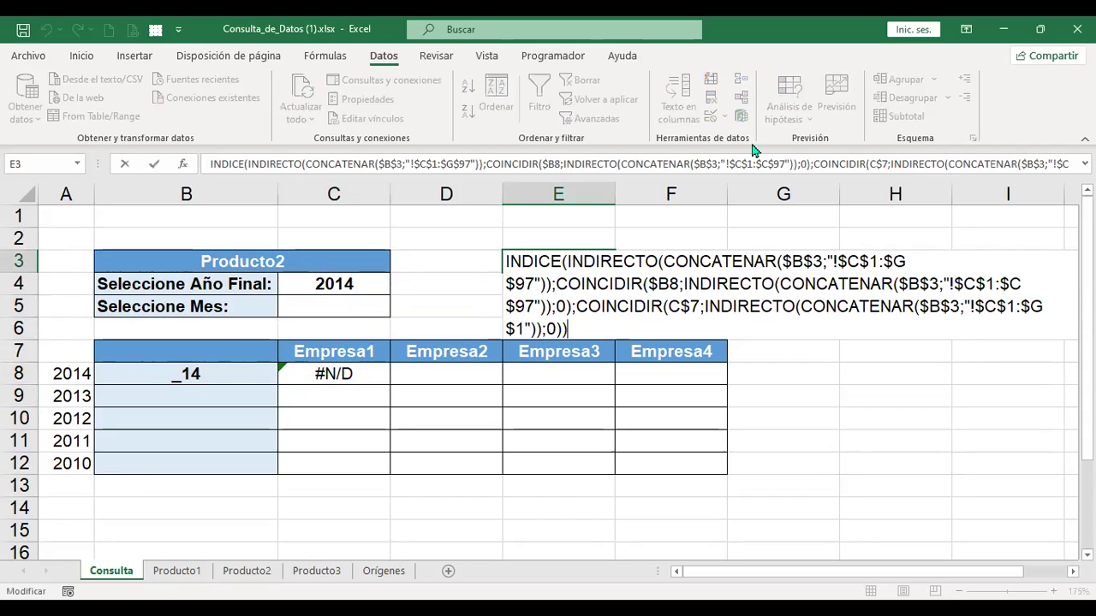
{"action": "key", "text": "Return"}
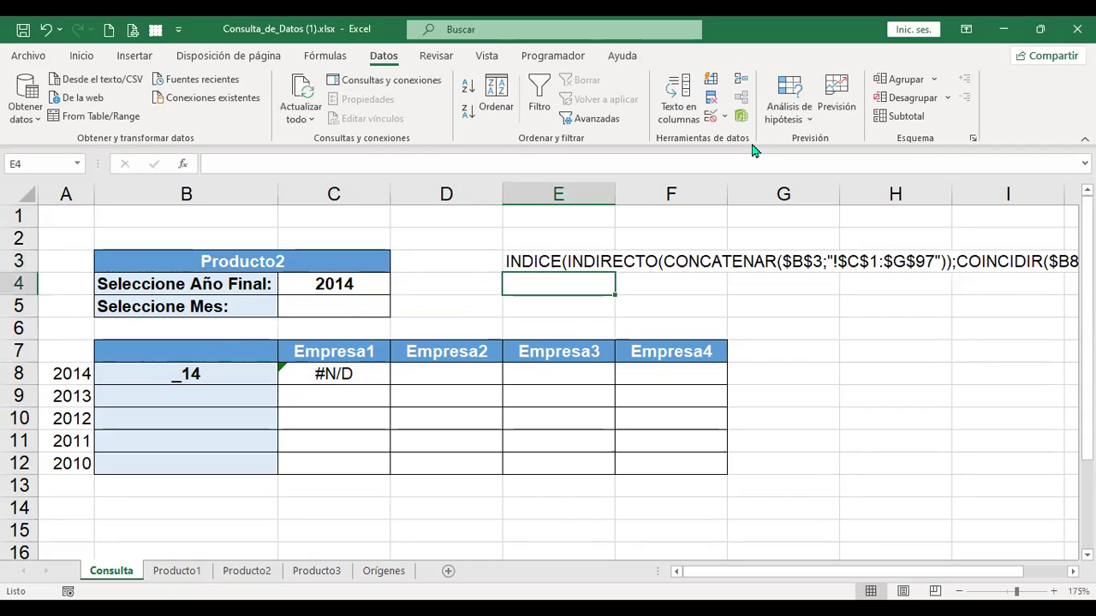
List the function names INDICE, INDIRECTO, CONCATENAR and COINCIDIR in cells B14 to B17, below the results table.
{"action": "key", "text": "Down"}
{"action": "key", "text": "Down"}
{"action": "key", "text": "Down"}
{"action": "key", "text": "Down"}
{"action": "key", "text": "Down"}
{"action": "key", "text": "Down"}
{"action": "key", "text": "Down"}
{"action": "key", "text": "Down"}
{"action": "key", "text": "Down"}
{"action": "key", "text": "Down"}
{"action": "key", "text": "Down"}
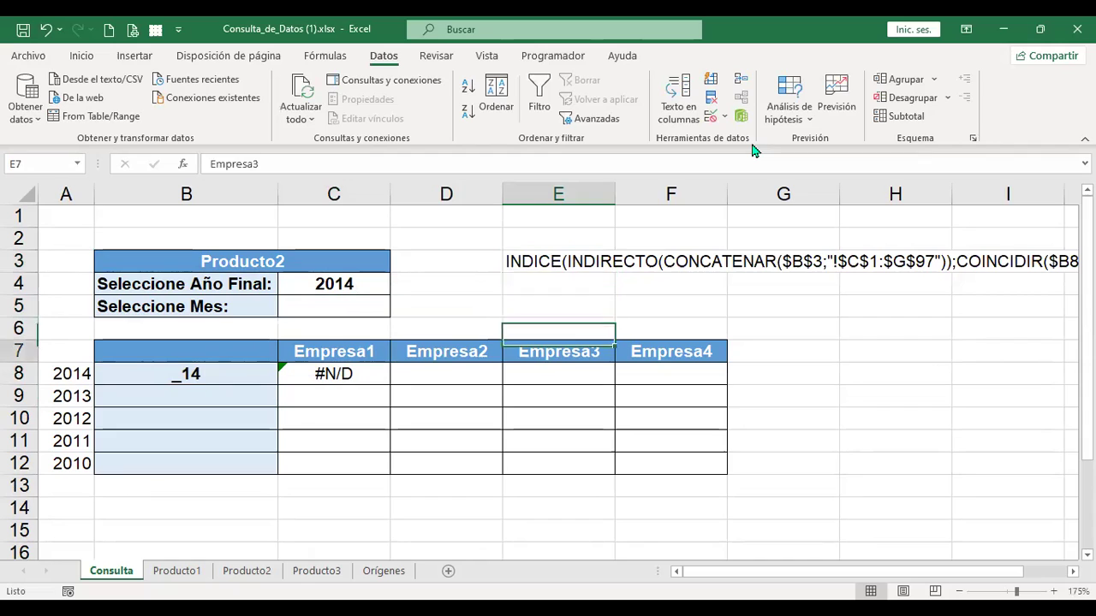
{"action": "key", "text": "Left"}
{"action": "key", "text": "Down"}
{"action": "key", "text": "Left"}
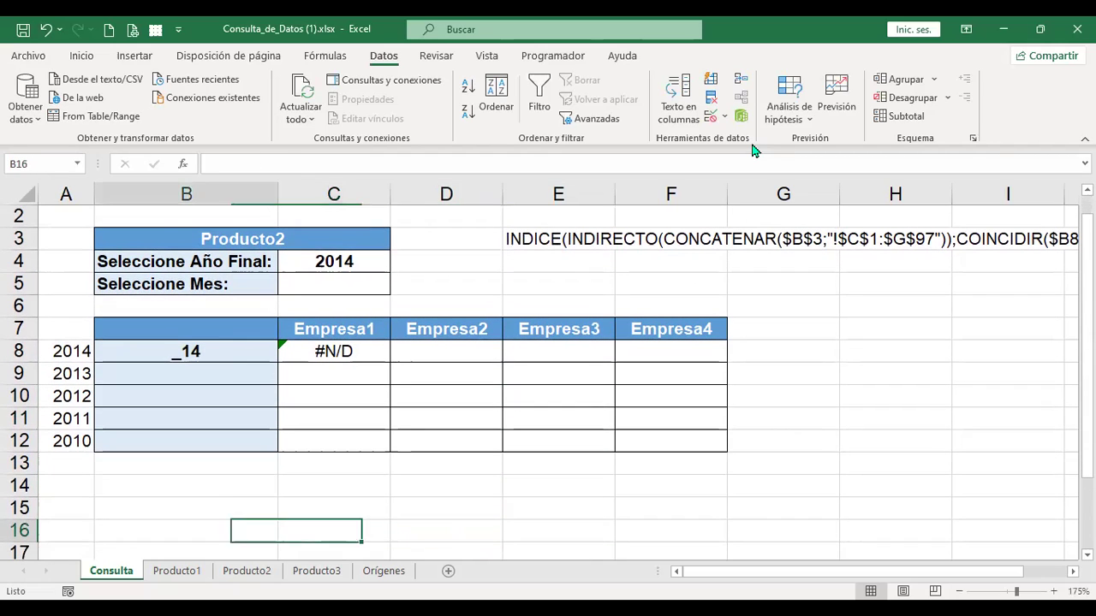
{"action": "key", "text": "Left"}
{"action": "key", "text": "Left"}
{"action": "key", "text": "Up"}
{"action": "key", "text": "Up"}
{"action": "key", "text": "Right"}
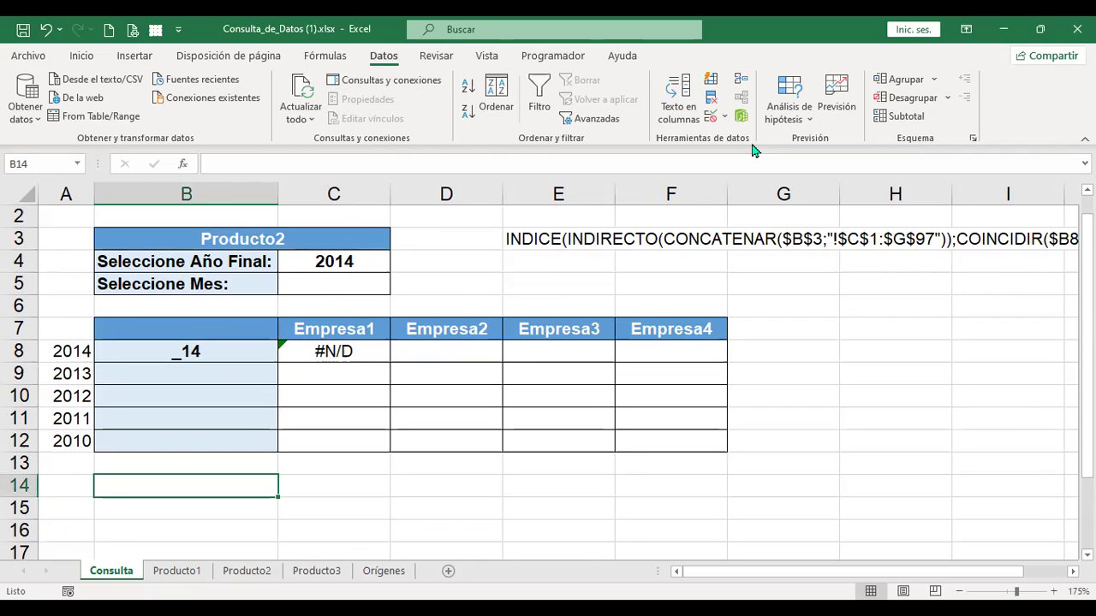
{"action": "type", "text": "INDICE"}
{"action": "key", "text": "Return"}
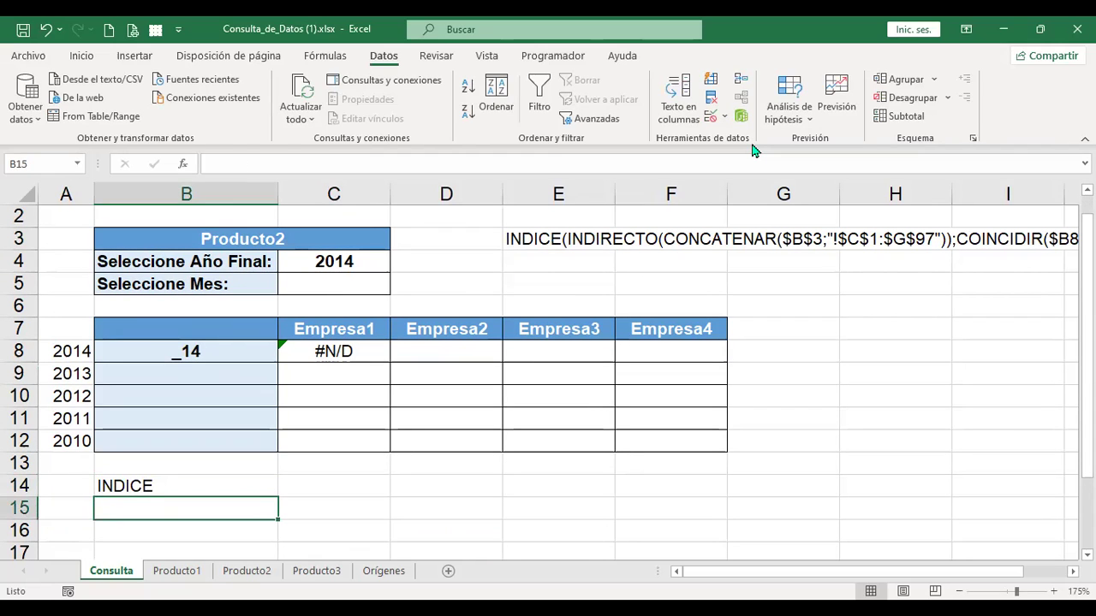
{"action": "type", "text": "INDIRECTO"}
{"action": "key", "text": "Return"}
{"action": "type", "text": "CONCATENAR"}
{"action": "key", "text": "Return"}
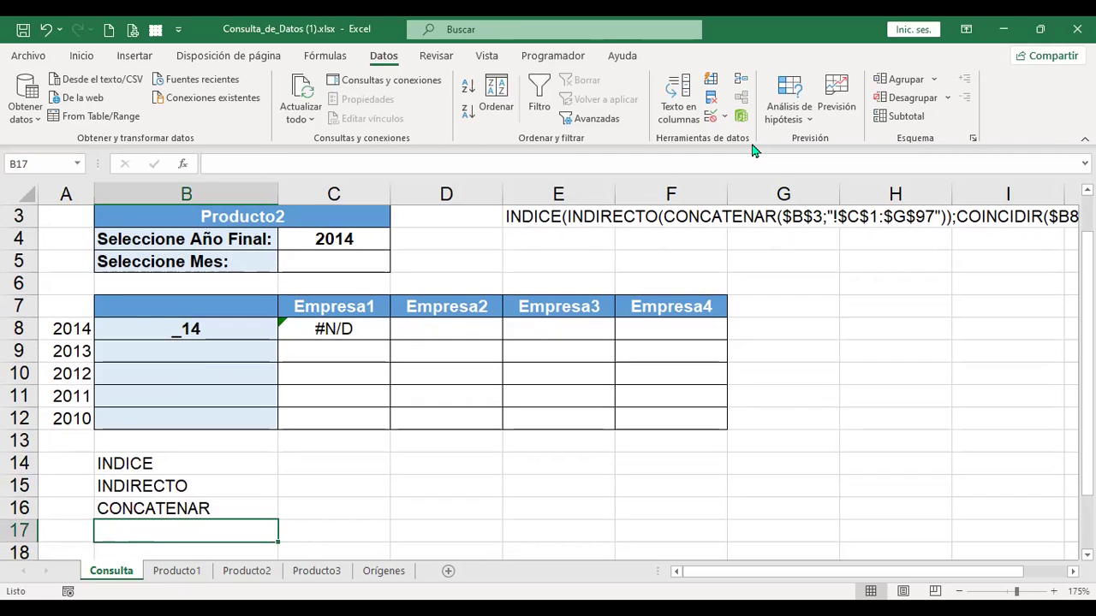
{"action": "type", "text": "COINCIDIR"}
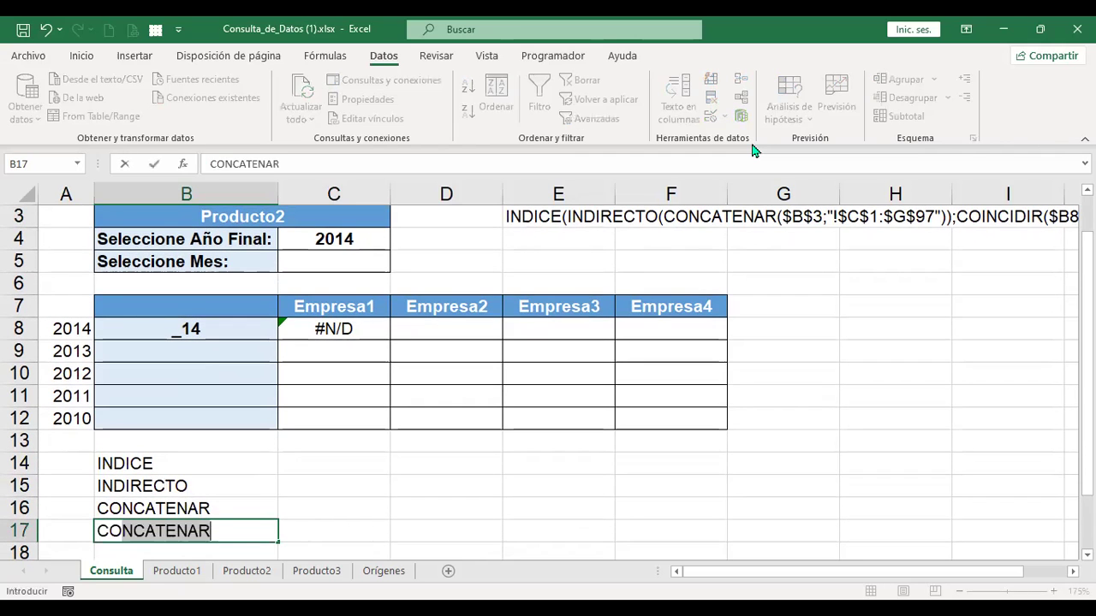
{"action": "key", "text": "Return"}
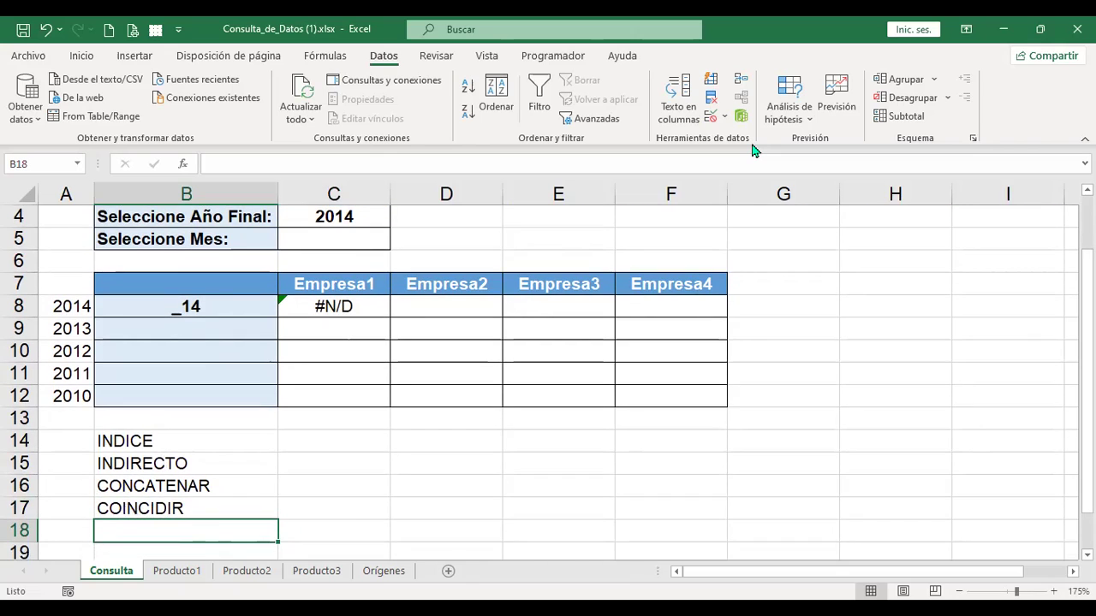
Compare the formula text in E3 with the function names listed in B14:B17.
{"action": "scroll", "coordinate": [763, 343], "scroll_direction": "up", "scroll_amount": 1}
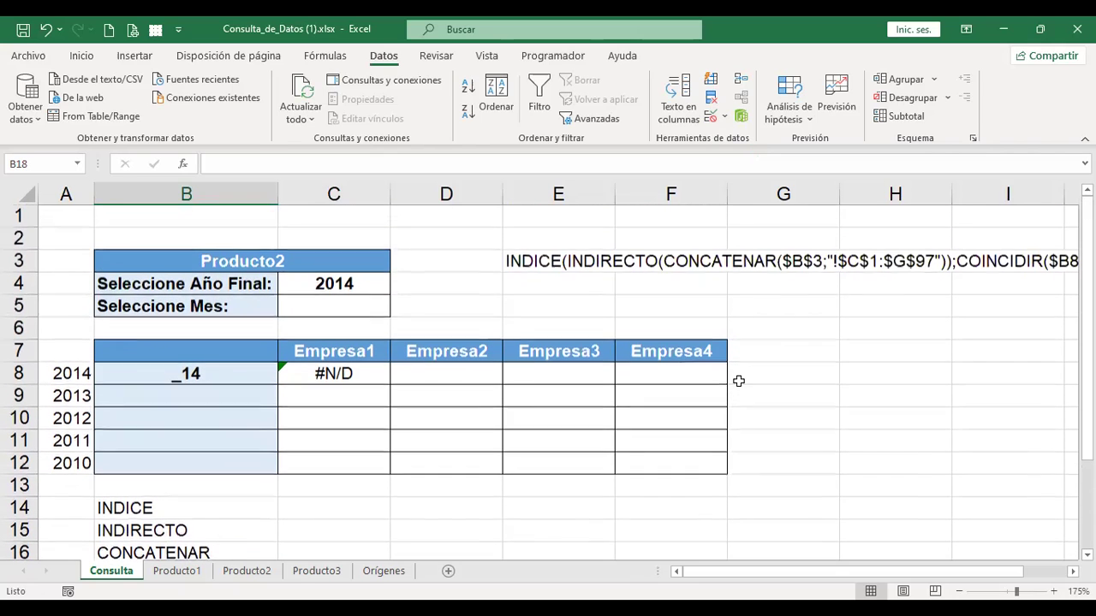
{"action": "left_click", "coordinate": [553, 262]}
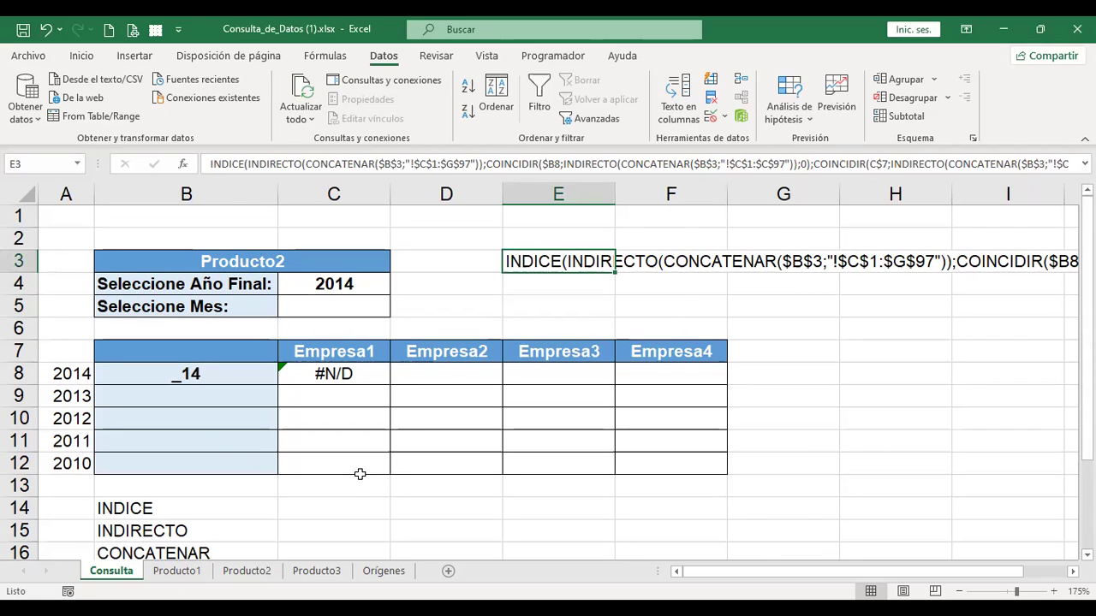
{"action": "scroll", "coordinate": [227, 448], "scroll_direction": "down", "scroll_amount": 1}
{"action": "left_click", "coordinate": [227, 448]}
{"action": "left_click_drag", "start_coordinate": [228, 461], "coordinate": [233, 505]}
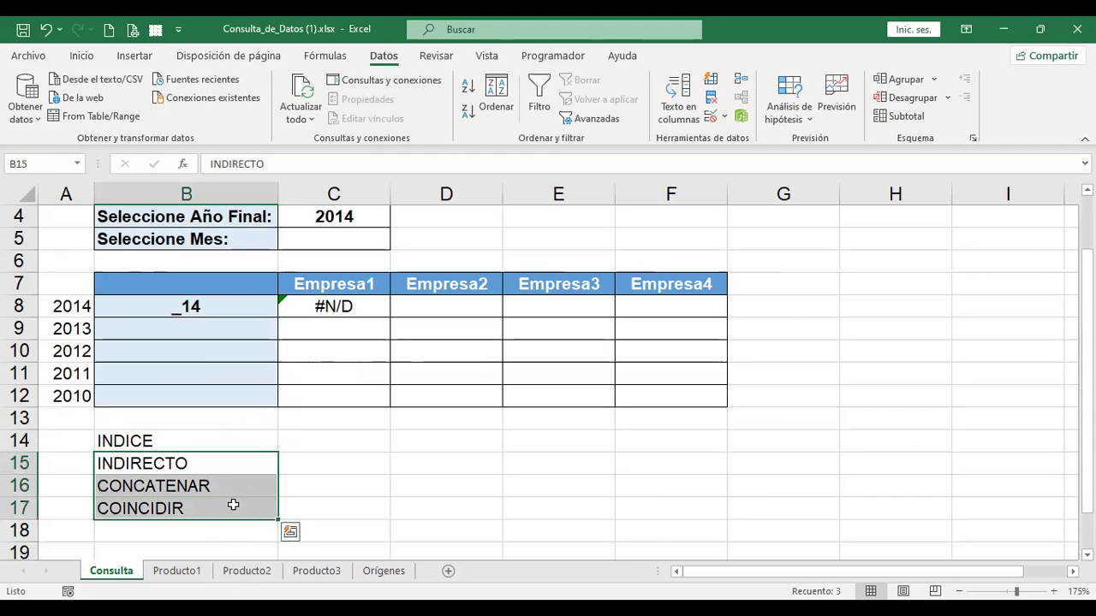
Check the arguments of the INDICE function with a trial formula in C14, leaving the cell empty.
{"action": "key", "text": "Up"}
{"action": "key", "text": "Right"}
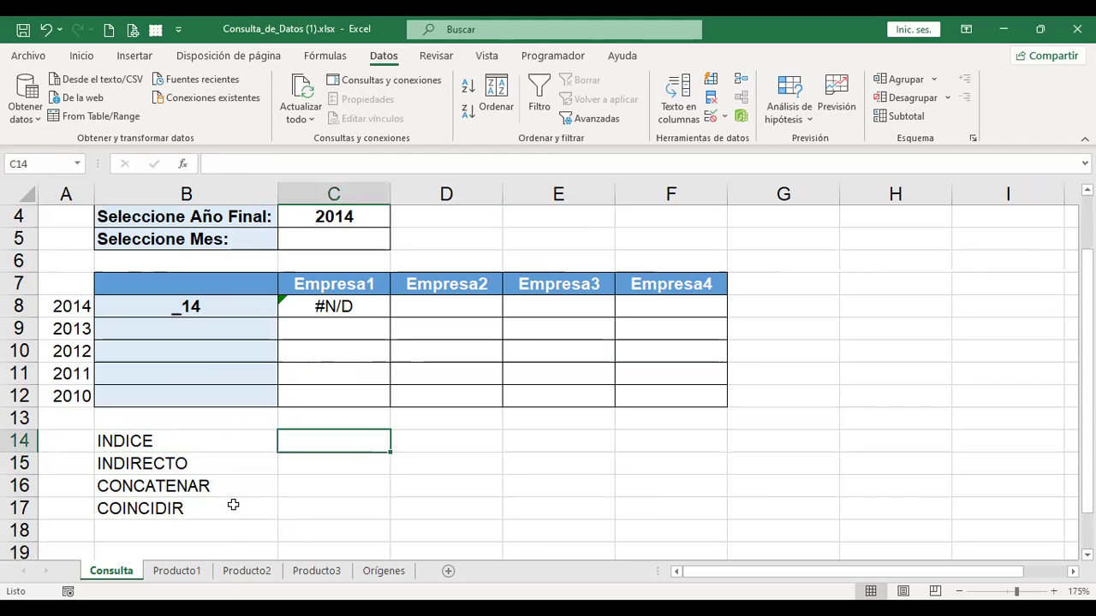
{"action": "type", "text": "+"}
{"action": "type", "text": "INDI"}
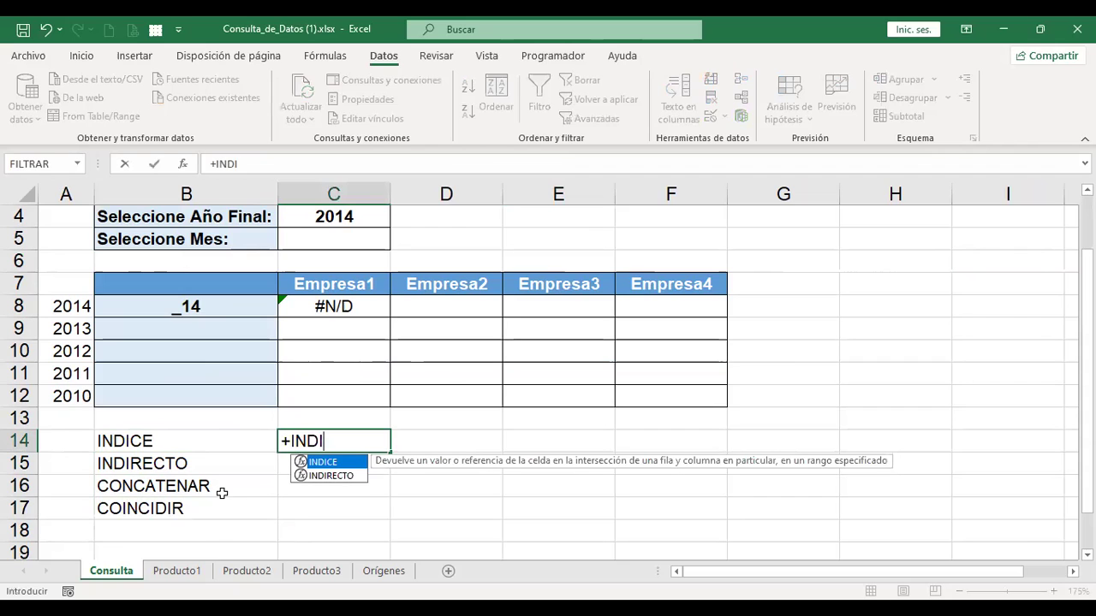
{"action": "double_click", "coordinate": [348, 465]}
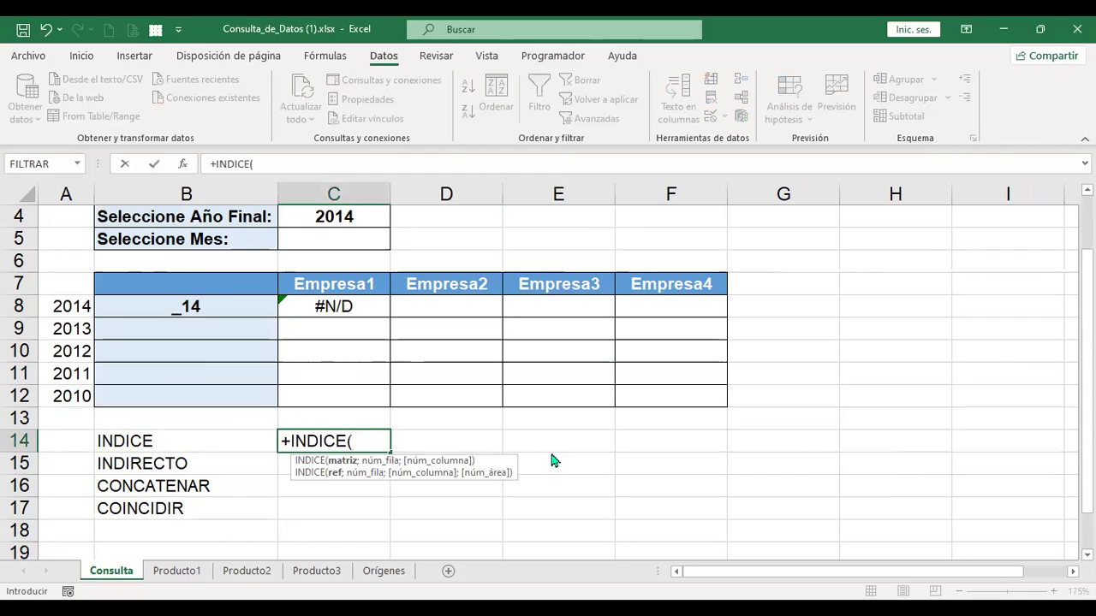
{"action": "key", "text": "BackSpace"}
{"action": "key", "text": "BackSpace"}
{"action": "key", "text": "BackSpace"}
{"action": "key", "text": "BackSpace"}
{"action": "key", "text": "BackSpace"}
{"action": "key", "text": "BackSpace"}
{"action": "key", "text": "BackSpace"}
{"action": "key", "text": "BackSpace"}
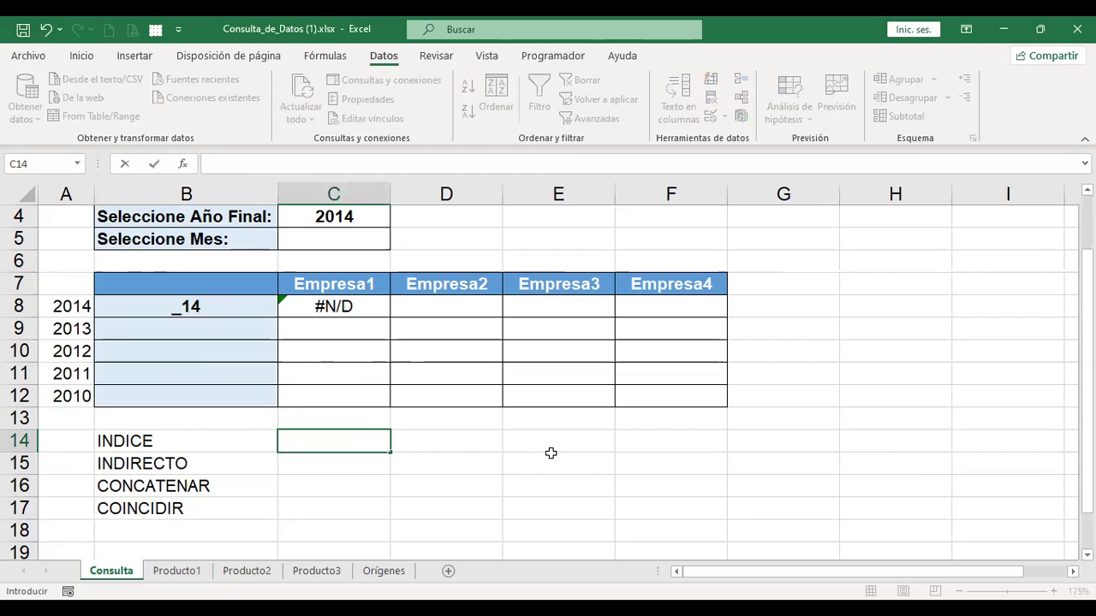
Enter the INDICE argument labels matriz, numfila and numcolumna in C14, D14 and E14.
{"action": "type", "text": "matriz"}
{"action": "key", "text": "Tab"}
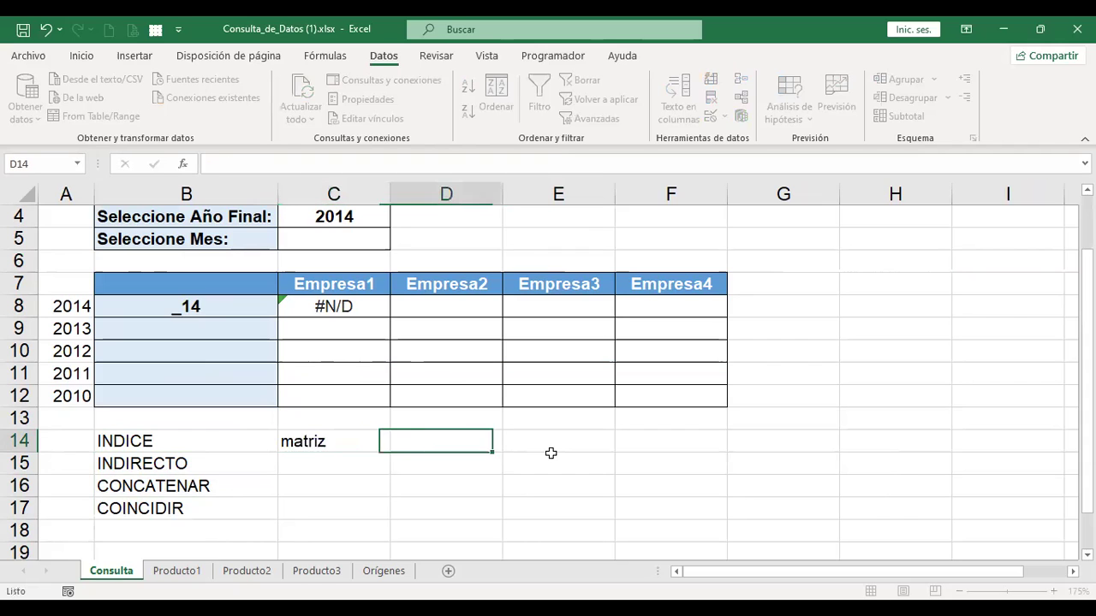
{"action": "type", "text": "num"}
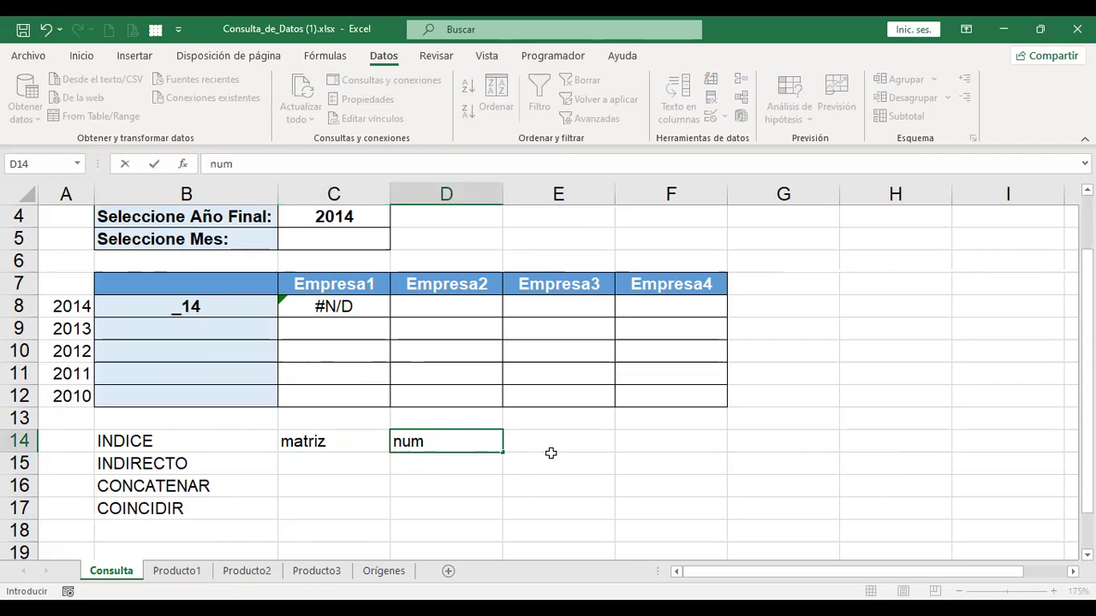
{"action": "type", "text": "fila"}
{"action": "key", "text": "Tab"}
{"action": "type", "text": "numcol"}
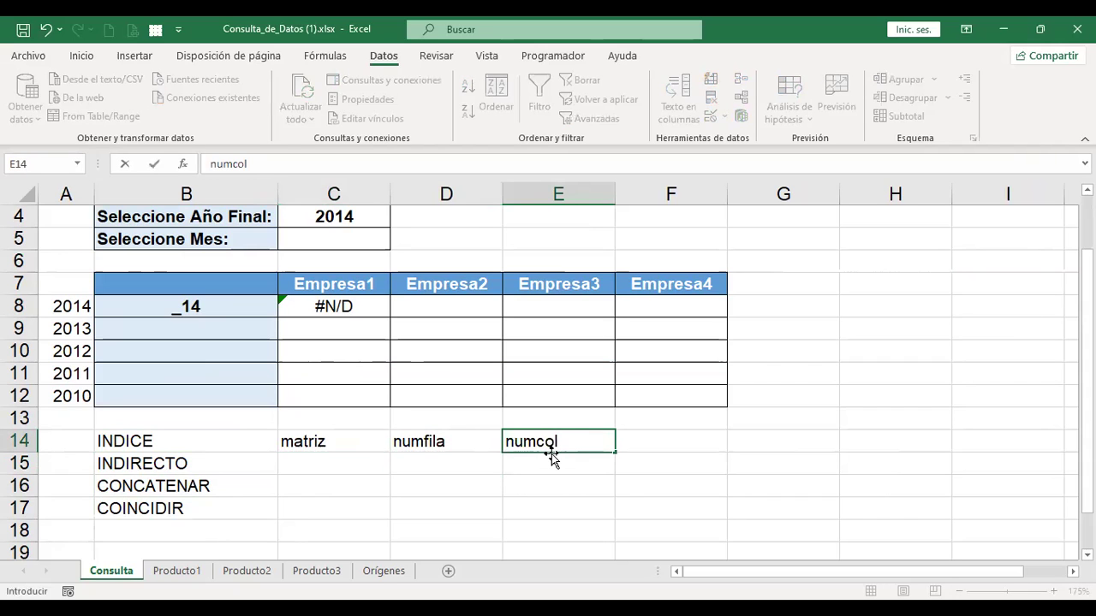
{"action": "type", "text": "umna"}
{"action": "key", "text": "Return"}
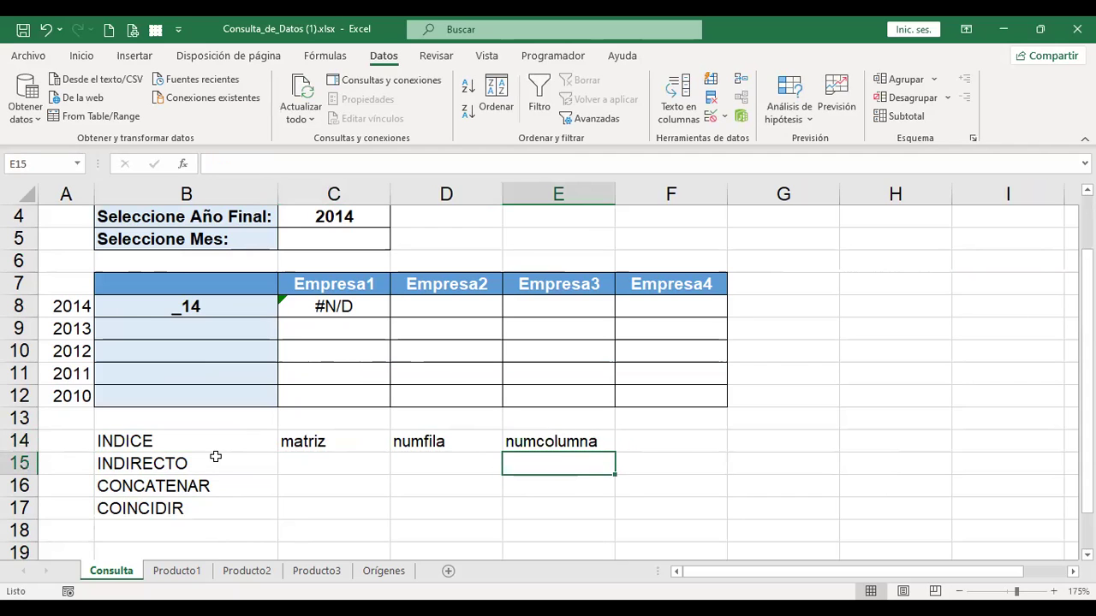
Insert an entire blank row between the INDICE and INDIRECTO entries below the results table.
{"action": "key", "text": "ctrl+plus"}
{"action": "key", "text": "Down"}
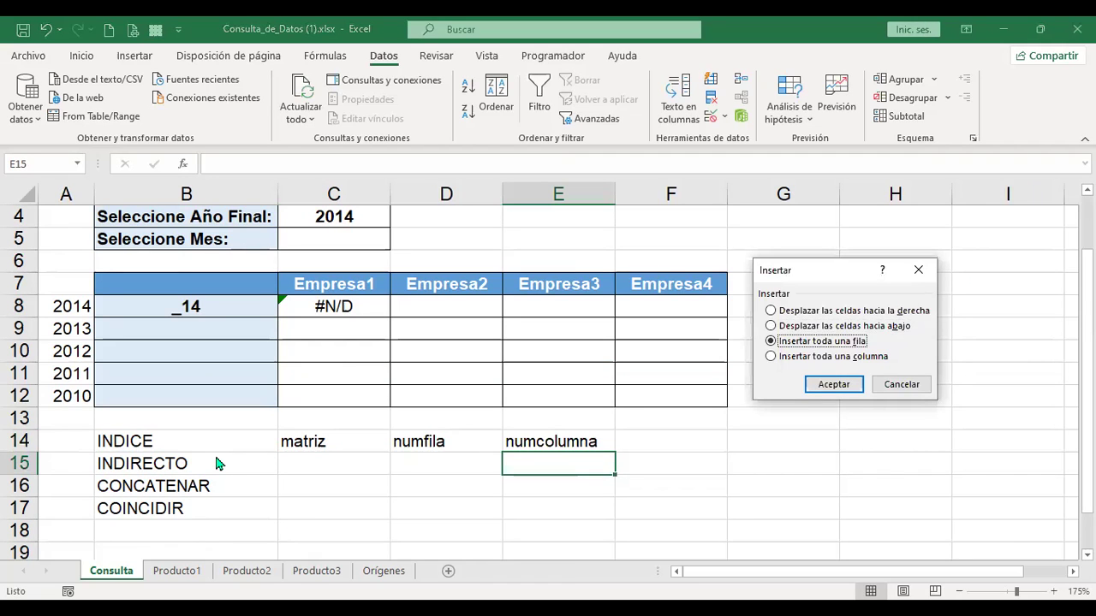
{"action": "key", "text": "Return"}
{"action": "scroll", "coordinate": [227, 479], "scroll_direction": "down", "scroll_amount": 1}
{"action": "scroll", "coordinate": [227, 479], "scroll_direction": "down", "scroll_amount": 1}
Check the INDIRECTO arguments with a trial formula in C16, and enter the label referencia in that cell instead.
{"action": "left_click", "coordinate": [311, 350]}
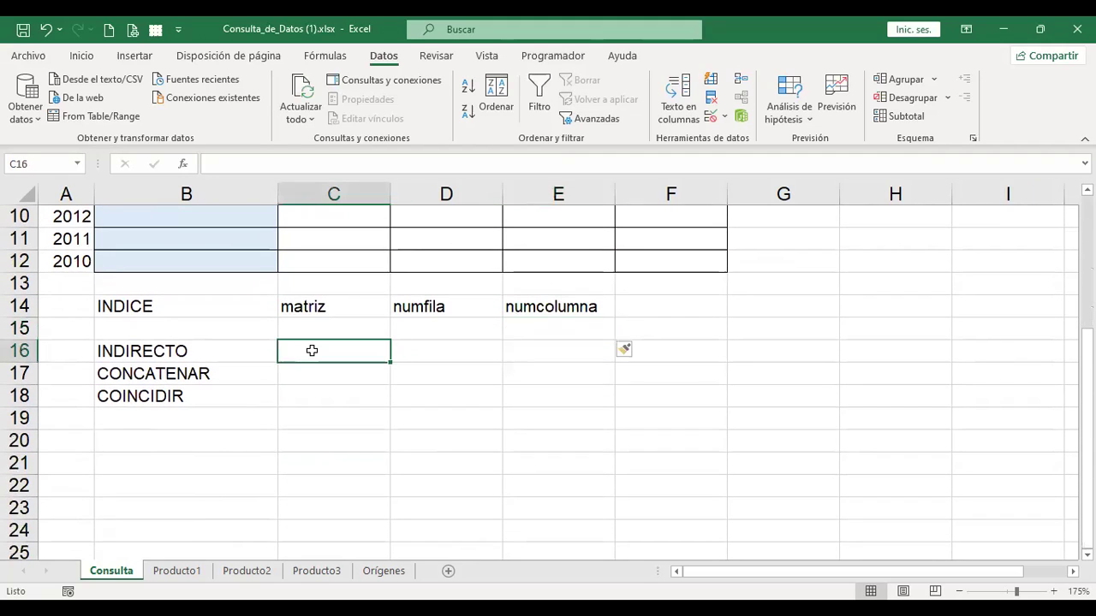
{"action": "type", "text": "+"}
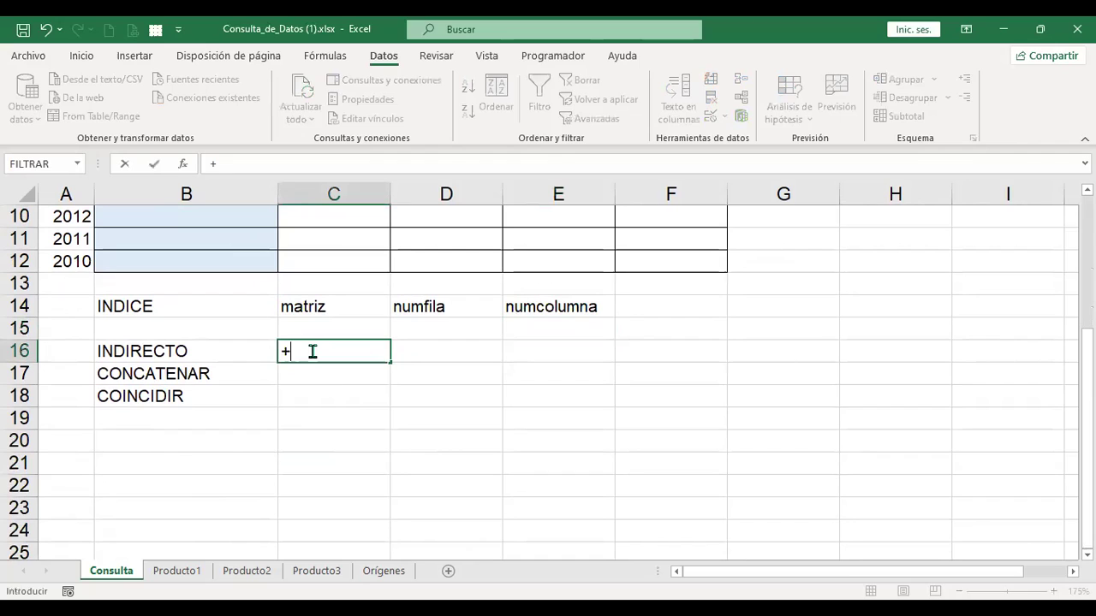
{"action": "type", "text": "indir"}
{"action": "key", "text": "Tab"}
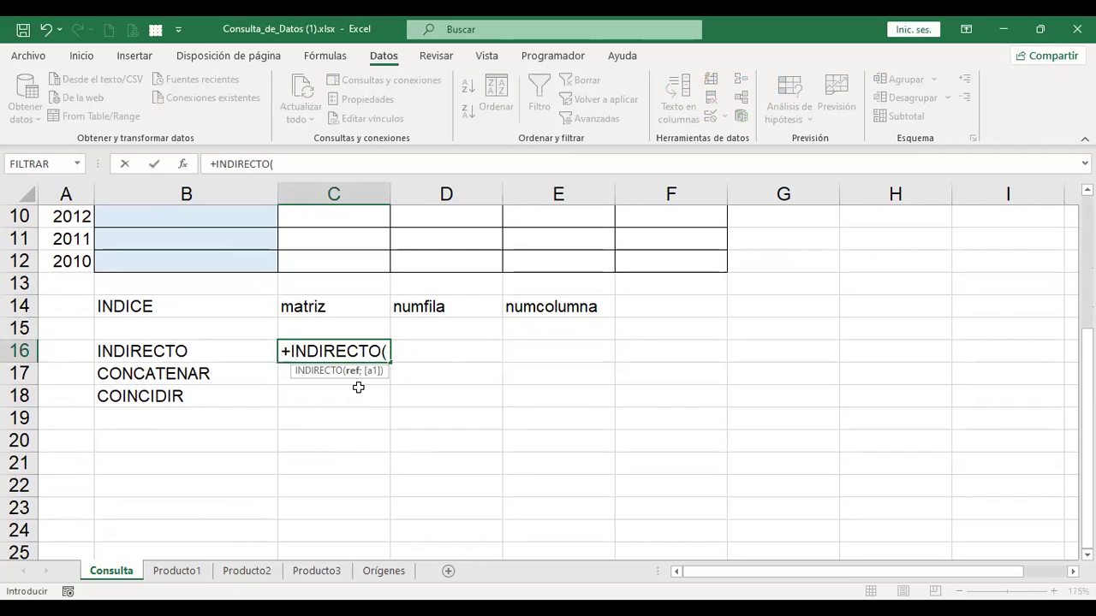
{"action": "key", "text": "Escape"}
{"action": "type", "text": "referencia"}
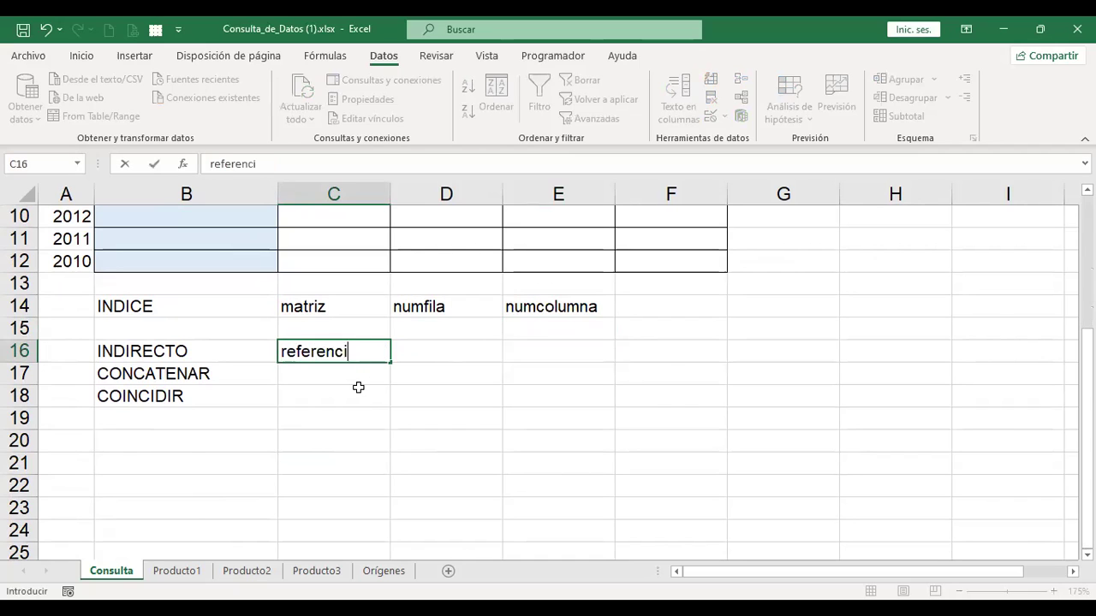
{"action": "key", "text": "Return"}
Insert an entire blank row between the INDIRECTO and CONCATENAR entries.
{"action": "key", "text": "ctrl+plus"}
{"action": "key", "text": "Down"}
{"action": "key", "text": "Return"}
Check the CONCAT arguments with a trial formula in C18, and enter the label texto in that cell instead.
{"action": "left_click", "coordinate": [352, 392]}
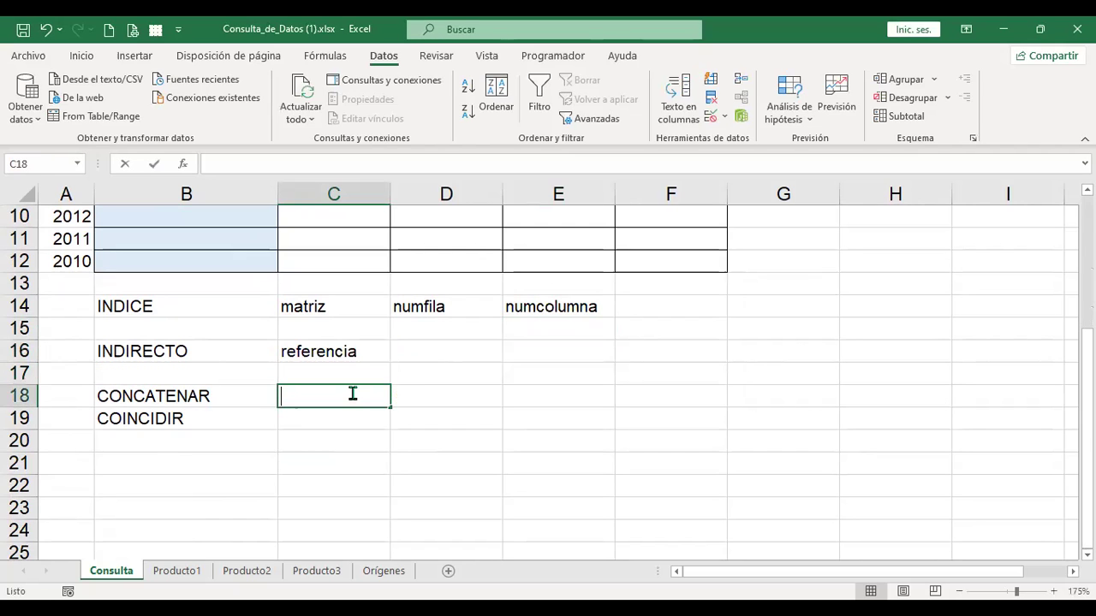
{"action": "type", "text": "+conca"}
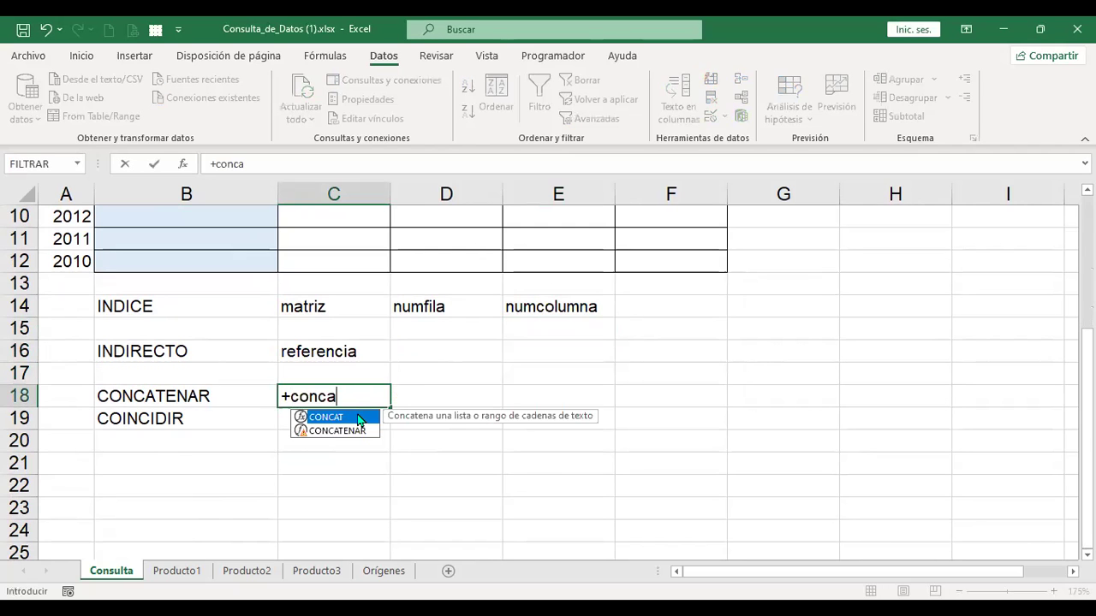
{"action": "double_click", "coordinate": [359, 417]}
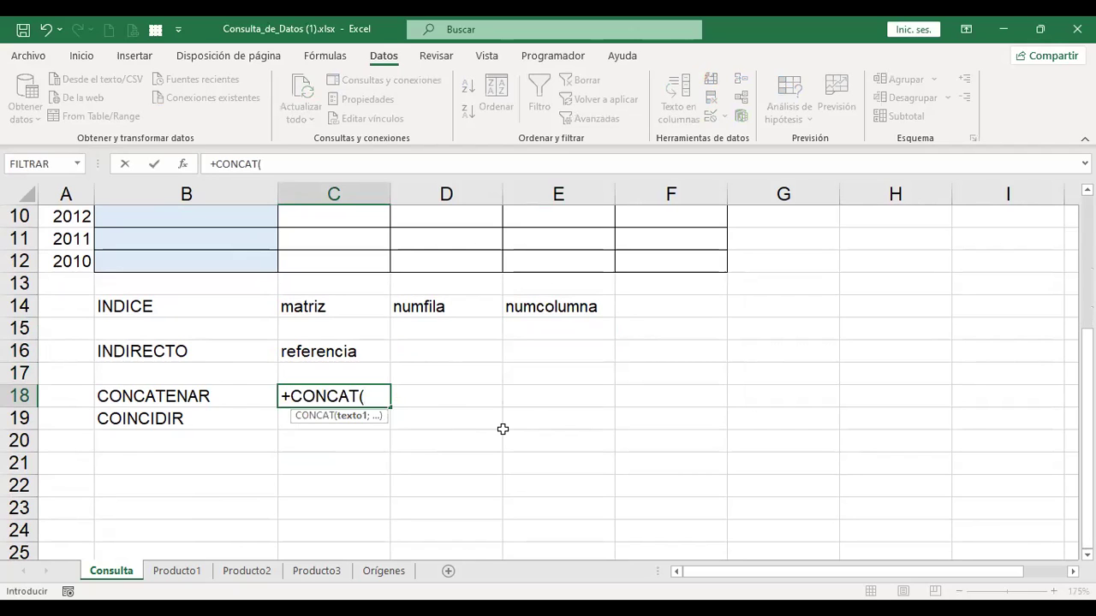
{"action": "key", "text": "Escape"}
{"action": "type", "text": "tes"}
{"action": "key", "text": "BackSpace"}
{"action": "type", "text": "xto"}
{"action": "key", "text": "Return"}
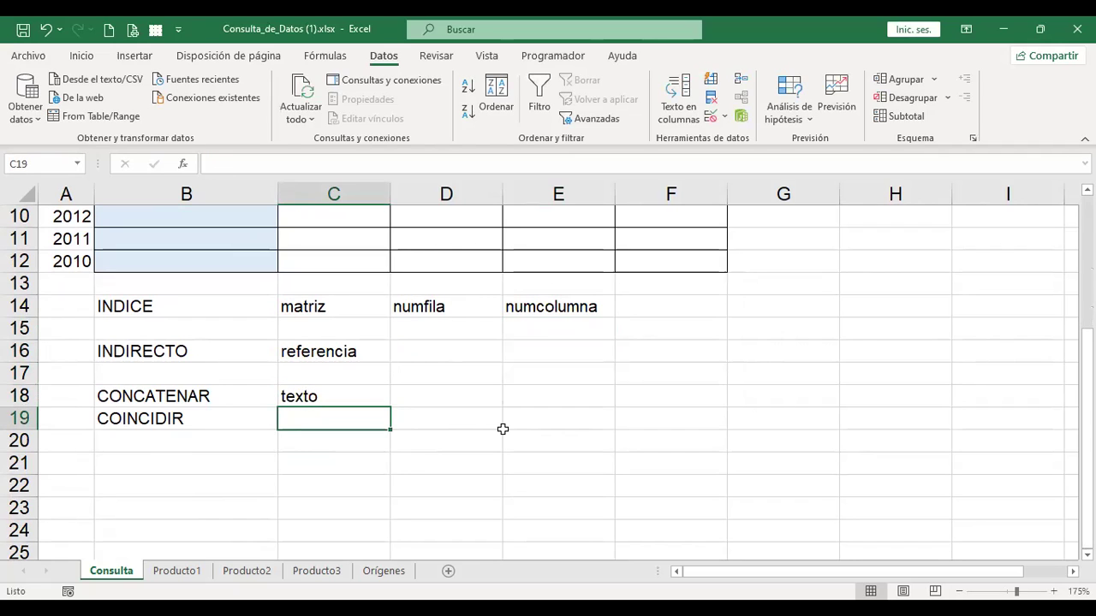
Insert a blank row above COINCIDIR and check that function's arguments with a cancelled trial formula in C20.
{"action": "key", "text": "ctrl+plus"}
{"action": "key", "text": "Return"}
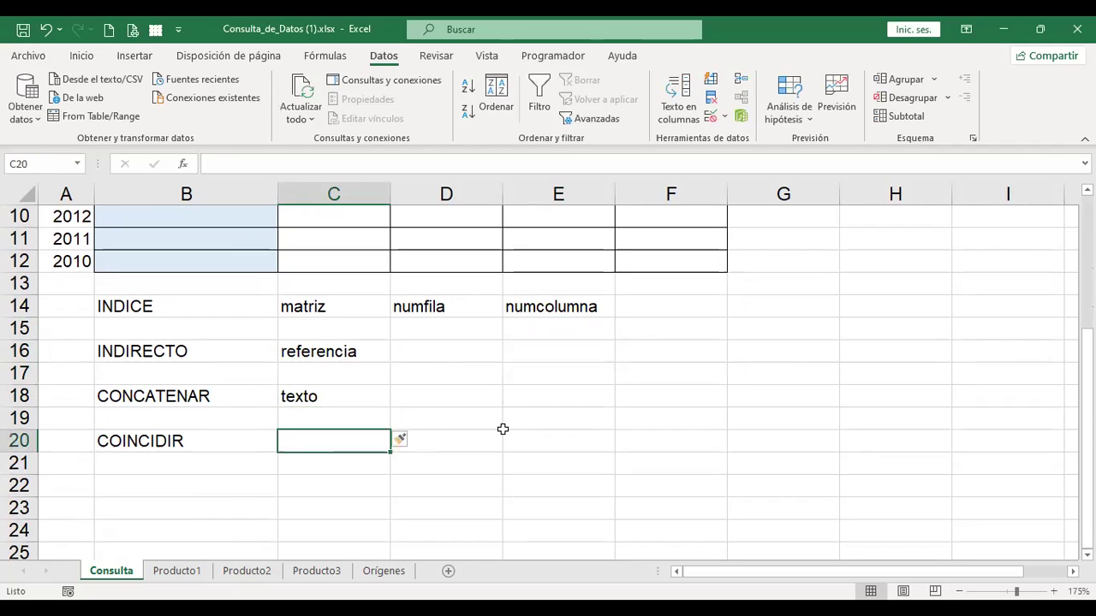
{"action": "type", "text": "+coin"}
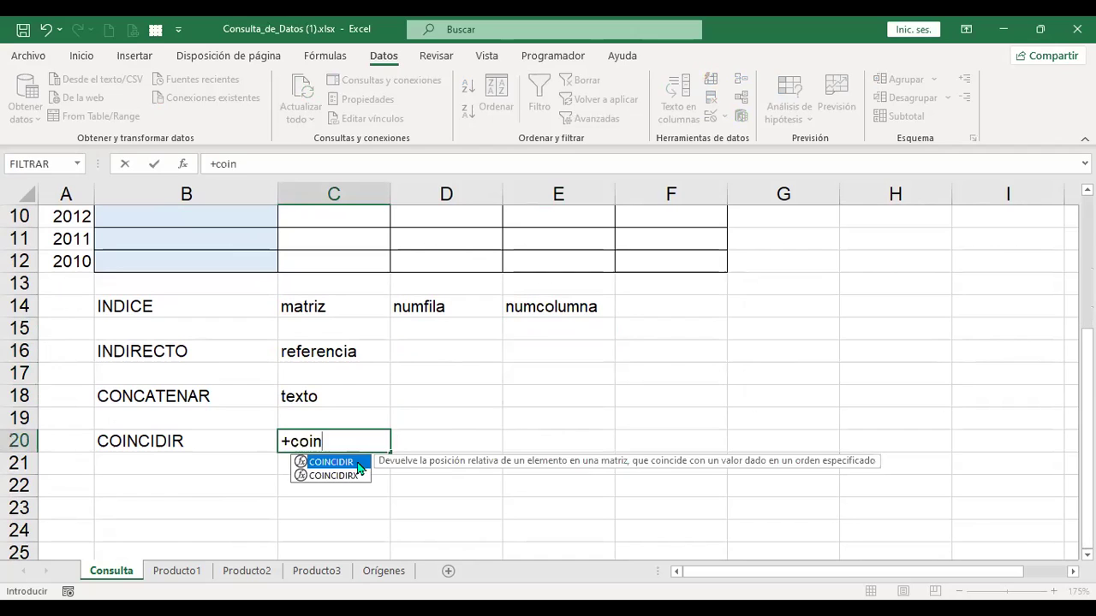
{"action": "key", "text": "Tab"}
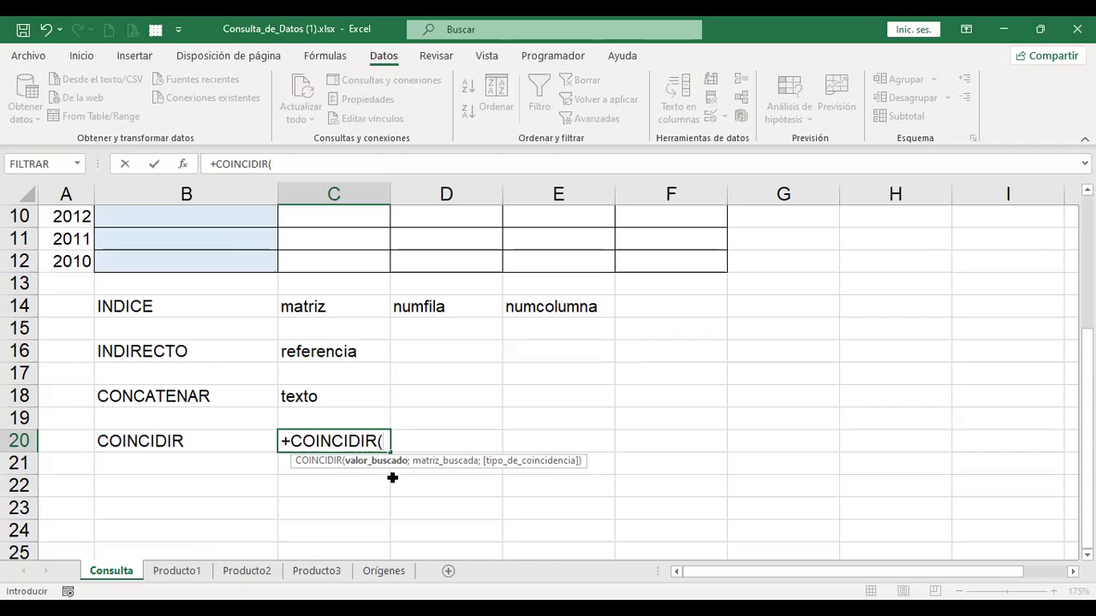
{"action": "key", "text": "Escape"}
Enter the COINCIDIR argument labels valor buscado, matriz buscada and tipo de coincidencia in C20, D20 and E20.
{"action": "key", "text": "Down"}
{"action": "key", "text": "Up"}
{"action": "type", "text": "valor buscado"}
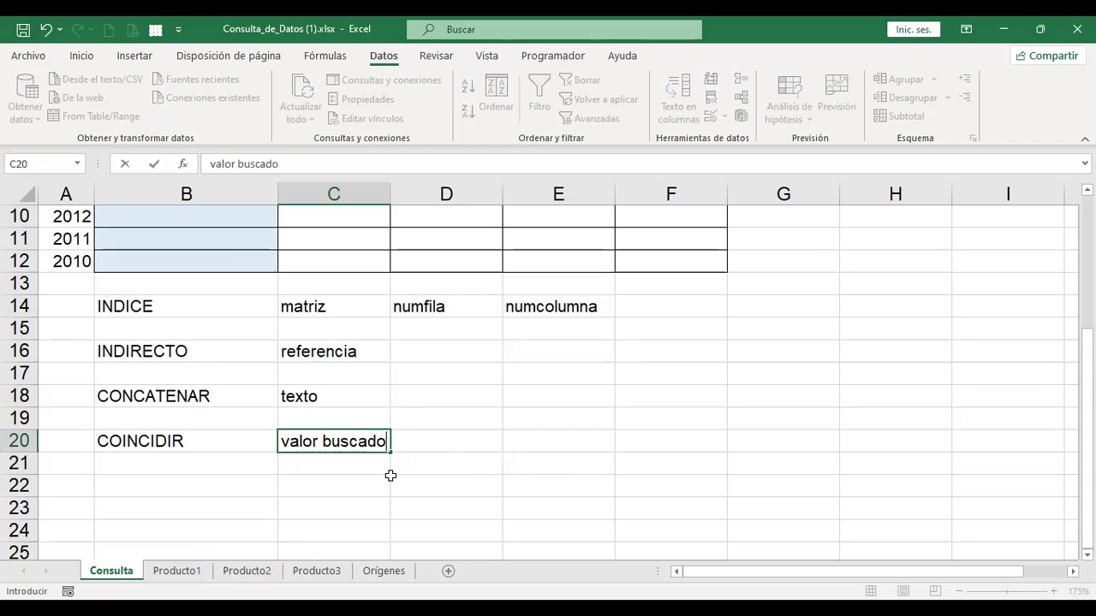
{"action": "key", "text": "Tab"}
{"action": "type", "text": "matriz buscada"}
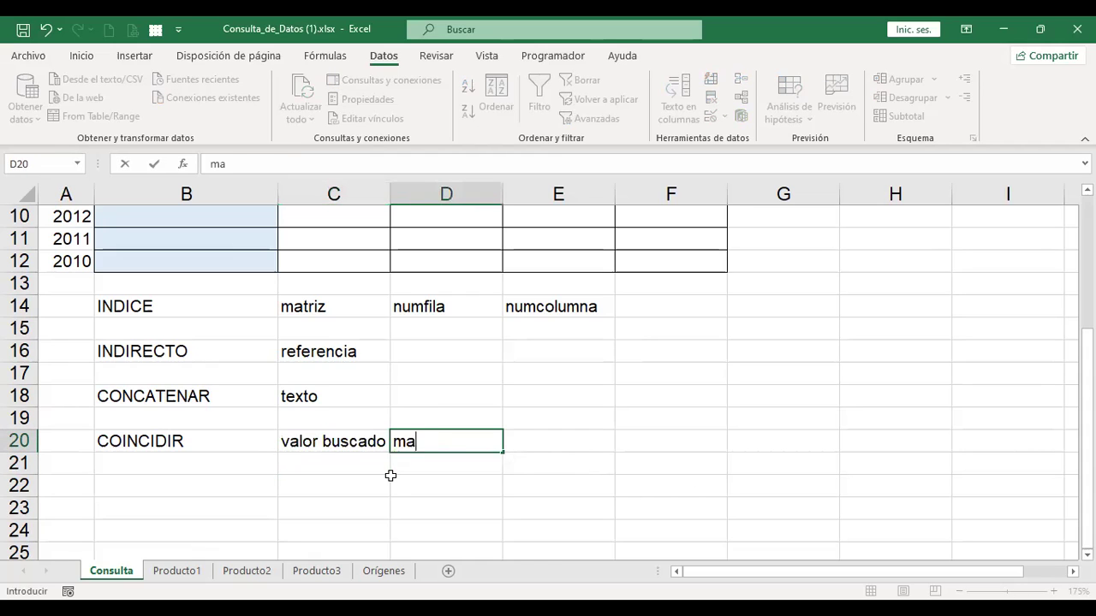
{"action": "key", "text": "Return"}
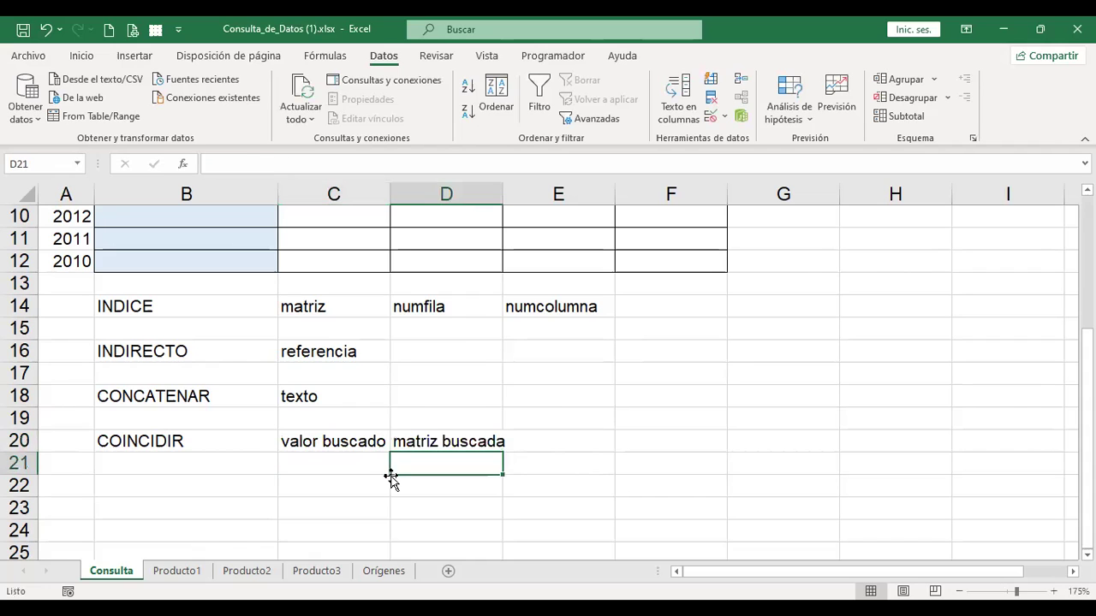
{"action": "key", "text": "Up"}
{"action": "key", "text": "Right"}
{"action": "type", "text": "tipo d"}
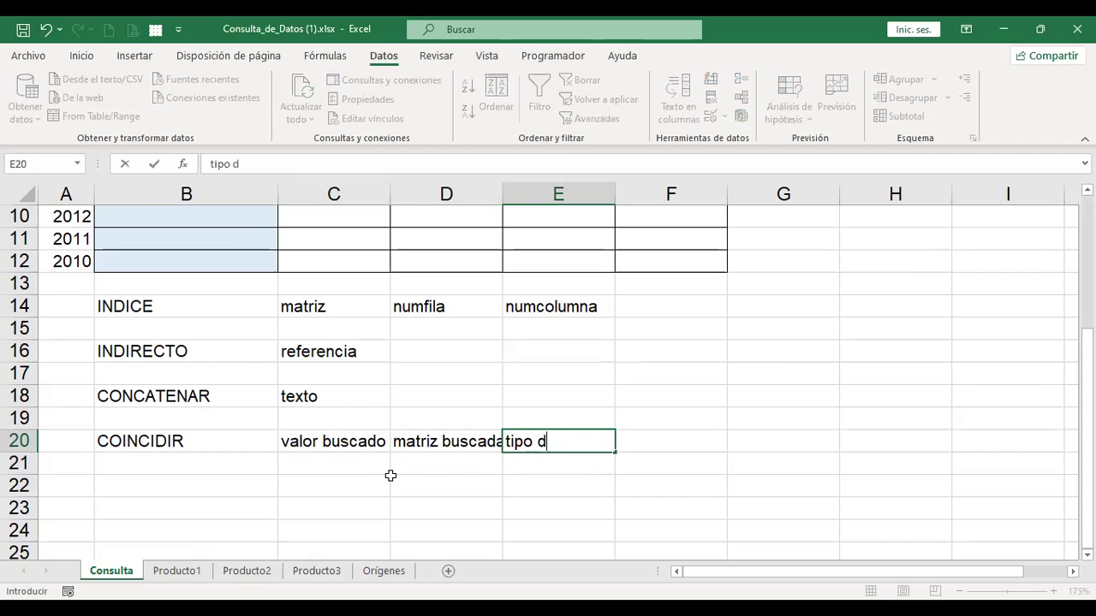
{"action": "type", "text": "e coincidencia"}
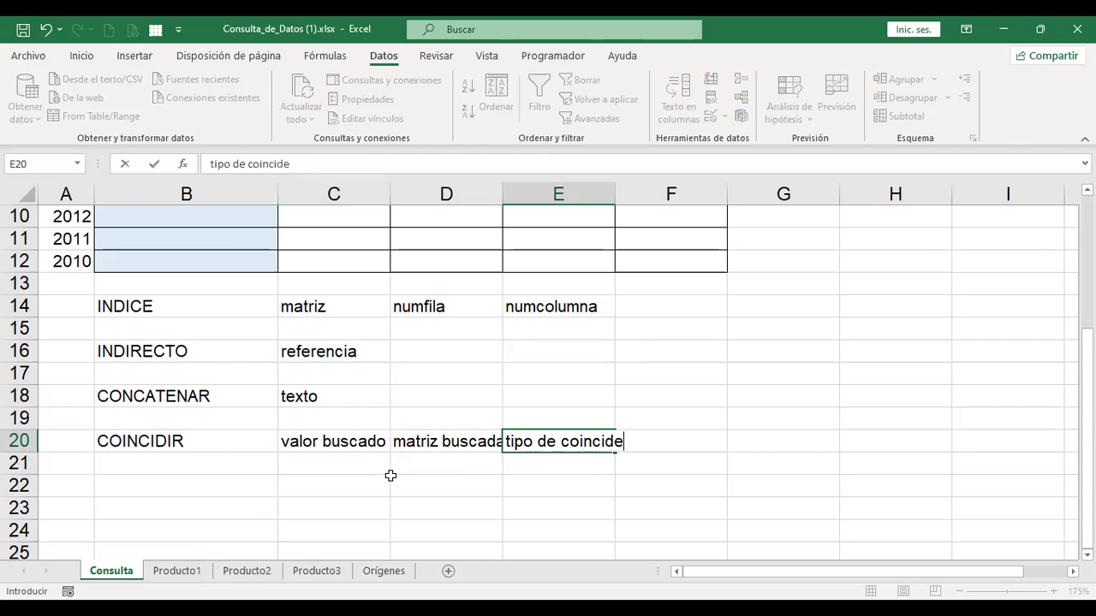
{"action": "key", "text": "ctrl+Return"}
{"action": "key", "text": "Return"}
Insert a second blank row above INDIRECTO at row 16 and select cell C15 under matriz.
{"action": "key", "text": "Up"}
{"action": "key", "text": "Up"}
{"action": "key", "text": "Up"}
{"action": "key", "text": "Up"}
{"action": "key", "text": "Up"}
{"action": "key", "text": "Left"}
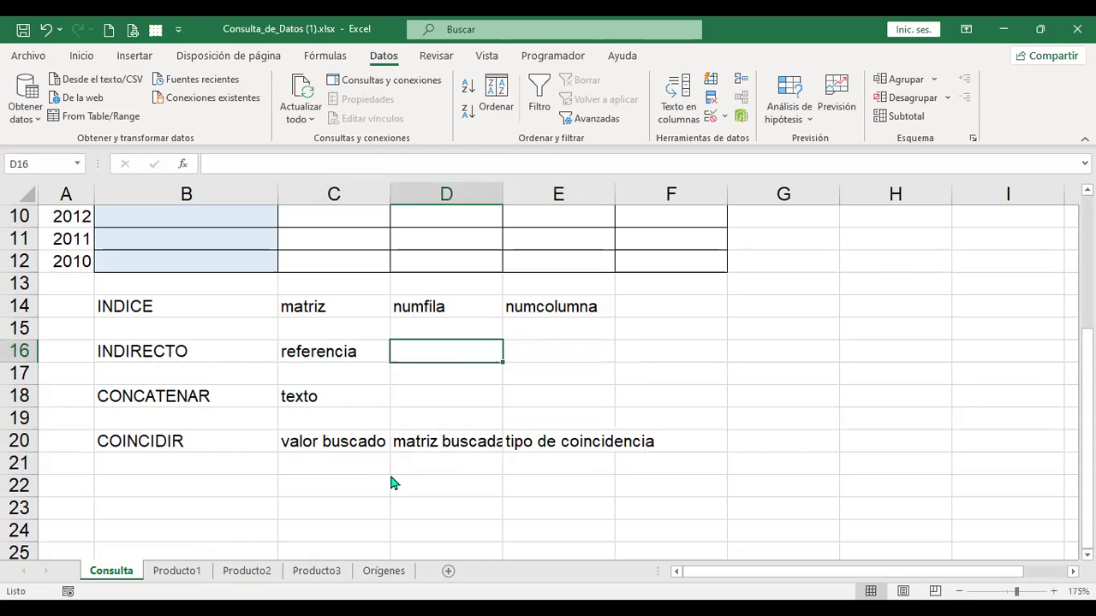
{"action": "key", "text": "ctrl+plus"}
{"action": "key", "text": "Down"}
{"action": "key", "text": "Return"}
{"action": "key", "text": "Up"}
{"action": "key", "text": "Left"}
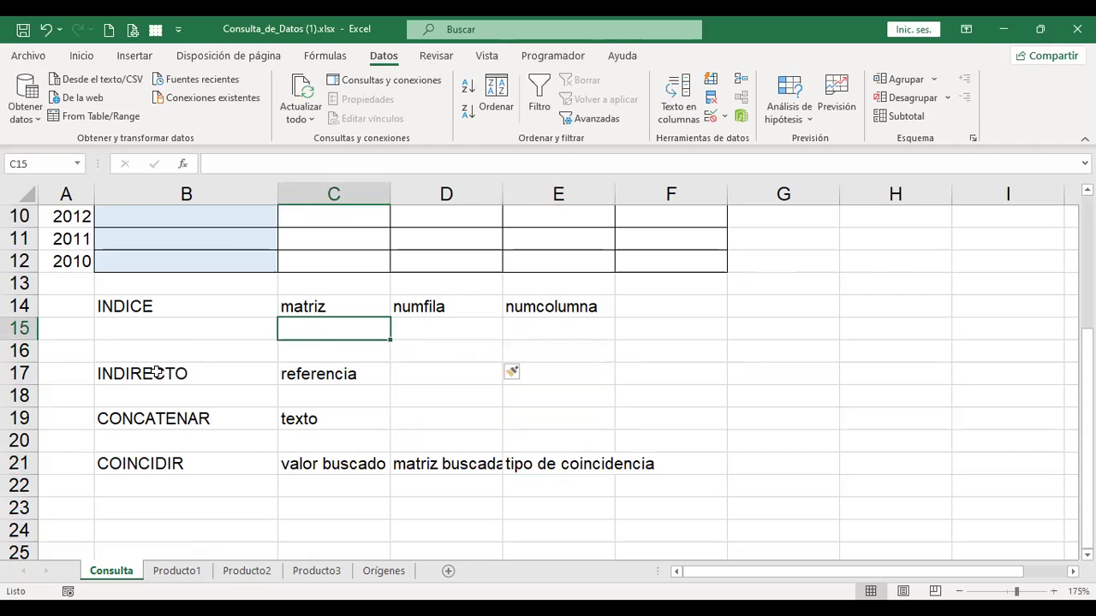
Review the full extent of the data table on the Producto1 sheet, from the Año header to its last row.
{"action": "left_click", "coordinate": [177, 571]}
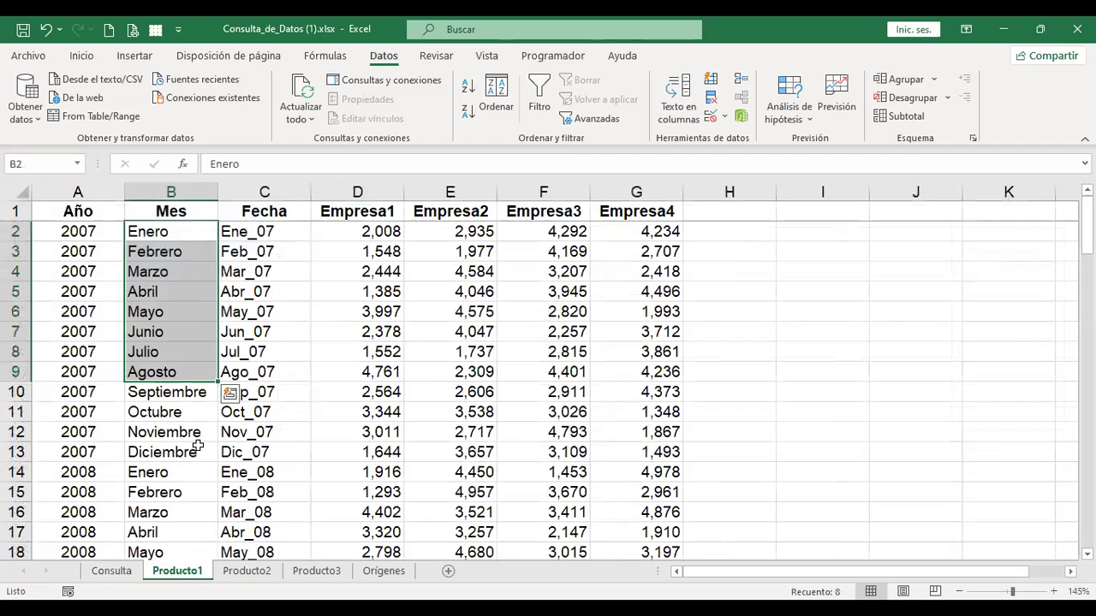
{"action": "left_click", "coordinate": [87, 212]}
{"action": "scroll", "coordinate": [732, 325], "scroll_direction": "down", "scroll_amount": 7}
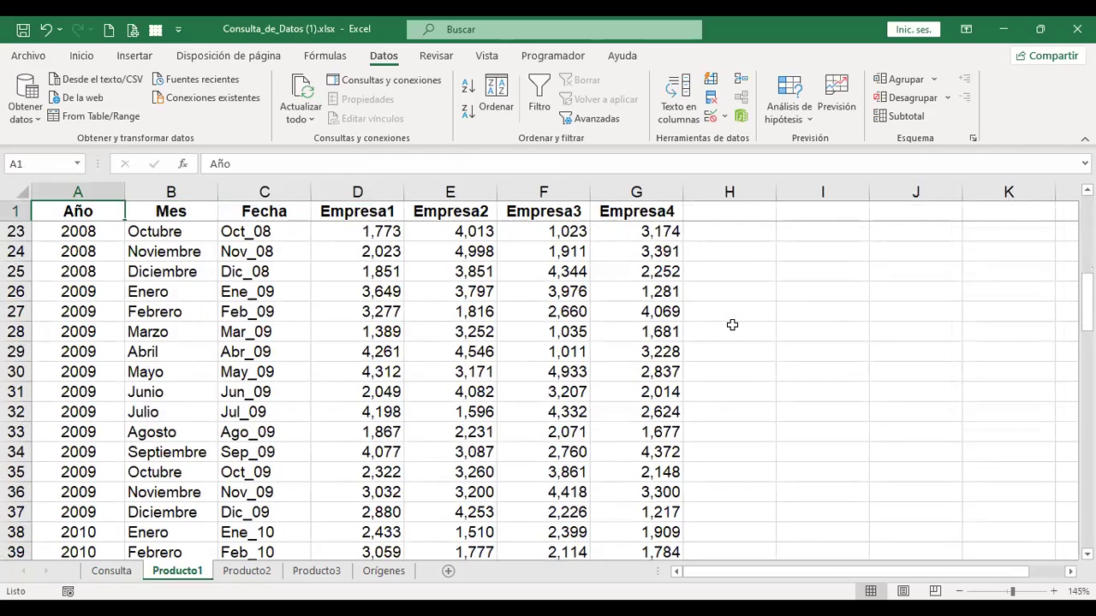
{"action": "key", "text": "ctrl+a"}
{"action": "scroll", "coordinate": [699, 326], "scroll_direction": "down", "scroll_amount": 19}
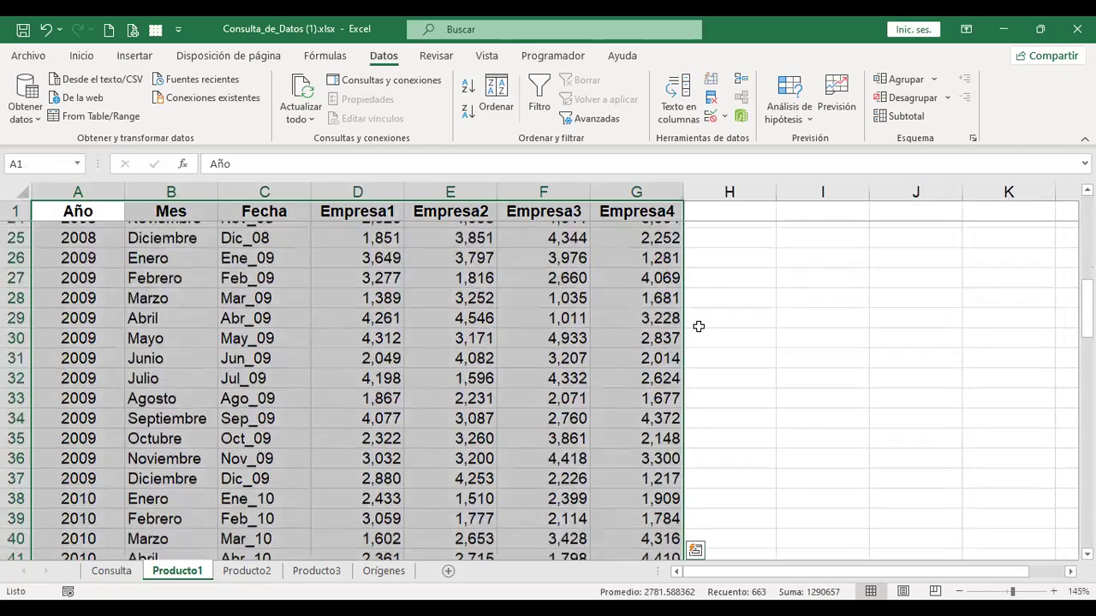
{"action": "scroll", "coordinate": [698, 326], "scroll_direction": "down", "scroll_amount": 4}
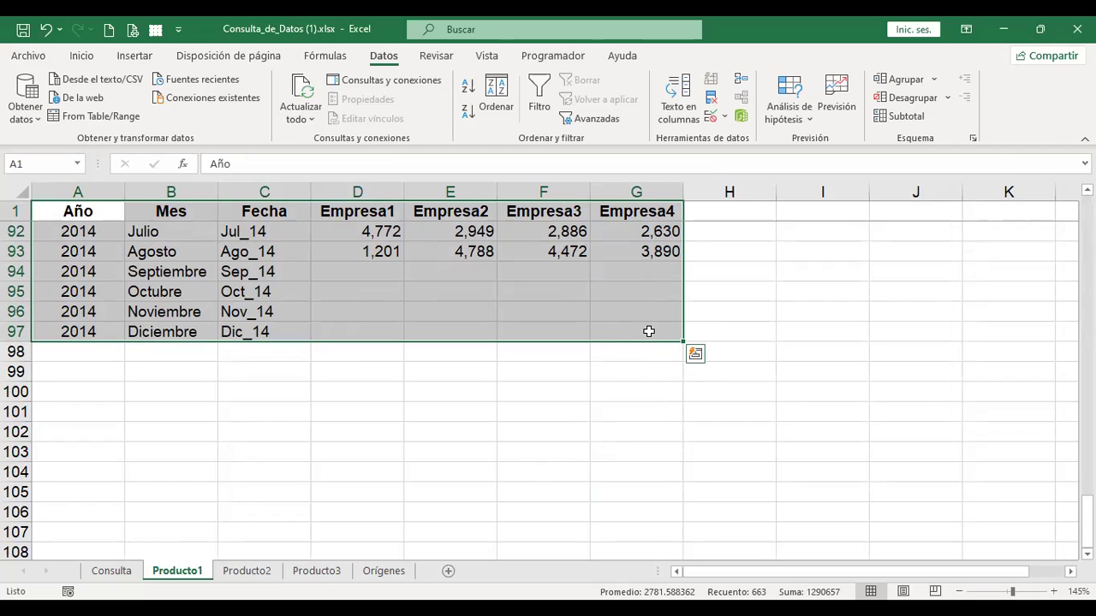
{"action": "key", "text": "ctrl+Home"}
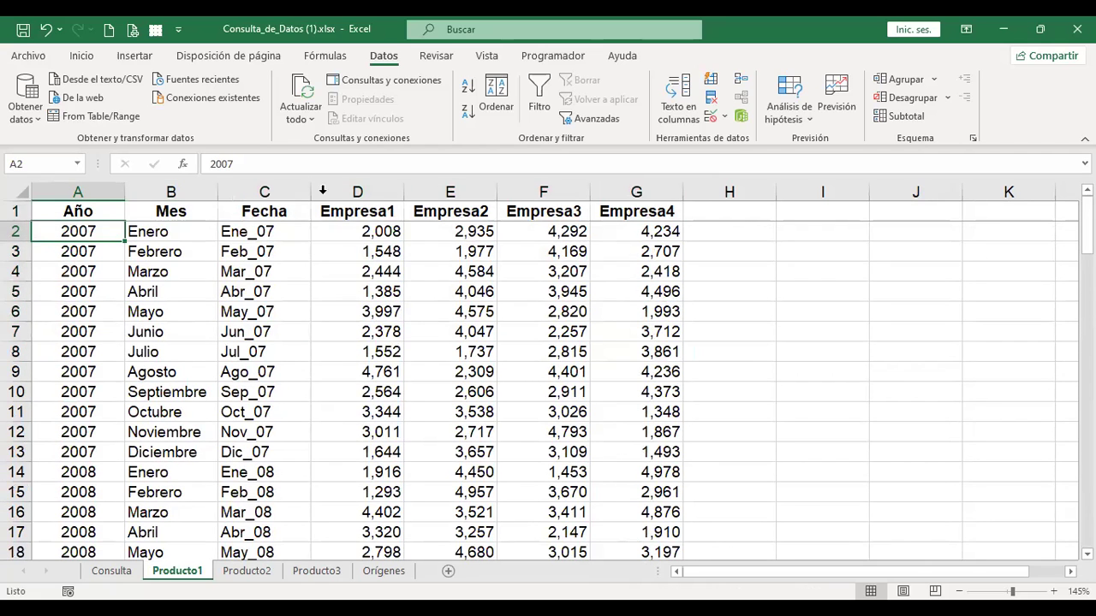
Examine the CONCATENAR formula with IZQUIERDA and DERECHA in cell C2 of the Fecha column.
{"action": "left_click", "coordinate": [261, 230]}
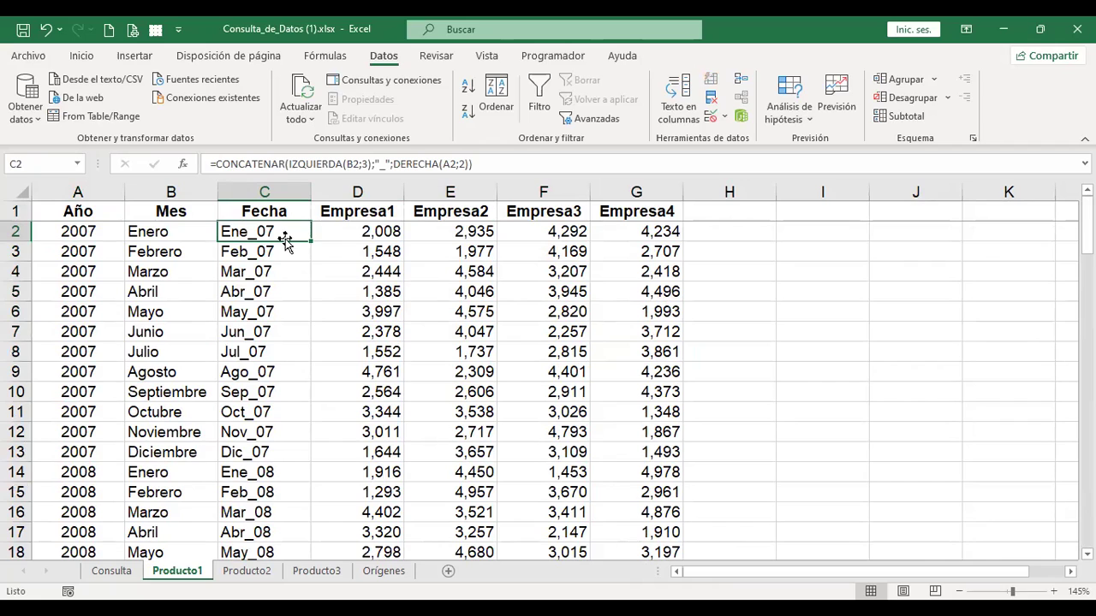
{"action": "key", "text": "F2"}
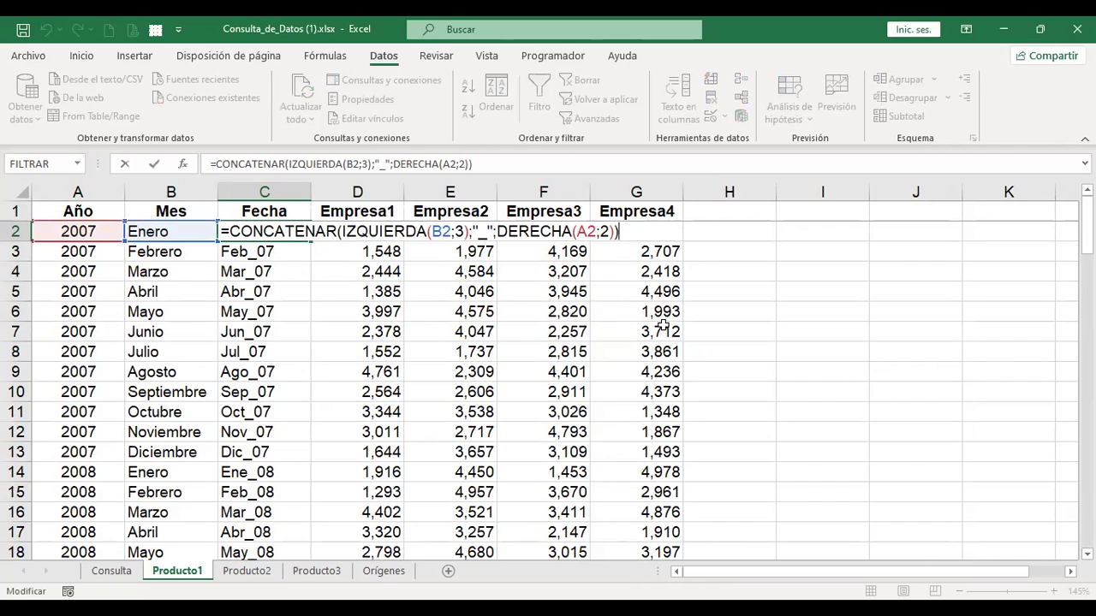
{"action": "key", "text": "Return"}
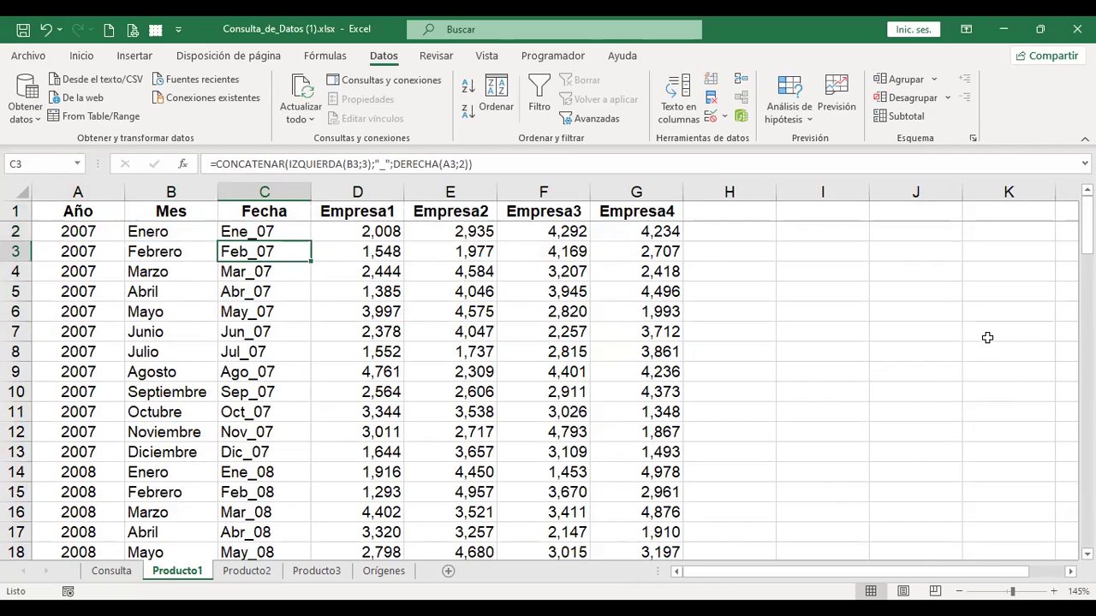
{"action": "key", "text": "Up"}
{"action": "key", "text": "Right"}
{"action": "key", "text": "Right"}
{"action": "key", "text": "Right"}
{"action": "key", "text": "Right"}
{"action": "key", "text": "Right"}
{"action": "key", "text": "Right"}
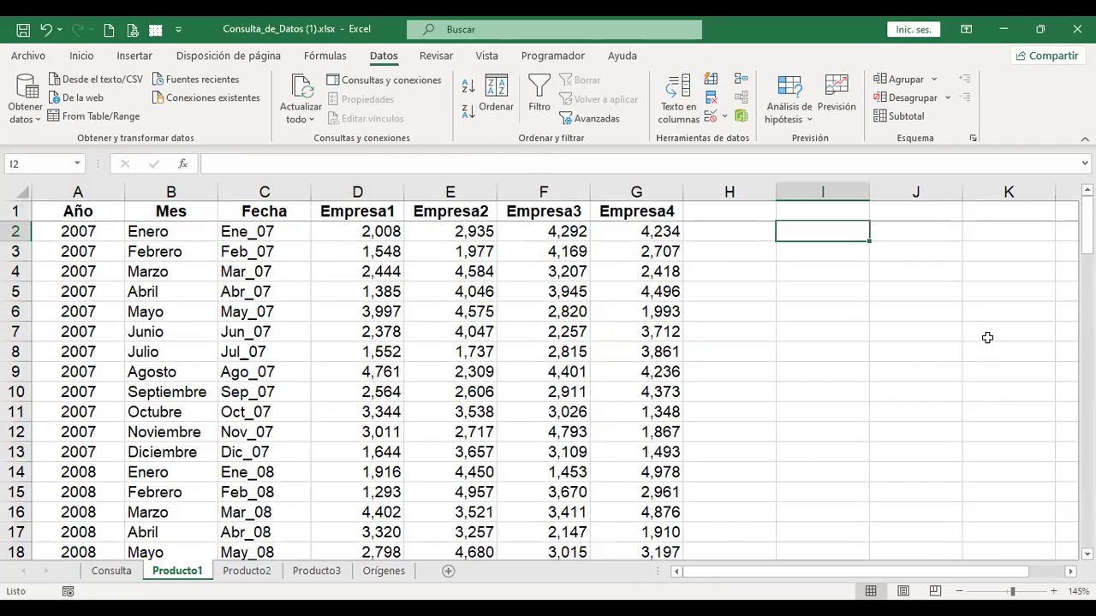
{"action": "key", "text": "Up"}
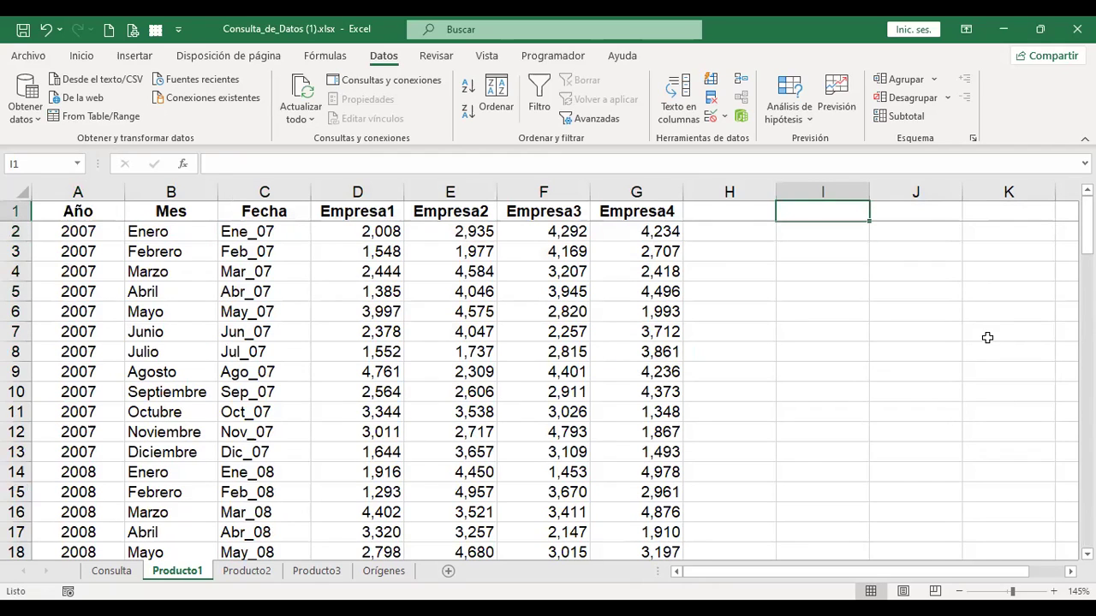
{"action": "left_click", "coordinate": [265, 217]}
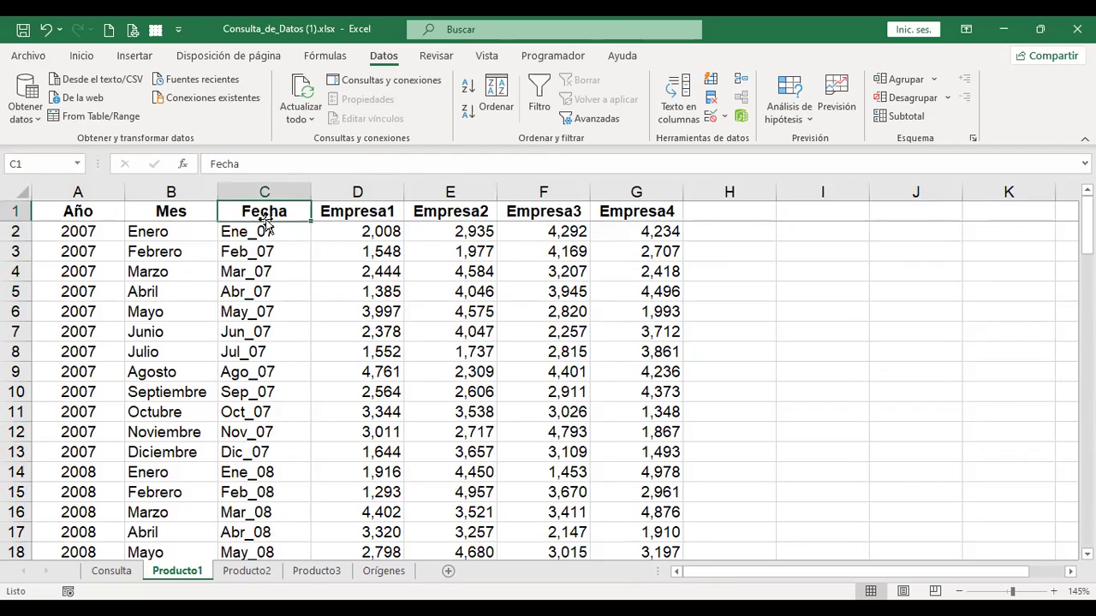
{"action": "left_click", "coordinate": [268, 232]}
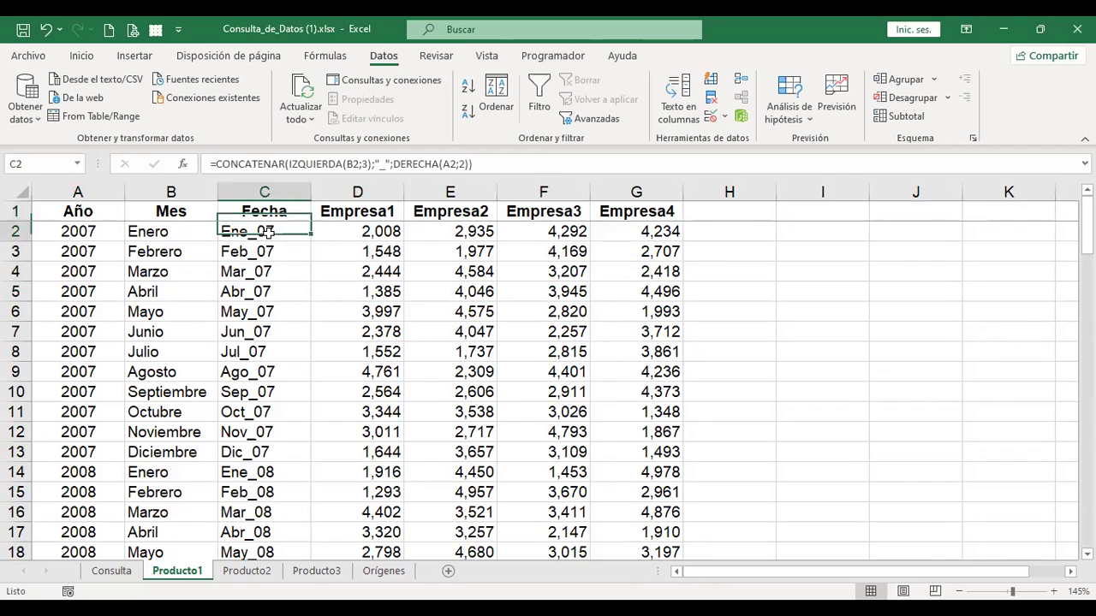
Enter the headings Derecha and Izquierda in cells I1 and J1 of the Producto1 sheet.
{"action": "left_click", "coordinate": [812, 212]}
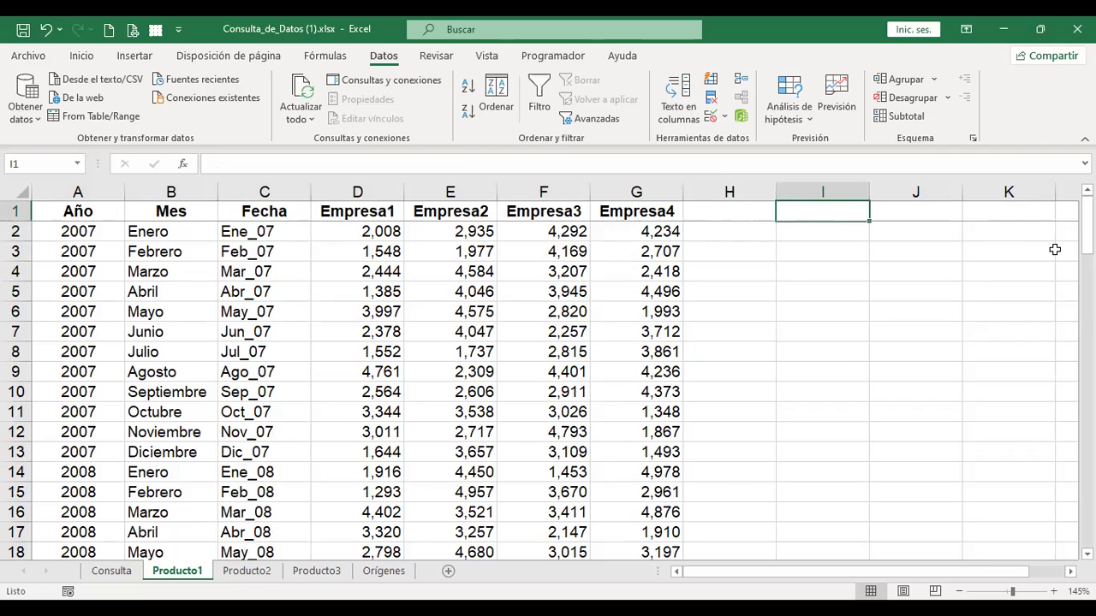
{"action": "type", "text": "Derecha"}
{"action": "key", "text": "Tab"}
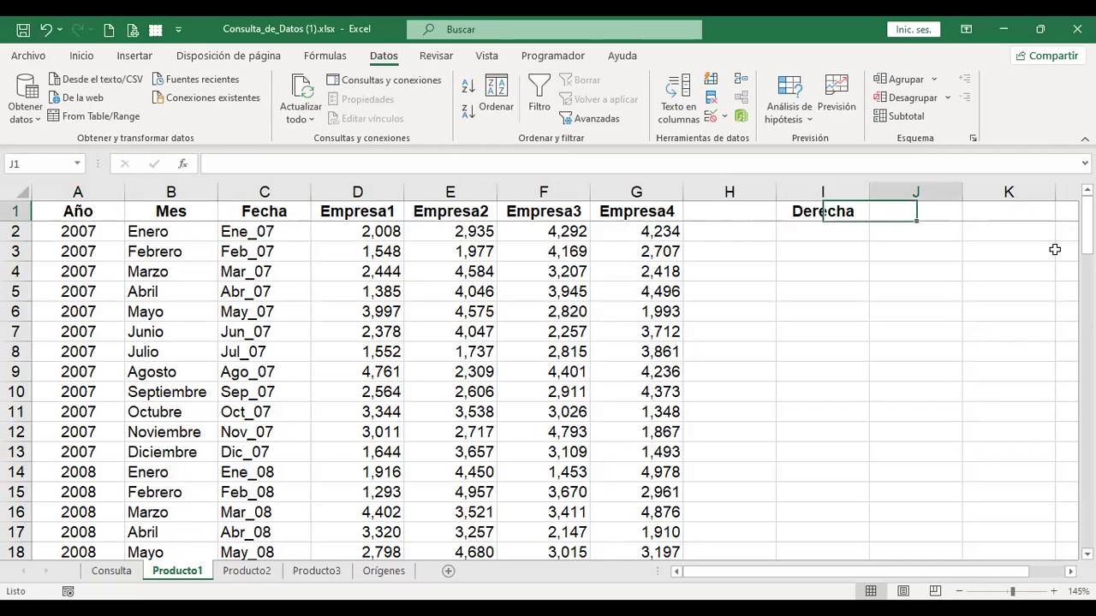
{"action": "type", "text": "Izquierda"}
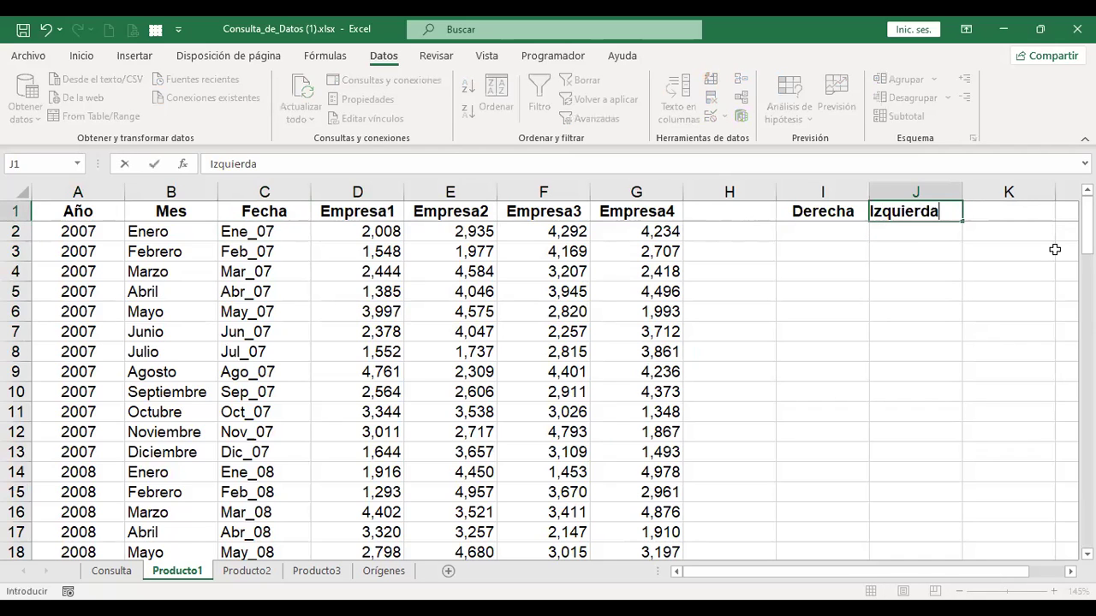
{"action": "key", "text": "Return"}
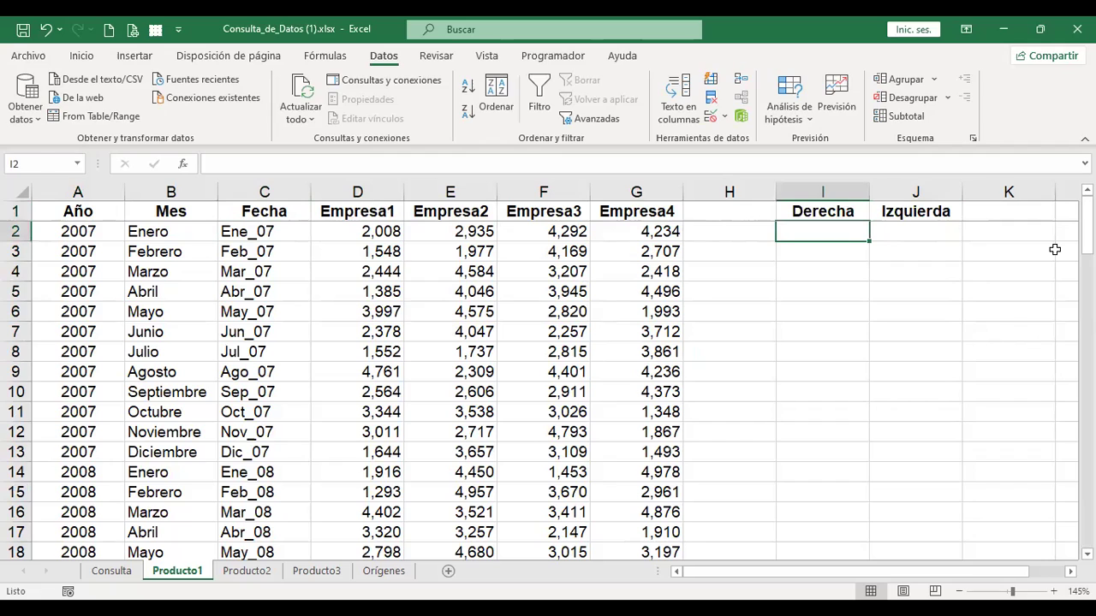
Enter the formula +DERECHA(A2;2) in cell I2 to extract the year's last two digits.
{"action": "type", "text": "+dr"}
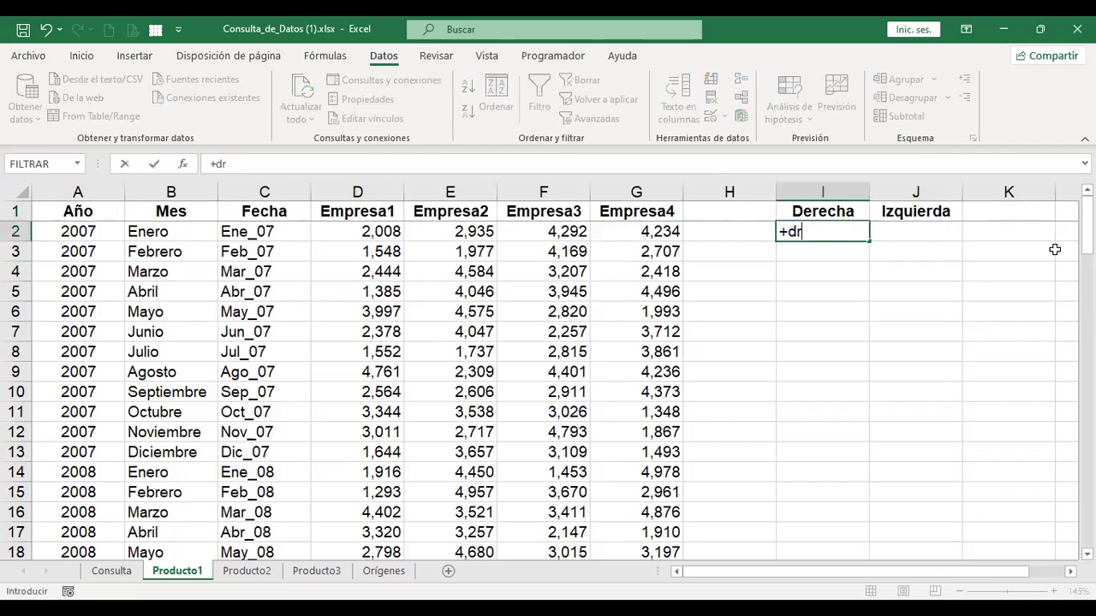
{"action": "key", "text": "BackSpace"}
{"action": "type", "text": "ere"}
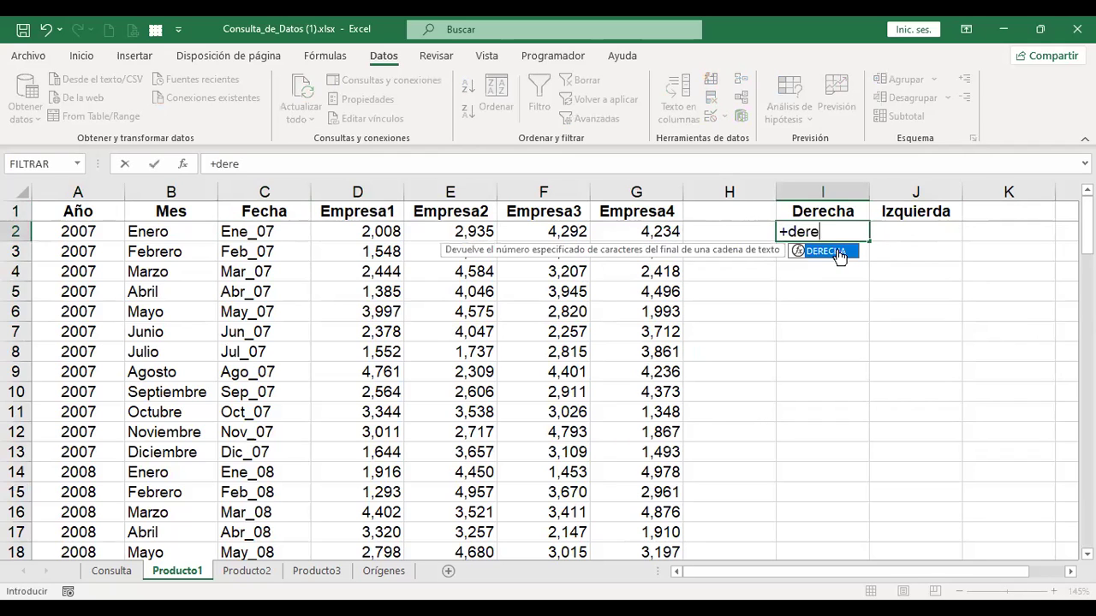
{"action": "key", "text": "Tab"}
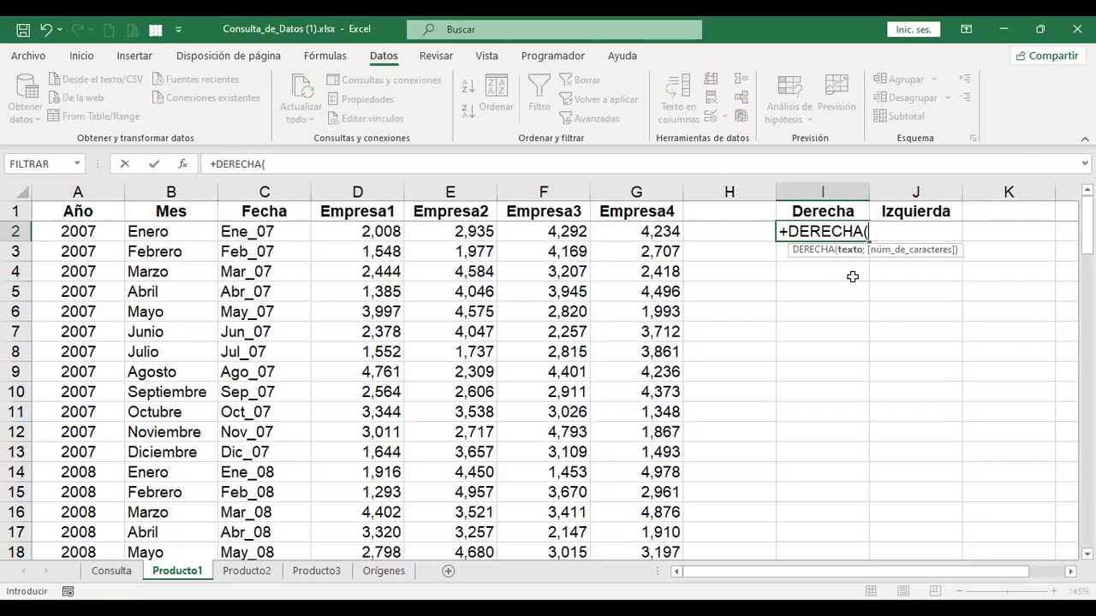
{"action": "left_click", "coordinate": [92, 232]}
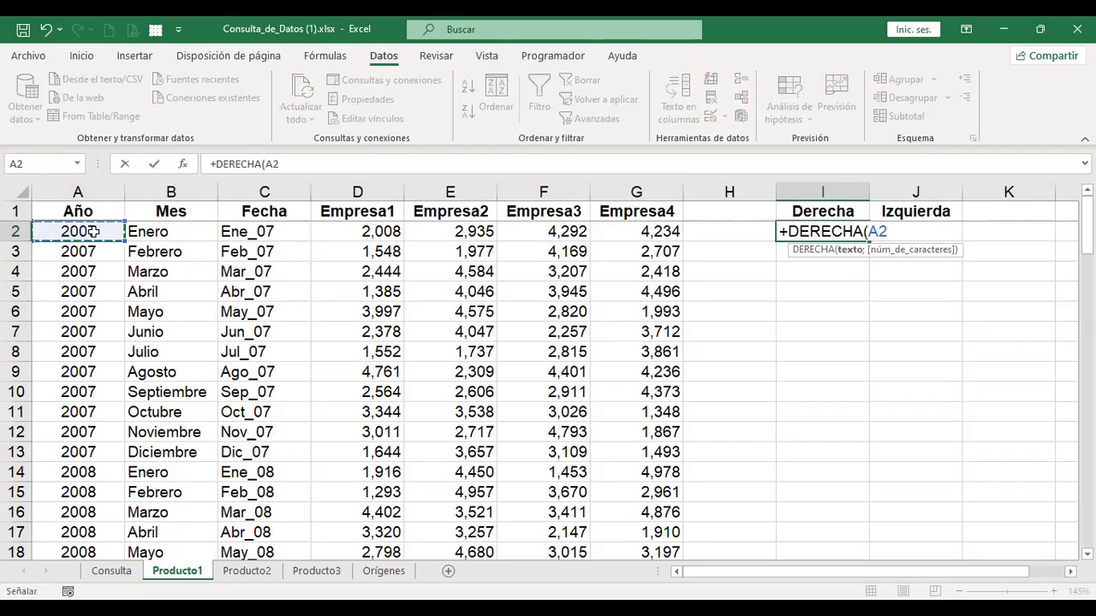
{"action": "type", "text": ";"}
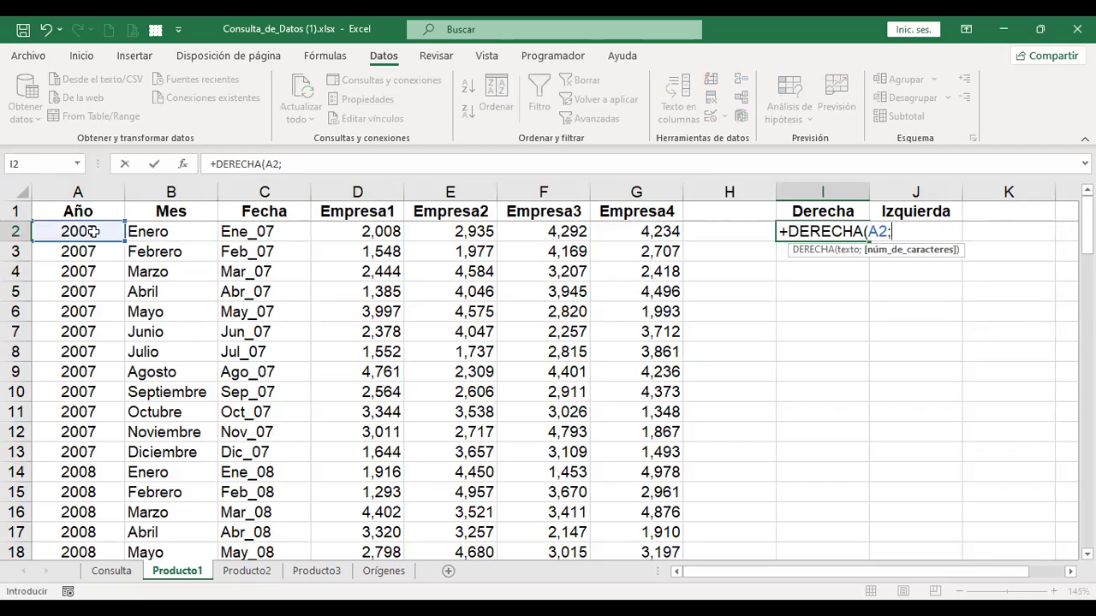
{"action": "type", "text": "2"}
{"action": "key", "text": "Return"}
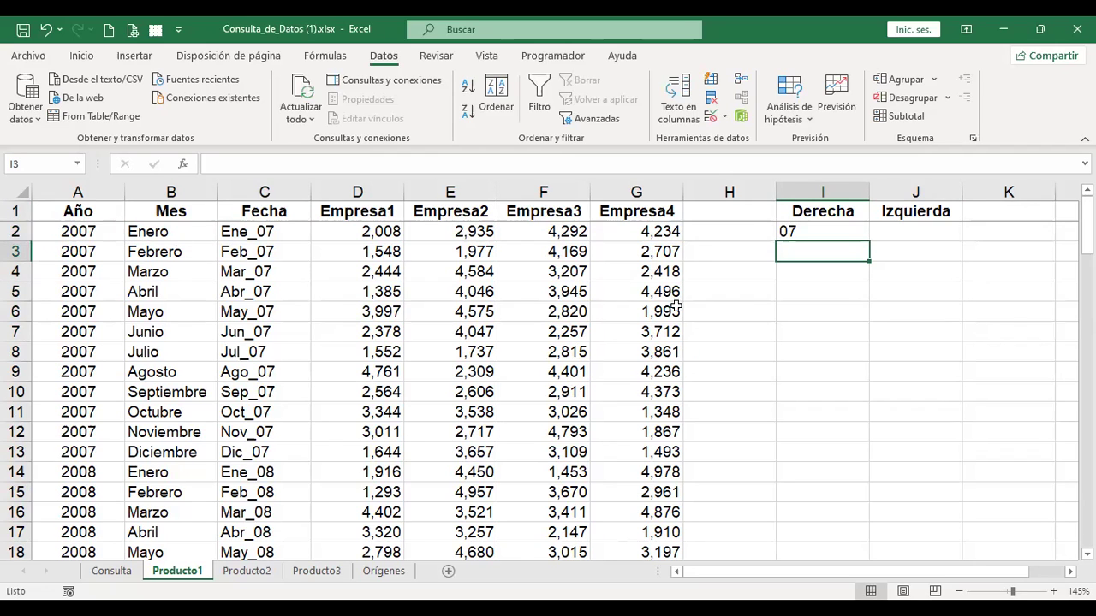
{"action": "left_click", "coordinate": [900, 235]}
{"action": "type", "text": "+"}
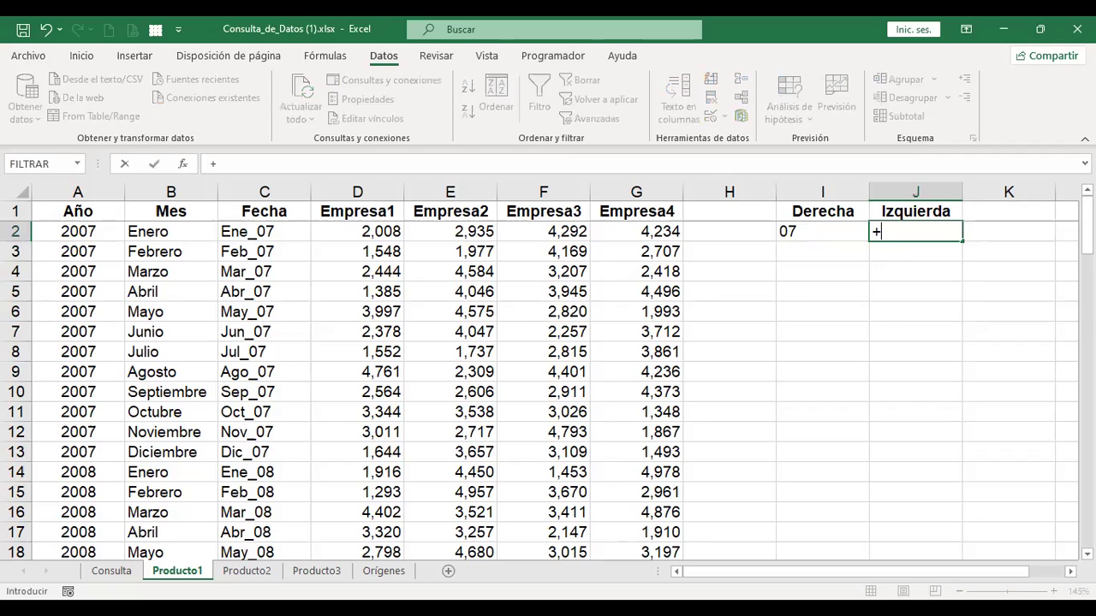
{"action": "type", "text": "izquier"}
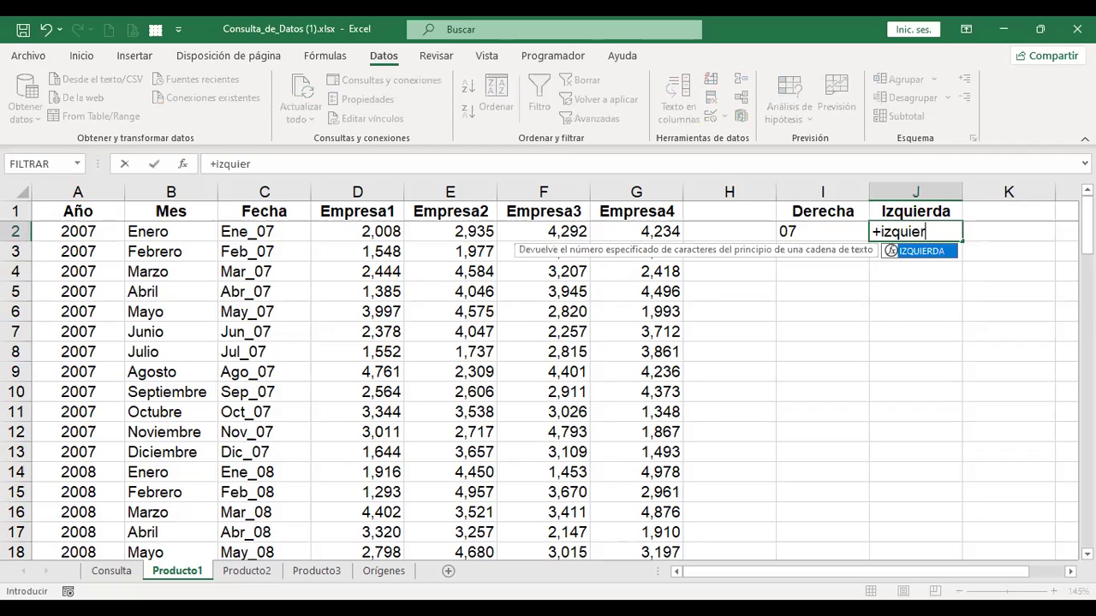
{"action": "key", "text": "Return"}
Enter the formula +IZQUIERDA(B2;3) in cell J2 to extract the month's first three letters.
{"action": "left_click", "coordinate": [925, 230]}
{"action": "key", "text": "F2"}
{"action": "key", "text": "BackSpace"}
{"action": "key", "text": "BackSpace"}
{"action": "key", "text": "BackSpace"}
{"action": "key", "text": "BackSpace"}
{"action": "key", "text": "BackSpace"}
{"action": "key", "text": "BackSpace"}
{"action": "key", "text": "BackSpace"}
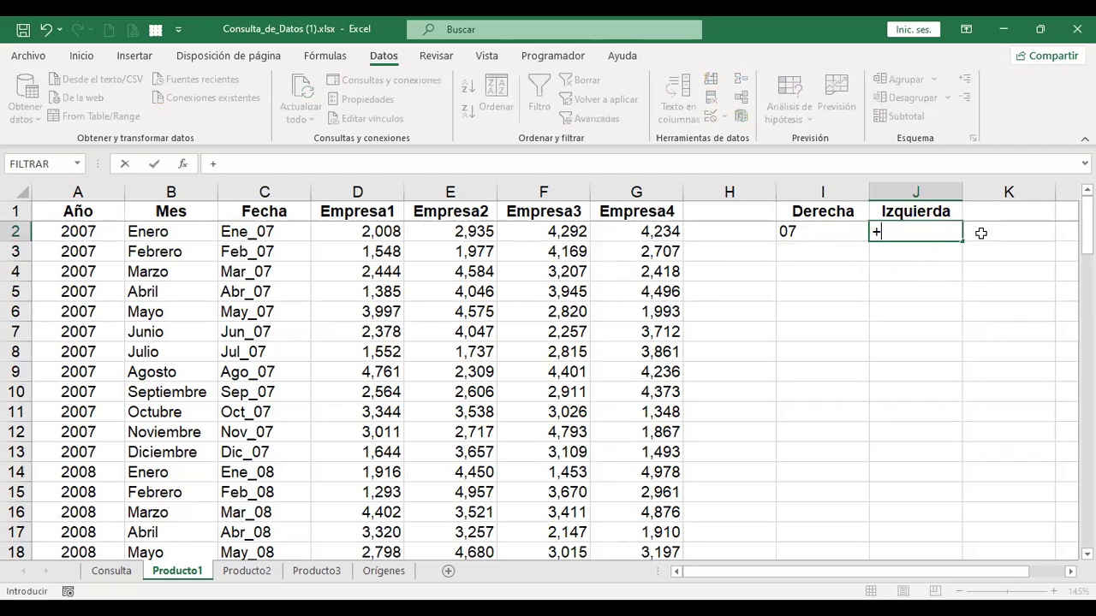
{"action": "type", "text": "izqui"}
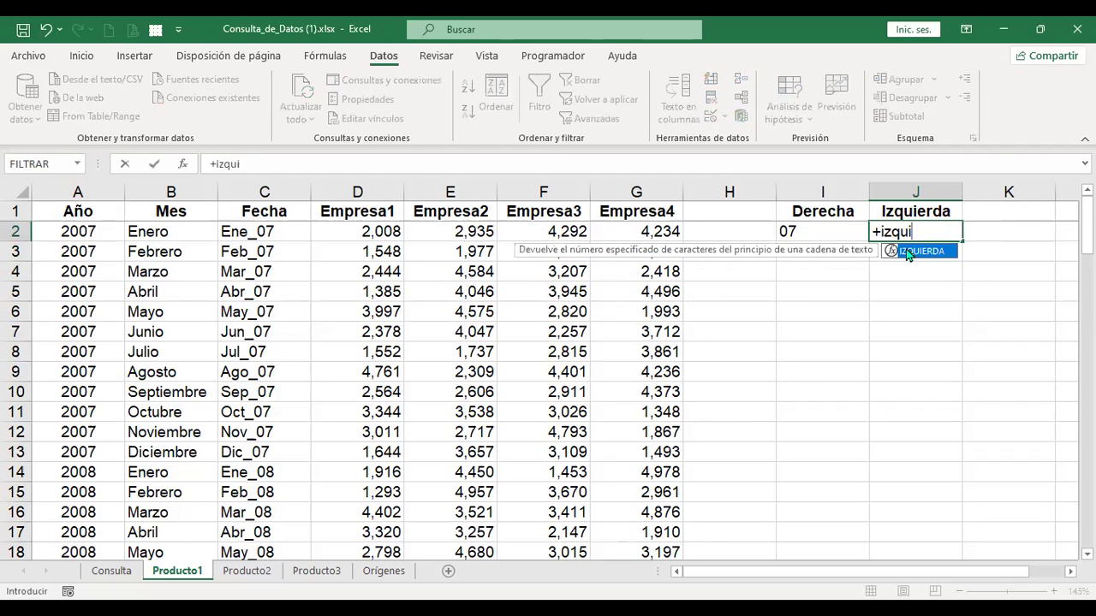
{"action": "key", "text": "Tab"}
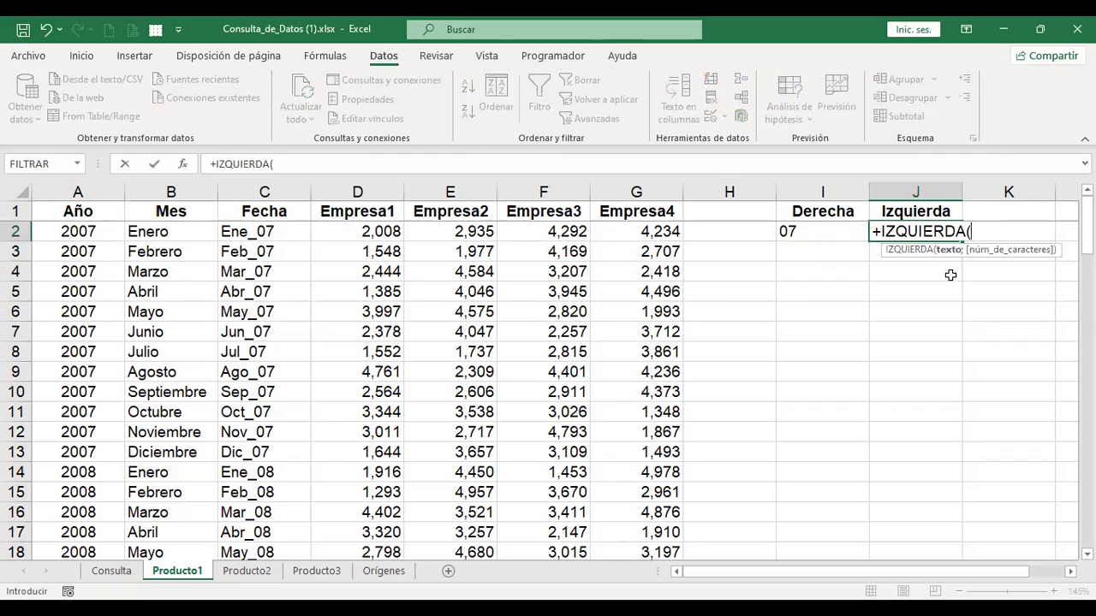
{"action": "left_click", "coordinate": [183, 233]}
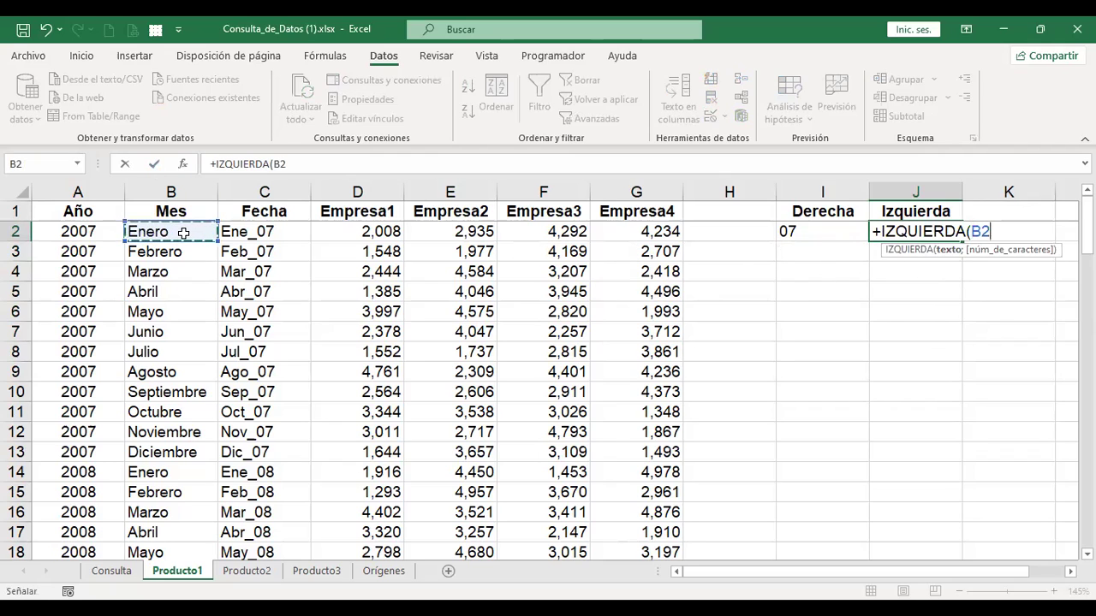
{"action": "type", "text": ";"}
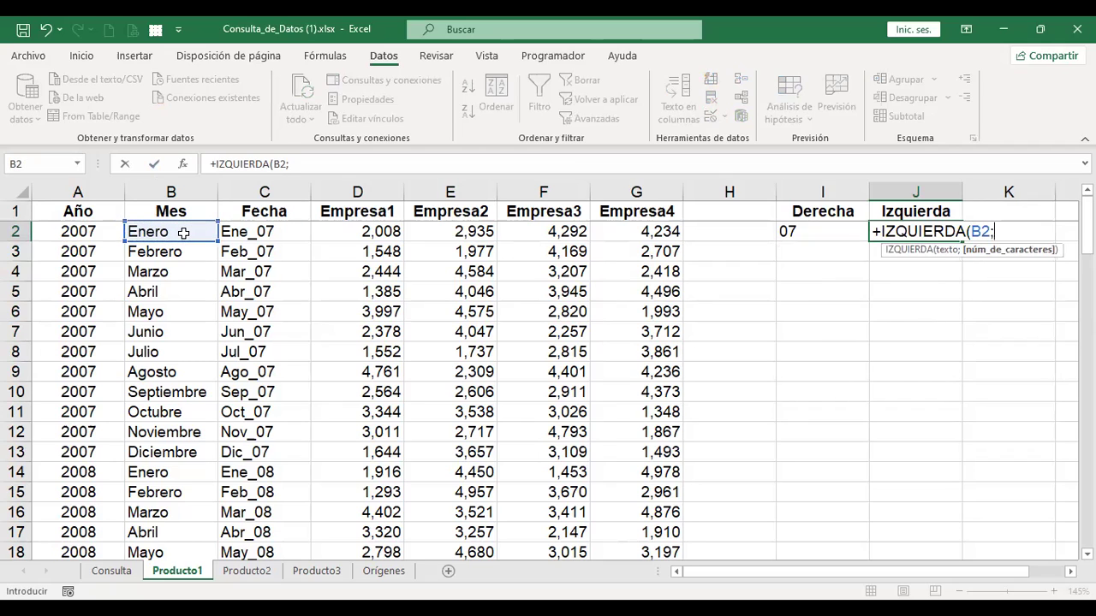
{"action": "type", "text": "3"}
{"action": "key", "text": "Return"}
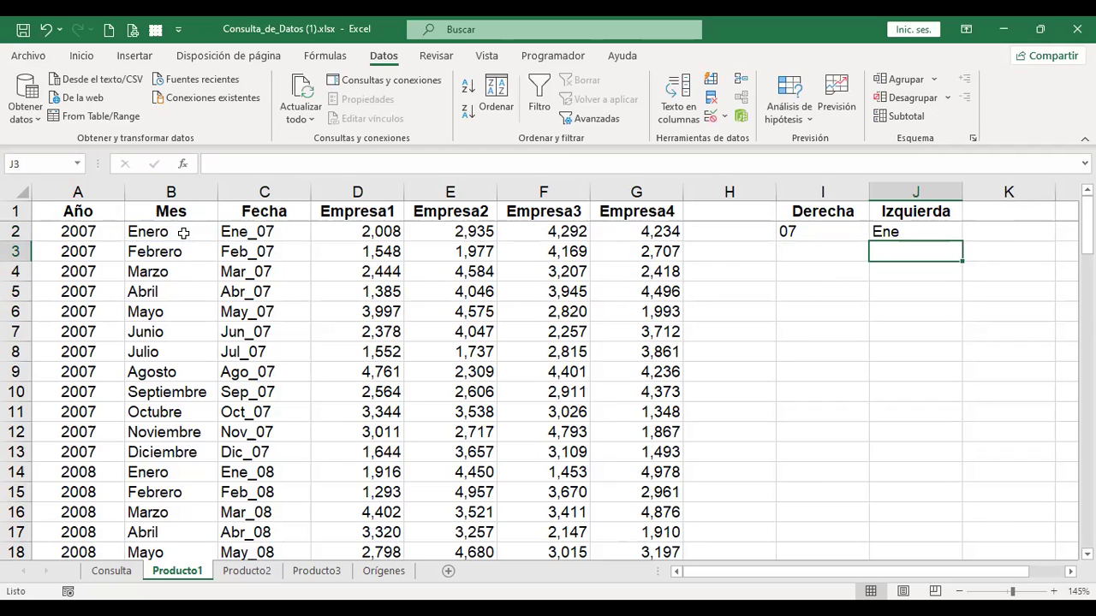
Enter the formula +CONCAT(J2;I2) in cell I3 to join the month abbreviation and the two-digit year.
{"action": "key", "text": "Left"}
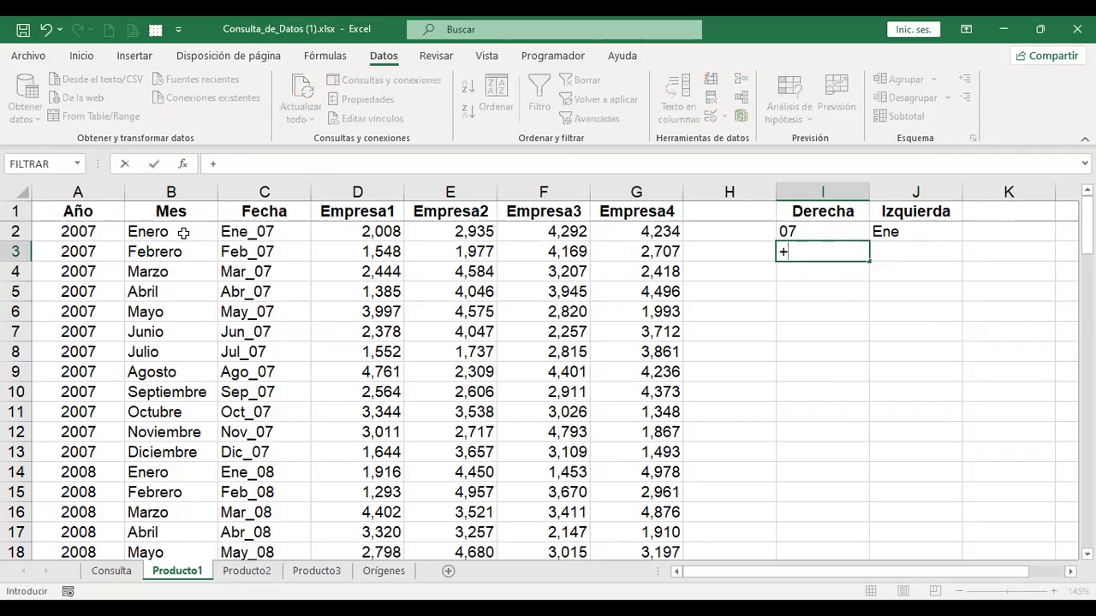
{"action": "type", "text": "con"}
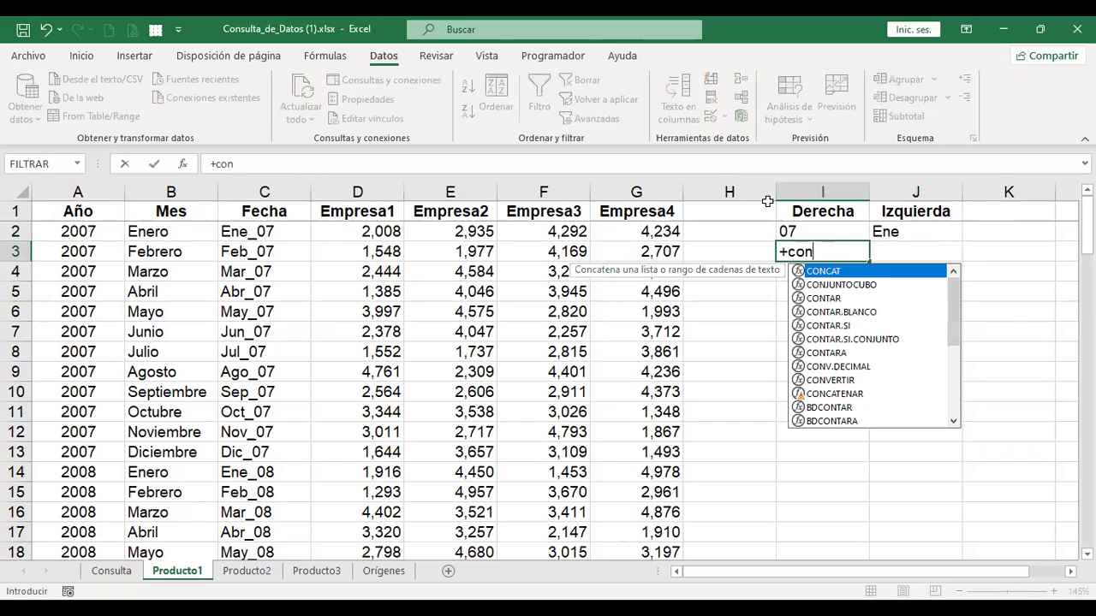
{"action": "double_click", "coordinate": [827, 272]}
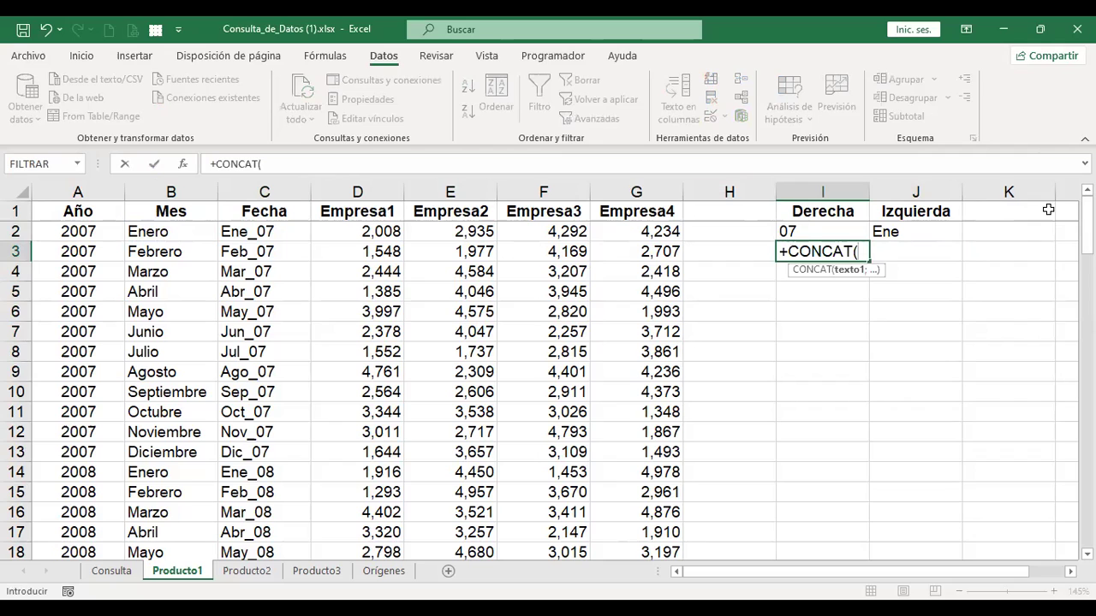
{"action": "left_click", "coordinate": [924, 231]}
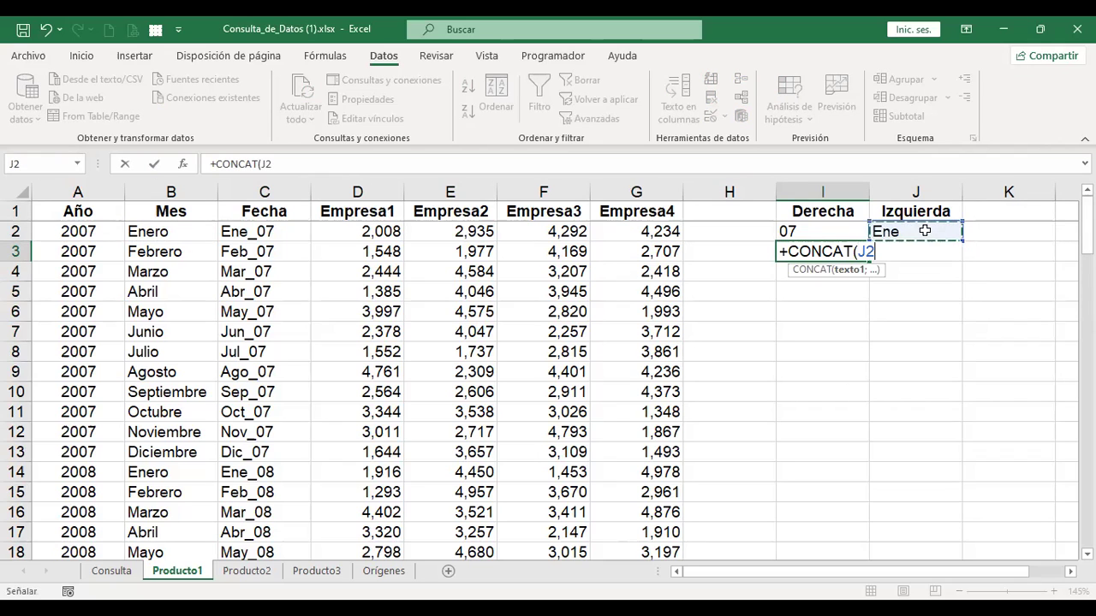
{"action": "type", "text": ";"}
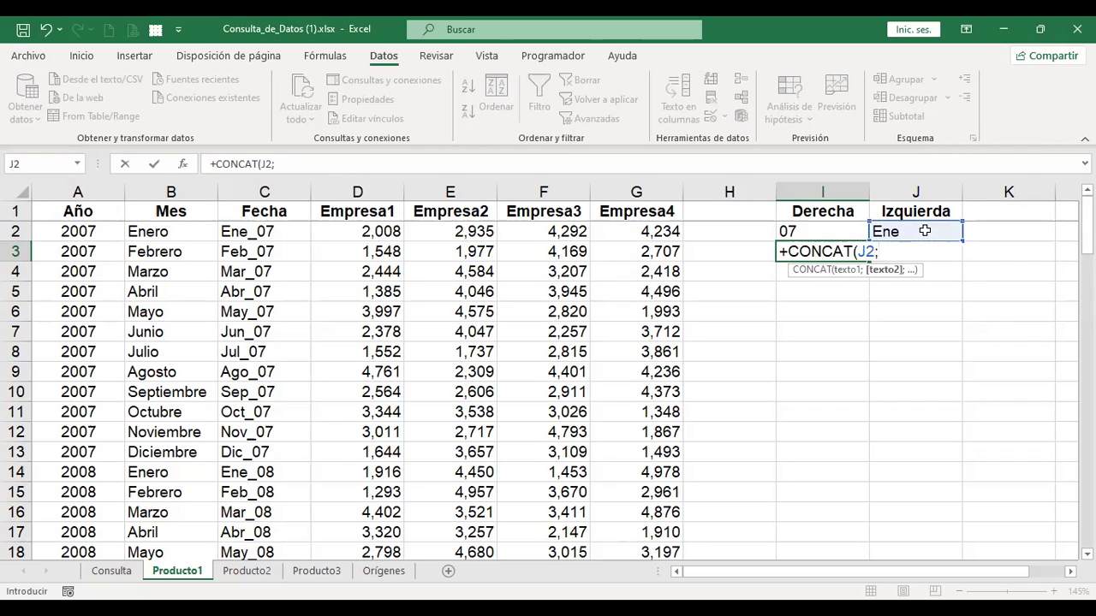
{"action": "left_click", "coordinate": [842, 231]}
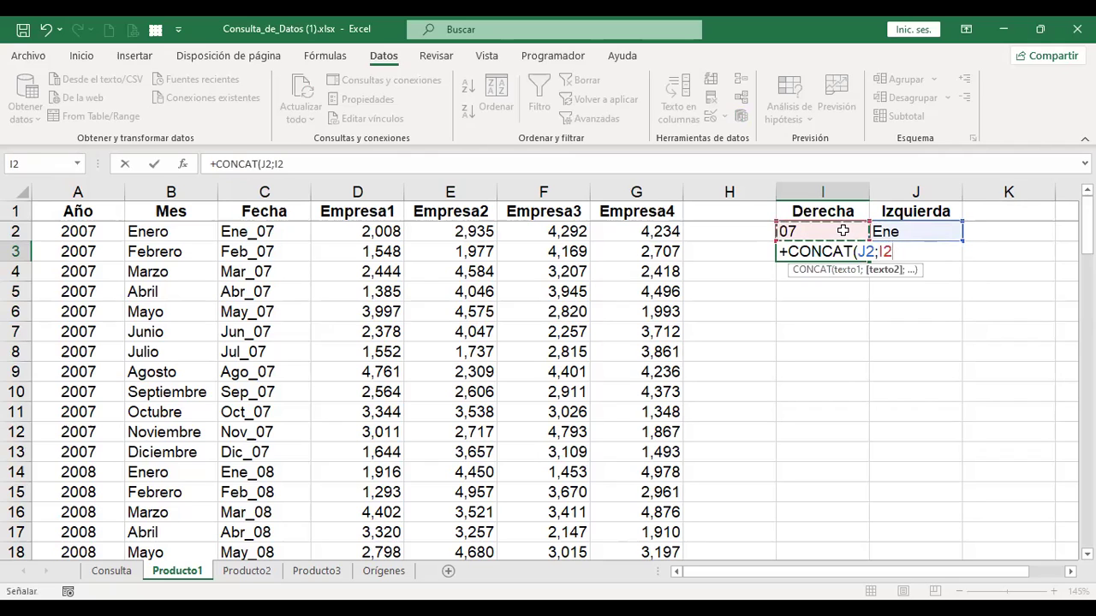
{"action": "key", "text": "ctrl+Return"}
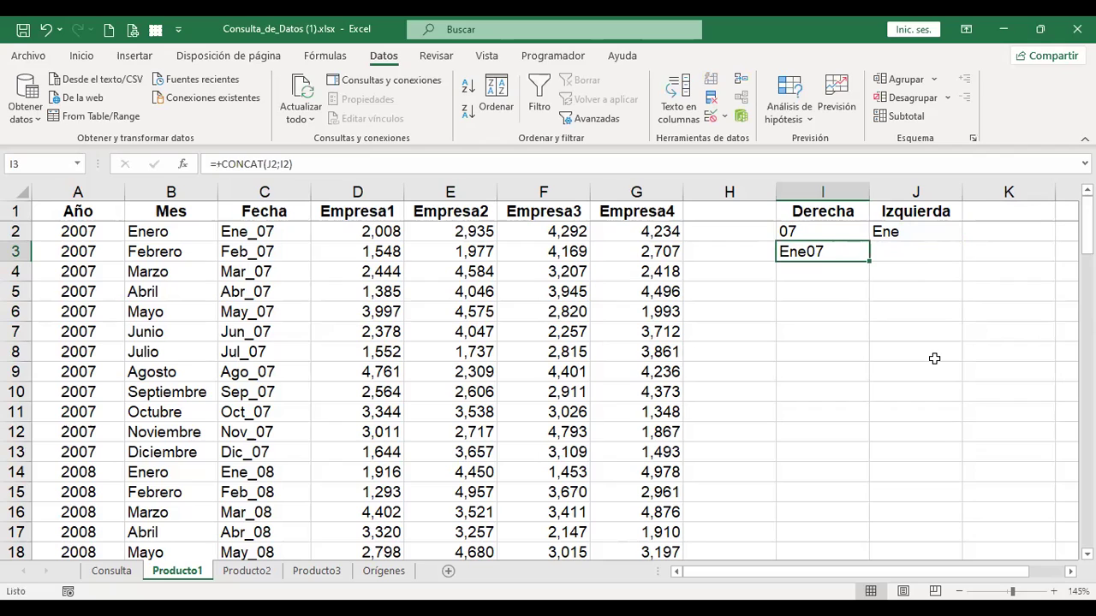
Add "_" as a separator argument between J2 and I2 in the CONCAT formula in cell I3.
{"action": "key", "text": "F2"}
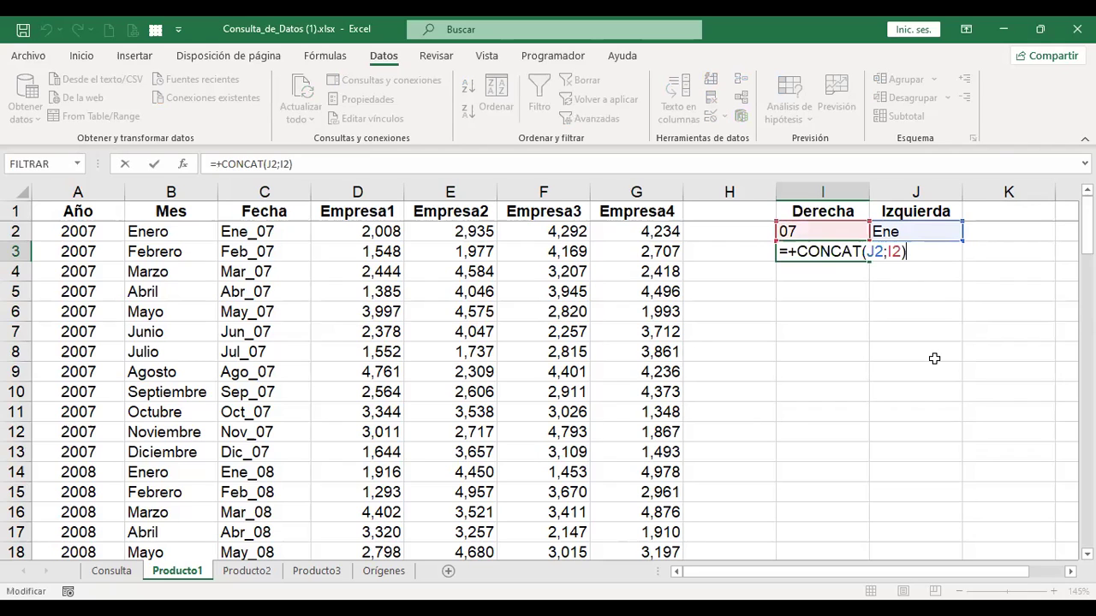
{"action": "key", "text": "Left"}
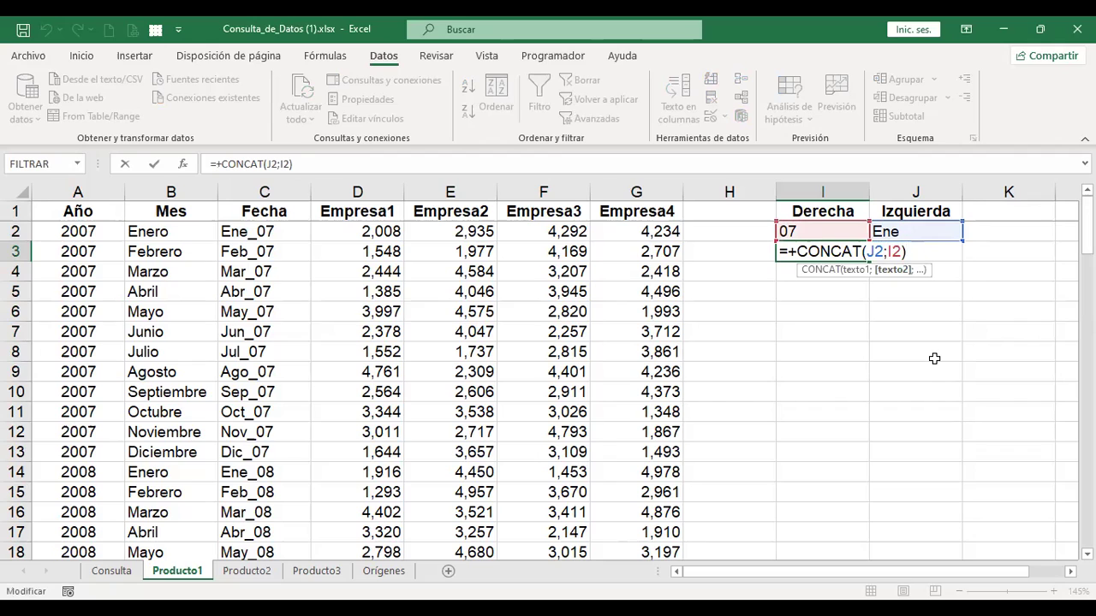
{"action": "type", "text": "\"_\""}
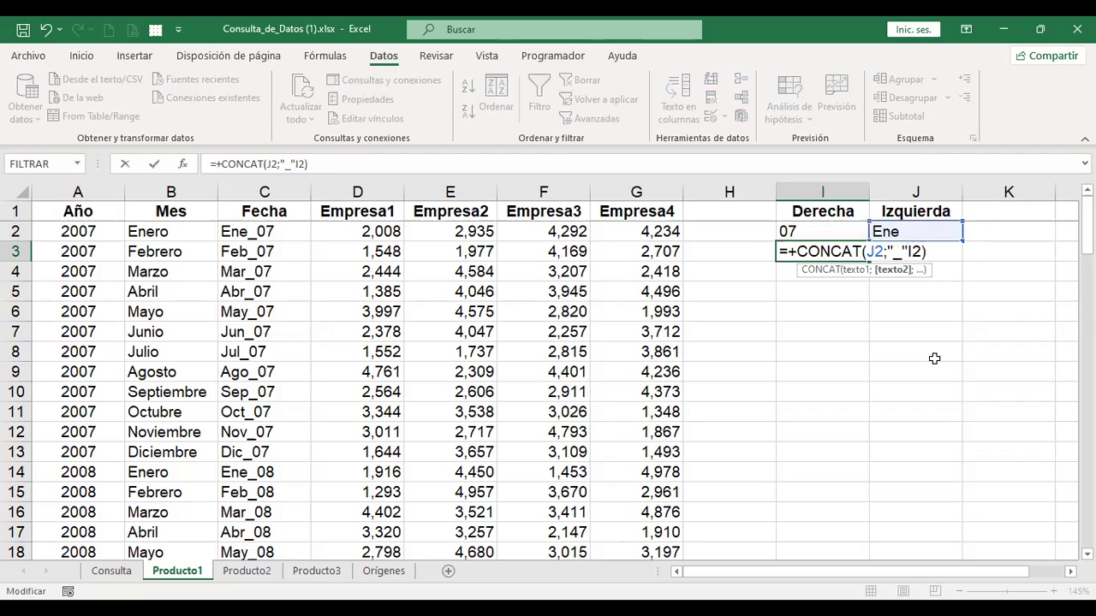
{"action": "type", "text": ";"}
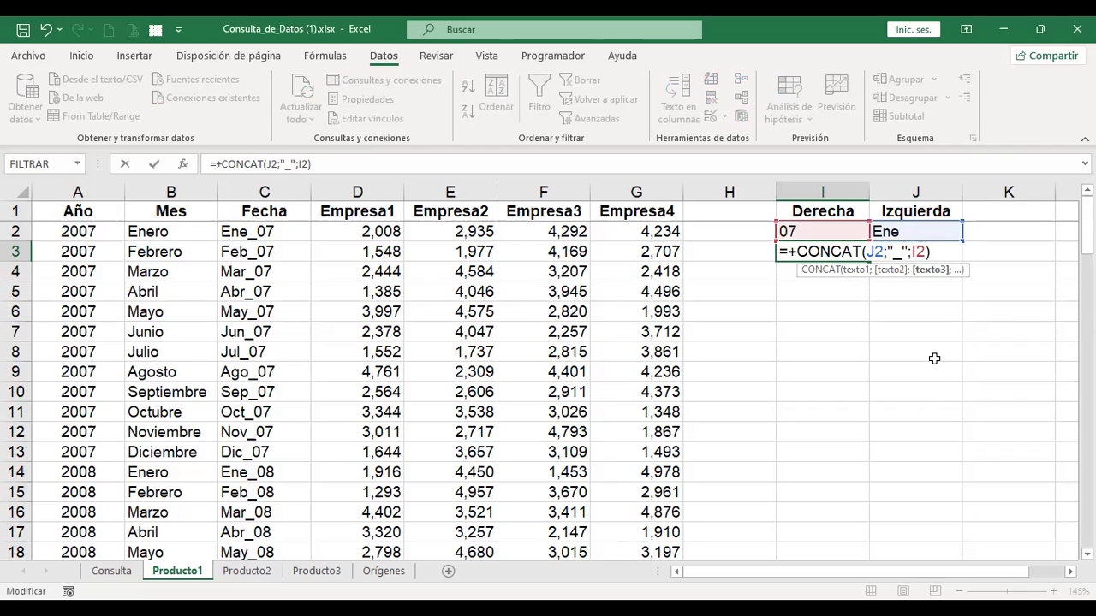
{"action": "key", "text": "ctrl+Return"}
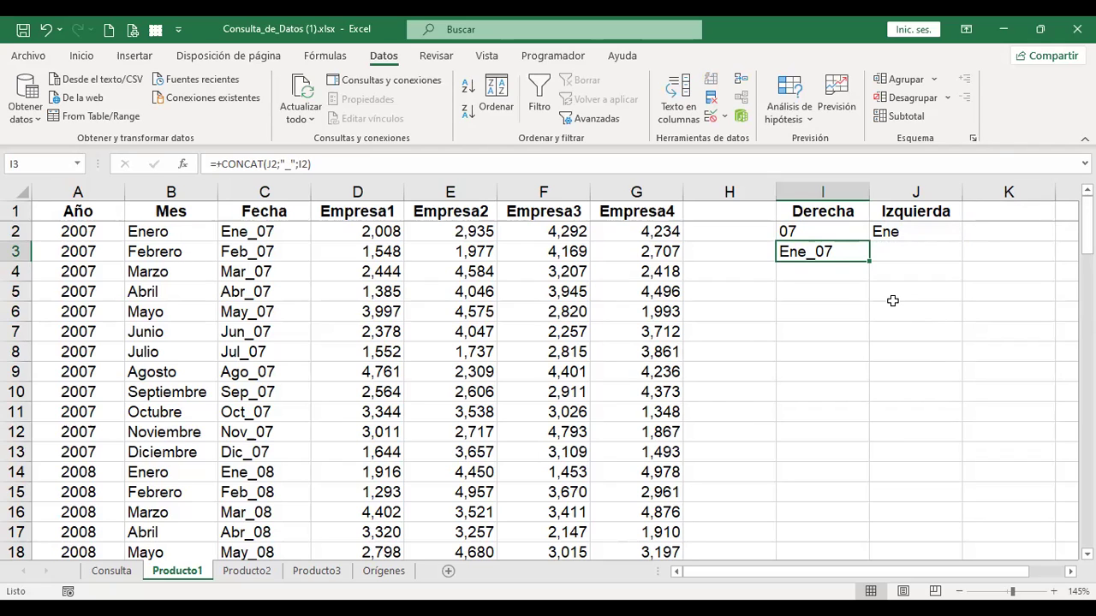
Check the CONCAT arguments in I3, and copy the IZQUIERDA(B2;3) expression from the formula in cell J2.
{"action": "key", "text": "F2"}
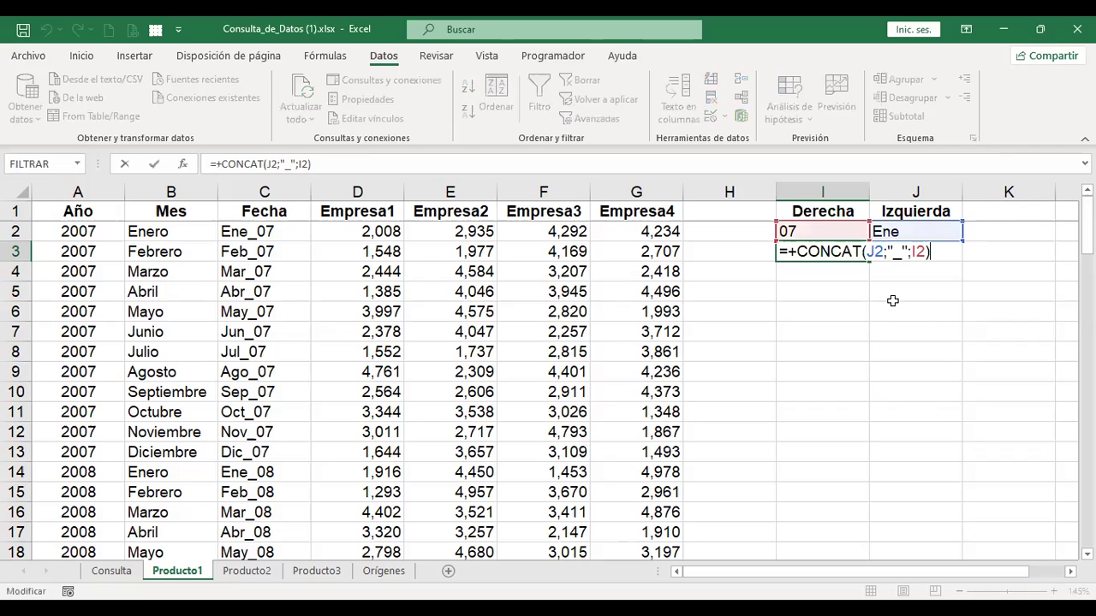
{"action": "left_click", "coordinate": [882, 250]}
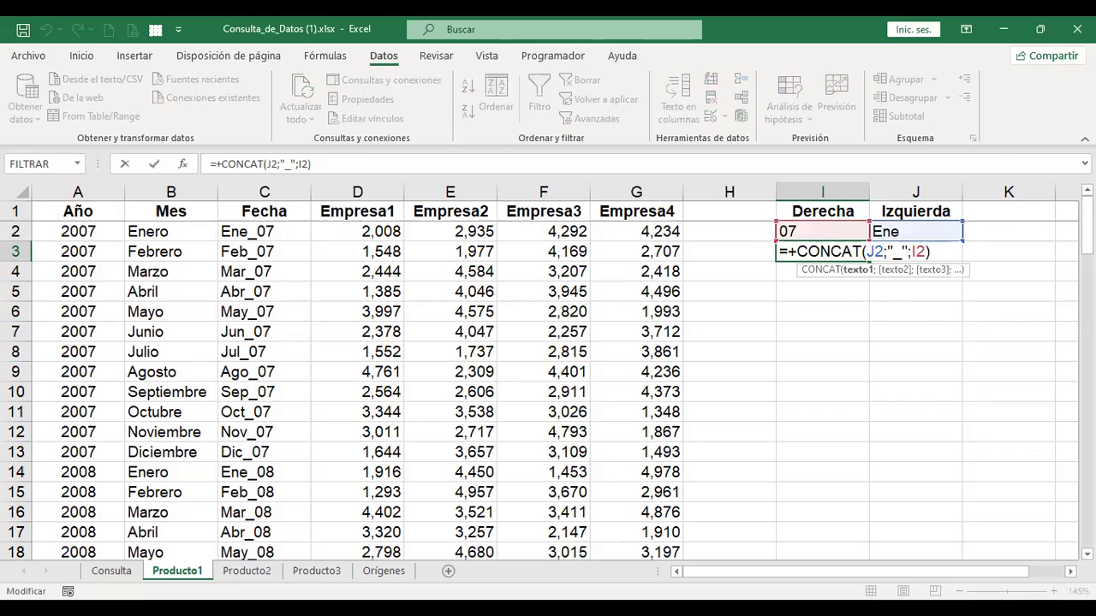
{"action": "key", "text": "shift+Return"}
{"action": "left_click", "coordinate": [822, 250]}
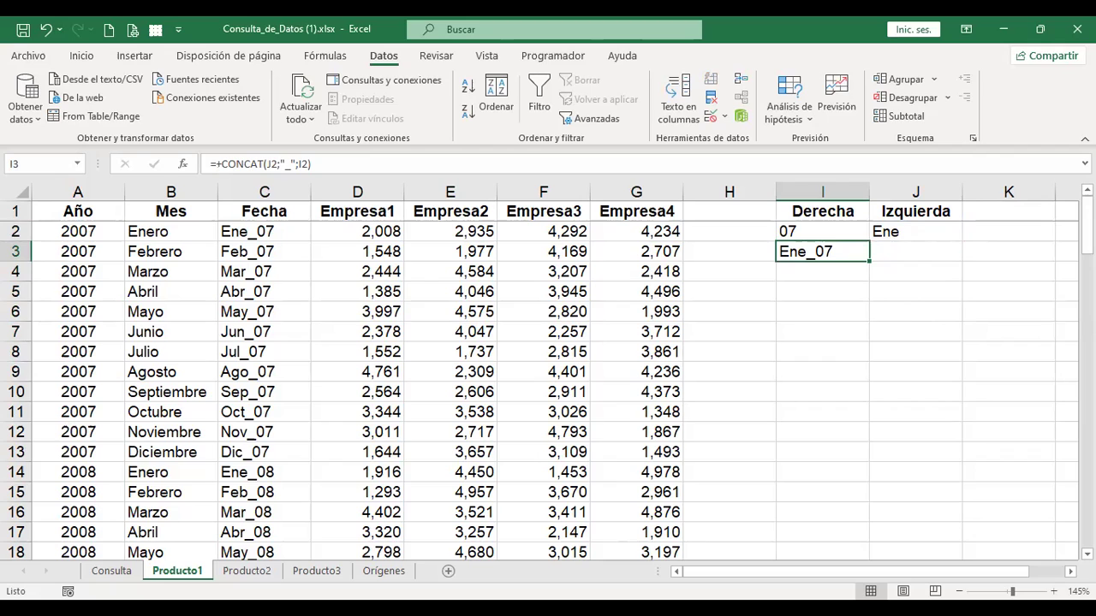
{"action": "left_click", "coordinate": [822, 231]}
{"action": "left_click", "coordinate": [915, 231]}
{"action": "key", "text": "F2"}
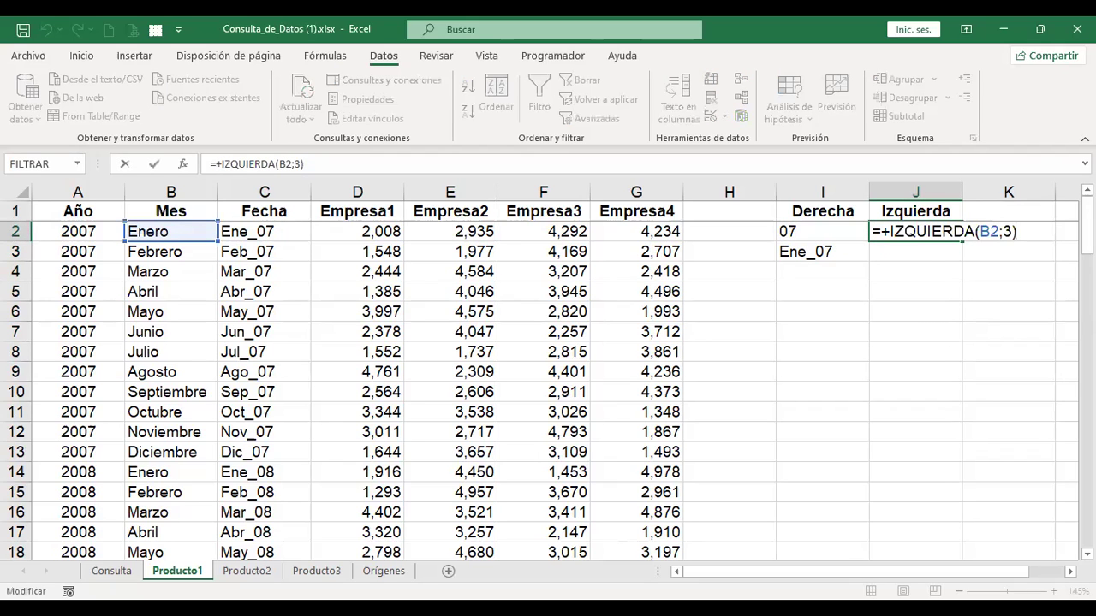
{"action": "key", "text": "Return"}
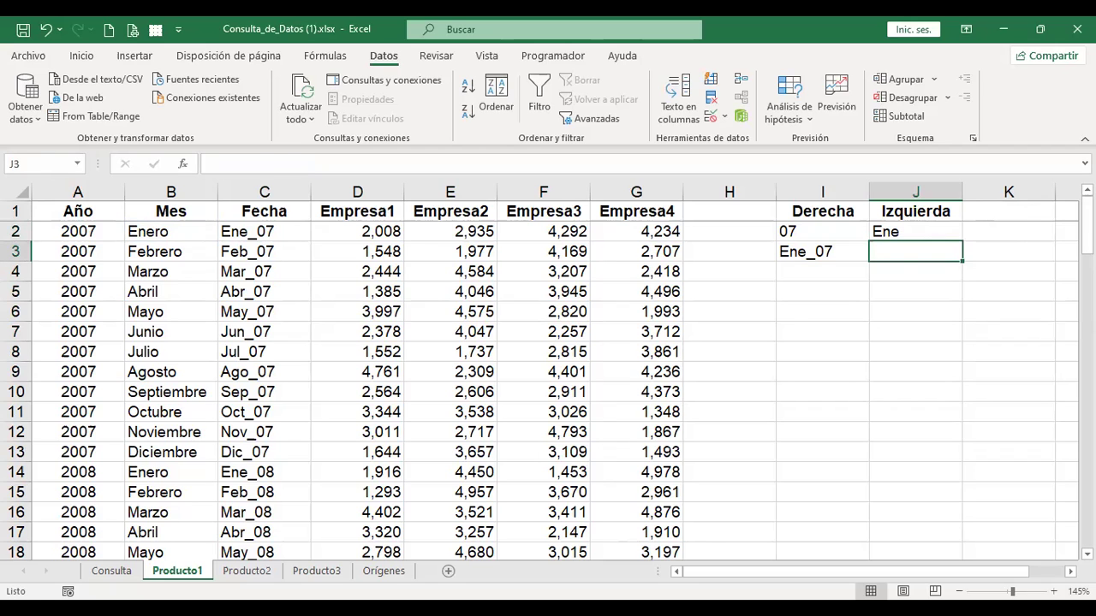
Replace the J2 reference in cell I3's CONCAT formula with the copied expression IZQUIERDA(B2;3).
{"action": "left_click", "coordinate": [821, 251]}
{"action": "key", "text": "F2"}
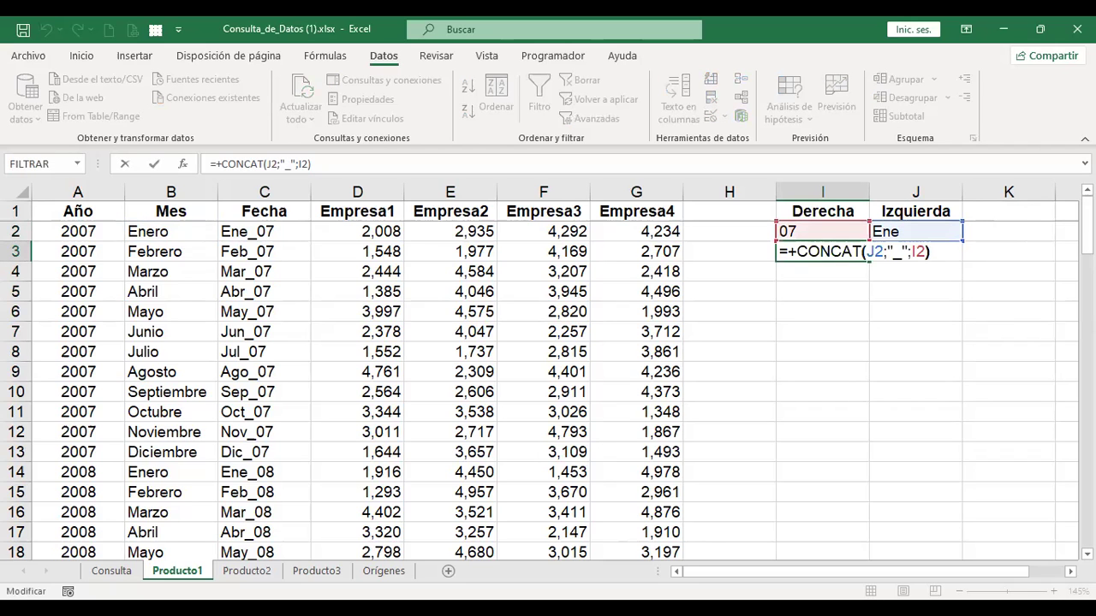
{"action": "key", "text": "Left"}
{"action": "key", "text": "Left"}
{"action": "key", "text": "Left"}
{"action": "key", "text": "Left"}
{"action": "key", "text": "Left"}
{"action": "key", "text": "Left"}
{"action": "key", "text": "Left"}
{"action": "key", "text": "Left"}
{"action": "key", "text": "shift+Left"}
{"action": "key", "text": "shift+Left"}
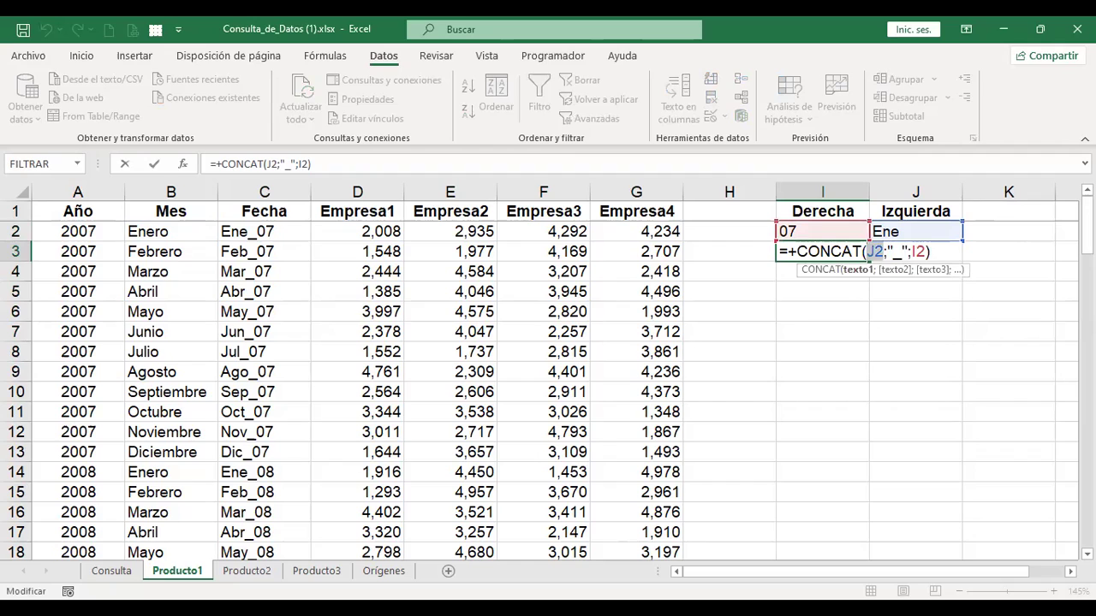
{"action": "key", "text": "ctrl+v"}
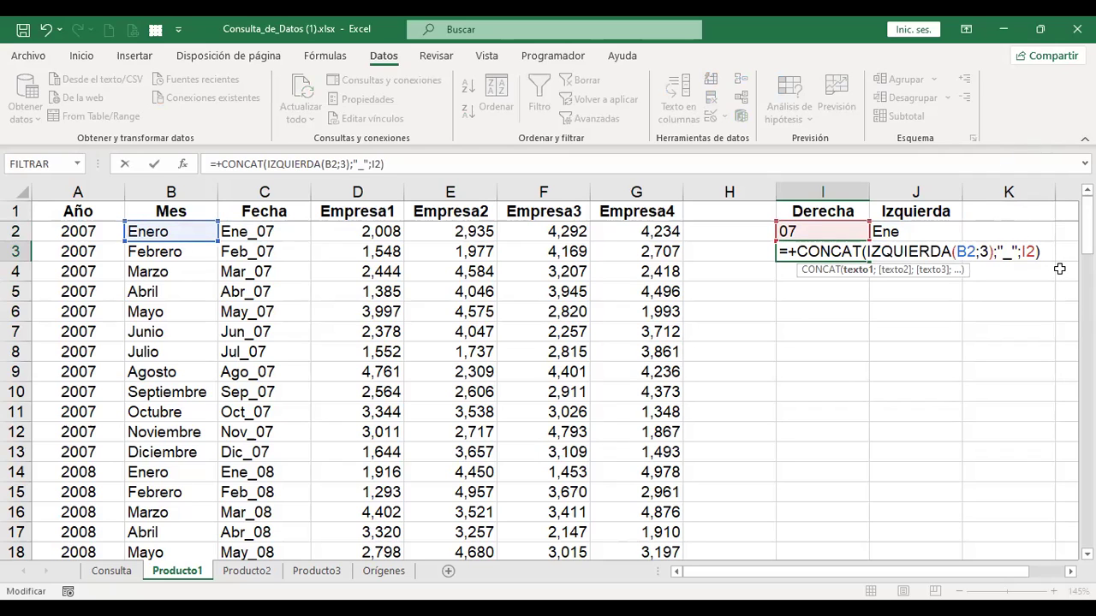
{"action": "key", "text": "ctrl+Return"}
Commit the CONCAT formula in cell I3 and copy the DERECHA(A2;2) expression from the formula in cell I2.
{"action": "key", "text": "F2"}
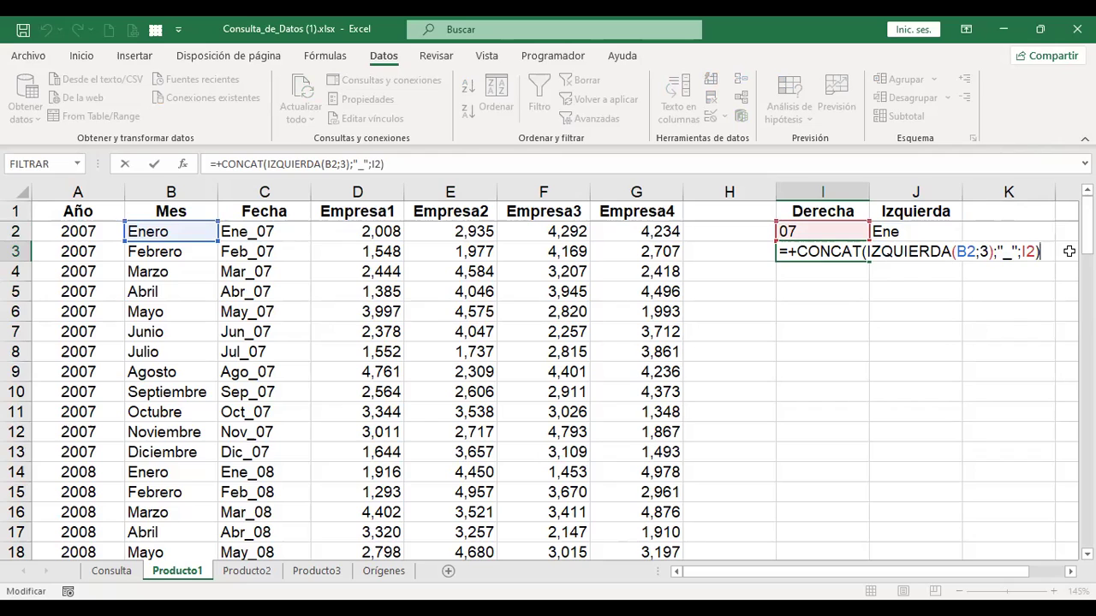
{"action": "key", "text": "ctrl+Return"}
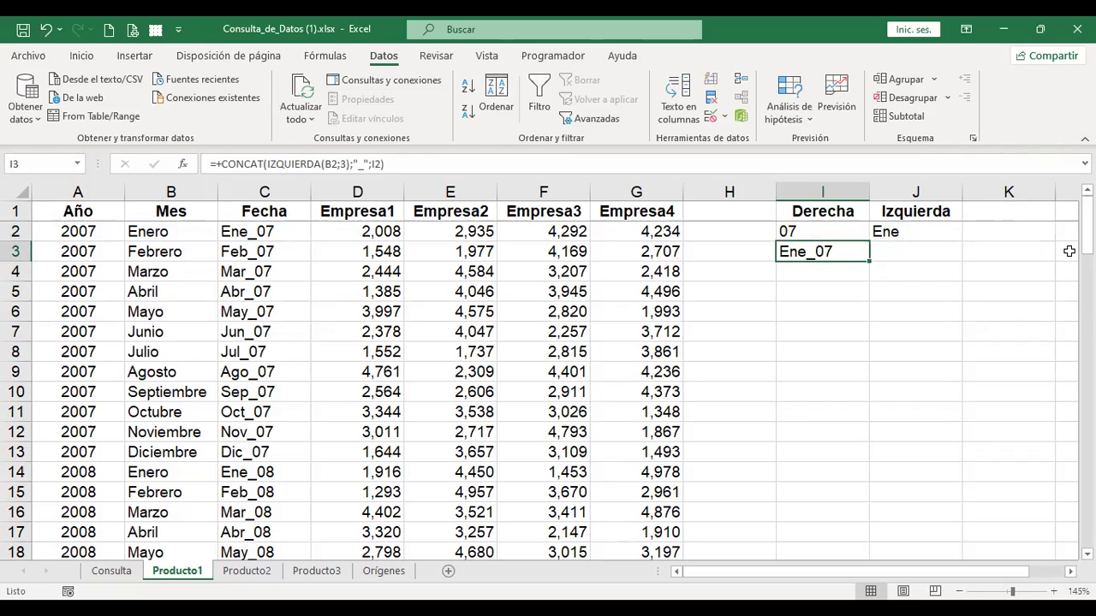
{"action": "key", "text": "Up"}
{"action": "key", "text": "F2"}
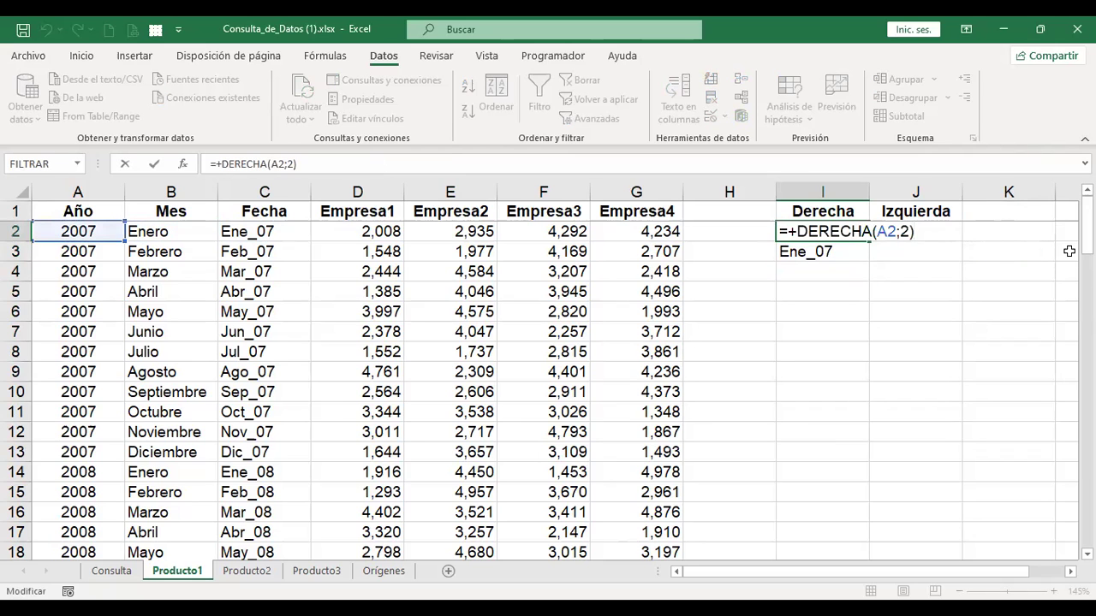
{"action": "key", "text": "shift+Home"}
{"action": "key", "text": "ctrl+c"}
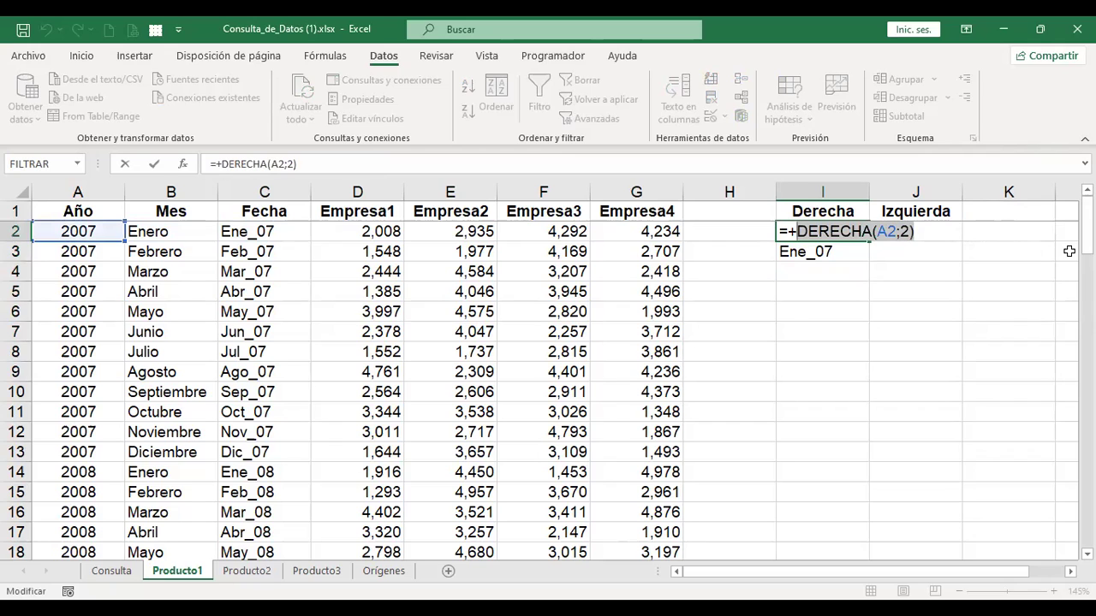
Replace the I2 reference in cell I3's CONCAT formula with the copied expression DERECHA(A2;2).
{"action": "key", "text": "Return"}
{"action": "key", "text": "F2"}
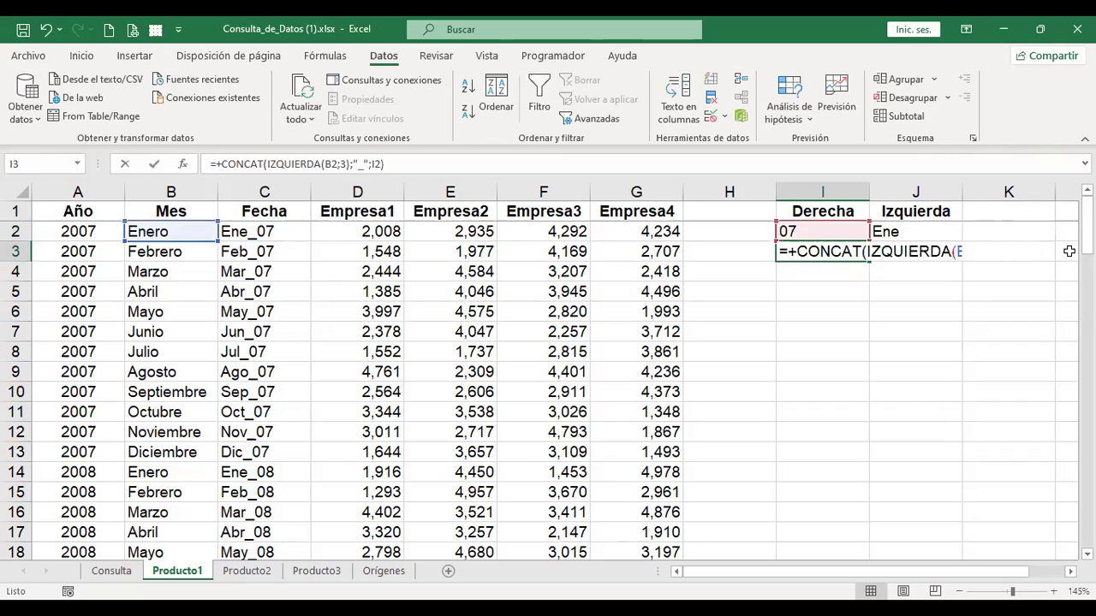
{"action": "key", "text": "Left"}
{"action": "key", "text": "shift+Left"}
{"action": "key", "text": "shift+Left"}
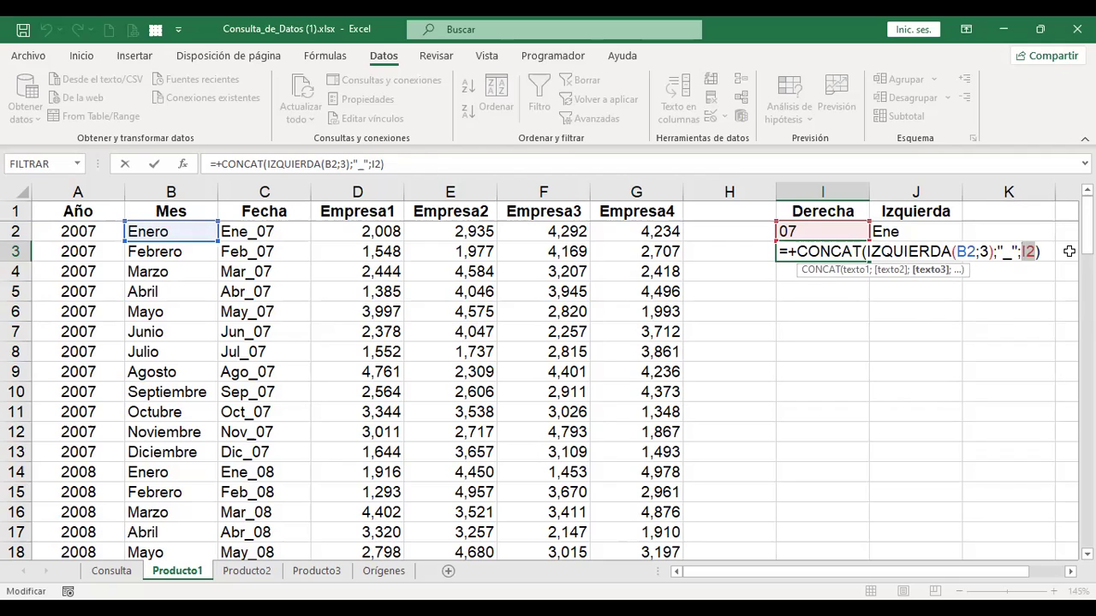
{"action": "key", "text": "ctrl+v"}
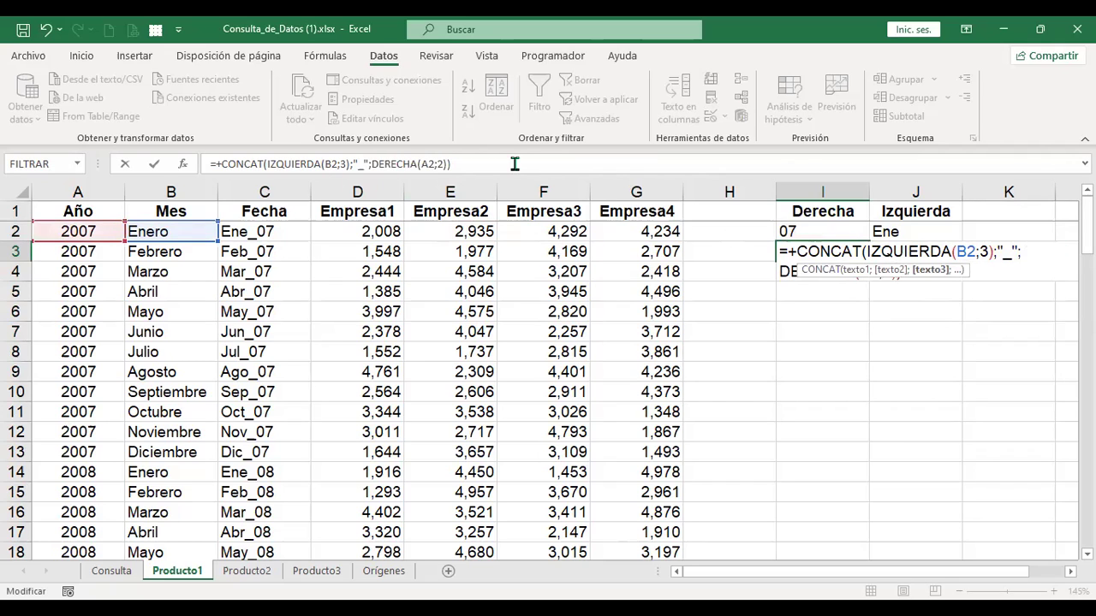
{"action": "left_click", "coordinate": [557, 157]}
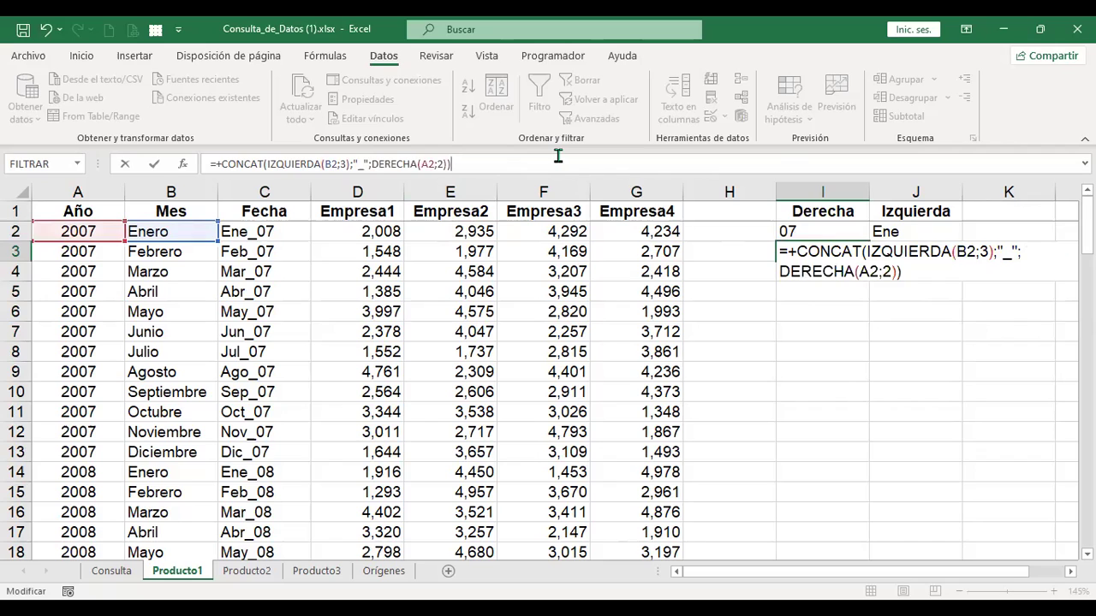
{"action": "key", "text": "Return"}
{"action": "key", "text": "Up"}
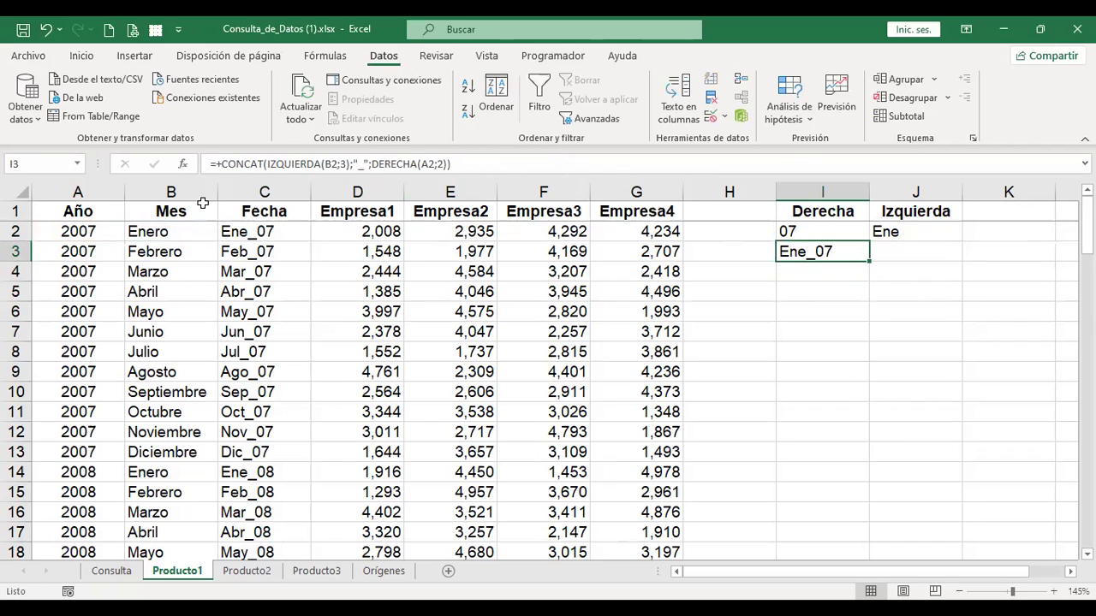
Compare the rebuilt formula with the original CONCATENAR formula in cell C2 of the Fecha column.
{"action": "left_click", "coordinate": [248, 231]}
{"action": "key", "text": "F2"}
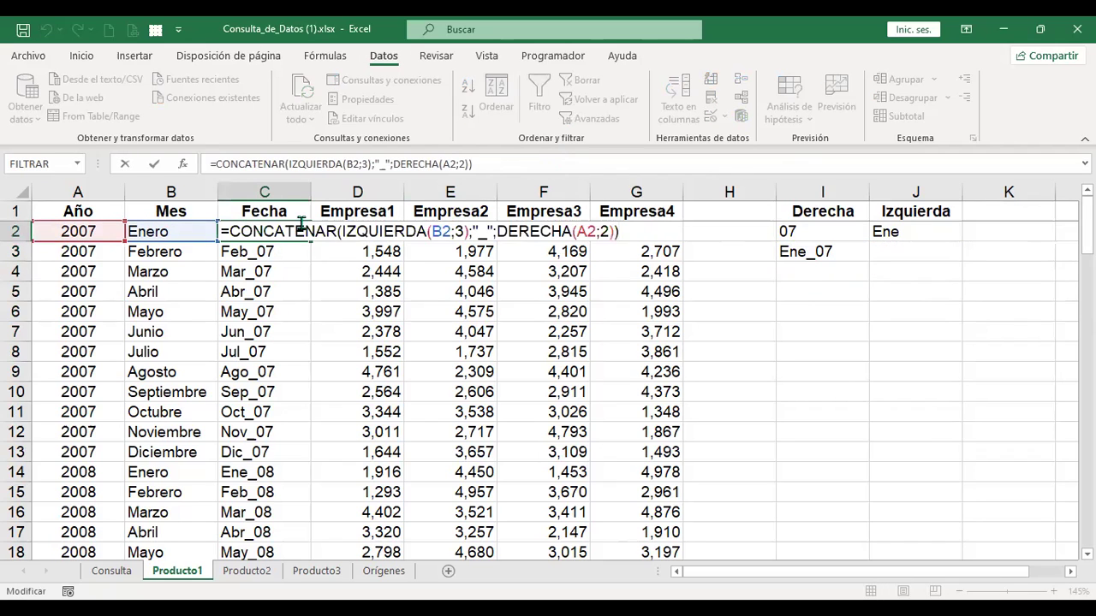
{"action": "key", "text": "Return"}
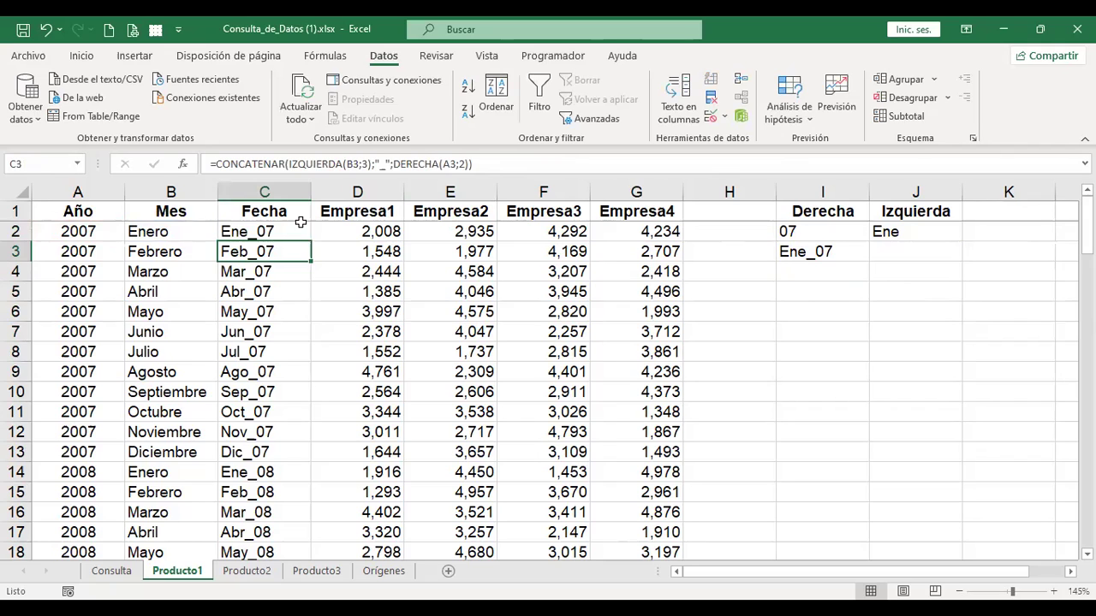
{"action": "left_click", "coordinate": [301, 227]}
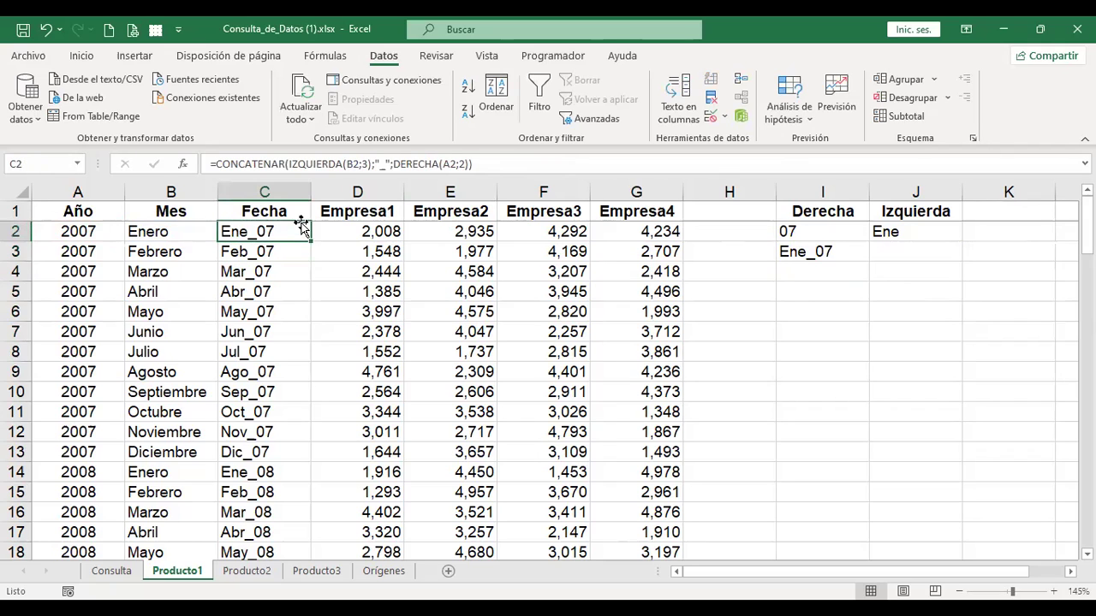
Check the matriz argument on the Consulta sheet, and examine the extent of Producto1's data from Fecha to Empresa4 by selecting C1:G97.
{"action": "left_click", "coordinate": [112, 571]}
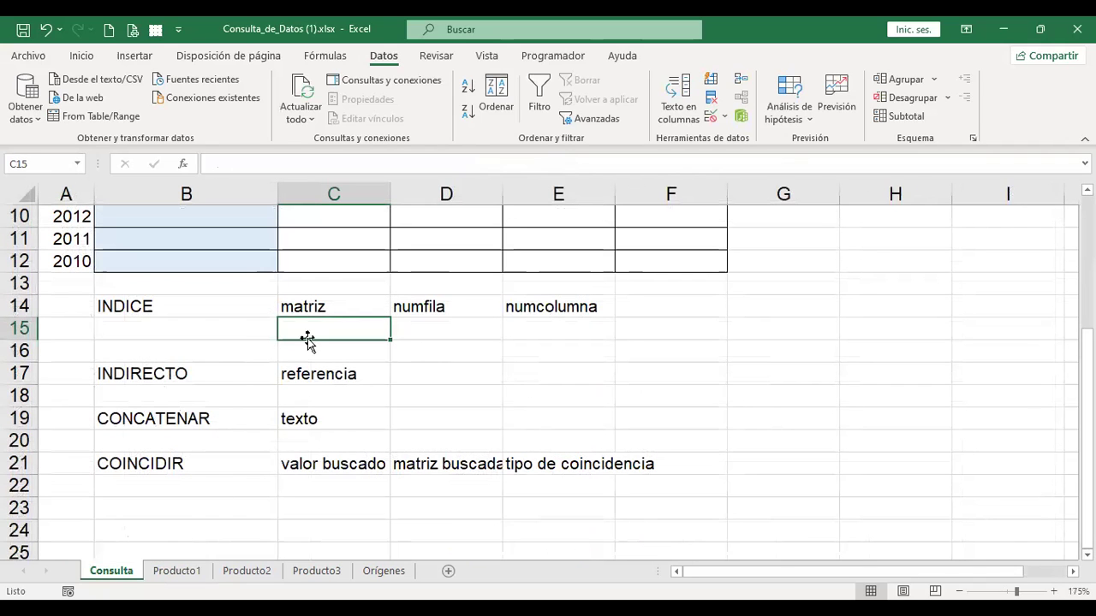
{"action": "left_click", "coordinate": [190, 575]}
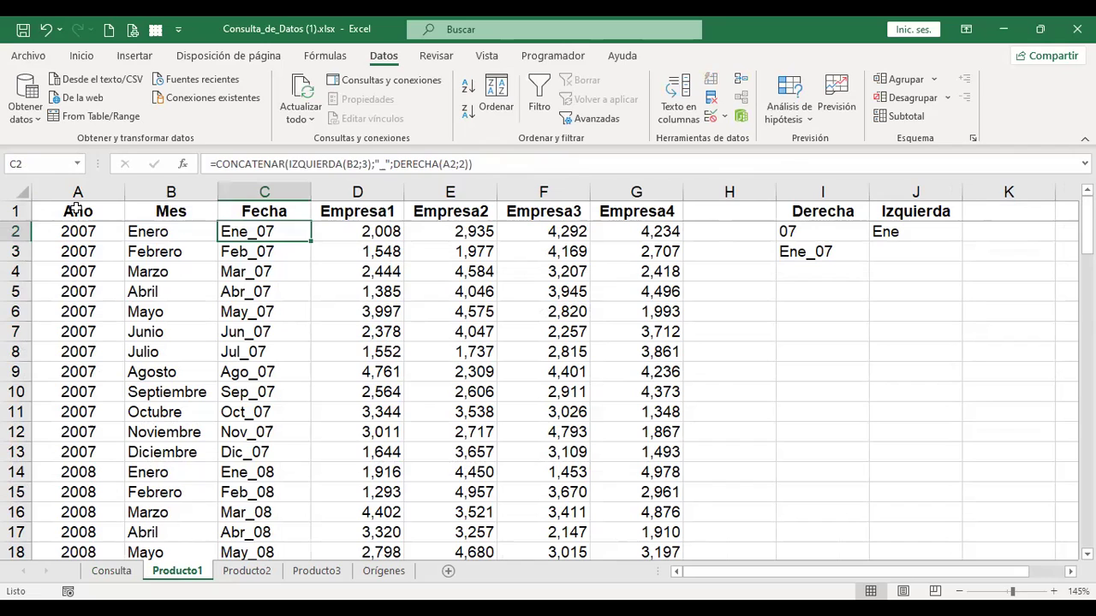
{"action": "left_click", "coordinate": [77, 209]}
{"action": "left_click_drag", "start_coordinate": [78, 207], "coordinate": [170, 218]}
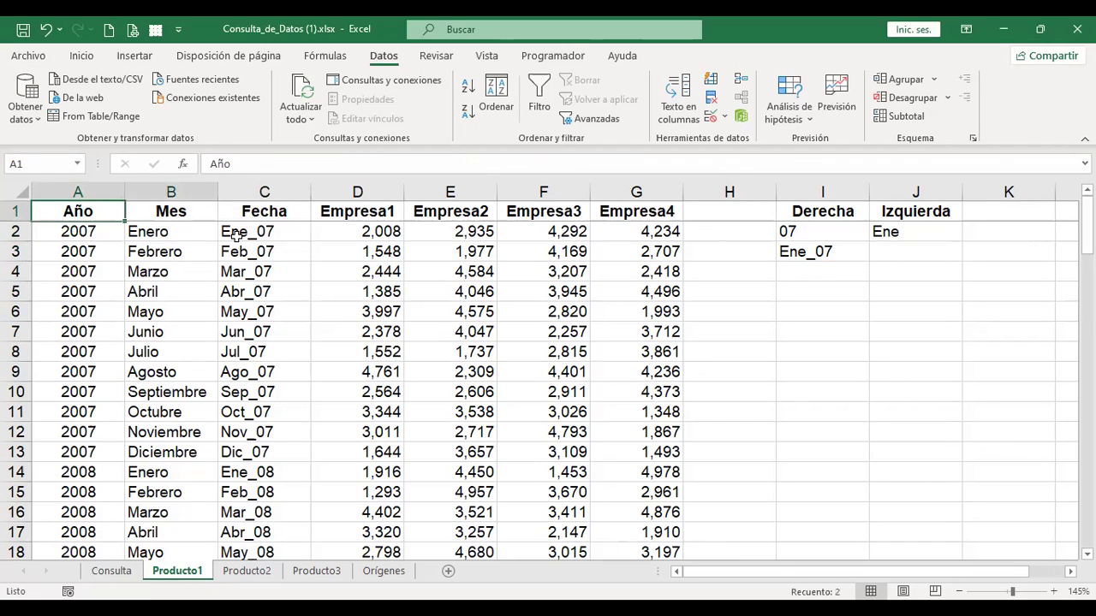
{"action": "left_click", "coordinate": [278, 214]}
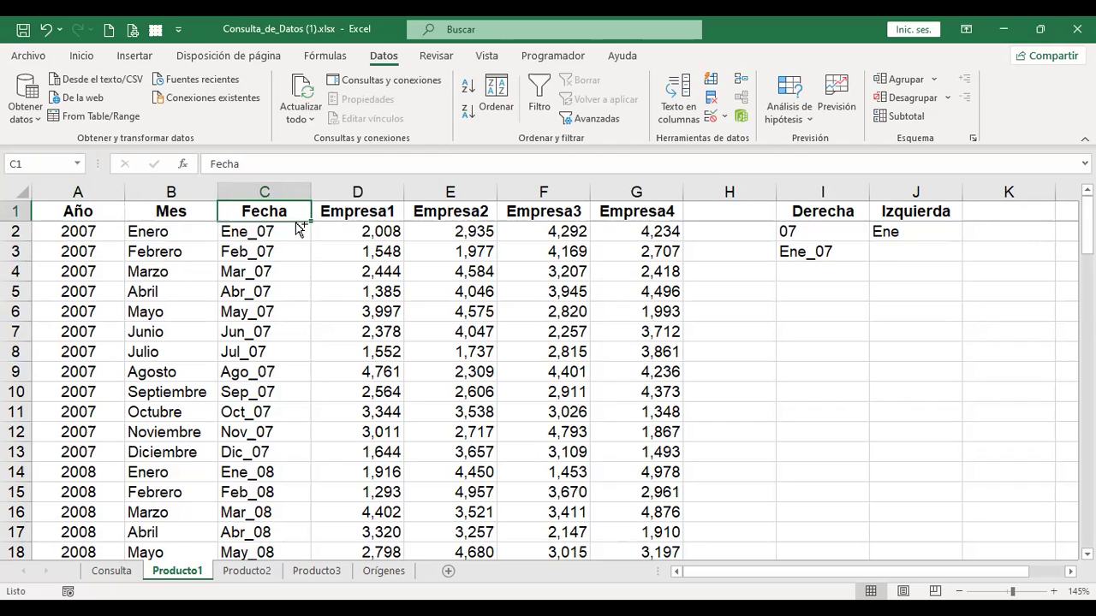
{"action": "key", "text": "ctrl+Right"}
{"action": "key", "text": "Left"}
{"action": "key", "text": "Left"}
{"action": "key", "text": "Left"}
{"action": "key", "text": "Left"}
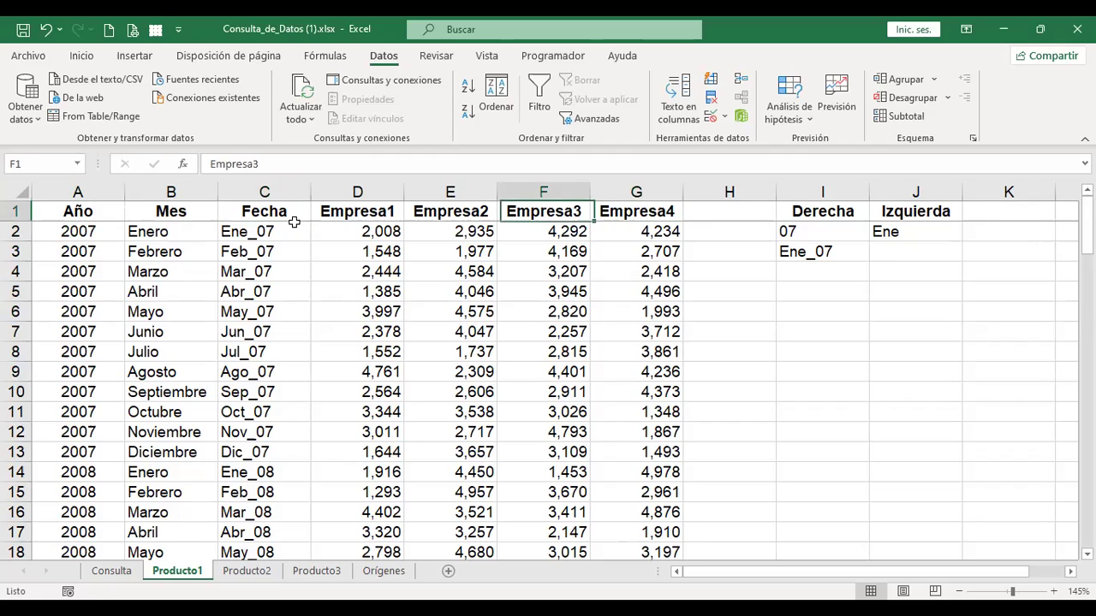
{"action": "key", "text": "ctrl+shift+Right"}
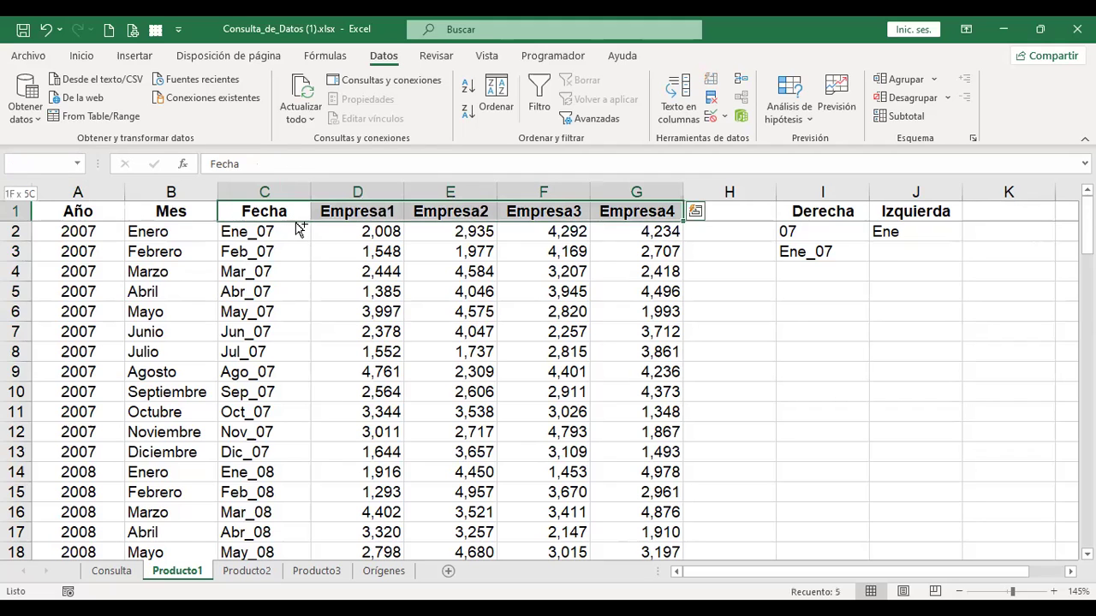
{"action": "key", "text": "ctrl+shift+Down"}
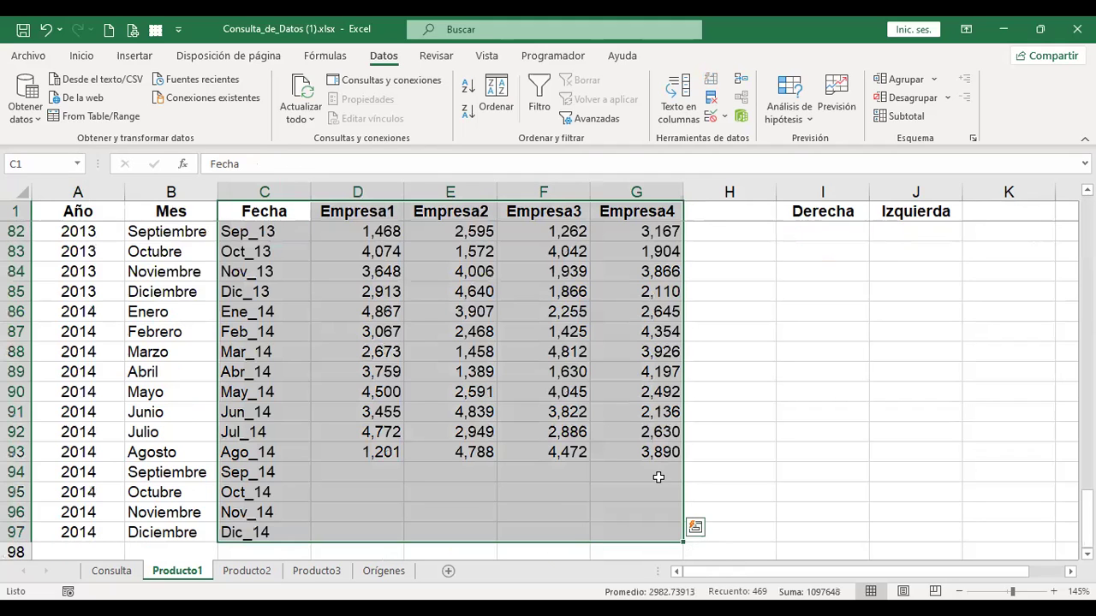
{"action": "scroll", "coordinate": [658, 477], "scroll_direction": "down", "scroll_amount": 2}
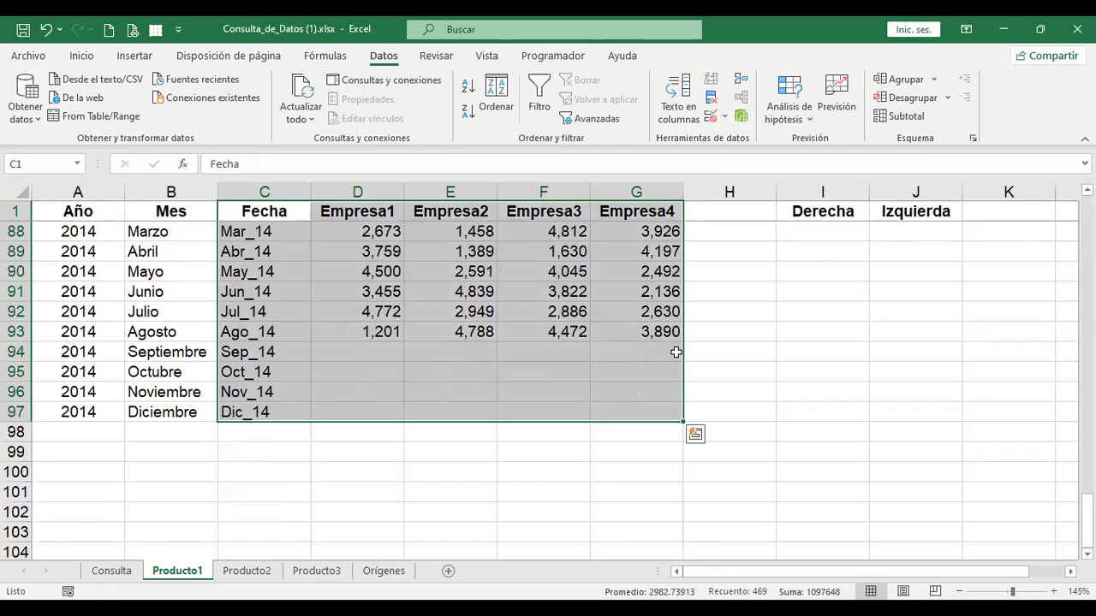
{"action": "scroll", "coordinate": [675, 352], "scroll_direction": "up", "scroll_amount": 20}
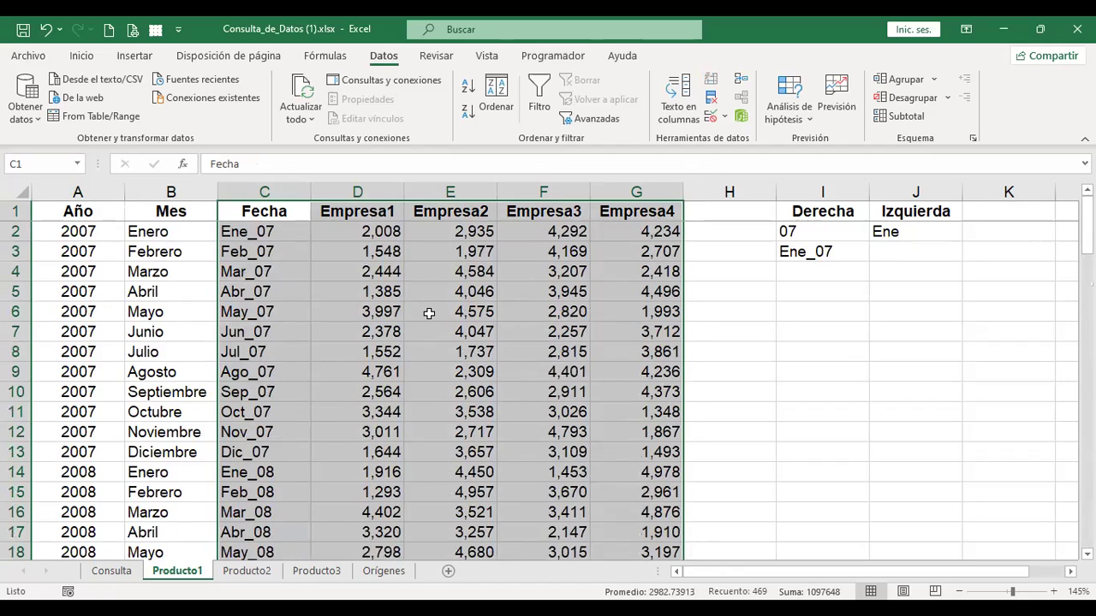
Enter the range C1:G97 under matriz in cell C15 of the Consulta sheet.
{"action": "left_click", "coordinate": [111, 571]}
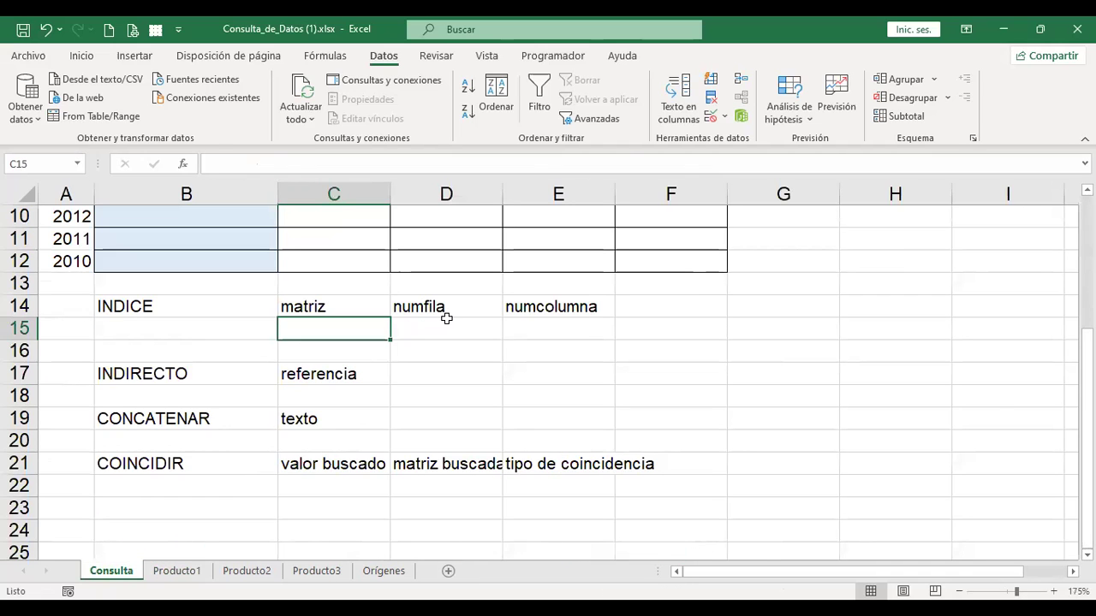
{"action": "type", "text": "C"}
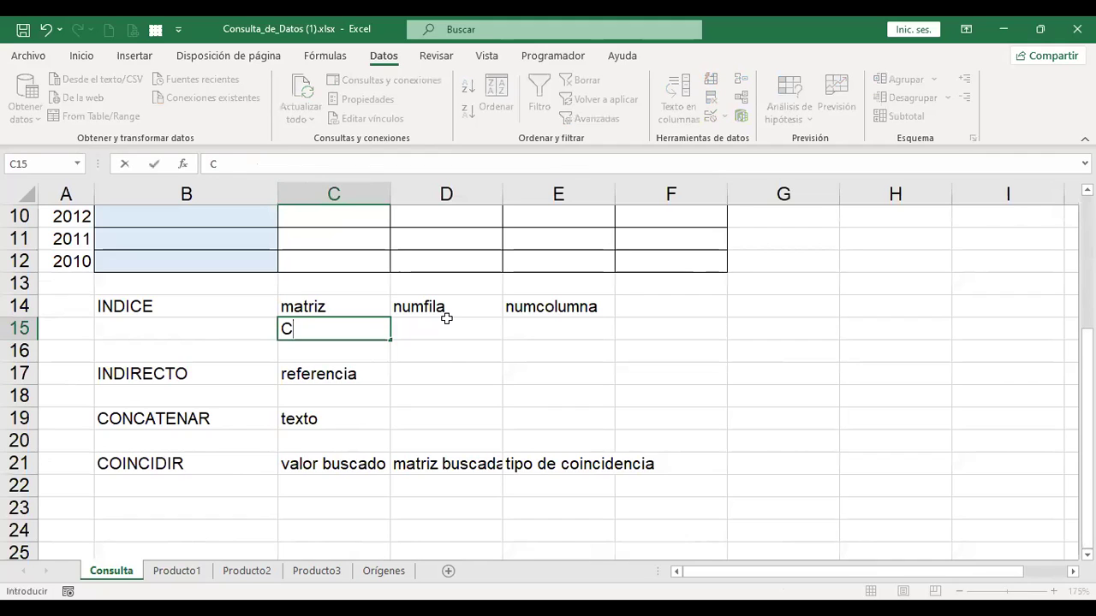
{"action": "type", "text": "1:G97"}
{"action": "key", "text": "Return"}
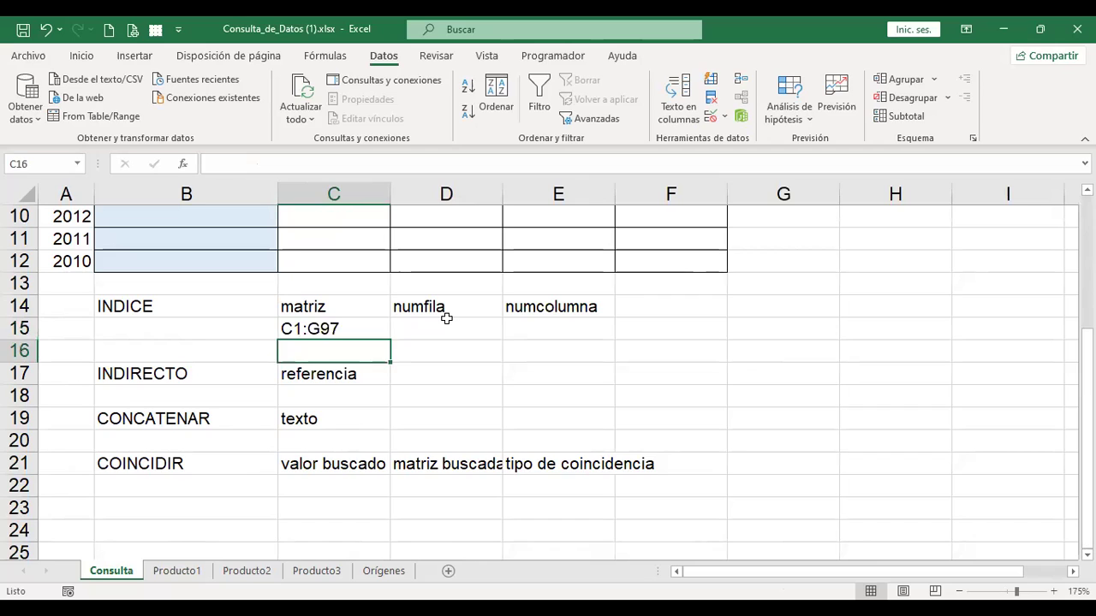
Go over the numfila, valor buscado, referencia and texto arguments, and insert an extra row between the CONCATENAR and COINCIDIR entries.
{"action": "left_click", "coordinate": [447, 321]}
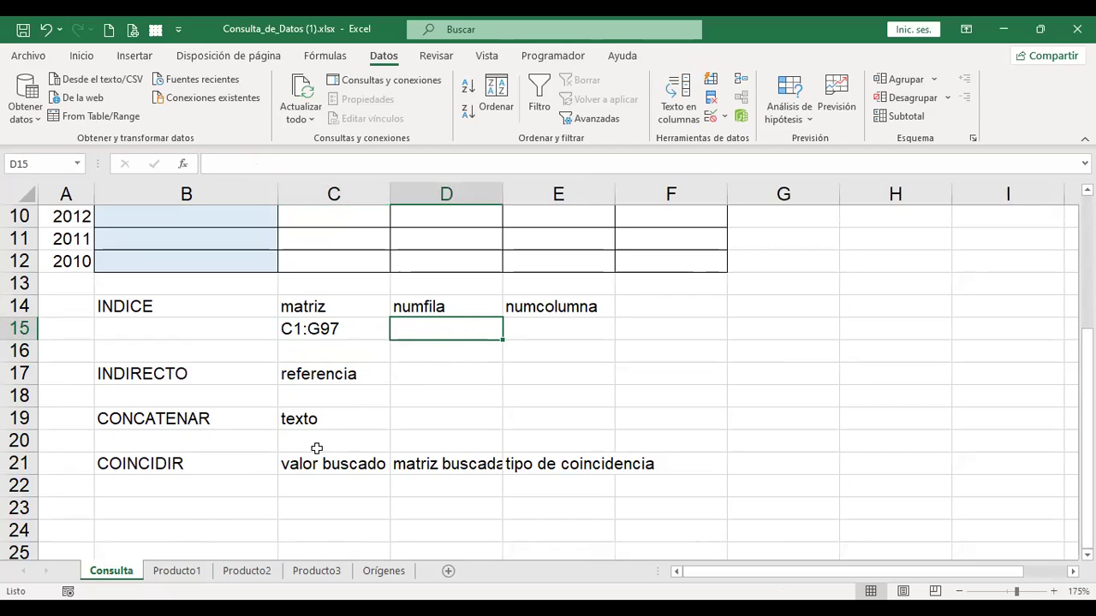
{"action": "left_click", "coordinate": [347, 464]}
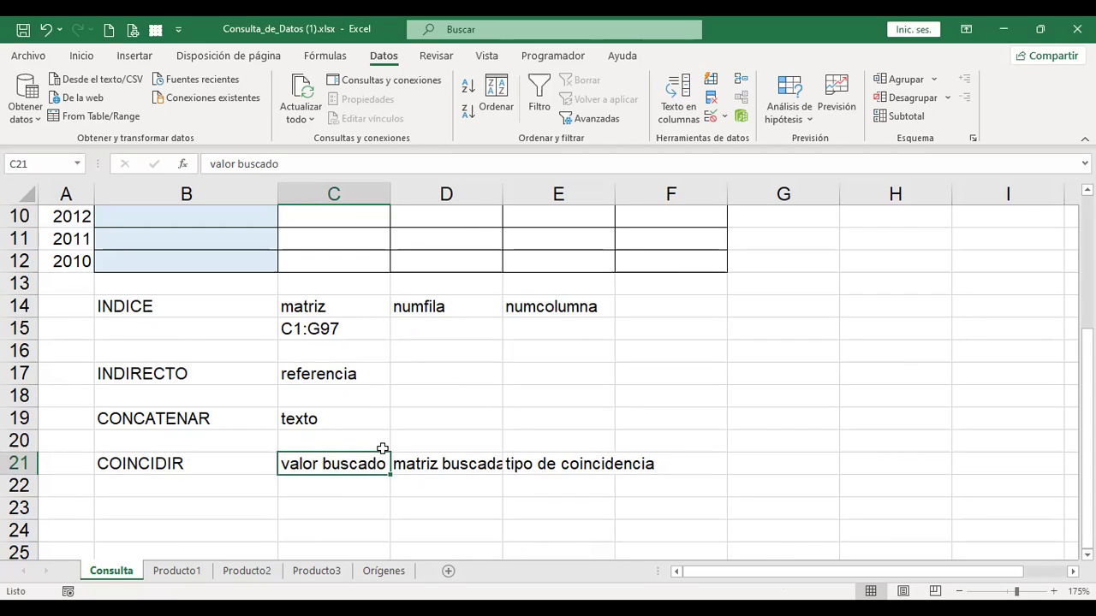
{"action": "left_click", "coordinate": [344, 373]}
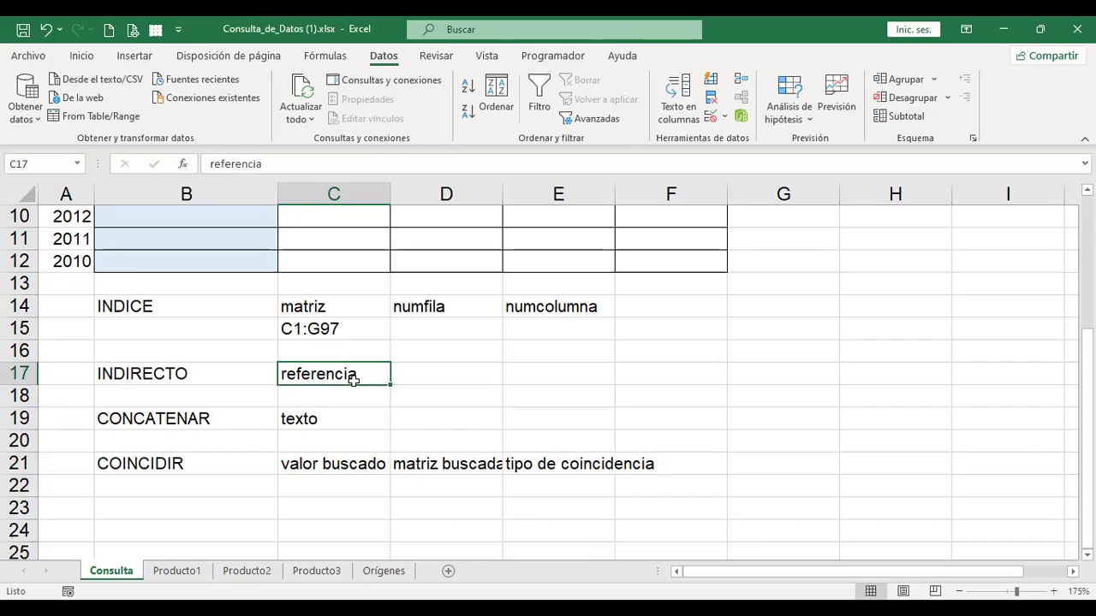
{"action": "left_click", "coordinate": [338, 419]}
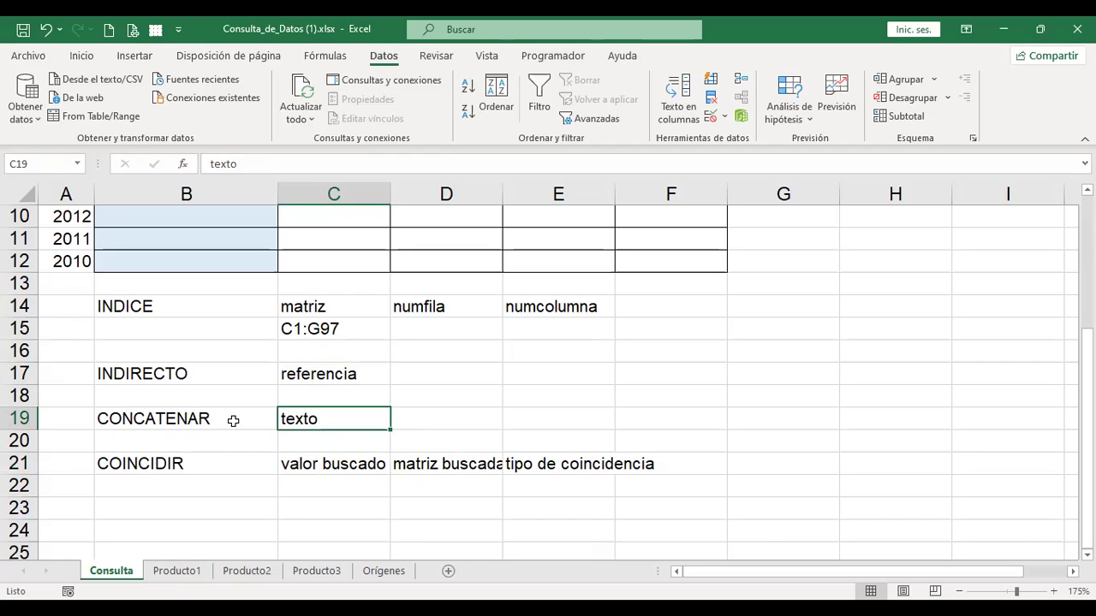
{"action": "left_click", "coordinate": [430, 442]}
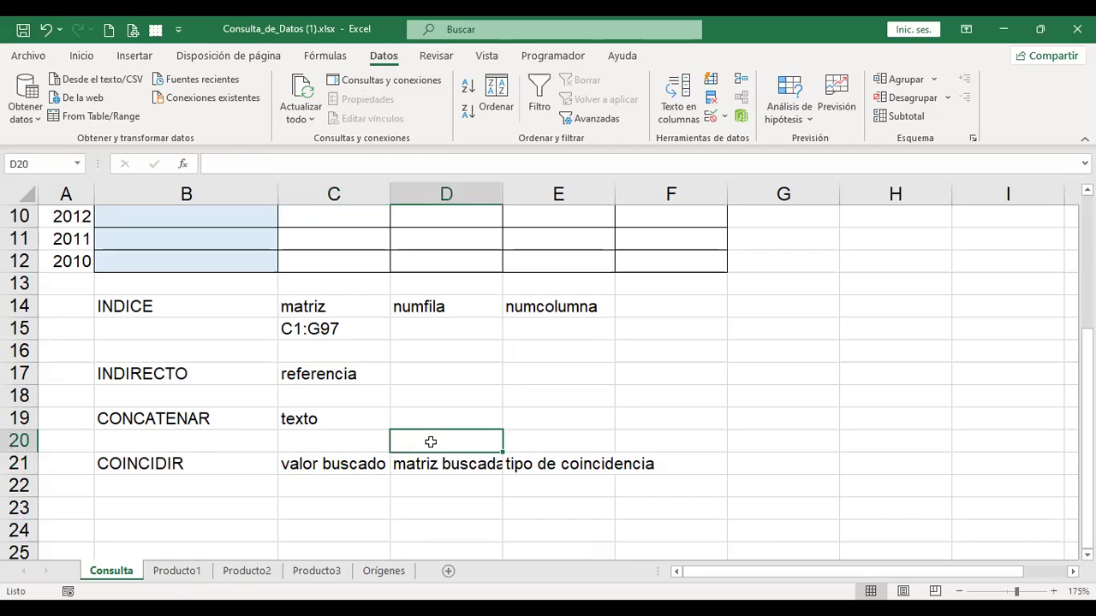
{"action": "key", "text": "ctrl+plus"}
{"action": "key", "text": "Return"}
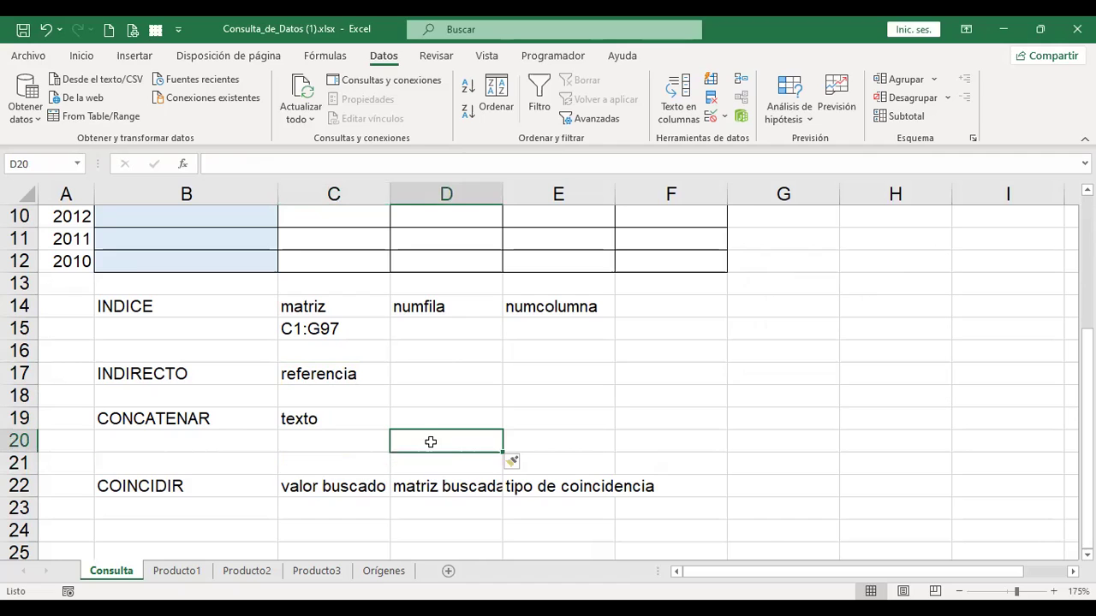
Start a CONCAT formula in cell C20 under texto, using the product cell B3 as the first text.
{"action": "key", "text": "Left"}
{"action": "scroll", "coordinate": [459, 442], "scroll_direction": "down", "scroll_amount": 1}
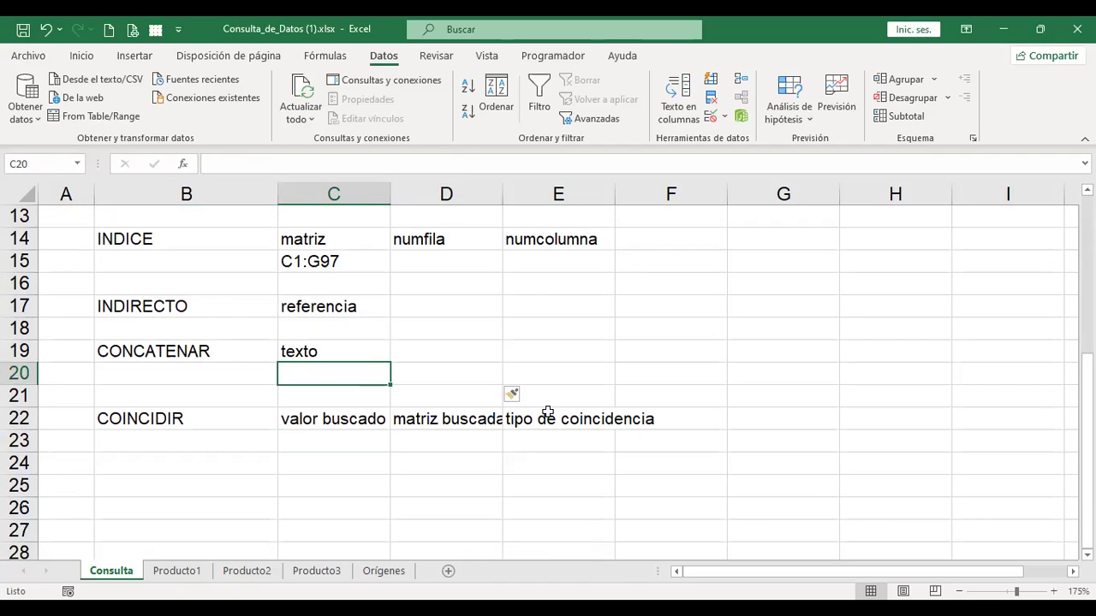
{"action": "type", "text": "+"}
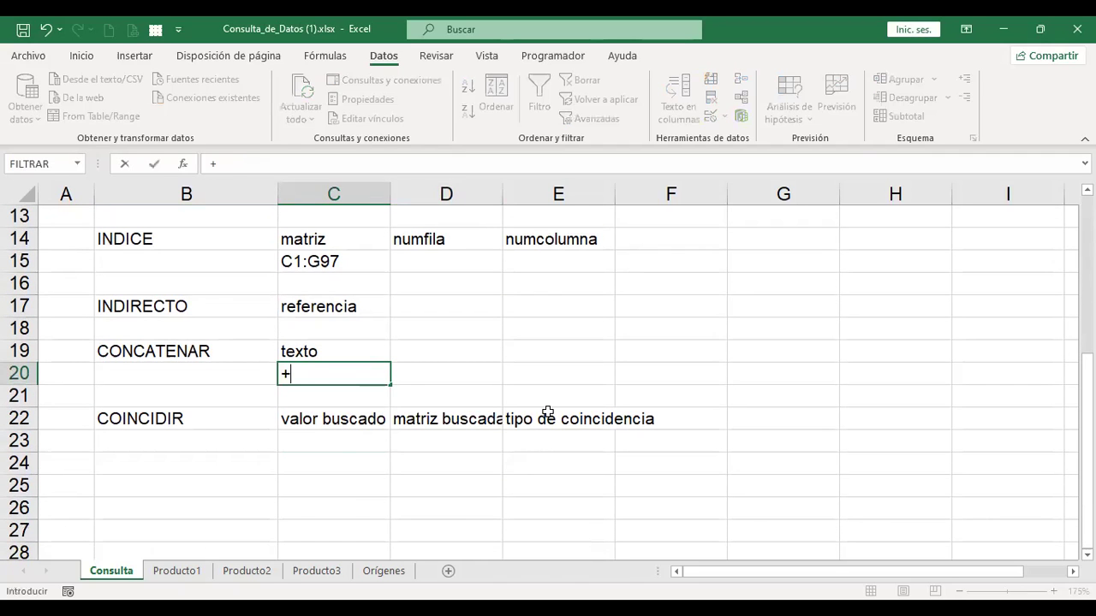
{"action": "type", "text": "con"}
{"action": "key", "text": "Tab"}
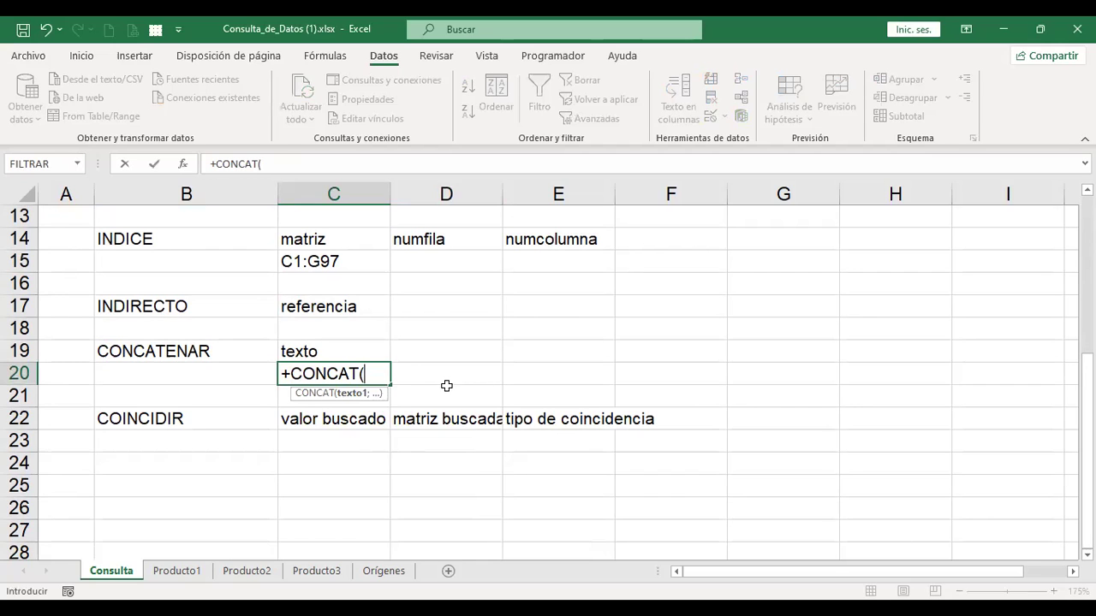
{"action": "scroll", "coordinate": [449, 386], "scroll_direction": "up", "scroll_amount": 1}
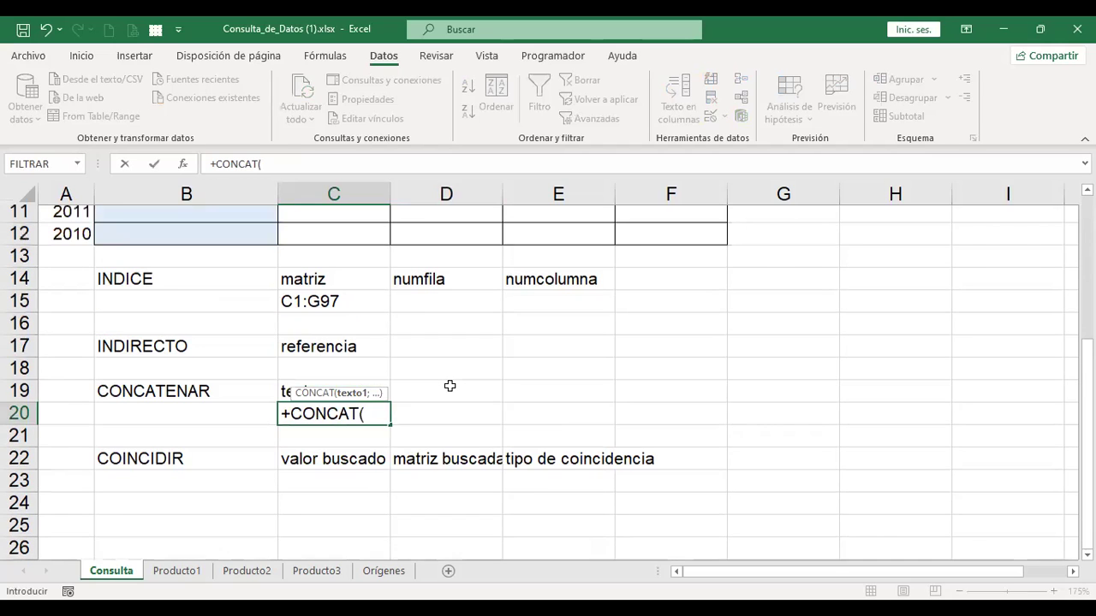
{"action": "scroll", "coordinate": [450, 386], "scroll_direction": "up", "scroll_amount": 3}
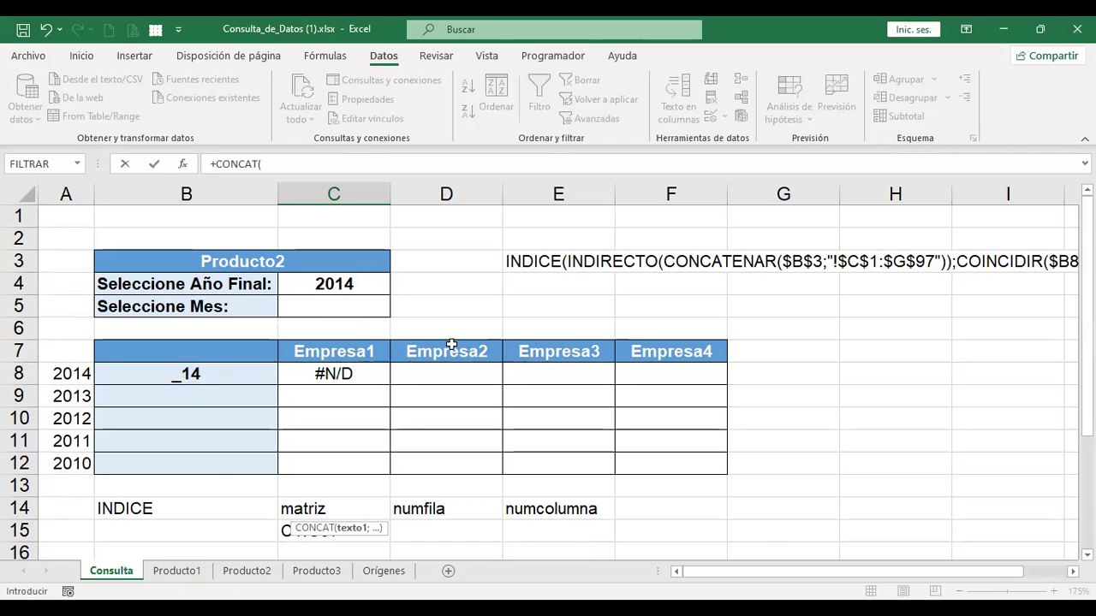
{"action": "scroll", "coordinate": [561, 354], "scroll_direction": "down", "scroll_amount": 3}
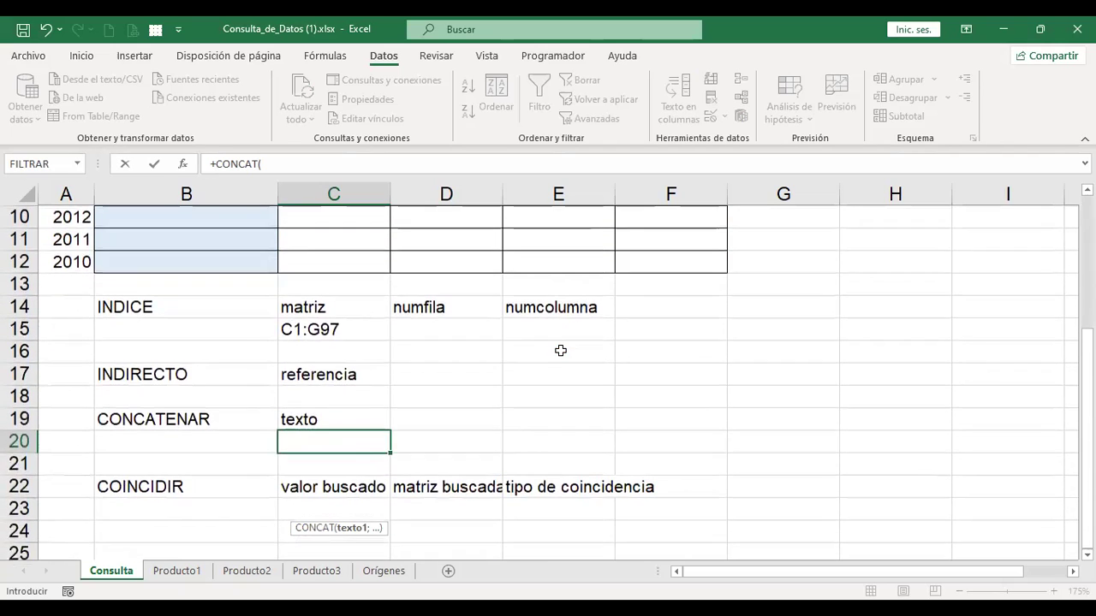
{"action": "scroll", "coordinate": [561, 351], "scroll_direction": "down", "scroll_amount": 1}
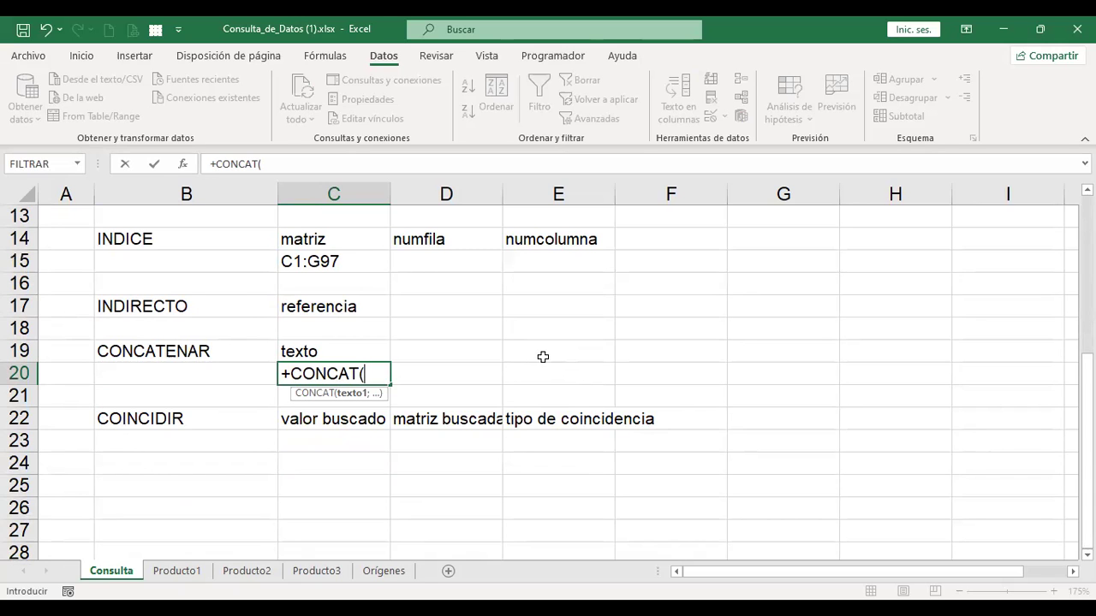
{"action": "scroll", "coordinate": [495, 394], "scroll_direction": "up", "scroll_amount": 2}
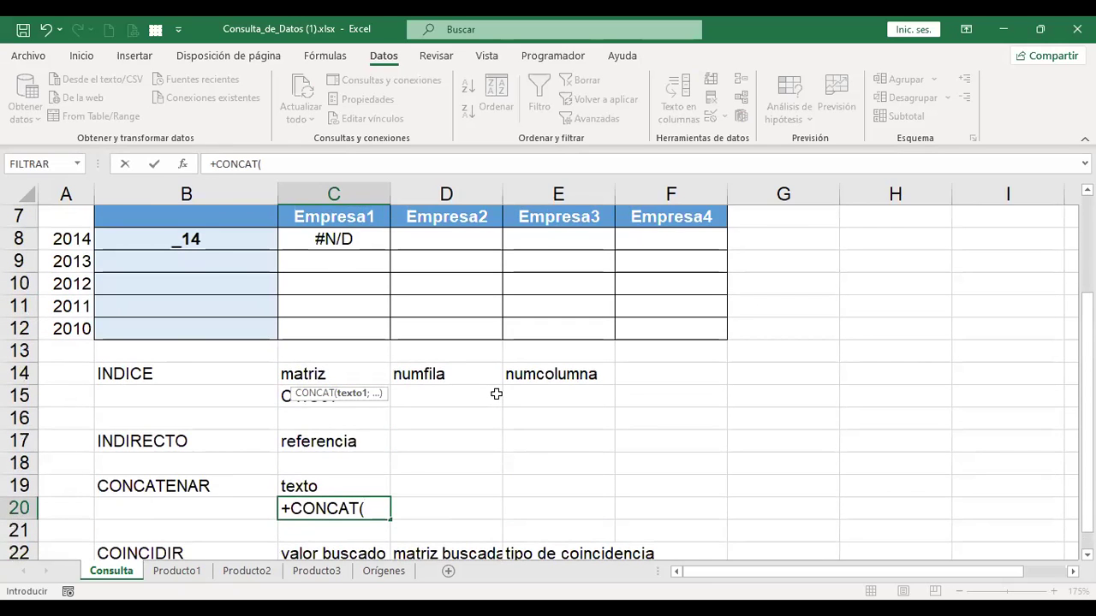
{"action": "scroll", "coordinate": [497, 381], "scroll_direction": "up", "scroll_amount": 2}
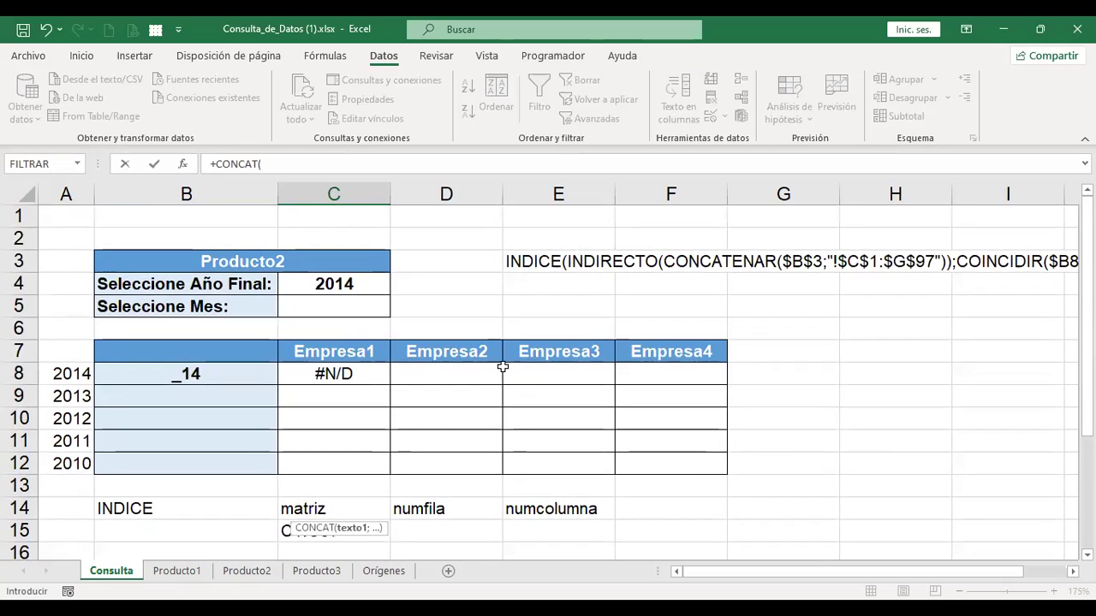
{"action": "left_click", "coordinate": [244, 261]}
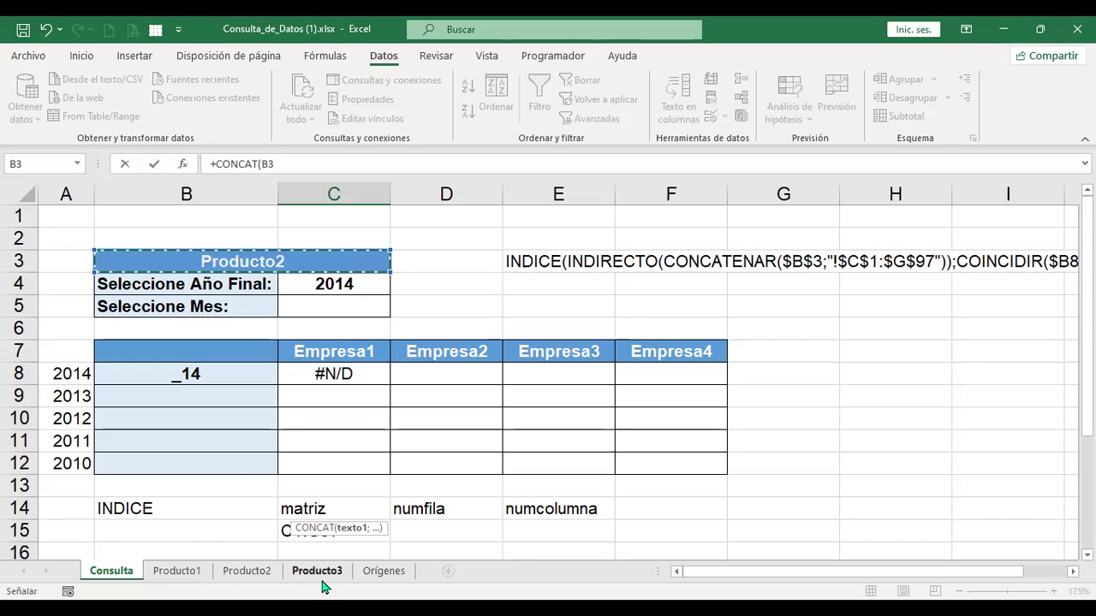
{"action": "left_click", "coordinate": [305, 163]}
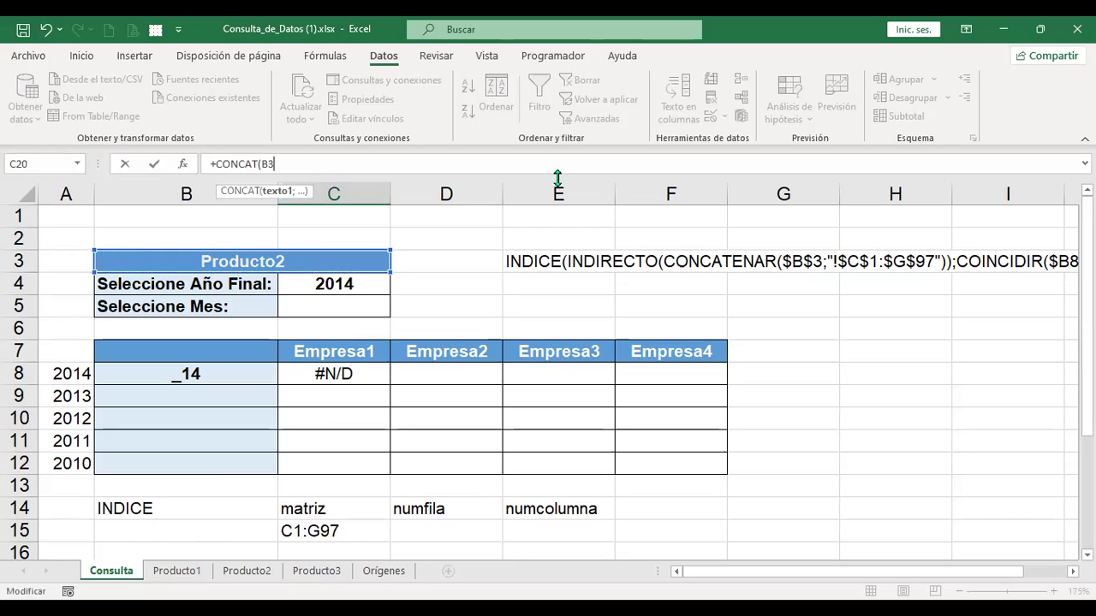
Add the sheet separator and range !C1:G97, with an opening quotation mark, as the second text of the CONCAT formula.
{"action": "type", "text": ";"}
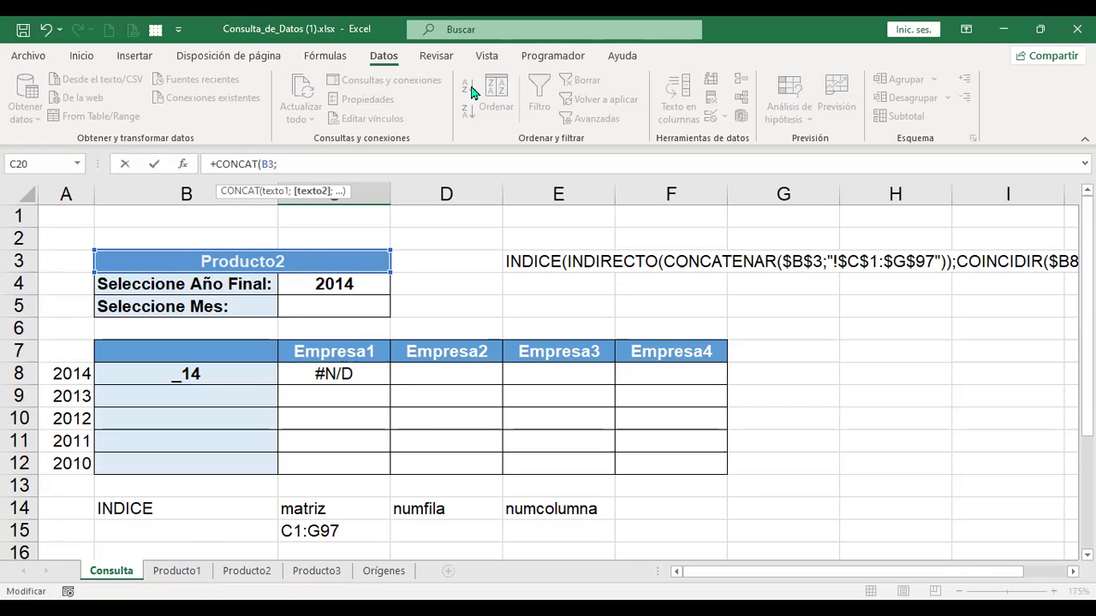
{"action": "key", "text": "BackSpace"}
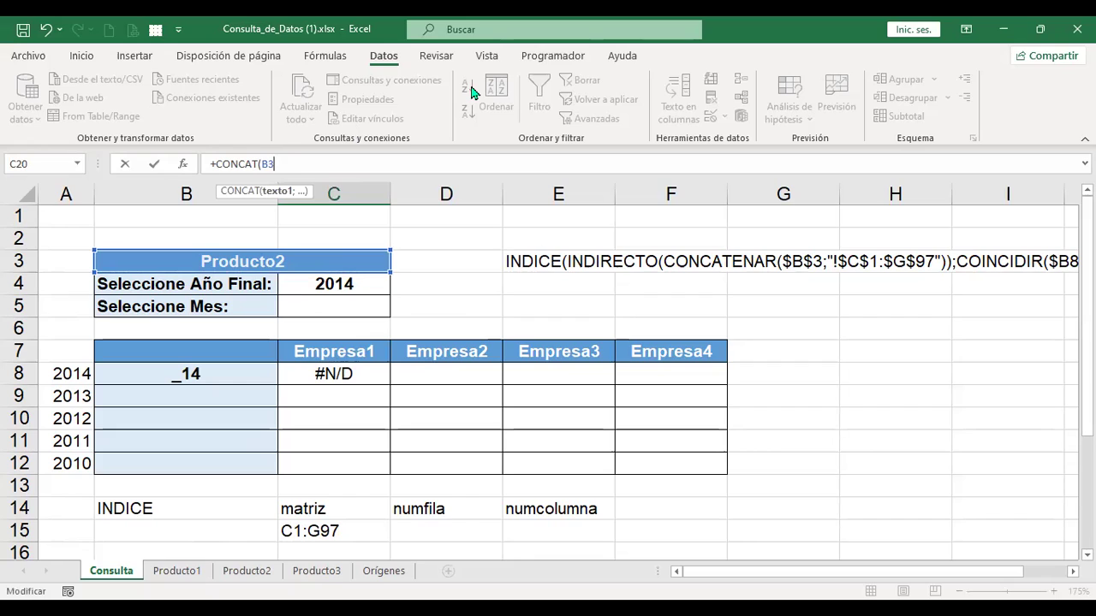
{"action": "type", "text": ";\"!C1"}
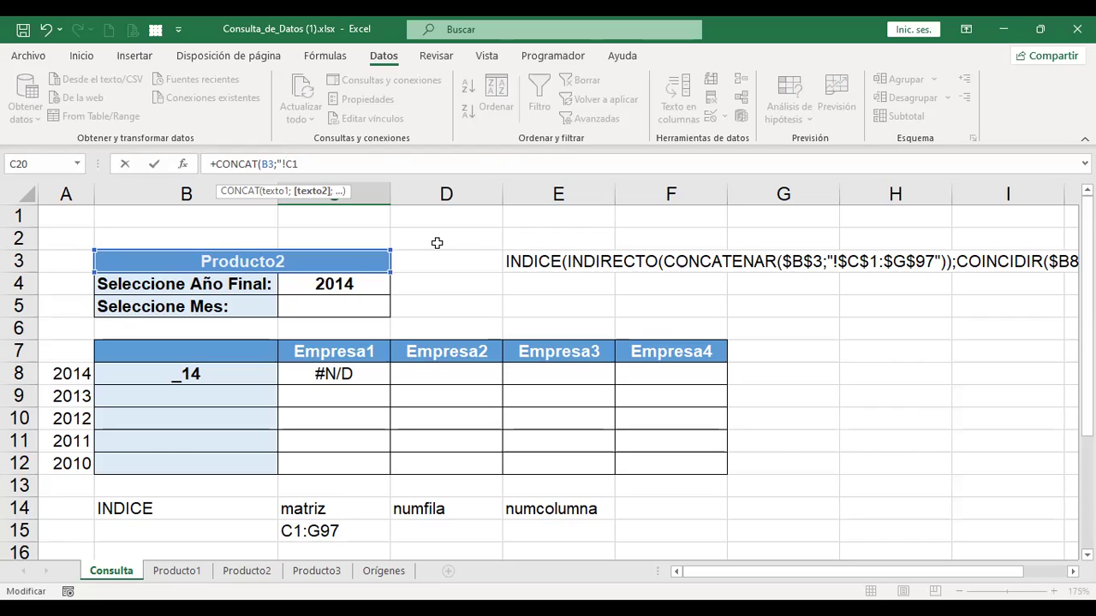
{"action": "scroll", "coordinate": [394, 344], "scroll_direction": "down", "scroll_amount": 2}
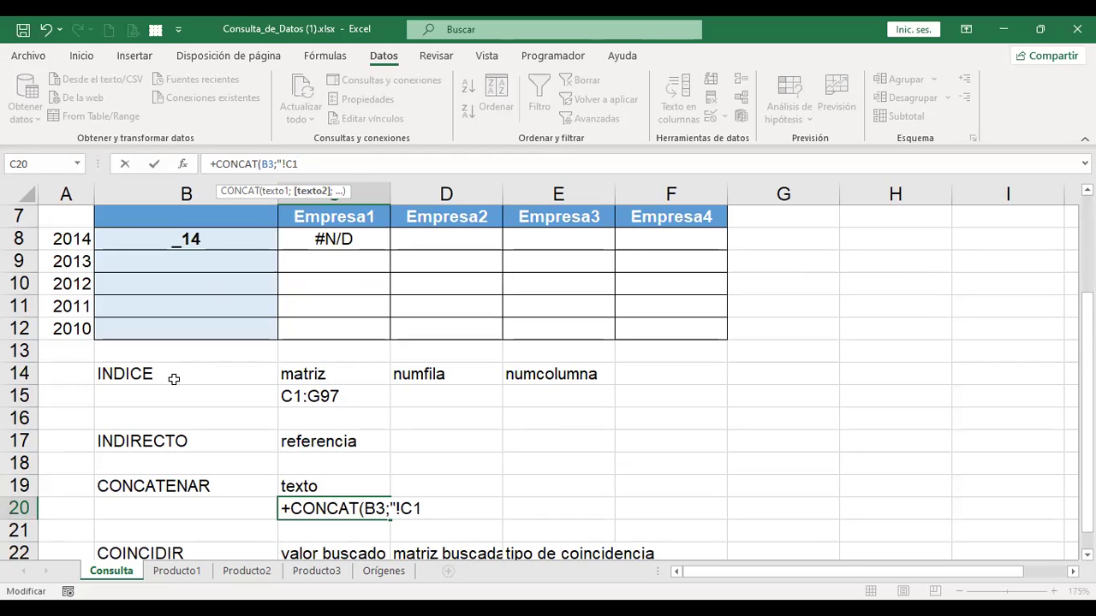
{"action": "type", "text": ":G97"}
Review the CONCAT arguments, close the quotation and parenthesis, and enter C20's formula as +CONCAT(B3;"!C1:G97").
{"action": "left_click", "coordinate": [263, 163]}
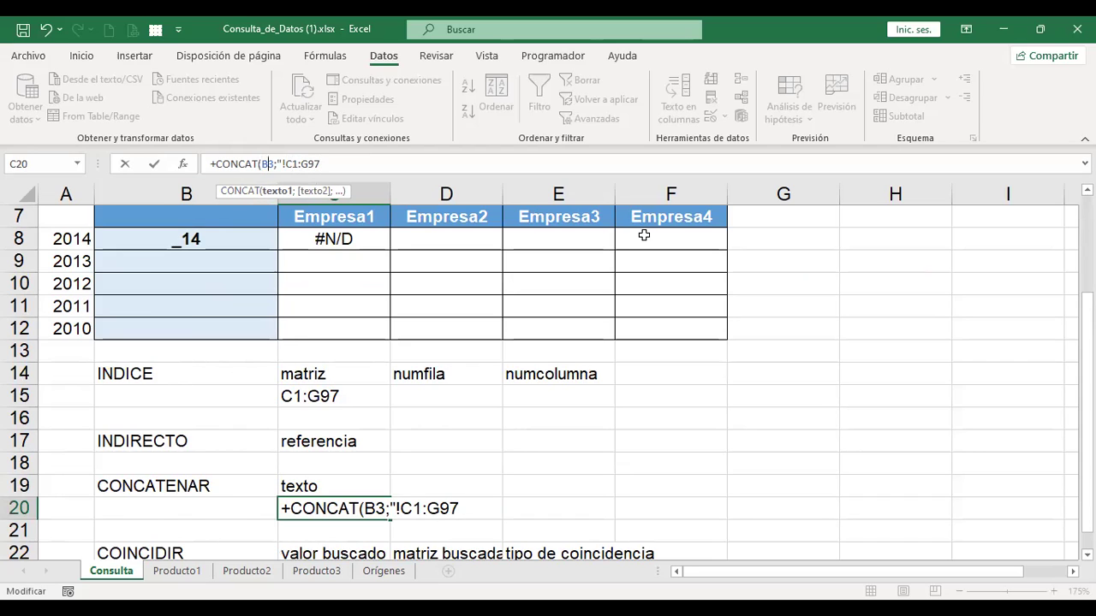
{"action": "key", "text": "Right"}
{"action": "key", "text": "Right"}
{"action": "key", "text": "Right"}
{"action": "key", "text": "Right"}
{"action": "key", "text": "Right"}
{"action": "key", "text": "Right"}
{"action": "key", "text": "Right"}
{"action": "key", "text": "Right"}
{"action": "key", "text": "Right"}
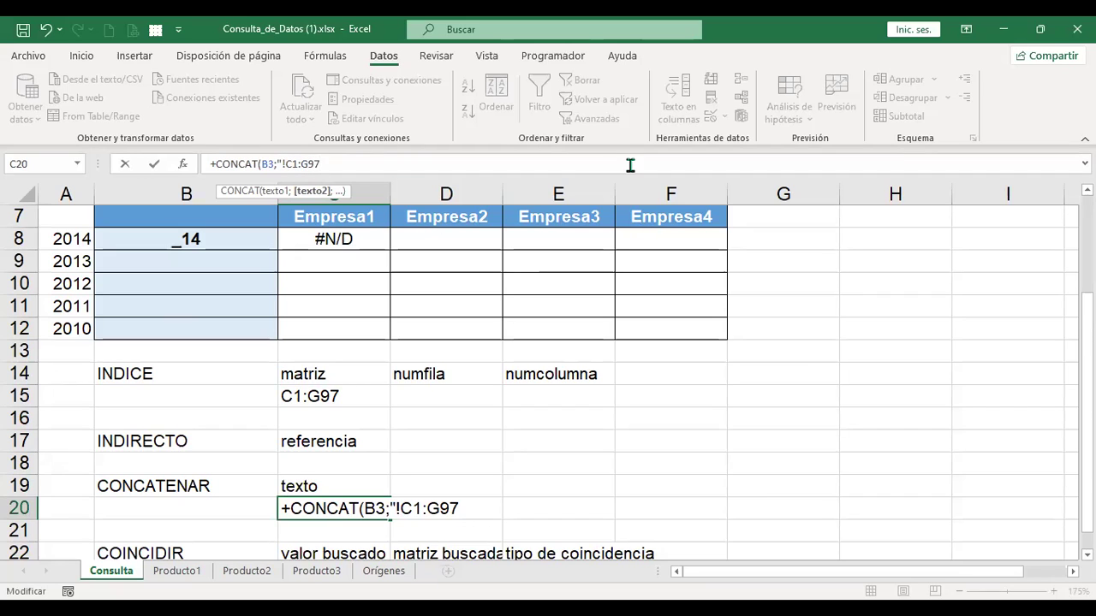
{"action": "key", "text": "Return"}
{"action": "key", "text": "Return"}
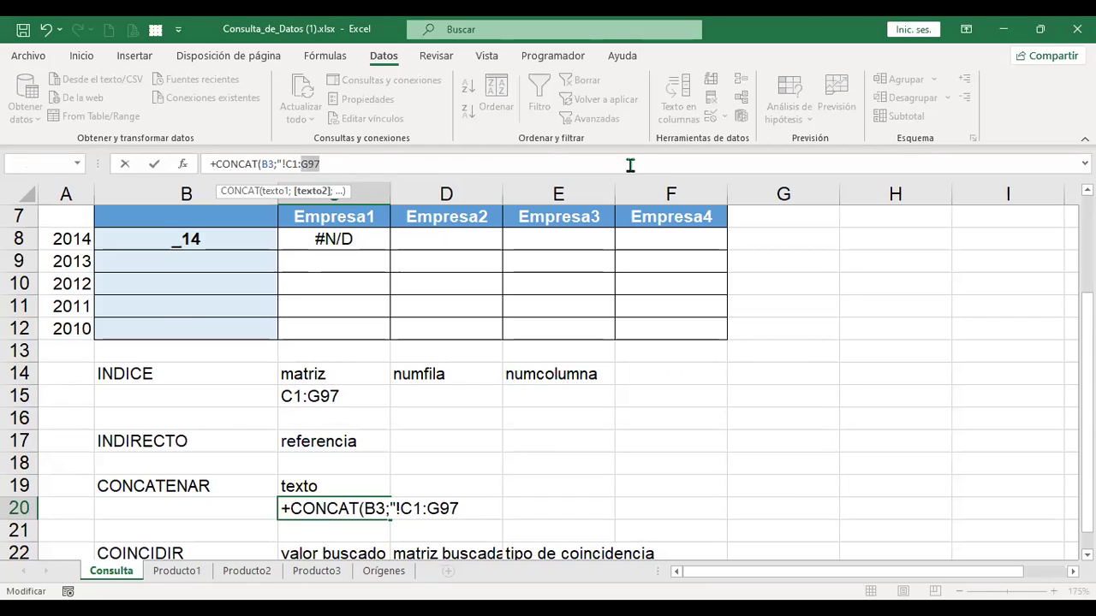
{"action": "type", "text": ")"}
{"action": "key", "text": "Left"}
{"action": "type", "text": "\""}
{"action": "key", "text": "Return"}
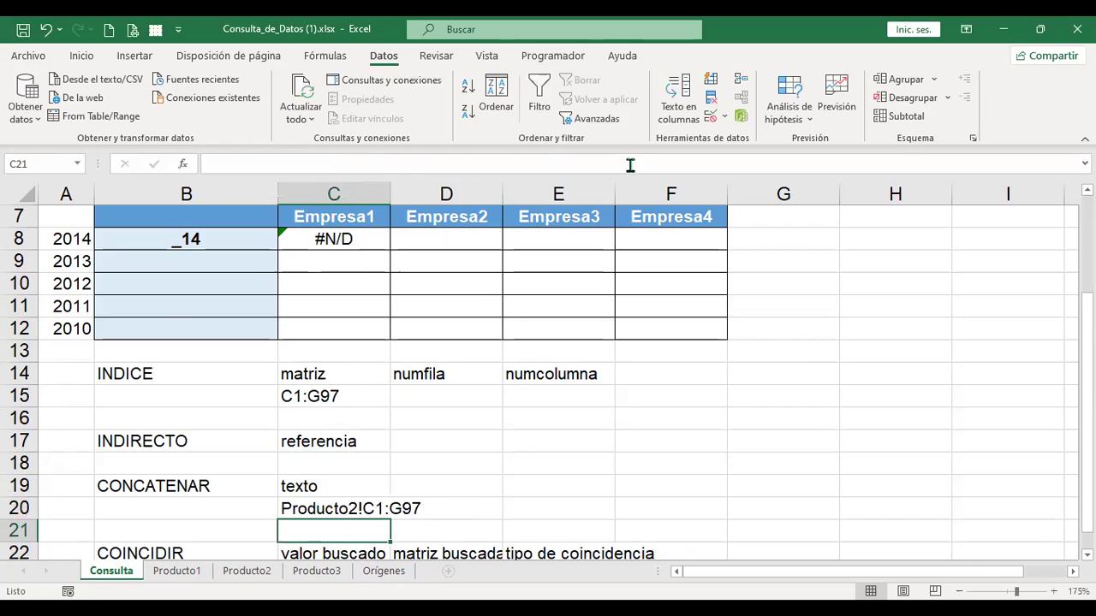
Inspect the CONCAT formula in C20, and test it by choosing Producto3 from the product list in B3.
{"action": "scroll", "coordinate": [644, 324], "scroll_direction": "down", "scroll_amount": 1}
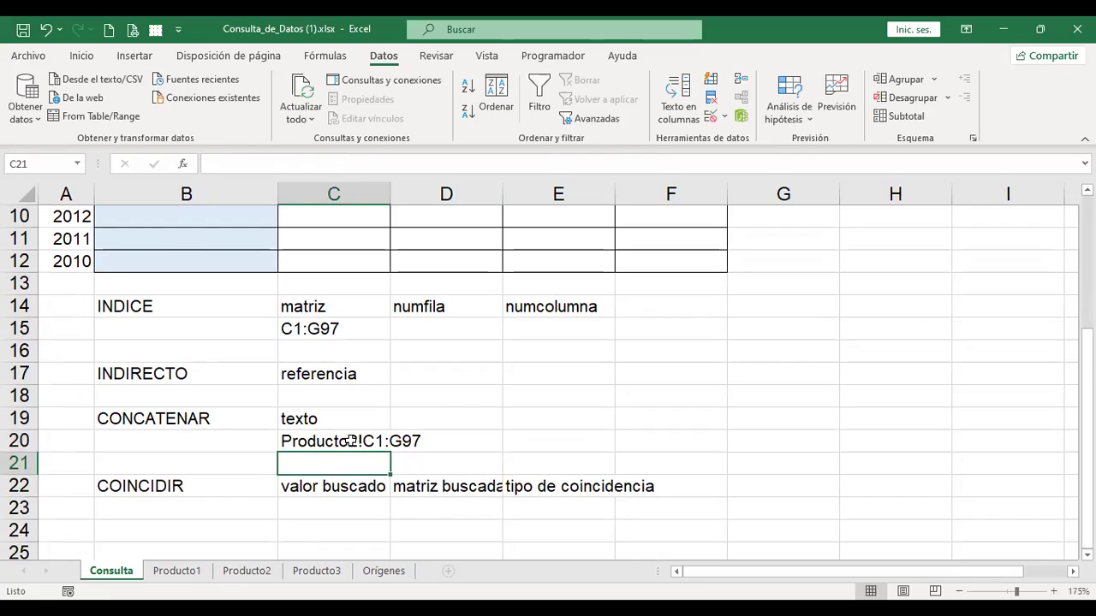
{"action": "left_click", "coordinate": [349, 441]}
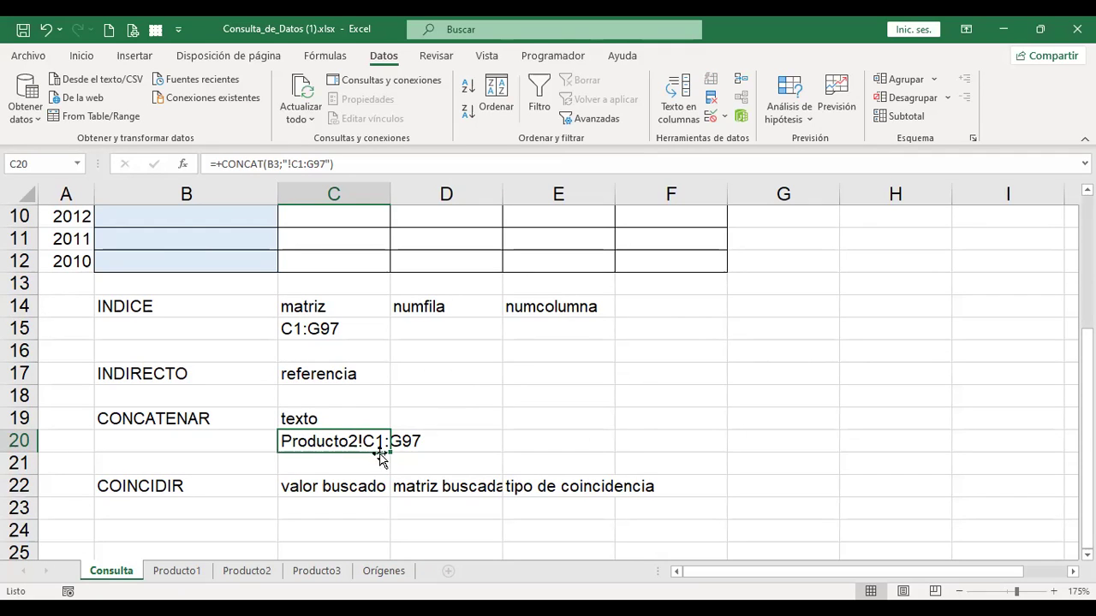
{"action": "scroll", "coordinate": [431, 448], "scroll_direction": "up", "scroll_amount": 3}
{"action": "left_click", "coordinate": [307, 262]}
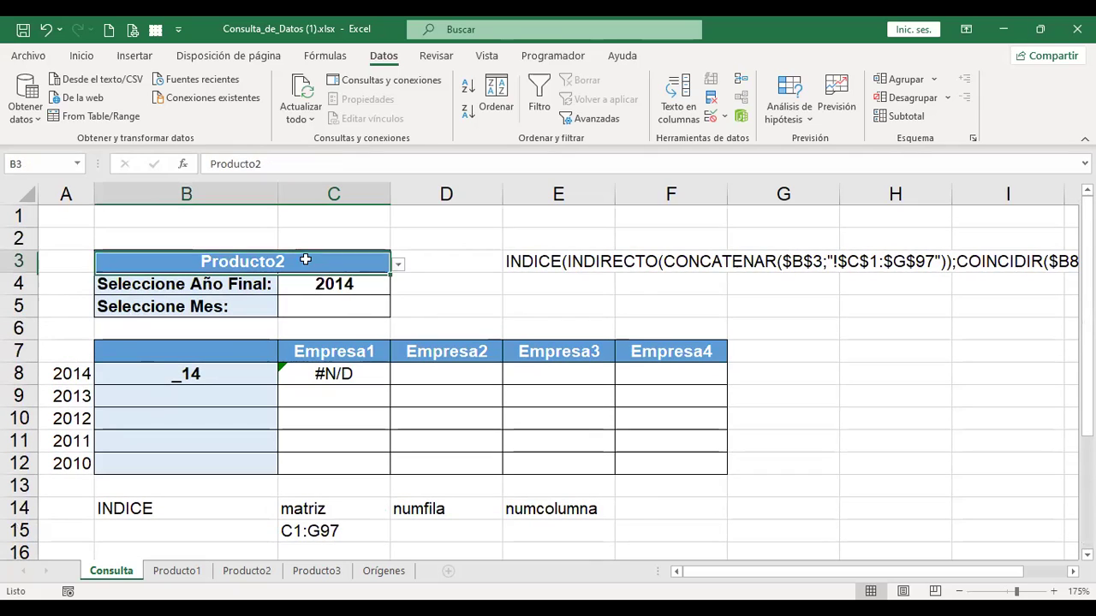
{"action": "left_click", "coordinate": [400, 266]}
{"action": "left_click", "coordinate": [203, 318]}
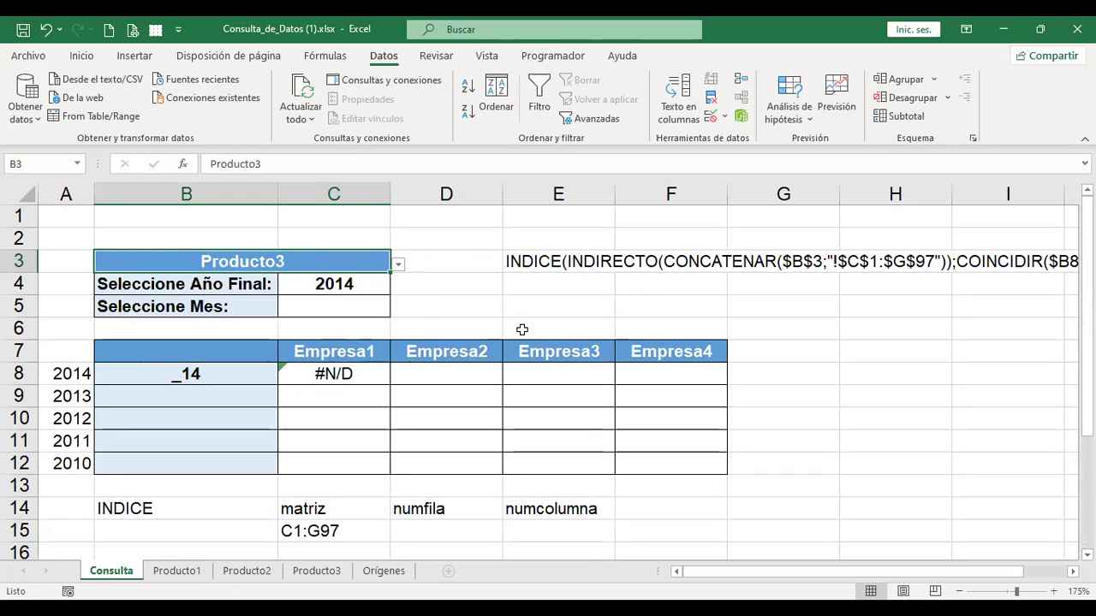
{"action": "scroll", "coordinate": [543, 326], "scroll_direction": "down", "scroll_amount": 4}
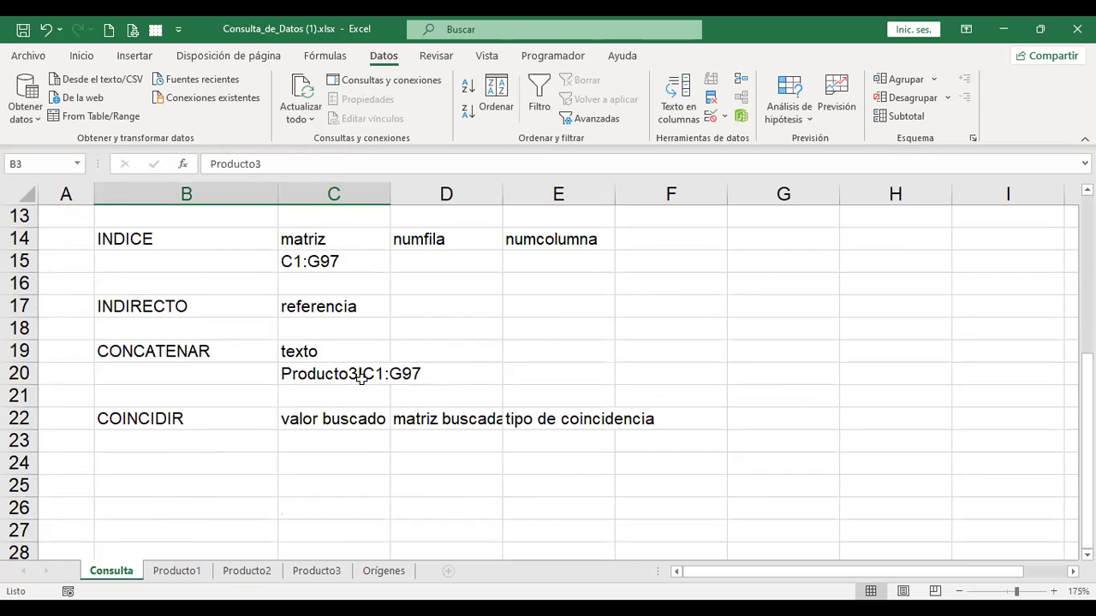
Choose Producto1 from the product list in B3, and compare the concatenated text in C20 with INDIRECTO's referencia argument.
{"action": "scroll", "coordinate": [430, 374], "scroll_direction": "up", "scroll_amount": 4}
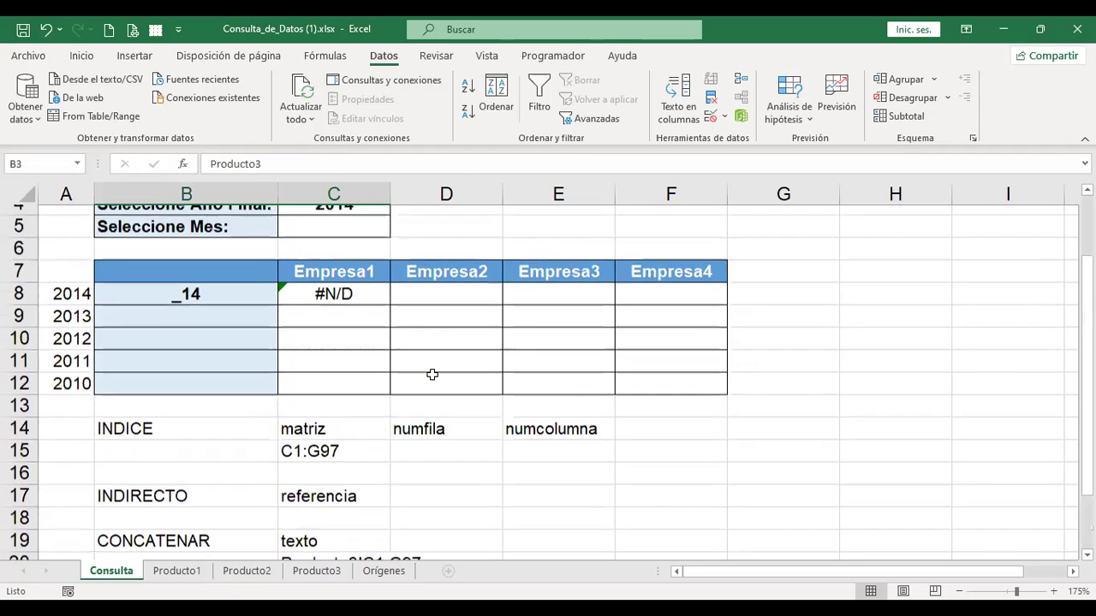
{"action": "left_click", "coordinate": [399, 265]}
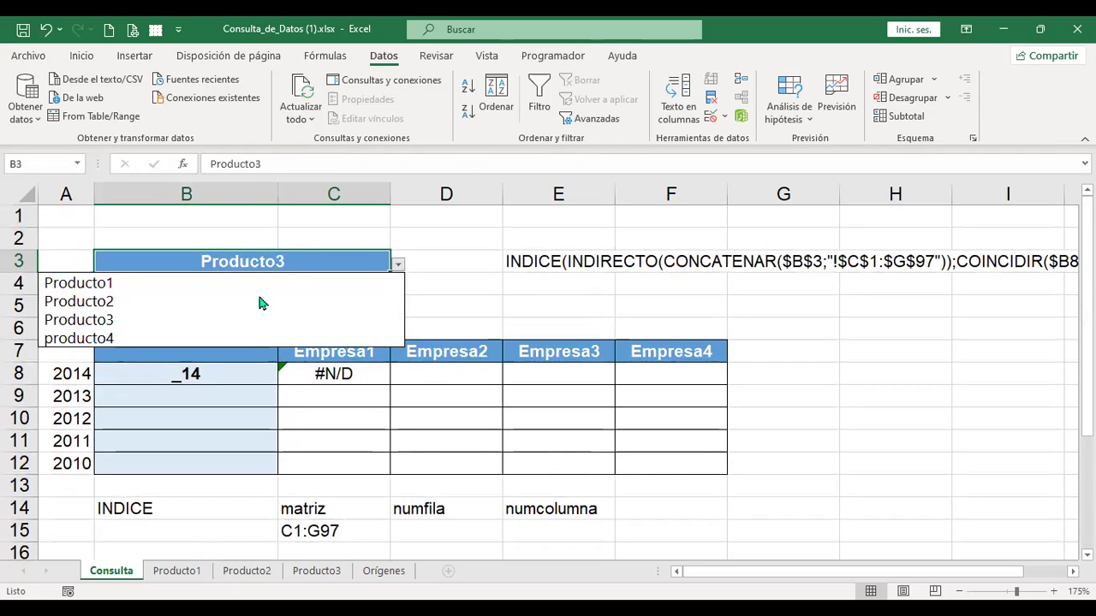
{"action": "left_click", "coordinate": [261, 289]}
{"action": "scroll", "coordinate": [494, 362], "scroll_direction": "down", "scroll_amount": 5}
{"action": "scroll", "coordinate": [368, 372], "scroll_direction": "up", "scroll_amount": 2}
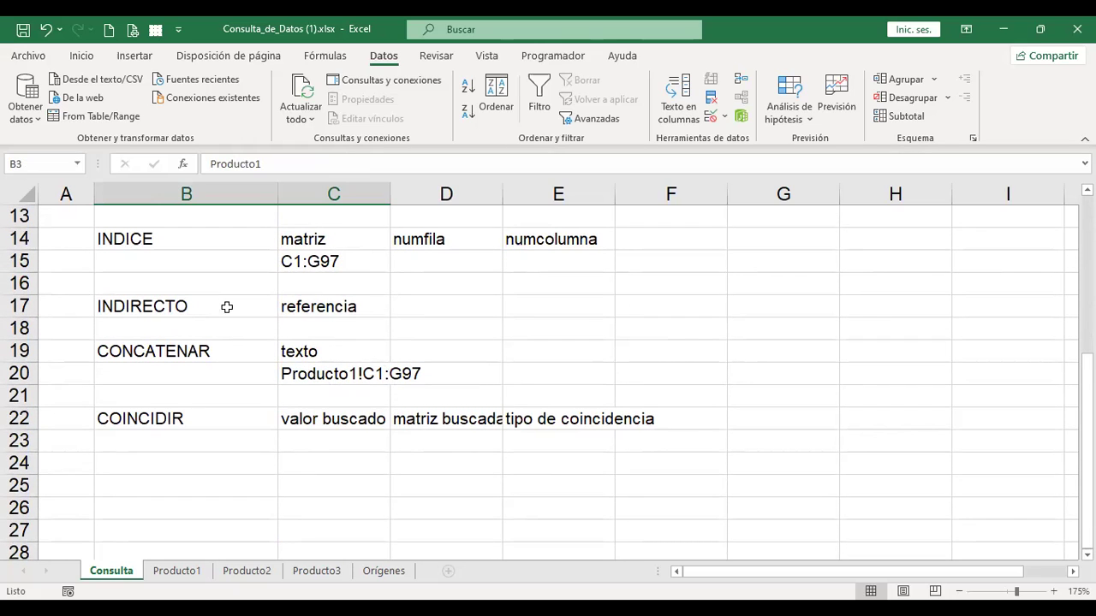
{"action": "left_click", "coordinate": [319, 299]}
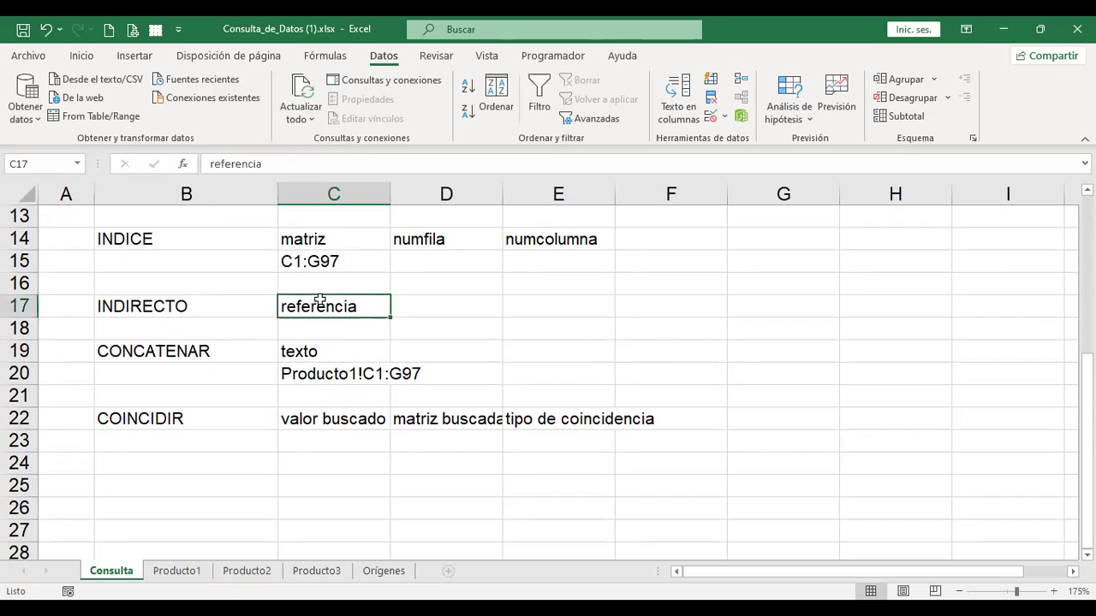
{"action": "left_click", "coordinate": [336, 374]}
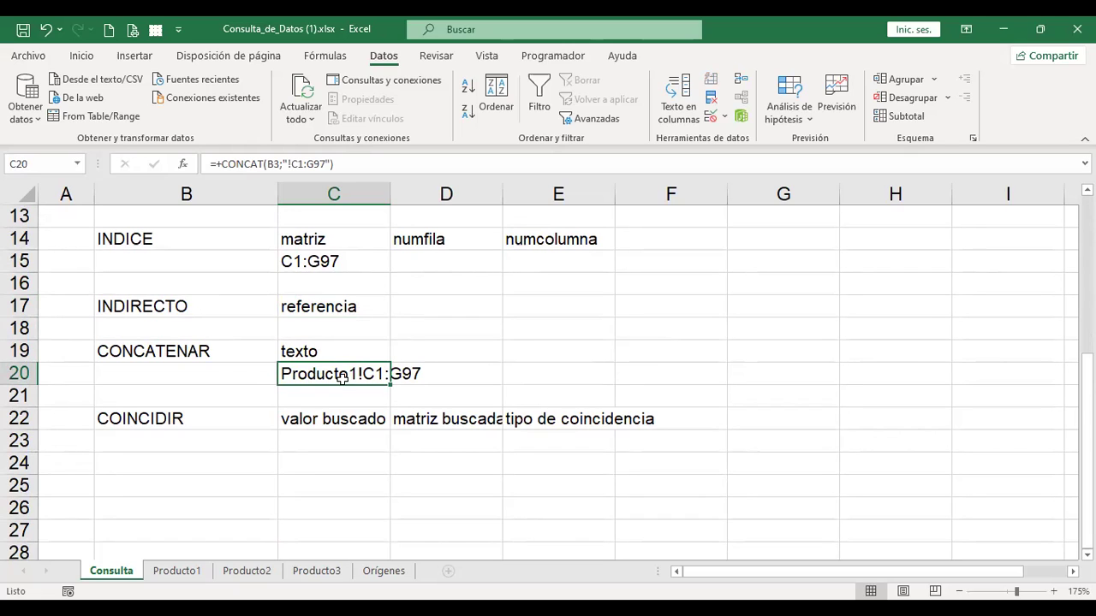
Start a COINCIDIR formula in C23 with B8 as the valor_buscado, followed by a semicolon.
{"action": "left_click", "coordinate": [343, 441]}
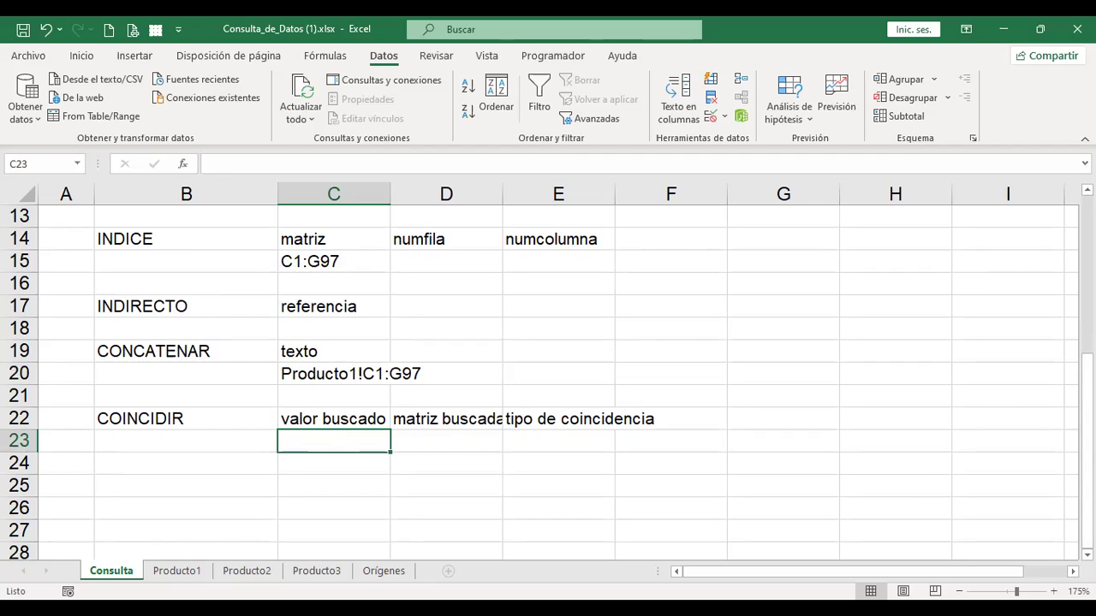
{"action": "type", "text": "+coin"}
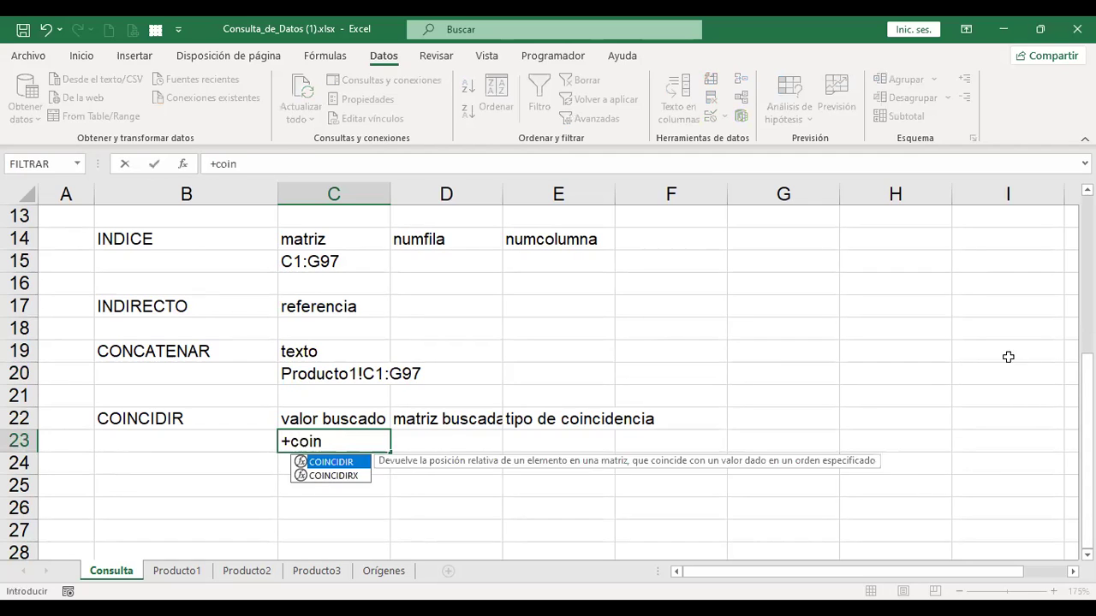
{"action": "double_click", "coordinate": [339, 462]}
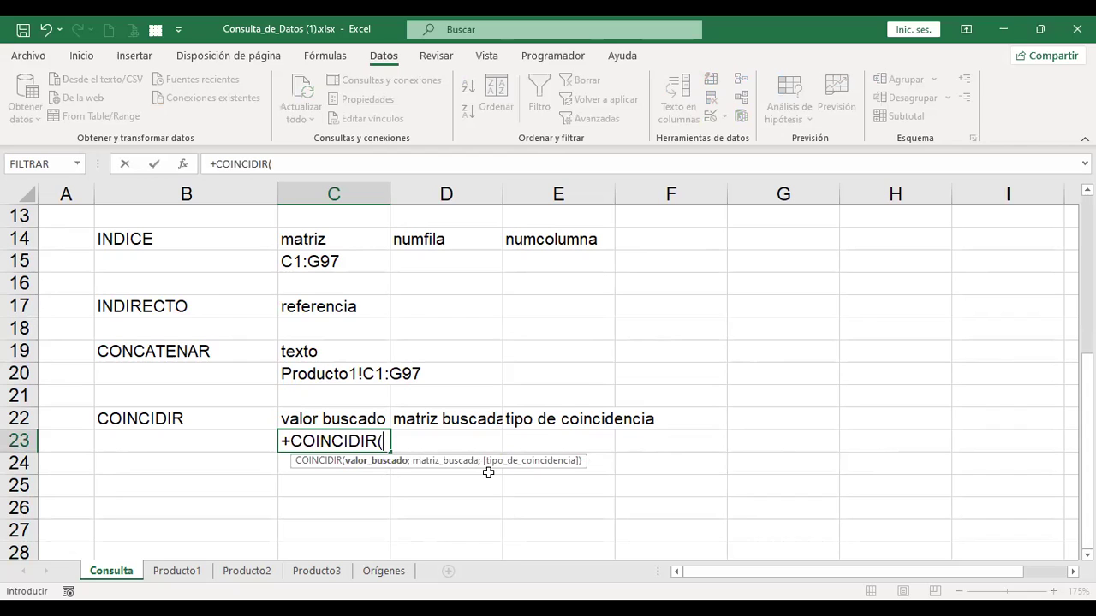
{"action": "scroll", "coordinate": [493, 382], "scroll_direction": "up", "scroll_amount": 1}
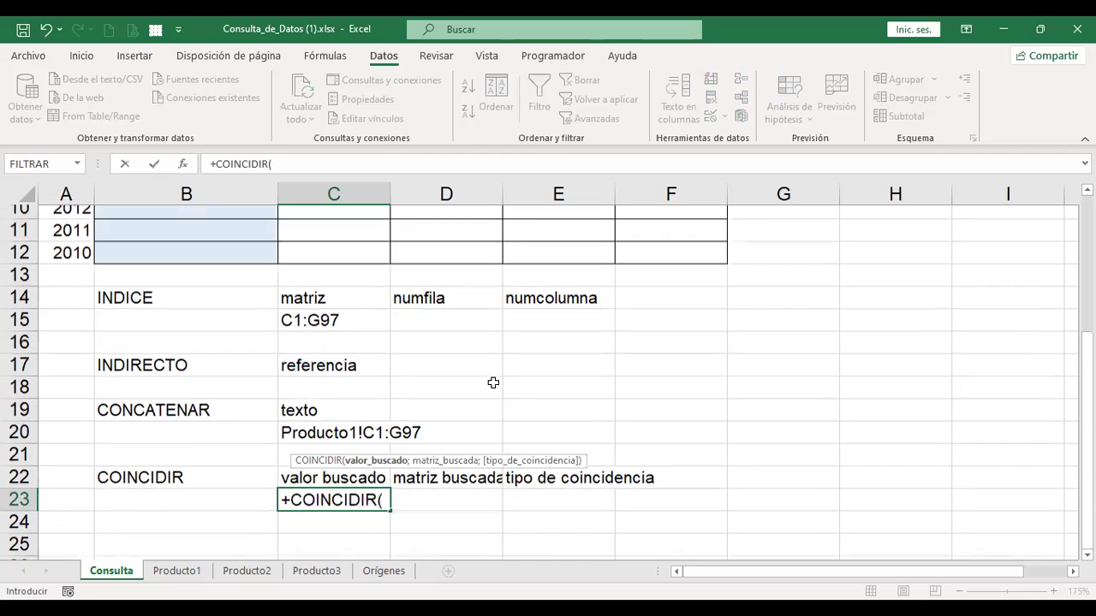
{"action": "scroll", "coordinate": [493, 382], "scroll_direction": "up", "scroll_amount": 1}
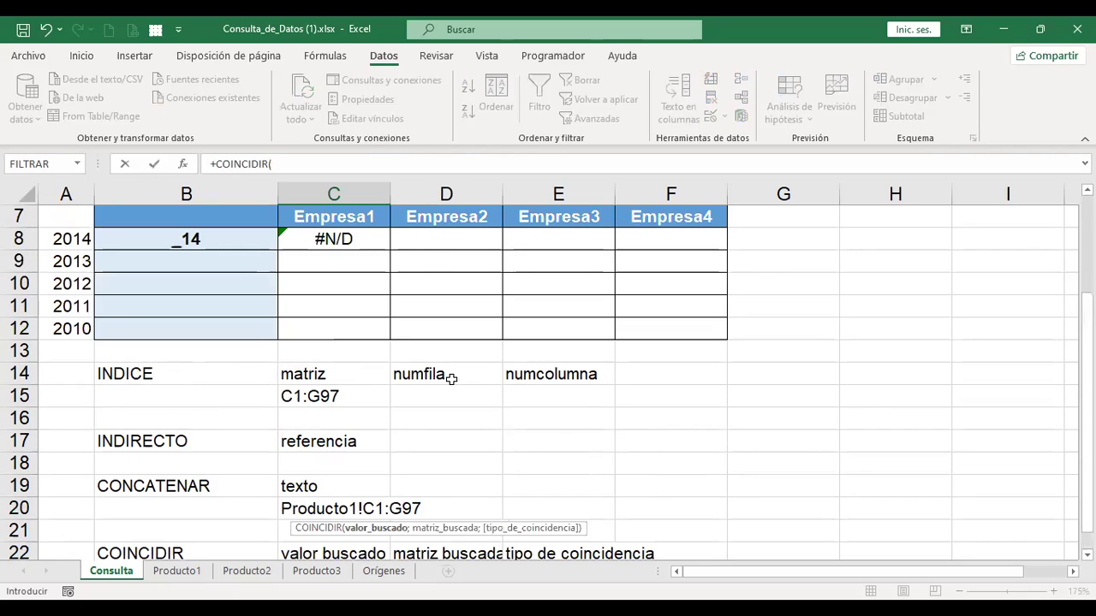
{"action": "left_click", "coordinate": [193, 240]}
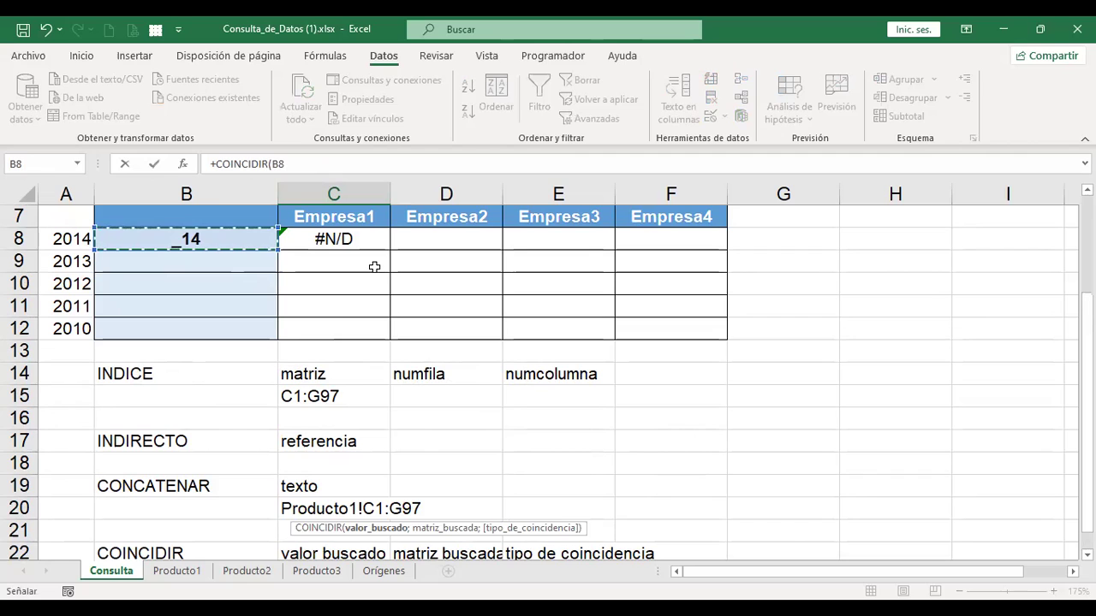
{"action": "key", "text": "F2"}
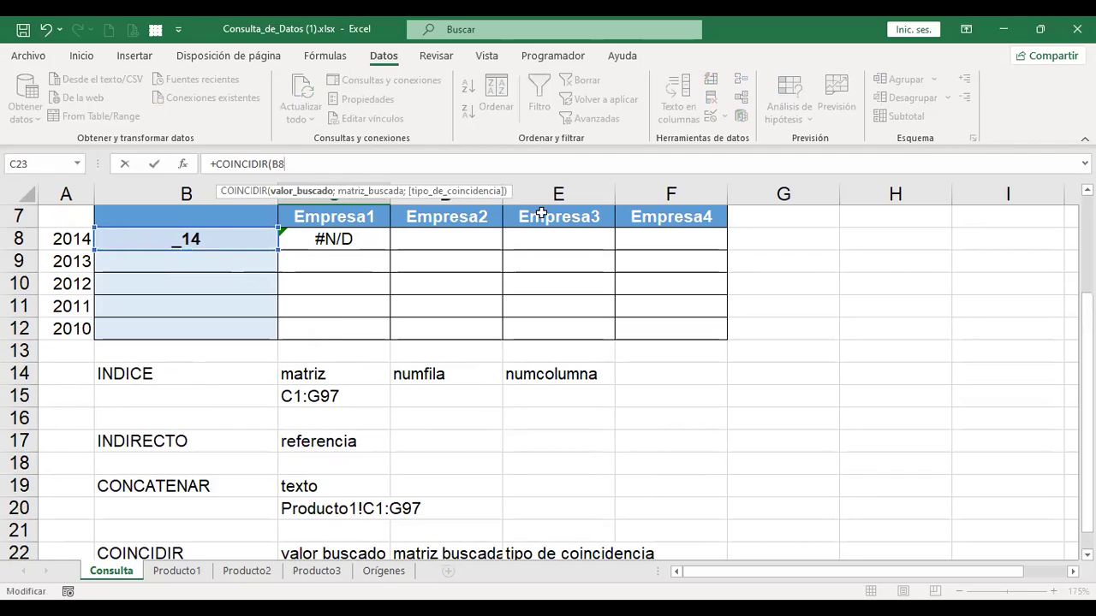
{"action": "type", "text": ";"}
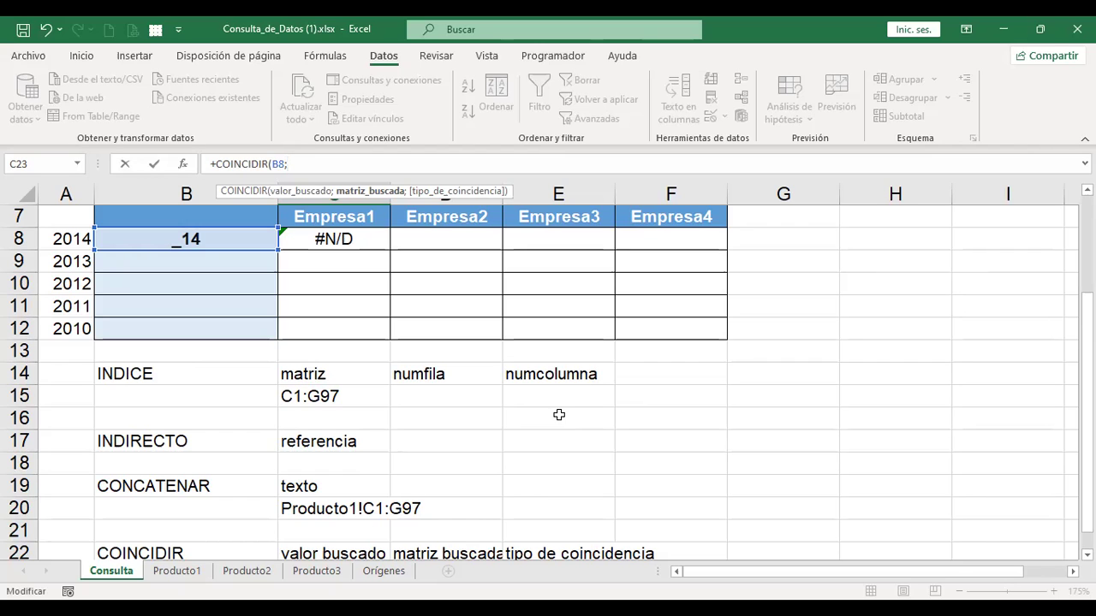
Review B8 against COINCIDIR's arguments, and try to reference the Producto1 sheet for matriz_buscada.
{"action": "scroll", "coordinate": [558, 415], "scroll_direction": "down", "scroll_amount": 1}
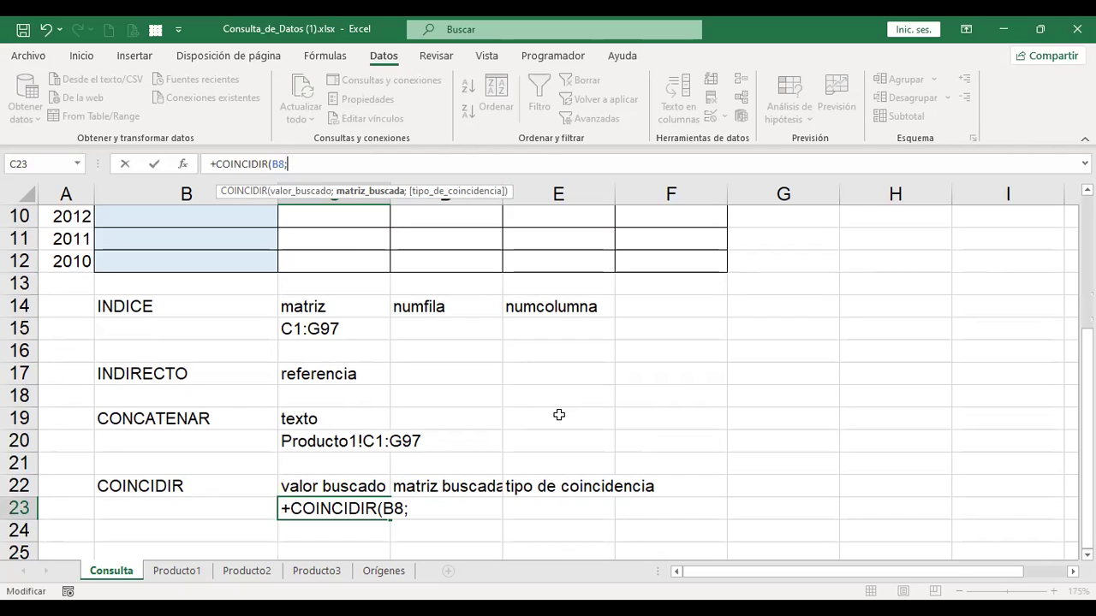
{"action": "scroll", "coordinate": [558, 416], "scroll_direction": "up", "scroll_amount": 2}
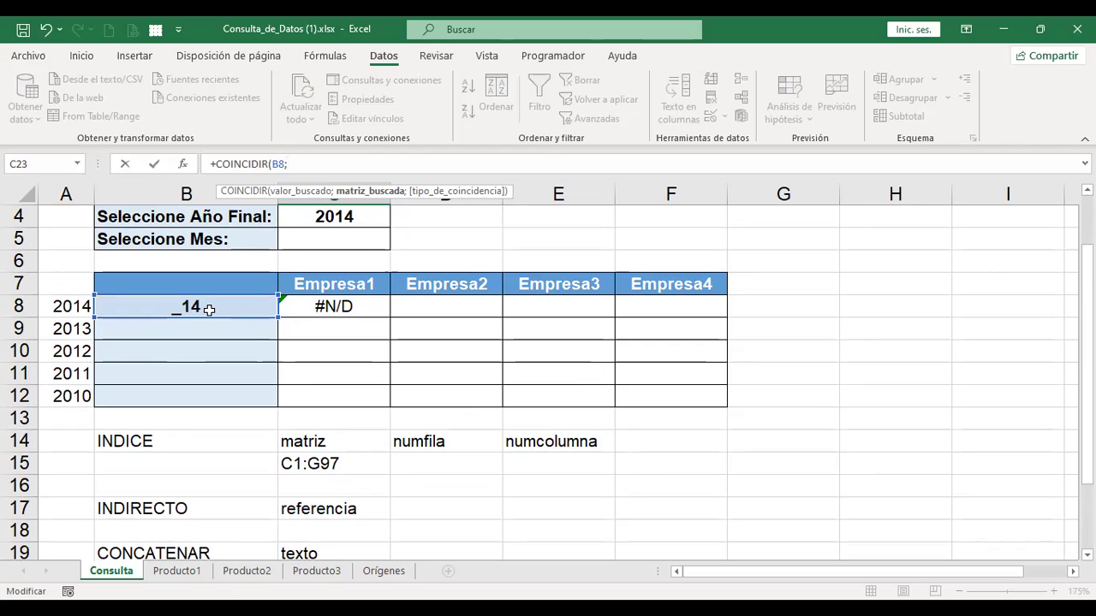
{"action": "scroll", "coordinate": [201, 508], "scroll_direction": "down", "scroll_amount": 3}
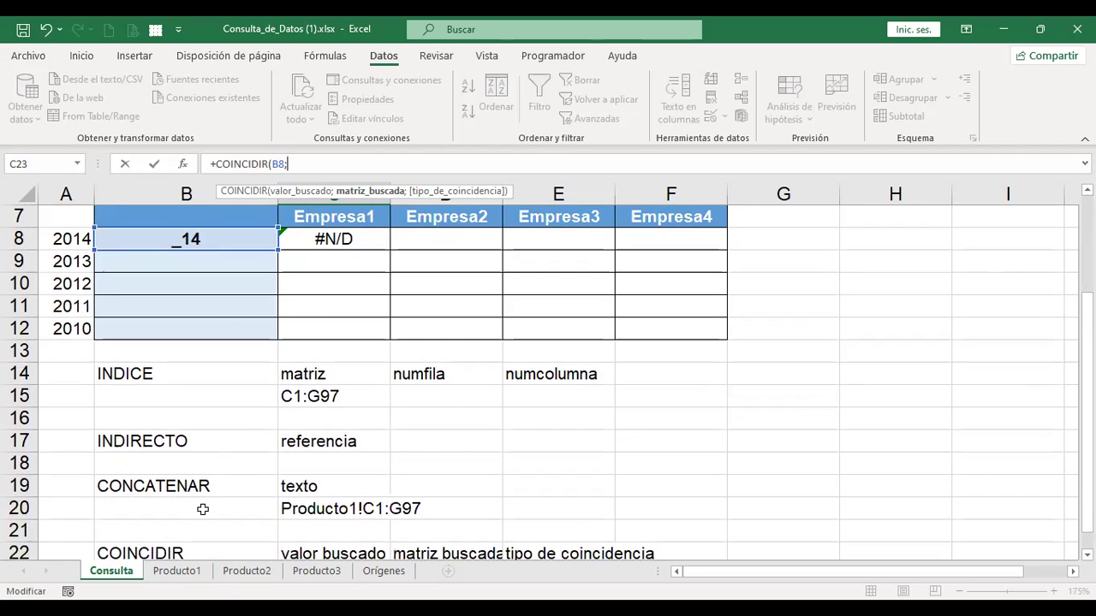
{"action": "left_click", "coordinate": [177, 571]}
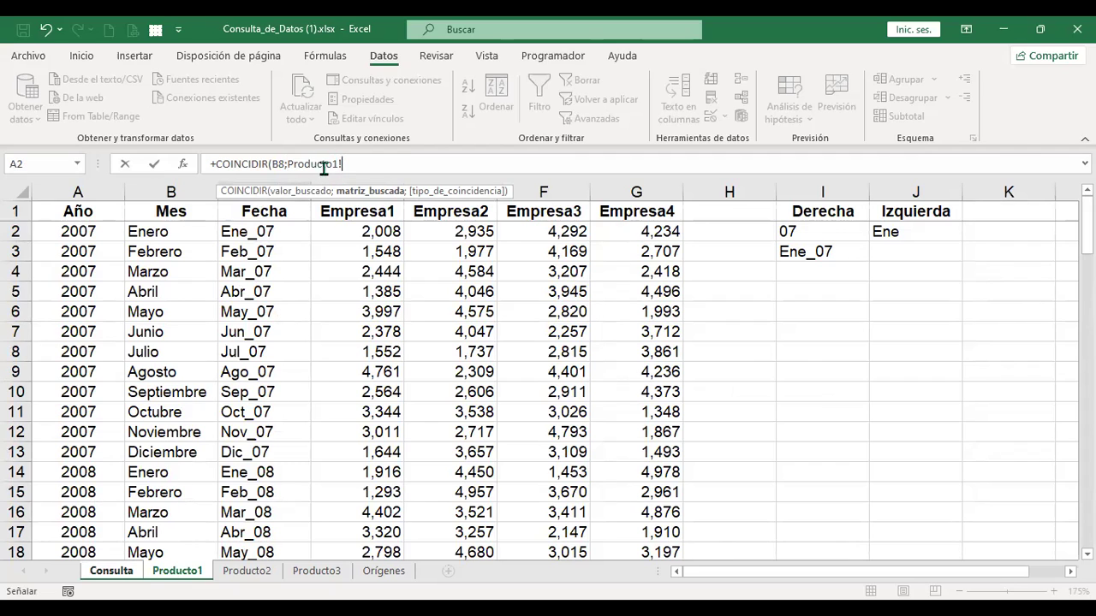
{"action": "left_click", "coordinate": [124, 578]}
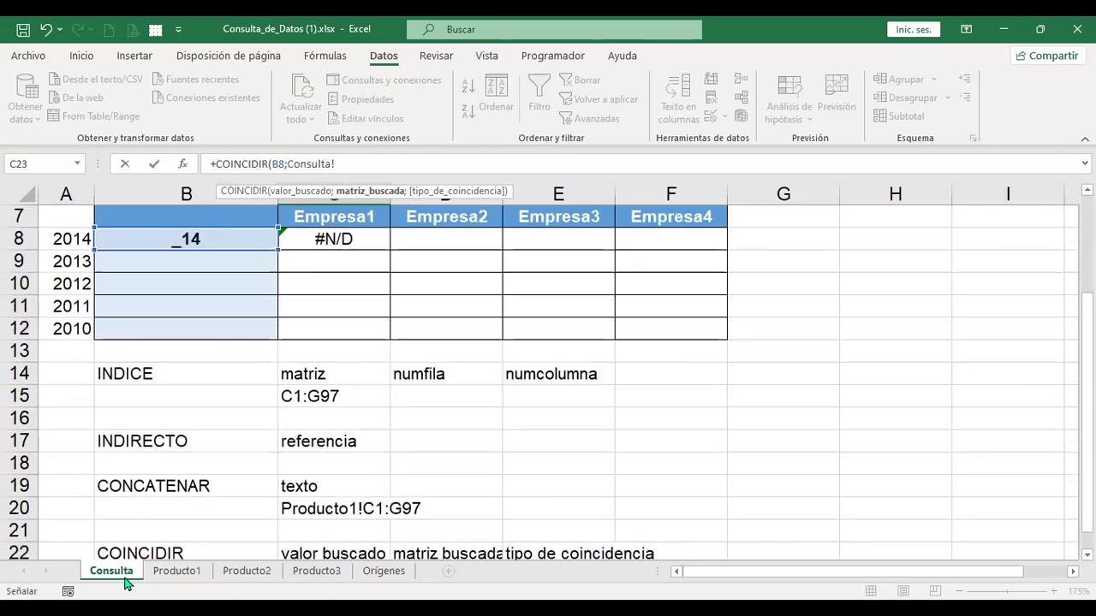
{"action": "left_click", "coordinate": [278, 162]}
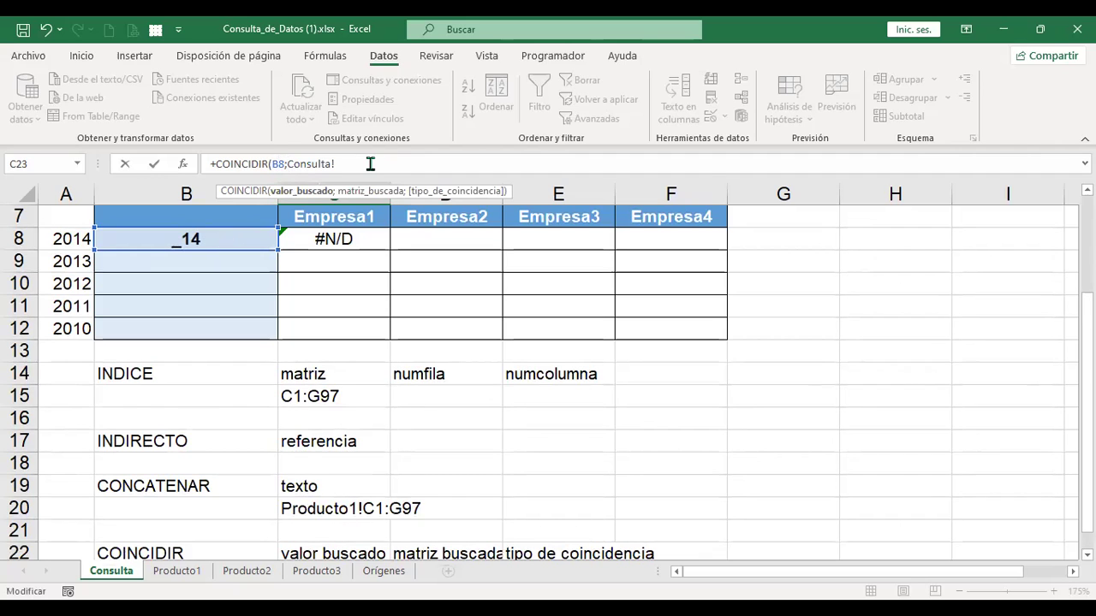
{"action": "left_click", "coordinate": [196, 572]}
{"action": "left_click", "coordinate": [553, 365]}
Set COINCIDIR's matriz_buscada to the Fecha column C1:C97 on the Producto1 sheet.
{"action": "left_click", "coordinate": [178, 572]}
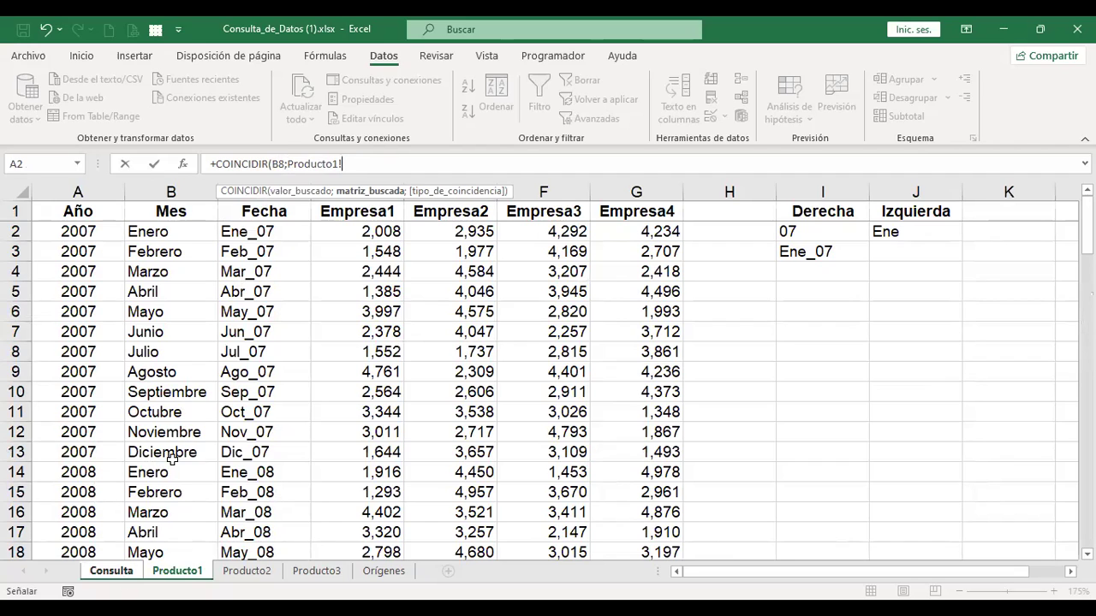
{"action": "left_click", "coordinate": [269, 209]}
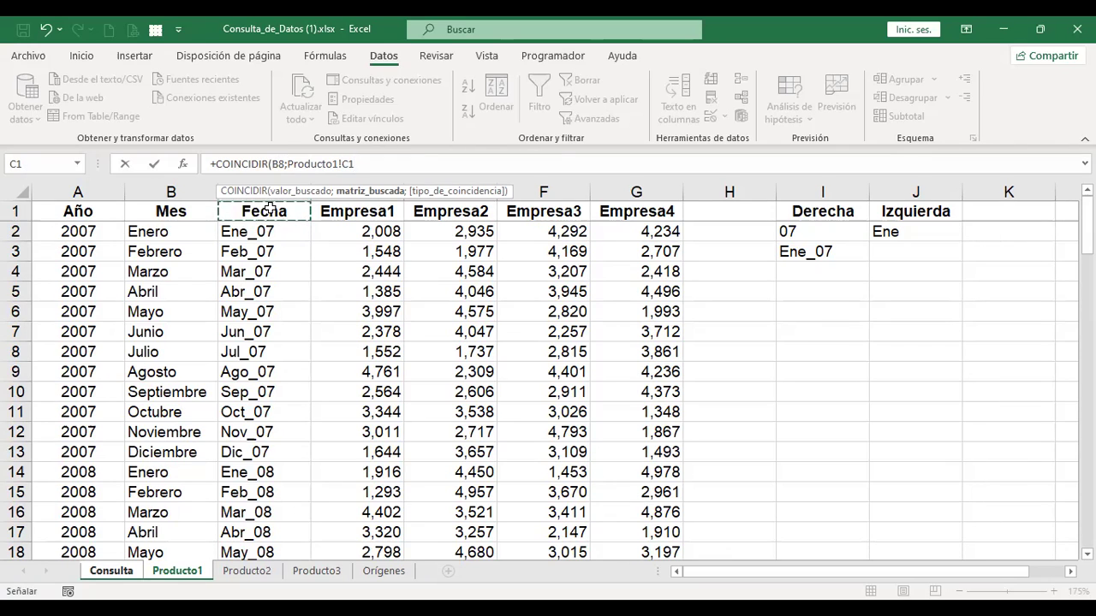
{"action": "key", "text": "shift+Down"}
{"action": "key", "text": "ctrl+shift+Down"}
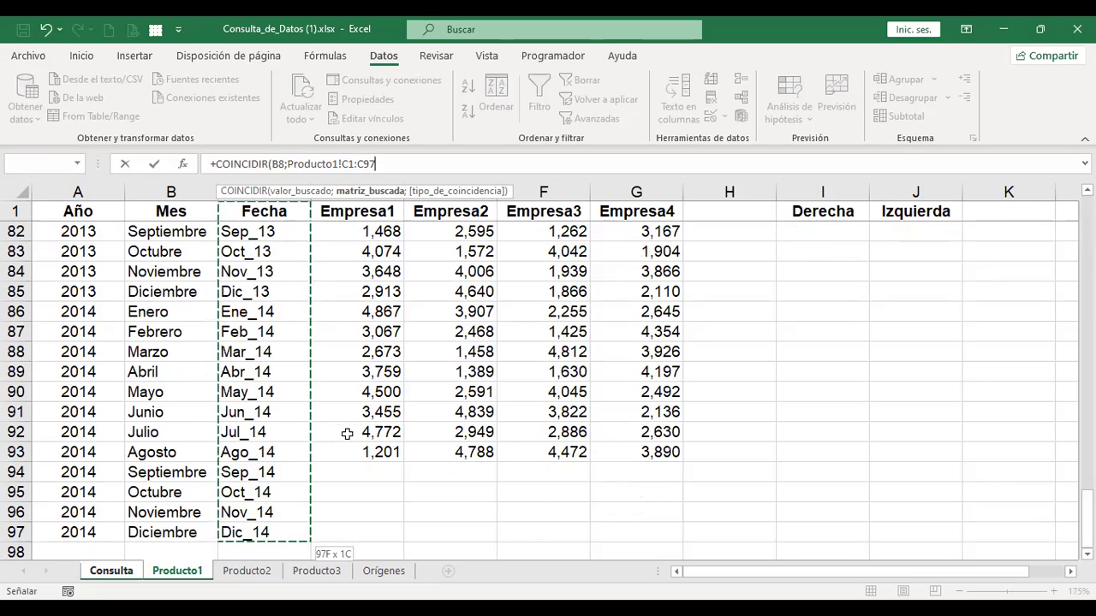
{"action": "scroll", "coordinate": [292, 470], "scroll_direction": "down", "scroll_amount": 1}
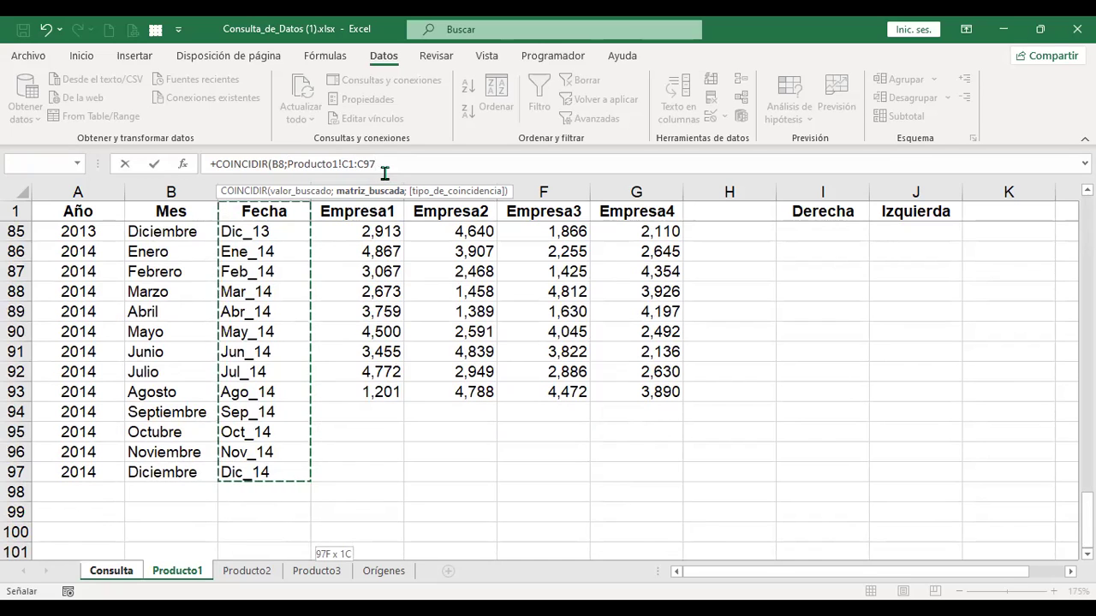
Back on the Consulta sheet, remove the sheet name from the matriz_buscada reference, and discard the unfinished COINCIDIR formula in C23.
{"action": "left_click", "coordinate": [128, 572]}
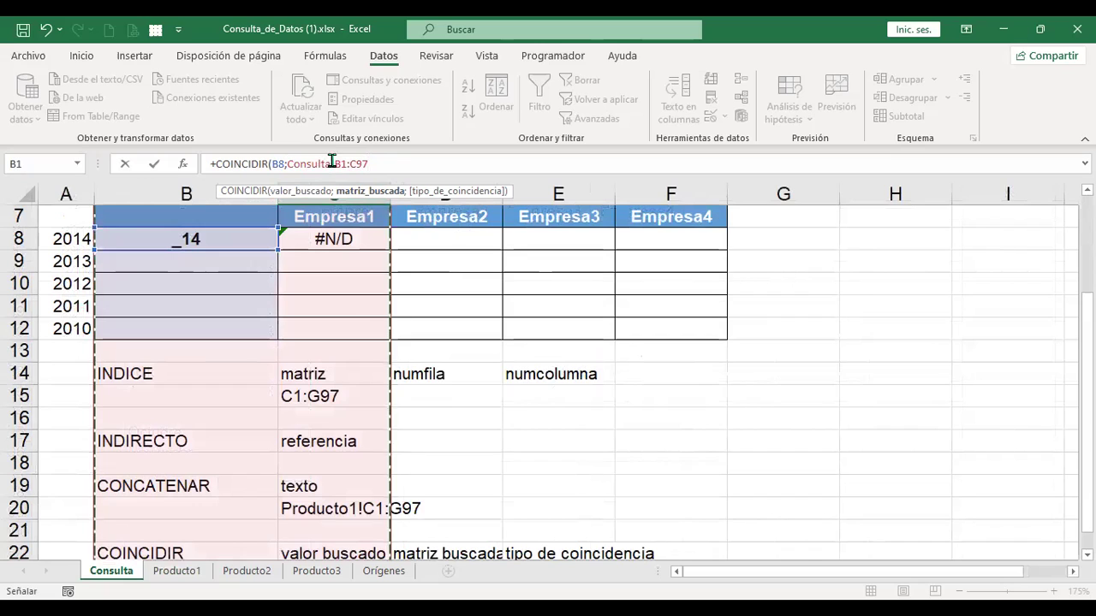
{"action": "left_click", "coordinate": [369, 162]}
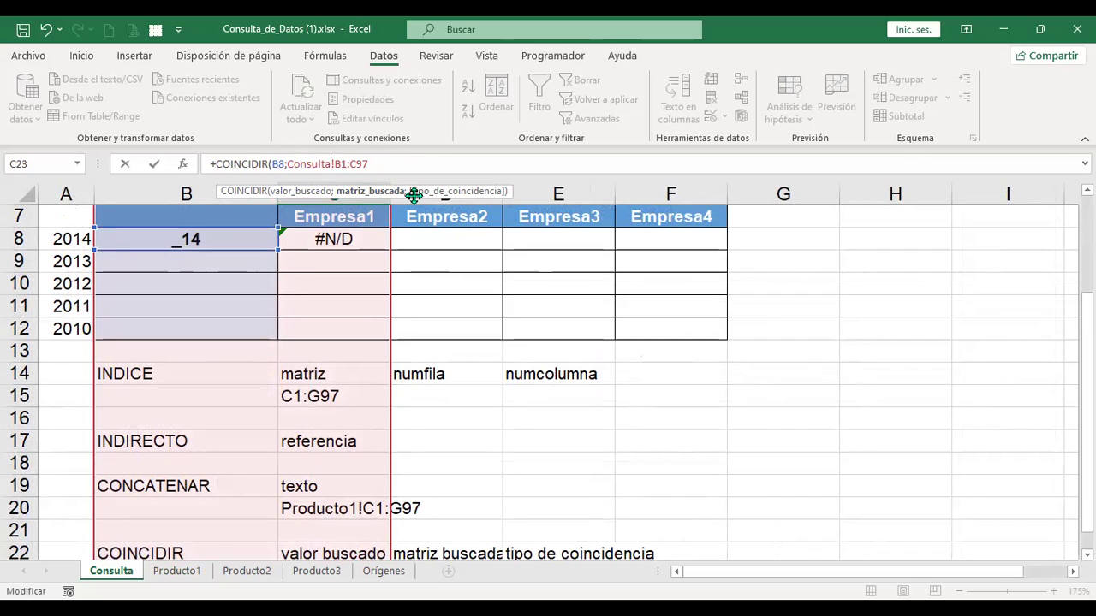
{"action": "key", "text": "BackSpace"}
{"action": "key", "text": "BackSpace"}
{"action": "key", "text": "BackSpace"}
{"action": "key", "text": "BackSpace"}
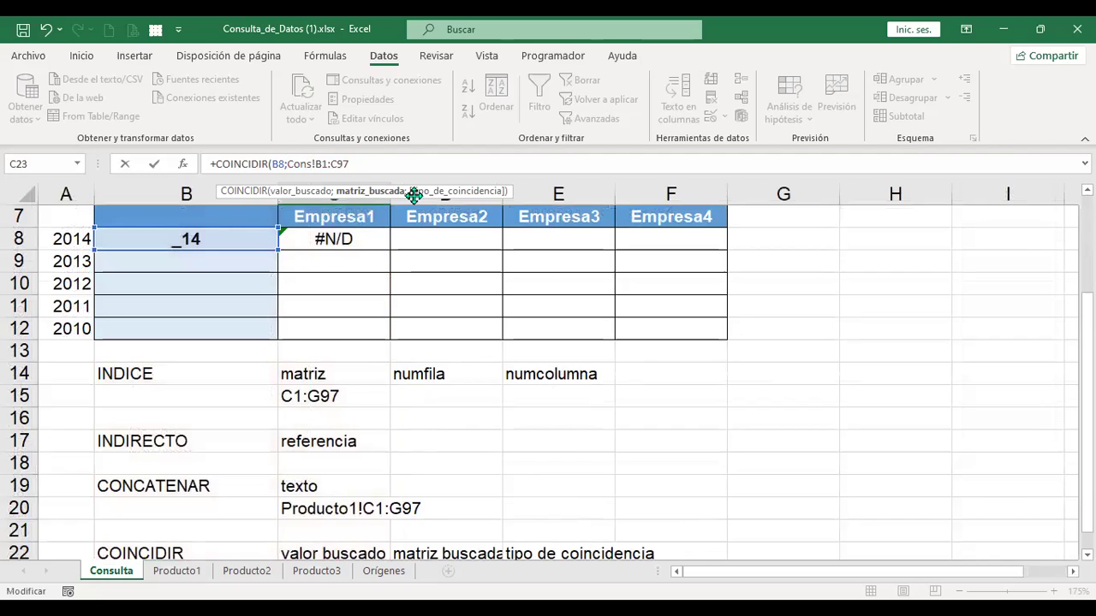
{"action": "key", "text": "BackSpace"}
{"action": "key", "text": "BackSpace"}
{"action": "key", "text": "BackSpace"}
{"action": "key", "text": "BackSpace"}
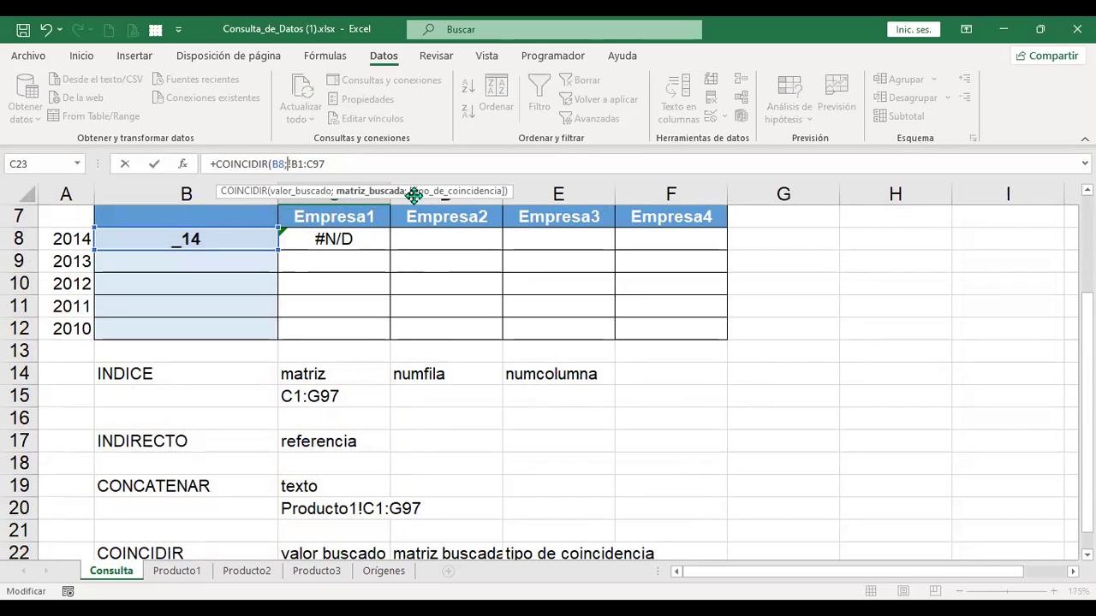
{"action": "key", "text": "Escape"}
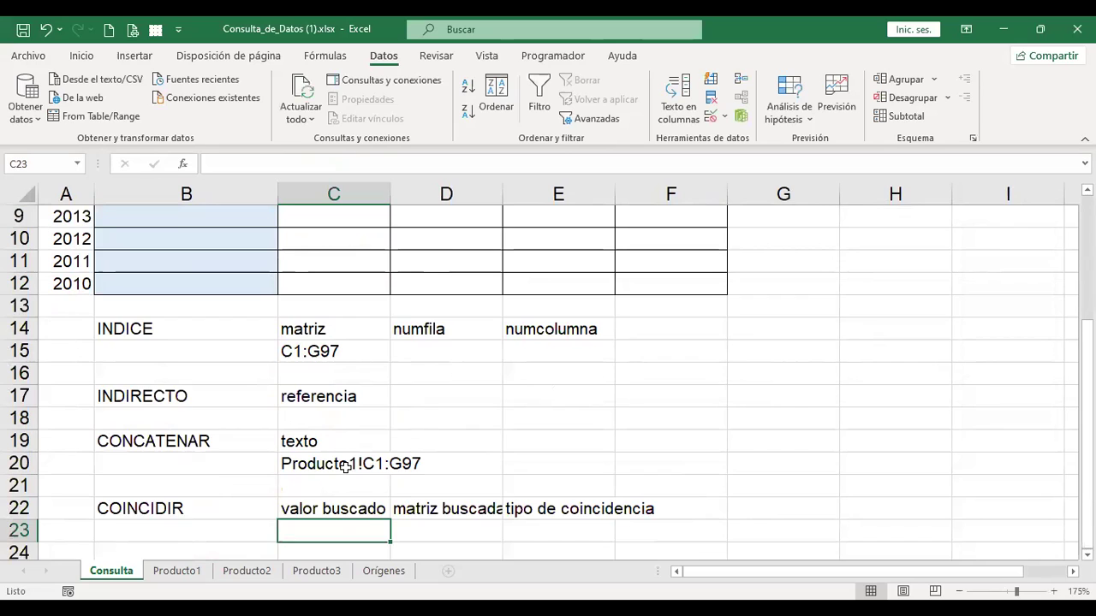
Highlight the CONCAT(B3;"!C1:G97") part of C20's formula, and close the formula with its content kept.
{"action": "scroll", "coordinate": [345, 466], "scroll_direction": "down", "scroll_amount": 1}
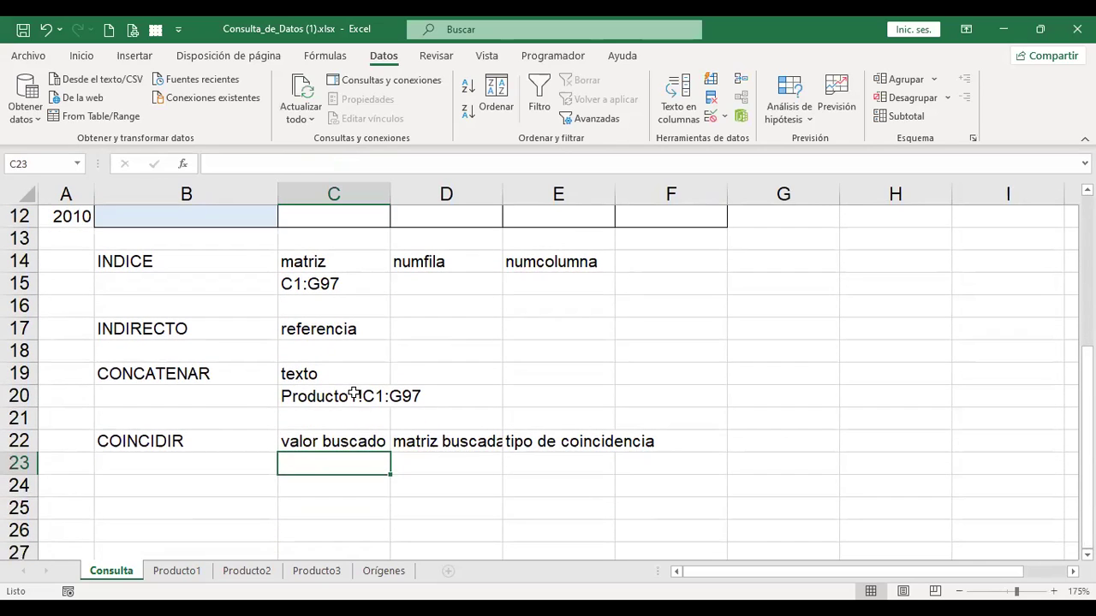
{"action": "left_click", "coordinate": [355, 393]}
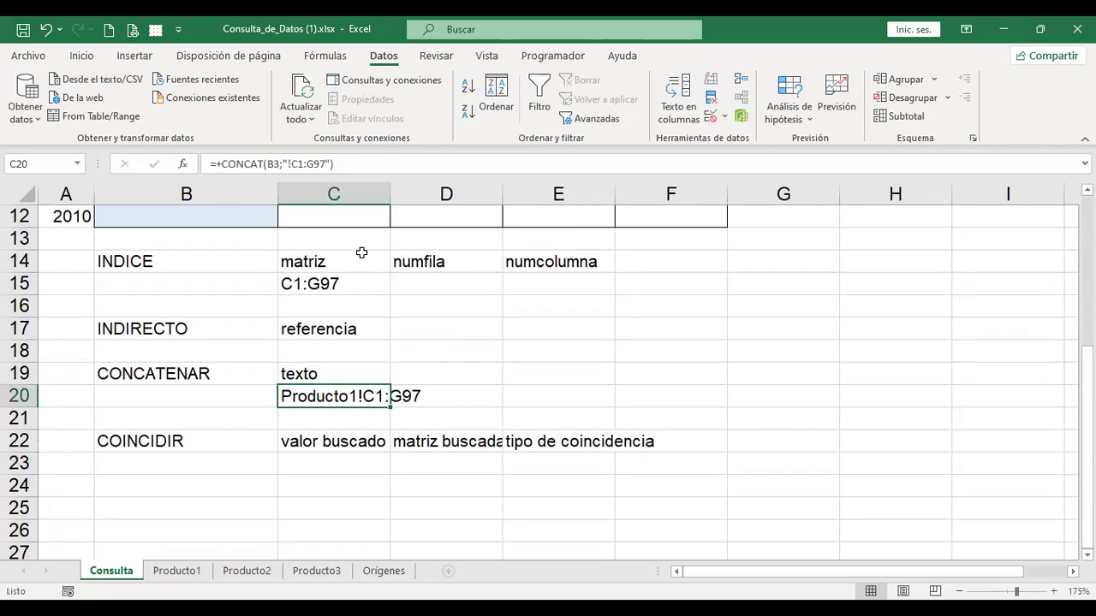
{"action": "left_click", "coordinate": [354, 164]}
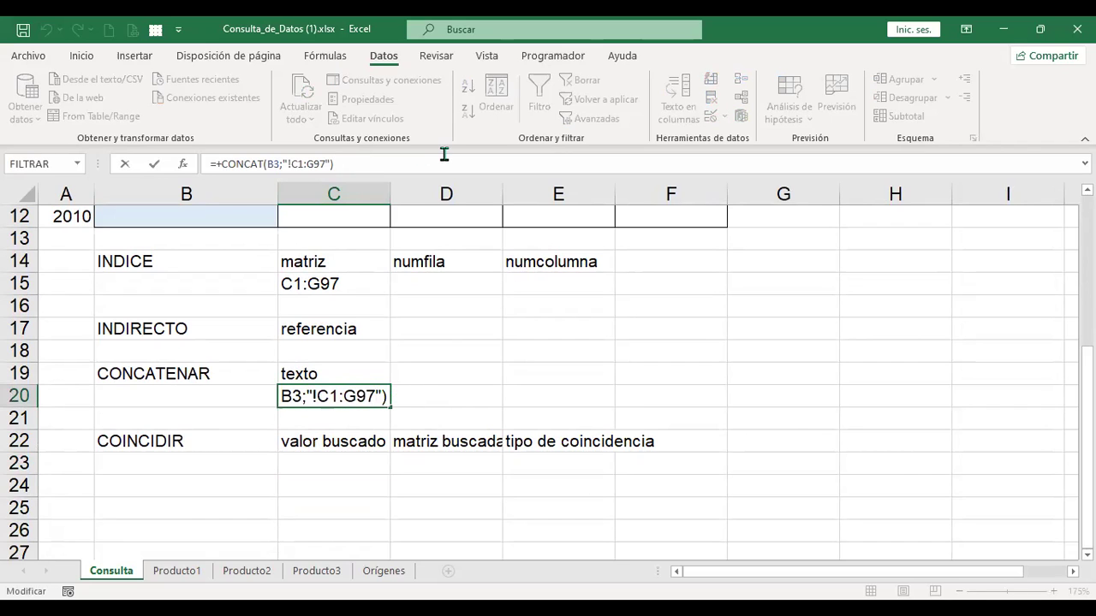
{"action": "key", "text": "shift+Left"}
{"action": "key", "text": "shift+Left"}
{"action": "key", "text": "shift+Left"}
{"action": "key", "text": "shift+Left"}
{"action": "key", "text": "shift+Left"}
{"action": "key", "text": "shift+Left"}
{"action": "key", "text": "shift+Left"}
{"action": "key", "text": "shift+Left"}
{"action": "key", "text": "shift+Left"}
{"action": "key", "text": "shift+Left"}
{"action": "key", "text": "shift+Left"}
{"action": "key", "text": "shift+Left"}
{"action": "key", "text": "shift+Left"}
{"action": "key", "text": "shift+Left"}
{"action": "key", "text": "shift+Left"}
{"action": "key", "text": "shift+Left"}
{"action": "key", "text": "shift+Left"}
{"action": "key", "text": "shift+Left"}
{"action": "key", "text": "shift+Left"}
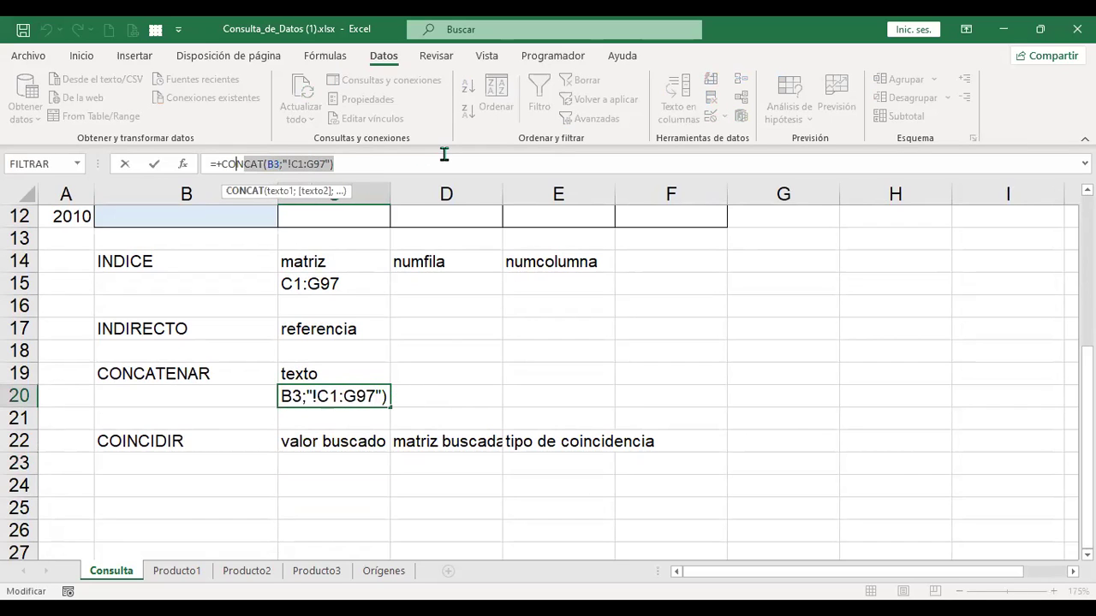
{"action": "key", "text": "shift+Left"}
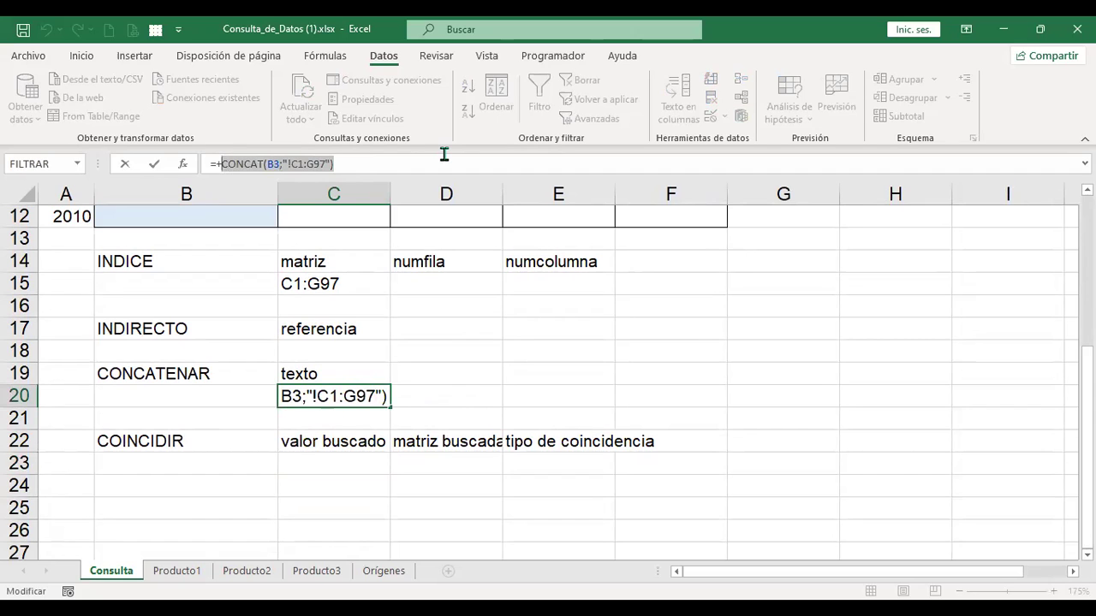
{"action": "key", "text": "Return"}
{"action": "key", "text": "Up"}
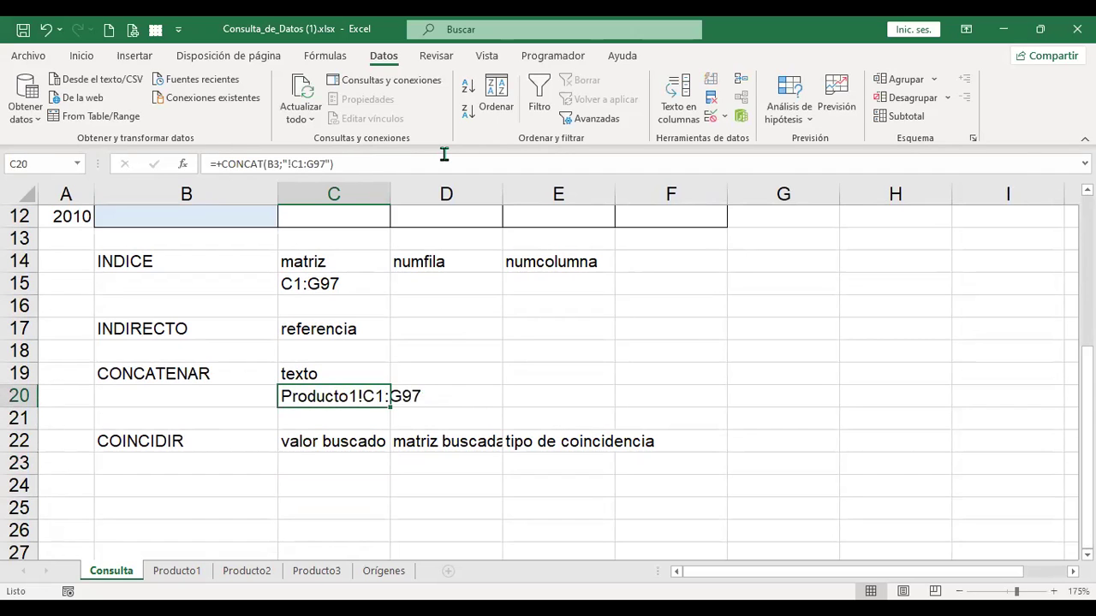
Reopen C20's formula, select the CONCAT expression without the leading =+ signs, and leave the cell.
{"action": "key", "text": "F2"}
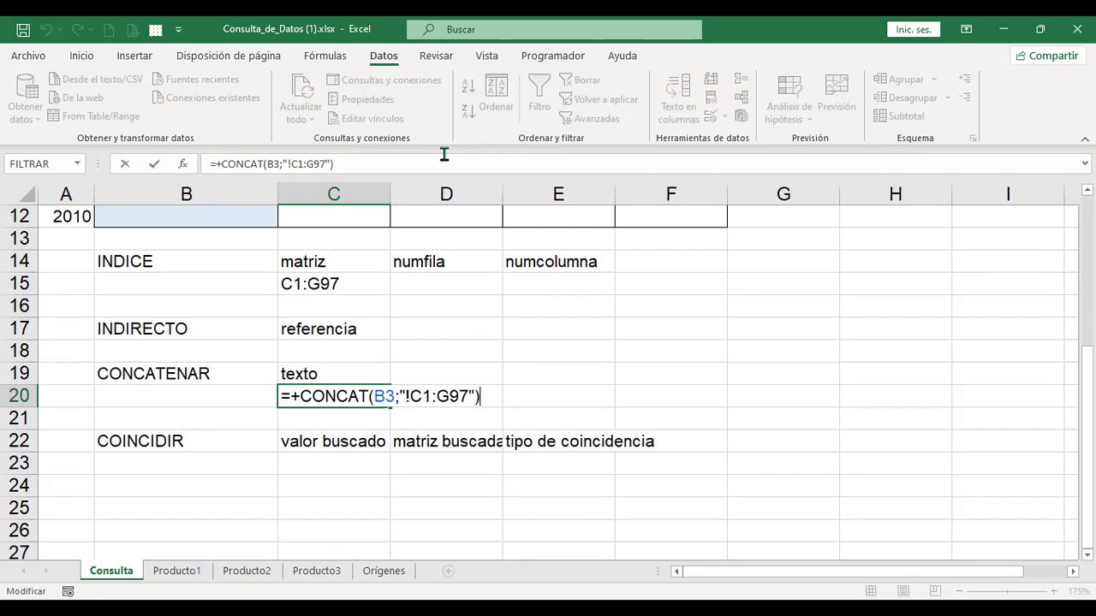
{"action": "key", "text": "shift+Left"}
{"action": "key", "text": "shift+Left"}
{"action": "key", "text": "shift+Left"}
{"action": "key", "text": "shift+Left"}
{"action": "key", "text": "shift+Left"}
{"action": "key", "text": "shift+Left"}
{"action": "key", "text": "shift+Left"}
{"action": "key", "text": "shift+Left"}
{"action": "key", "text": "shift+Left"}
{"action": "key", "text": "shift+Left"}
{"action": "key", "text": "shift+Left"}
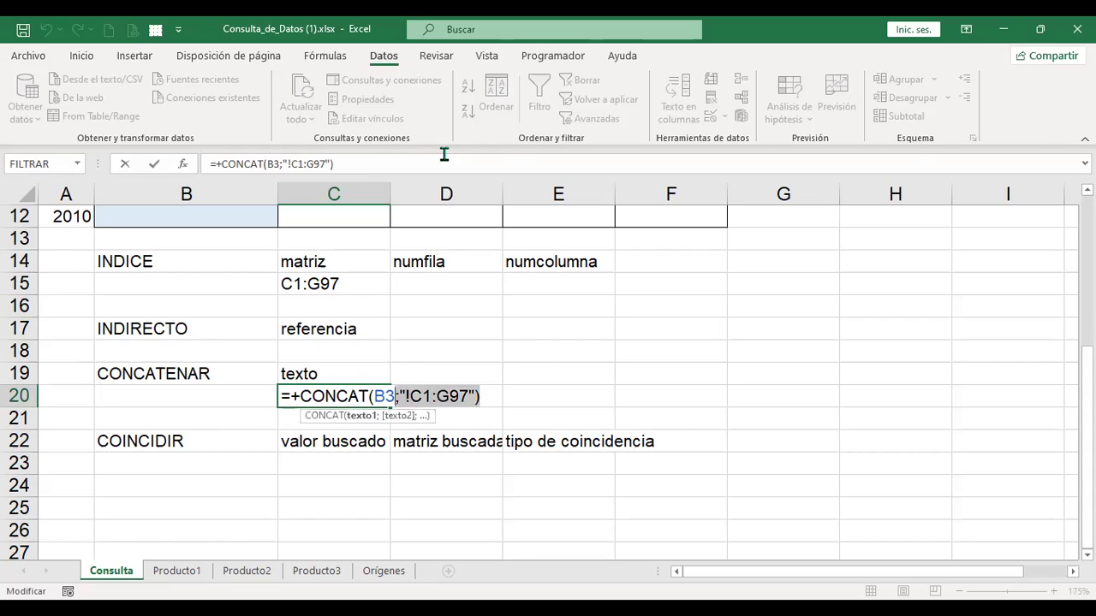
{"action": "key", "text": "shift+Left"}
{"action": "key", "text": "shift+Left"}
{"action": "key", "text": "shift+Left"}
{"action": "key", "text": "shift+Left"}
{"action": "key", "text": "shift+Left"}
{"action": "key", "text": "shift+Left"}
{"action": "key", "text": "shift+Left"}
{"action": "key", "text": "shift+Left"}
{"action": "key", "text": "shift+Left"}
{"action": "key", "text": "Return"}
Start a COINCIDIR formula in C23 with B8 as valor_buscado and CONCAT(B3;"!C1:G97") as matriz_buscada.
{"action": "key", "text": "Down"}
{"action": "key", "text": "Down"}
{"action": "type", "text": "+"}
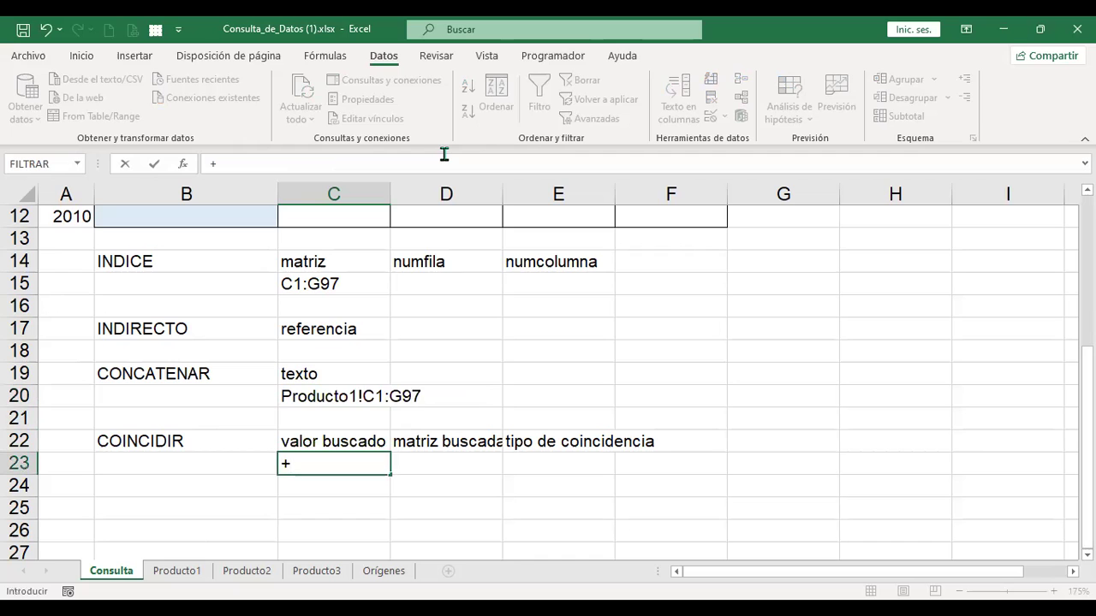
{"action": "type", "text": "coin"}
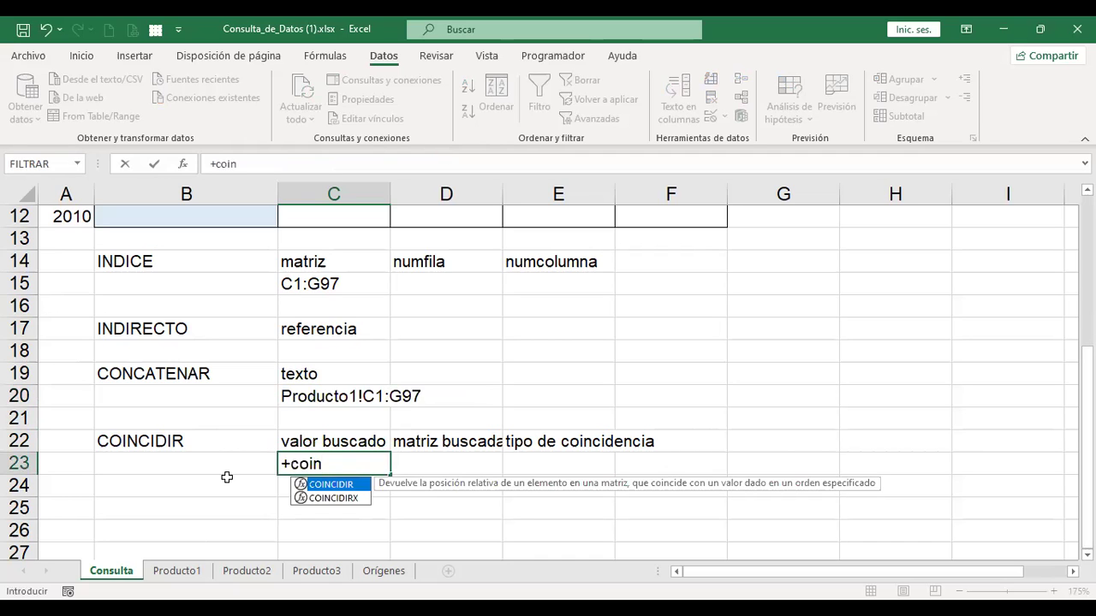
{"action": "key", "text": "Tab"}
{"action": "scroll", "coordinate": [286, 416], "scroll_direction": "up", "scroll_amount": 2}
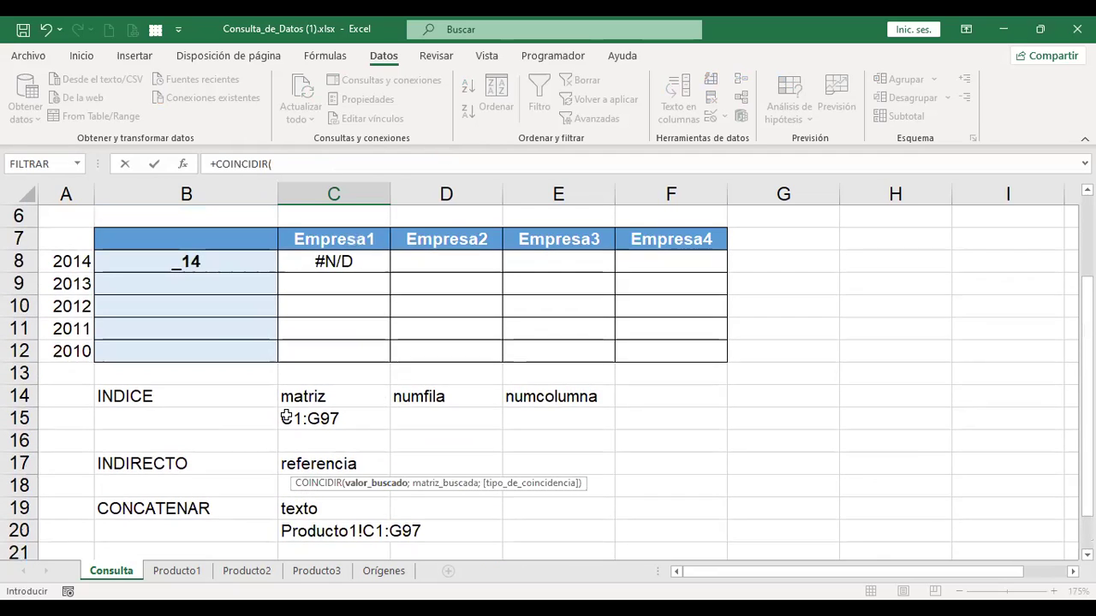
{"action": "left_click", "coordinate": [213, 256]}
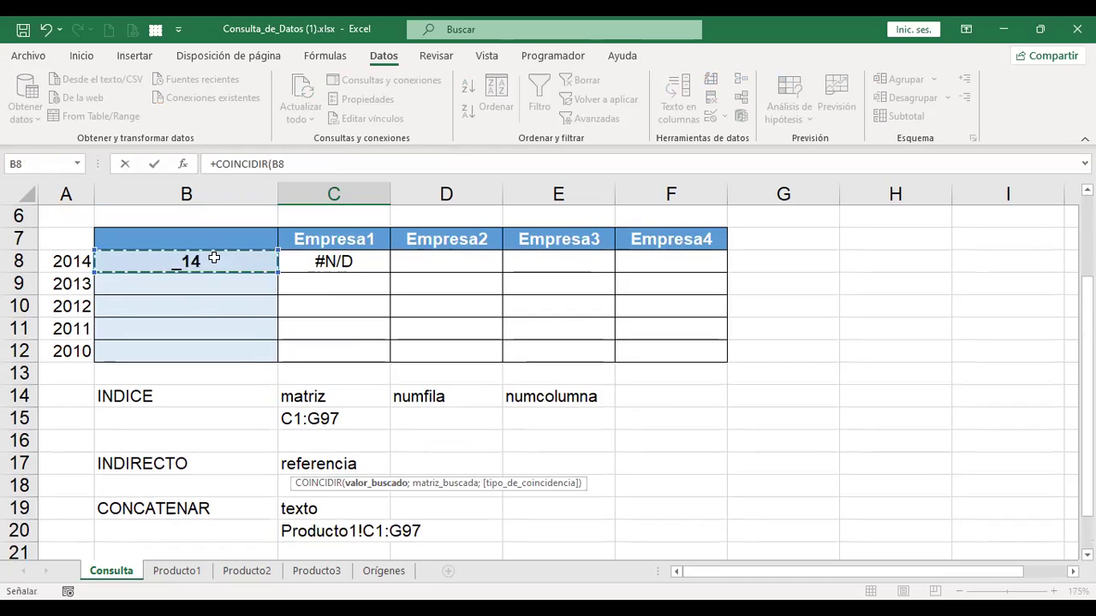
{"action": "left_click", "coordinate": [389, 156]}
{"action": "type", "text": ";CONCAT(B3;\"!C1:G97\")"}
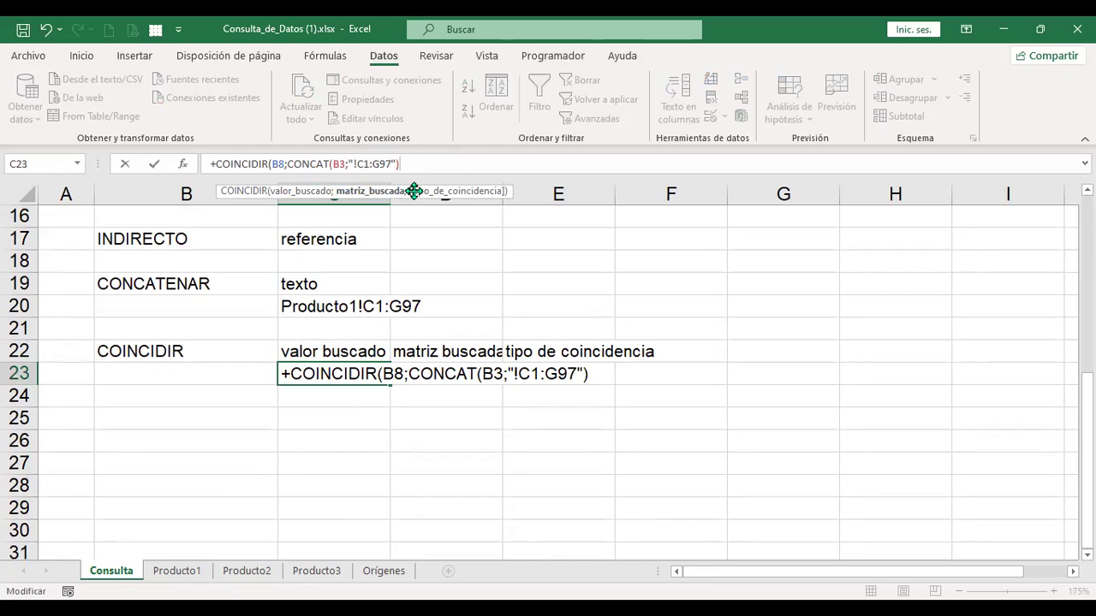
Change the end of the range in C23's CONCAT text to c97, so it reads "!C1:c97".
{"action": "left_click", "coordinate": [364, 195]}
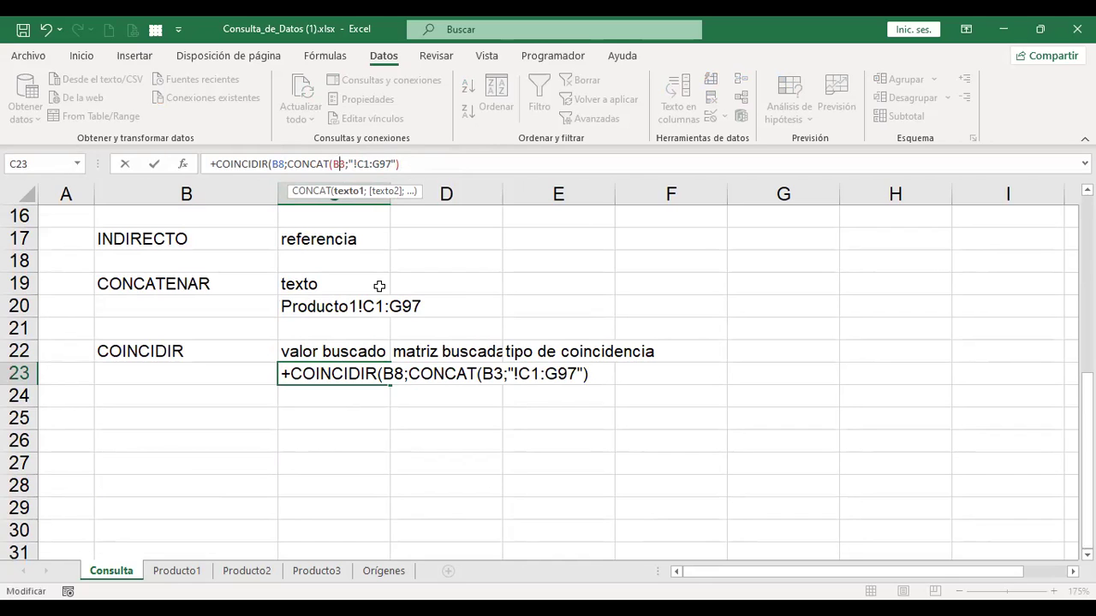
{"action": "scroll", "coordinate": [373, 252], "scroll_direction": "up", "scroll_amount": 1}
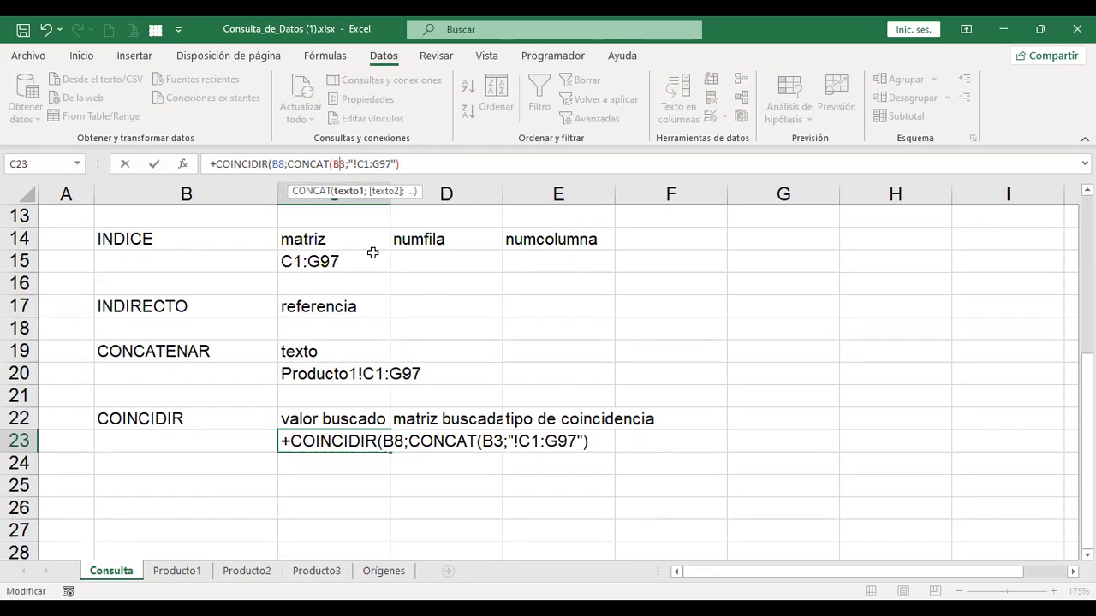
{"action": "scroll", "coordinate": [373, 253], "scroll_direction": "up", "scroll_amount": 4}
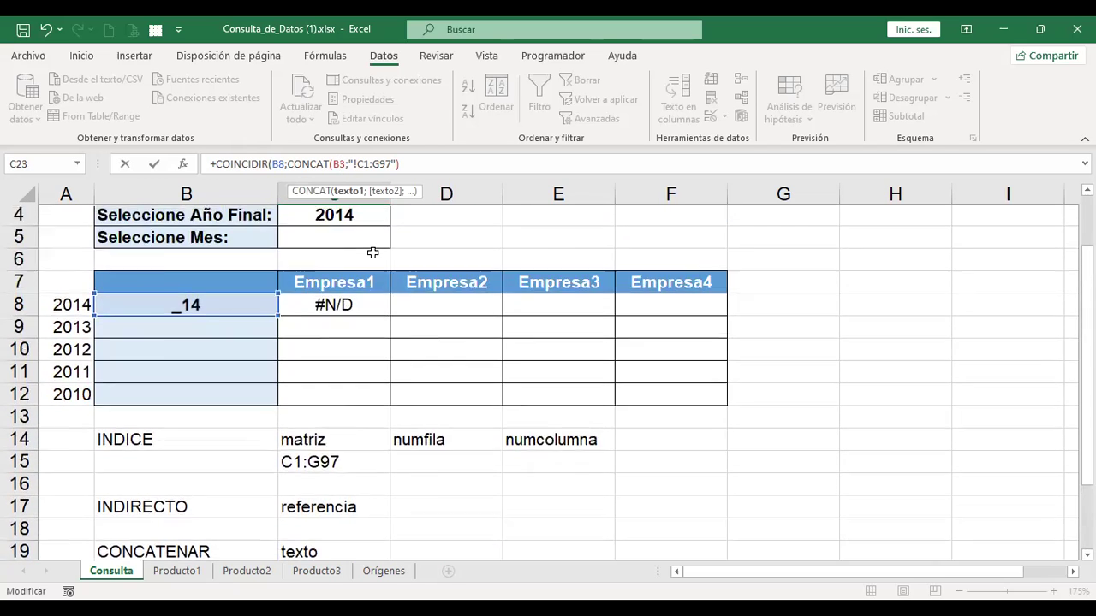
{"action": "scroll", "coordinate": [234, 237], "scroll_direction": "down", "scroll_amount": 1}
{"action": "scroll", "coordinate": [231, 230], "scroll_direction": "up", "scroll_amount": 1}
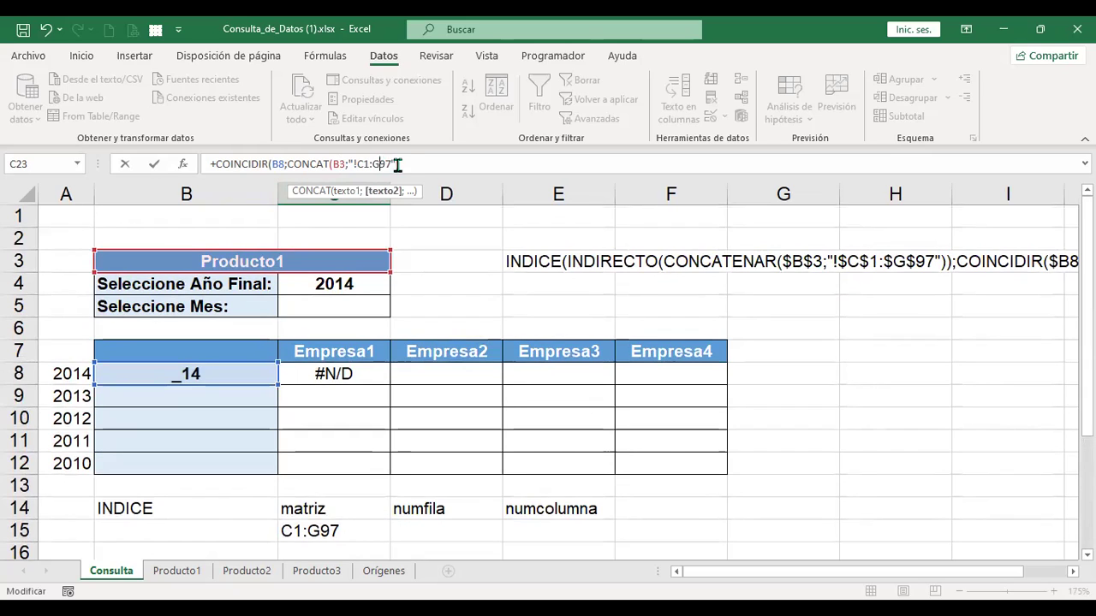
{"action": "left_click", "coordinate": [369, 165]}
{"action": "key", "text": "BackSpace"}
{"action": "type", "text": "c"}
Trace C23's formula from the COINCIDIR name through valor_buscado to the end of the CONCAT argument.
{"action": "left_click", "coordinate": [268, 163]}
{"action": "key", "text": "Right"}
{"action": "key", "text": "Right"}
{"action": "key", "text": "Right"}
{"action": "key", "text": "Right"}
{"action": "key", "text": "Right"}
{"action": "key", "text": "Right"}
{"action": "key", "text": "Right"}
{"action": "key", "text": "Right"}
{"action": "key", "text": "Right"}
{"action": "key", "text": "Right"}
{"action": "key", "text": "Right"}
{"action": "key", "text": "Right"}
{"action": "key", "text": "Right"}
{"action": "key", "text": "Right"}
{"action": "key", "text": "Right"}
{"action": "key", "text": "Right"}
{"action": "key", "text": "Right"}
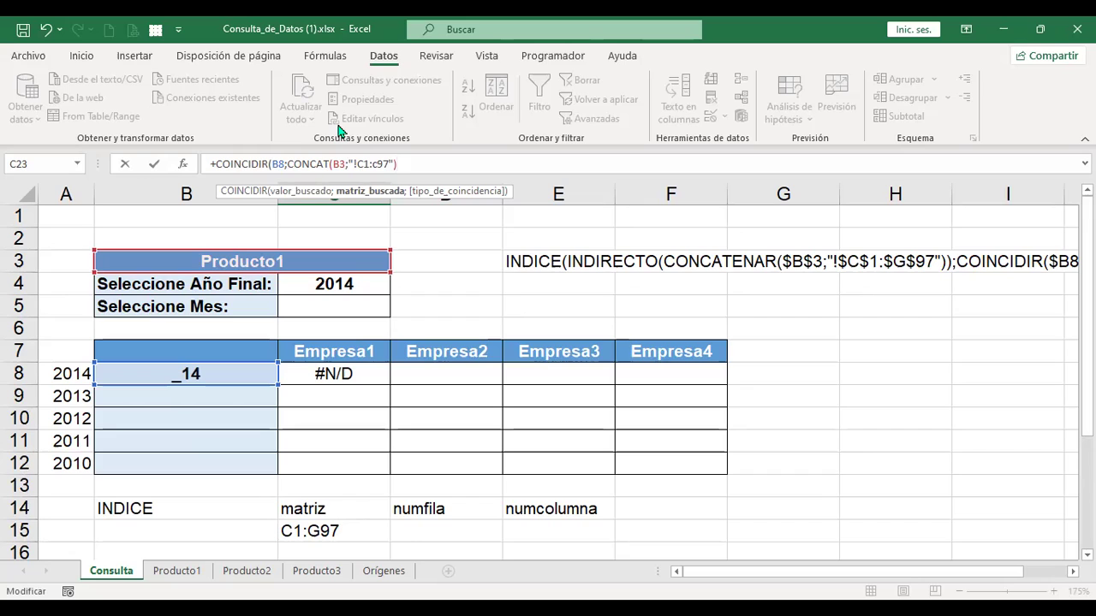
{"action": "type", "text": ";"}
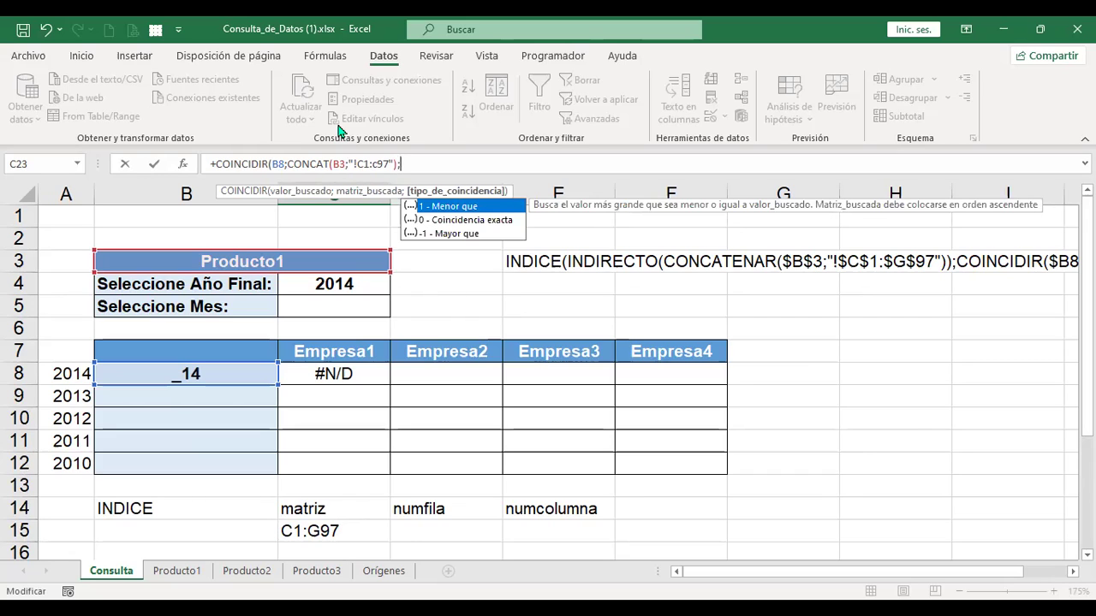
{"action": "type", "text": "0"}
{"action": "key", "text": "BackSpace"}
{"action": "key", "text": "BackSpace"}
Review C23's formula back to the COINCIDIR name and forward again through B8 and each part of the CONCAT argument.
{"action": "key", "text": "Left"}
{"action": "key", "text": "Left"}
{"action": "key", "text": "Left"}
{"action": "key", "text": "Left"}
{"action": "key", "text": "Left"}
{"action": "key", "text": "Left"}
{"action": "key", "text": "Left"}
{"action": "key", "text": "Left"}
{"action": "key", "text": "Left"}
{"action": "key", "text": "Left"}
{"action": "key", "text": "Left"}
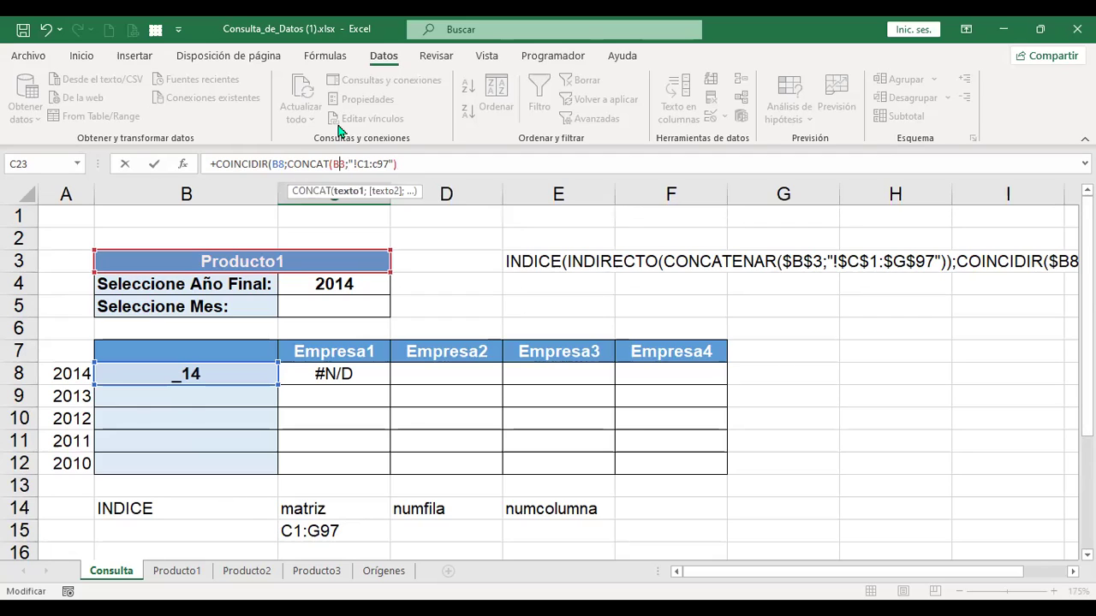
{"action": "key", "text": "Left"}
{"action": "key", "text": "Left"}
{"action": "key", "text": "Left"}
{"action": "key", "text": "Left"}
{"action": "key", "text": "Left"}
{"action": "key", "text": "Left"}
{"action": "key", "text": "Left"}
{"action": "key", "text": "Left"}
{"action": "key", "text": "Left"}
{"action": "key", "text": "Left"}
{"action": "key", "text": "Left"}
{"action": "key", "text": "Left"}
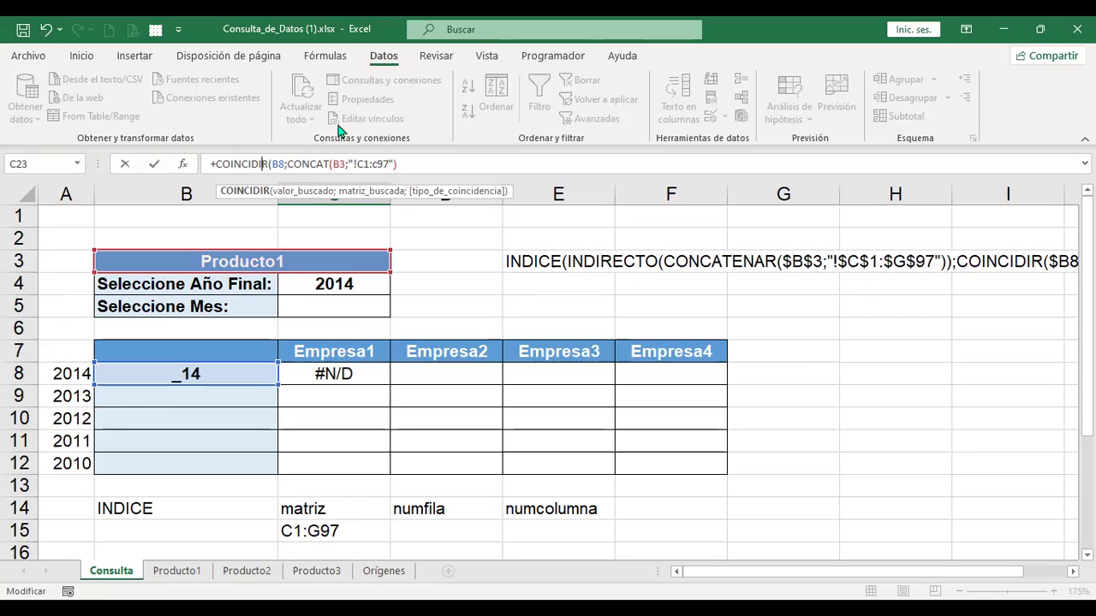
{"action": "key", "text": "Right"}
{"action": "key", "text": "Right"}
{"action": "key", "text": "Right"}
{"action": "key", "text": "Right"}
{"action": "key", "text": "Right"}
{"action": "key", "text": "Right"}
{"action": "key", "text": "Right"}
{"action": "key", "text": "Right"}
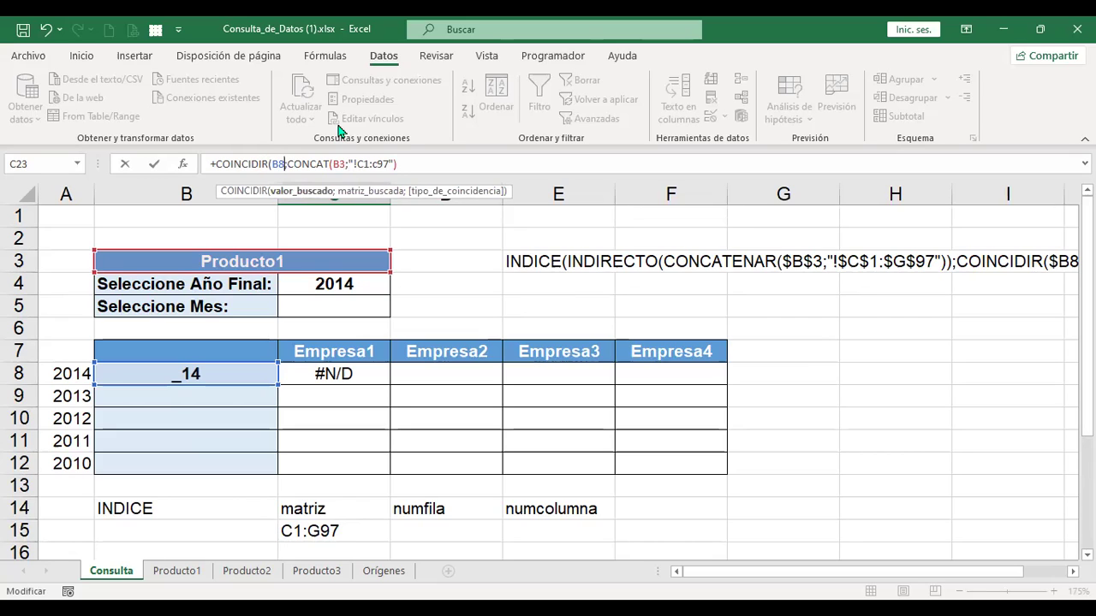
{"action": "key", "text": "Right"}
{"action": "key", "text": "Right"}
{"action": "key", "text": "Right"}
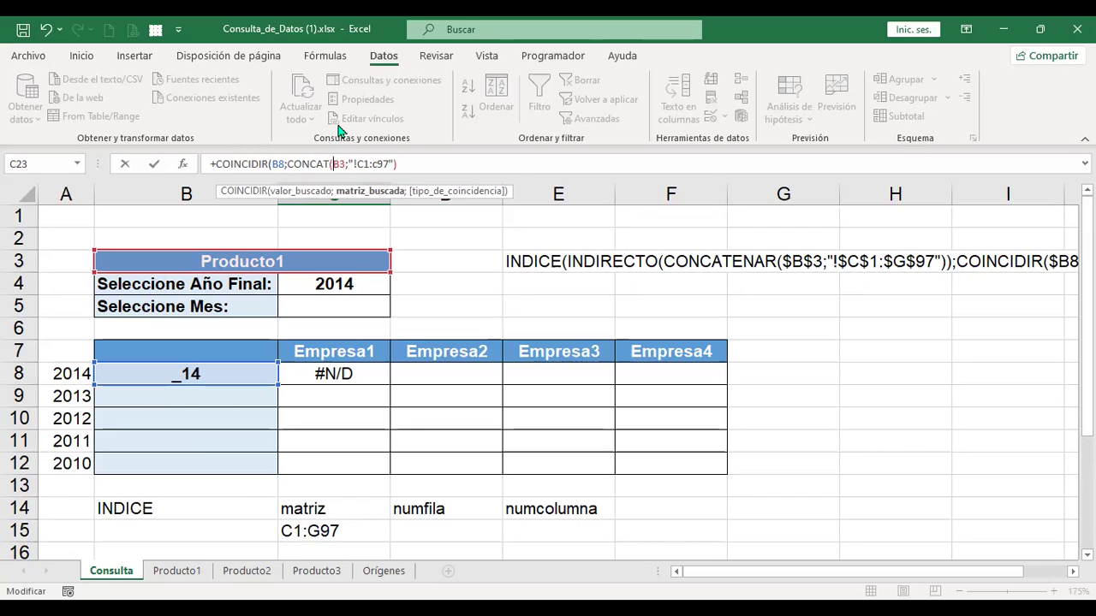
{"action": "key", "text": "Right"}
{"action": "key", "text": "Right"}
{"action": "key", "text": "Right"}
{"action": "key", "text": "Right"}
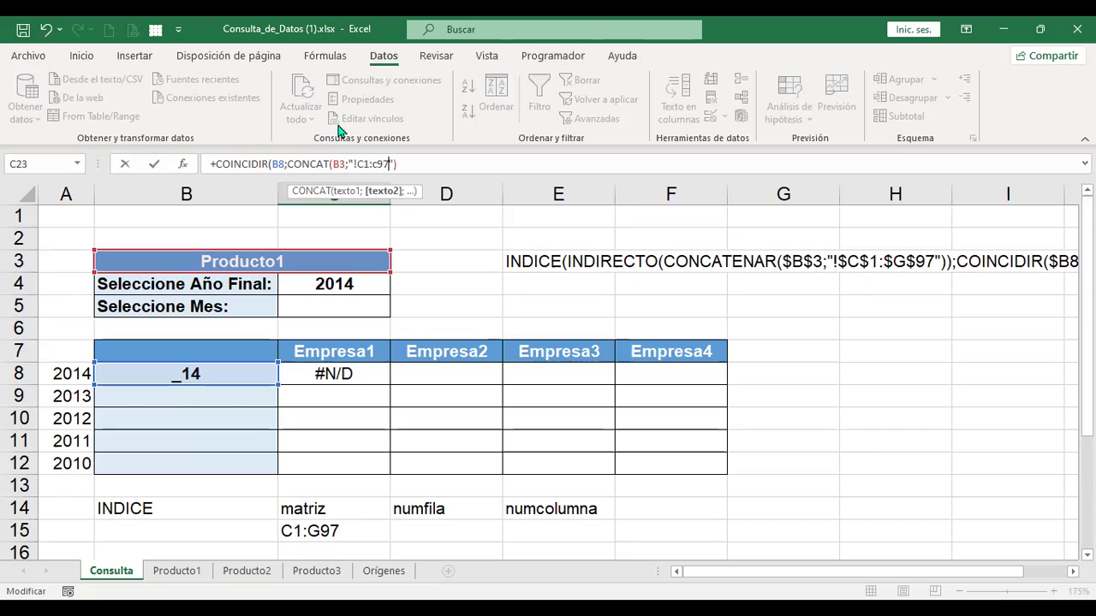
{"action": "key", "text": "Right"}
{"action": "key", "text": "Right"}
{"action": "key", "text": "Right"}
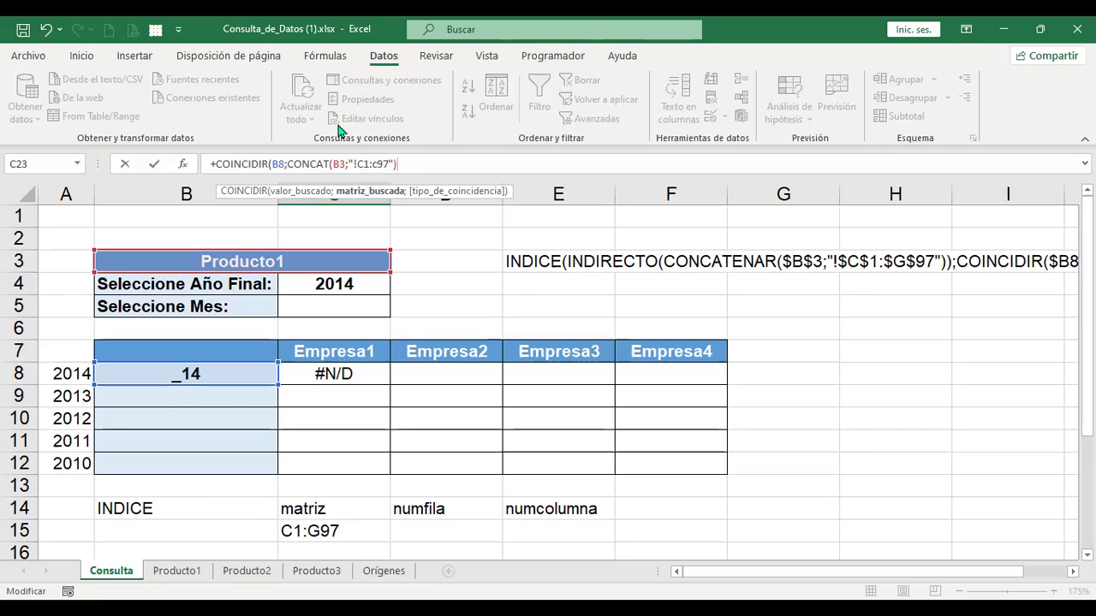
Set COINCIDIR's tipo_de_coincidencia to 0, close the parenthesis, and enter the formula in C23.
{"action": "type", "text": ";0"}
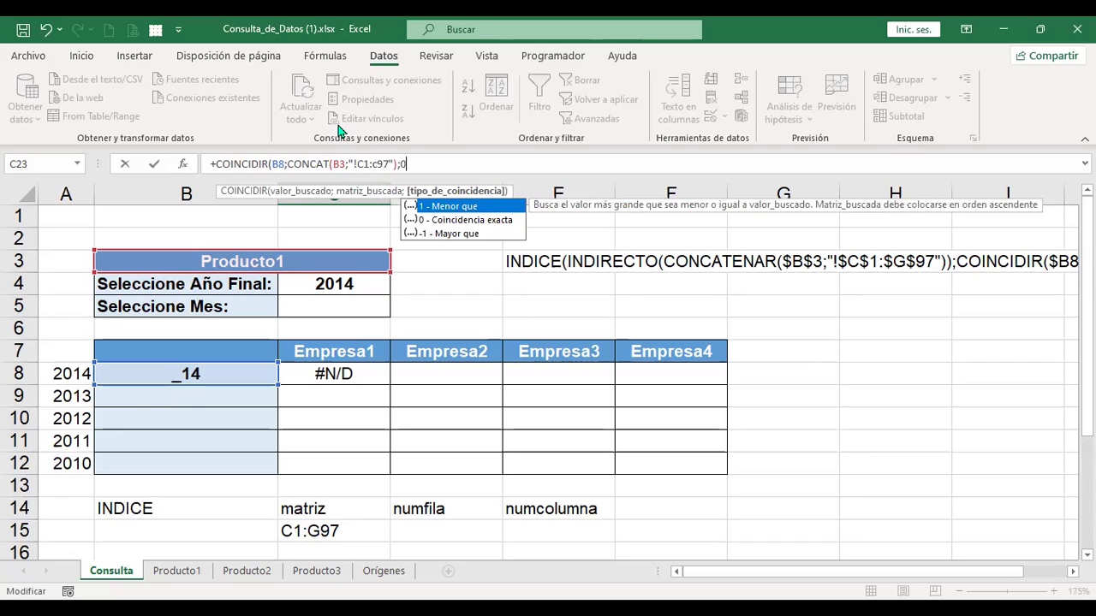
{"action": "type", "text": ")"}
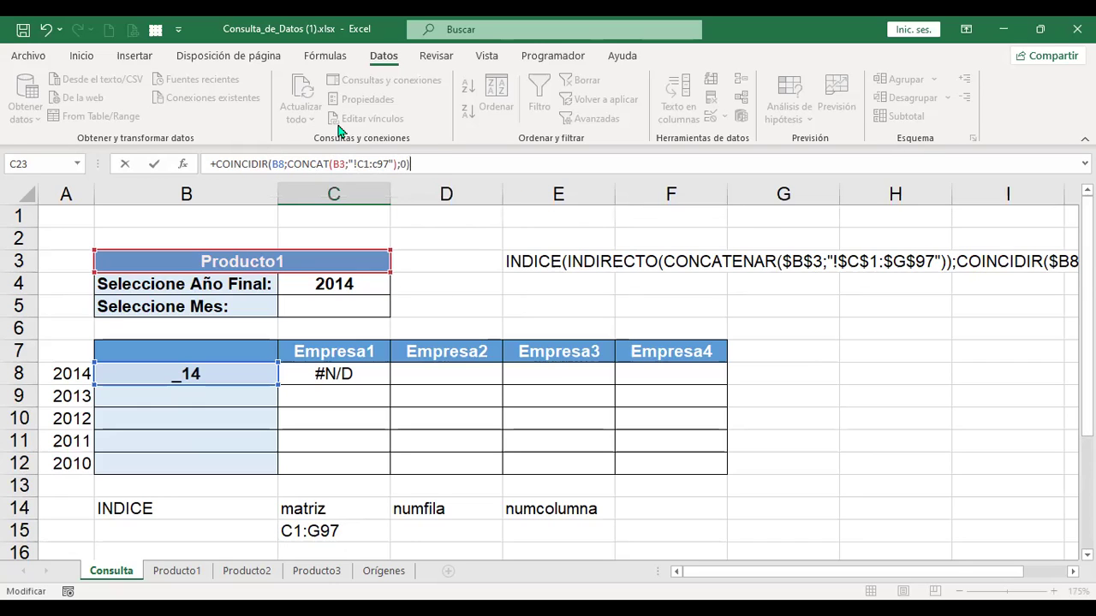
{"action": "key", "text": "Return"}
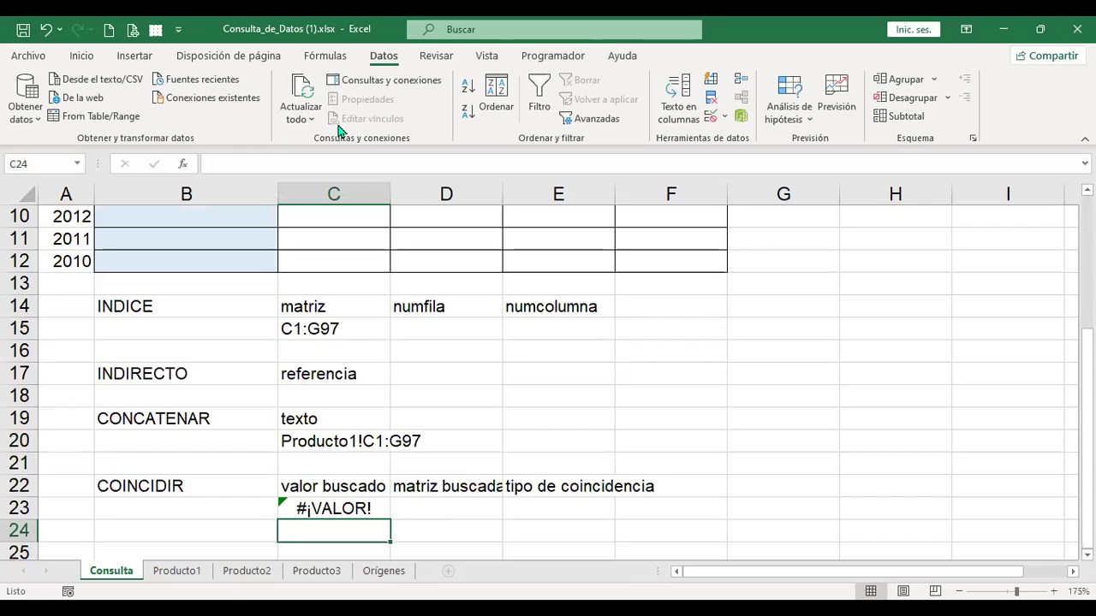
Return to C23 and open its COINCIDIR formula for editing.
{"action": "key", "text": "Down"}
{"action": "key", "text": "Down"}
{"action": "key", "text": "Up"}
{"action": "key", "text": "Up"}
{"action": "key", "text": "Up"}
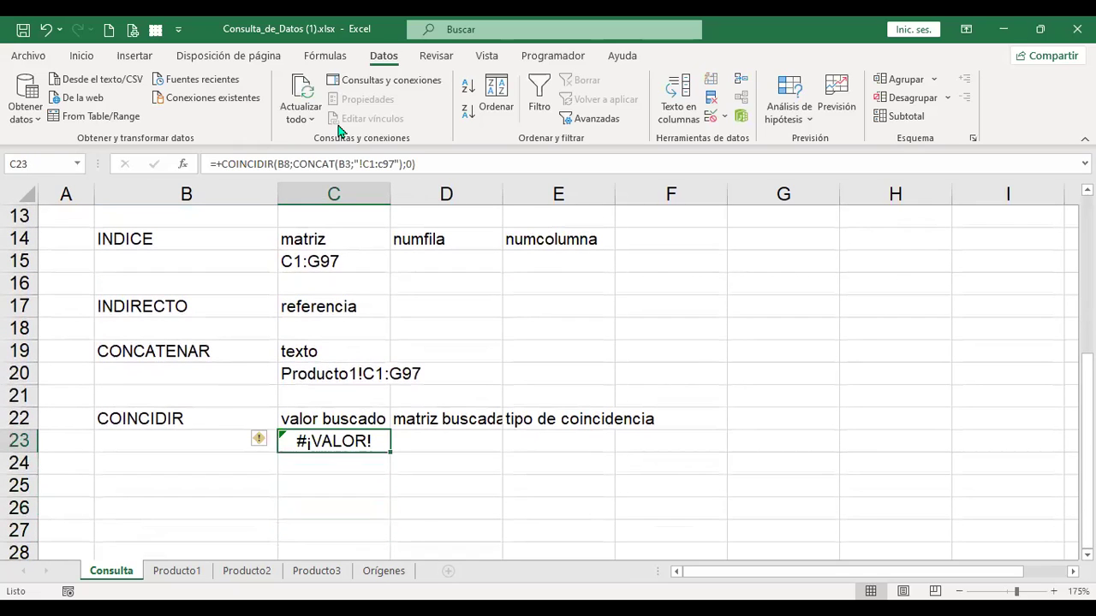
{"action": "key", "text": "F2"}
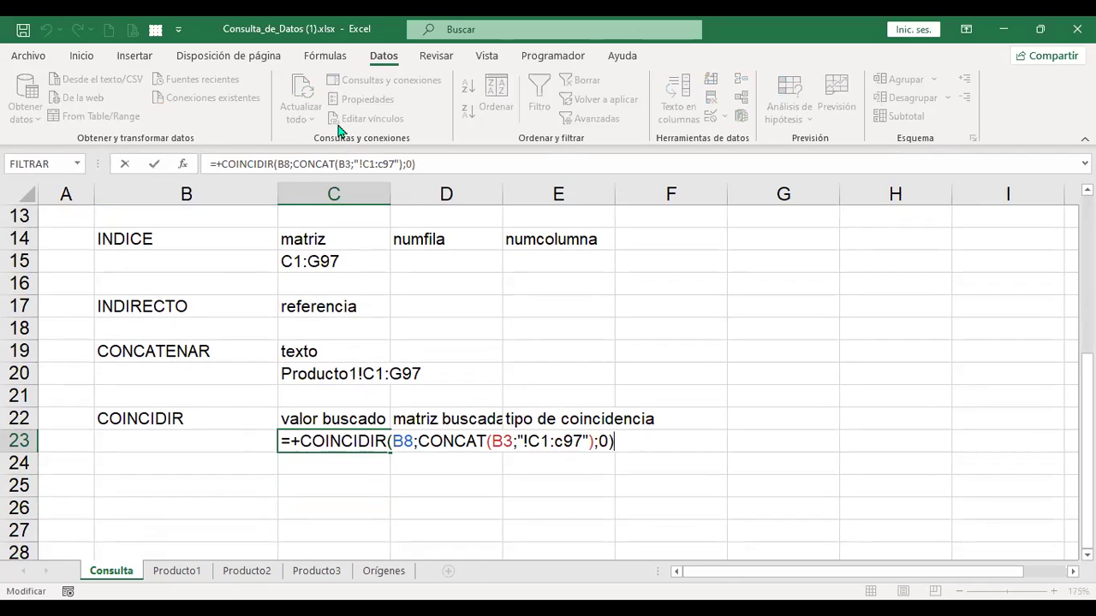
Commit the COINCIDIR formula in C23, and review the Producto1 data from its first rows and the product selected in B3.
{"action": "key", "text": "Return"}
{"action": "scroll", "coordinate": [225, 431], "scroll_direction": "up", "scroll_amount": 4}
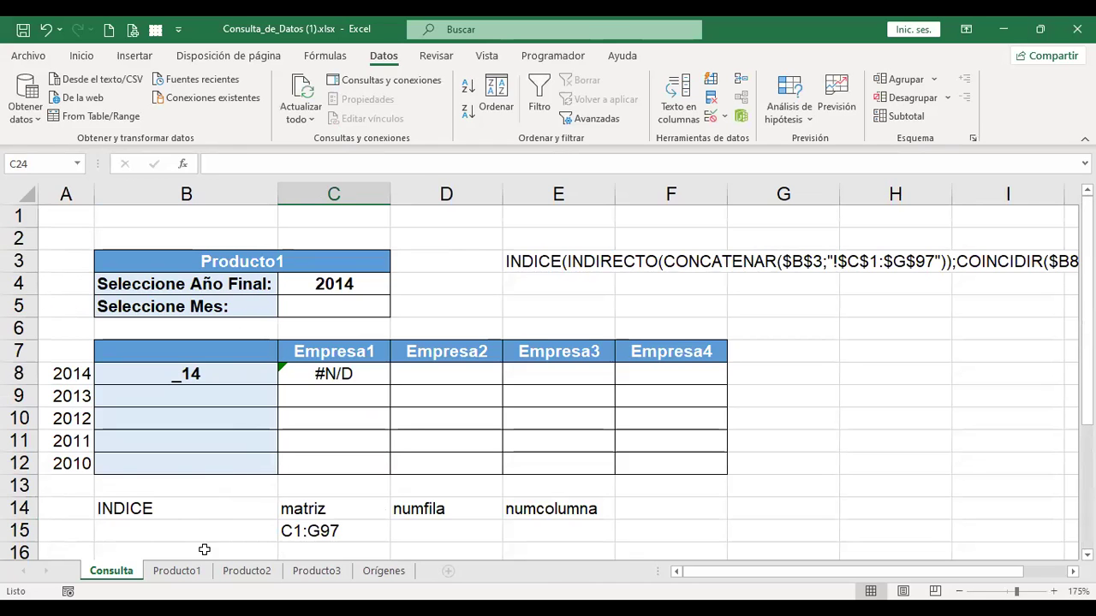
{"action": "left_click", "coordinate": [177, 571]}
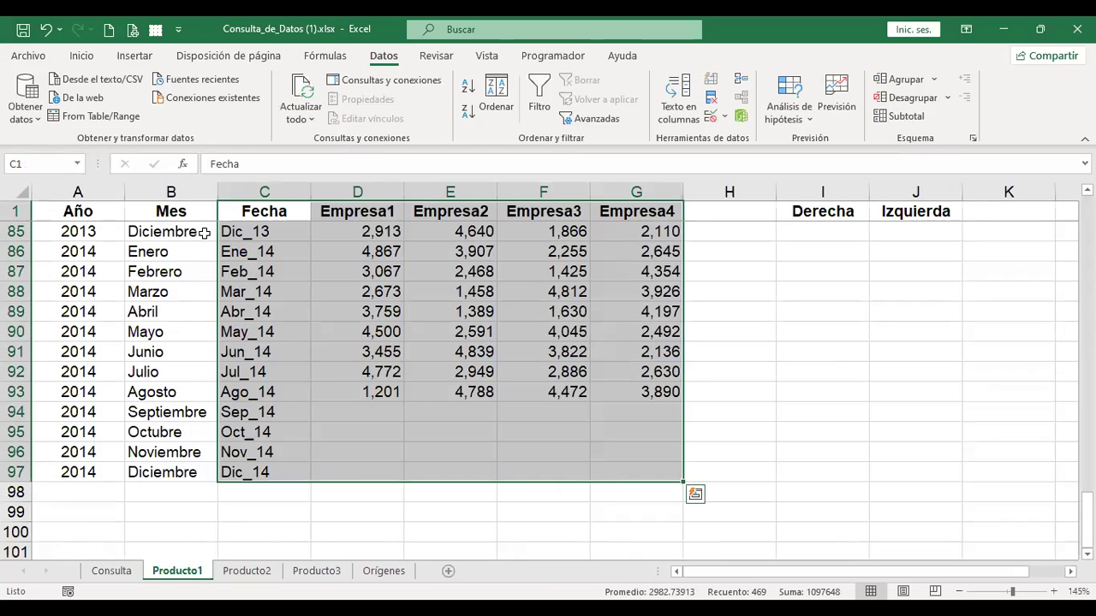
{"action": "scroll", "coordinate": [202, 232], "scroll_direction": "up", "scroll_amount": 20}
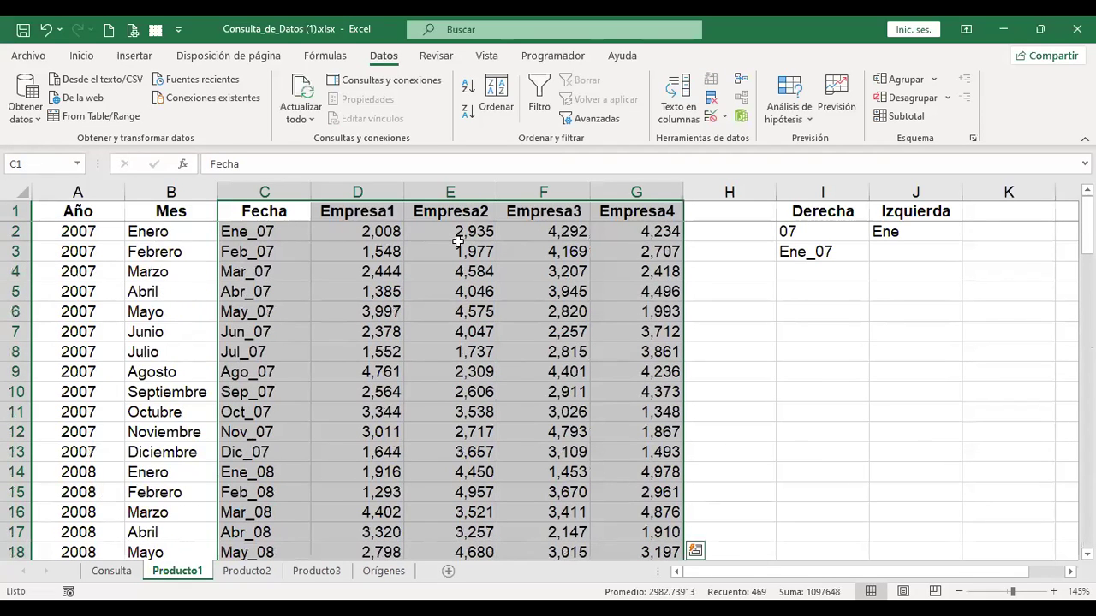
{"action": "left_click", "coordinate": [120, 580]}
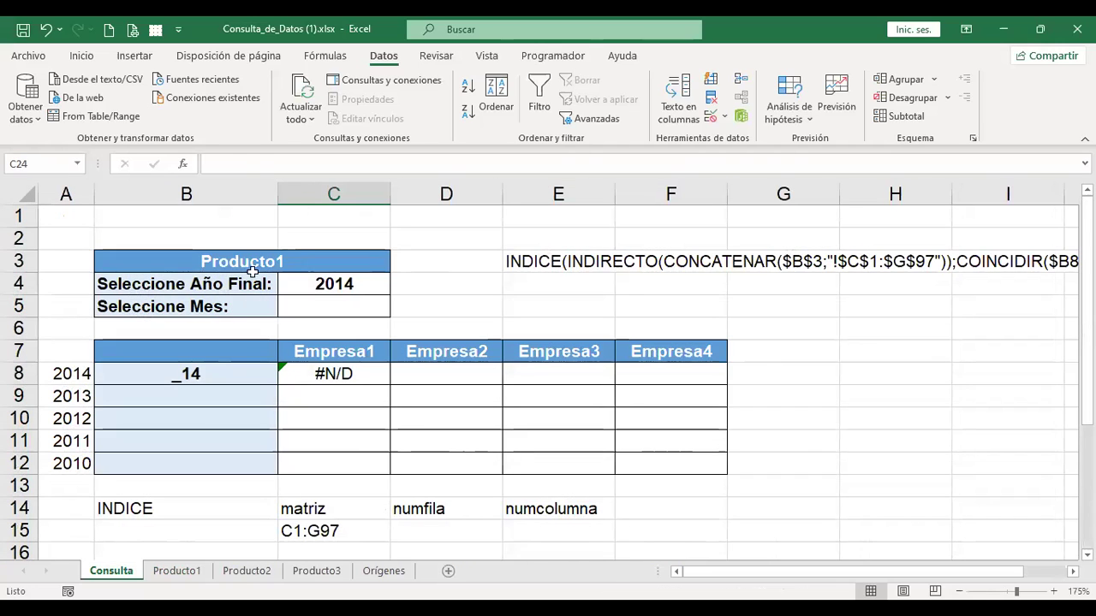
{"action": "left_click", "coordinate": [251, 263]}
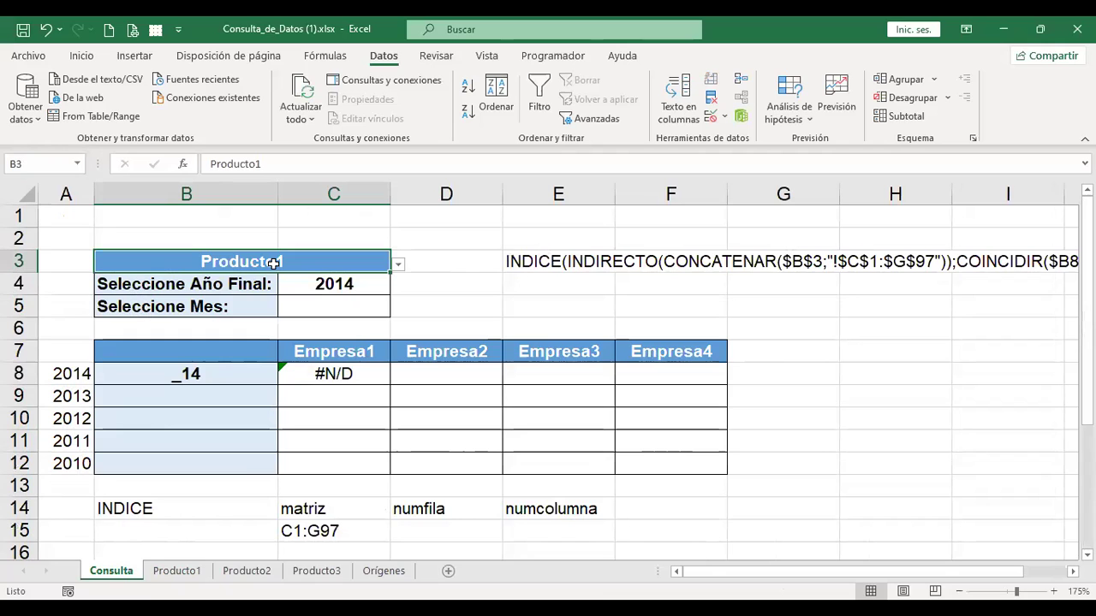
Examine each argument of the COINCIDIR formula in C23, including the nested CONCAT that builds the lookup range.
{"action": "scroll", "coordinate": [195, 459], "scroll_direction": "down", "scroll_amount": 5}
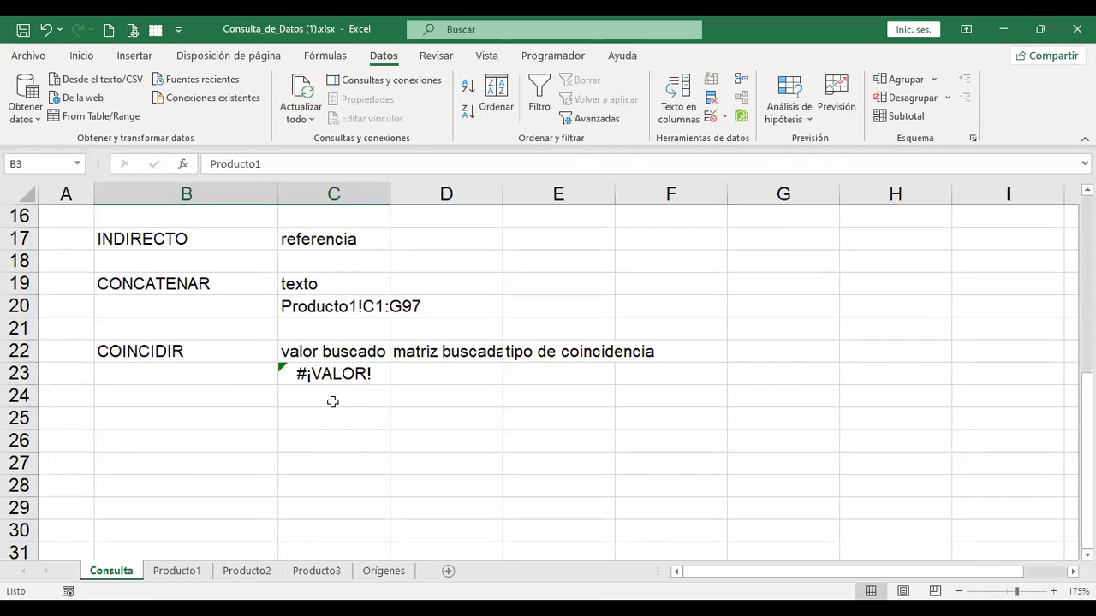
{"action": "left_click", "coordinate": [341, 375]}
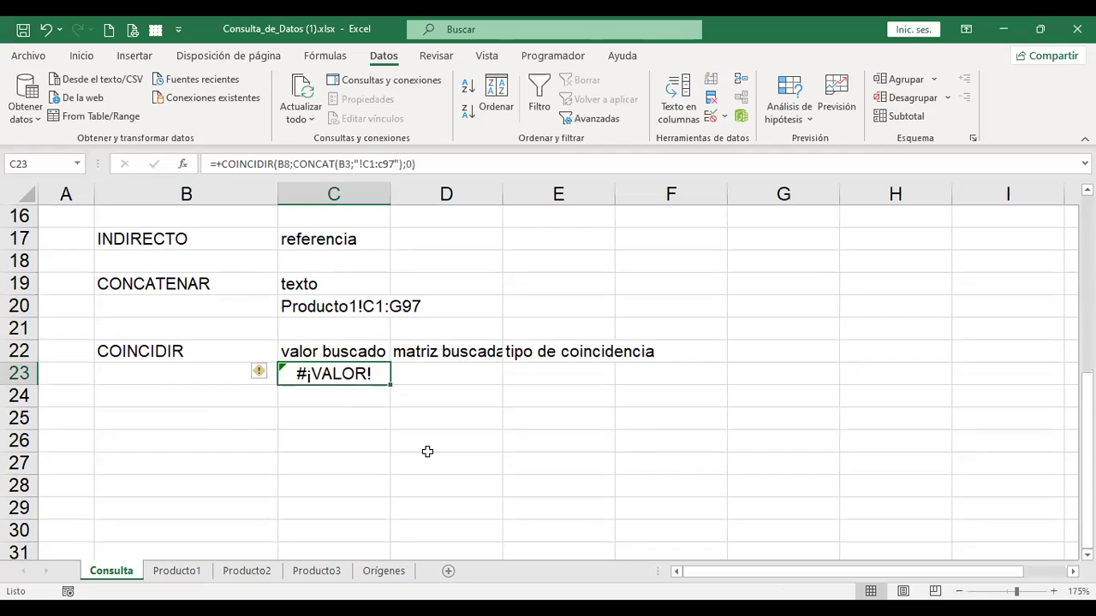
{"action": "left_click", "coordinate": [444, 164]}
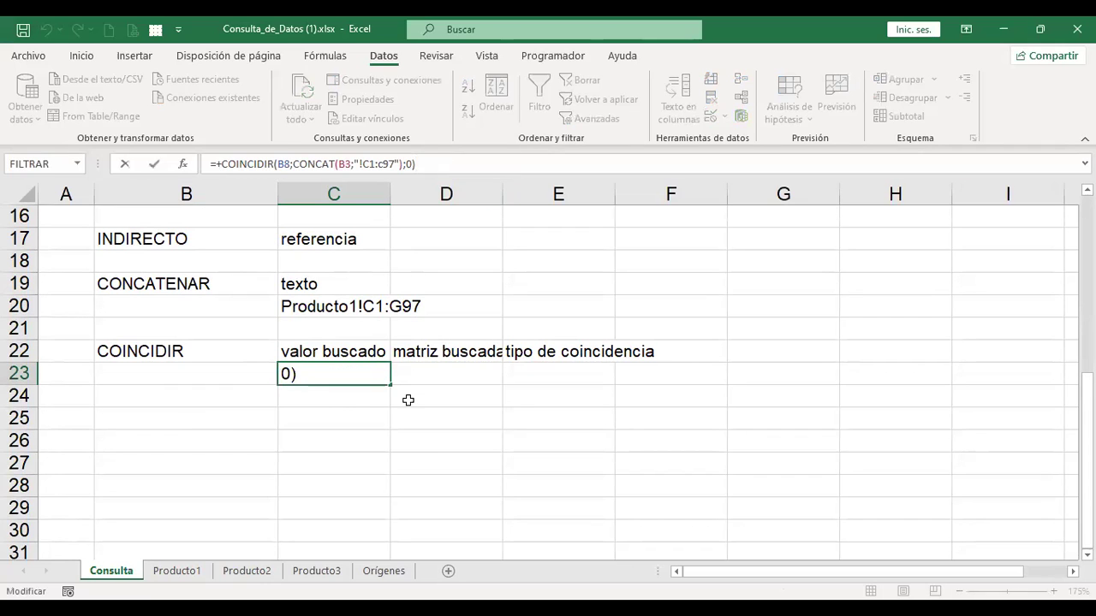
{"action": "key", "text": "ctrl+Return"}
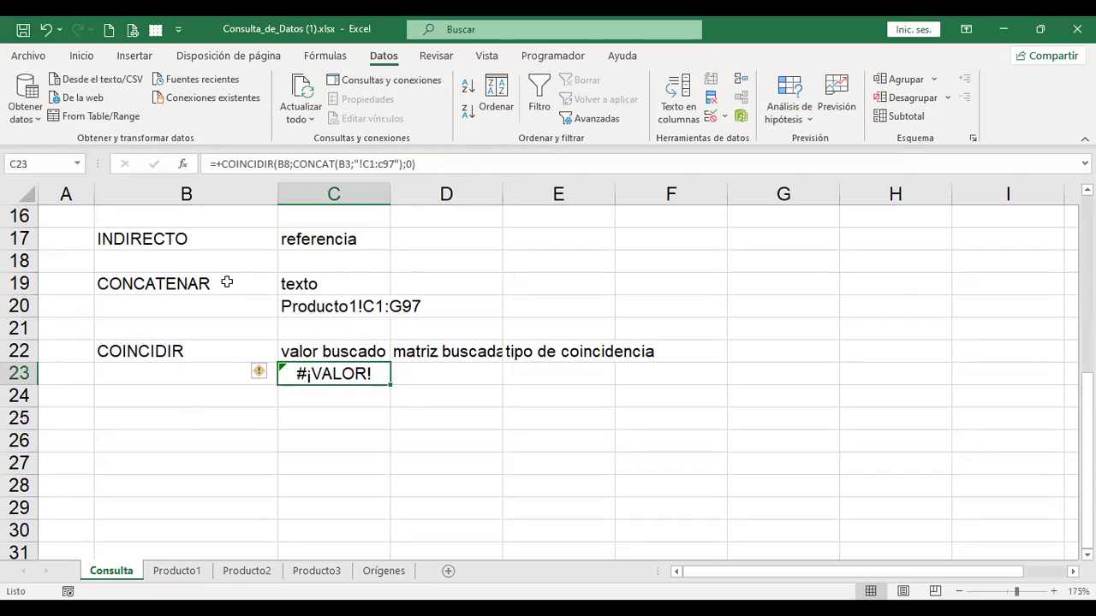
{"action": "double_click", "coordinate": [313, 380]}
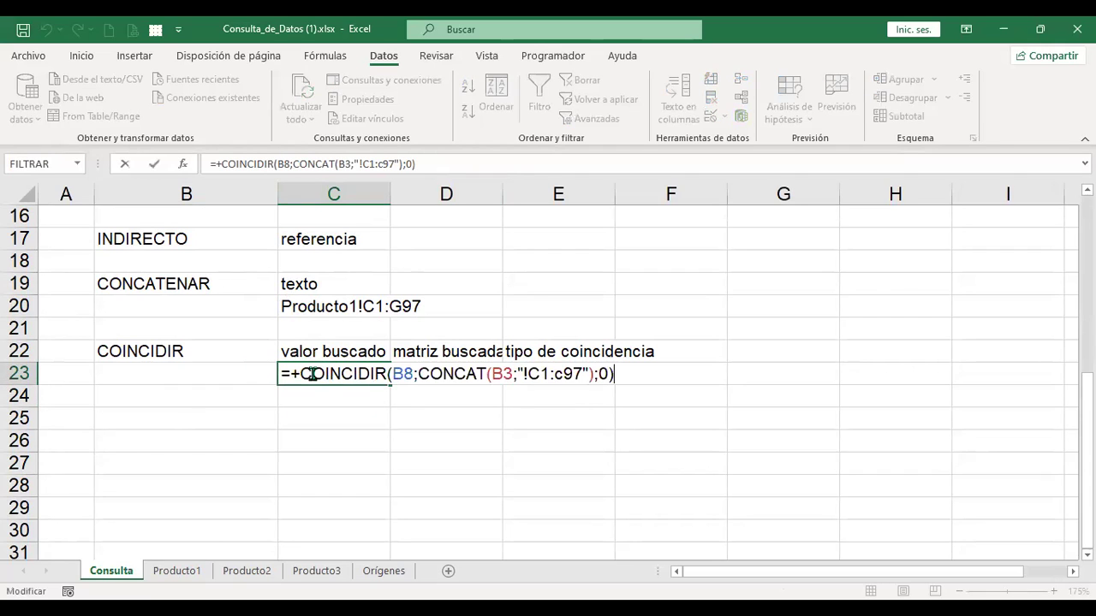
{"action": "key", "text": "Right"}
{"action": "key", "text": "Right"}
{"action": "key", "text": "Right"}
{"action": "key", "text": "Right"}
{"action": "key", "text": "Right"}
{"action": "key", "text": "Right"}
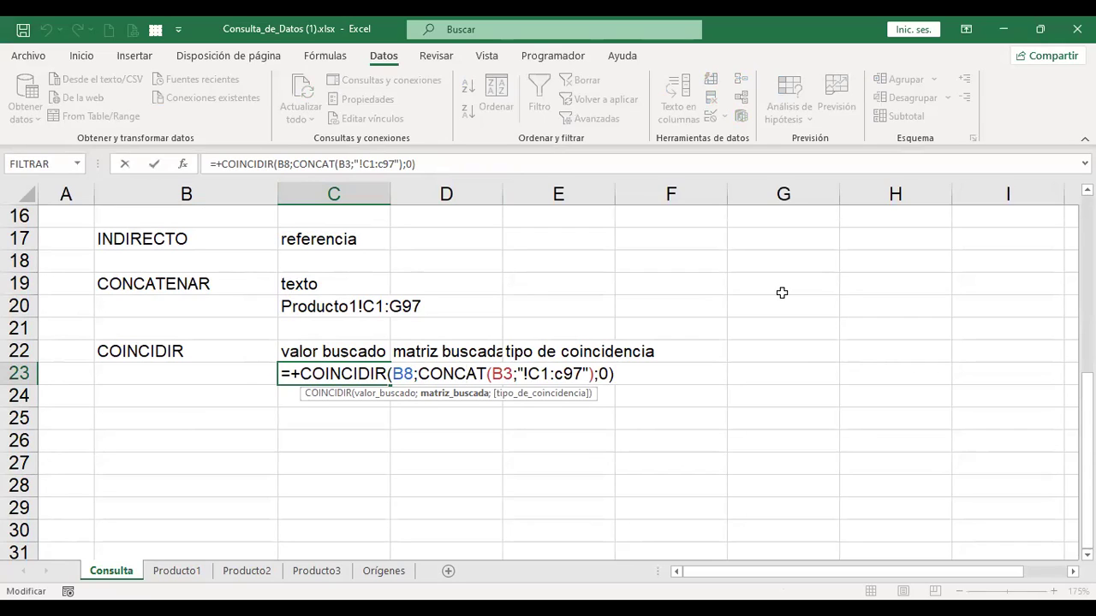
{"action": "key", "text": "Right"}
{"action": "key", "text": "Right"}
{"action": "key", "text": "Right"}
{"action": "key", "text": "Right"}
{"action": "key", "text": "Right"}
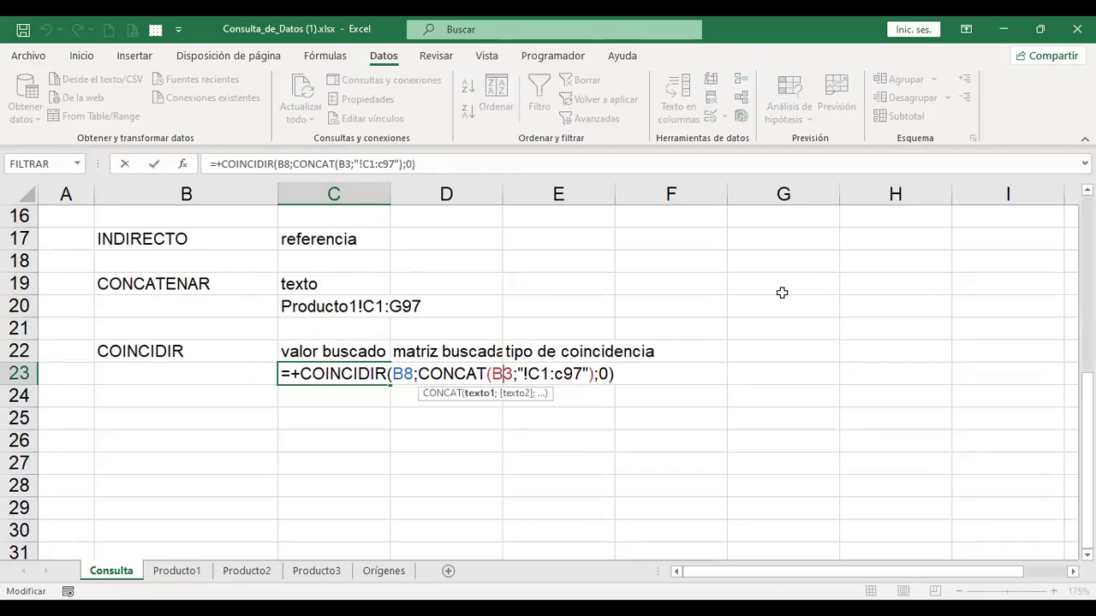
{"action": "key", "text": "Right"}
{"action": "key", "text": "Left"}
{"action": "key", "text": "Left"}
{"action": "key", "text": "Left"}
{"action": "key", "text": "Left"}
{"action": "key", "text": "Right"}
{"action": "key", "text": "Right"}
{"action": "key", "text": "Right"}
{"action": "key", "text": "Right"}
{"action": "key", "text": "Right"}
{"action": "key", "text": "Right"}
{"action": "key", "text": "Right"}
{"action": "key", "text": "Right"}
{"action": "key", "text": "Right"}
{"action": "key", "text": "Right"}
{"action": "key", "text": "Right"}
{"action": "key", "text": "Right"}
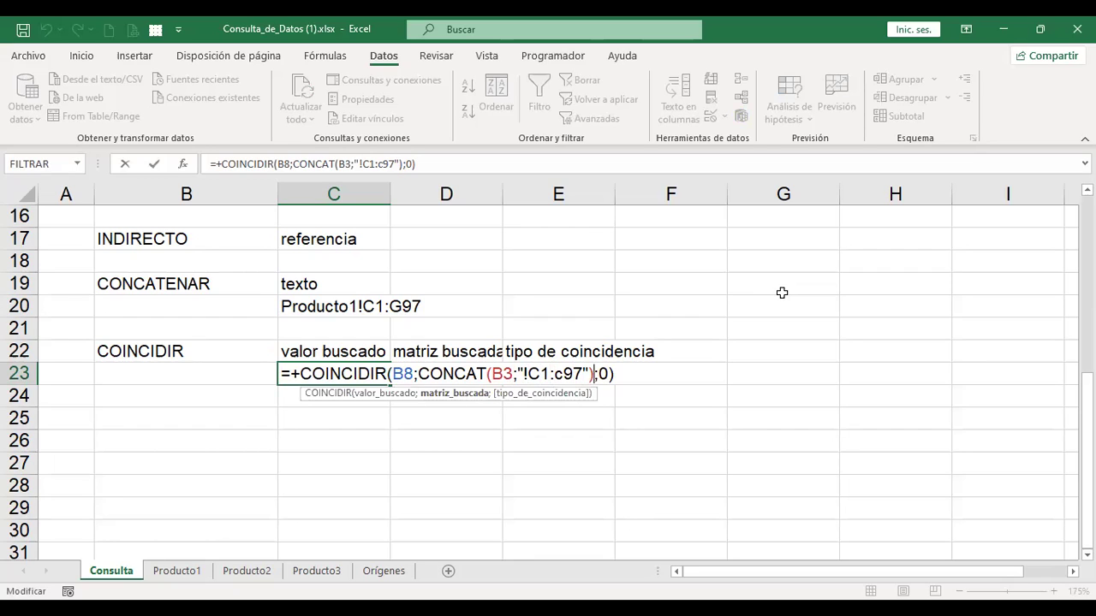
{"action": "key", "text": "Right"}
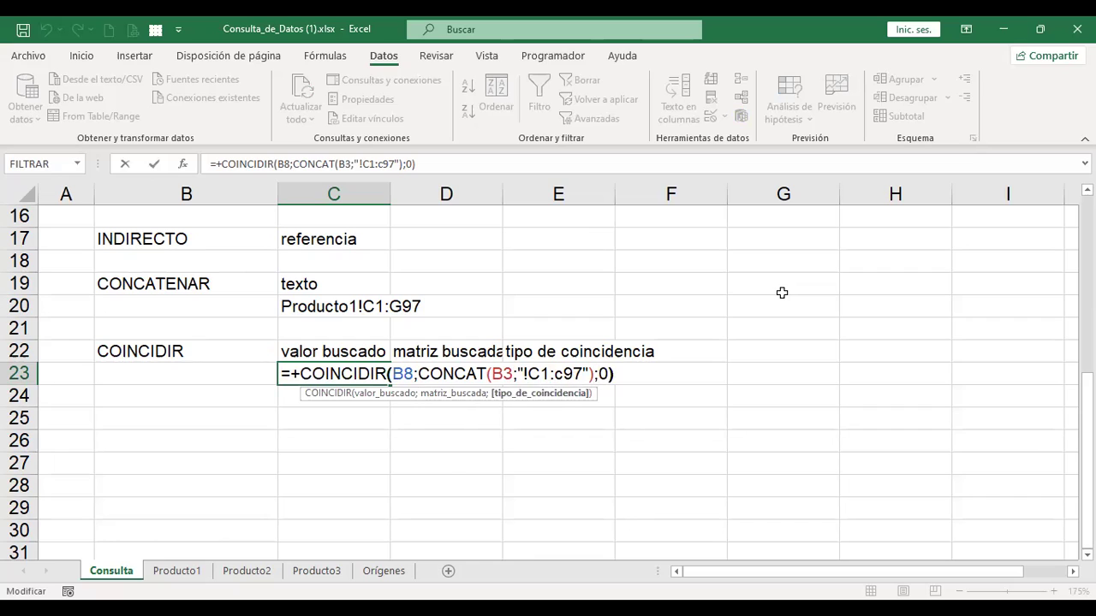
{"action": "key", "text": "Right"}
{"action": "key", "text": "Right"}
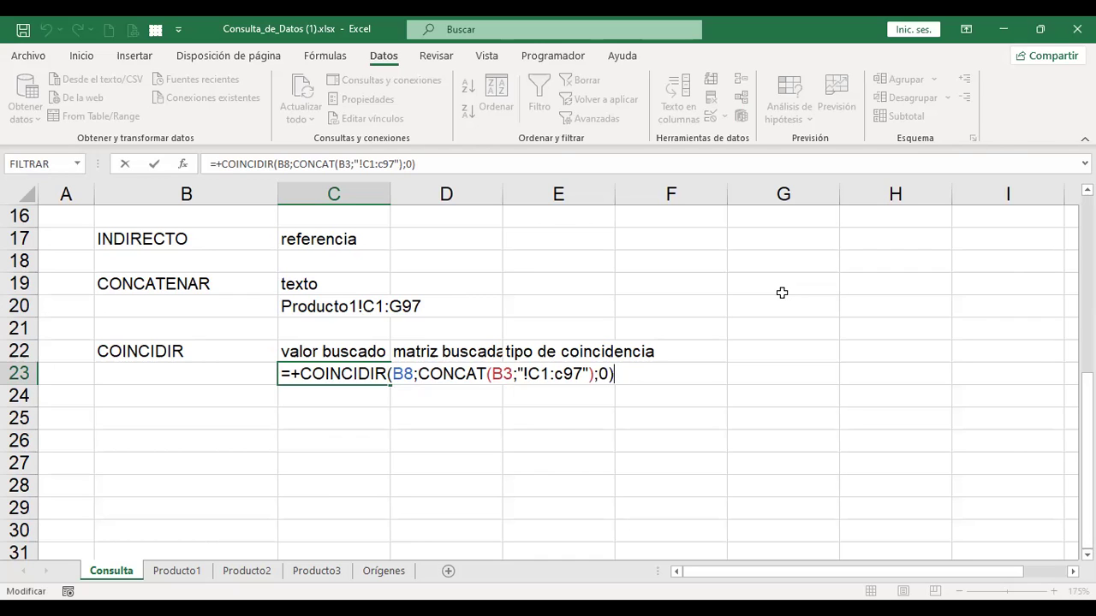
{"action": "key", "text": "ctrl+Return"}
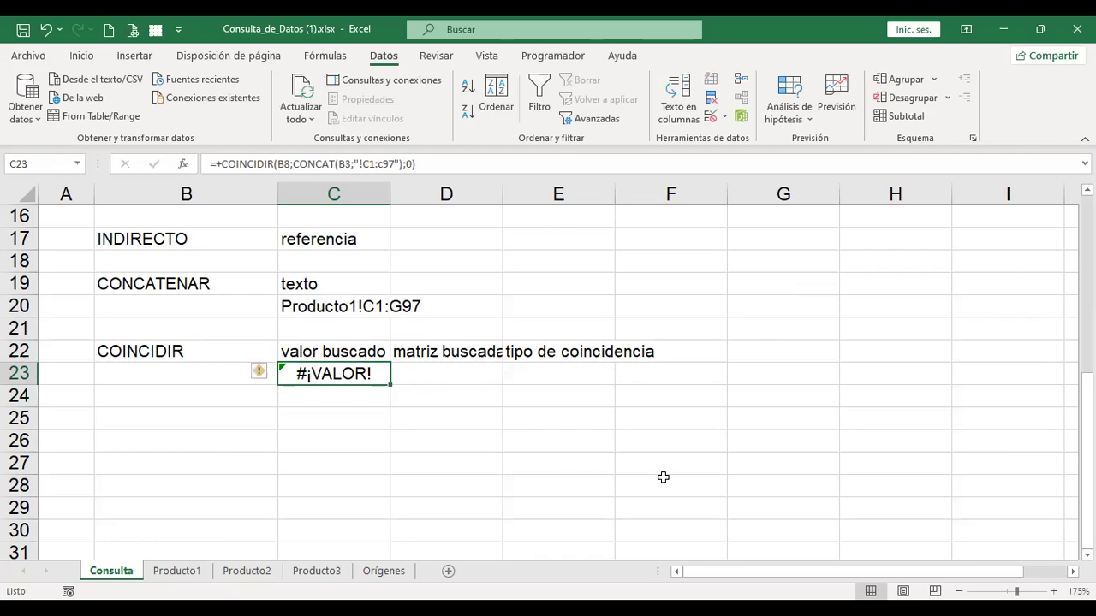
Select Abril as the query month in C5.
{"action": "scroll", "coordinate": [428, 395], "scroll_direction": "up", "scroll_amount": 1}
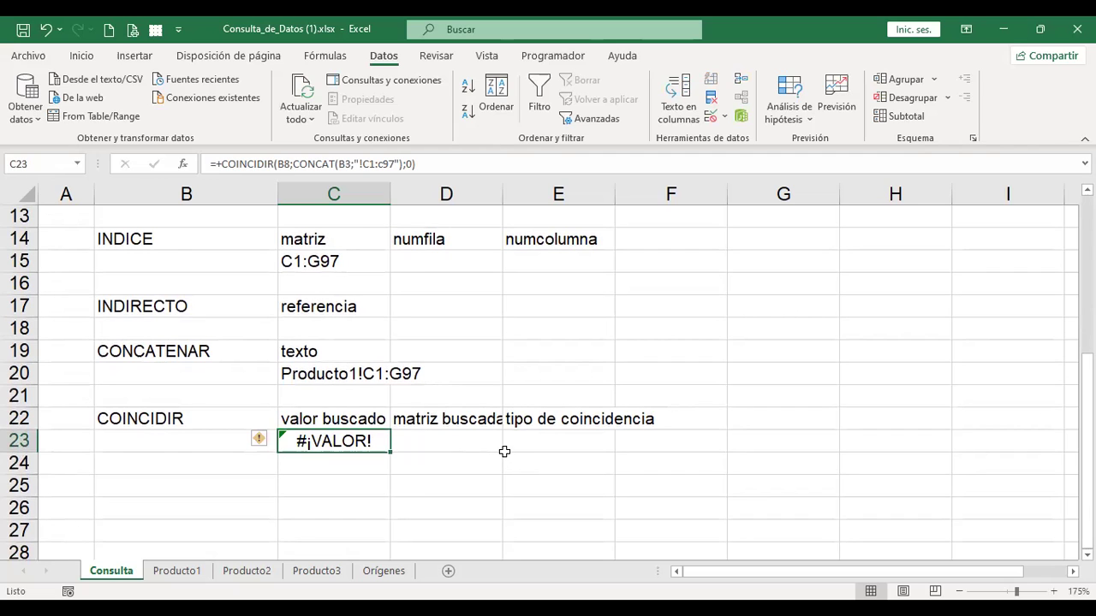
{"action": "scroll", "coordinate": [504, 452], "scroll_direction": "up", "scroll_amount": 1}
{"action": "scroll", "coordinate": [504, 450], "scroll_direction": "up", "scroll_amount": 3}
{"action": "left_click", "coordinate": [321, 306]}
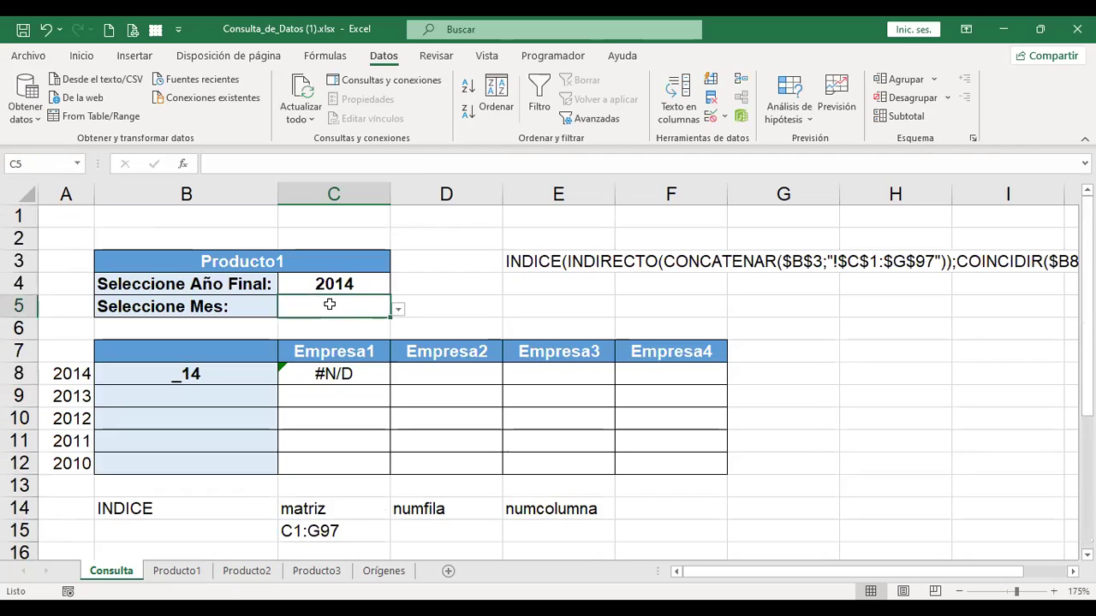
{"action": "left_click", "coordinate": [398, 309]}
{"action": "left_click", "coordinate": [283, 383]}
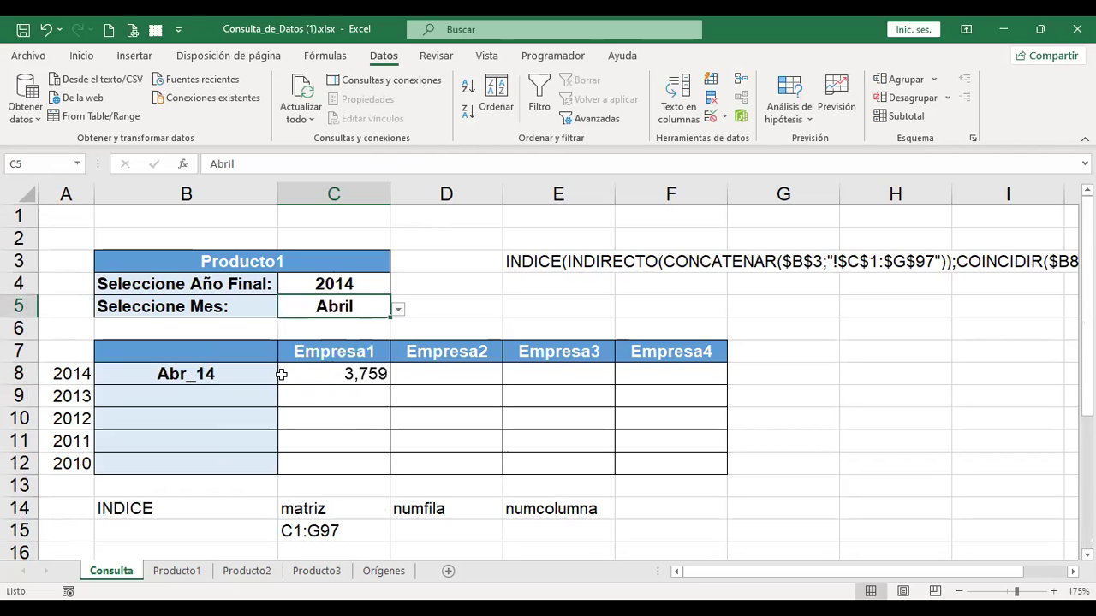
Delete the nested CONCAT expression from the lookup array argument of the COINCIDIR formula in C23, leaving its closing parenthesis.
{"action": "scroll", "coordinate": [348, 434], "scroll_direction": "down", "scroll_amount": 6}
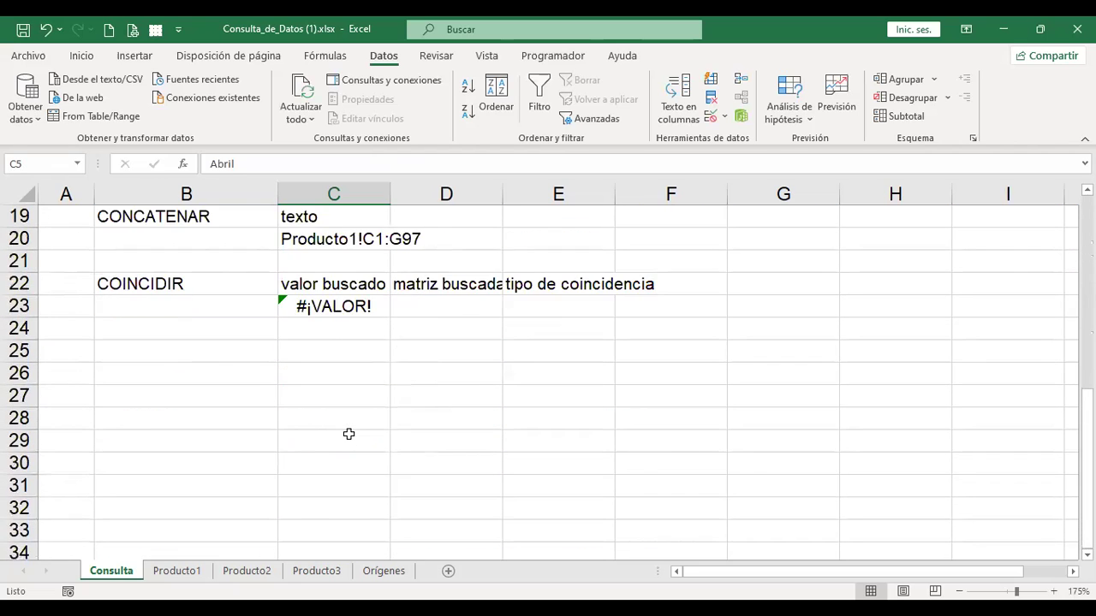
{"action": "scroll", "coordinate": [349, 434], "scroll_direction": "up", "scroll_amount": 3}
{"action": "scroll", "coordinate": [349, 433], "scroll_direction": "up", "scroll_amount": 2}
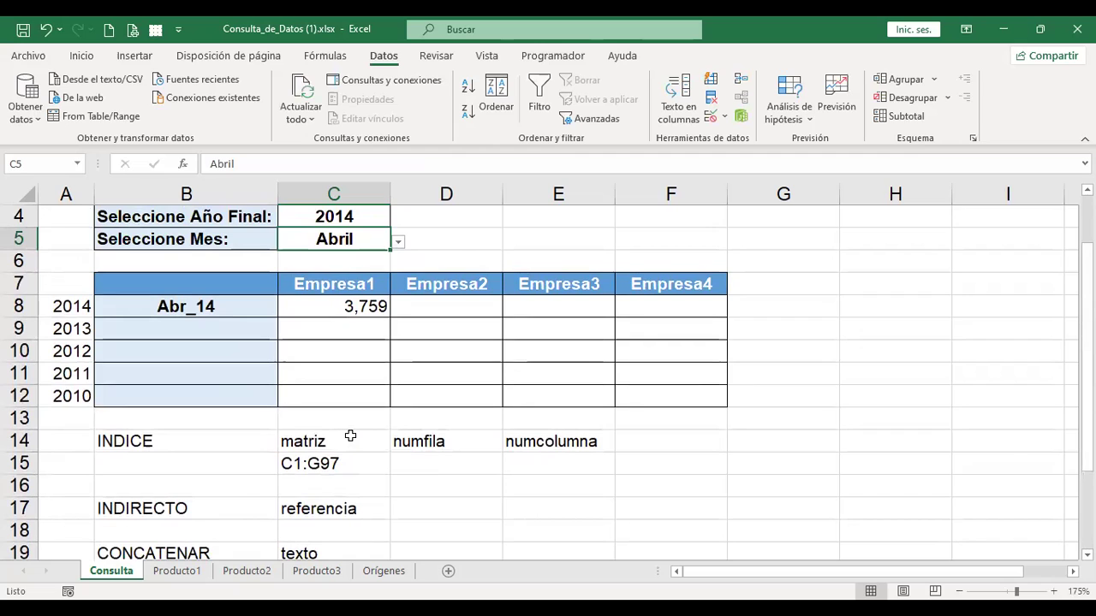
{"action": "scroll", "coordinate": [350, 435], "scroll_direction": "down", "scroll_amount": 4}
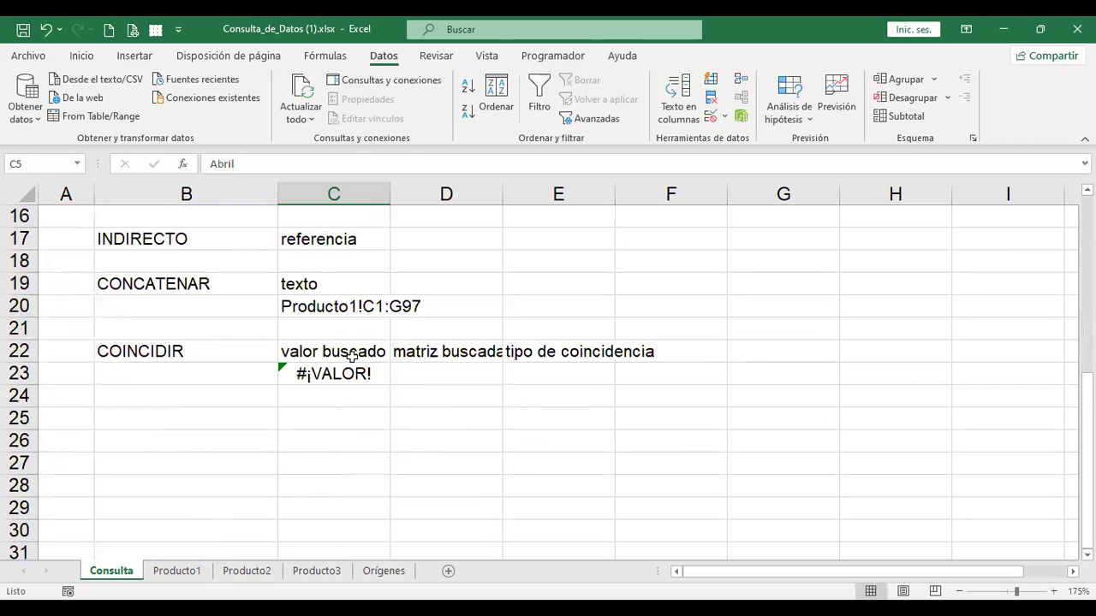
{"action": "left_click", "coordinate": [355, 373]}
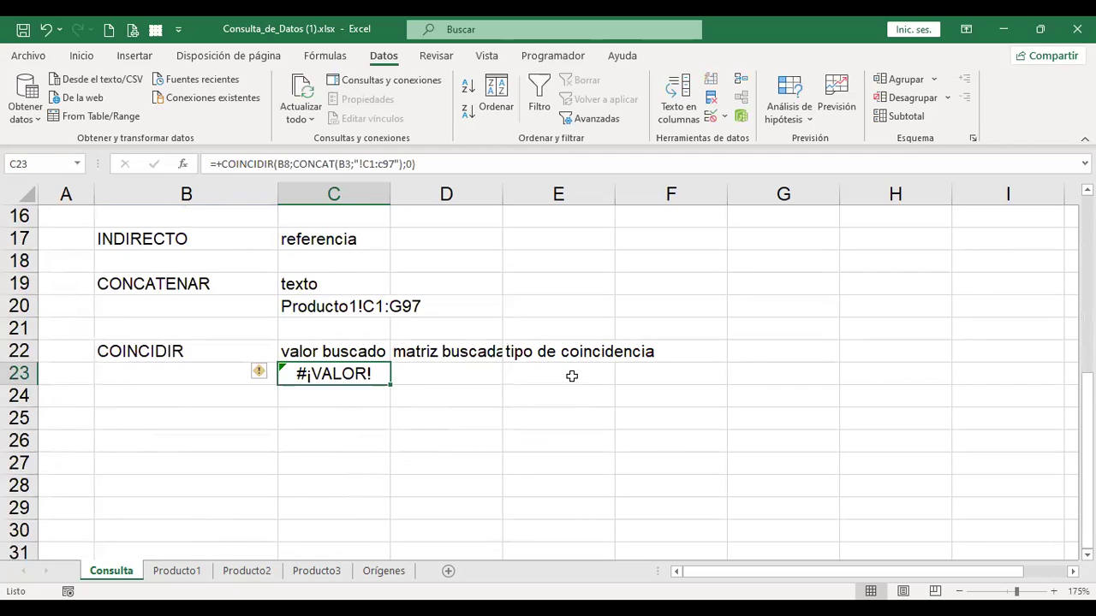
{"action": "key", "text": "F2"}
{"action": "key", "text": "Right"}
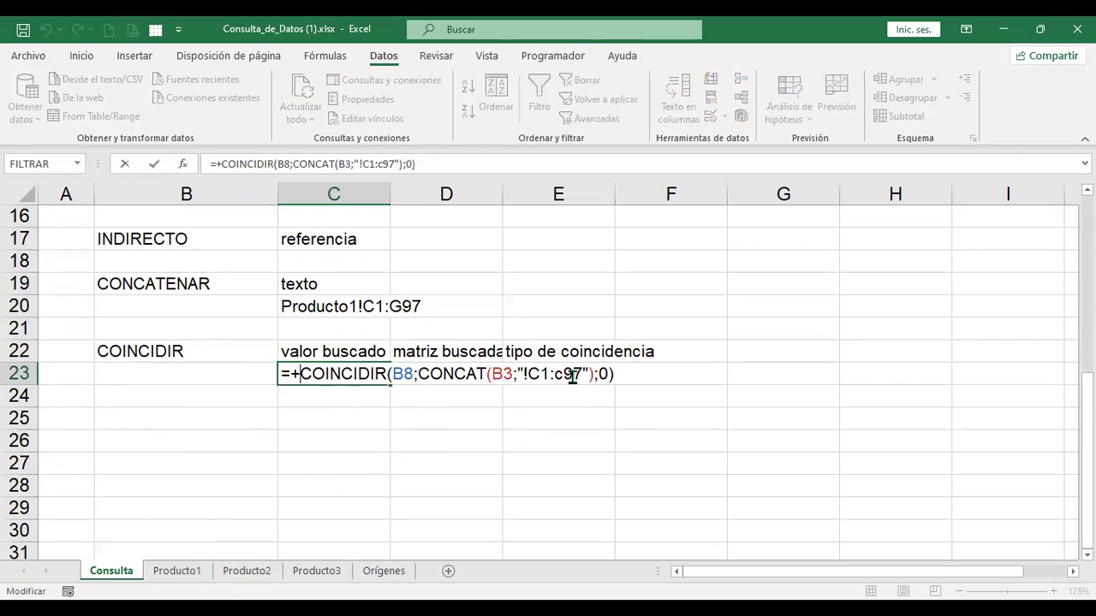
{"action": "key", "text": "Right"}
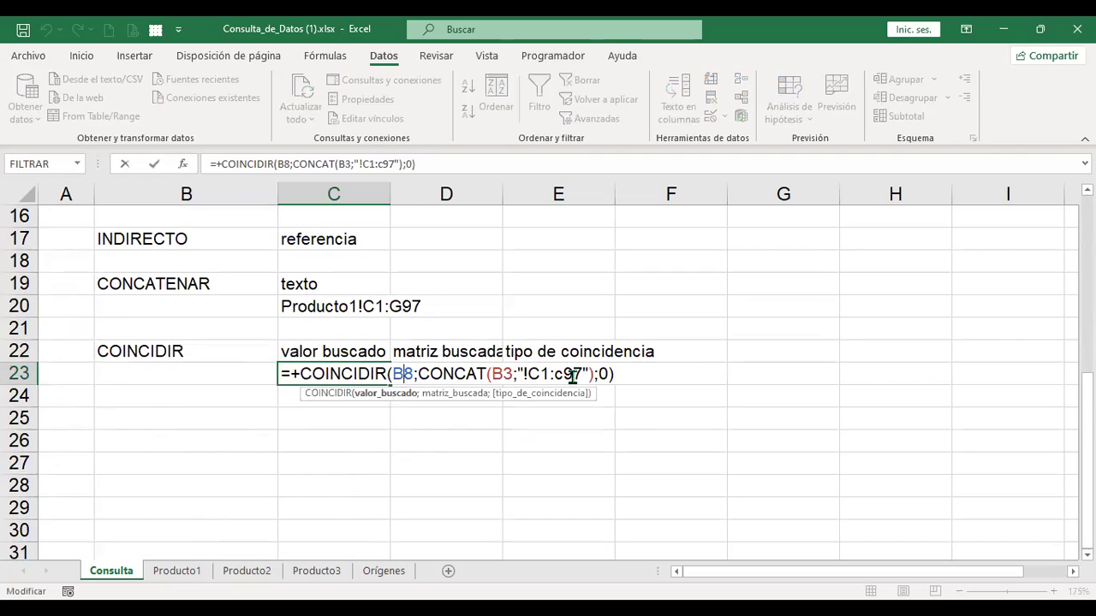
{"action": "key", "text": "Right"}
{"action": "key", "text": "Right"}
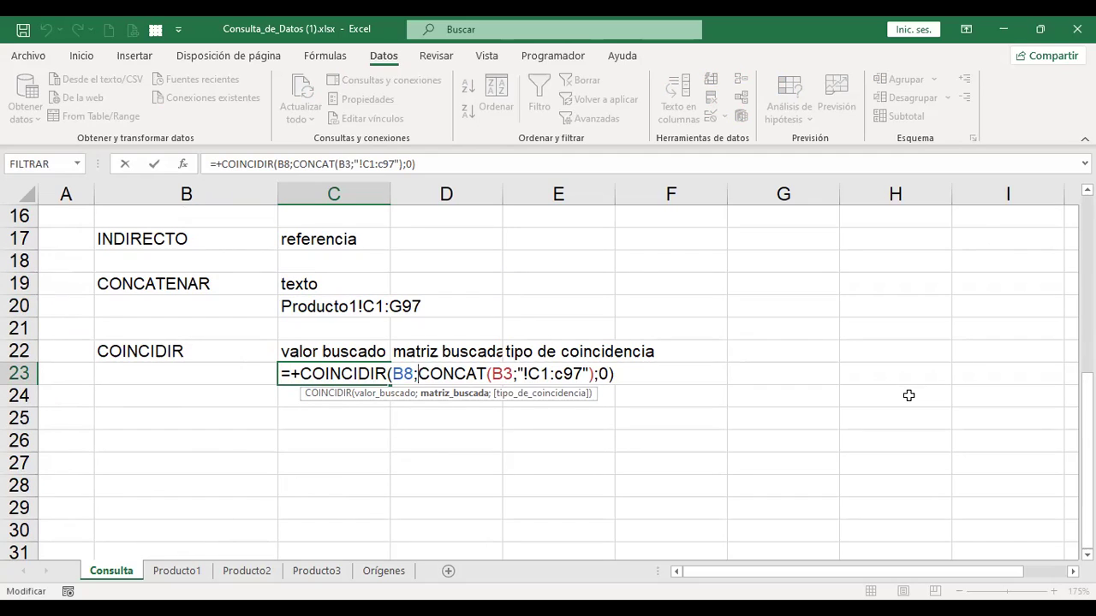
{"action": "key", "text": "shift+Right"}
{"action": "key", "text": "shift+Right"}
{"action": "key", "text": "shift+Right"}
{"action": "key", "text": "shift+Right"}
{"action": "key", "text": "shift+Right"}
{"action": "key", "text": "shift+Right"}
{"action": "key", "text": "shift+Right"}
{"action": "key", "text": "shift+Right"}
{"action": "key", "text": "shift+Right"}
{"action": "key", "text": "shift+Right"}
{"action": "key", "text": "shift+Right"}
{"action": "key", "text": "shift+Right"}
{"action": "key", "text": "shift+Right"}
{"action": "key", "text": "shift+Right"}
{"action": "key", "text": "shift+Right"}
{"action": "key", "text": "shift+Right"}
{"action": "key", "text": "shift+Right"}
{"action": "key", "text": "shift+Right"}
{"action": "key", "text": "shift+Right"}
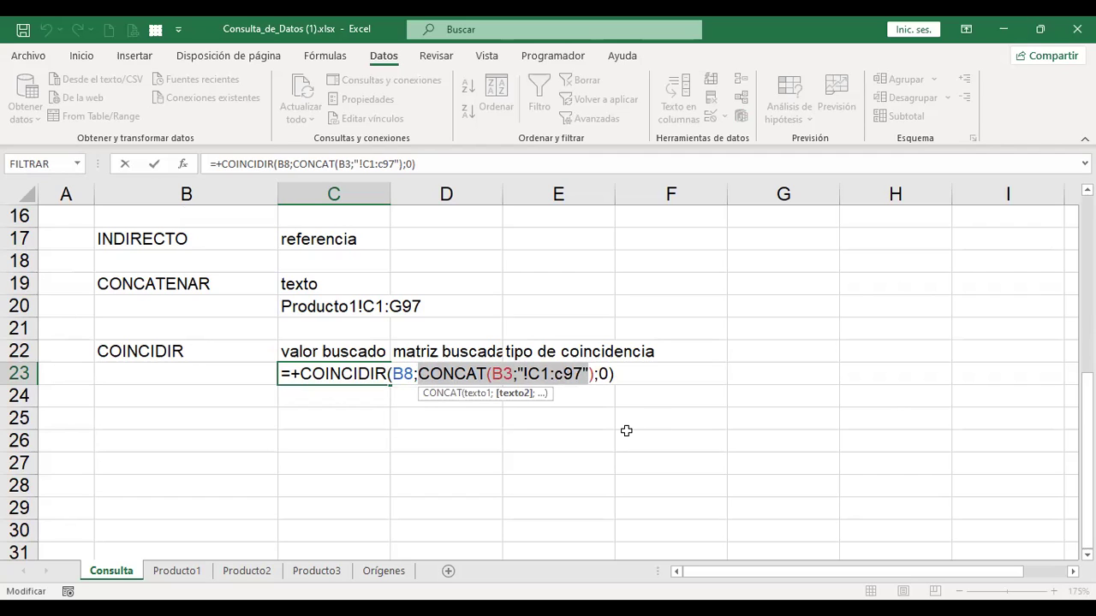
{"action": "key", "text": "Delete"}
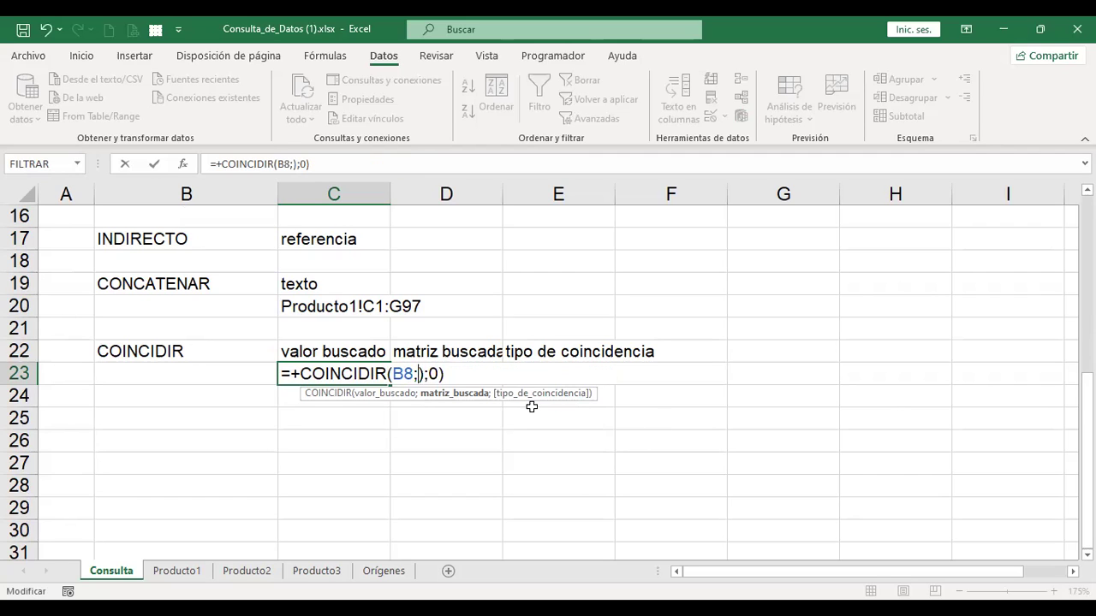
Set the lookup array of the COINCIDIR formula to the dates in Producto1!C2:C97.
{"action": "left_click", "coordinate": [177, 573]}
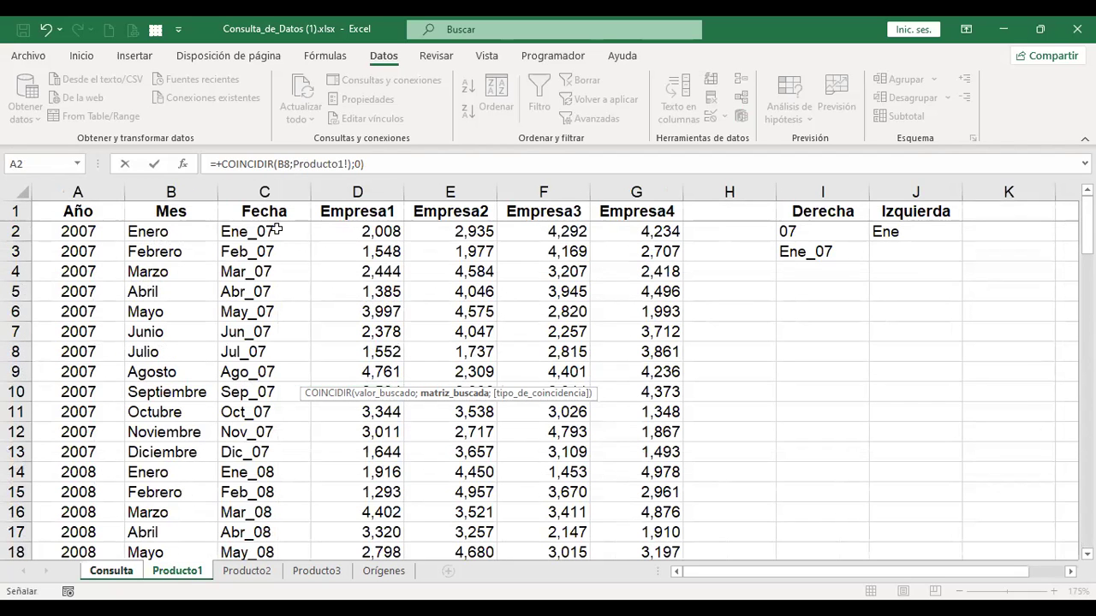
{"action": "left_click", "coordinate": [276, 230]}
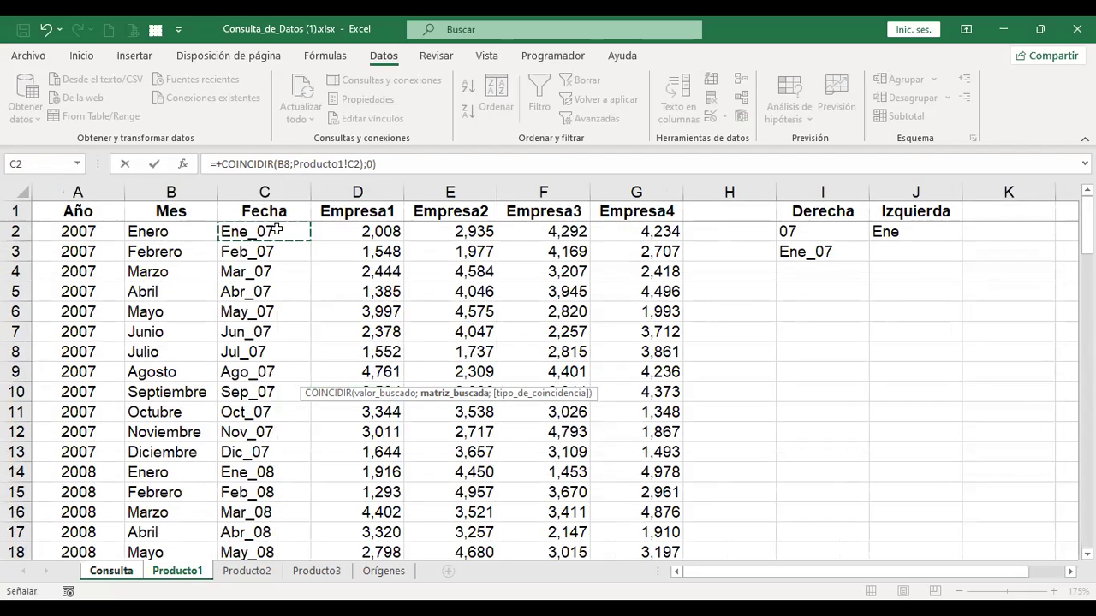
{"action": "key", "text": "ctrl+shift+Down"}
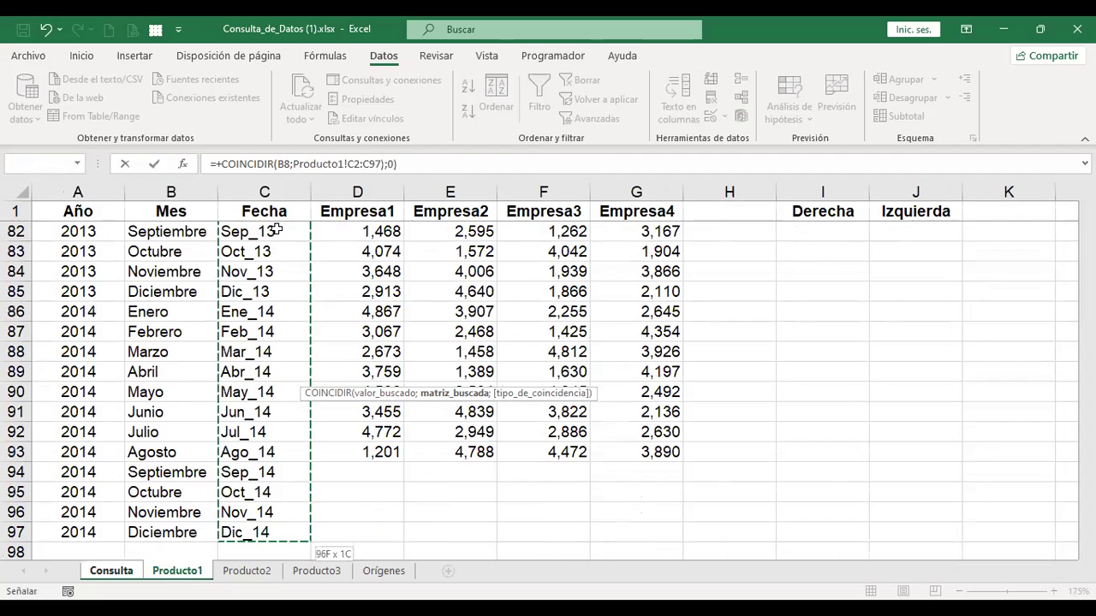
{"action": "key", "text": "F2"}
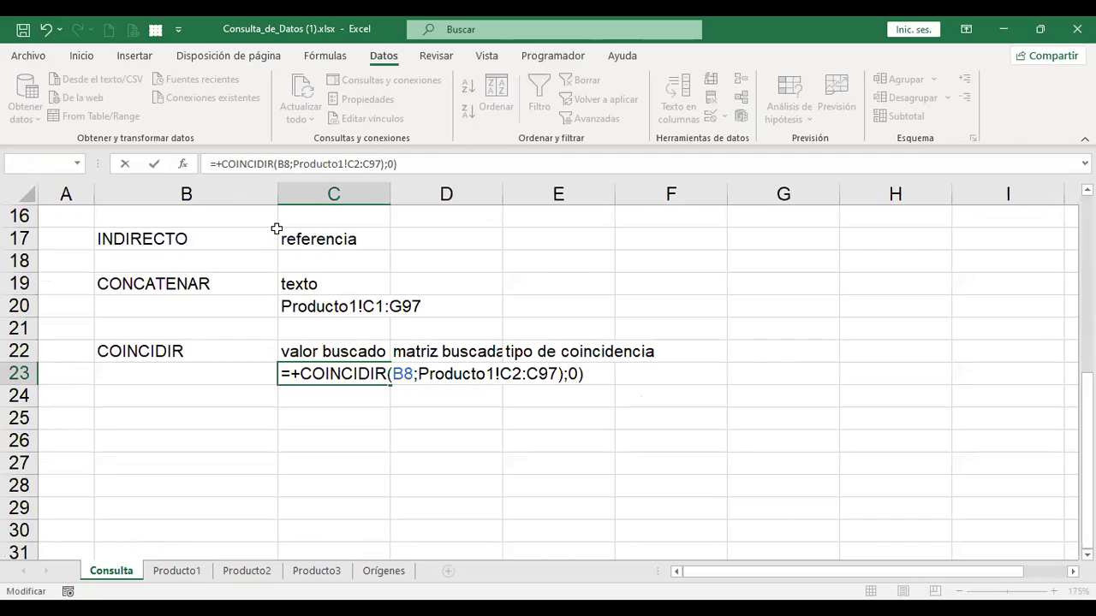
Remove the match type argument and surplus closing parenthesis so C23 contains =+COINCIDIR(B8;Producto1!C2:C97), and commit the formula.
{"action": "key", "text": "Left"}
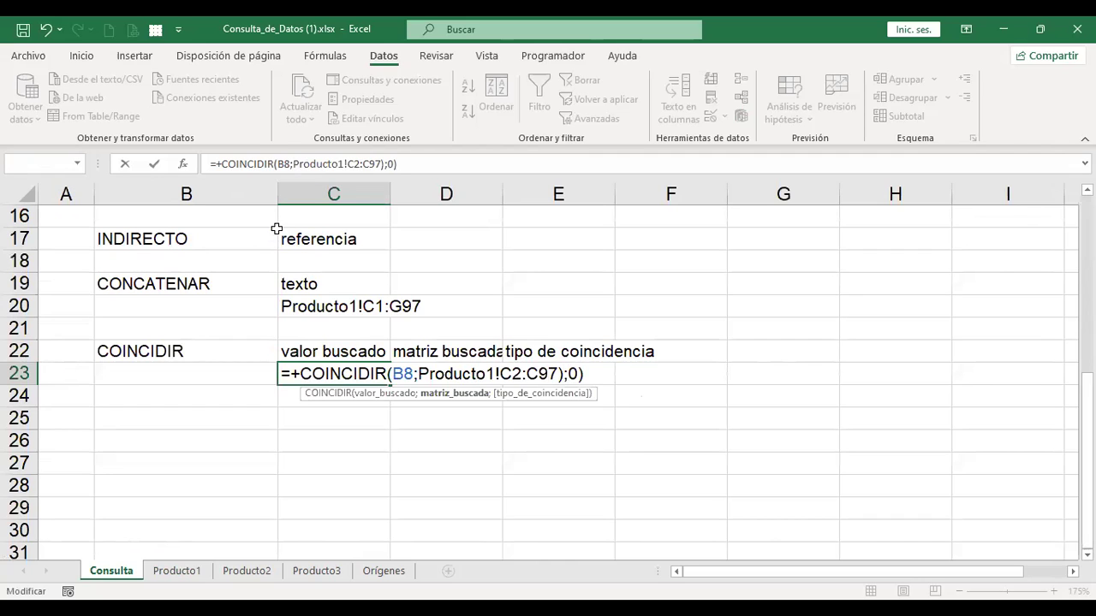
{"action": "key", "text": "Right"}
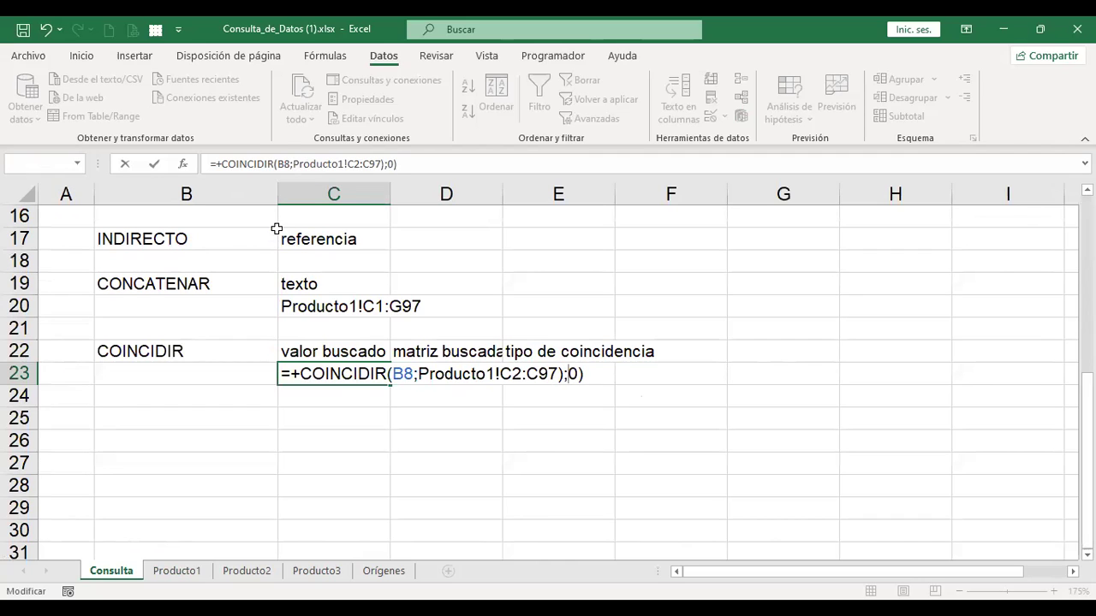
{"action": "key", "text": "BackSpace"}
{"action": "key", "text": "Delete"}
{"action": "key", "text": "Left"}
{"action": "key", "text": "Left"}
{"action": "key", "text": "Left"}
{"action": "key", "text": "Left"}
{"action": "key", "text": "Left"}
{"action": "key", "text": "Left"}
{"action": "key", "text": "Right"}
{"action": "key", "text": "Right"}
{"action": "key", "text": "Right"}
{"action": "key", "text": "Right"}
{"action": "key", "text": "Right"}
{"action": "key", "text": "Right"}
{"action": "key", "text": "Right"}
{"action": "key", "text": "Right"}
{"action": "key", "text": "Right"}
{"action": "key", "text": "Right"}
{"action": "key", "text": "ctrl+Return"}
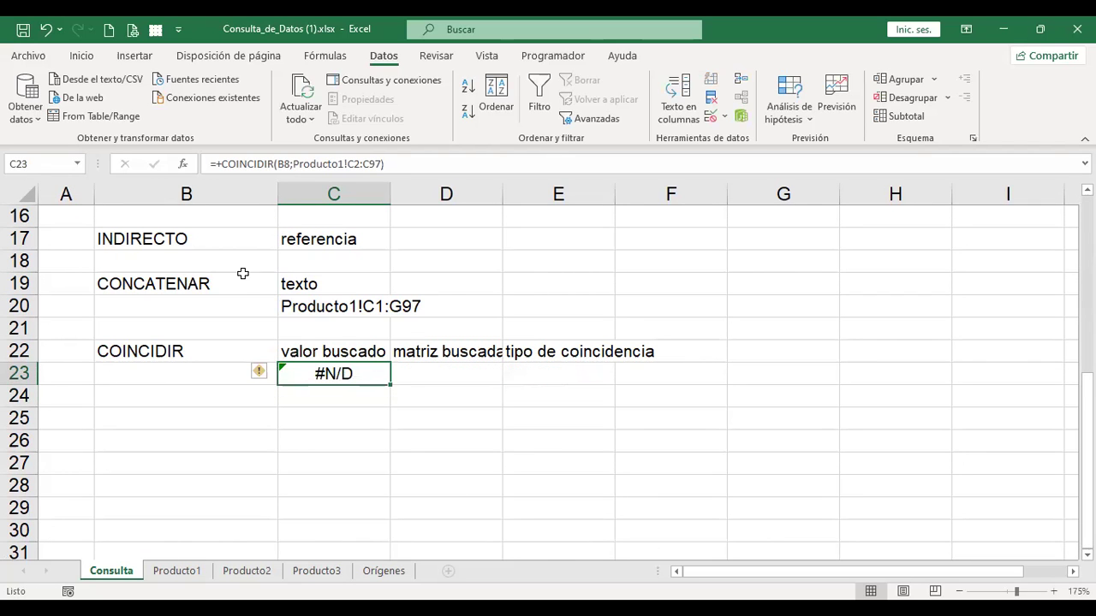
Examine the COINCIDIR formula in C23 and trace its lookup value to cell B8 in the query table.
{"action": "scroll", "coordinate": [551, 421], "scroll_direction": "up", "scroll_amount": 4}
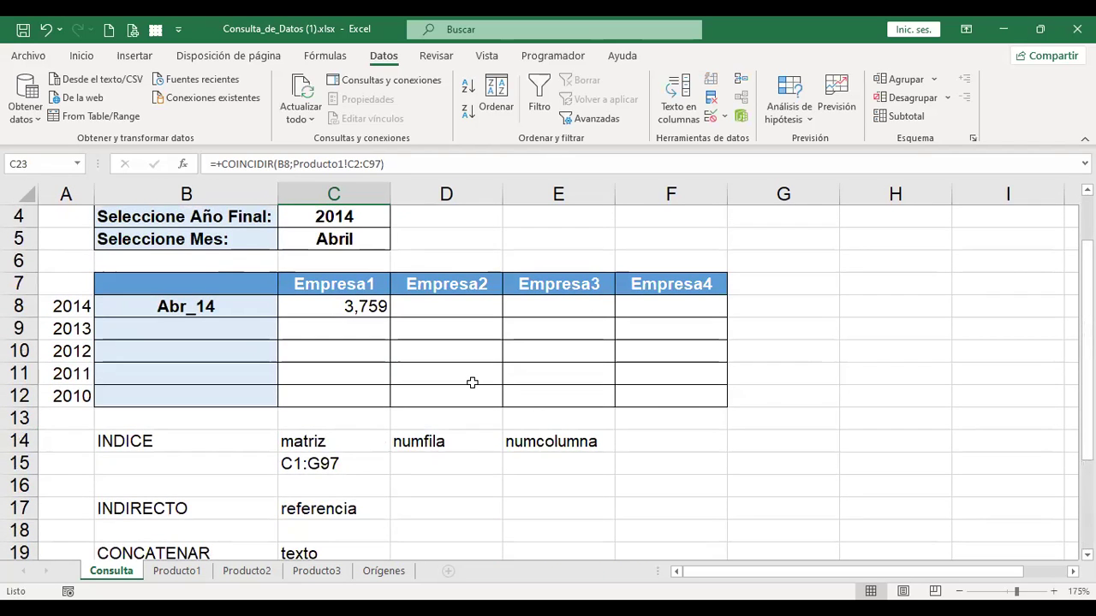
{"action": "scroll", "coordinate": [472, 383], "scroll_direction": "up", "scroll_amount": 1}
{"action": "scroll", "coordinate": [472, 382], "scroll_direction": "down", "scroll_amount": 2}
{"action": "scroll", "coordinate": [472, 383], "scroll_direction": "up", "scroll_amount": 3}
{"action": "scroll", "coordinate": [447, 386], "scroll_direction": "down", "scroll_amount": 4}
{"action": "scroll", "coordinate": [447, 389], "scroll_direction": "up", "scroll_amount": 1}
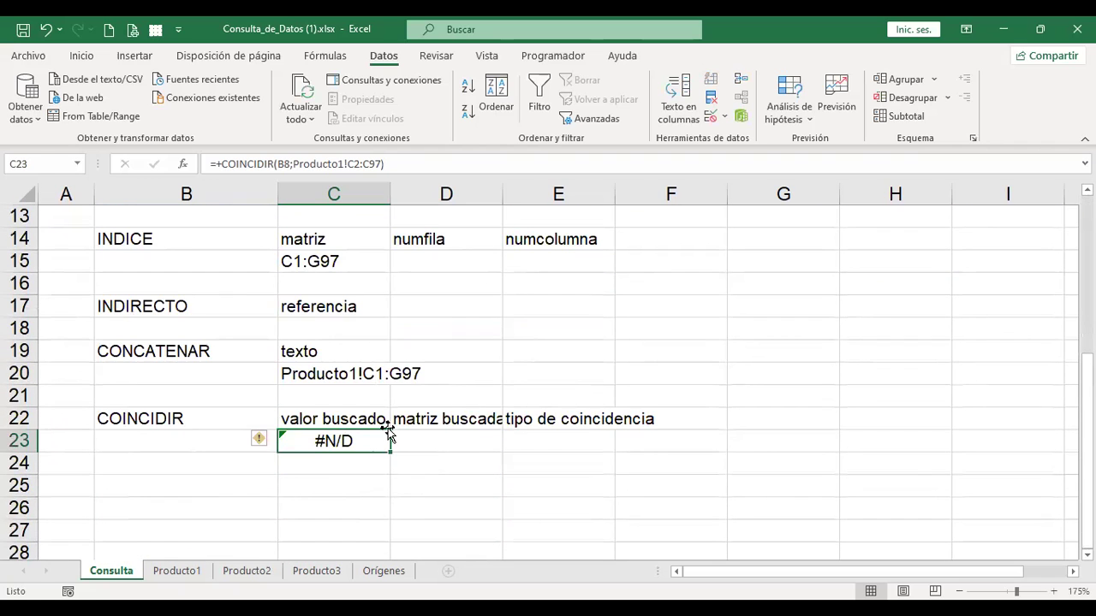
{"action": "key", "text": "F2"}
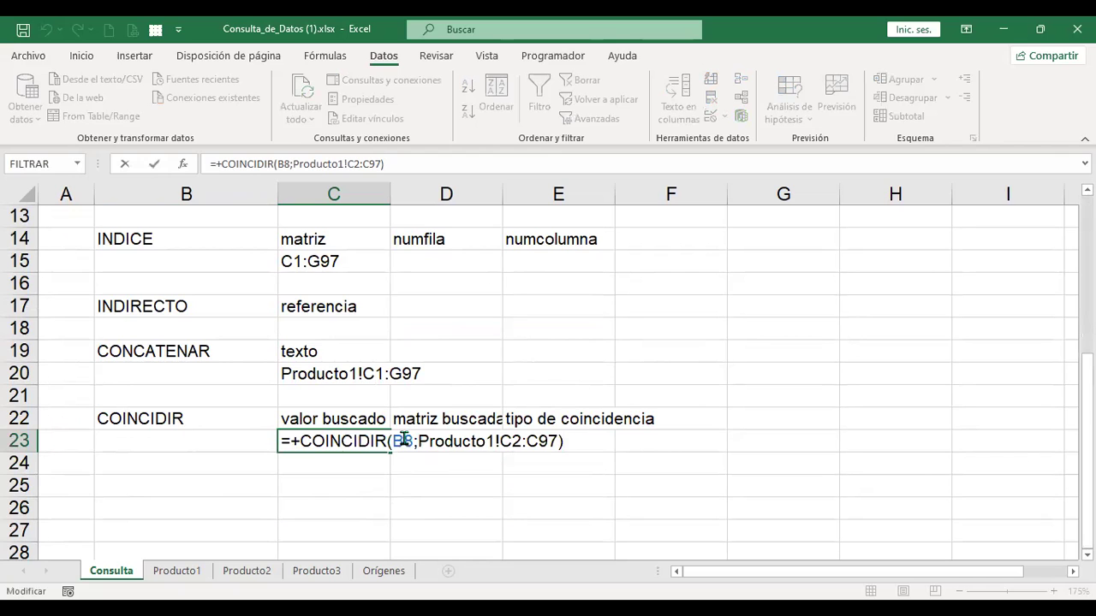
{"action": "left_click", "coordinate": [402, 439]}
{"action": "scroll", "coordinate": [411, 445], "scroll_direction": "up", "scroll_amount": 4}
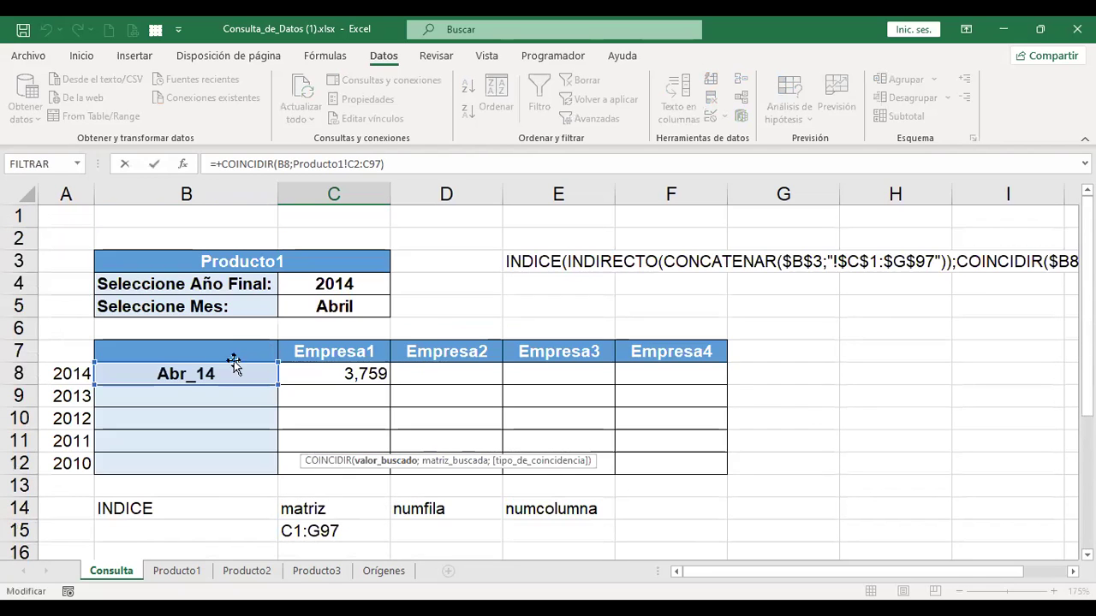
{"action": "scroll", "coordinate": [279, 374], "scroll_direction": "down", "scroll_amount": 4}
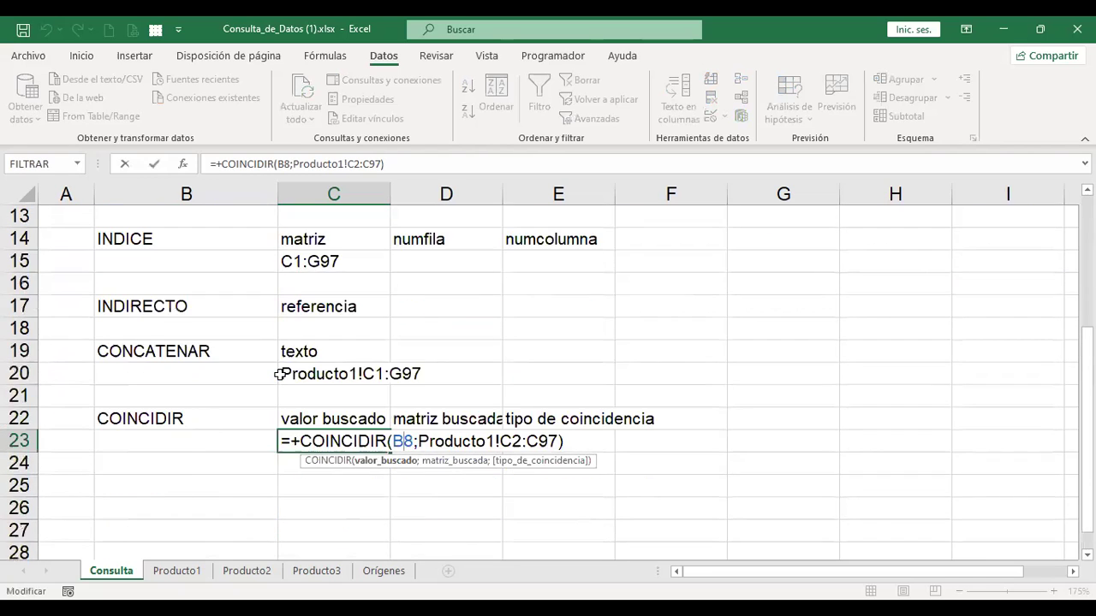
{"action": "scroll", "coordinate": [508, 337], "scroll_direction": "down", "scroll_amount": 2}
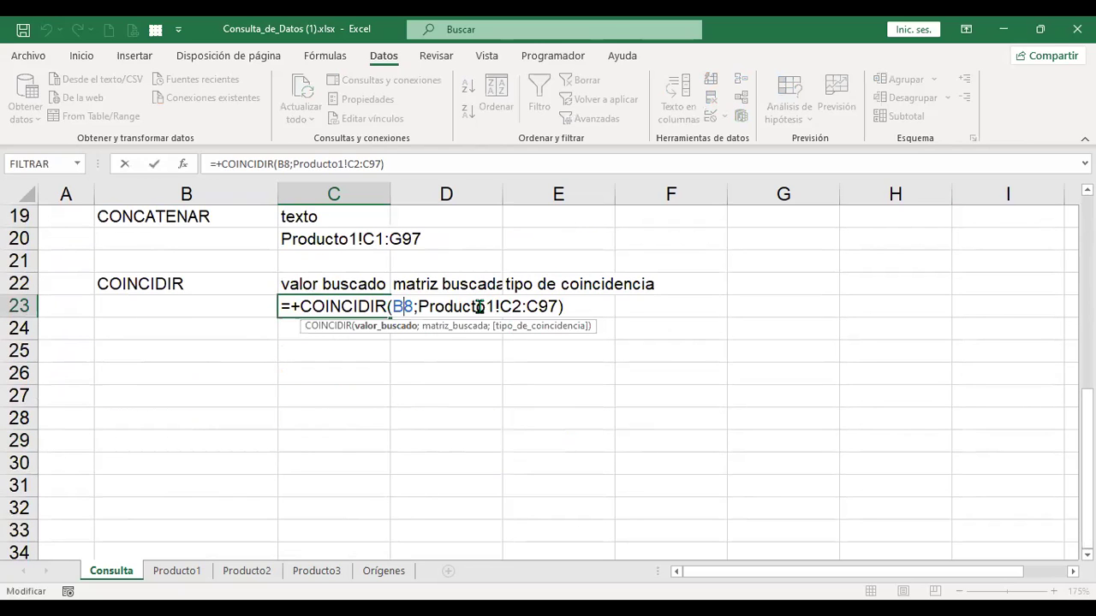
Change the start of the COINCIDIR lookup array in C23 so it reads Producto1!C1:C97, and commit the formula.
{"action": "left_click", "coordinate": [479, 306]}
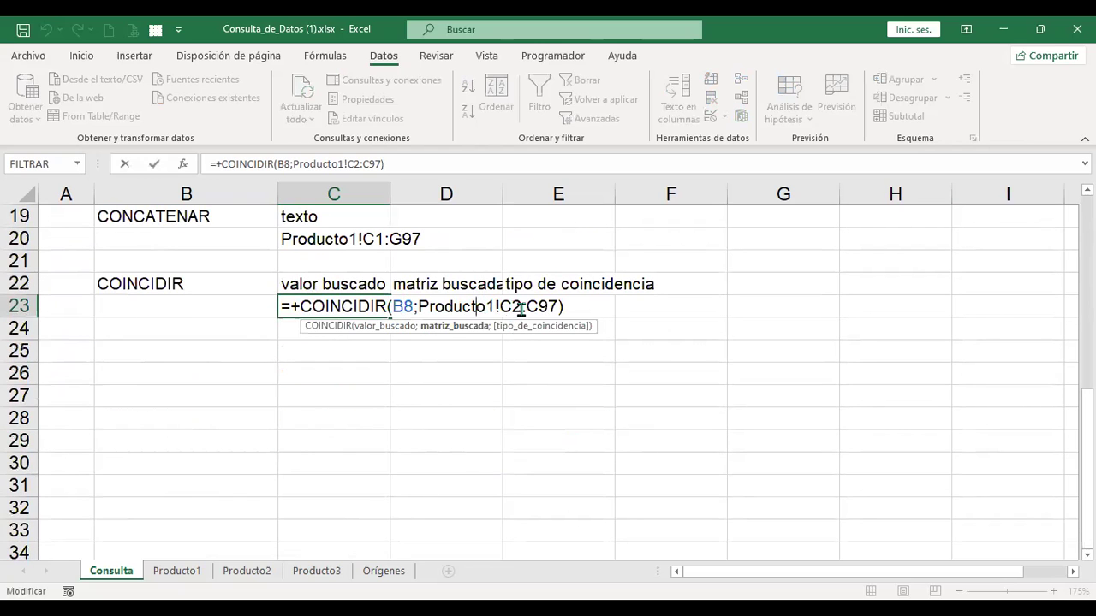
{"action": "left_click", "coordinate": [516, 308]}
{"action": "key", "text": "Delete"}
{"action": "type", "text": "1"}
{"action": "key", "text": "ctrl+Return"}
Add 0 (exact match) as the match type so C23 contains =+COINCIDIR(B8;Producto1!C1:C97;0), and commit the formula.
{"action": "key", "text": "F2"}
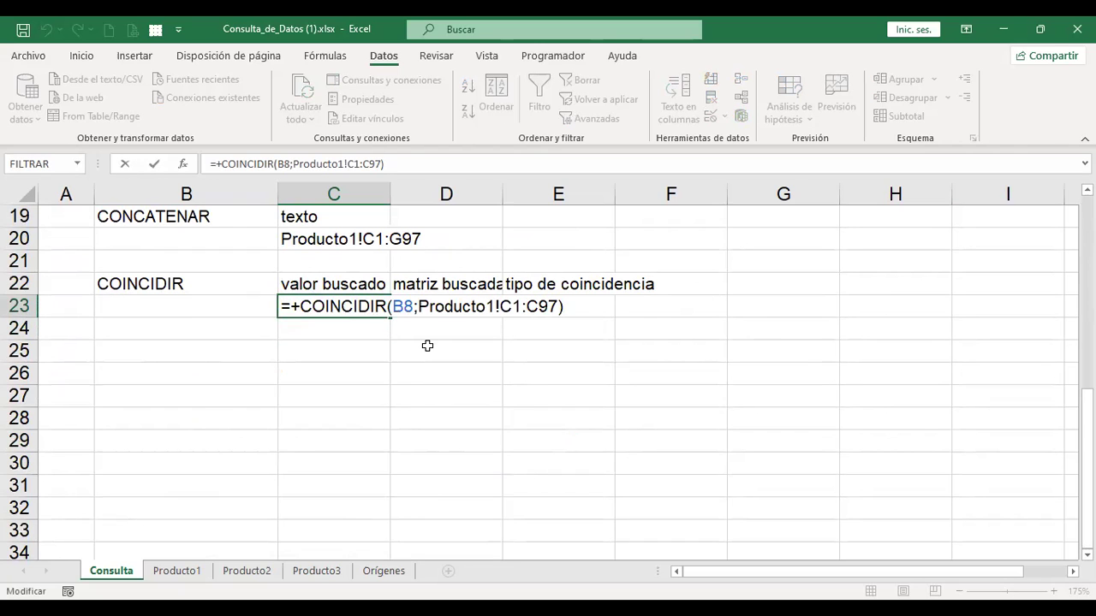
{"action": "left_click", "coordinate": [456, 303]}
{"action": "key", "text": "Right"}
{"action": "key", "text": "Right"}
{"action": "key", "text": "Right"}
{"action": "key", "text": "Right"}
{"action": "key", "text": "Right"}
{"action": "key", "text": "Right"}
{"action": "key", "text": "Right"}
{"action": "key", "text": "Right"}
{"action": "key", "text": "Right"}
{"action": "key", "text": "Right"}
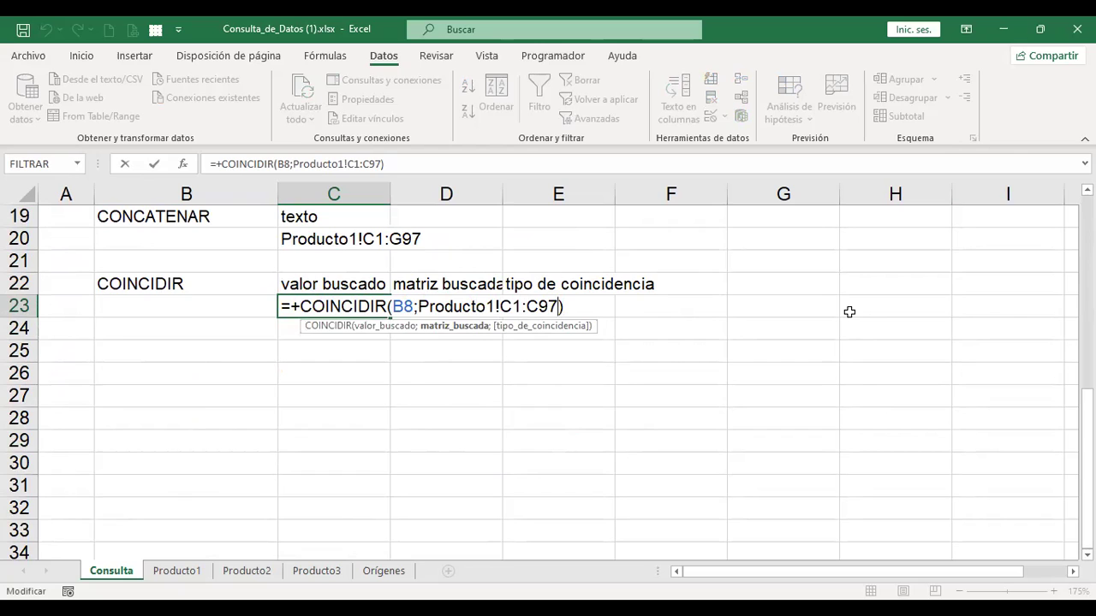
{"action": "type", "text": ";0"}
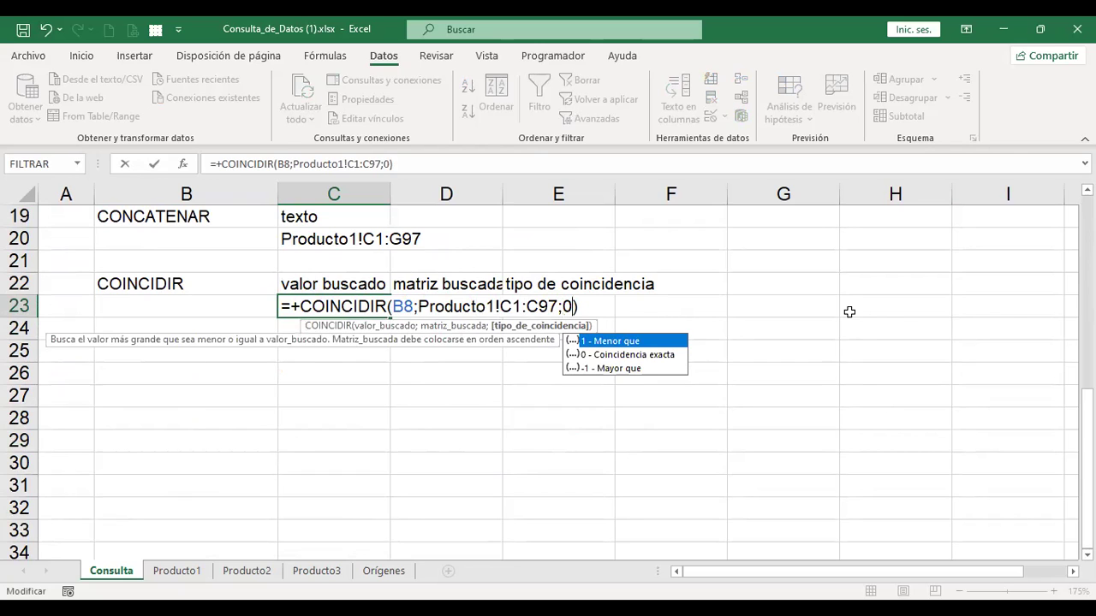
{"action": "key", "text": "ctrl+Return"}
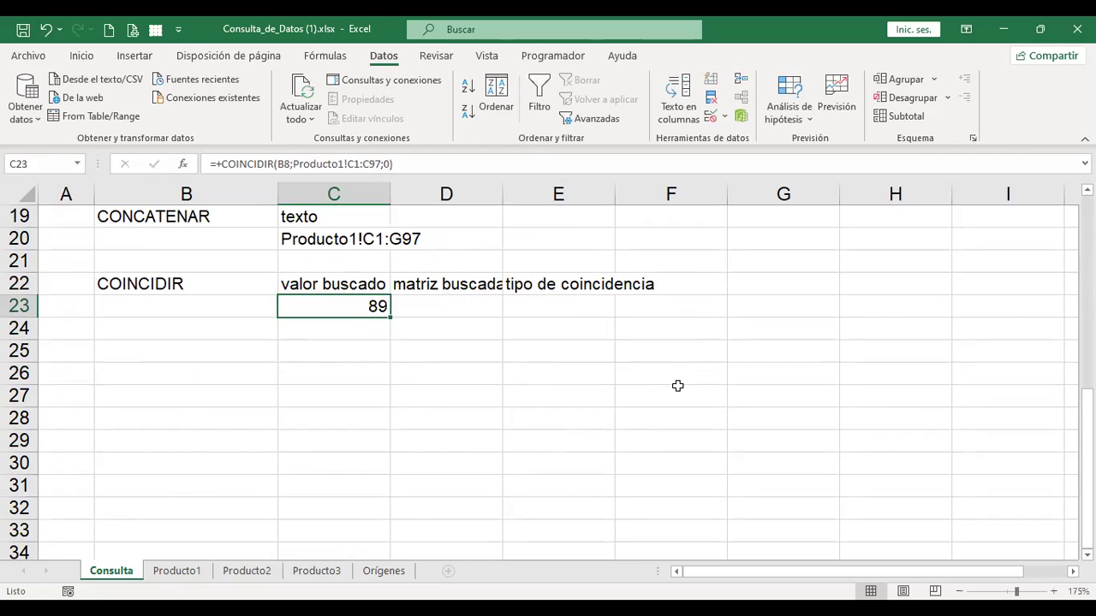
{"action": "key", "text": "F2"}
{"action": "key", "text": "Return"}
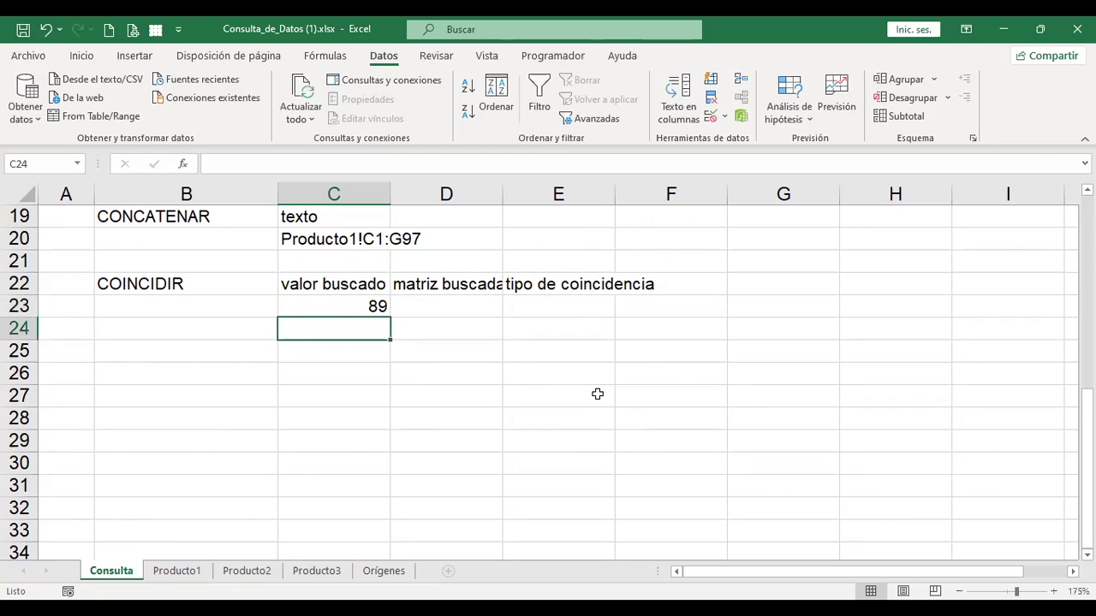
Check the query date in B8 against the Abril 2014 row on the Producto1 sheet, and return to C23 on Consulta.
{"action": "scroll", "coordinate": [597, 392], "scroll_direction": "up", "scroll_amount": 4}
{"action": "scroll", "coordinate": [384, 199], "scroll_direction": "up", "scroll_amount": 2}
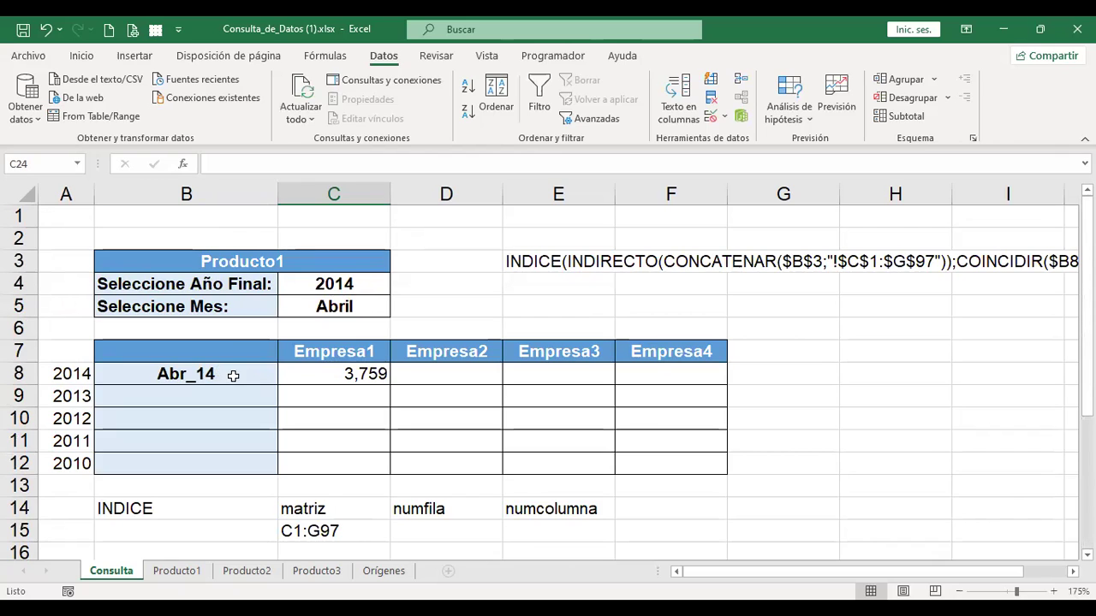
{"action": "left_click", "coordinate": [177, 571]}
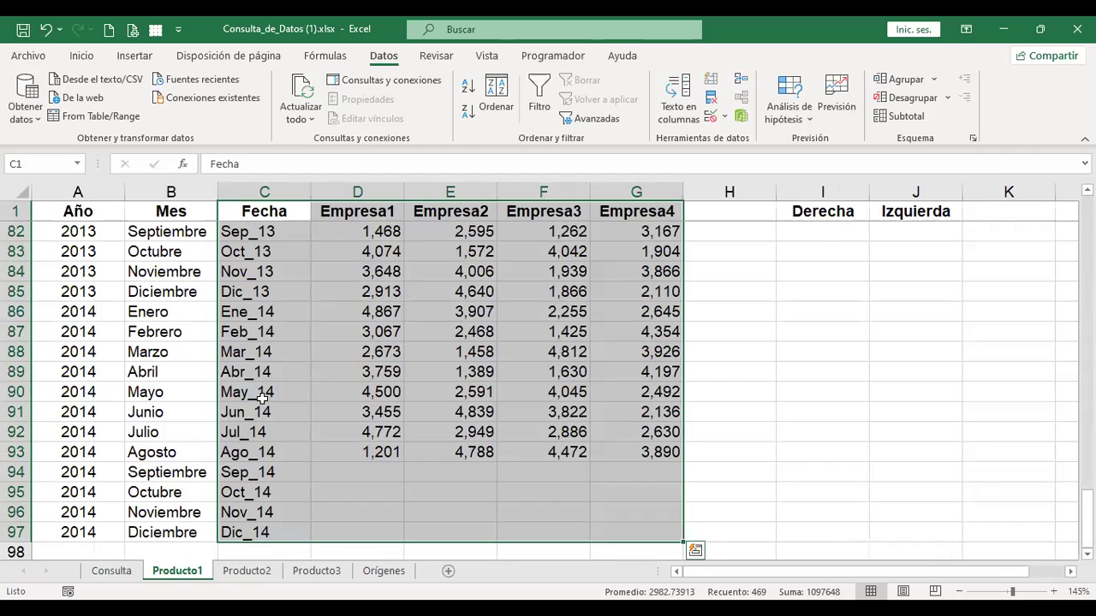
{"action": "left_click", "coordinate": [151, 372]}
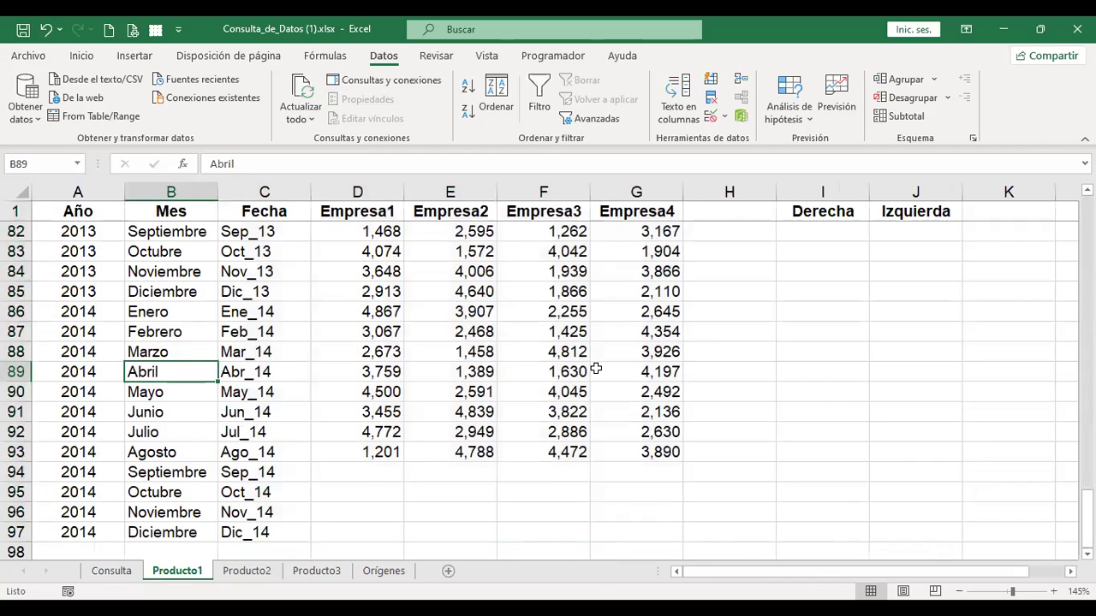
{"action": "left_click", "coordinate": [121, 572]}
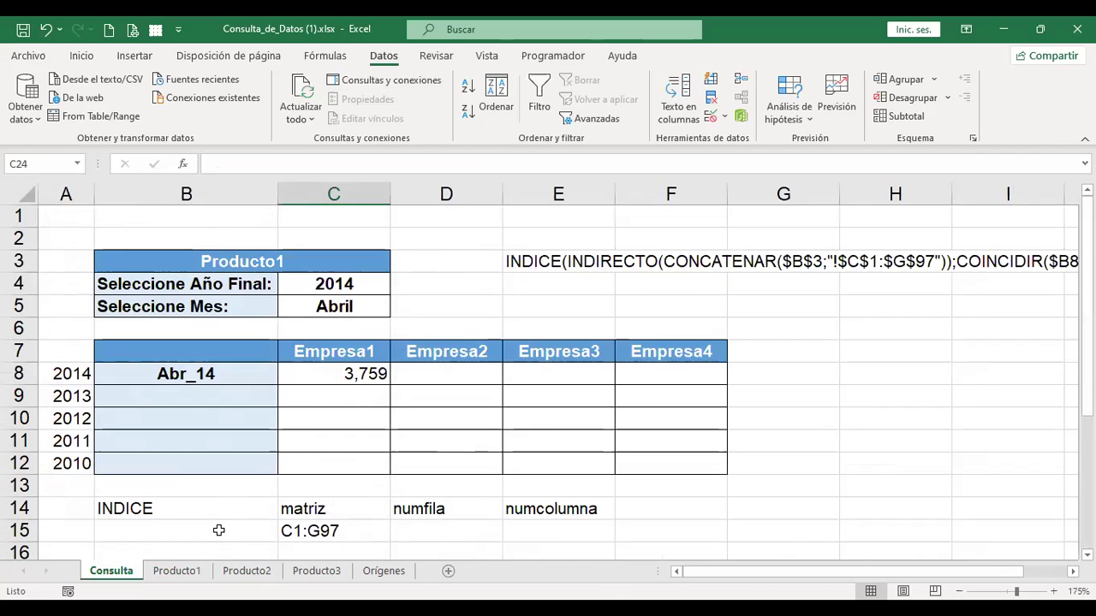
{"action": "scroll", "coordinate": [292, 449], "scroll_direction": "down", "scroll_amount": 5}
{"action": "left_click", "coordinate": [337, 379]}
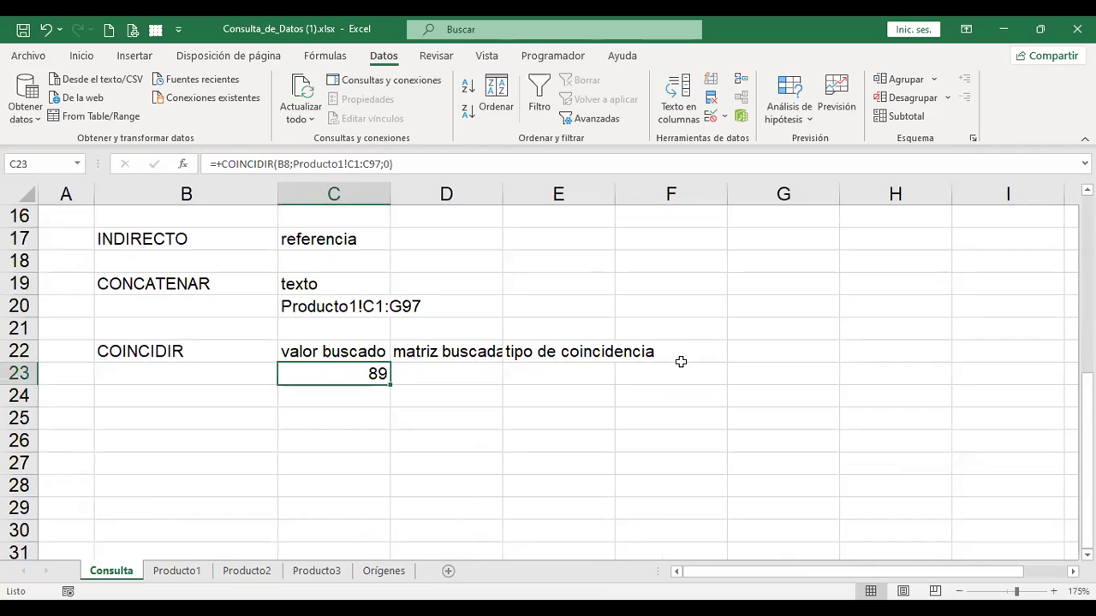
Examine the lookup value argument of the COINCIDIR formula in C23 alongside the date it references in B8.
{"action": "key", "text": "F2"}
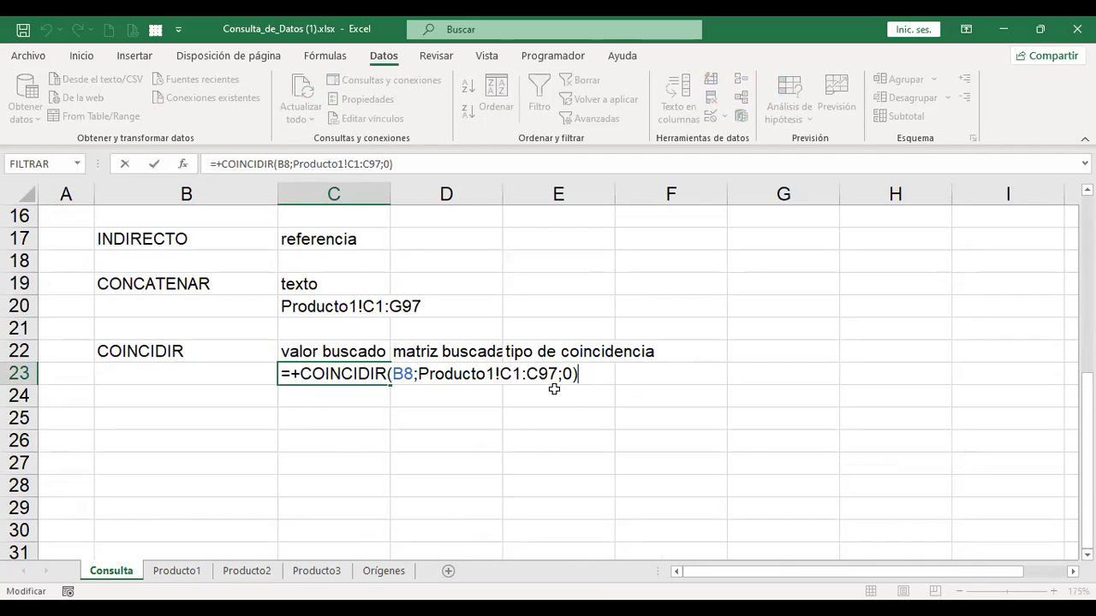
{"action": "key", "text": "Left"}
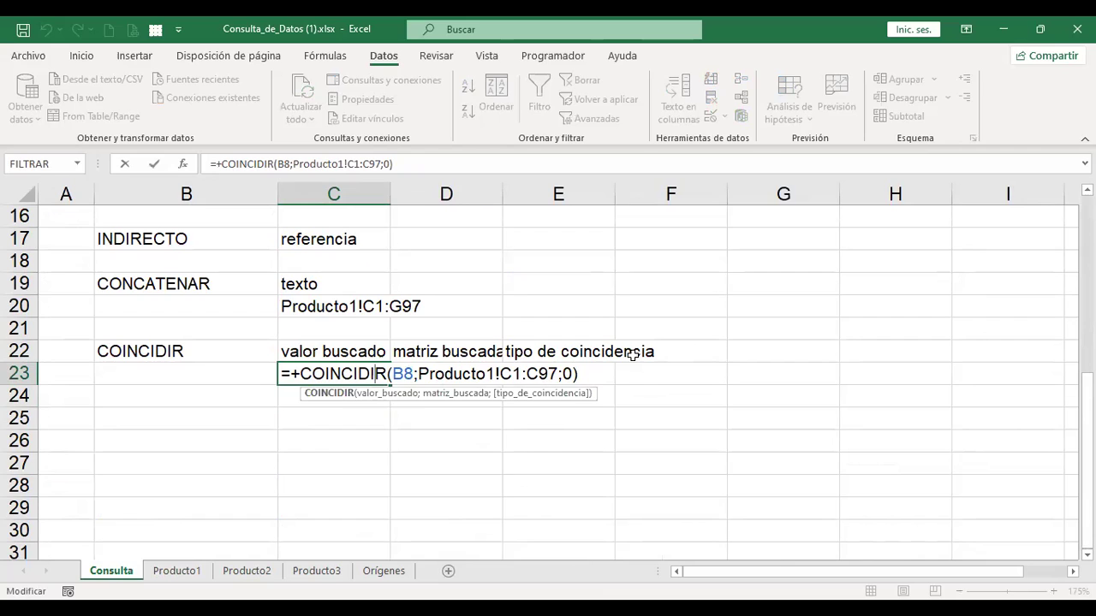
{"action": "key", "text": "Right"}
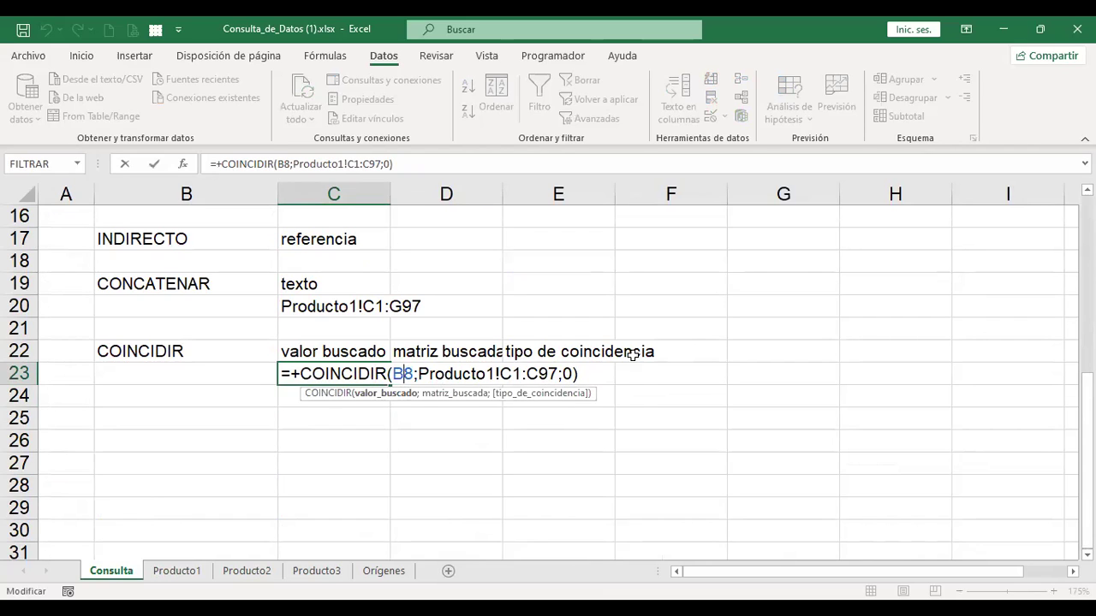
{"action": "scroll", "coordinate": [614, 370], "scroll_direction": "up", "scroll_amount": 1}
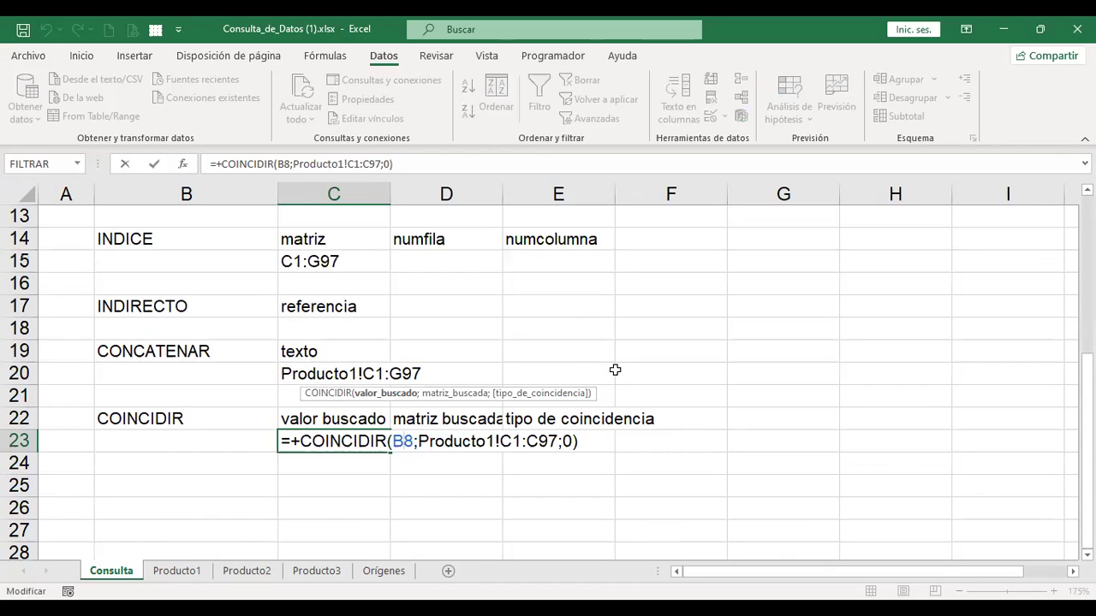
{"action": "scroll", "coordinate": [183, 337], "scroll_direction": "up", "scroll_amount": 3}
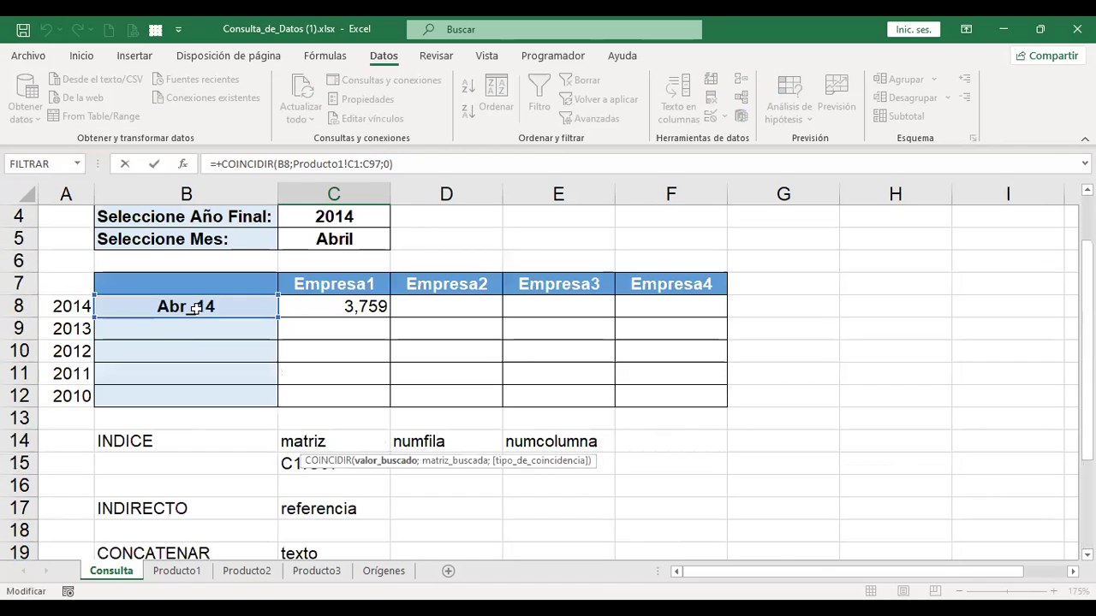
{"action": "scroll", "coordinate": [377, 322], "scroll_direction": "down", "scroll_amount": 3}
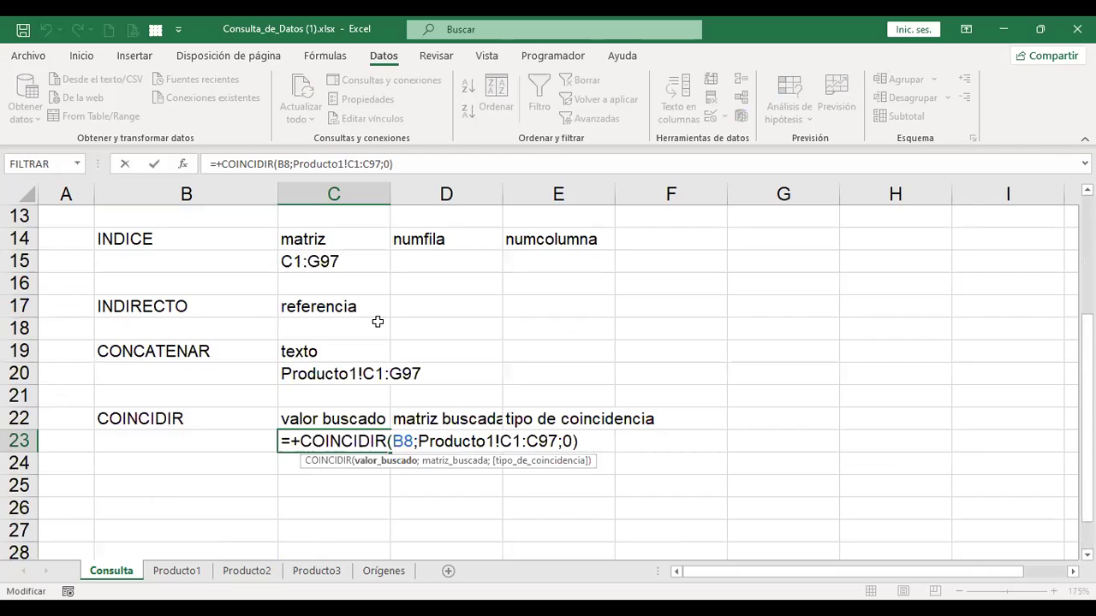
{"action": "scroll", "coordinate": [457, 308], "scroll_direction": "down", "scroll_amount": 2}
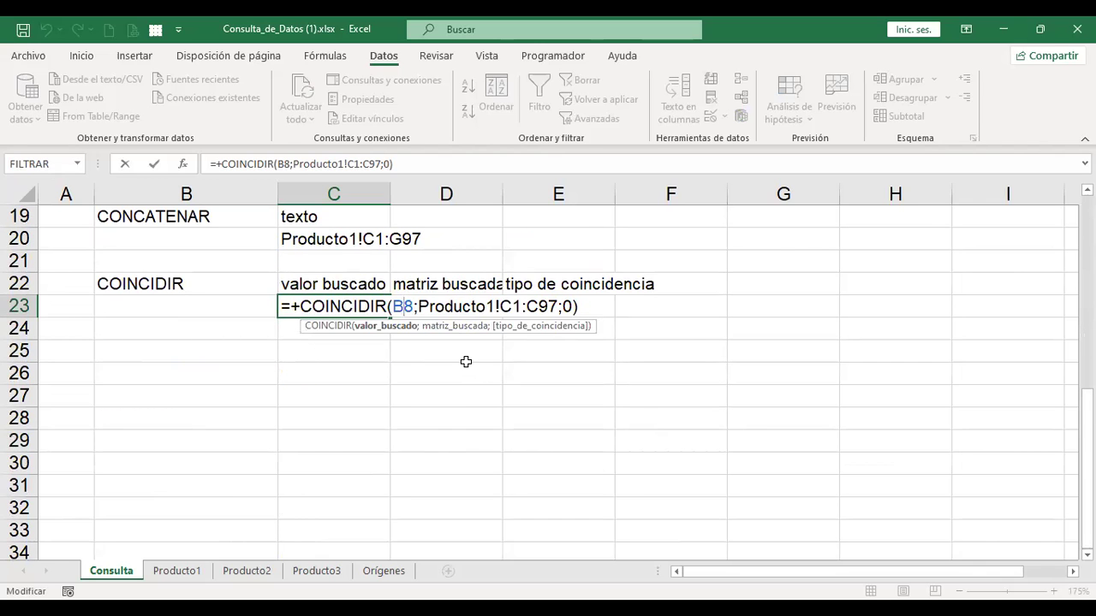
{"action": "scroll", "coordinate": [466, 361], "scroll_direction": "up", "scroll_amount": 2}
{"action": "scroll", "coordinate": [215, 262], "scroll_direction": "up", "scroll_amount": 3}
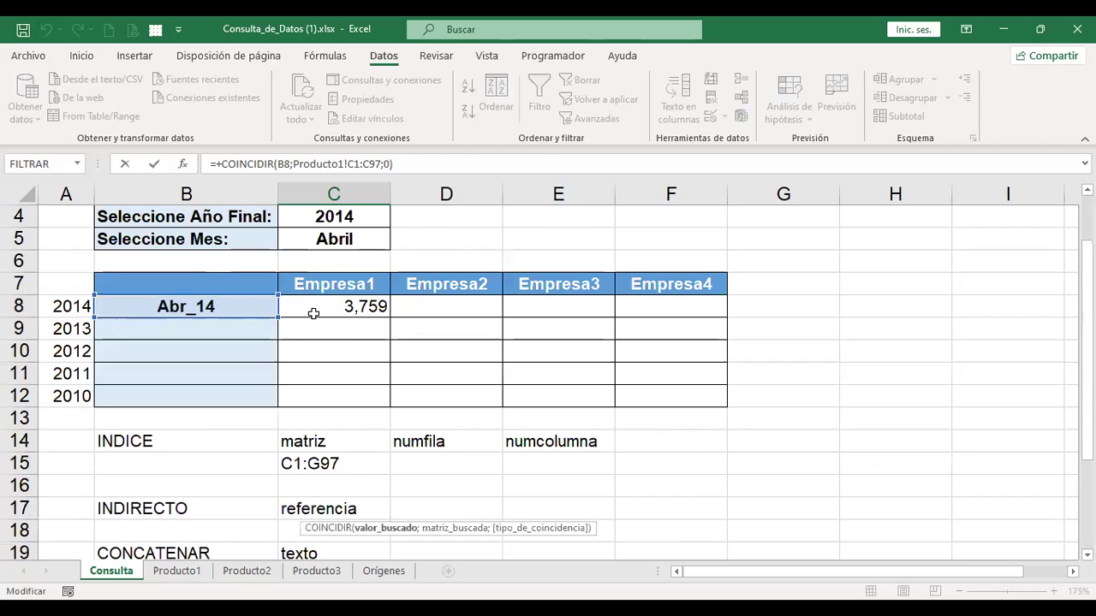
{"action": "scroll", "coordinate": [502, 394], "scroll_direction": "down", "scroll_amount": 4}
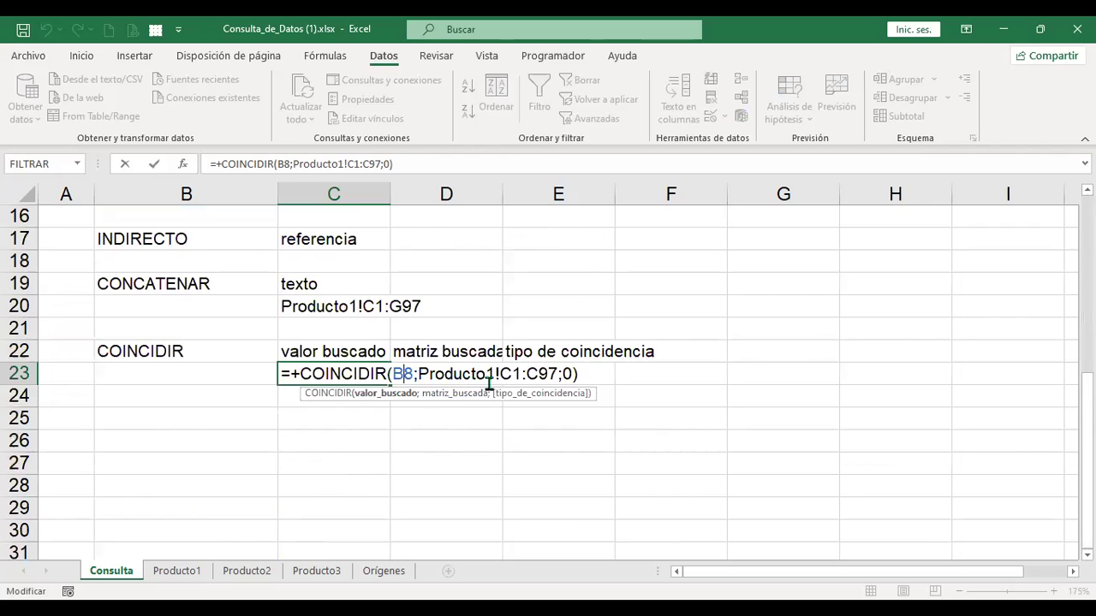
Review the Producto1!C1:C97 lookup array and the exact match argument 0 in C23, and commit the formula.
{"action": "left_click", "coordinate": [468, 375]}
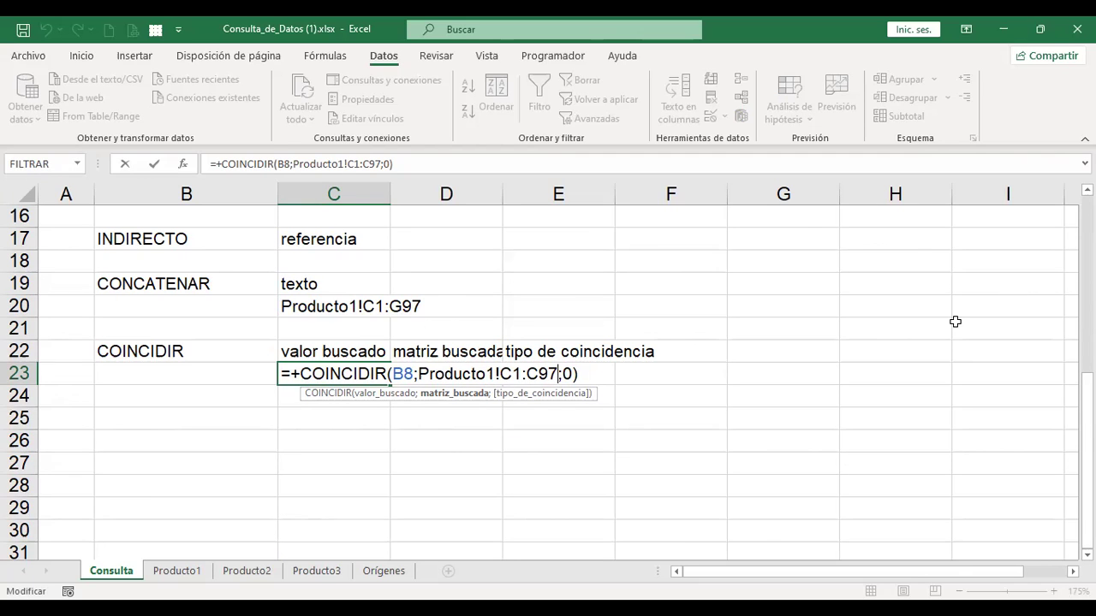
{"action": "key", "text": "Right"}
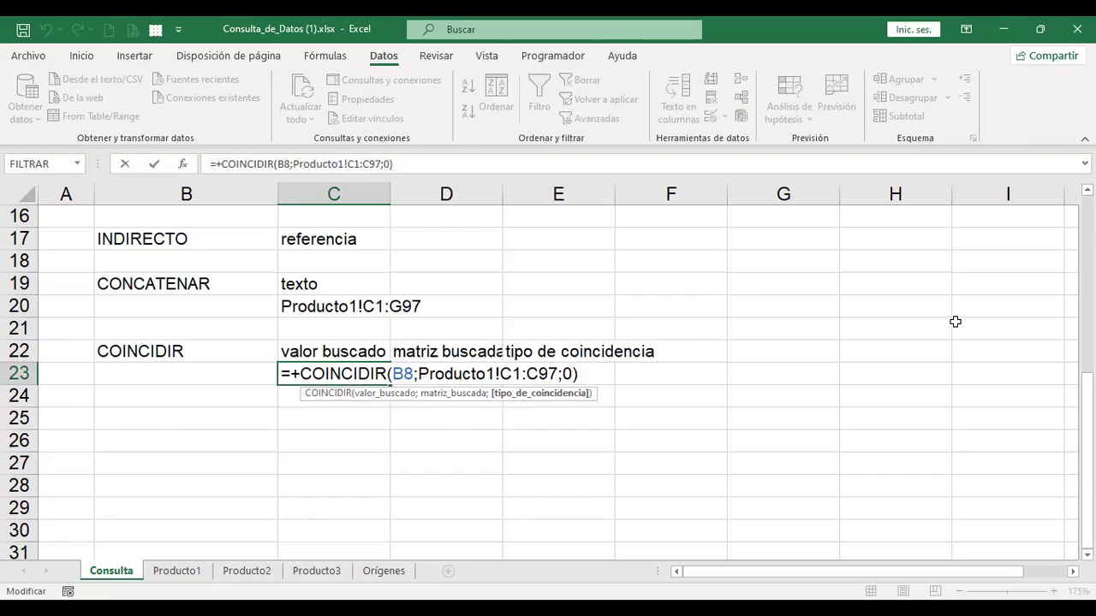
{"action": "type", "text": "0"}
{"action": "key", "text": "ctrl+Return"}
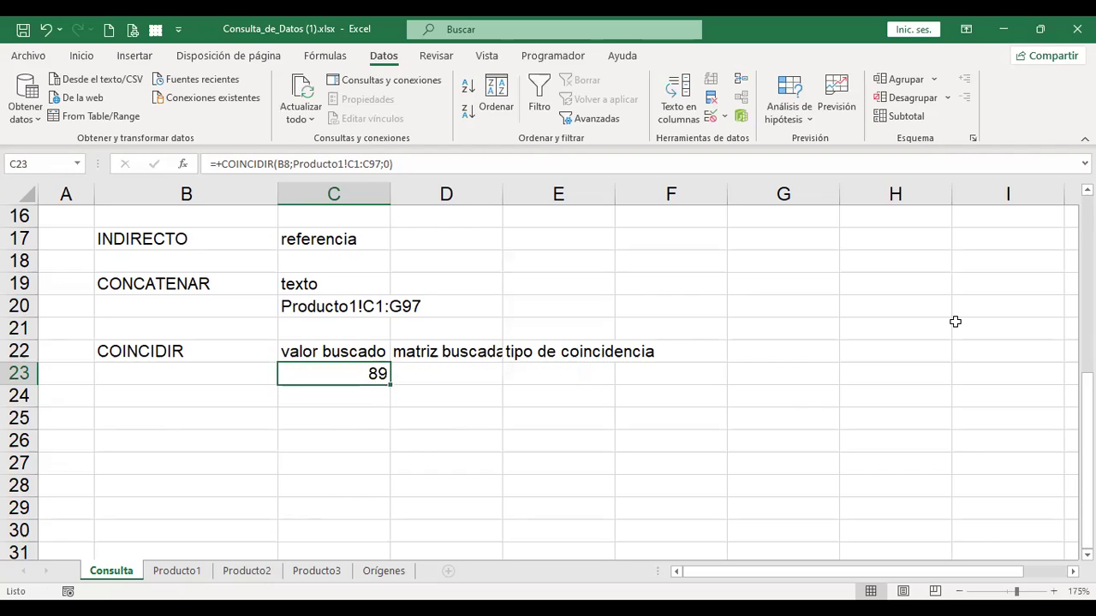
Step through the COINCIDIR formula in C23 from the function name across its arguments, and close the cell edit.
{"action": "key", "text": "F2"}
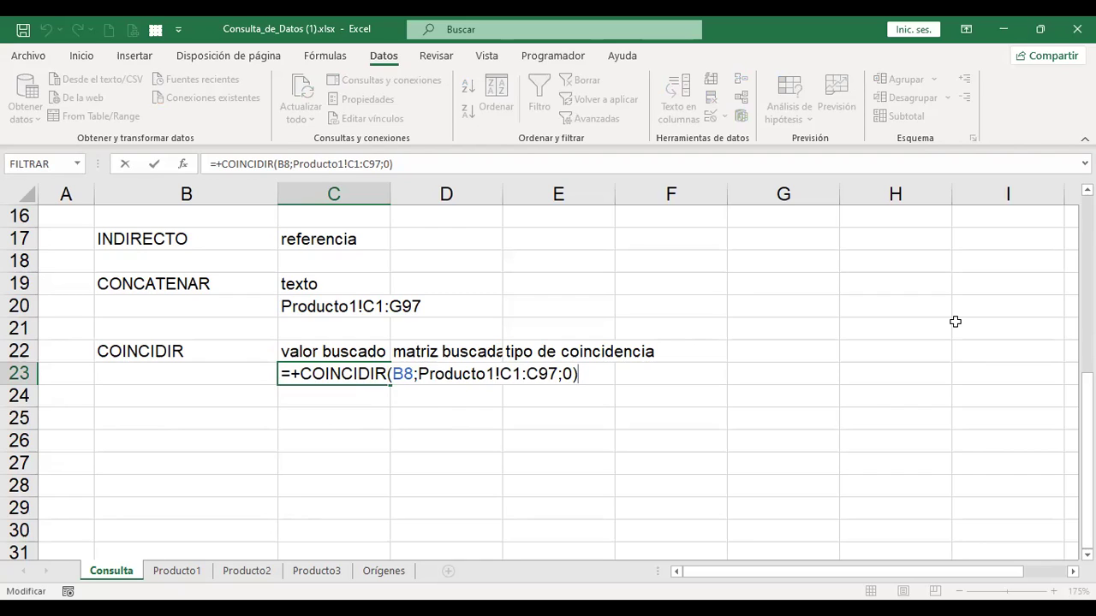
{"action": "left_click", "coordinate": [353, 370]}
{"action": "key", "text": "Right"}
{"action": "key", "text": "Right"}
{"action": "key", "text": "Right"}
{"action": "key", "text": "Right"}
{"action": "key", "text": "Right"}
{"action": "key", "text": "Right"}
{"action": "key", "text": "Right"}
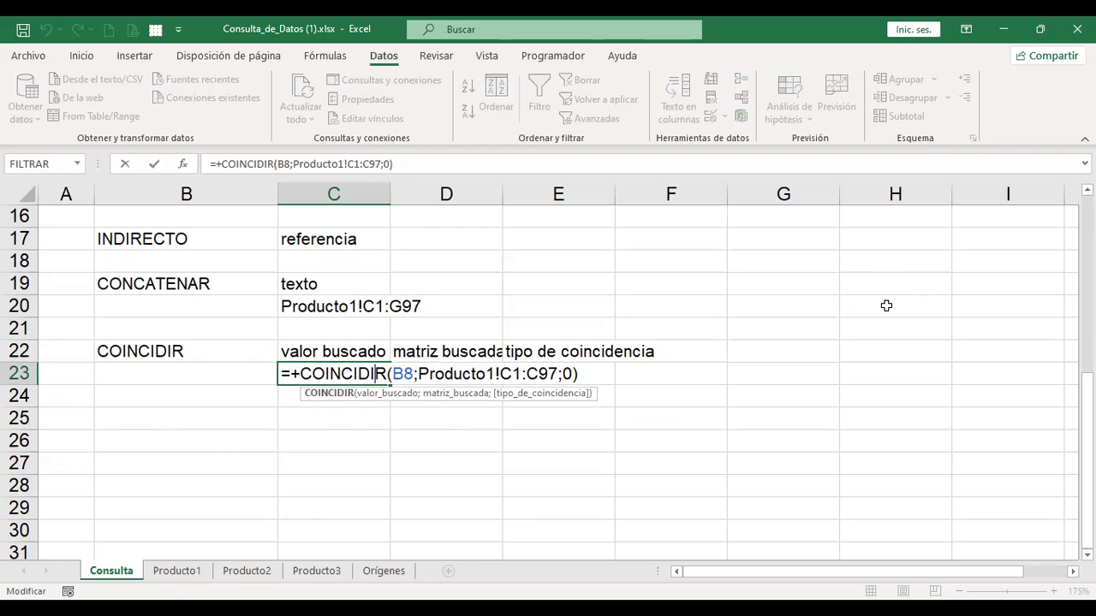
{"action": "key", "text": "Right"}
{"action": "key", "text": "Right"}
{"action": "key", "text": "Right"}
{"action": "key", "text": "Right"}
{"action": "key", "text": "Right"}
{"action": "key", "text": "Right"}
{"action": "key", "text": "Right"}
{"action": "key", "text": "Right"}
{"action": "key", "text": "Right"}
{"action": "key", "text": "Right"}
{"action": "key", "text": "Right"}
{"action": "key", "text": "Right"}
{"action": "key", "text": "Right"}
{"action": "key", "text": "Right"}
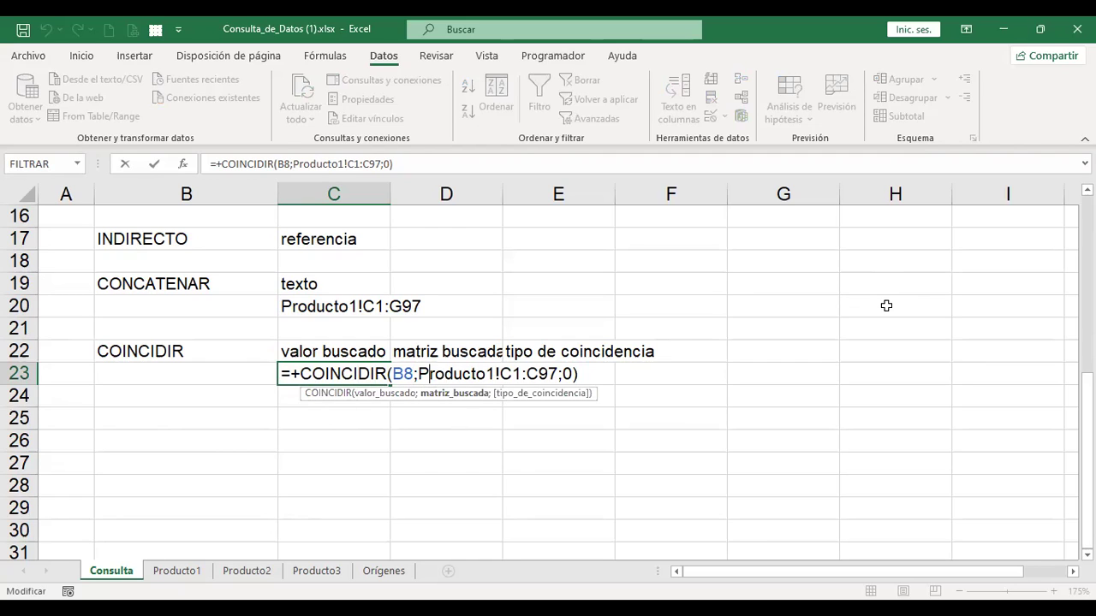
{"action": "key", "text": "Right"}
{"action": "key", "text": "Return"}
Inspect the April 2014 date in cell C89 of Producto1, and return to the COINCIDIR formula in C23 of Consulta.
{"action": "left_click", "coordinate": [177, 571]}
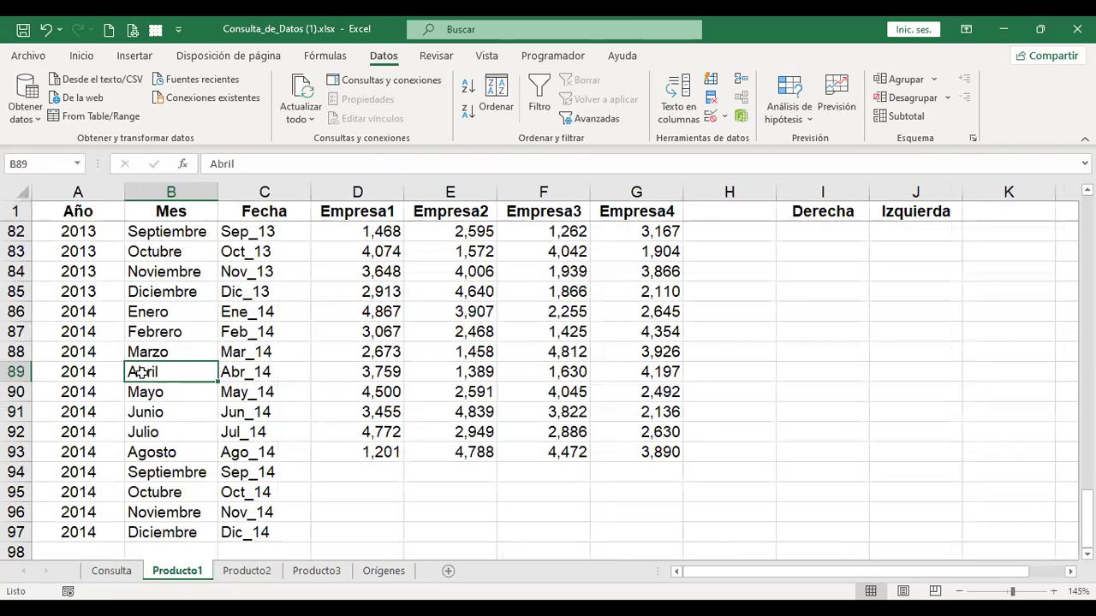
{"action": "left_click", "coordinate": [257, 374]}
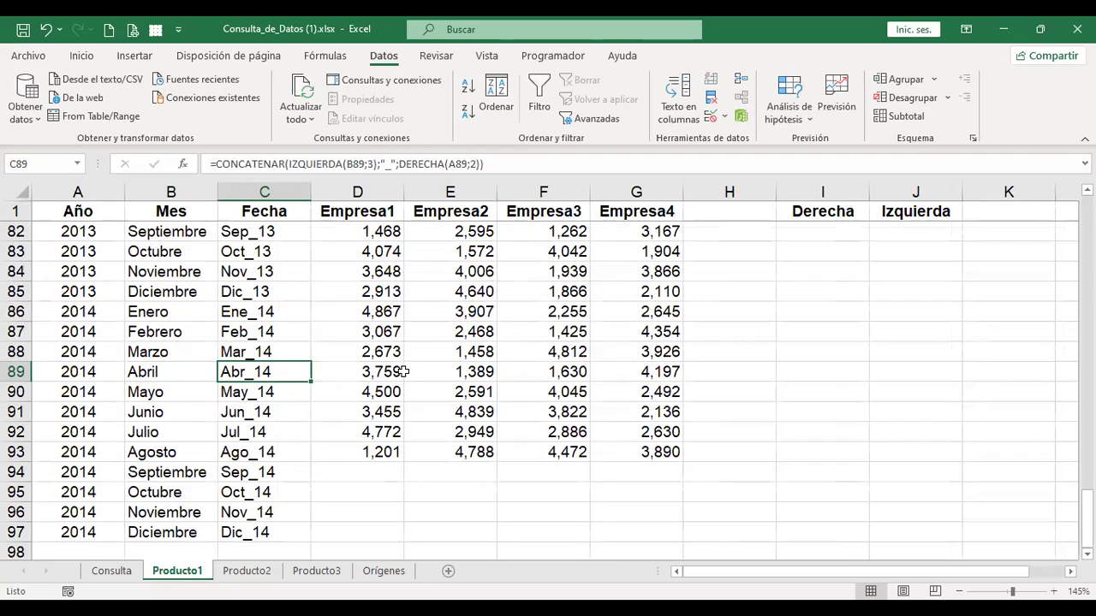
{"action": "left_click", "coordinate": [113, 572]}
{"action": "left_click", "coordinate": [361, 369]}
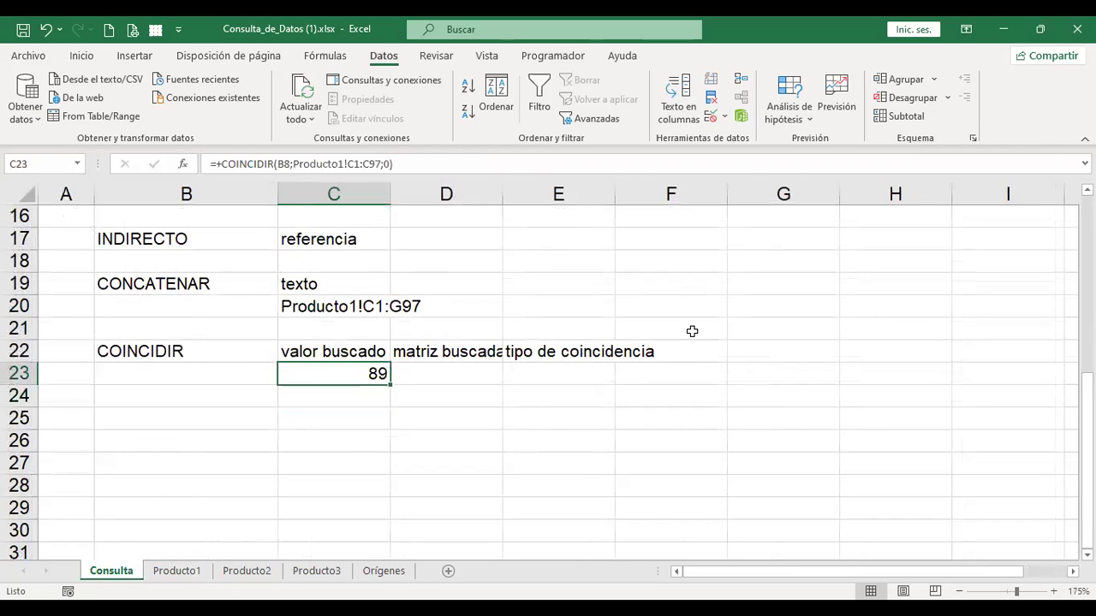
Review the lookup value B8, lookup array and match type arguments of the COINCIDIR formula in C23, and close the cell edit.
{"action": "key", "text": "F2"}
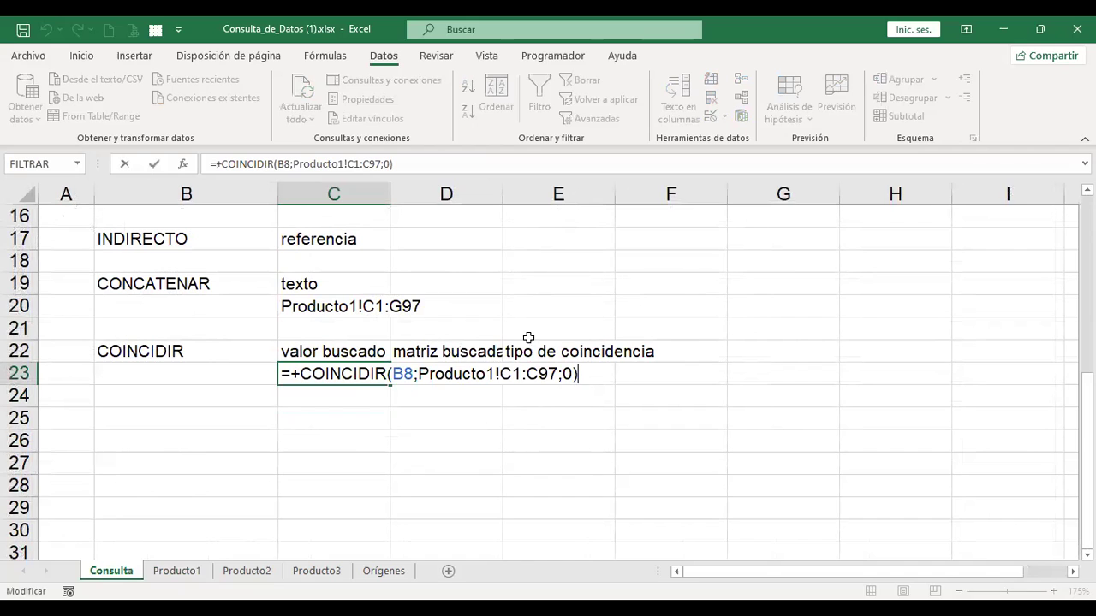
{"action": "left_click", "coordinate": [368, 376]}
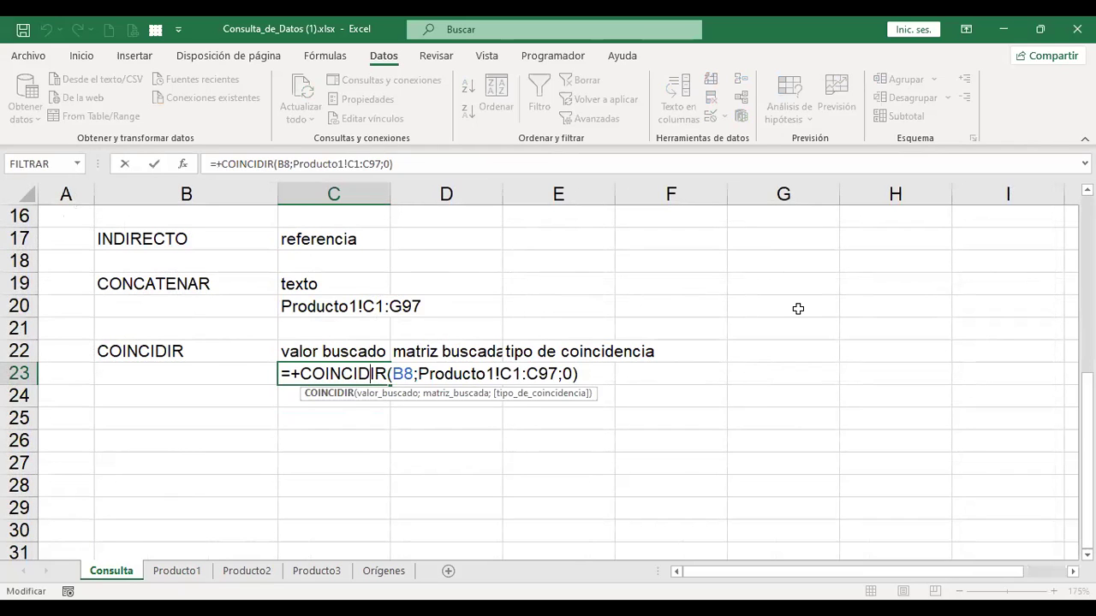
{"action": "key", "text": "Right"}
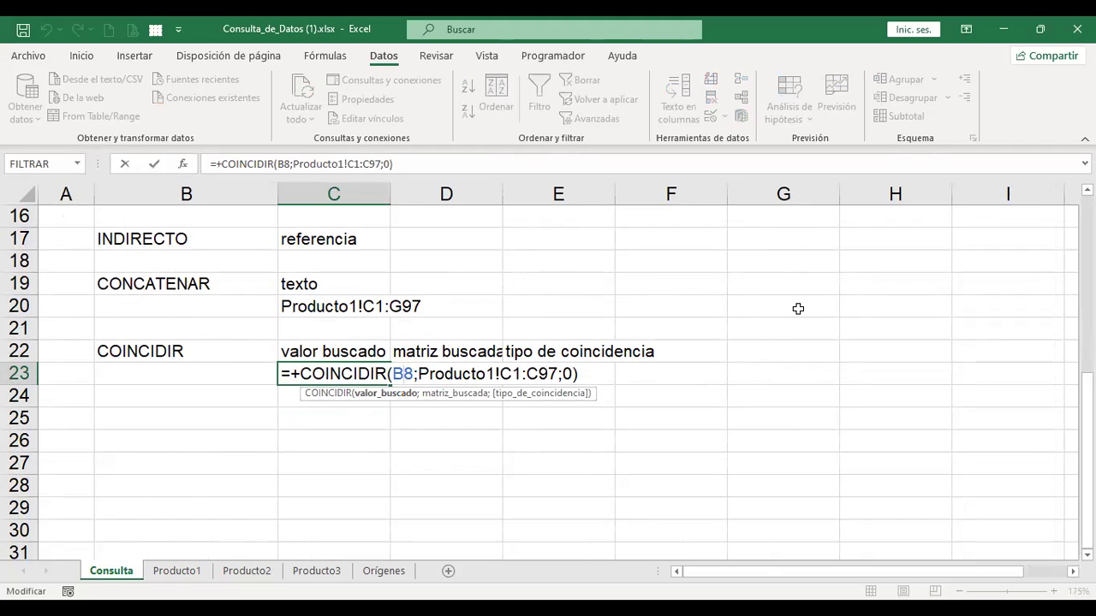
{"action": "scroll", "coordinate": [717, 335], "scroll_direction": "up", "scroll_amount": 4}
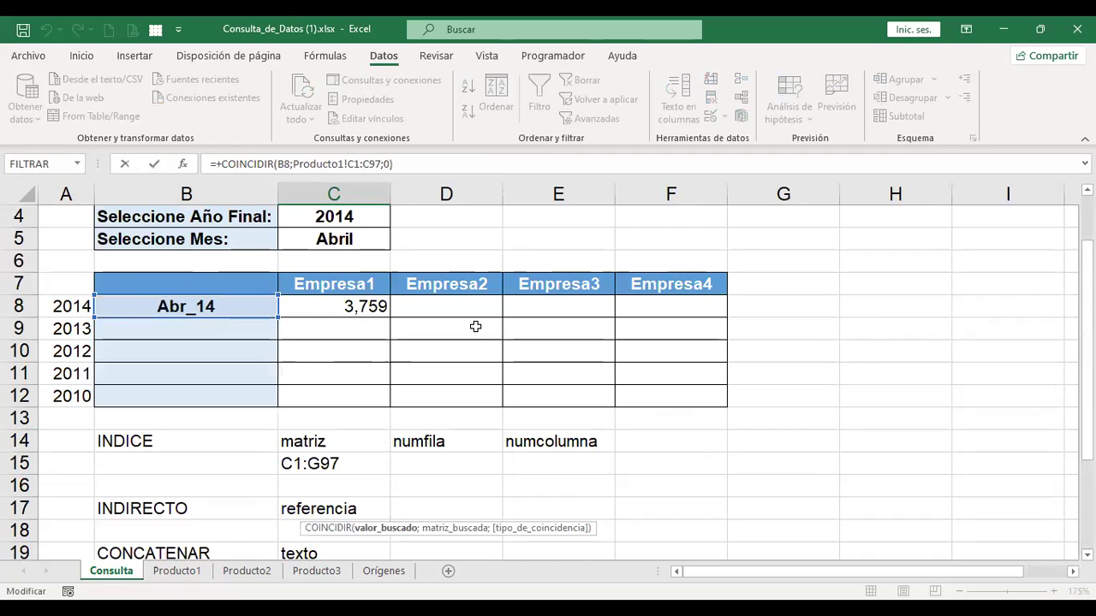
{"action": "scroll", "coordinate": [473, 322], "scroll_direction": "down", "scroll_amount": 3}
{"action": "left_click", "coordinate": [477, 440]}
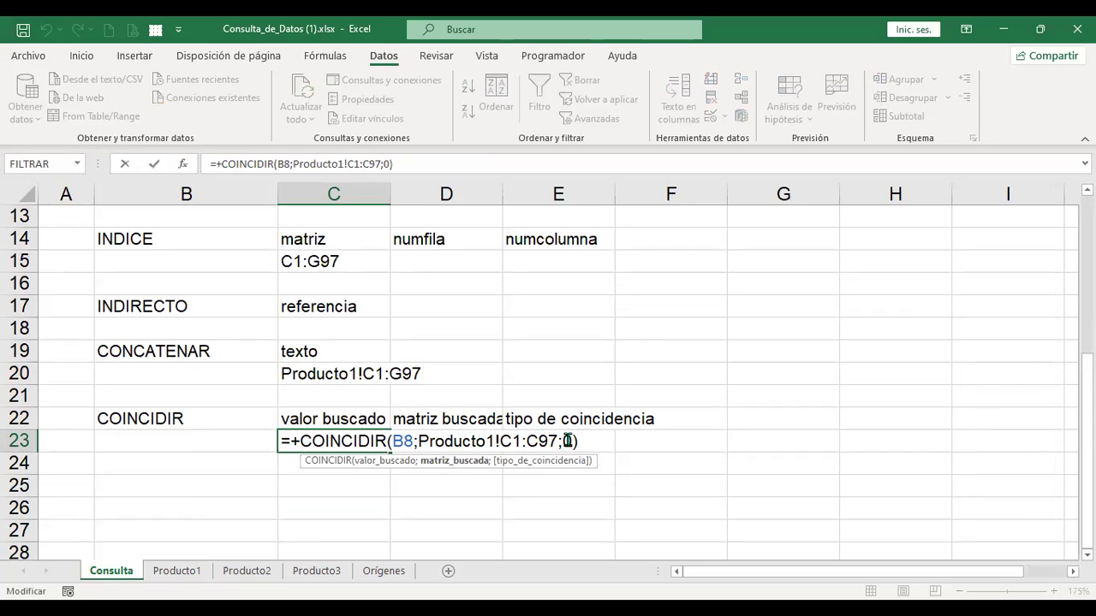
{"action": "key", "text": "End"}
{"action": "key", "text": "Left"}
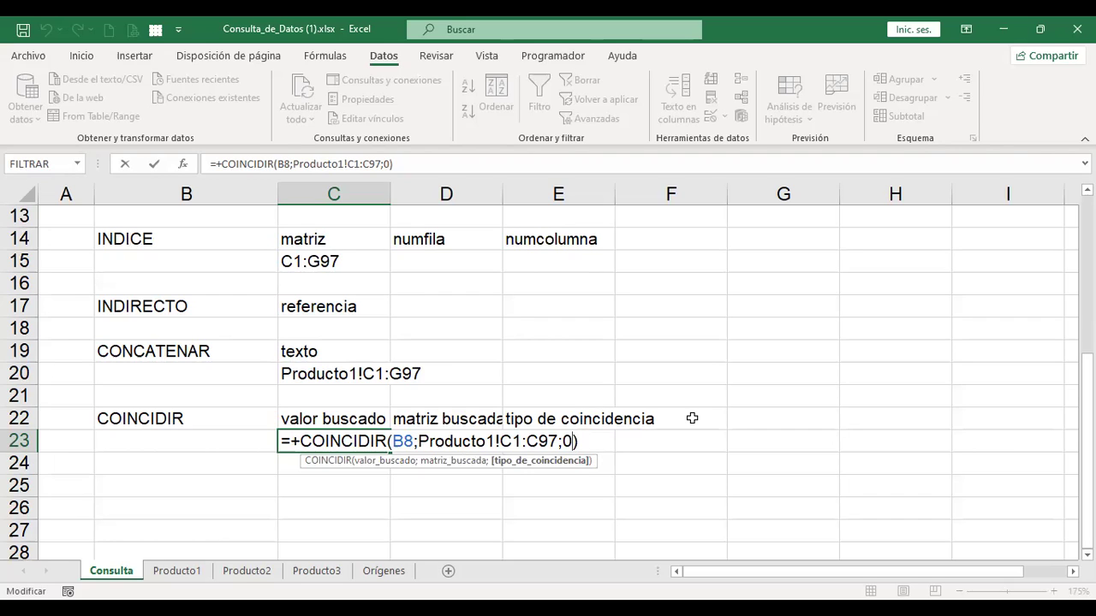
{"action": "key", "text": "Return"}
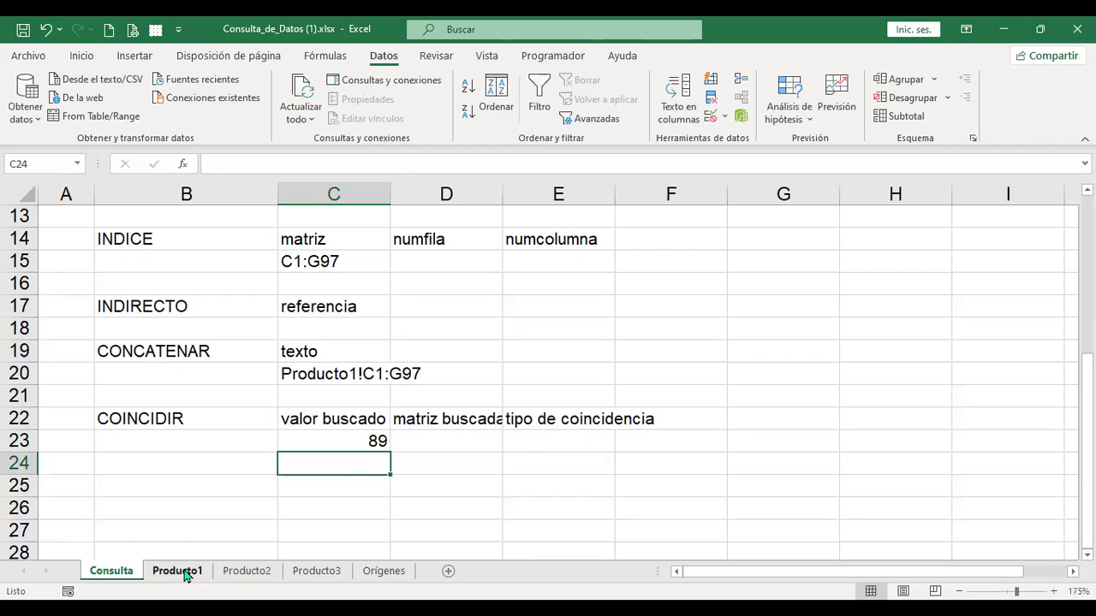
Recheck the COINCIDIR formula in C23, view the dates in the Producto1 sheet, and return to Consulta.
{"action": "left_click", "coordinate": [322, 437]}
{"action": "double_click", "coordinate": [322, 437]}
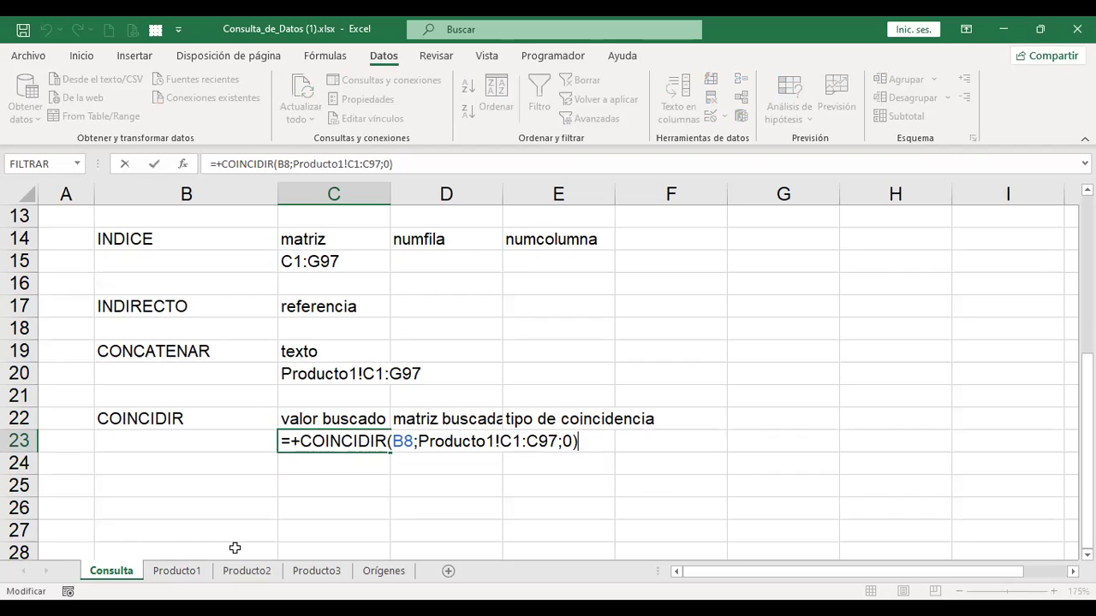
{"action": "key", "text": "Return"}
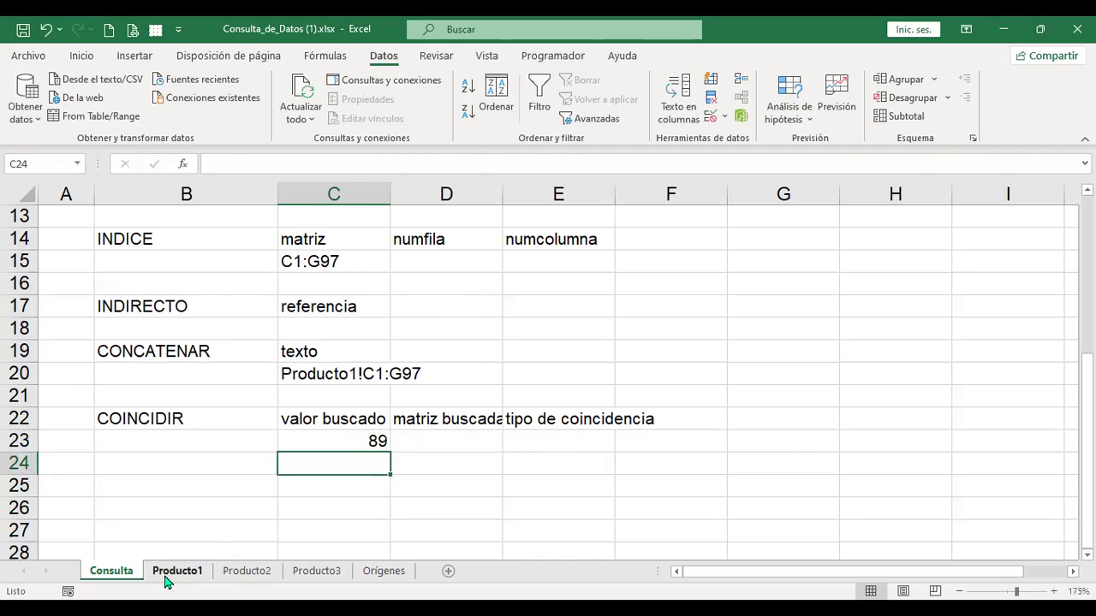
{"action": "left_click", "coordinate": [168, 574]}
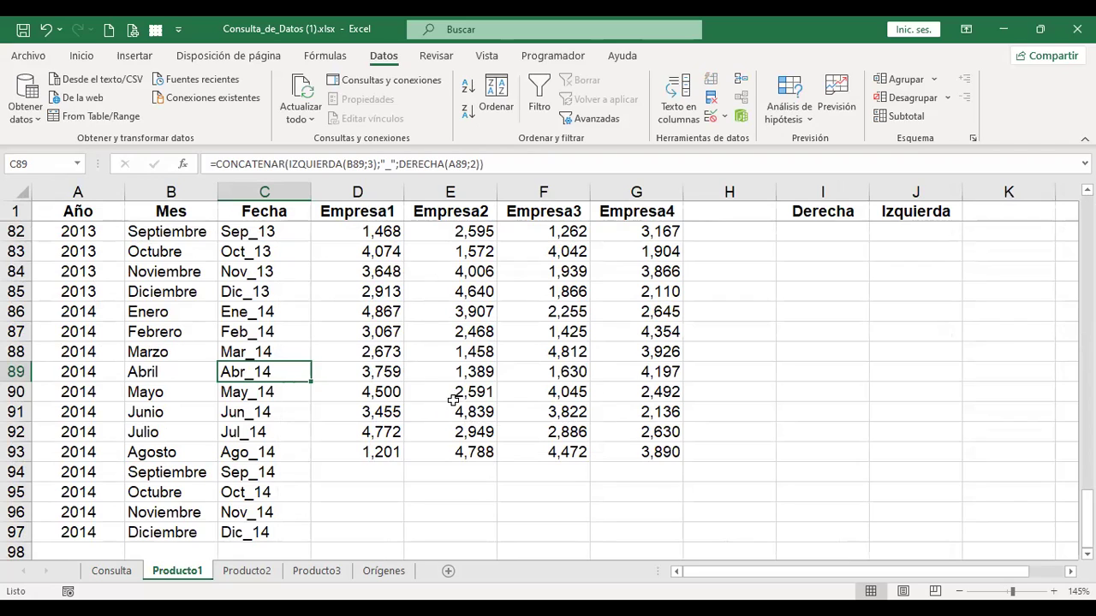
{"action": "left_click", "coordinate": [128, 573]}
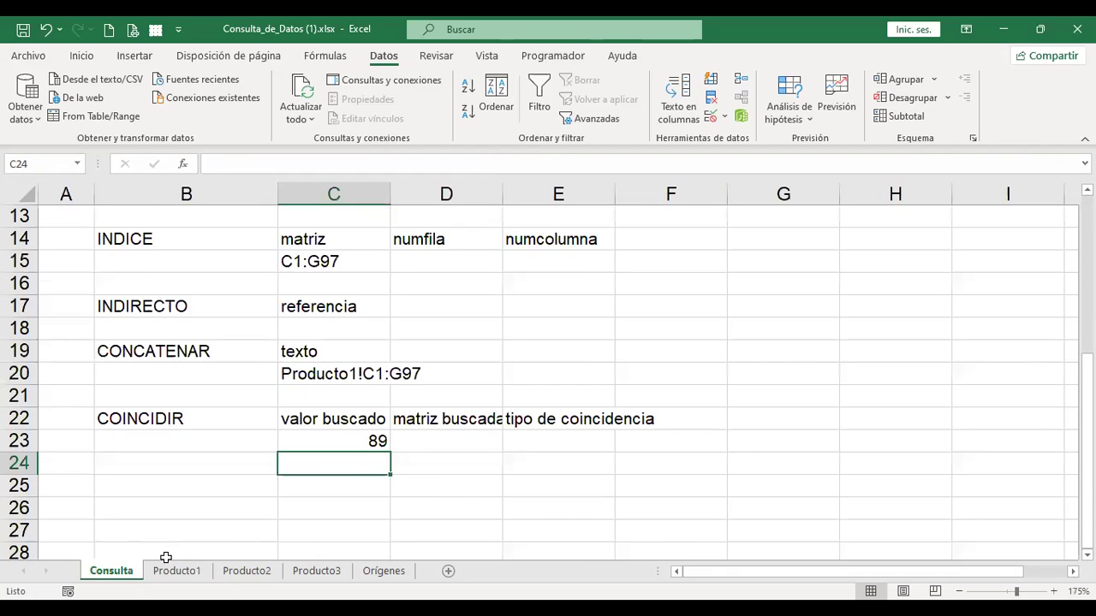
Compare the COINCIDIR result in C23 with the April 2014 row of Producto1, highlighting that entire row.
{"action": "left_click", "coordinate": [365, 435]}
{"action": "left_click", "coordinate": [177, 571]}
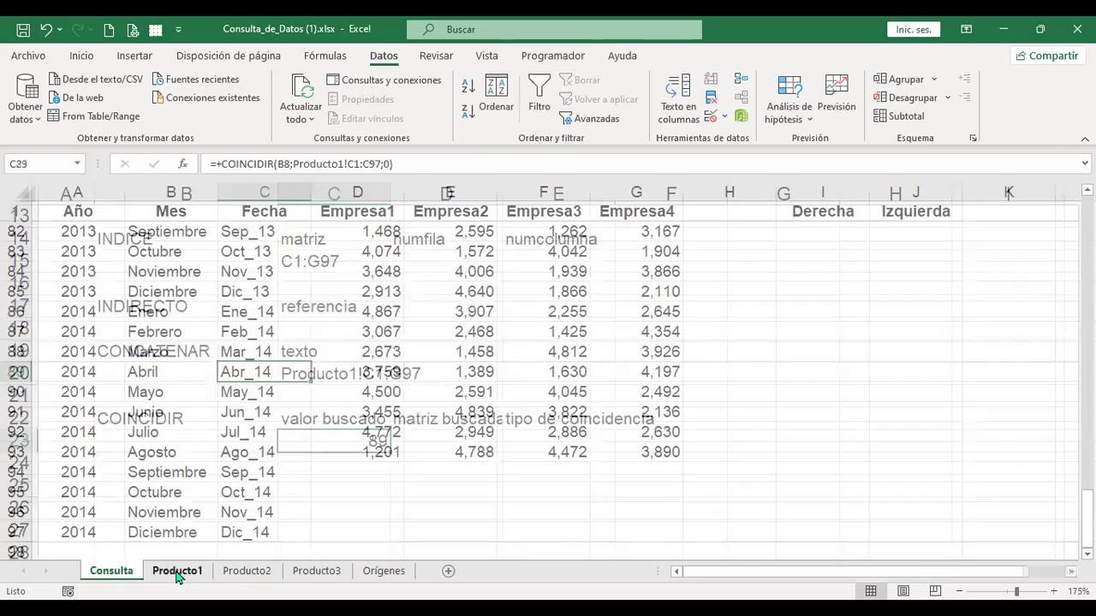
{"action": "left_click", "coordinate": [12, 372]}
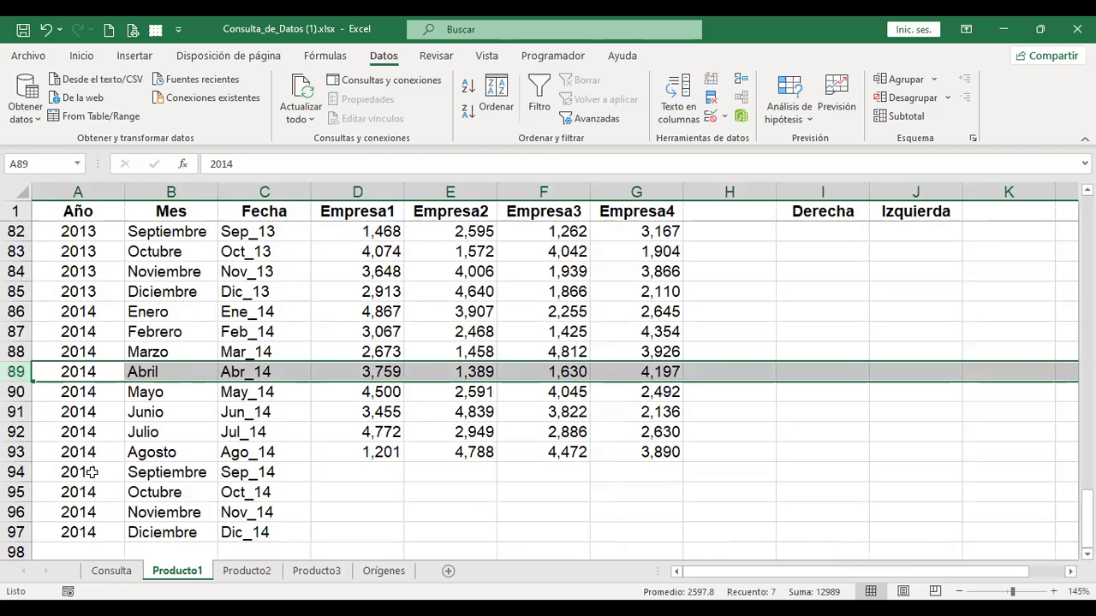
{"action": "left_click", "coordinate": [111, 571]}
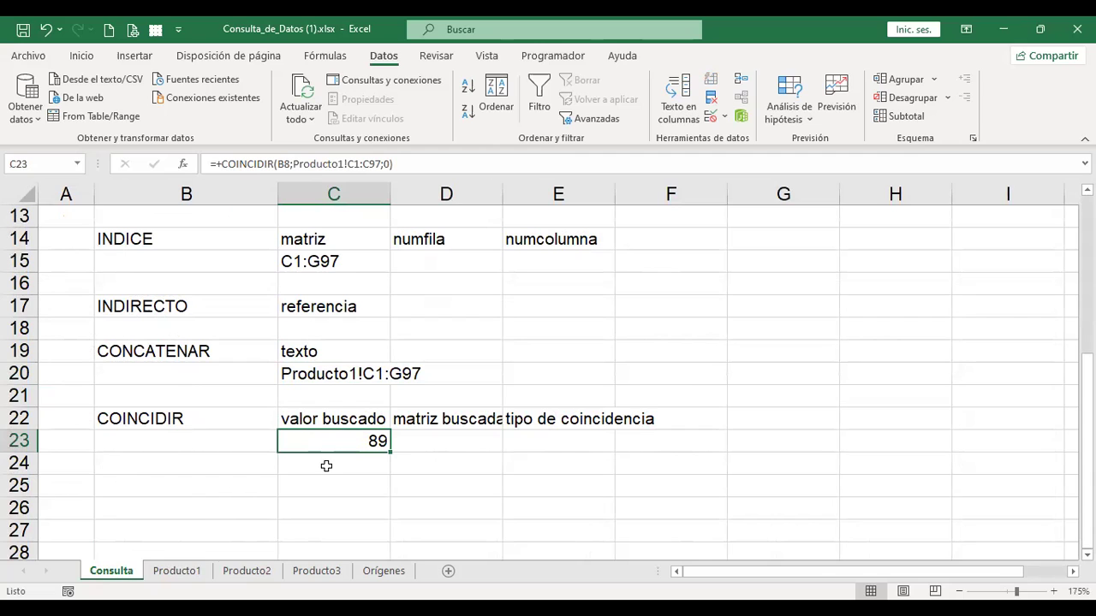
{"action": "left_click", "coordinate": [175, 571]}
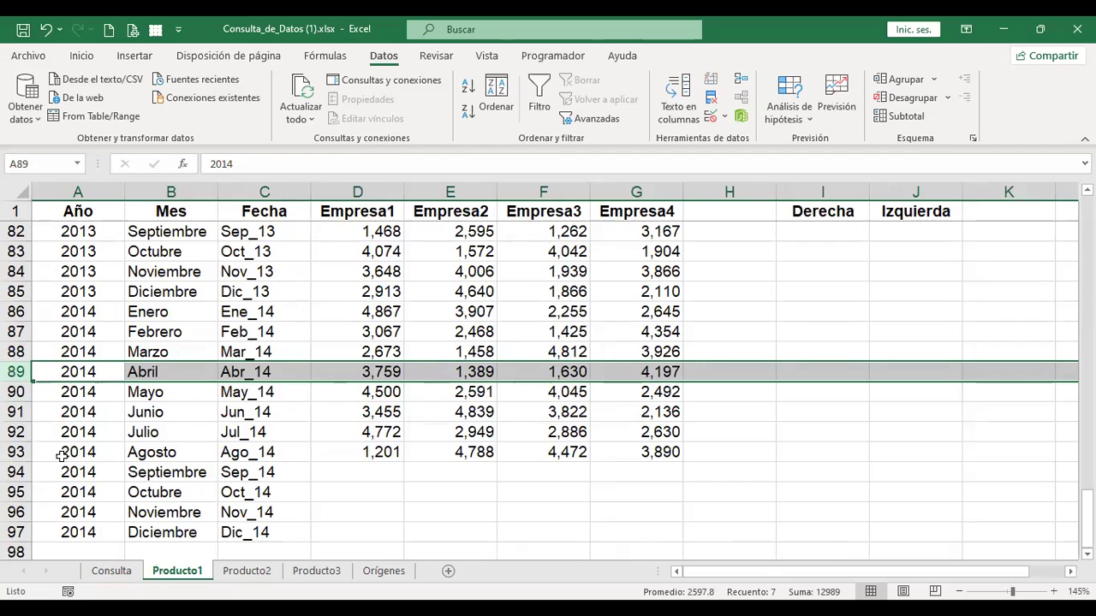
{"action": "left_click", "coordinate": [112, 572]}
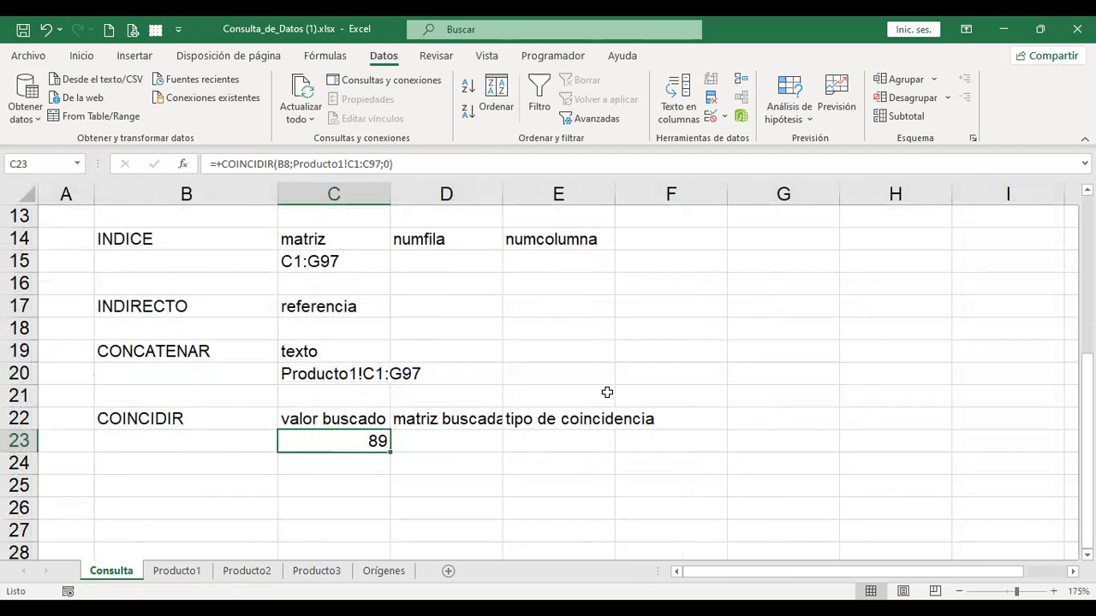
Start a COINCIDIR formula in C24 of Consulta with the Empresa1 heading in C7 as the lookup value.
{"action": "key", "text": "Return"}
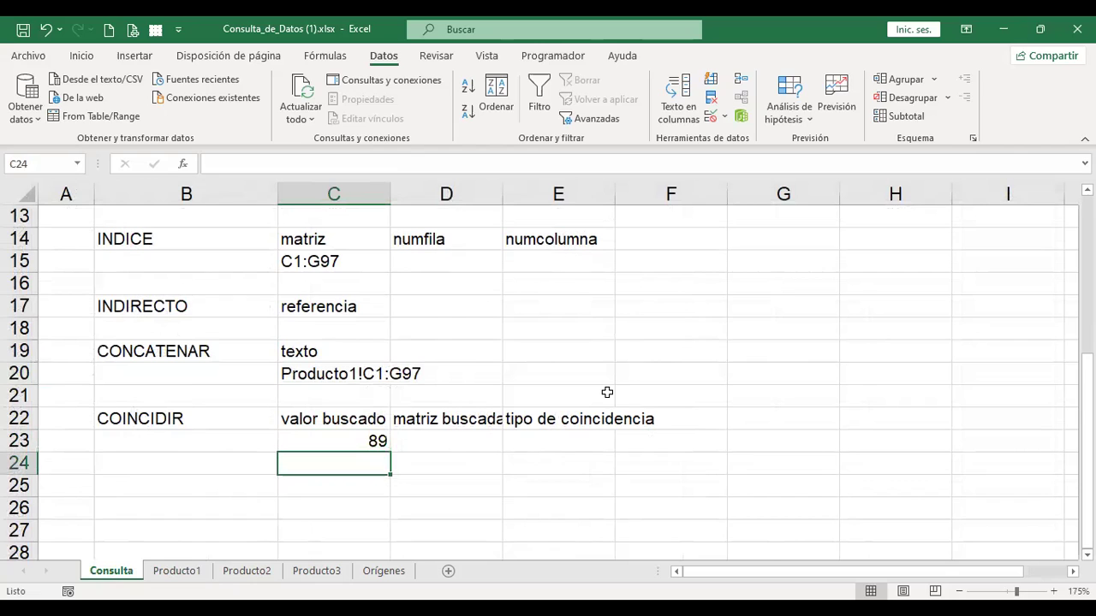
{"action": "type", "text": "+"}
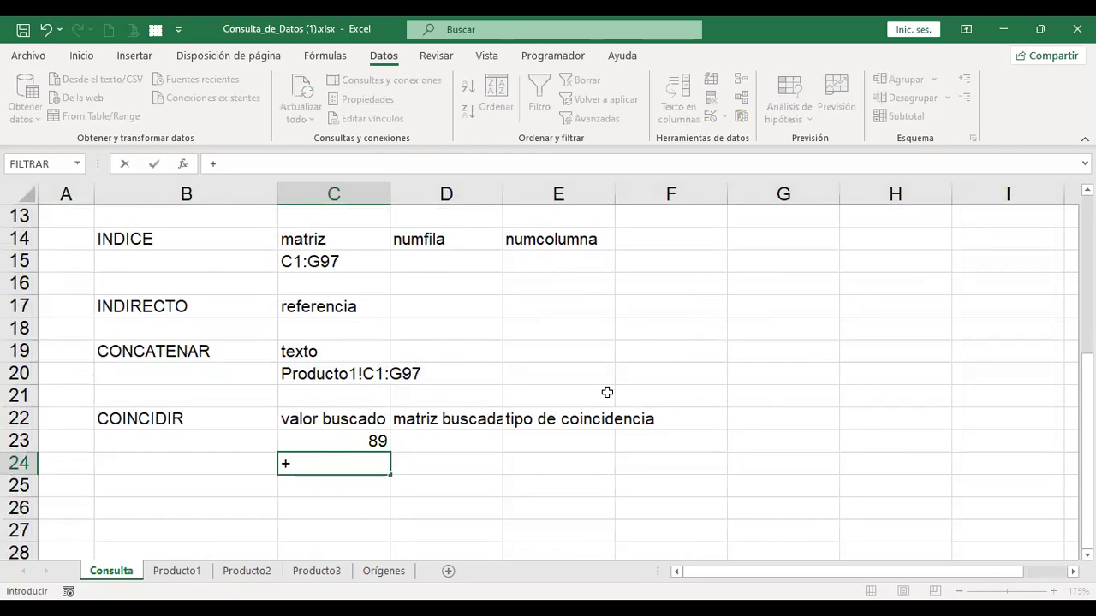
{"action": "type", "text": "coinci"}
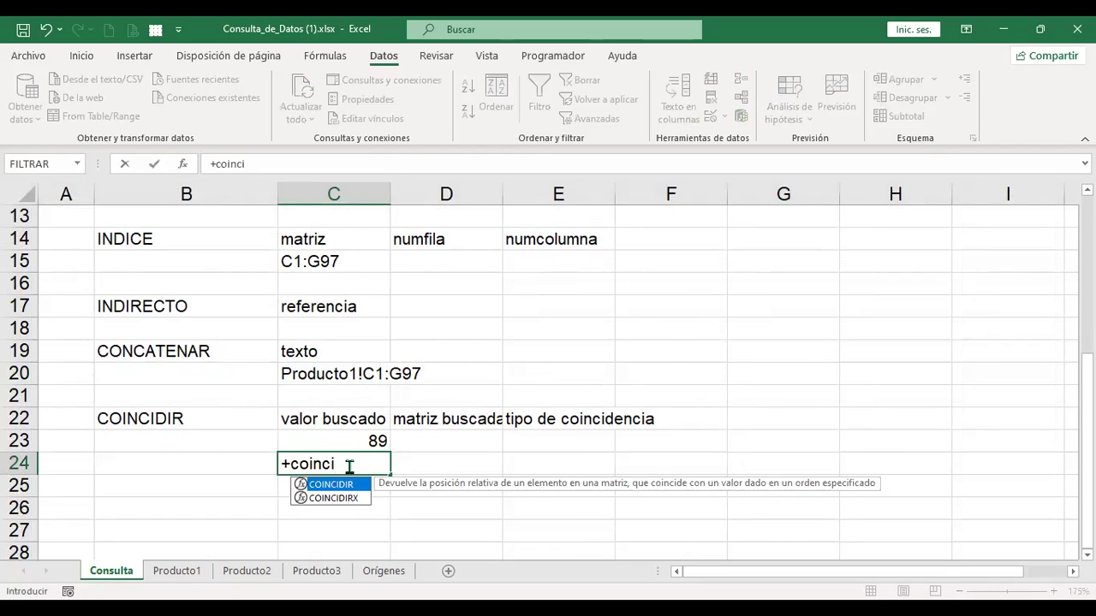
{"action": "key", "text": "Tab"}
{"action": "scroll", "coordinate": [361, 463], "scroll_direction": "up", "scroll_amount": 4}
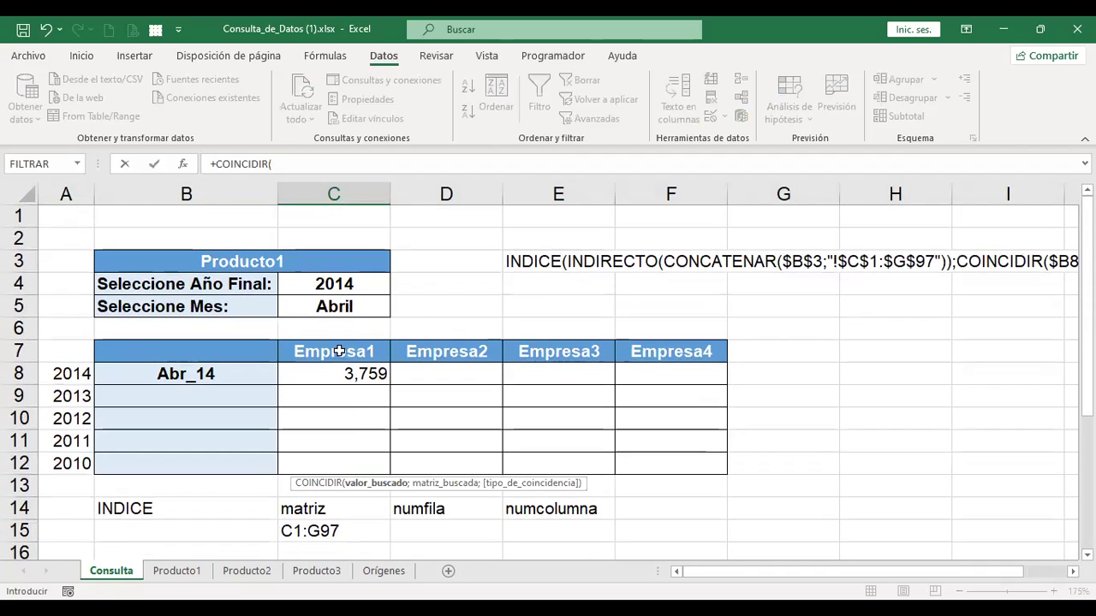
{"action": "left_click", "coordinate": [339, 351]}
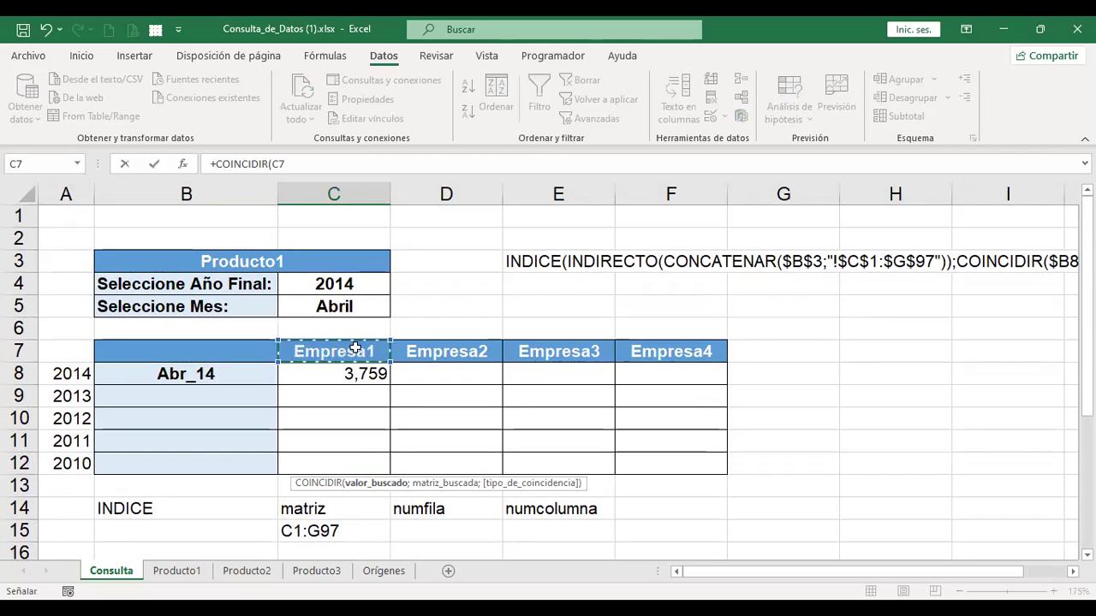
{"action": "scroll", "coordinate": [415, 412], "scroll_direction": "down", "scroll_amount": 3}
{"action": "scroll", "coordinate": [415, 412], "scroll_direction": "down", "scroll_amount": 3}
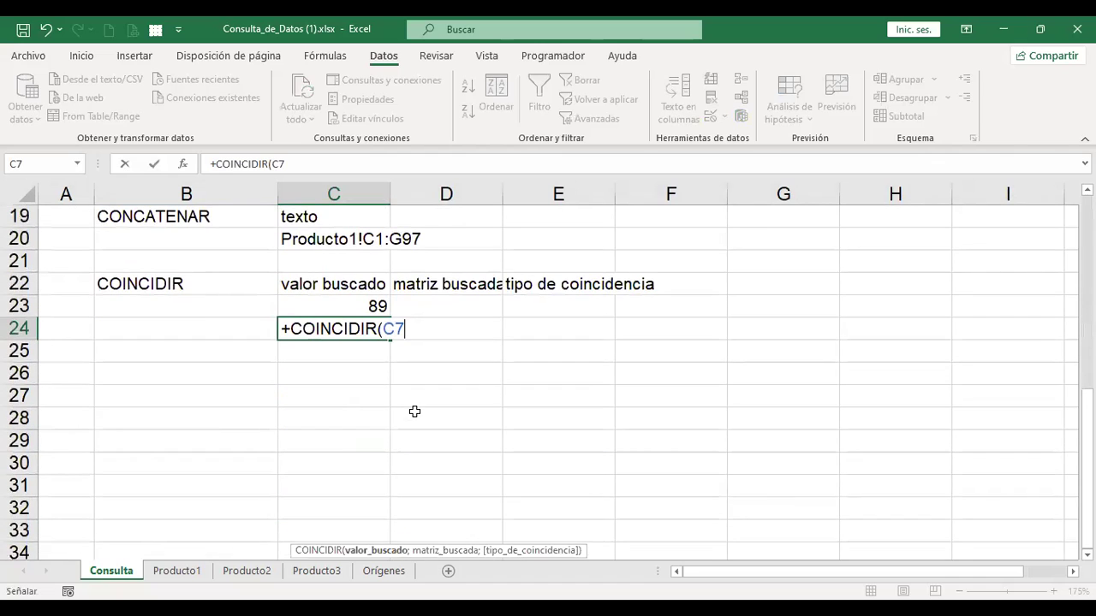
{"action": "type", "text": ";"}
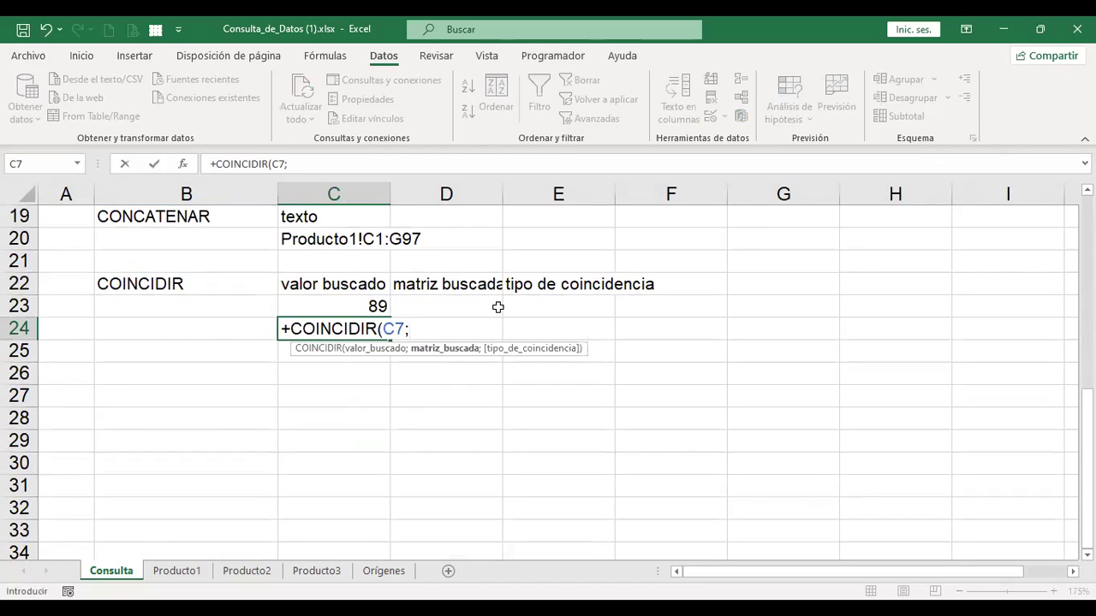
Use the company headings Producto1!D1:G1 as the lookup array of the C24 formula and commit it.
{"action": "left_click", "coordinate": [175, 572]}
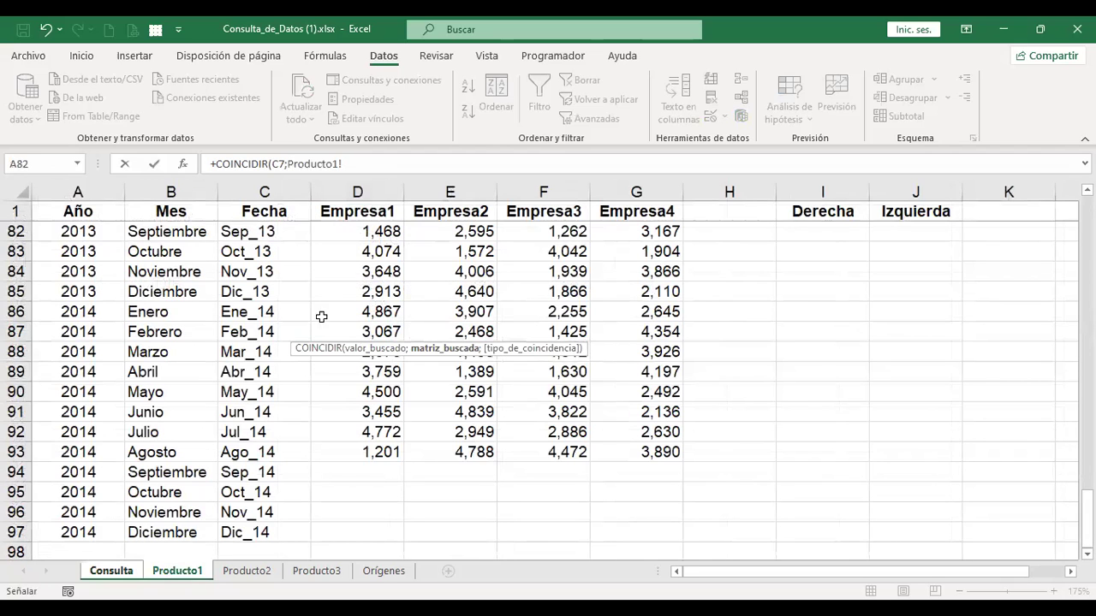
{"action": "left_click", "coordinate": [360, 212]}
{"action": "left_click_drag", "start_coordinate": [414, 212], "coordinate": [631, 210]}
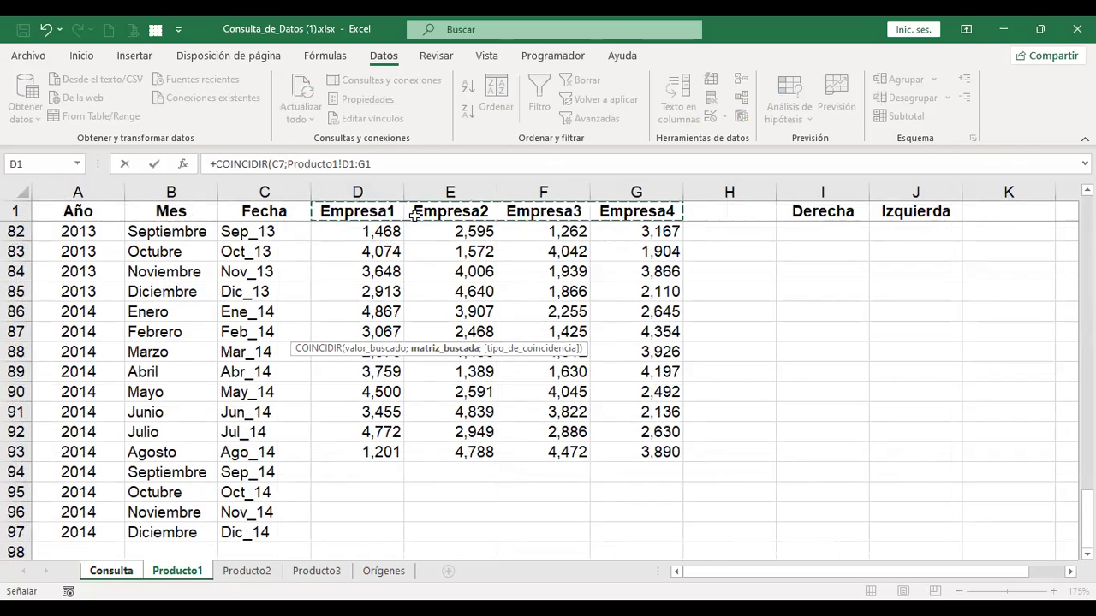
{"action": "key", "text": "Return"}
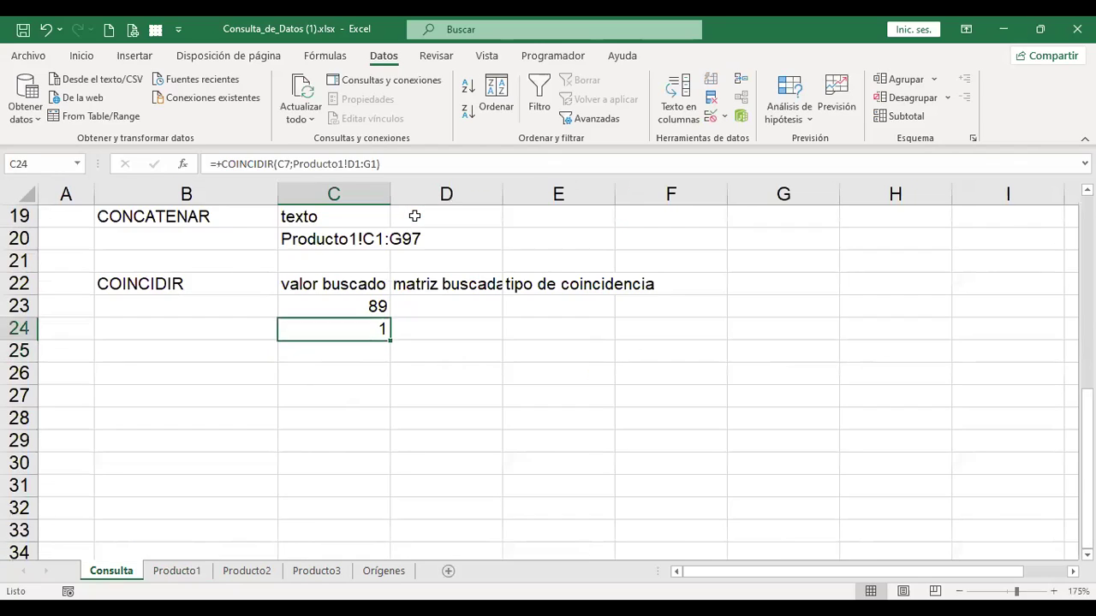
Add the exact match argument 0 to the formula in C24, making it =+COINCIDIR(C7;Producto1!D1:G1;0).
{"action": "key", "text": "F2"}
{"action": "key", "text": "Left"}
{"action": "key", "text": "Left"}
{"action": "key", "text": "Left"}
{"action": "key", "text": "Right"}
{"action": "key", "text": "Right"}
{"action": "type", "text": ";0"}
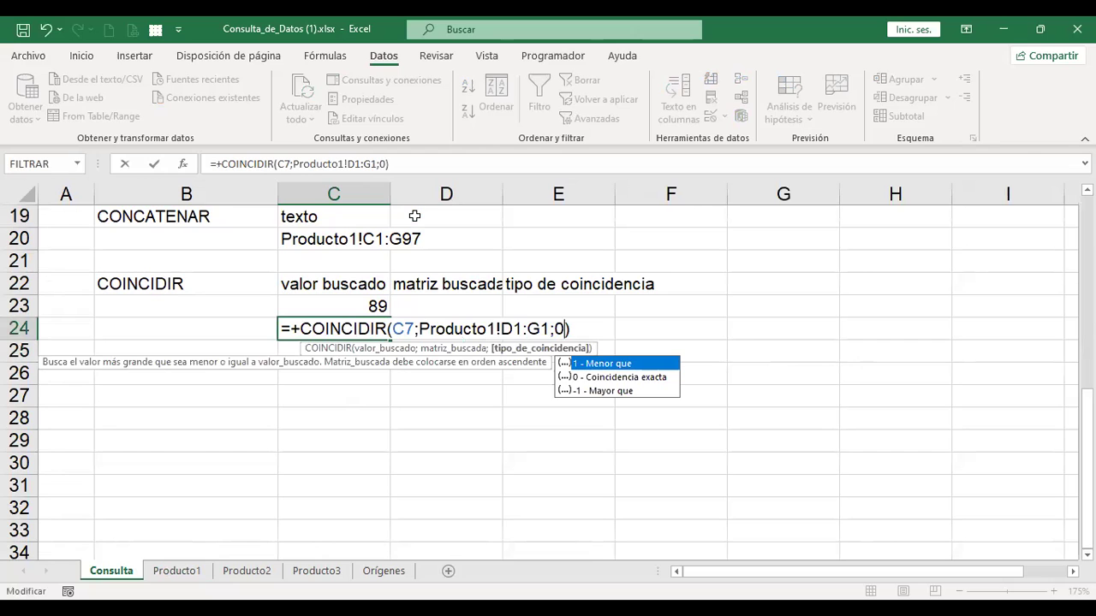
{"action": "key", "text": "ctrl+Return"}
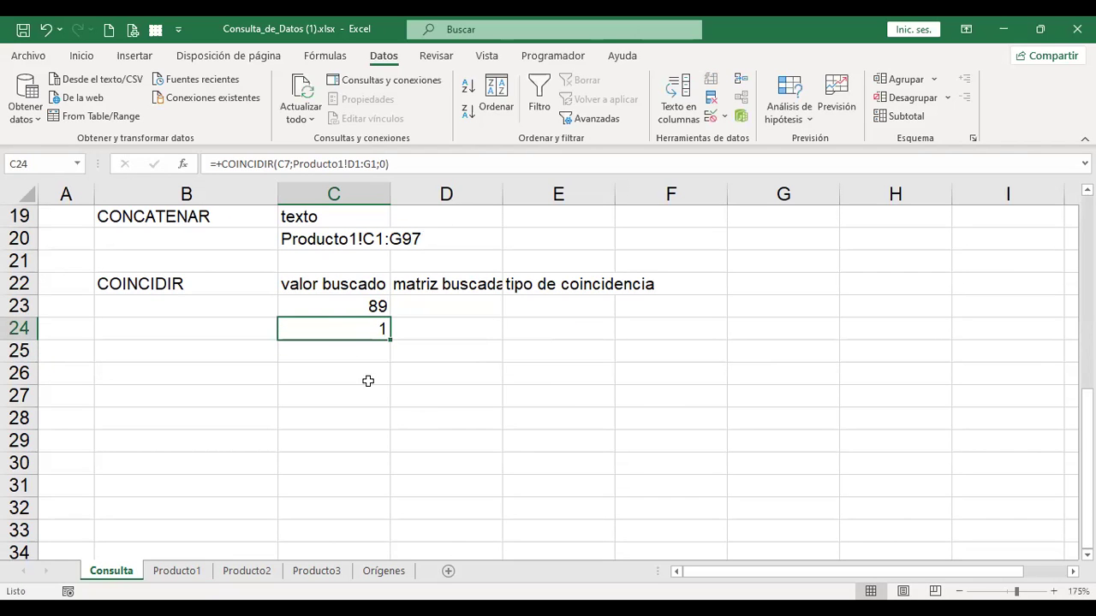
Compare the Consulta lookup table with the April 2014 row in Producto1, and return to the COINCIDIR results.
{"action": "scroll", "coordinate": [532, 440], "scroll_direction": "up", "scroll_amount": 4}
{"action": "scroll", "coordinate": [436, 392], "scroll_direction": "up", "scroll_amount": 1}
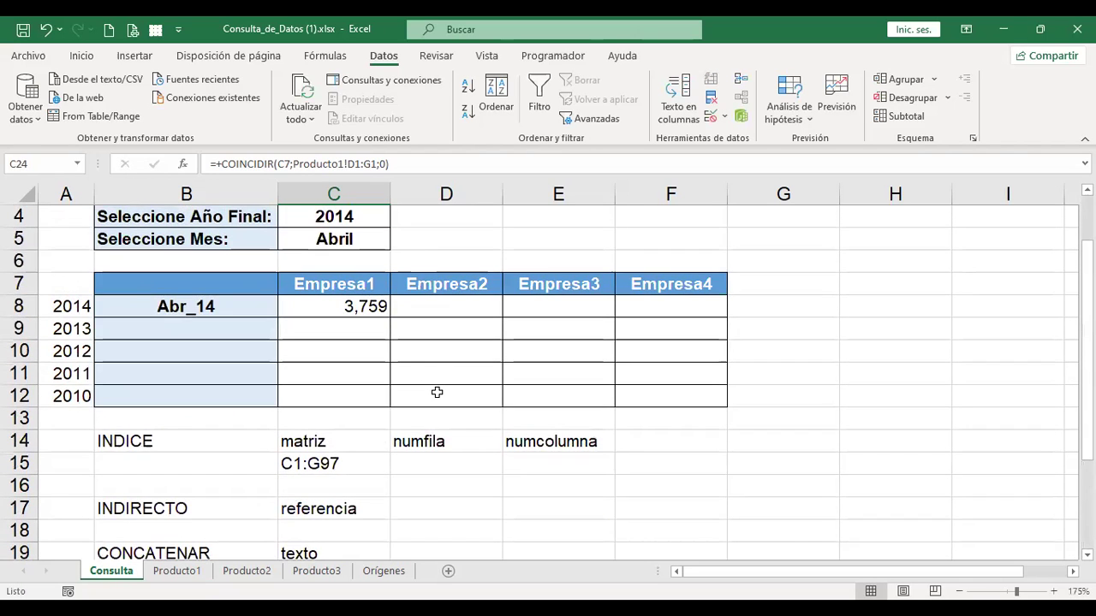
{"action": "scroll", "coordinate": [436, 392], "scroll_direction": "up", "scroll_amount": 1}
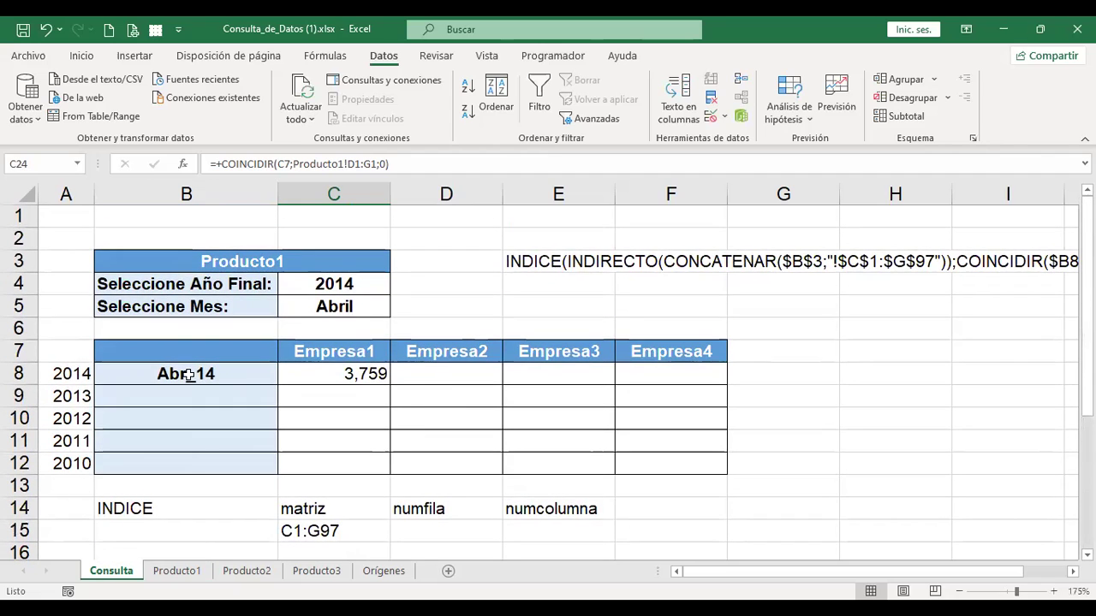
{"action": "left_click", "coordinate": [178, 571]}
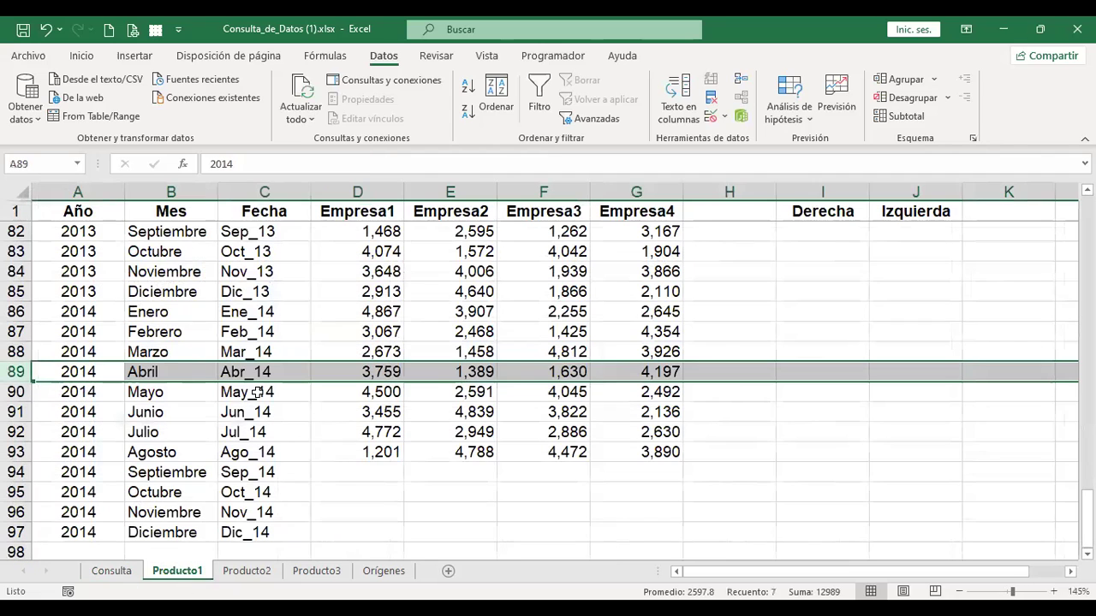
{"action": "left_click", "coordinate": [111, 571]}
{"action": "scroll", "coordinate": [356, 419], "scroll_direction": "down", "scroll_amount": 6}
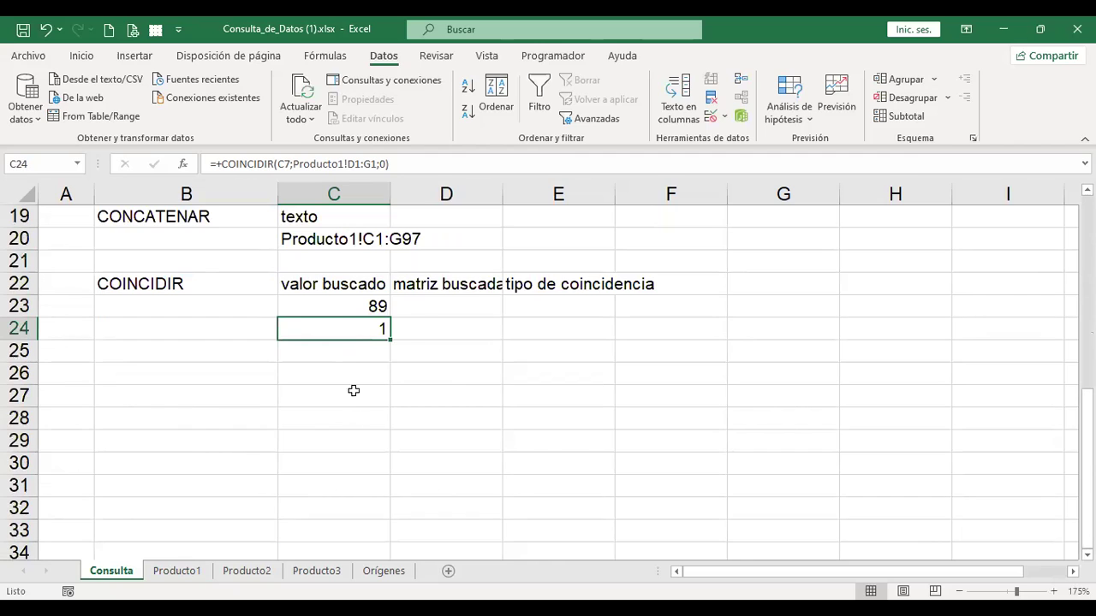
Check the lookup array in the C24 formula, close the edit, and view the column headings in Producto1.
{"action": "key", "text": "F2"}
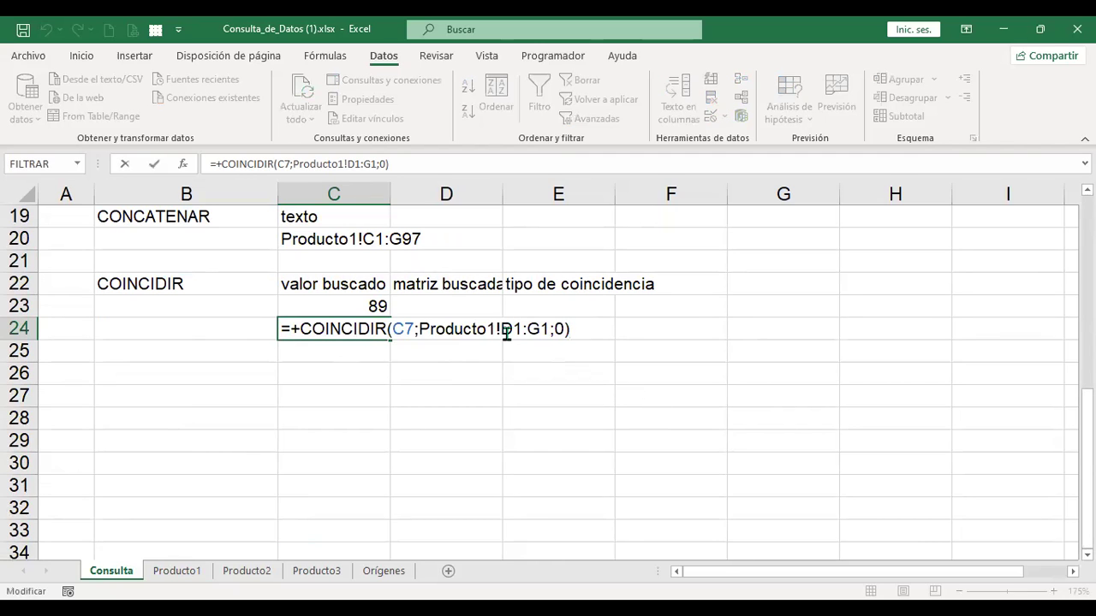
{"action": "key", "text": "Return"}
{"action": "left_click", "coordinate": [186, 508]}
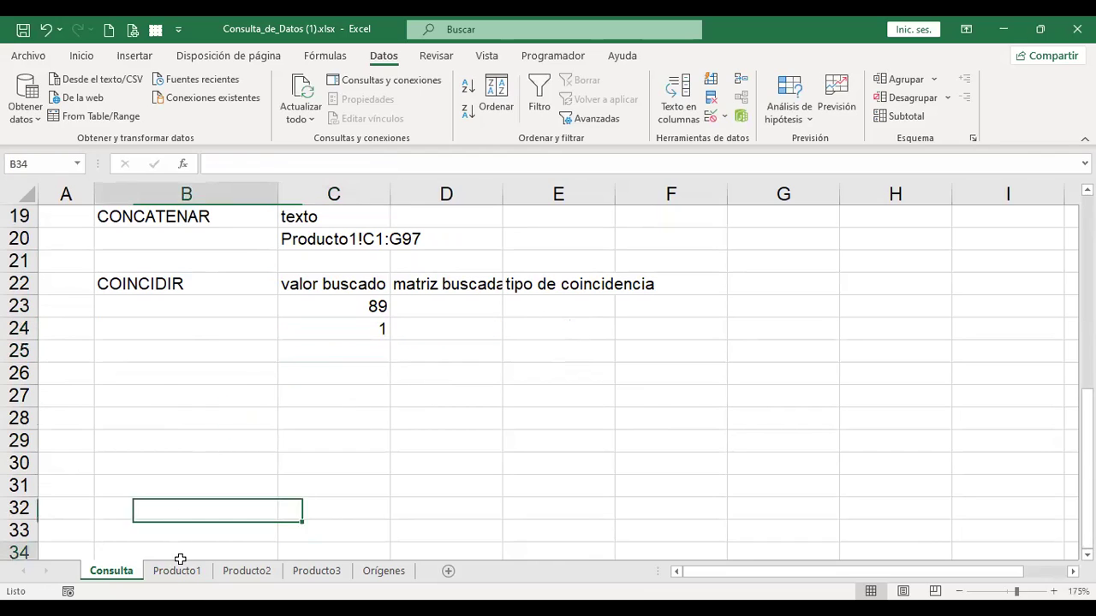
{"action": "left_click", "coordinate": [176, 571]}
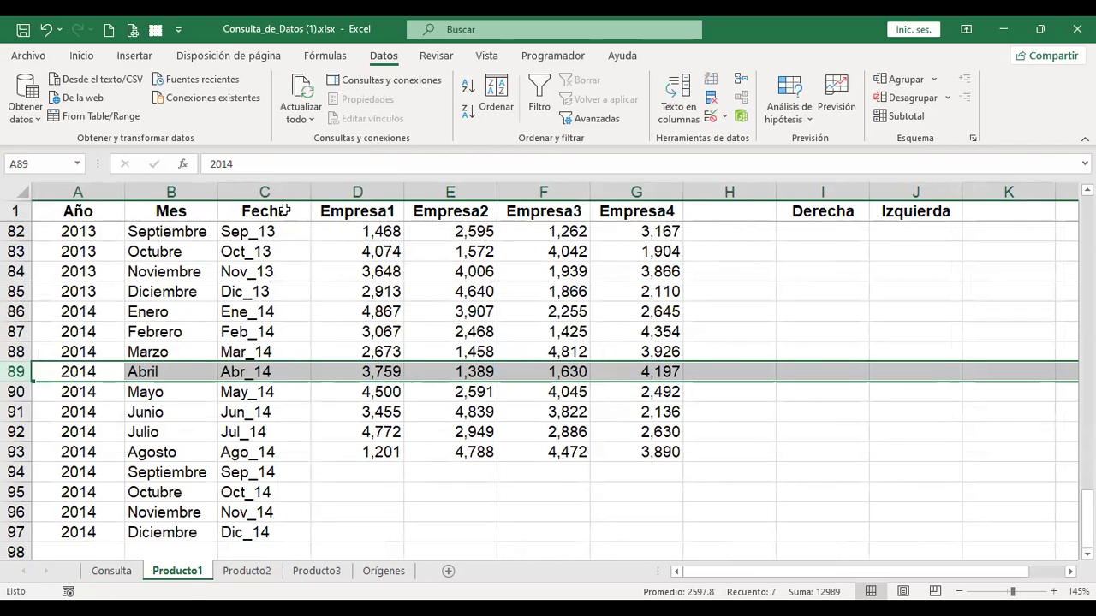
Start the lookup array of the C24 formula in Consulta at column C, making it =+COINCIDIR(C7;Producto1!C1:G1;0).
{"action": "left_click", "coordinate": [113, 571]}
{"action": "left_click", "coordinate": [350, 324]}
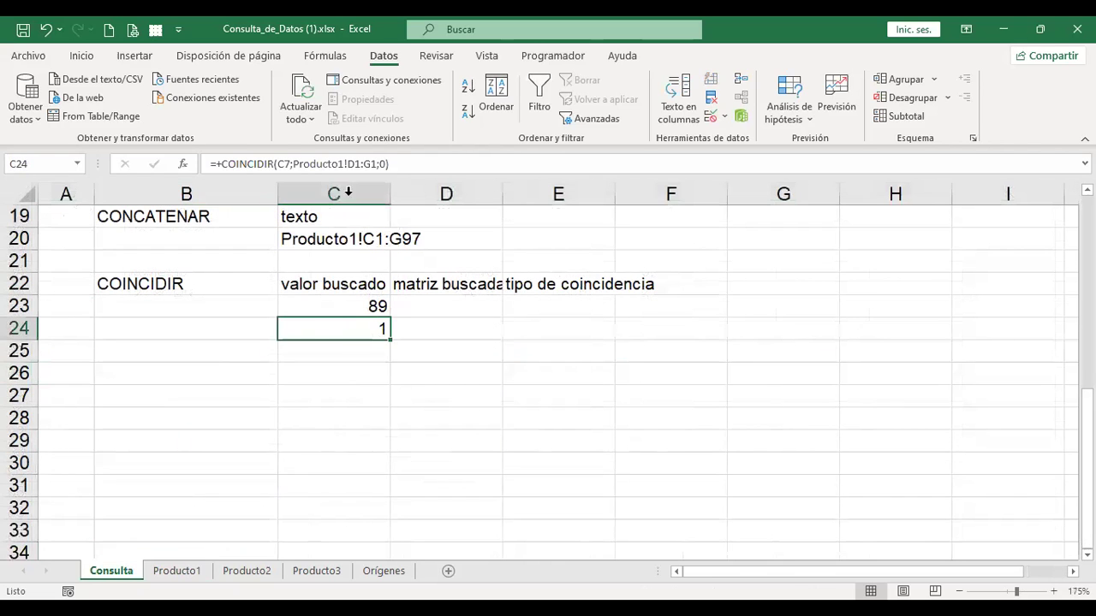
{"action": "left_click", "coordinate": [355, 164]}
{"action": "key", "text": "Left"}
{"action": "key", "text": "Left"}
{"action": "key", "text": "Left"}
{"action": "key", "text": "Left"}
{"action": "key", "text": "Left"}
{"action": "key", "text": "Left"}
{"action": "key", "text": "Left"}
{"action": "key", "text": "BackSpace"}
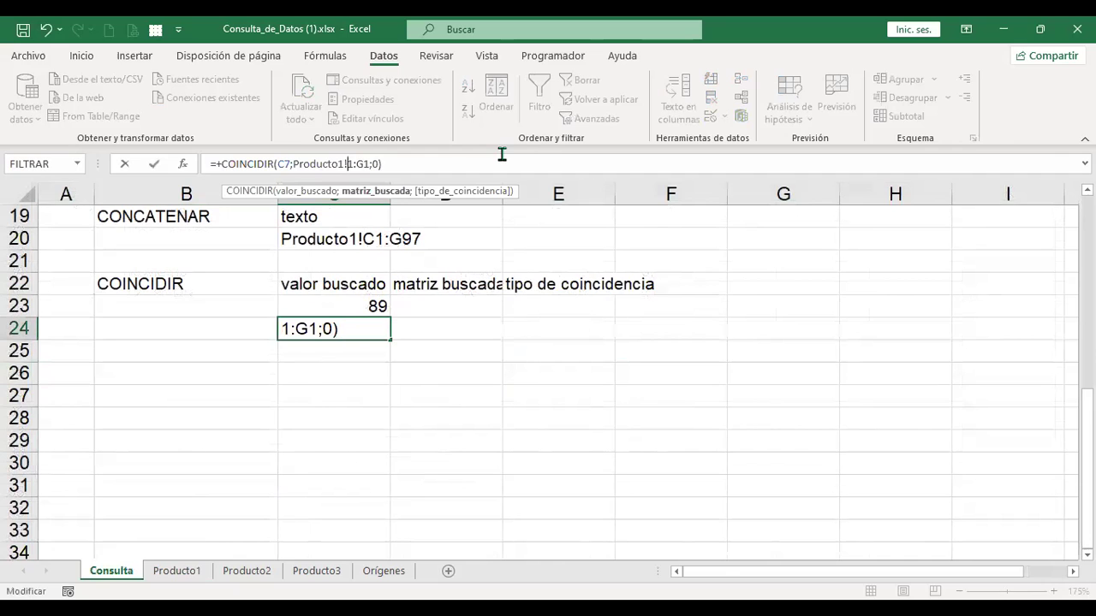
{"action": "type", "text": "C"}
{"action": "key", "text": "ctrl+Return"}
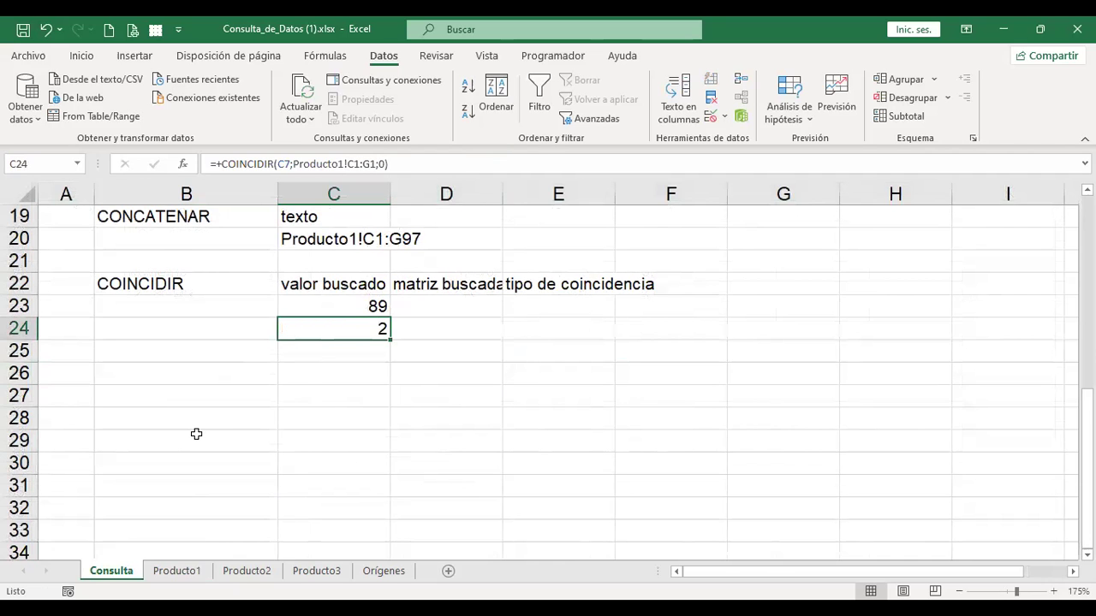
Check the Producto1 column headings, and restore the lookup array of the C24 formula to Producto1!D1:G1.
{"action": "scroll", "coordinate": [196, 434], "scroll_direction": "up", "scroll_amount": 4}
{"action": "scroll", "coordinate": [196, 435], "scroll_direction": "up", "scroll_amount": 2}
{"action": "scroll", "coordinate": [273, 269], "scroll_direction": "down", "scroll_amount": 5}
{"action": "left_click", "coordinate": [180, 578]}
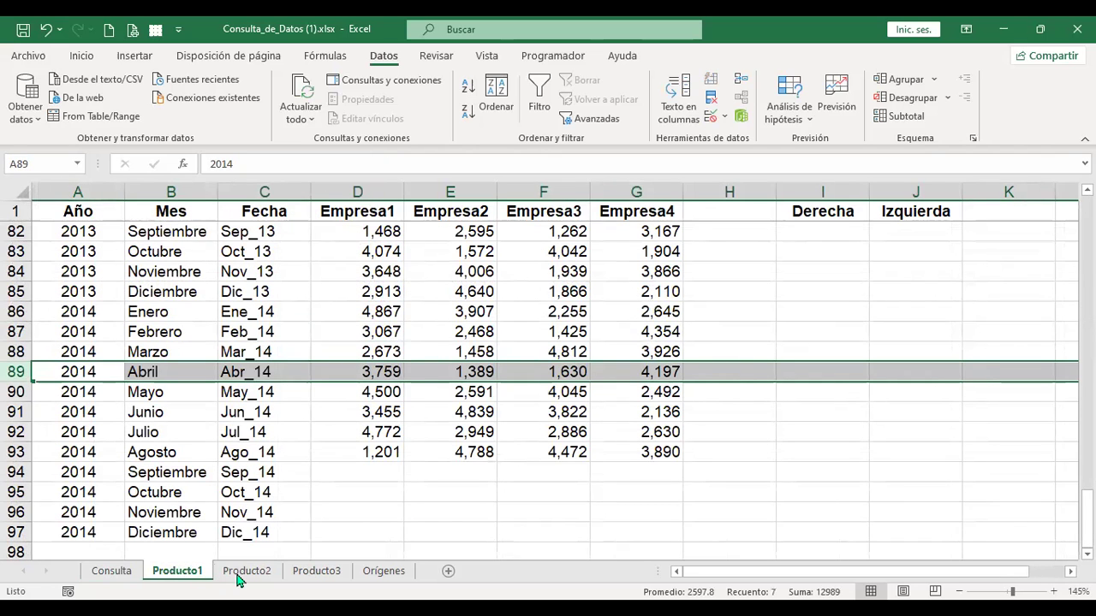
{"action": "left_click", "coordinate": [115, 573]}
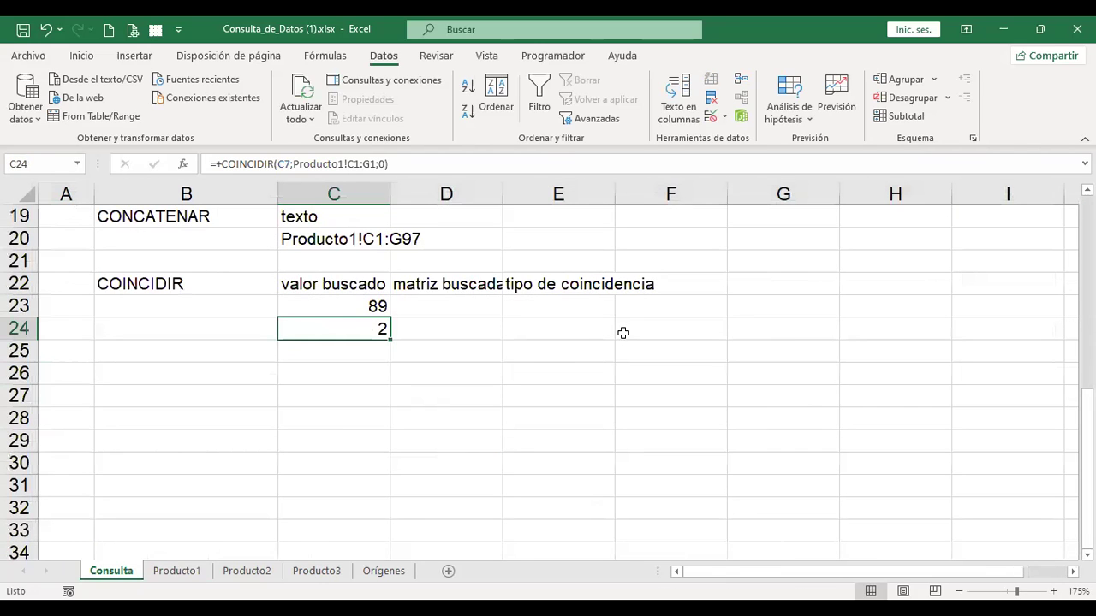
{"action": "key", "text": "F2"}
{"action": "key", "text": "Left"}
{"action": "key", "text": "Left"}
{"action": "key", "text": "Left"}
{"action": "key", "text": "Left"}
{"action": "key", "text": "Left"}
{"action": "key", "text": "Left"}
{"action": "key", "text": "Left"}
{"action": "key", "text": "Left"}
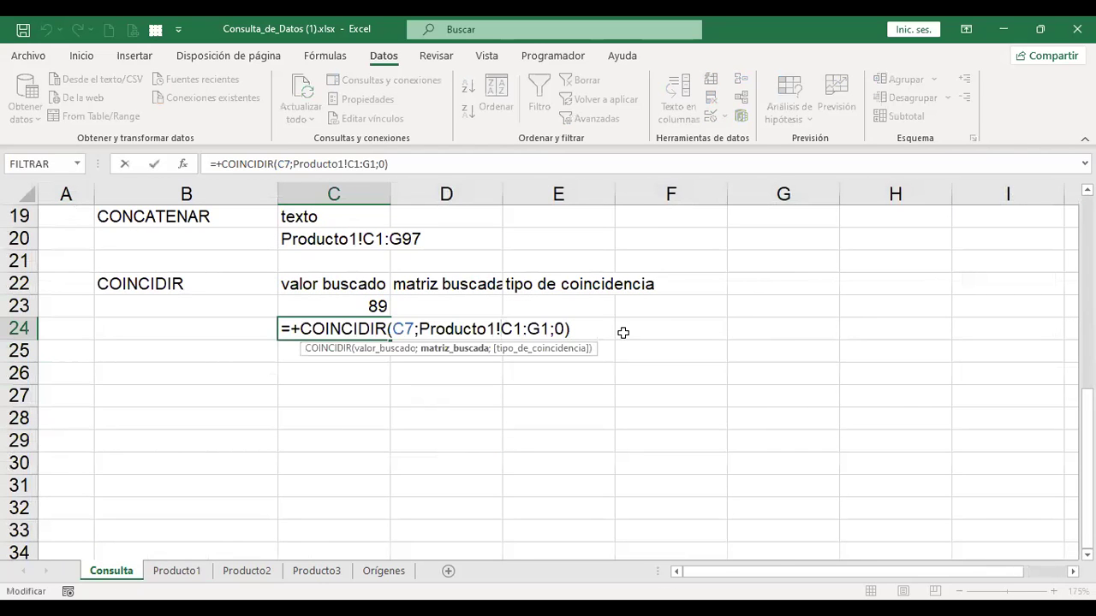
{"action": "key", "text": "Delete"}
{"action": "type", "text": "D"}
{"action": "key", "text": "ctrl+Return"}
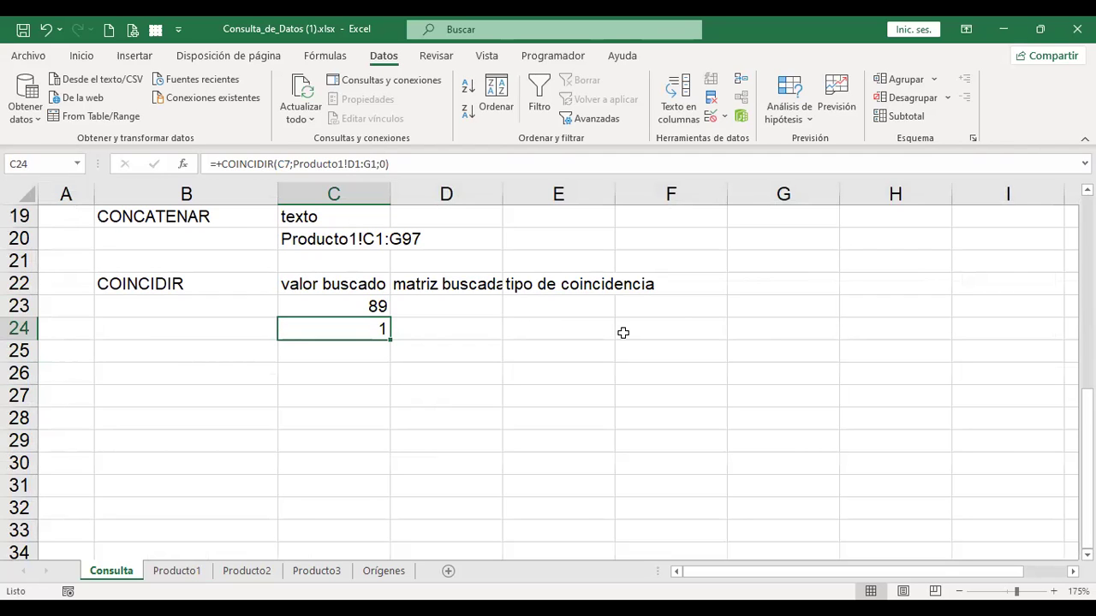
Examine the lookup value and array of the C24 formula, and locate the Empresa1 heading in Producto1.
{"action": "key", "text": "F2"}
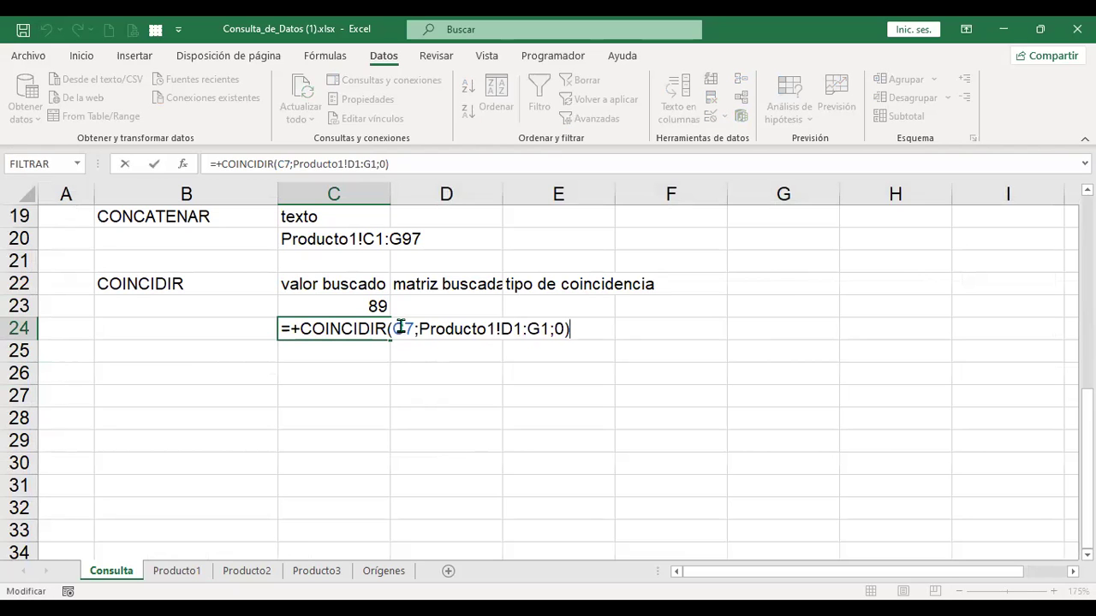
{"action": "scroll", "coordinate": [405, 328], "scroll_direction": "up", "scroll_amount": 6}
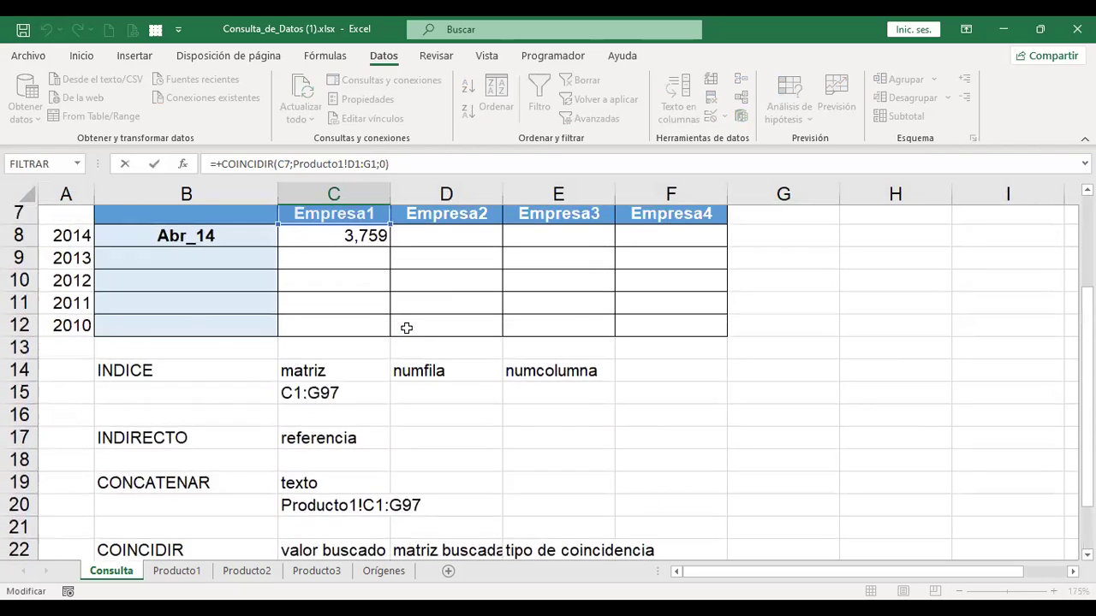
{"action": "scroll", "coordinate": [374, 365], "scroll_direction": "down", "scroll_amount": 6}
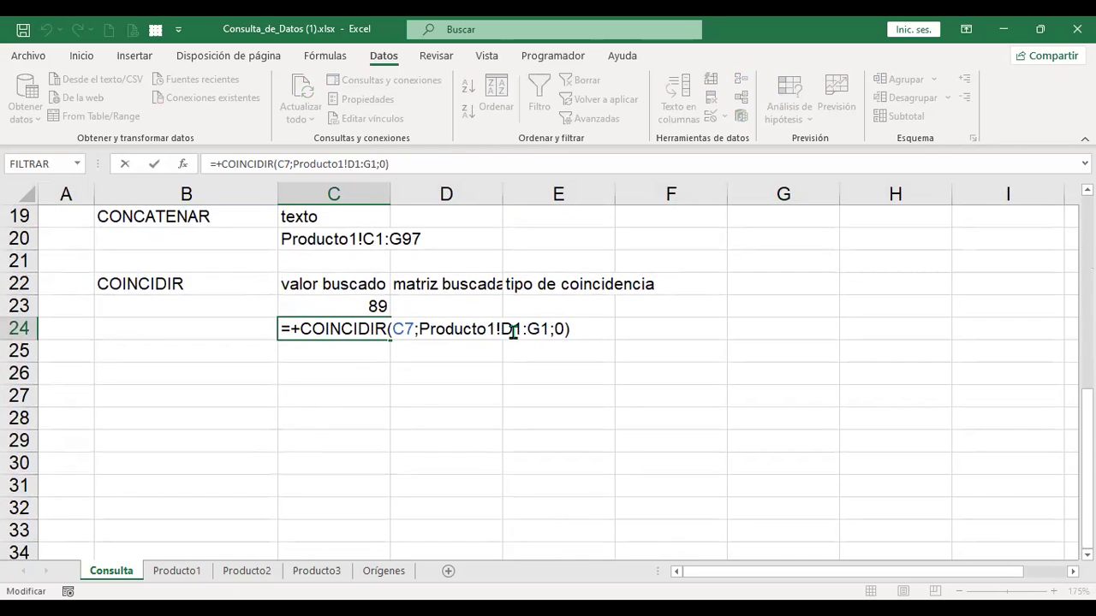
{"action": "key", "text": "Return"}
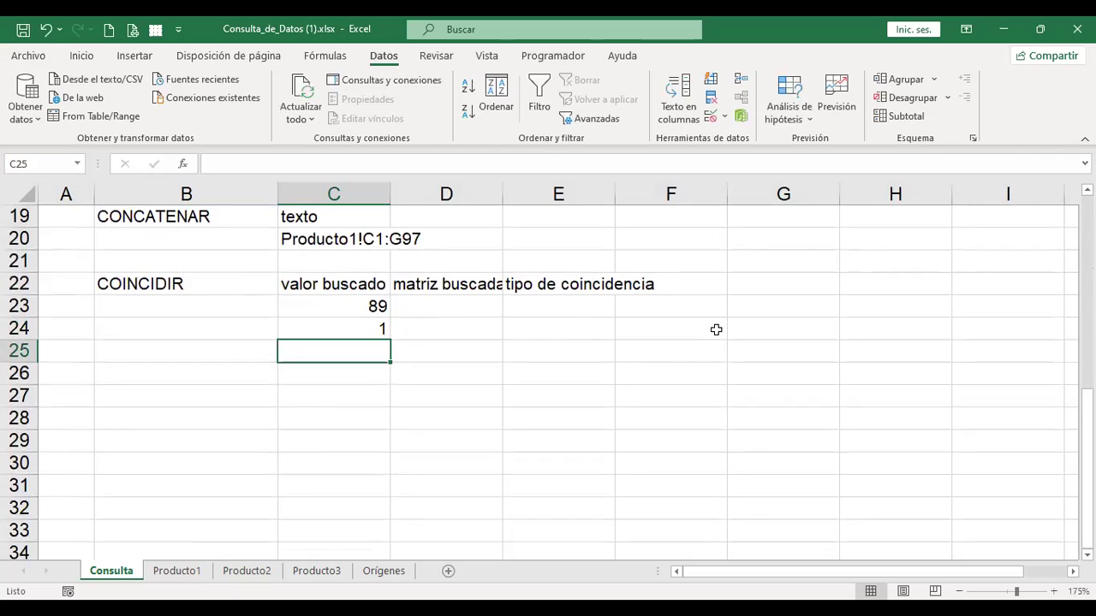
{"action": "left_click", "coordinate": [177, 570]}
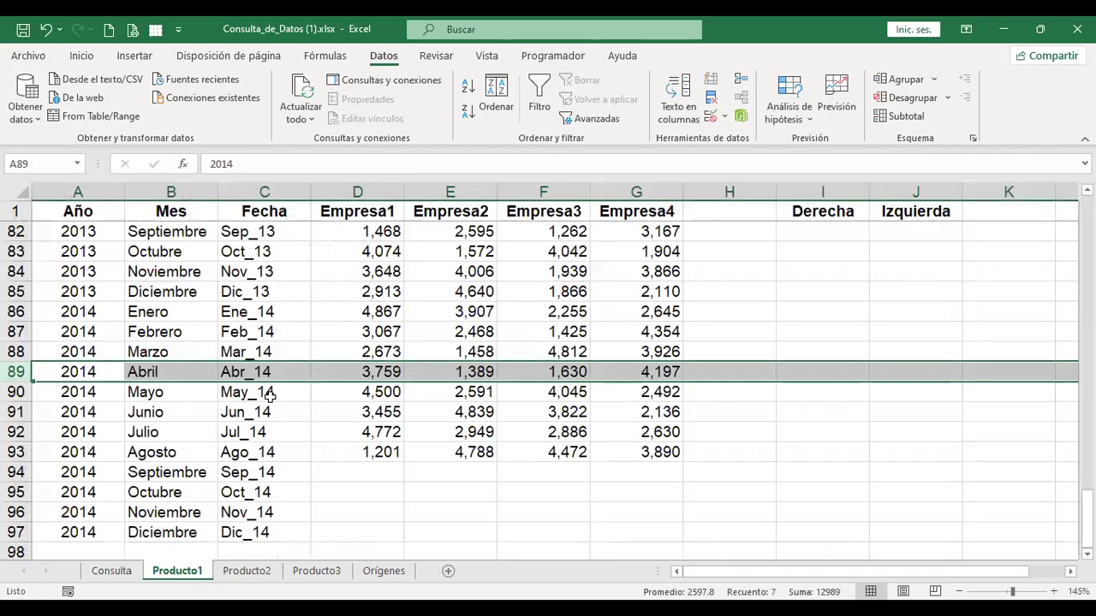
{"action": "left_click", "coordinate": [364, 211]}
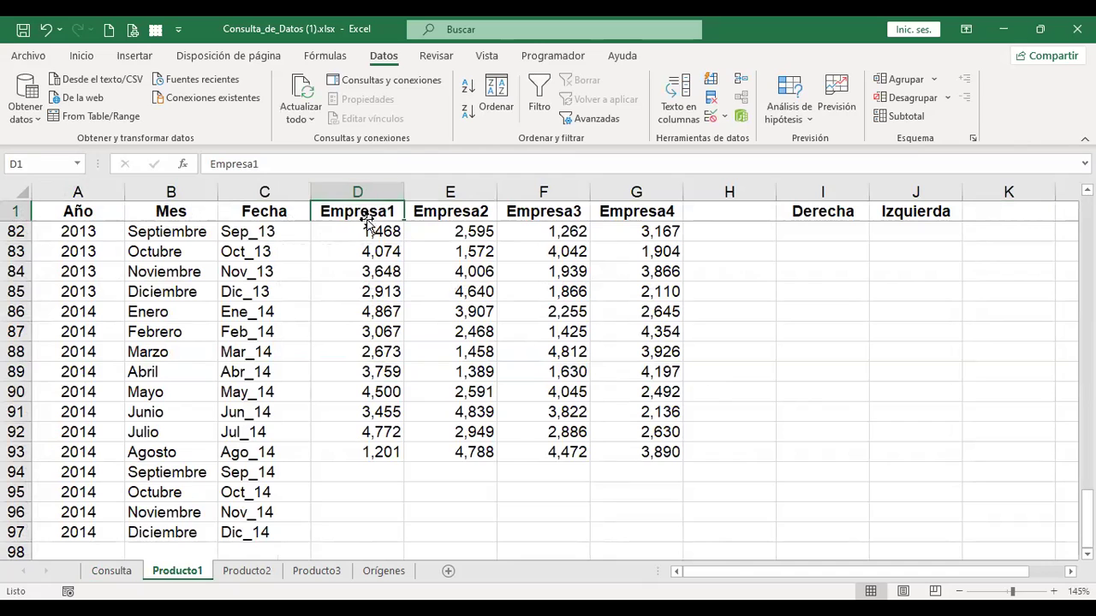
Set the lookup array of the C24 formula in Consulta to Producto1!C1:G1 and compare it with the Producto1 headings.
{"action": "left_click", "coordinate": [120, 578]}
{"action": "left_click", "coordinate": [322, 330]}
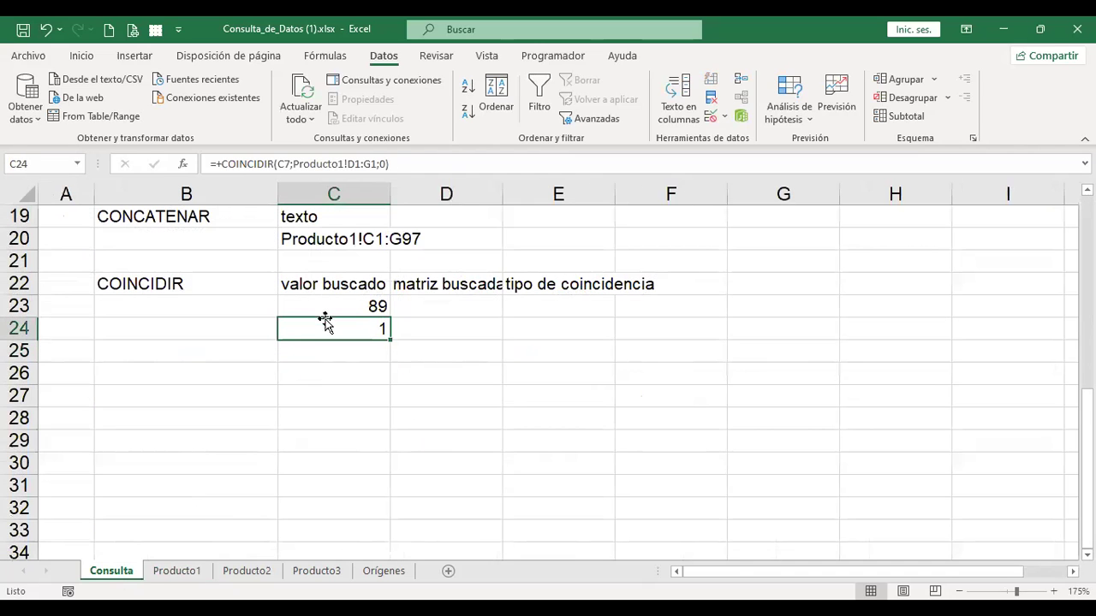
{"action": "left_click", "coordinate": [350, 164]}
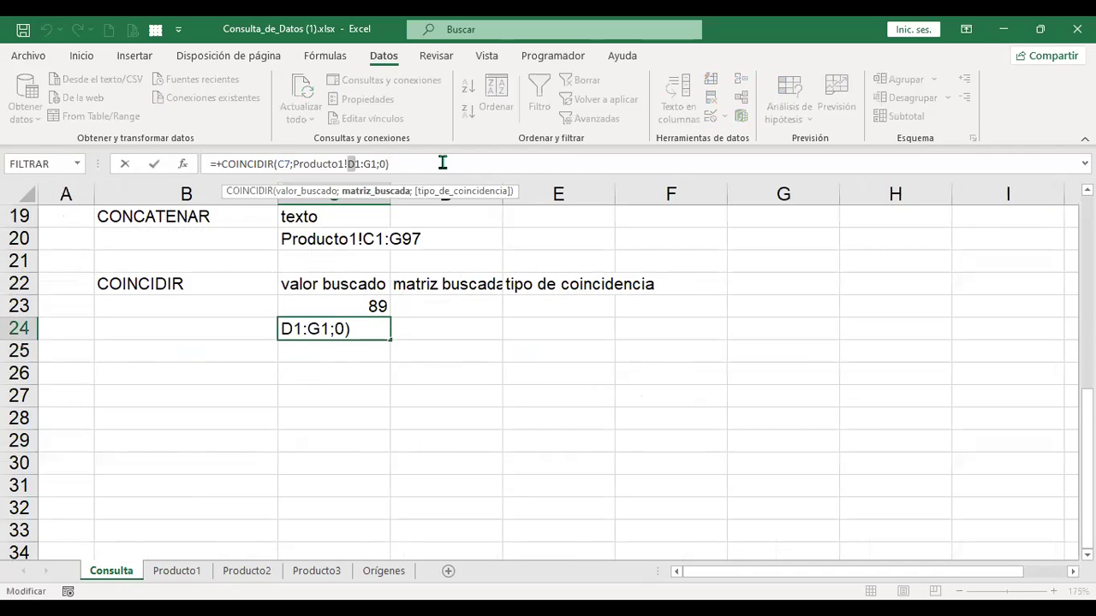
{"action": "key", "text": "Escape"}
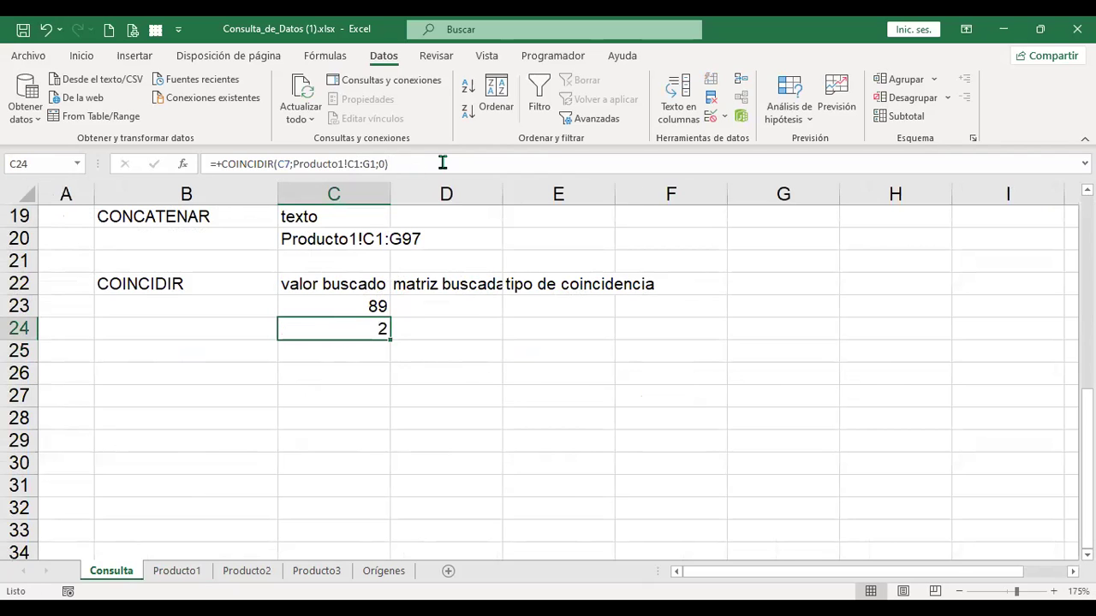
{"action": "left_click", "coordinate": [179, 570]}
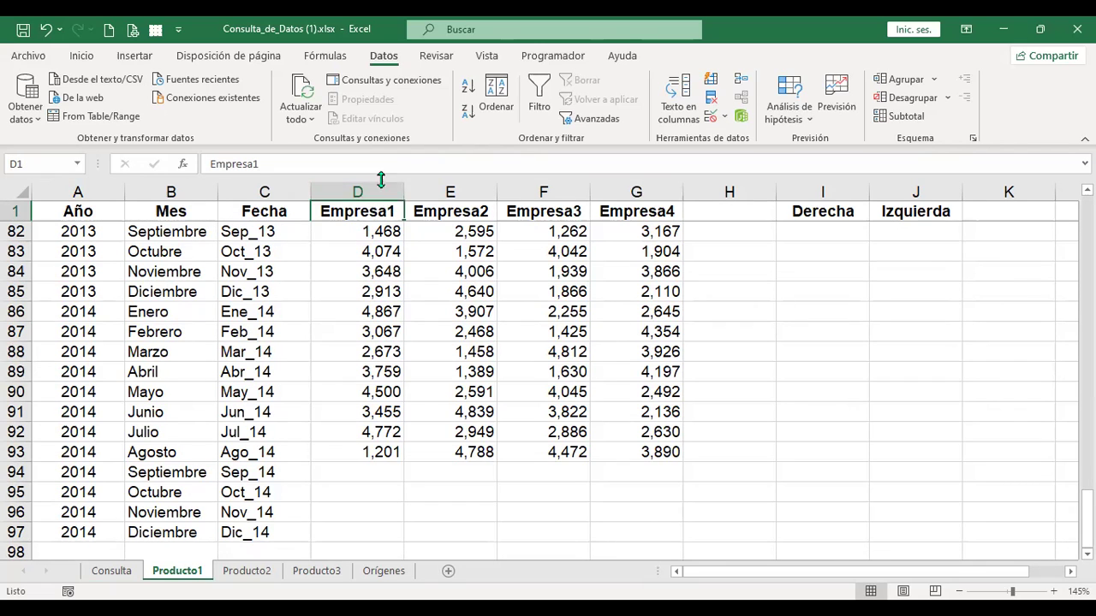
{"action": "left_click", "coordinate": [129, 580]}
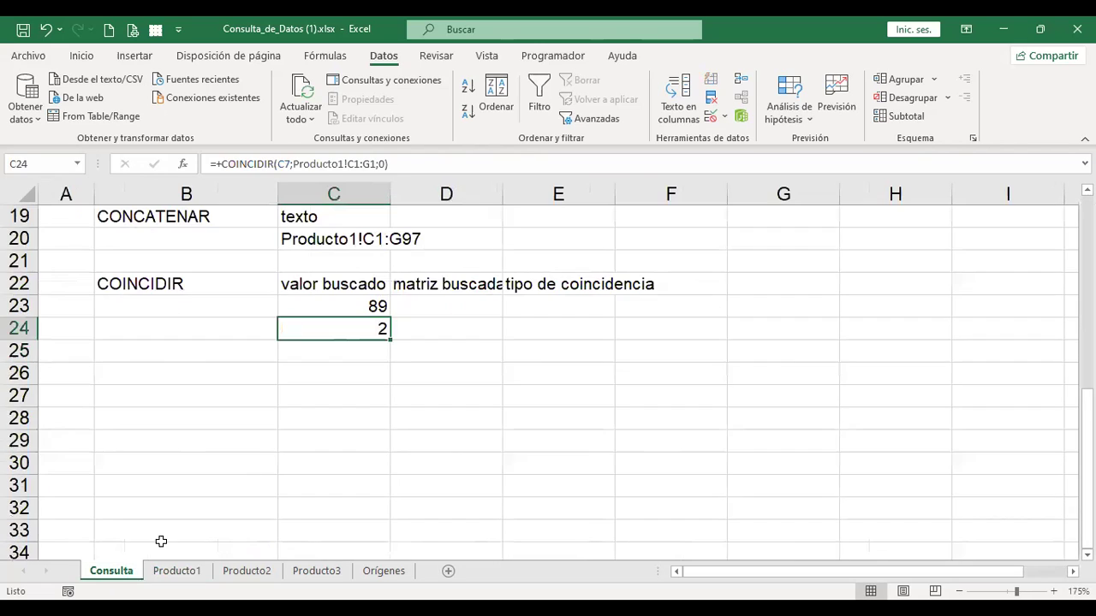
Relate the INDICE arguments matriz, numfila and numcolumna to range C1:G97 and the COINCIDIR formulas in C23 and C24.
{"action": "scroll", "coordinate": [460, 389], "scroll_direction": "up", "scroll_amount": 1}
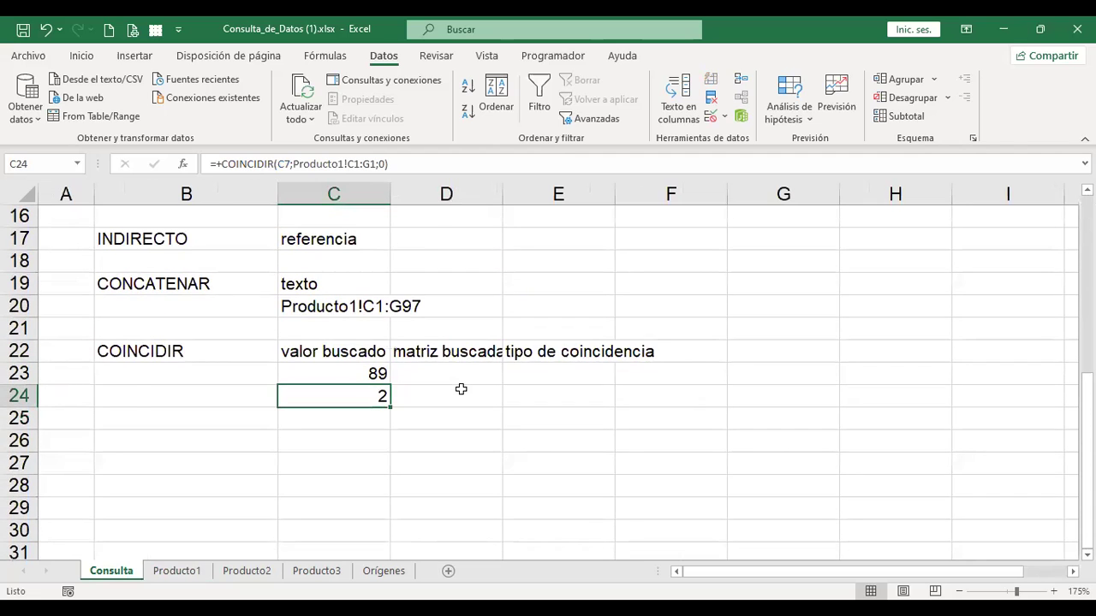
{"action": "scroll", "coordinate": [460, 389], "scroll_direction": "up", "scroll_amount": 1}
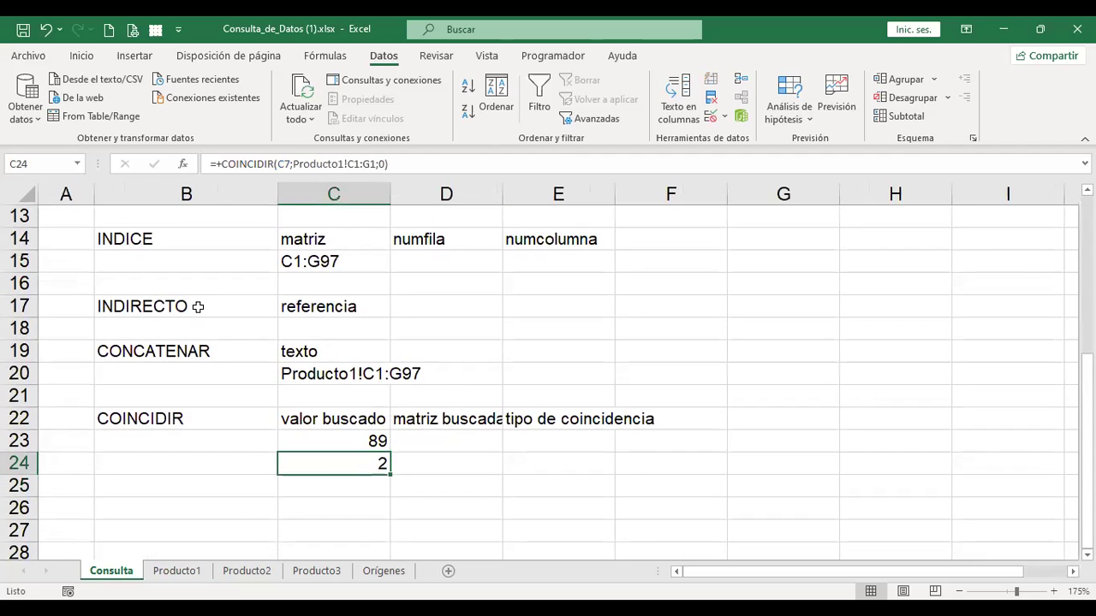
{"action": "left_click", "coordinate": [167, 239]}
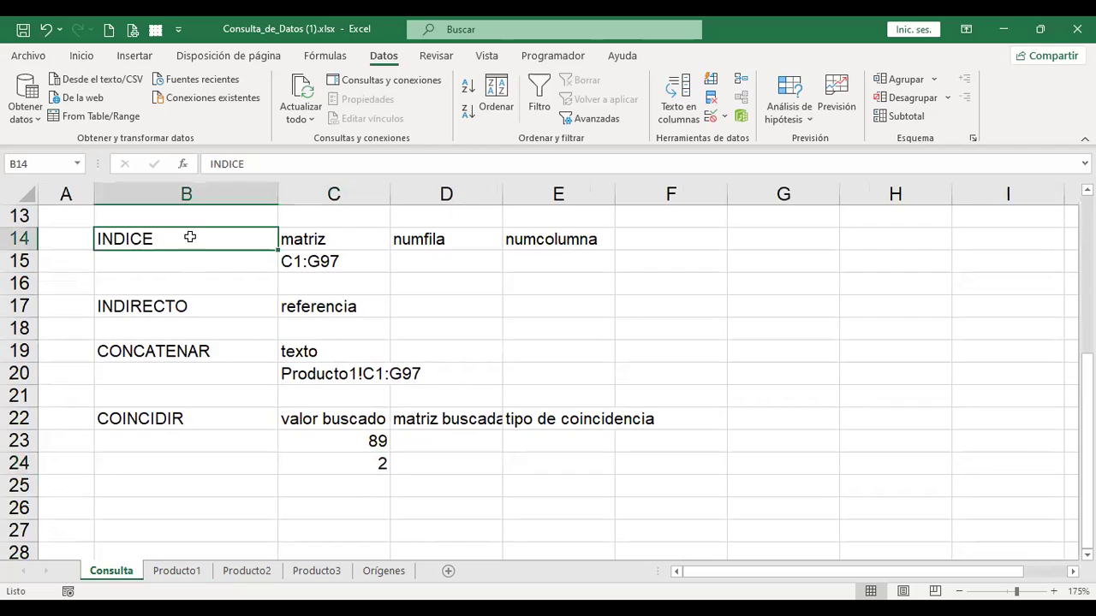
{"action": "left_click_drag", "start_coordinate": [356, 235], "coordinate": [541, 231]}
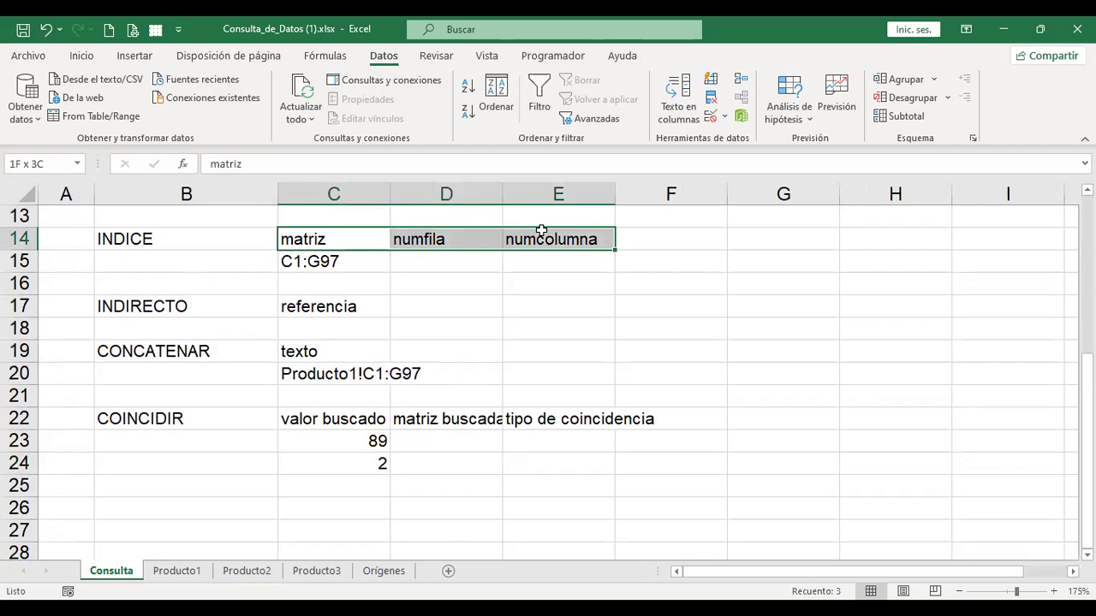
{"action": "left_click", "coordinate": [350, 261]}
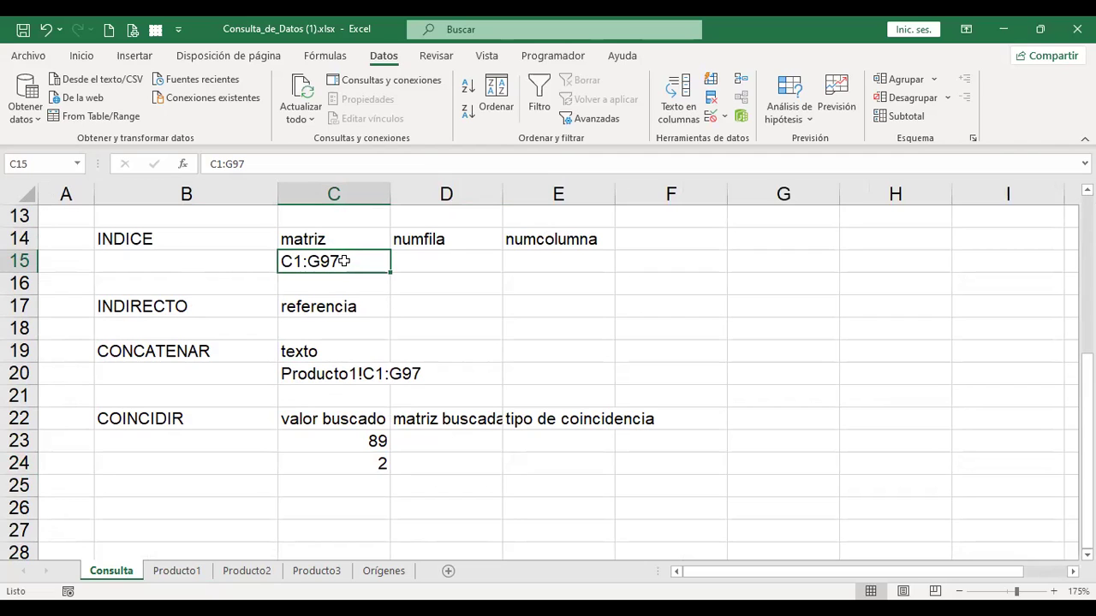
{"action": "left_click", "coordinate": [437, 259]}
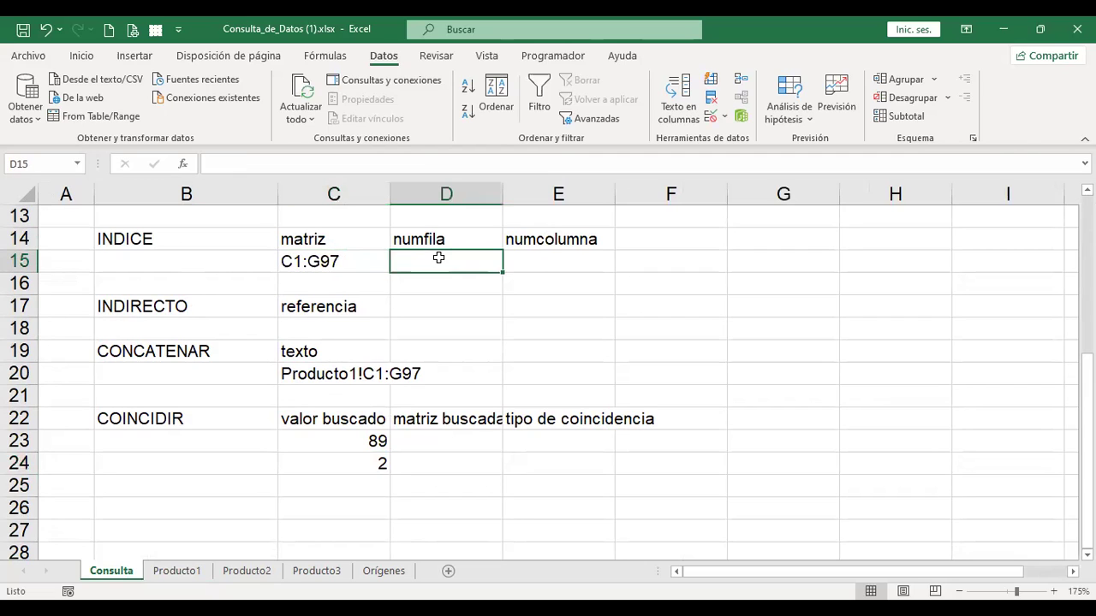
{"action": "left_click", "coordinate": [344, 442]}
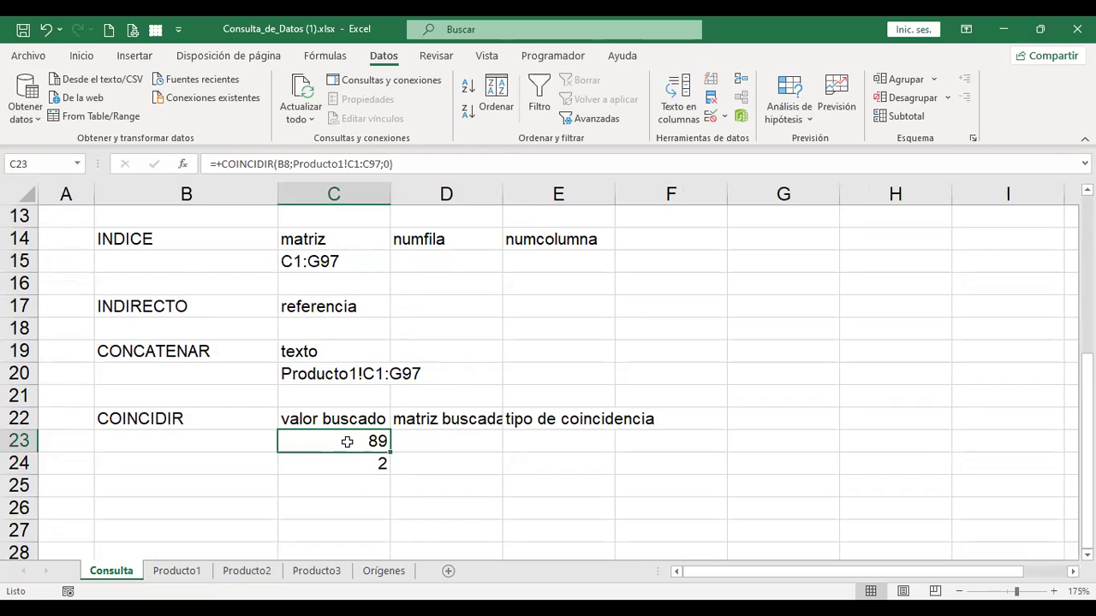
{"action": "double_click", "coordinate": [347, 441]}
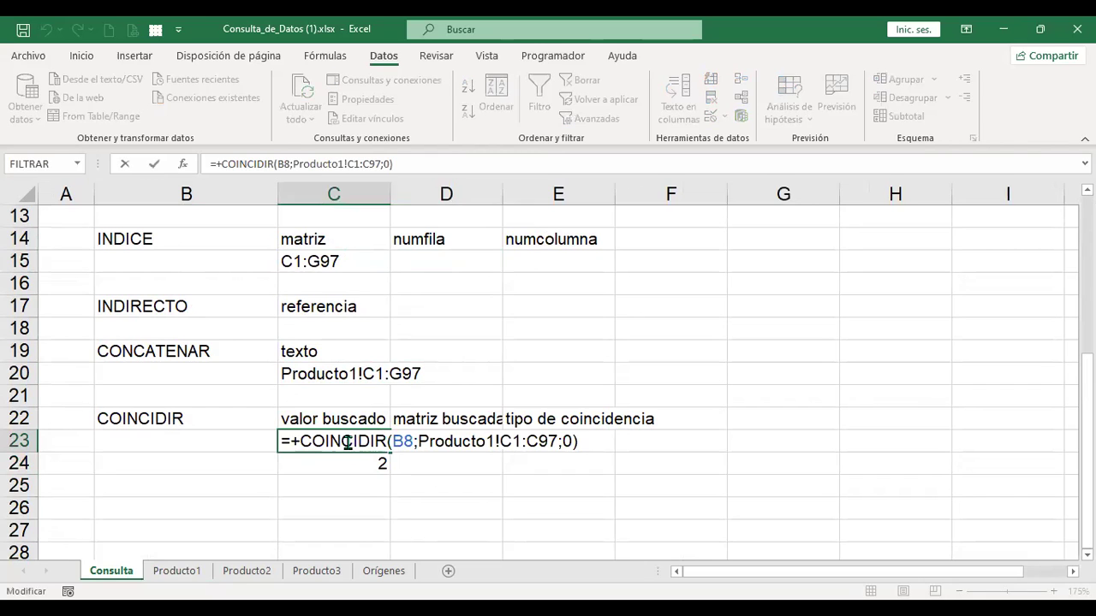
{"action": "key", "text": "Return"}
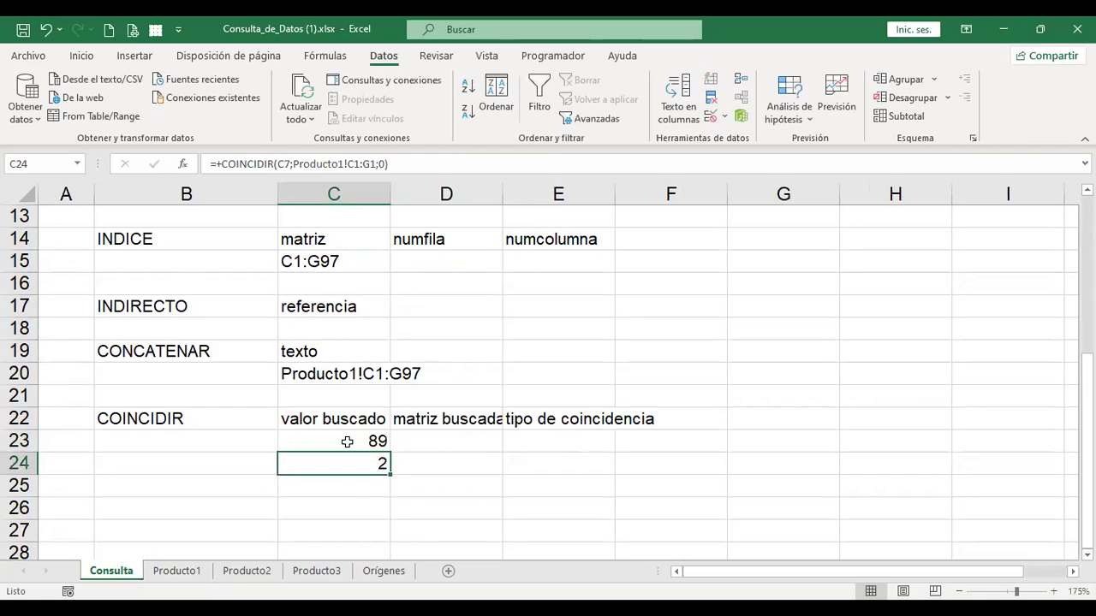
{"action": "left_click", "coordinate": [446, 261]}
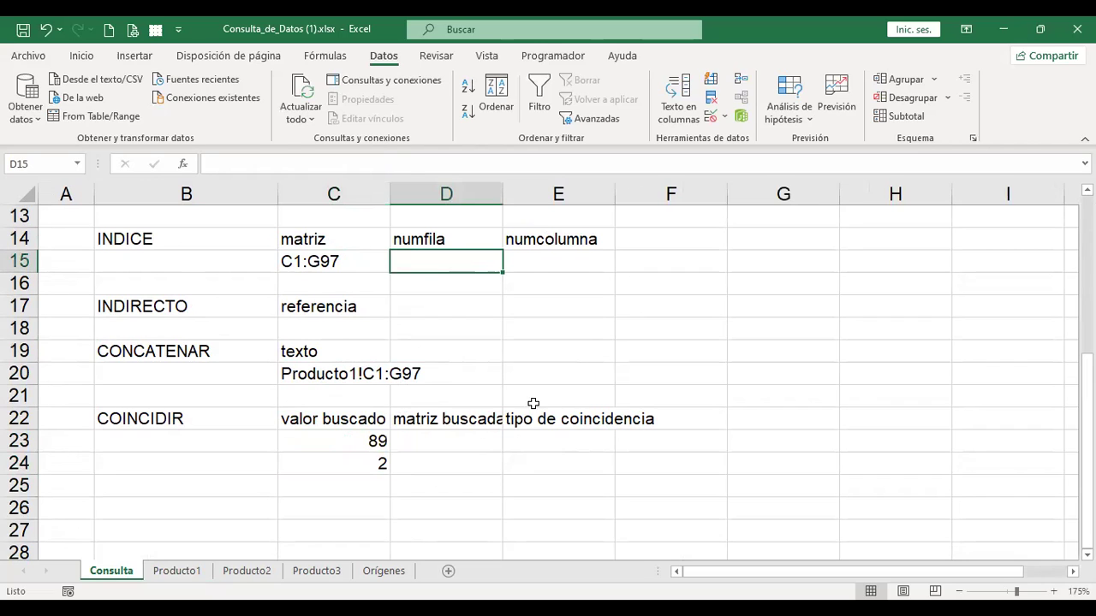
{"action": "left_click", "coordinate": [345, 460]}
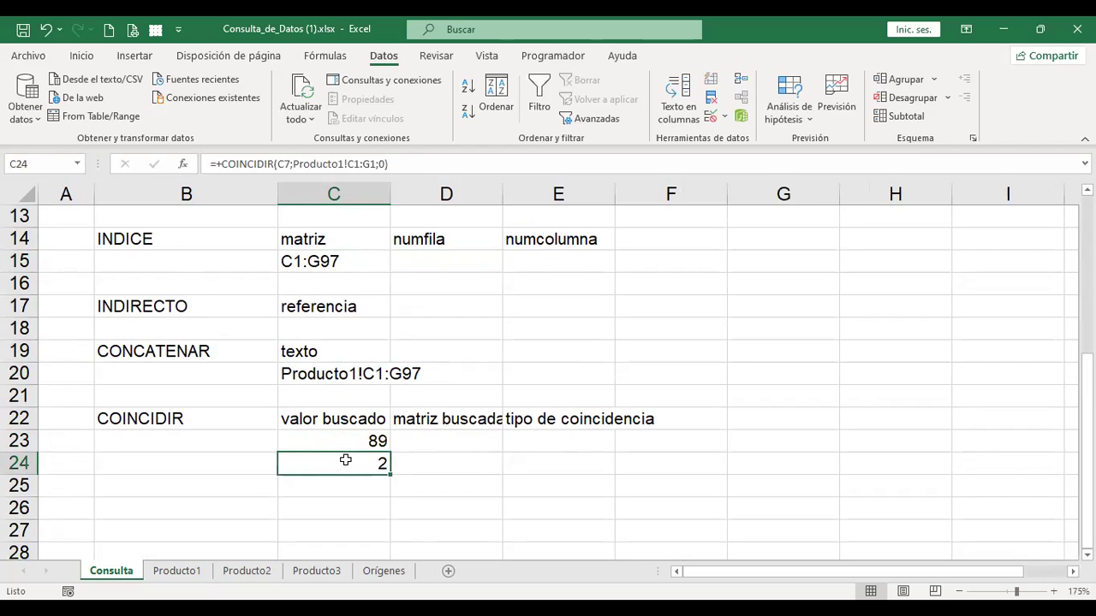
{"action": "key", "text": "F2"}
{"action": "key", "text": "Return"}
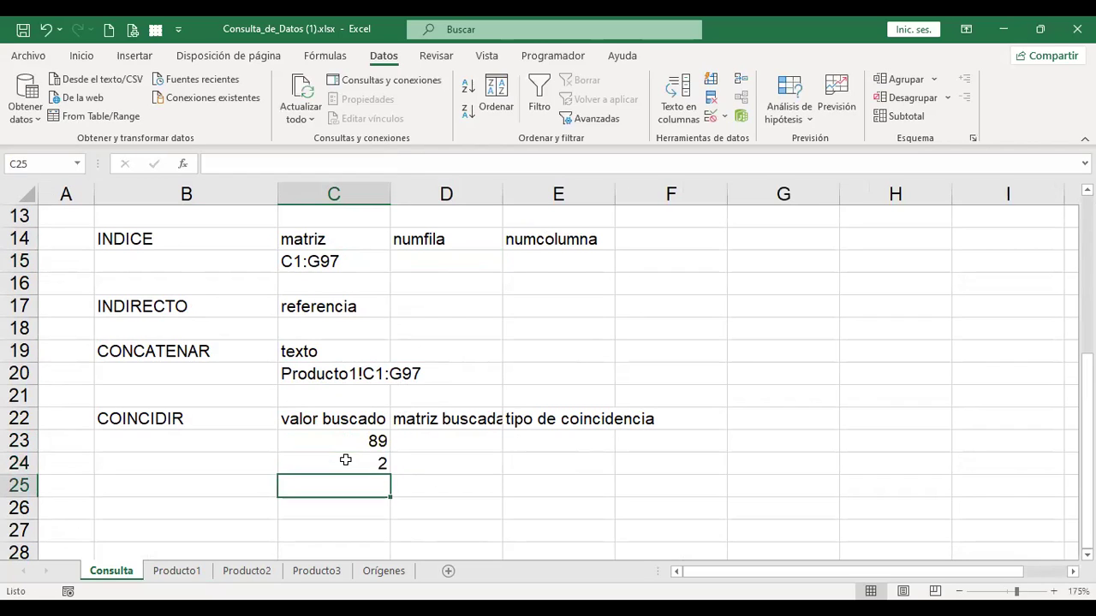
Review the Consulta table with its complete INDICE formula, and the INDICE numfila and INDIRECTO referencia arguments.
{"action": "scroll", "coordinate": [397, 442], "scroll_direction": "up", "scroll_amount": 4}
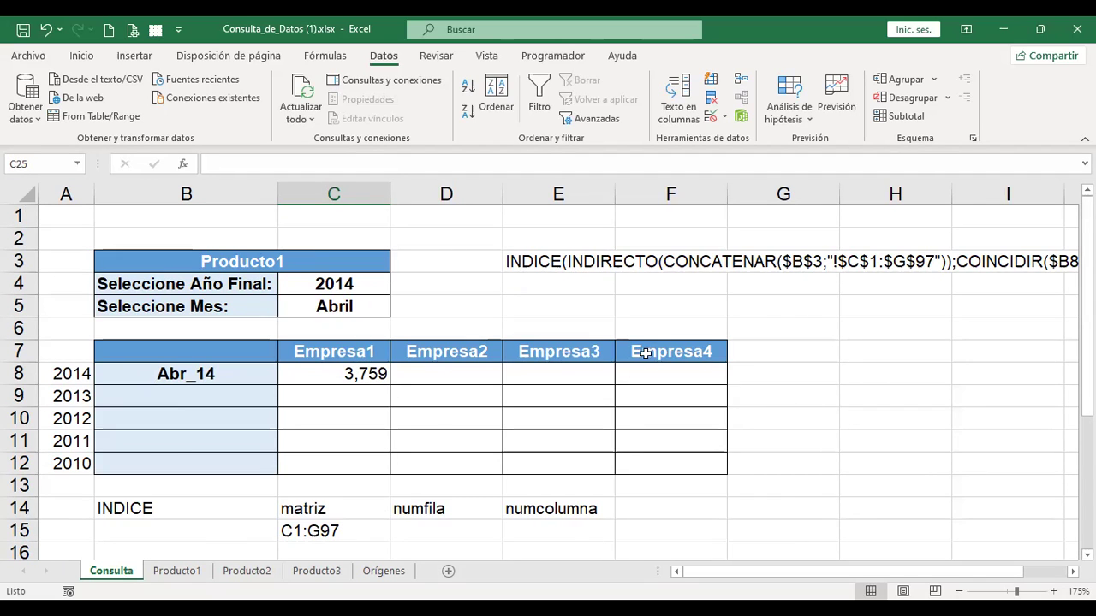
{"action": "scroll", "coordinate": [399, 372], "scroll_direction": "down", "scroll_amount": 5}
{"action": "scroll", "coordinate": [411, 370], "scroll_direction": "up", "scroll_amount": 2}
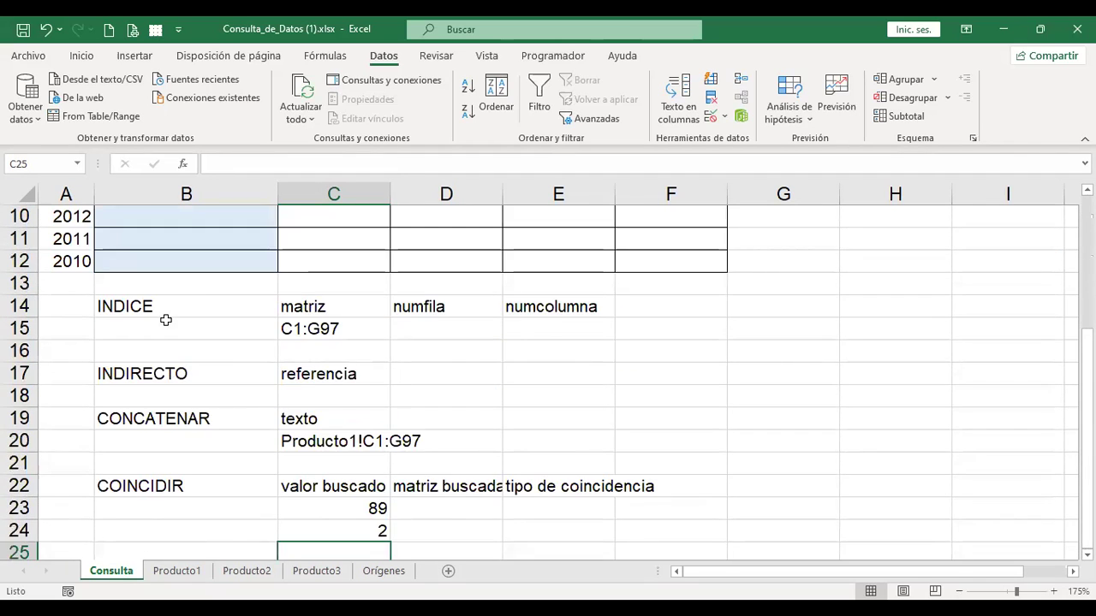
{"action": "left_click", "coordinate": [452, 325]}
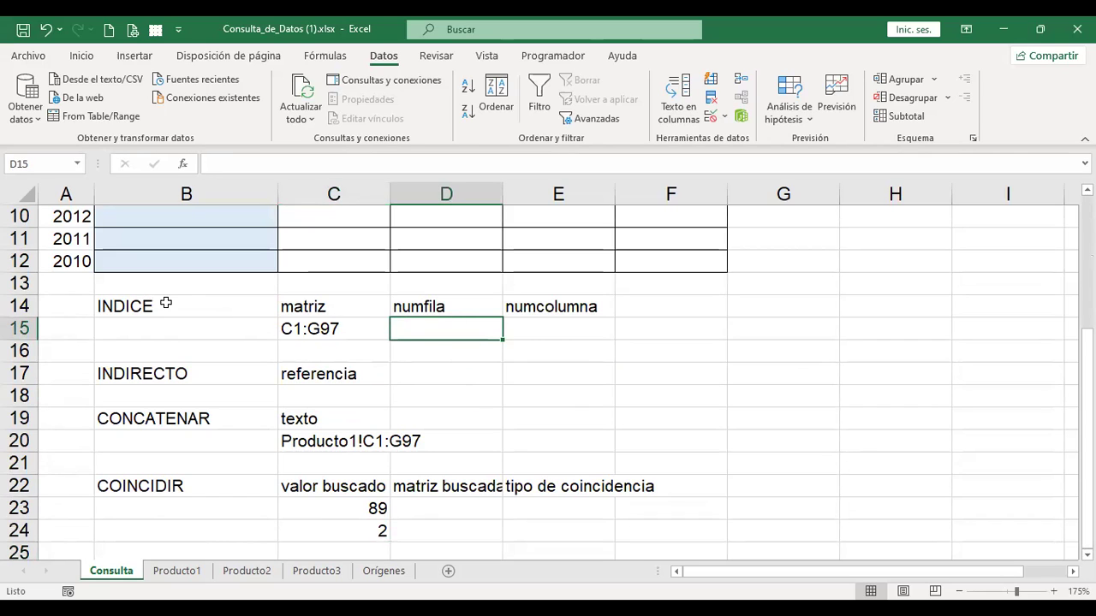
{"action": "left_click", "coordinate": [352, 372]}
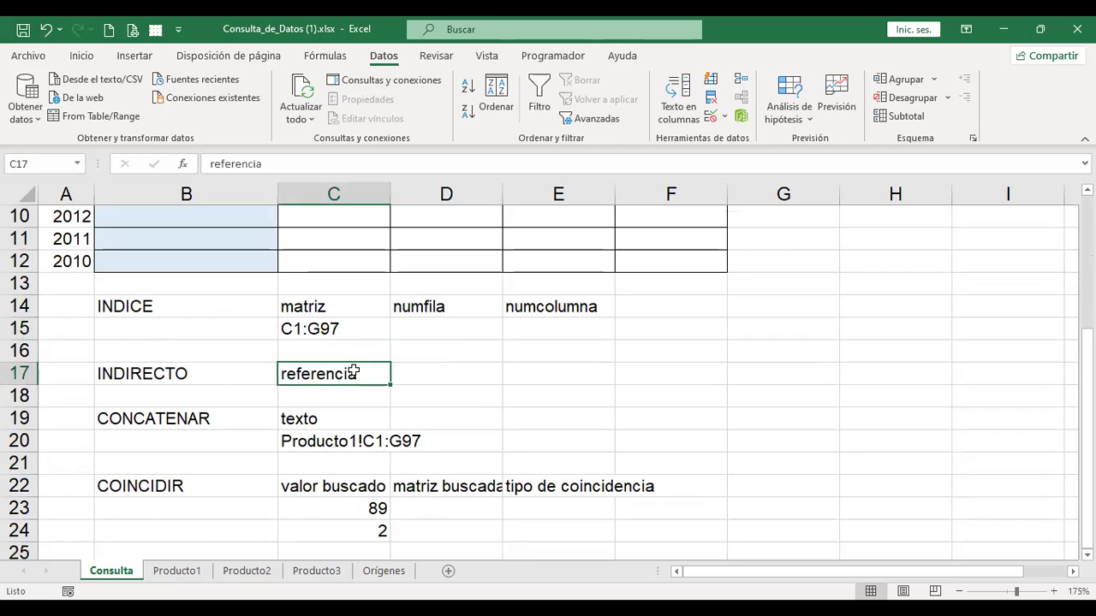
{"action": "scroll", "coordinate": [353, 372], "scroll_direction": "down", "scroll_amount": 1}
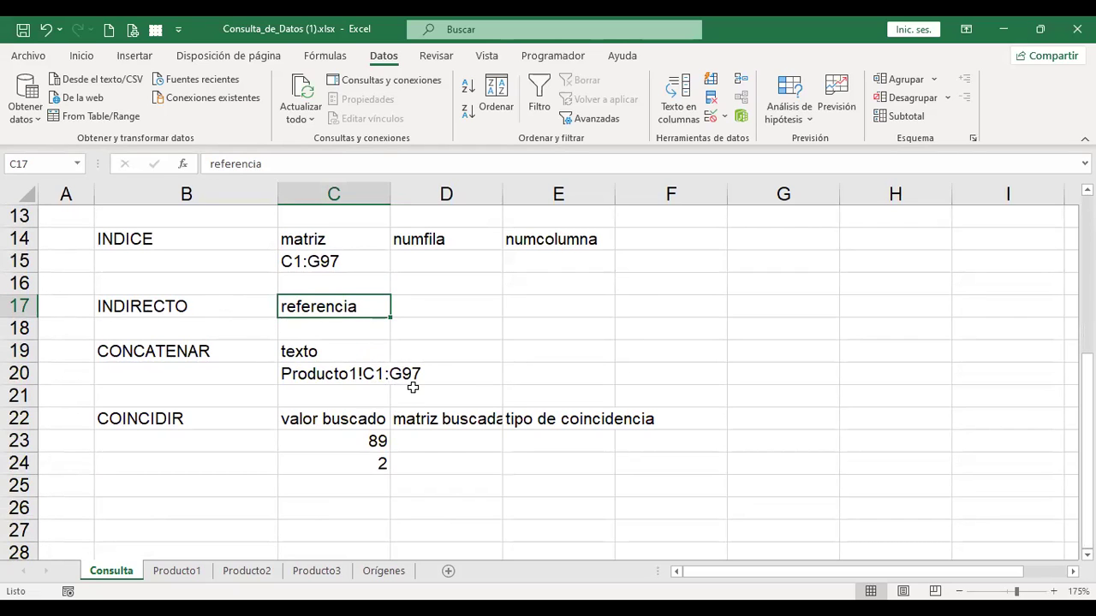
Examine the complete INDICE formula written as text in E3 of Consulta.
{"action": "scroll", "coordinate": [434, 386], "scroll_direction": "up", "scroll_amount": 4}
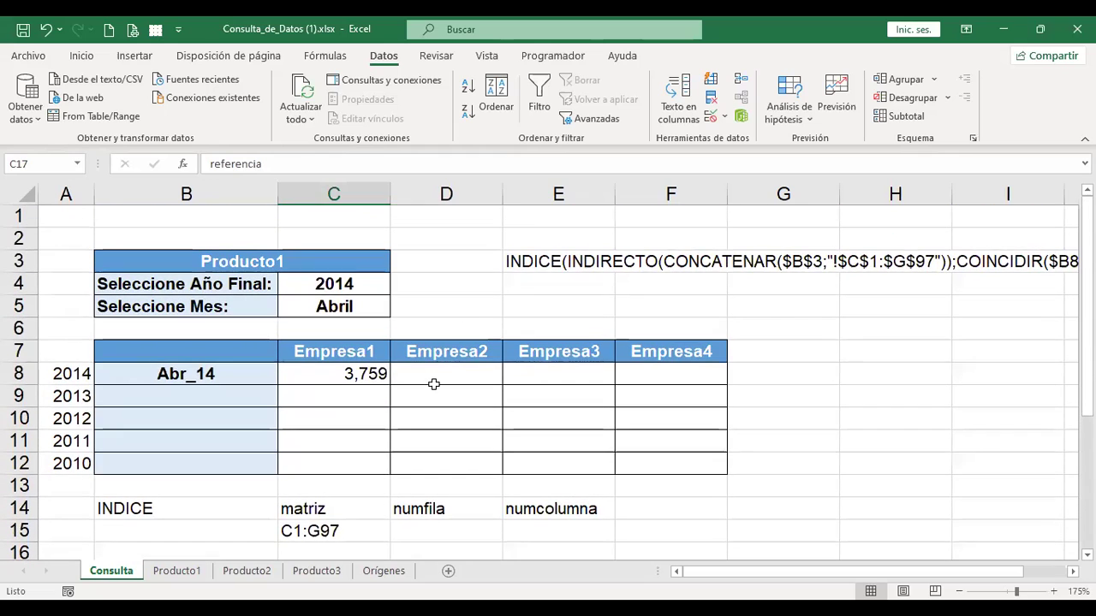
{"action": "left_click", "coordinate": [546, 264]}
{"action": "key", "text": "F2"}
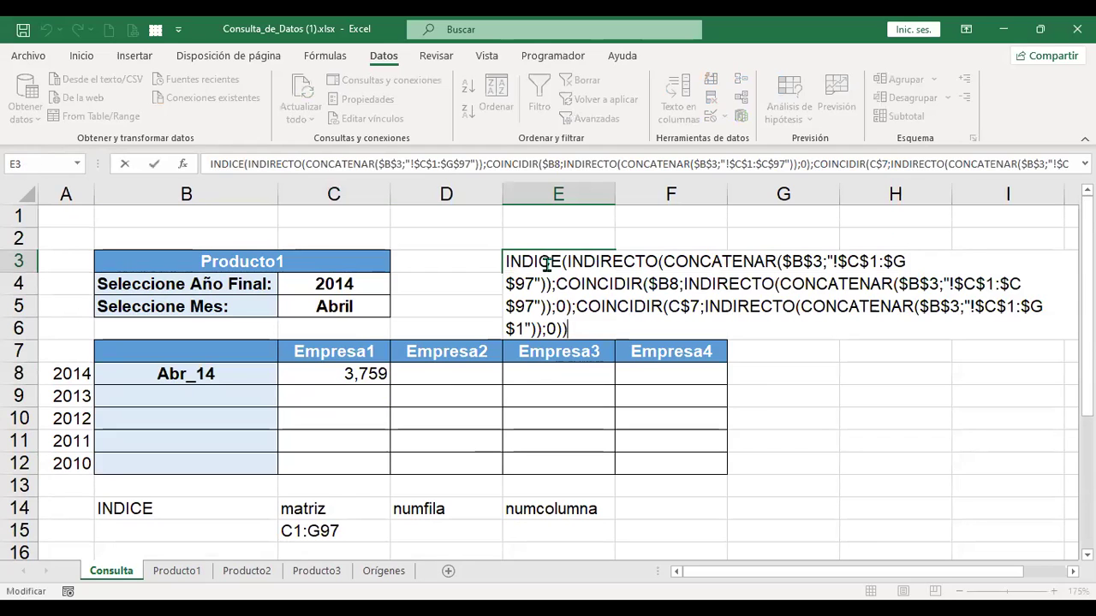
{"action": "key", "text": "Return"}
Insert an extra row at row 16, between the INDICE and INDIRECTO notes.
{"action": "scroll", "coordinate": [599, 345], "scroll_direction": "down", "scroll_amount": 3}
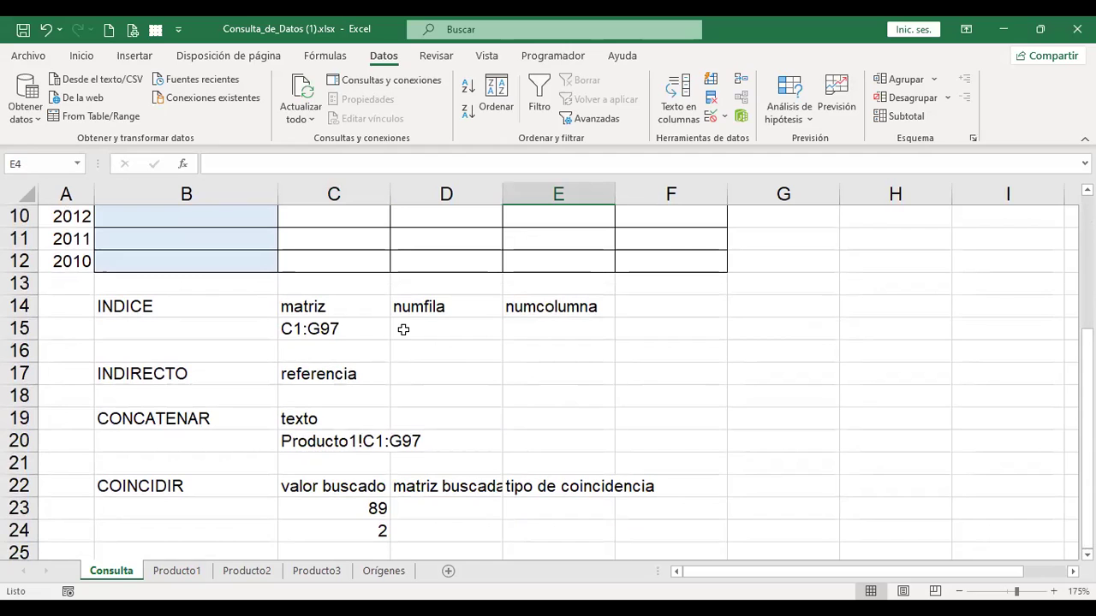
{"action": "left_click", "coordinate": [151, 353]}
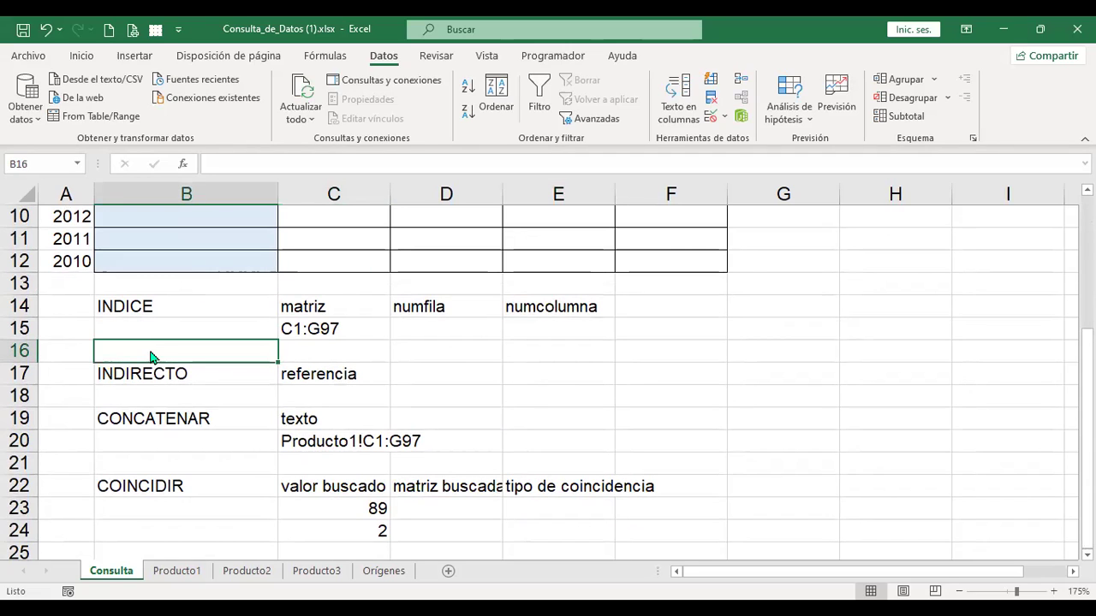
{"action": "key", "text": "ctrl+plus"}
{"action": "key", "text": "Return"}
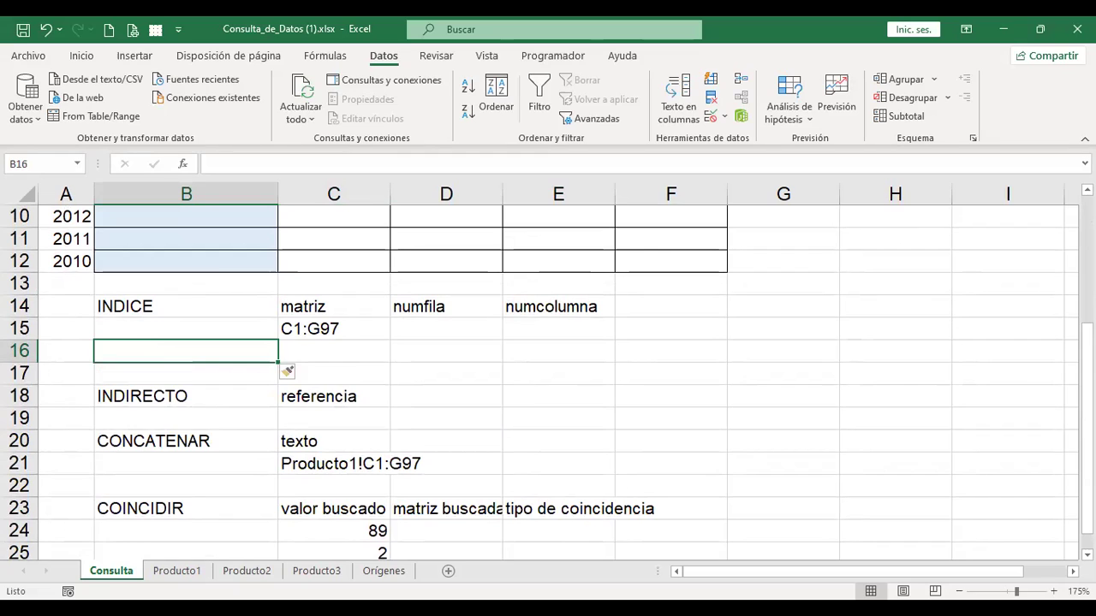
{"action": "type", "text": "+"}
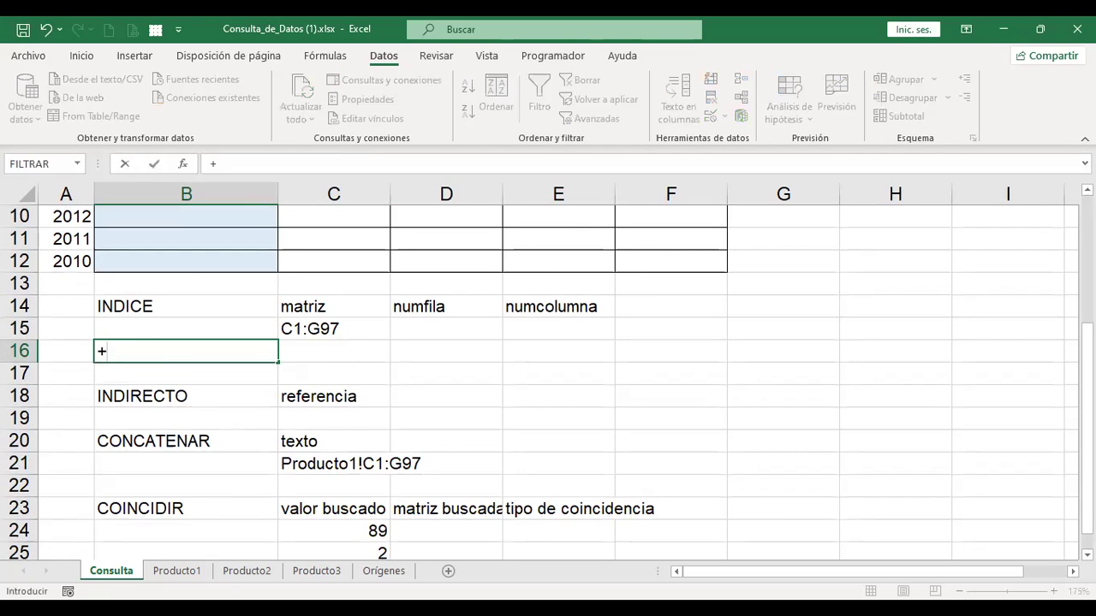
{"action": "type", "text": "ind"}
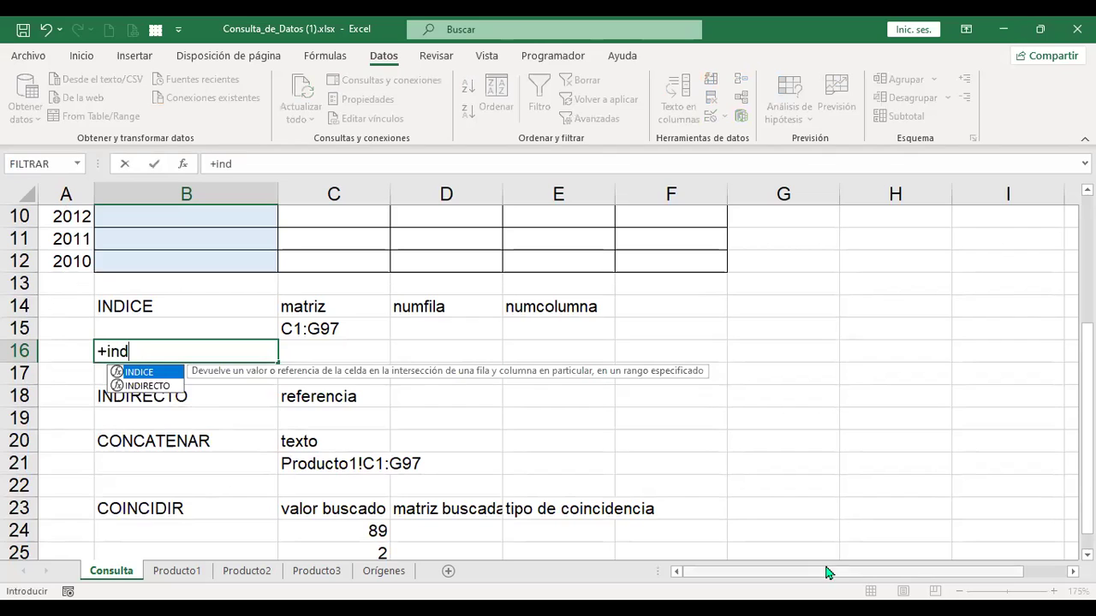
{"action": "double_click", "coordinate": [150, 374]}
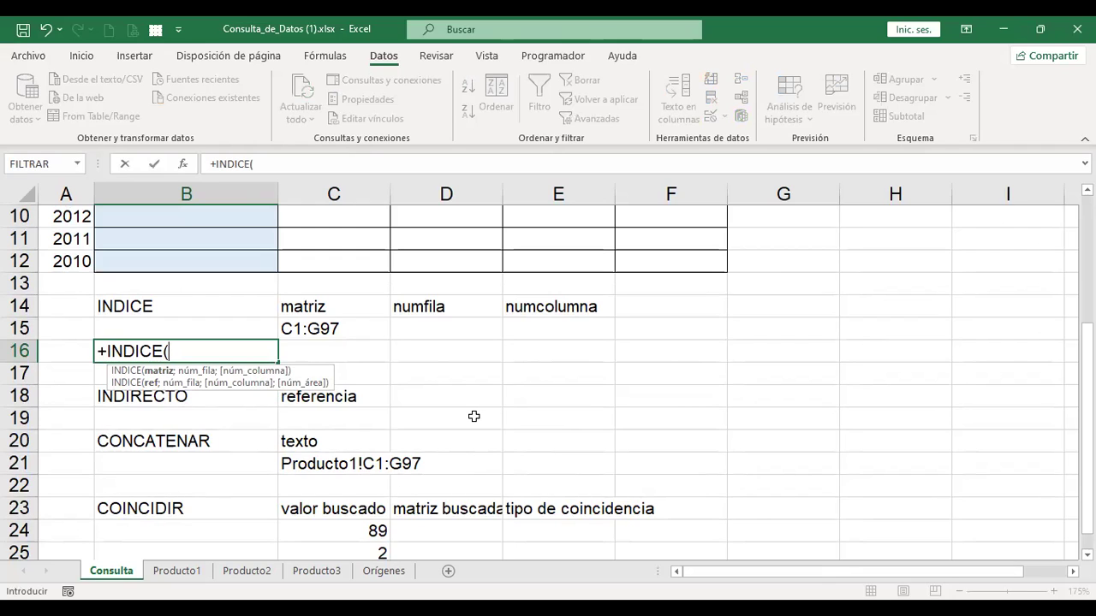
{"action": "key", "text": "Escape"}
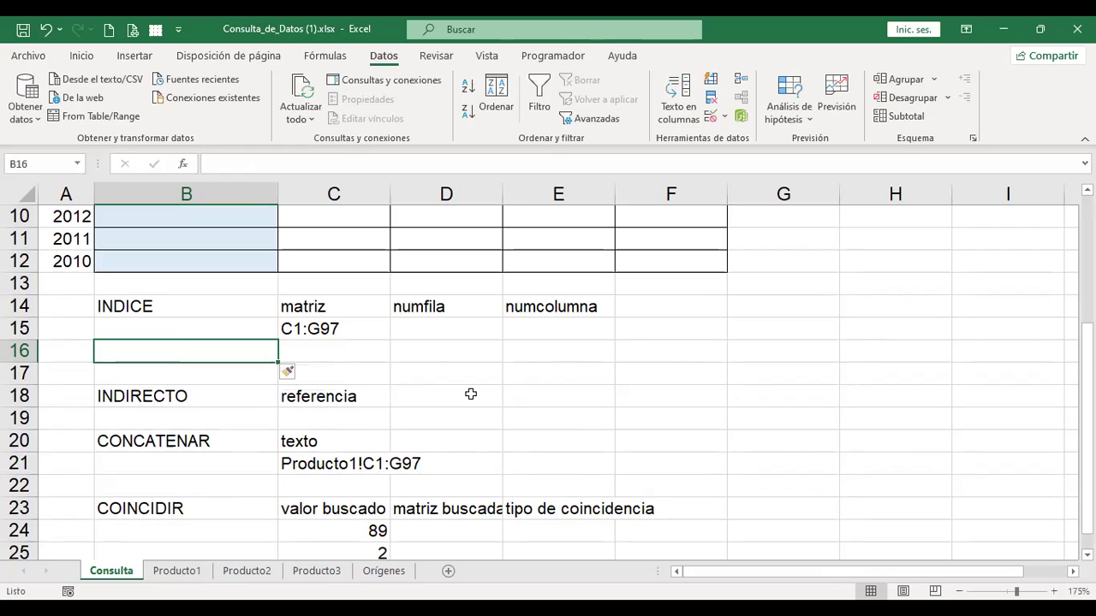
Copy the formula text =+CONCAT(B3;"!C1:G97") from C21 into B16, keeping its B3 reference.
{"action": "scroll", "coordinate": [471, 394], "scroll_direction": "up", "scroll_amount": 3}
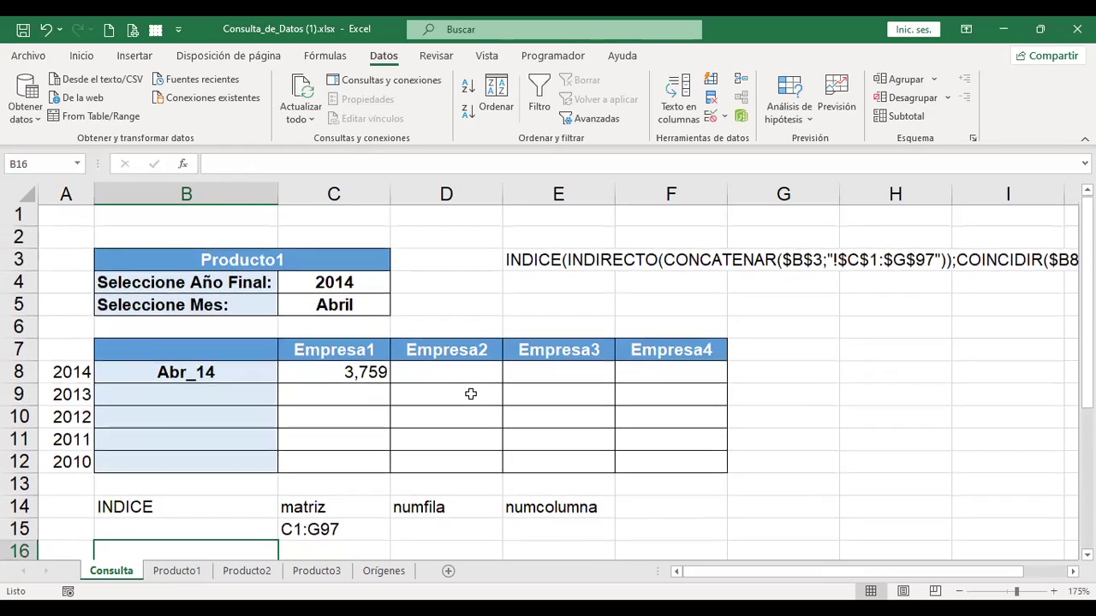
{"action": "scroll", "coordinate": [470, 393], "scroll_direction": "down", "scroll_amount": 4}
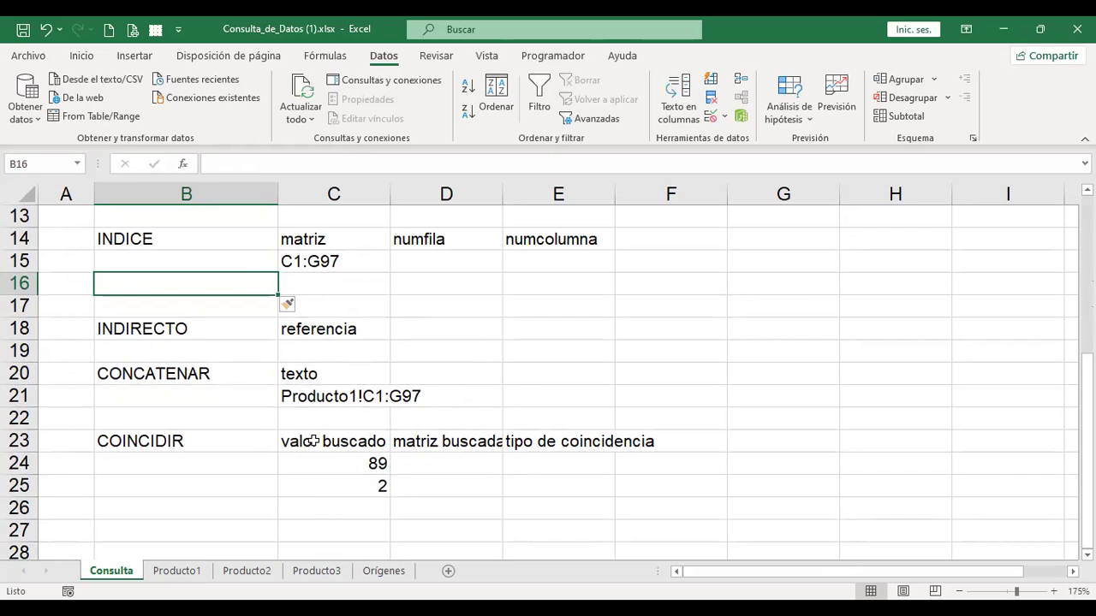
{"action": "scroll", "coordinate": [394, 428], "scroll_direction": "up", "scroll_amount": 1}
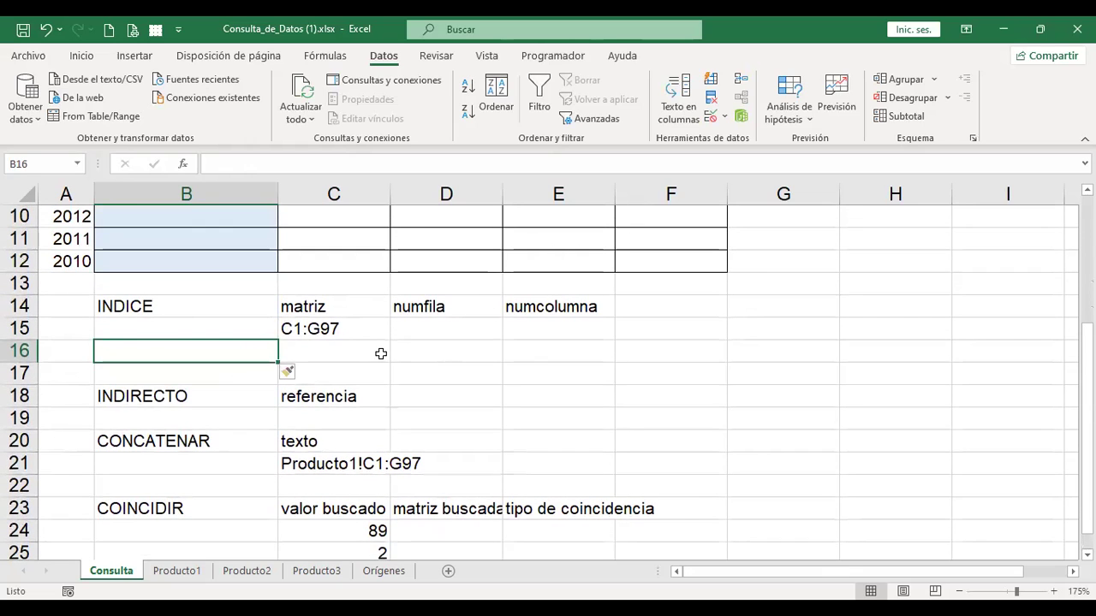
{"action": "scroll", "coordinate": [433, 362], "scroll_direction": "down", "scroll_amount": 1}
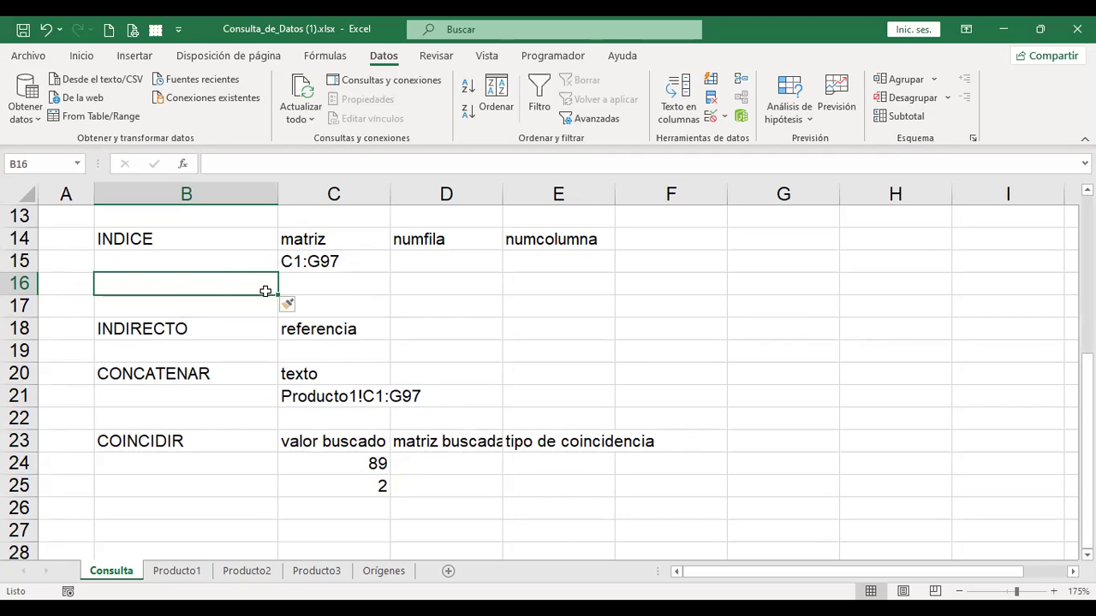
{"action": "left_click", "coordinate": [330, 398]}
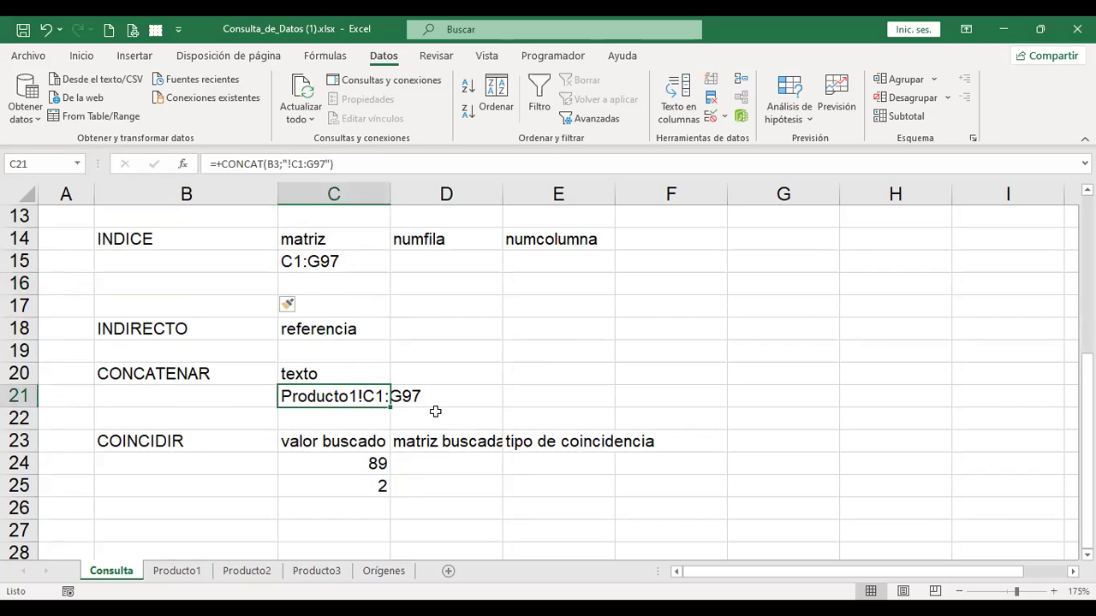
{"action": "key", "text": "F2"}
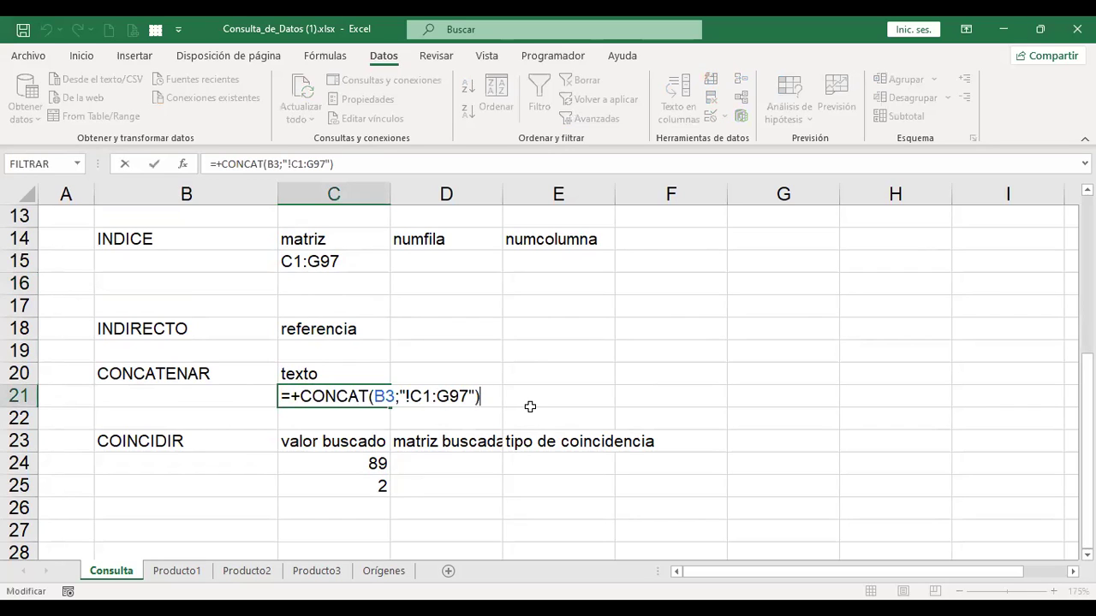
{"action": "key", "text": "shift+Left"}
{"action": "key", "text": "shift+Left"}
{"action": "key", "text": "shift+Left"}
{"action": "key", "text": "shift+Left"}
{"action": "key", "text": "shift+Left"}
{"action": "key", "text": "shift+Left"}
{"action": "key", "text": "shift+Left"}
{"action": "key", "text": "shift+Left"}
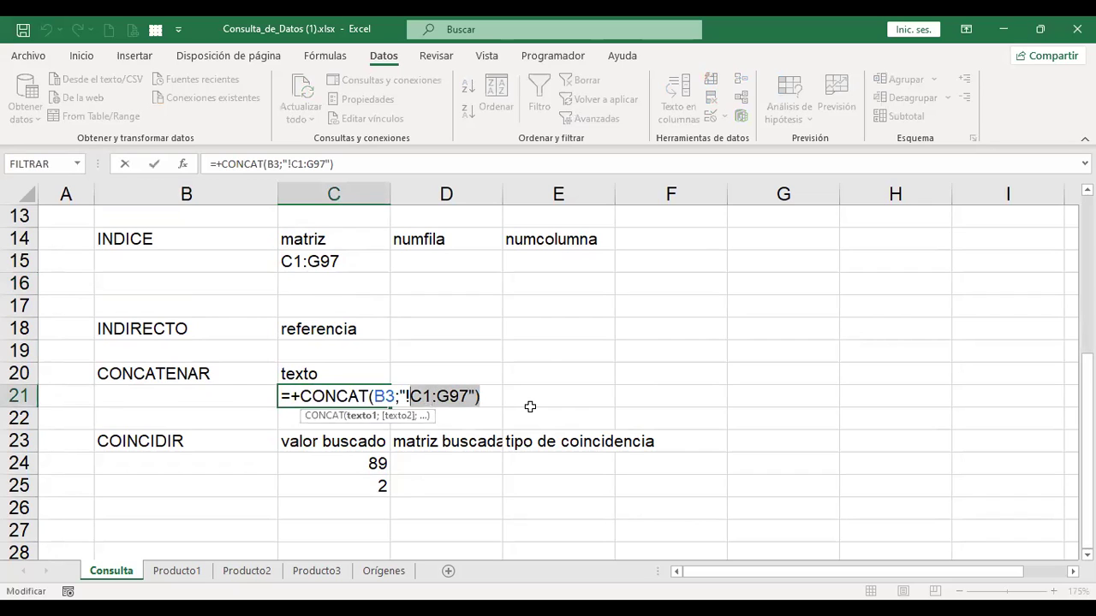
{"action": "key", "text": "shift+Home"}
{"action": "key", "text": "ctrl+c"}
{"action": "key", "text": "Escape"}
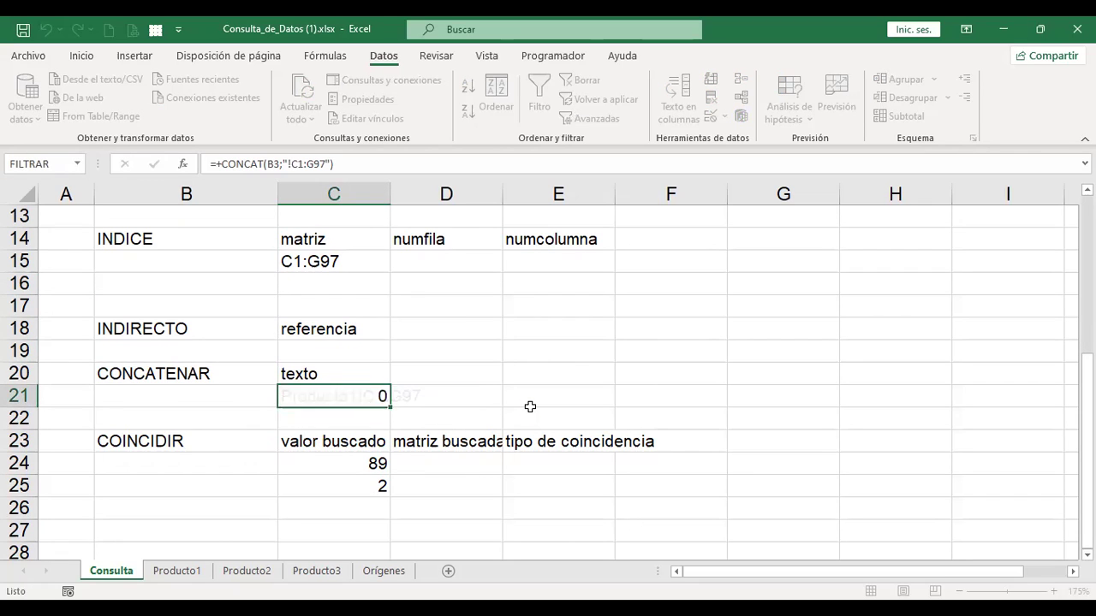
{"action": "key", "text": "Up"}
{"action": "key", "text": "Up"}
{"action": "key", "text": "Up"}
{"action": "key", "text": "Up"}
{"action": "key", "text": "Left"}
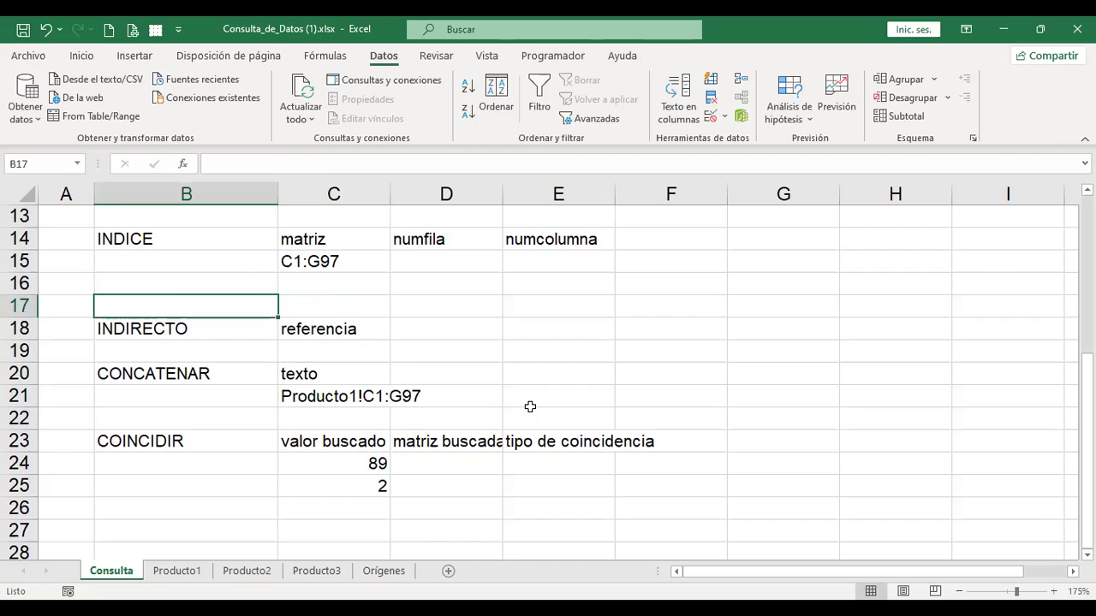
{"action": "key", "text": "Up"}
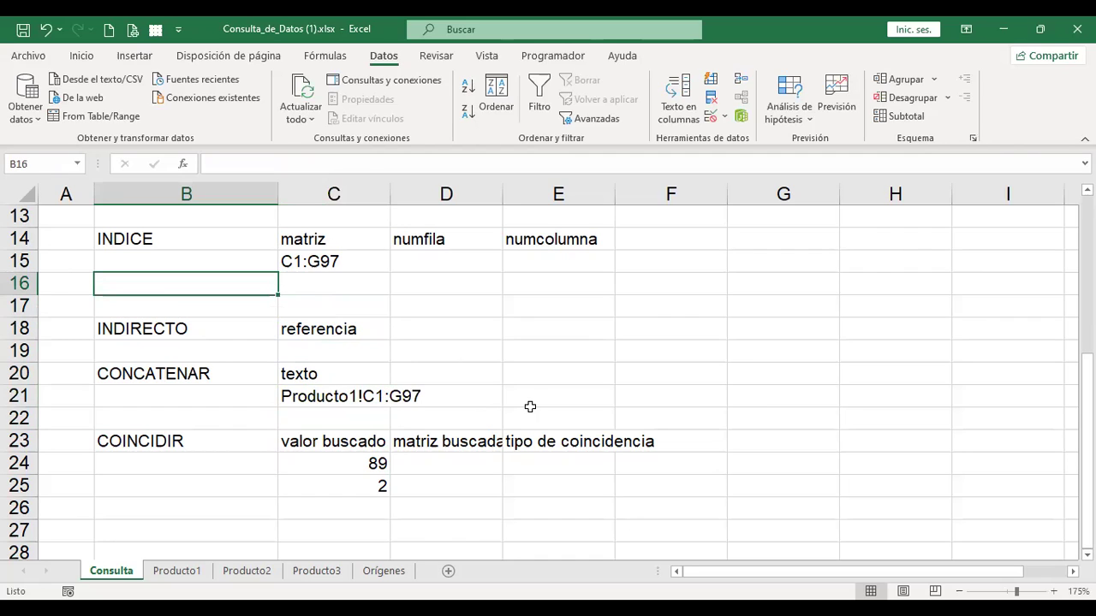
{"action": "key", "text": "ctrl+v"}
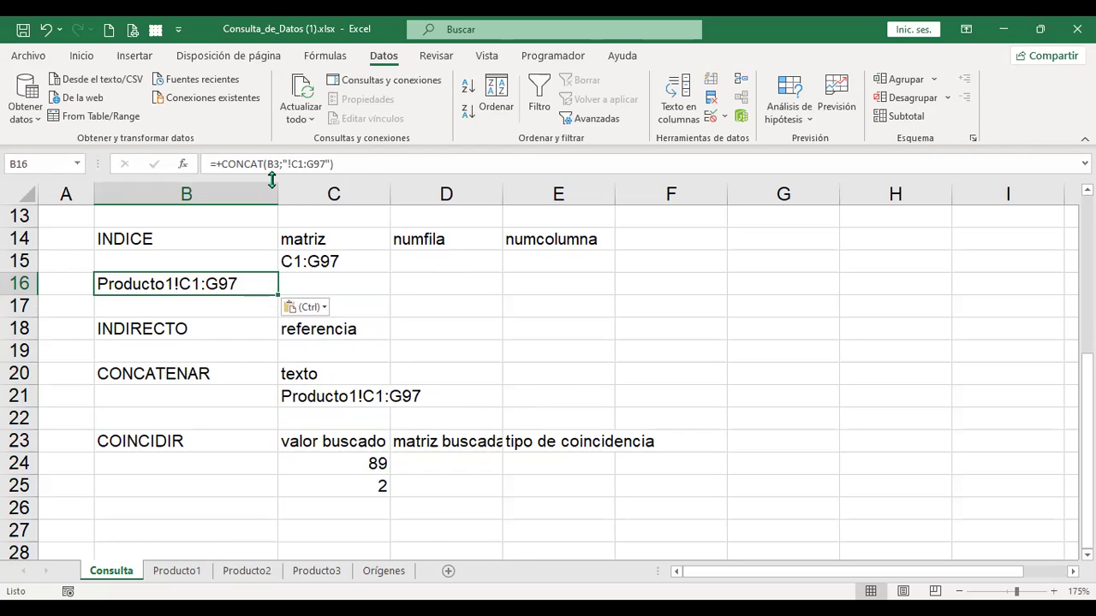
Compare the CONCAT formula in B16 with the matriz range in C15 and the product selector in B3.
{"action": "double_click", "coordinate": [210, 276]}
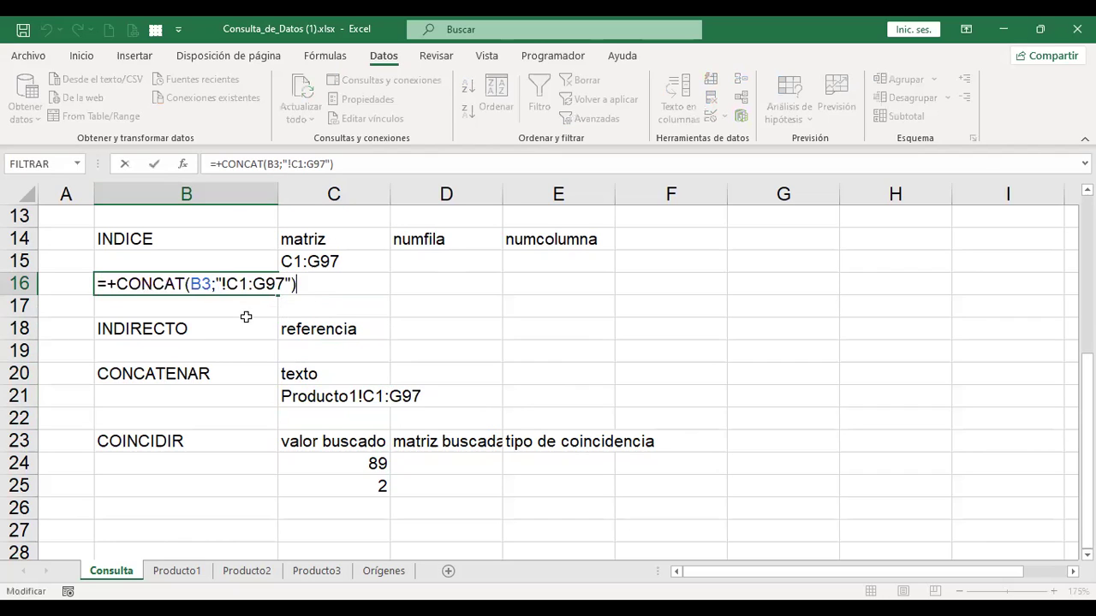
{"action": "key", "text": "Return"}
{"action": "left_click", "coordinate": [212, 277]}
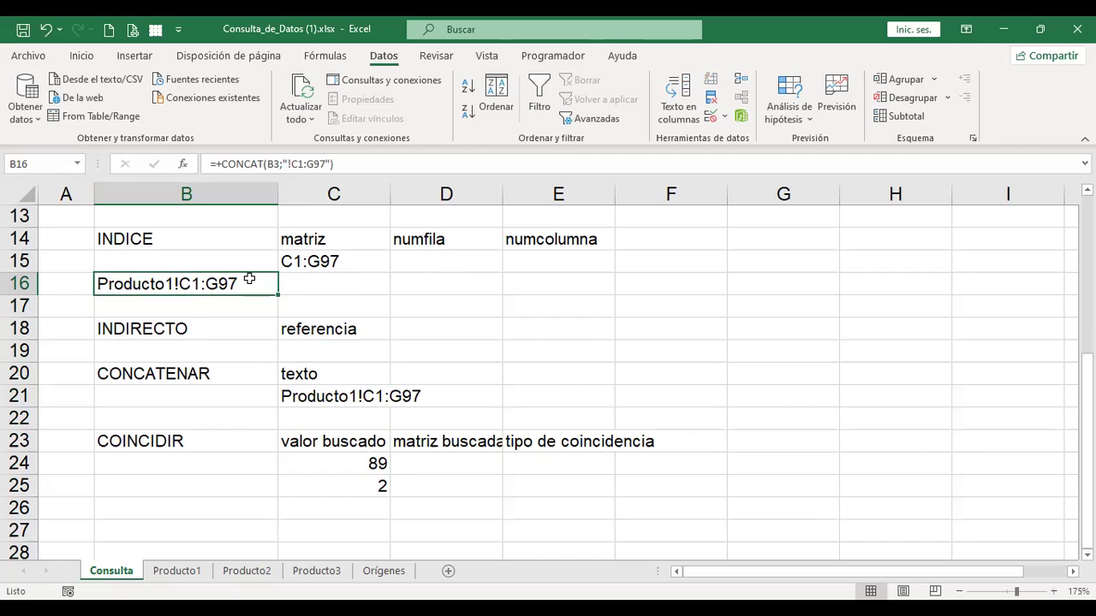
{"action": "left_click", "coordinate": [319, 260]}
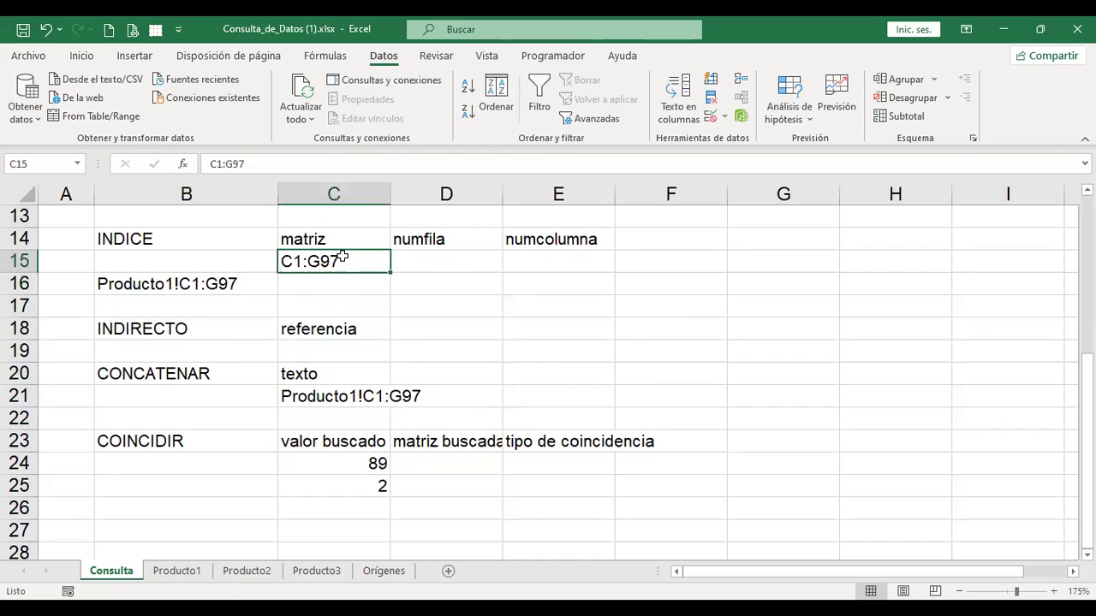
{"action": "left_click", "coordinate": [205, 277]}
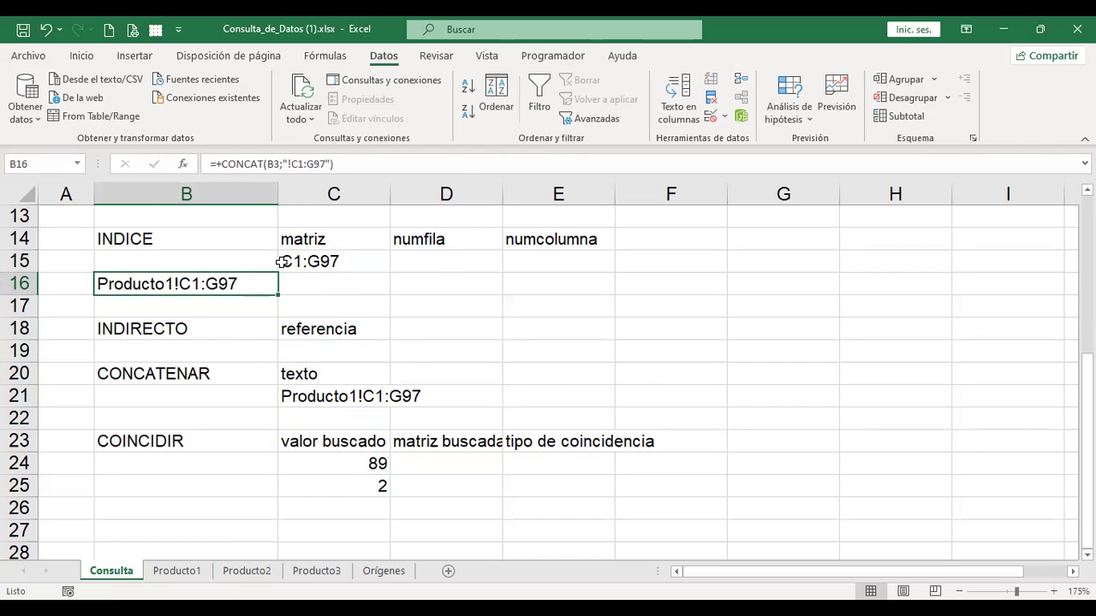
{"action": "scroll", "coordinate": [244, 219], "scroll_direction": "up", "scroll_amount": 4}
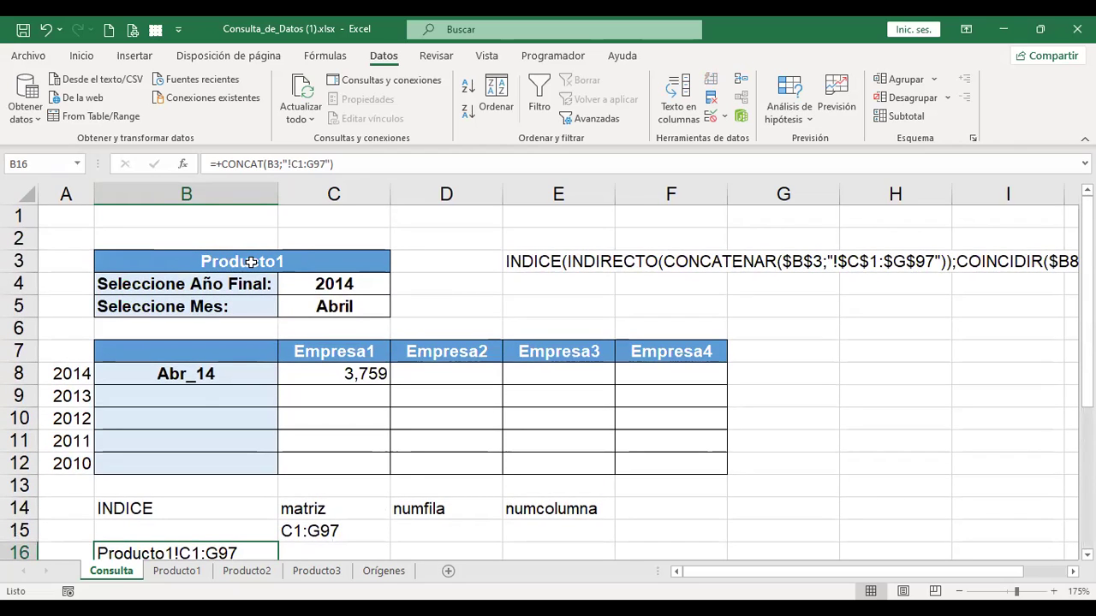
Wrap the B16 formula in INDIRECTO without the plus sign, giving =INDIRECTO(CONCAT(B3;"!C1:G97")).
{"action": "scroll", "coordinate": [250, 262], "scroll_direction": "down", "scroll_amount": 3}
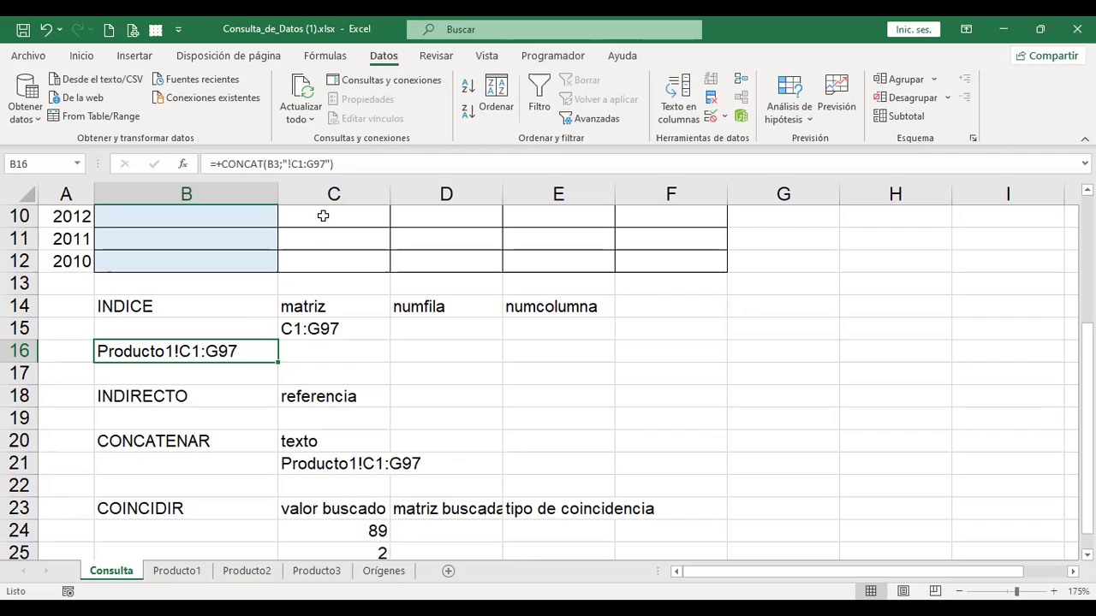
{"action": "left_click", "coordinate": [351, 162]}
{"action": "key", "text": "Home"}
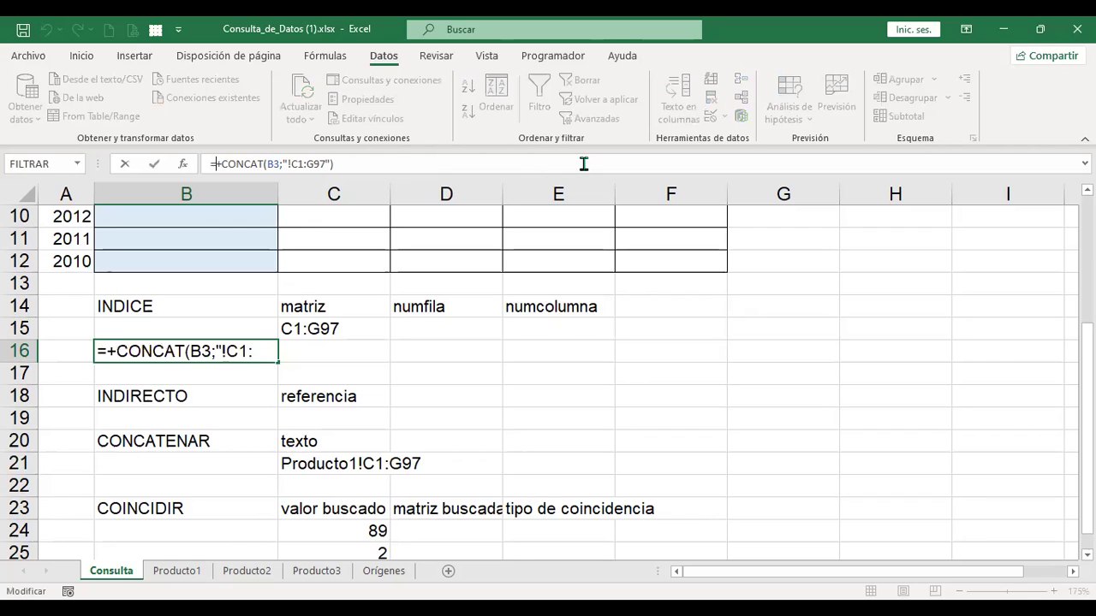
{"action": "key", "text": "Right"}
{"action": "key", "text": "Delete"}
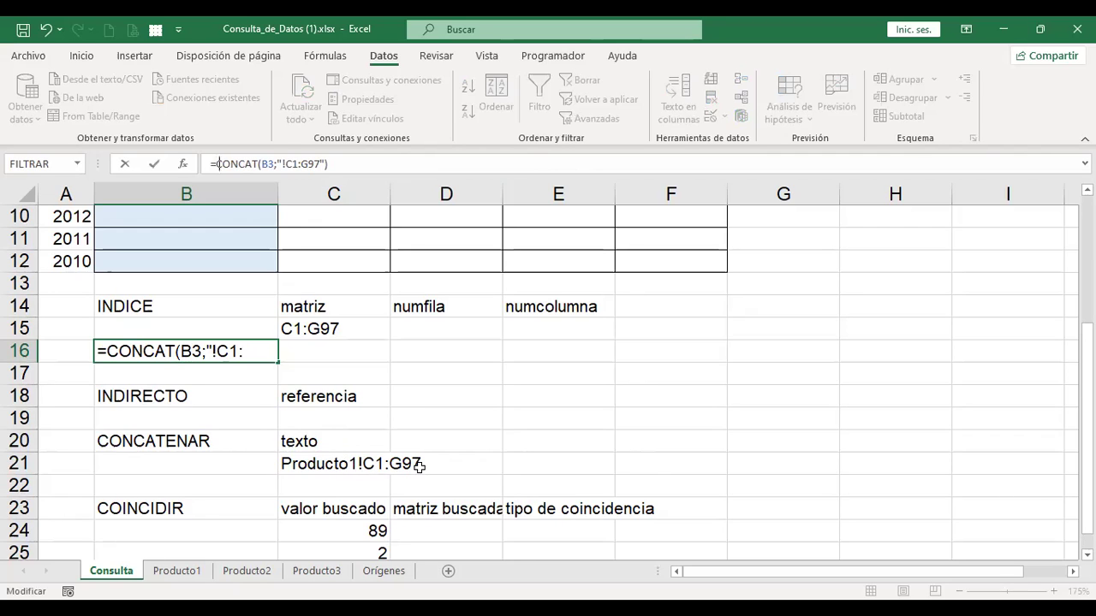
{"action": "type", "text": "indire"}
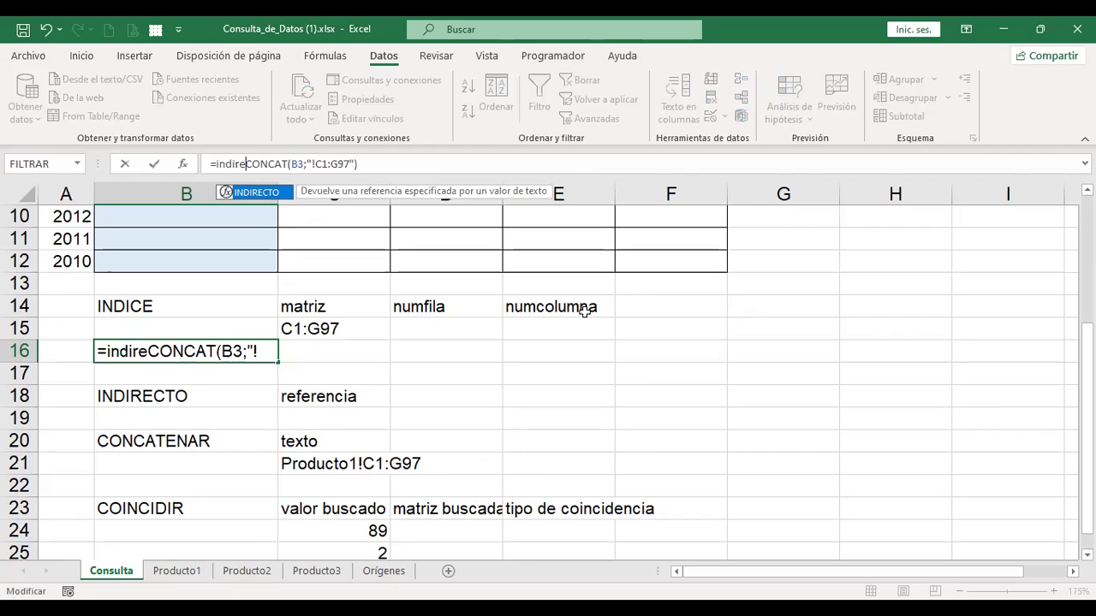
{"action": "key", "text": "Tab"}
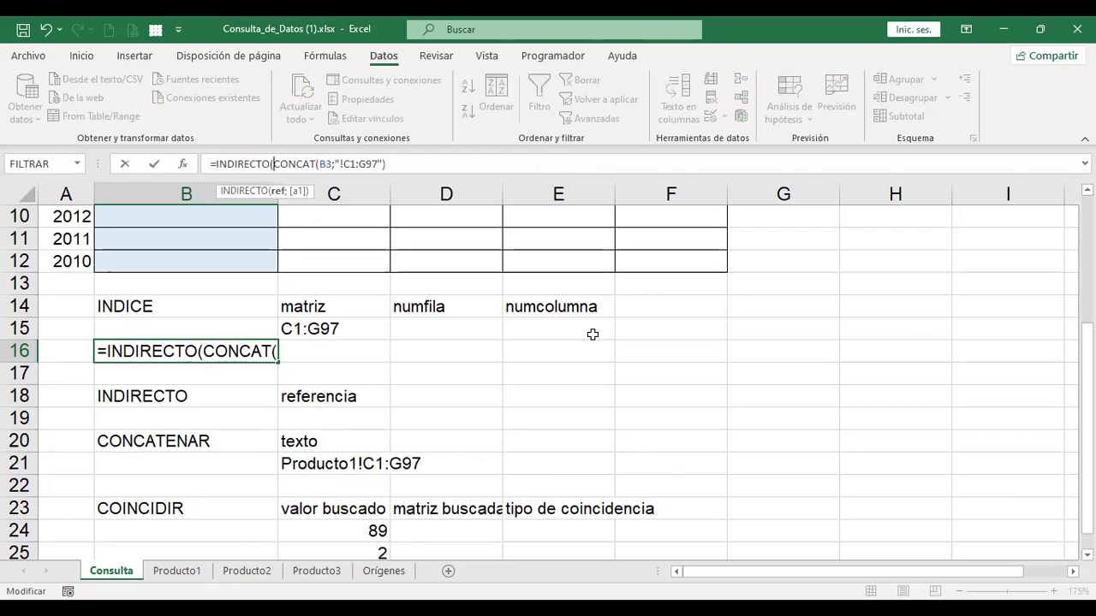
{"action": "left_click", "coordinate": [399, 166]}
{"action": "left_click", "coordinate": [367, 166]}
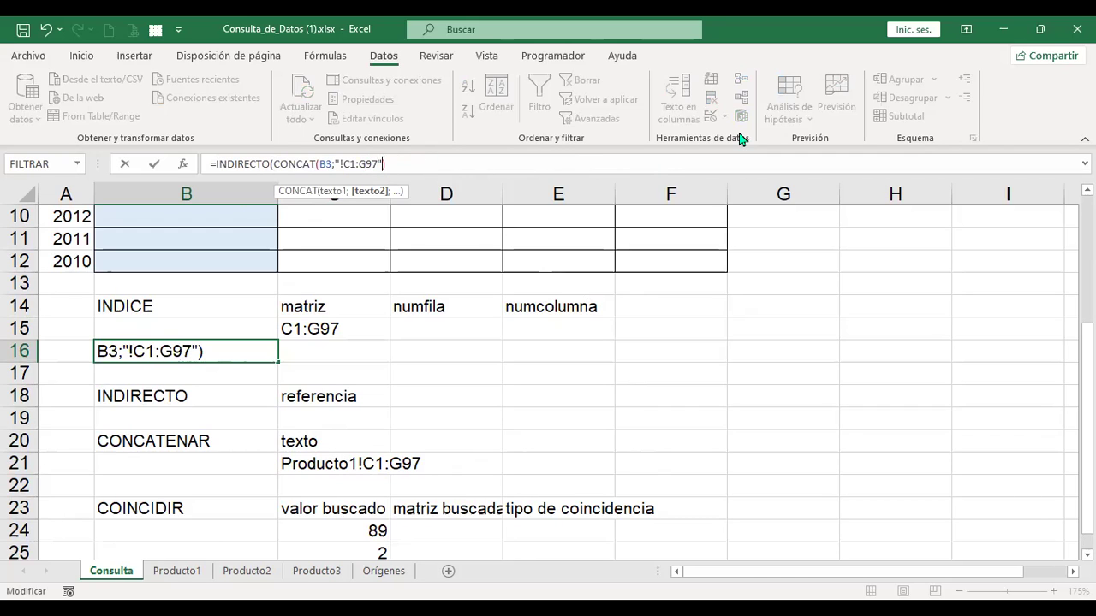
{"action": "key", "text": "End"}
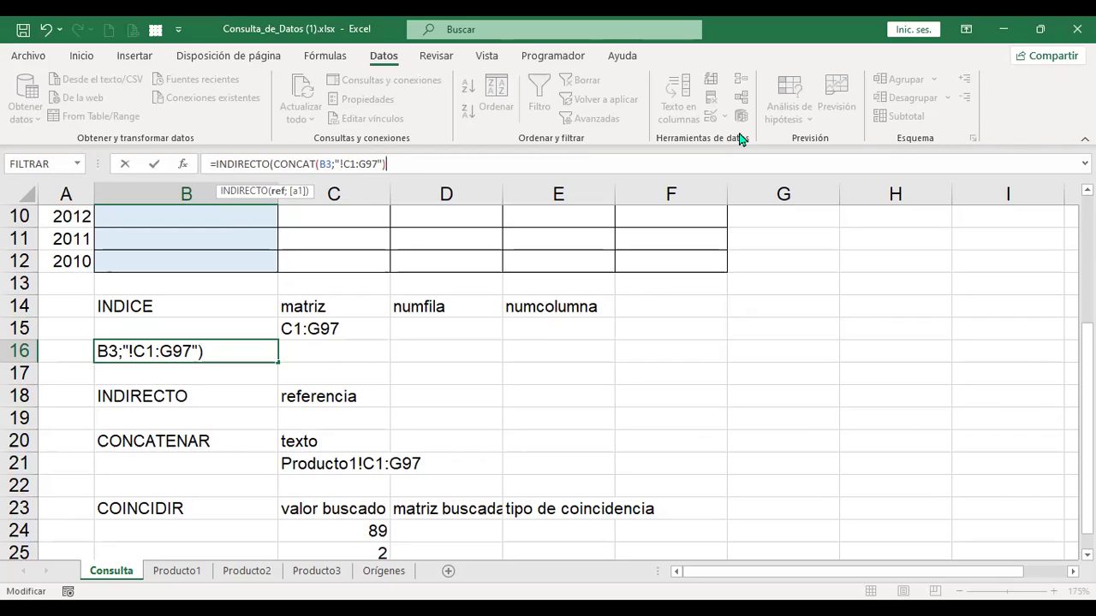
{"action": "type", "text": ")"}
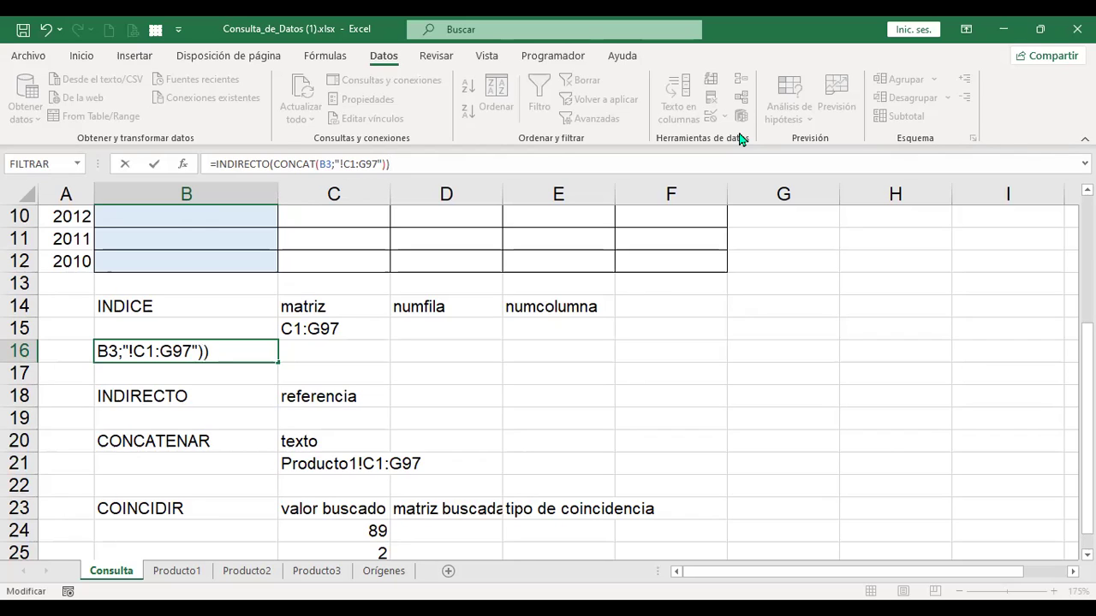
{"action": "key", "text": "Return"}
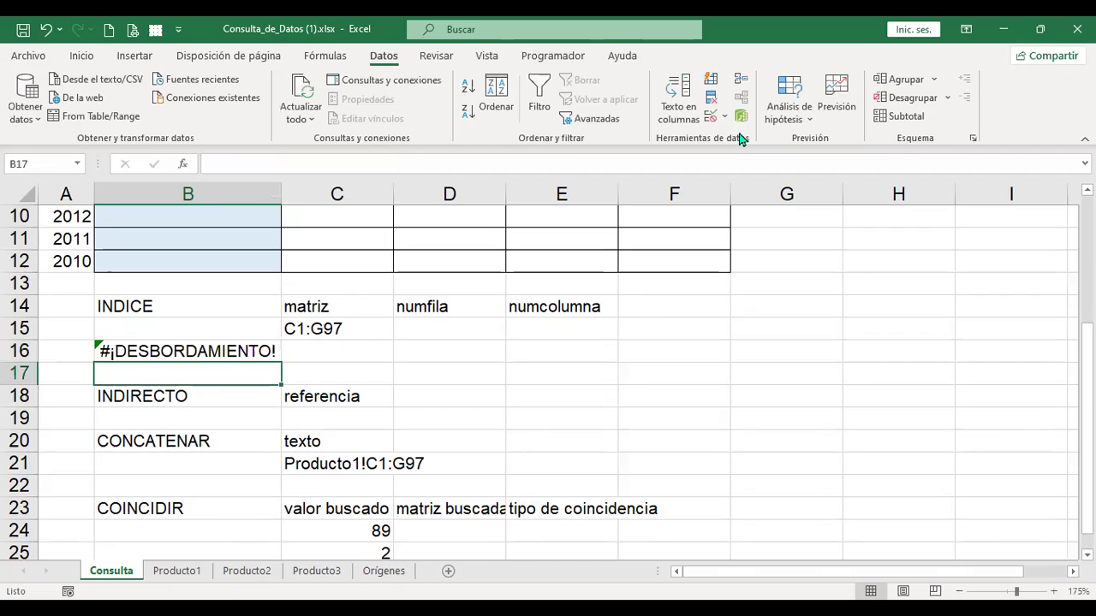
{"action": "key", "text": "Up"}
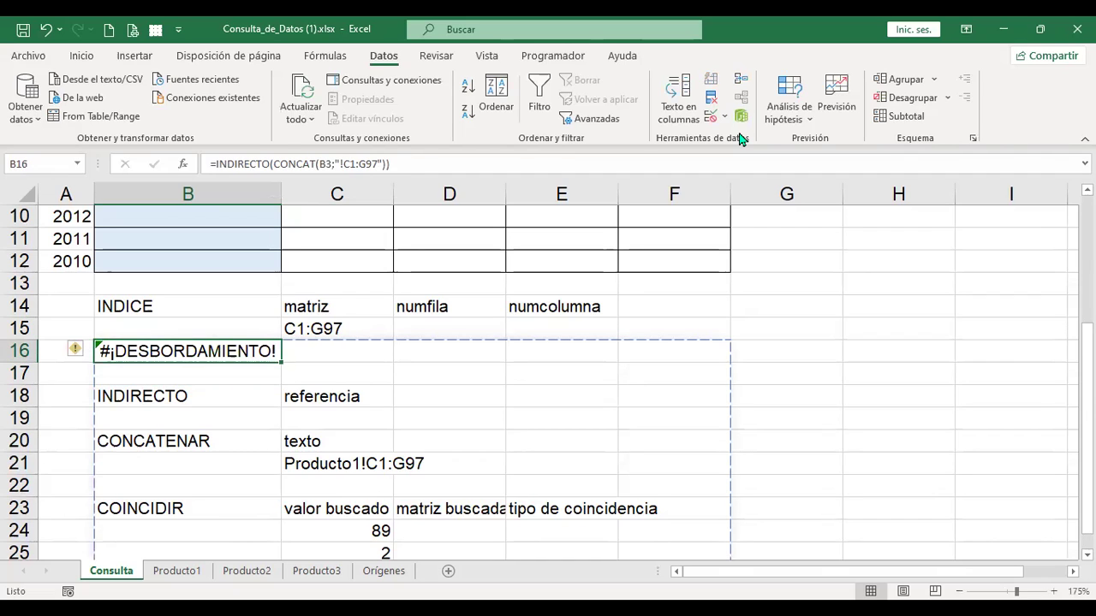
{"action": "key", "text": "F2"}
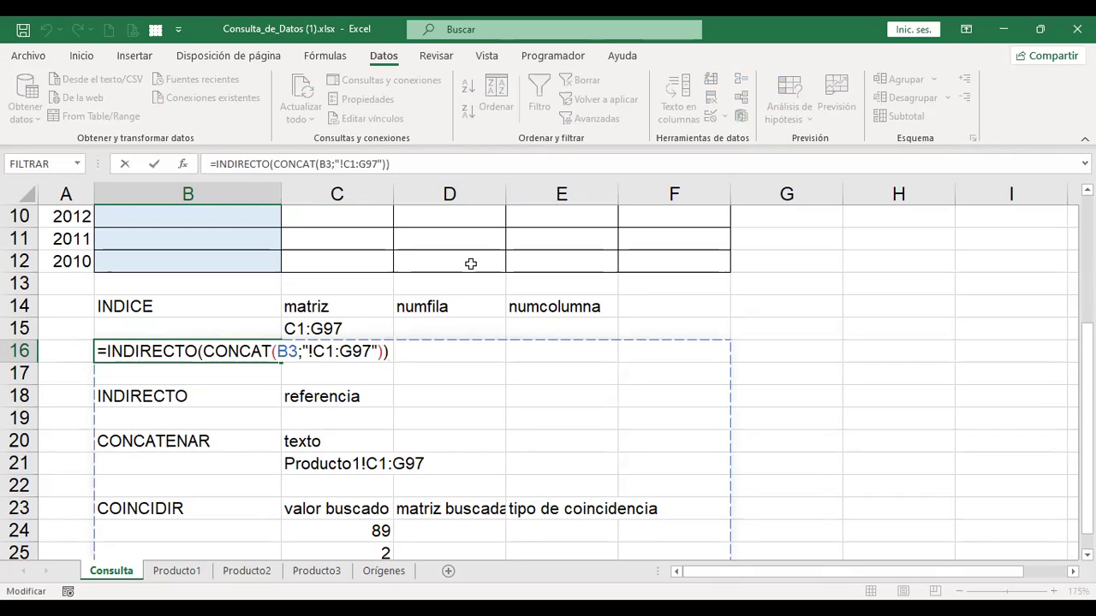
{"action": "type", "text": ";"}
{"action": "key", "text": "BackSpace"}
{"action": "key", "text": "ctrl+Return"}
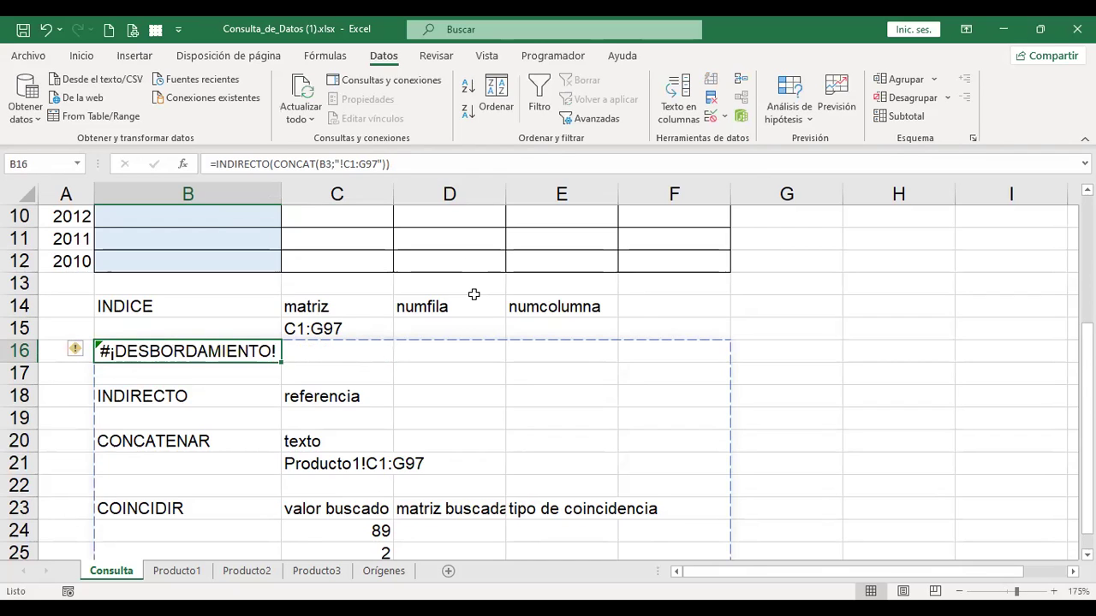
Strip the INDIRECTO wrapper from the B16 formula, leaving =CONCAT(B3;"!C1:G97").
{"action": "key", "text": "F2"}
{"action": "key", "text": "Right"}
{"action": "key", "text": "shift+Right"}
{"action": "key", "text": "shift+Right"}
{"action": "key", "text": "shift+Right"}
{"action": "key", "text": "shift+Right"}
{"action": "key", "text": "shift+Right"}
{"action": "key", "text": "shift+Right"}
{"action": "key", "text": "shift+Right"}
{"action": "key", "text": "shift+Right"}
{"action": "key", "text": "shift+Right"}
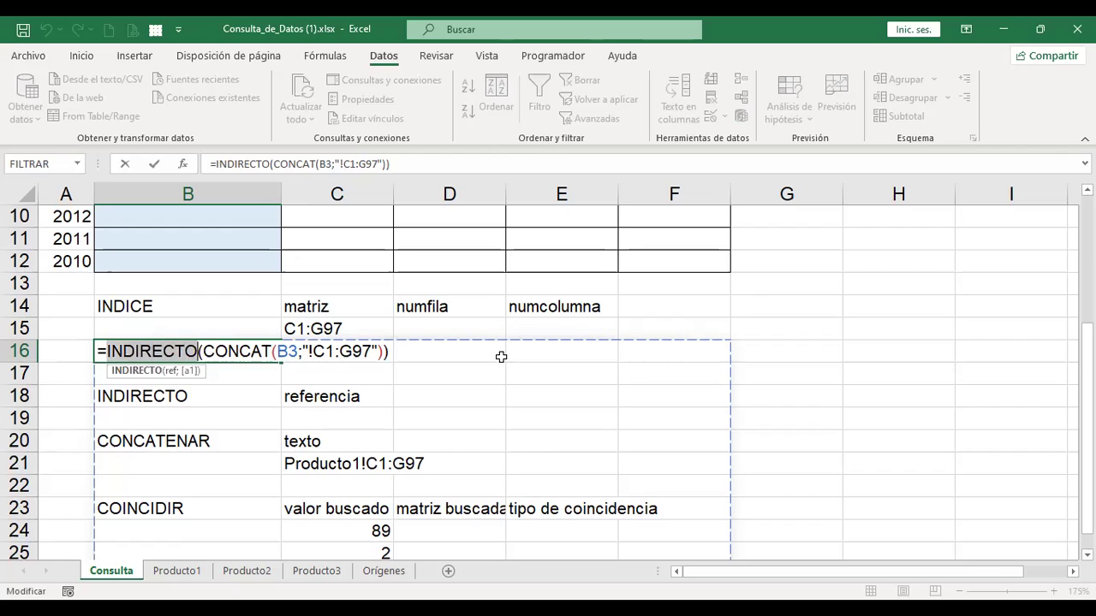
{"action": "key", "text": "Delete"}
{"action": "key", "text": "Delete"}
{"action": "key", "text": "End"}
{"action": "key", "text": "BackSpace"}
{"action": "key", "text": "ctrl+Return"}
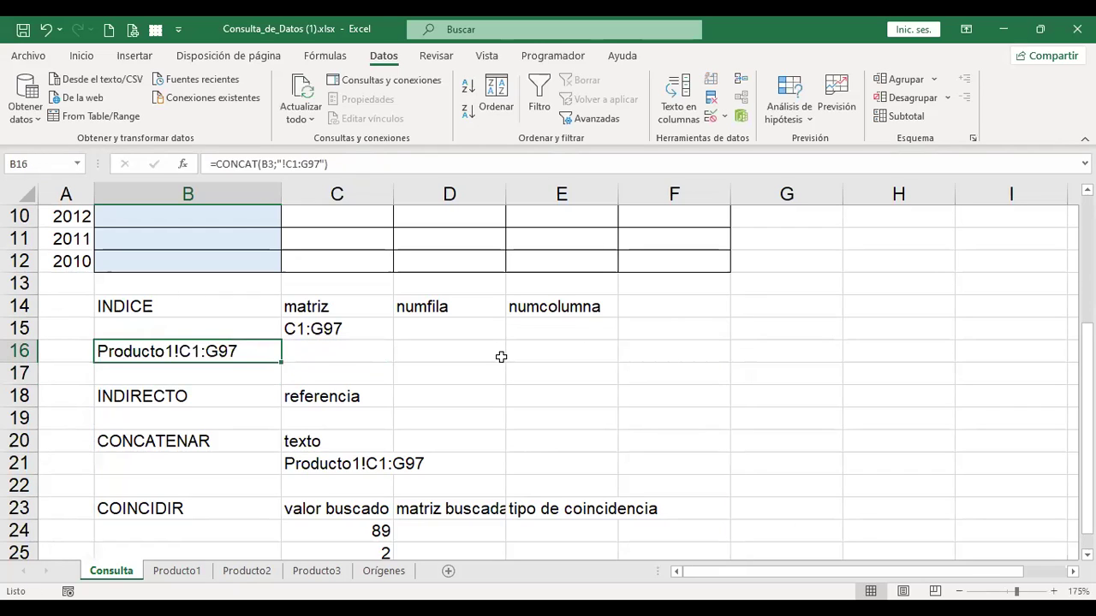
Review the COINCIDIR formula in C24, checking its lookup value, search range and match type.
{"action": "scroll", "coordinate": [500, 356], "scroll_direction": "down", "scroll_amount": 2}
{"action": "left_click", "coordinate": [358, 399]}
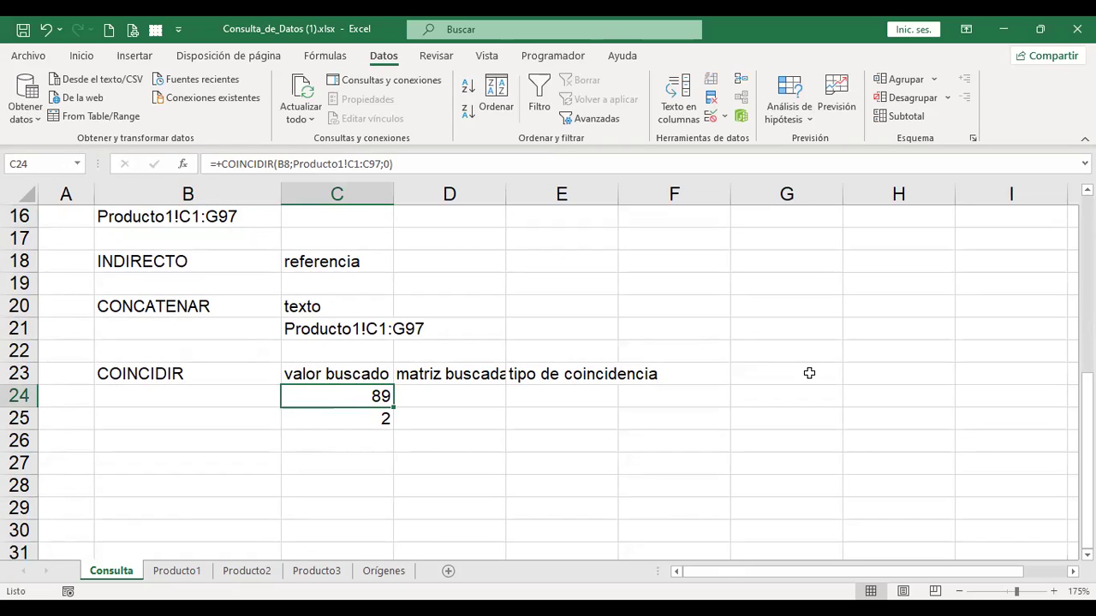
{"action": "key", "text": "F2"}
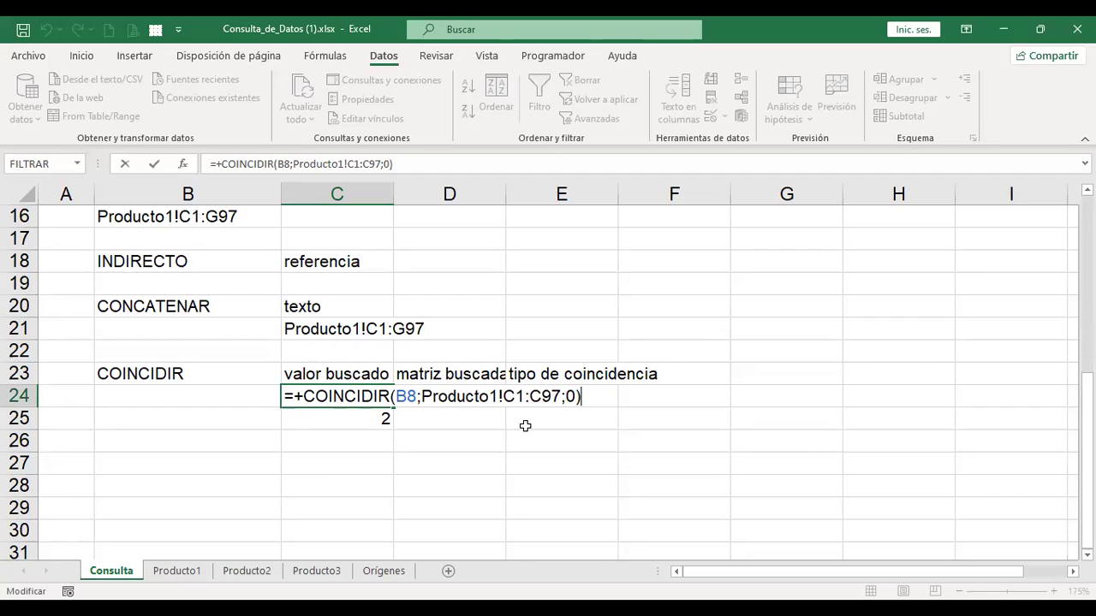
{"action": "key", "text": "Return"}
Wrap the CONCAT formula in B16 in INDIRECTO again, giving =INDIRECTO(CONCAT(B3;"!C1:G97")) followed by an argument separator.
{"action": "key", "text": "Up"}
{"action": "key", "text": "Up"}
{"action": "key", "text": "Up"}
{"action": "key", "text": "Up"}
{"action": "key", "text": "Up"}
{"action": "key", "text": "Up"}
{"action": "key", "text": "Up"}
{"action": "key", "text": "Up"}
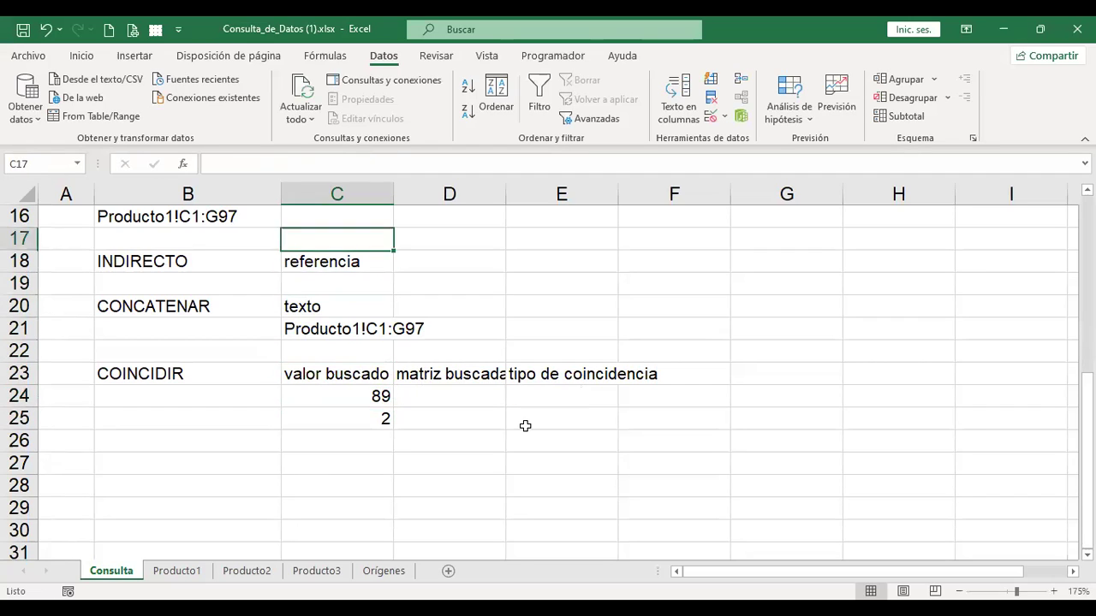
{"action": "key", "text": "Up"}
{"action": "key", "text": "Up"}
{"action": "key", "text": "Up"}
{"action": "key", "text": "Up"}
{"action": "key", "text": "Down"}
{"action": "key", "text": "Down"}
{"action": "key", "text": "Down"}
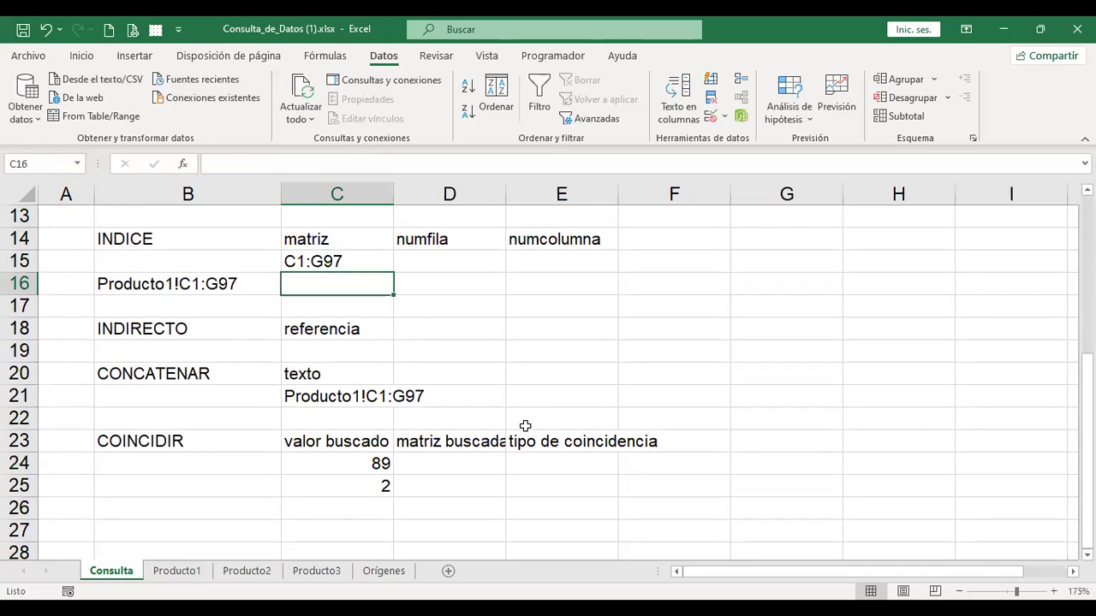
{"action": "key", "text": "Left"}
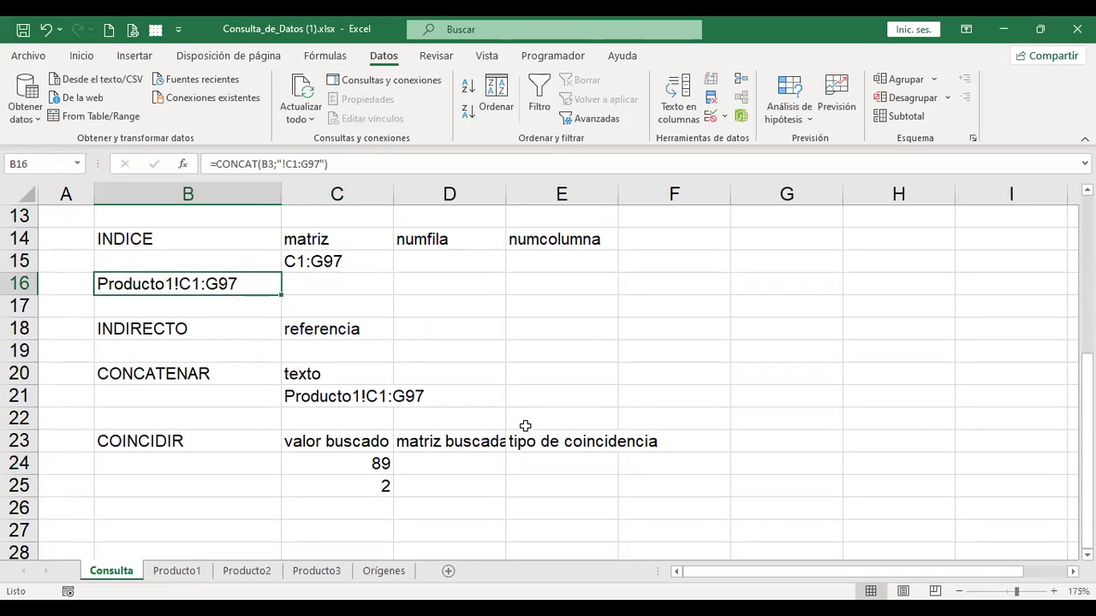
{"action": "key", "text": "F2"}
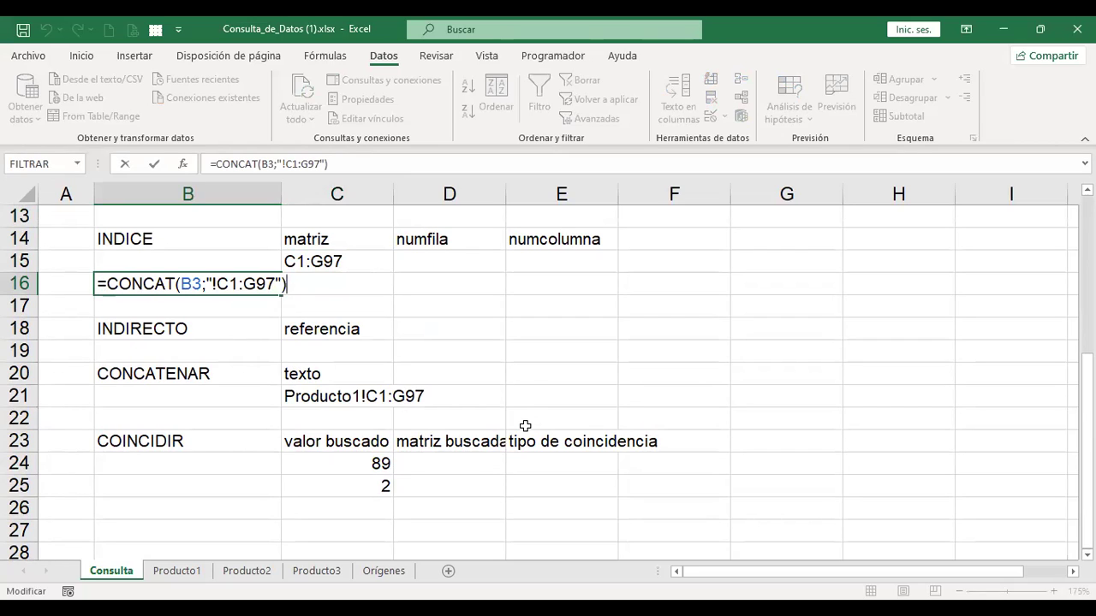
{"action": "key", "text": "Home"}
{"action": "key", "text": "Right"}
{"action": "type", "text": "indire"}
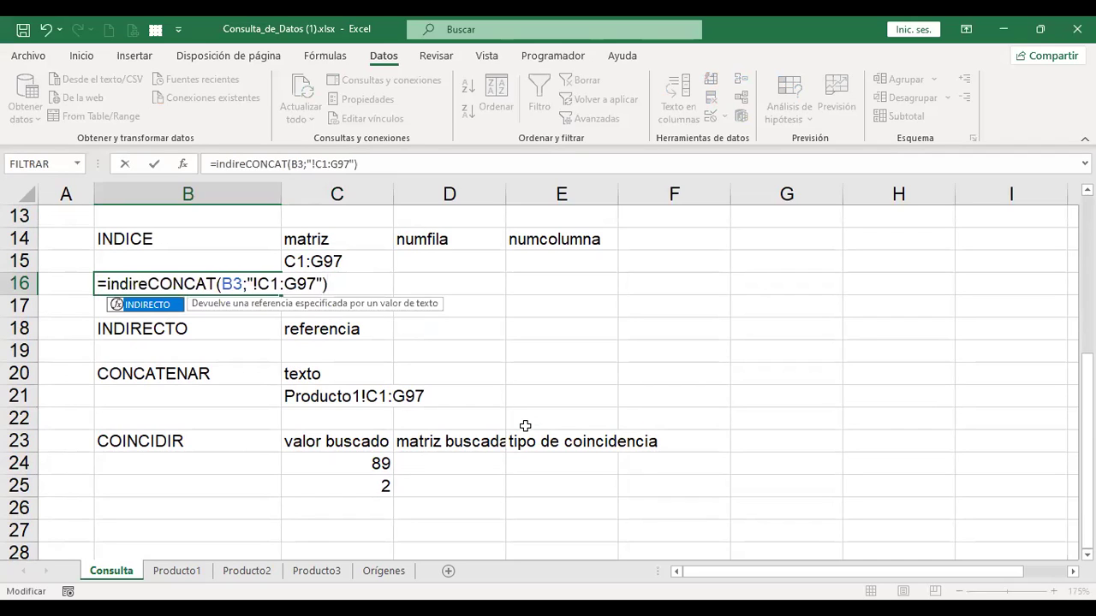
{"action": "double_click", "coordinate": [167, 306]}
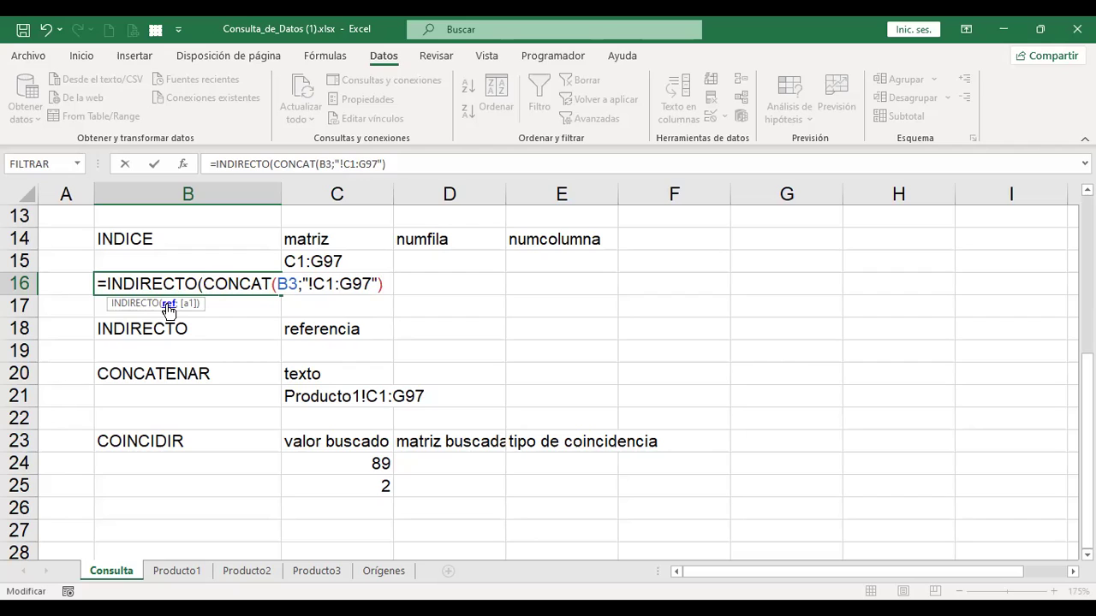
{"action": "type", "text": ");"}
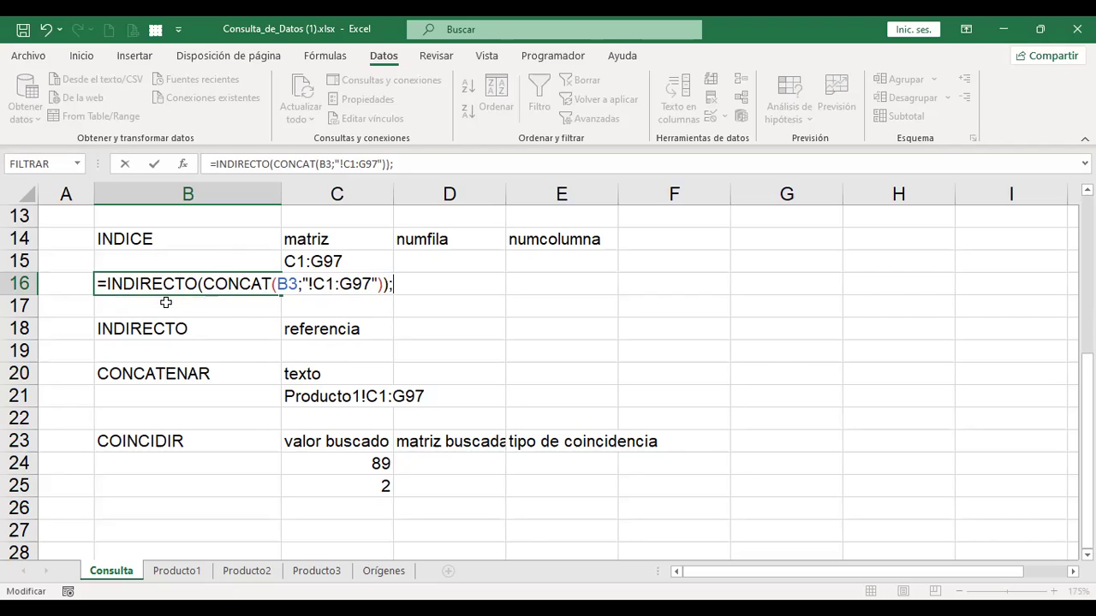
{"action": "type", "text": "coin"}
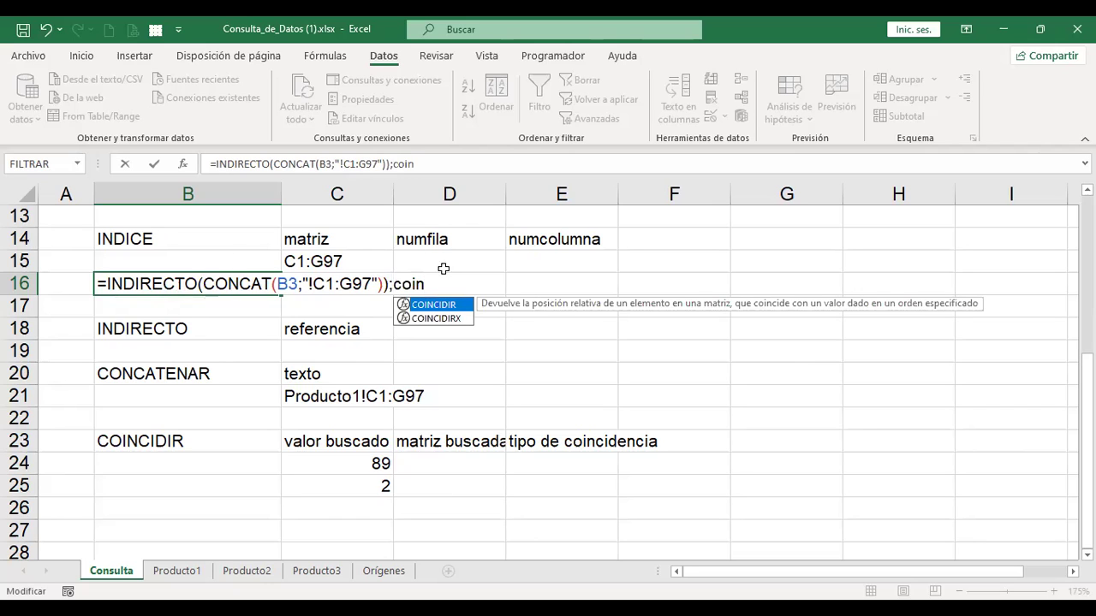
{"action": "key", "text": "BackSpace"}
{"action": "key", "text": "BackSpace"}
{"action": "key", "text": "BackSpace"}
{"action": "key", "text": "BackSpace"}
{"action": "key", "text": "BackSpace"}
{"action": "key", "text": "BackSpace"}
{"action": "type", "text": ")"}
{"action": "key", "text": "ctrl+Return"}
Nest the B16 INDIRECTO expression as the matriz argument of INDICE, giving =INDICE(INDIRECTO(CONCAT(B3;"!C1:G97")); ready for the row argument.
{"action": "key", "text": "F2"}
{"action": "key", "text": "Home"}
{"action": "key", "text": "Right"}
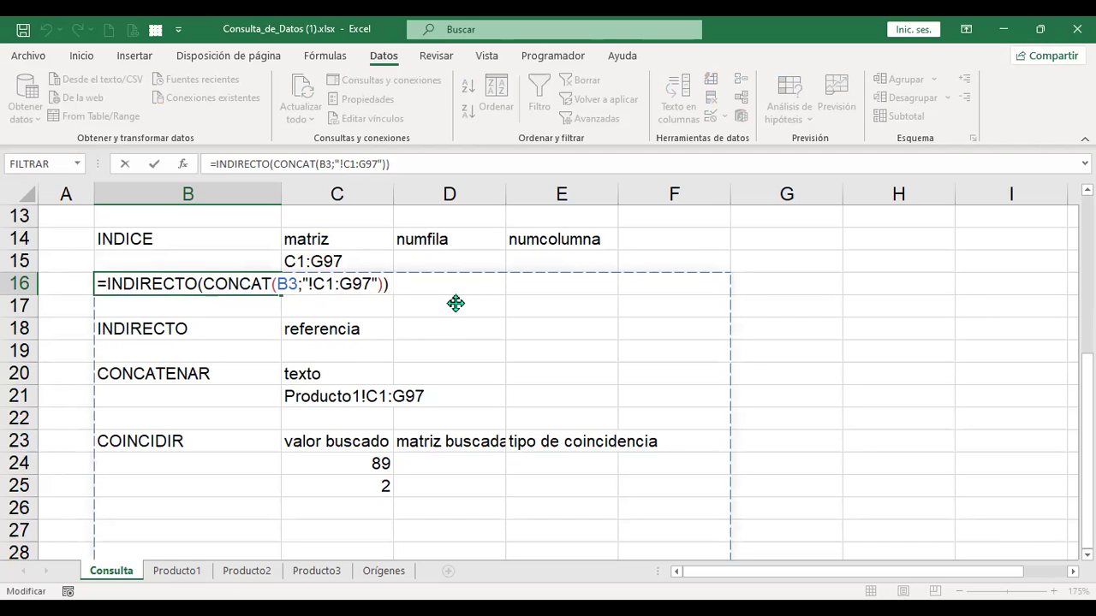
{"action": "type", "text": "indi"}
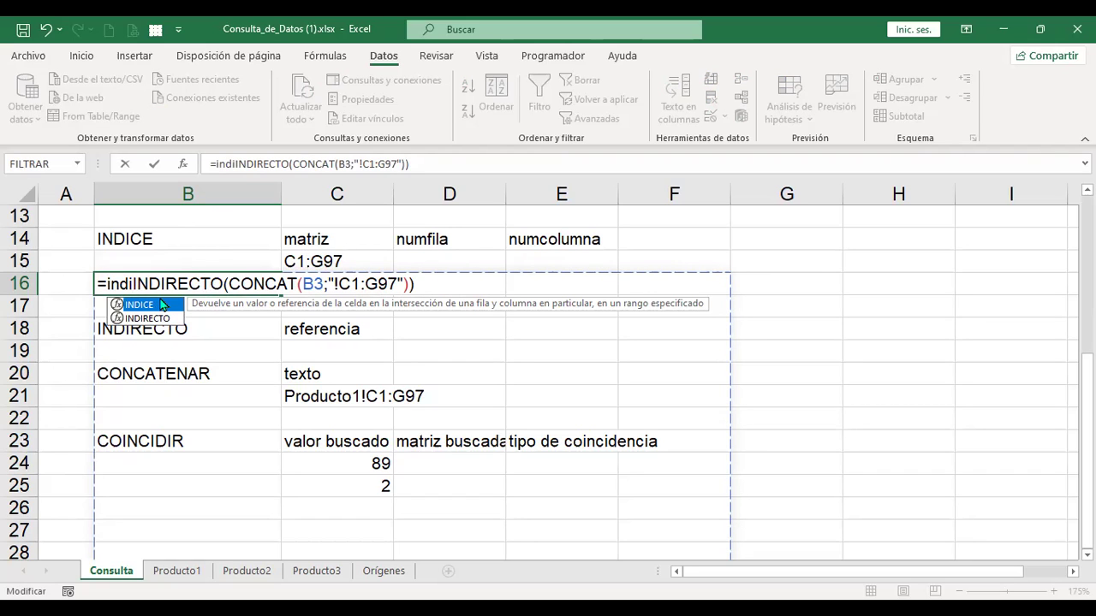
{"action": "key", "text": "Tab"}
{"action": "key", "text": "Right"}
{"action": "key", "text": "Right"}
{"action": "key", "text": "Right"}
{"action": "key", "text": "Right"}
{"action": "key", "text": "Right"}
{"action": "key", "text": "Right"}
{"action": "key", "text": "Right"}
{"action": "key", "text": "Right"}
{"action": "key", "text": "Right"}
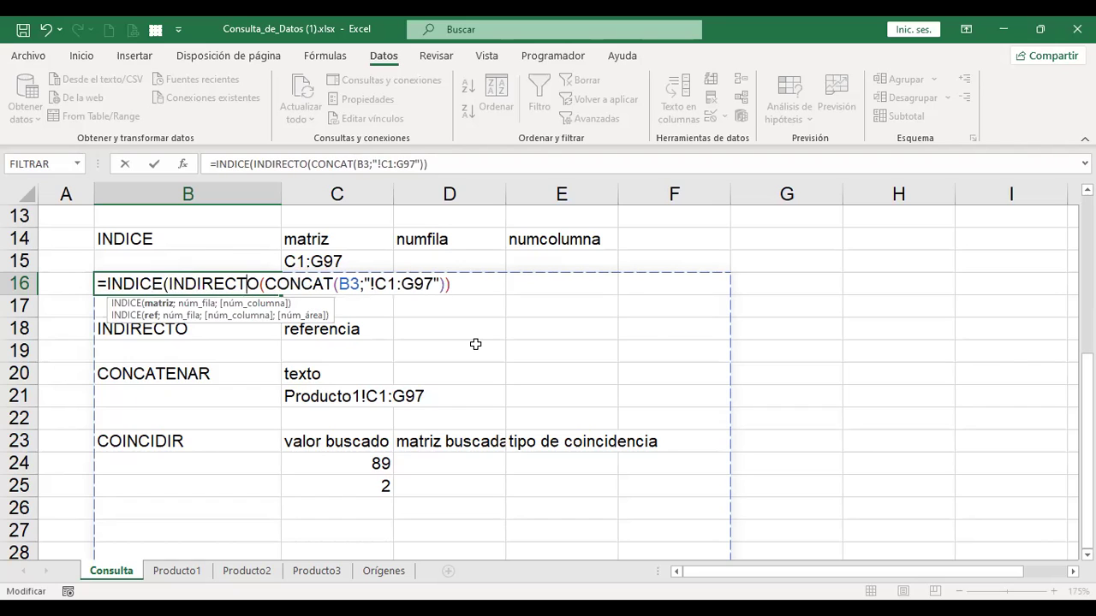
{"action": "key", "text": "Right"}
{"action": "key", "text": "Right"}
{"action": "key", "text": "Right"}
{"action": "key", "text": "Right"}
{"action": "key", "text": "Right"}
{"action": "key", "text": "Right"}
{"action": "key", "text": "Right"}
{"action": "key", "text": "Right"}
{"action": "key", "text": "Right"}
{"action": "key", "text": "Right"}
{"action": "key", "text": "Right"}
{"action": "key", "text": "Right"}
{"action": "key", "text": "Right"}
{"action": "key", "text": "Right"}
{"action": "key", "text": "Right"}
{"action": "key", "text": "Right"}
{"action": "key", "text": "Right"}
{"action": "key", "text": "Right"}
{"action": "key", "text": "Right"}
{"action": "key", "text": "Right"}
{"action": "key", "text": "Right"}
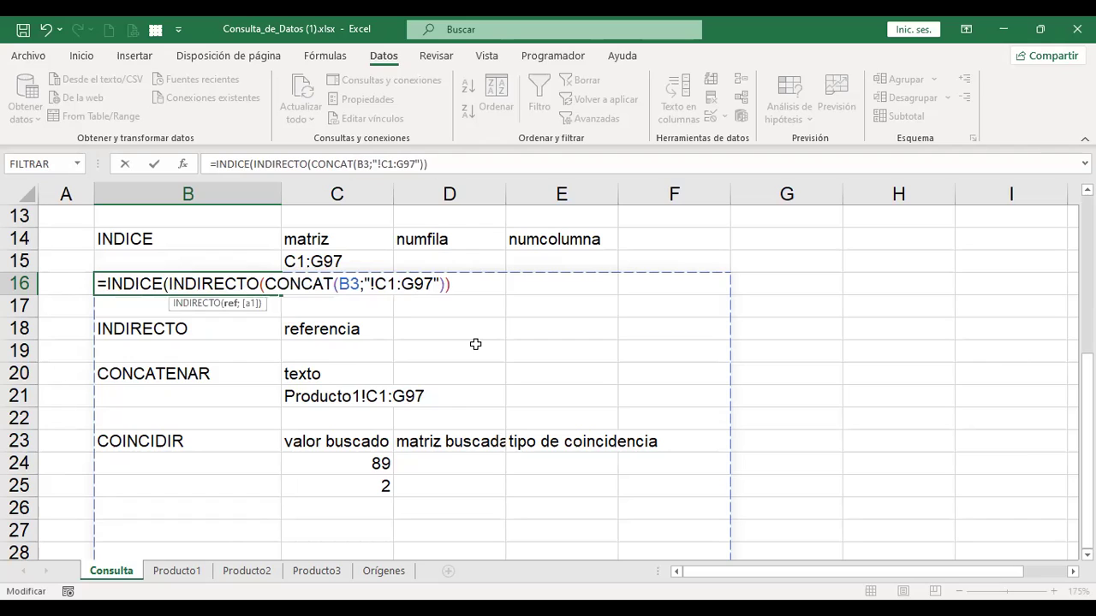
{"action": "key", "text": "Right"}
{"action": "key", "text": "Right"}
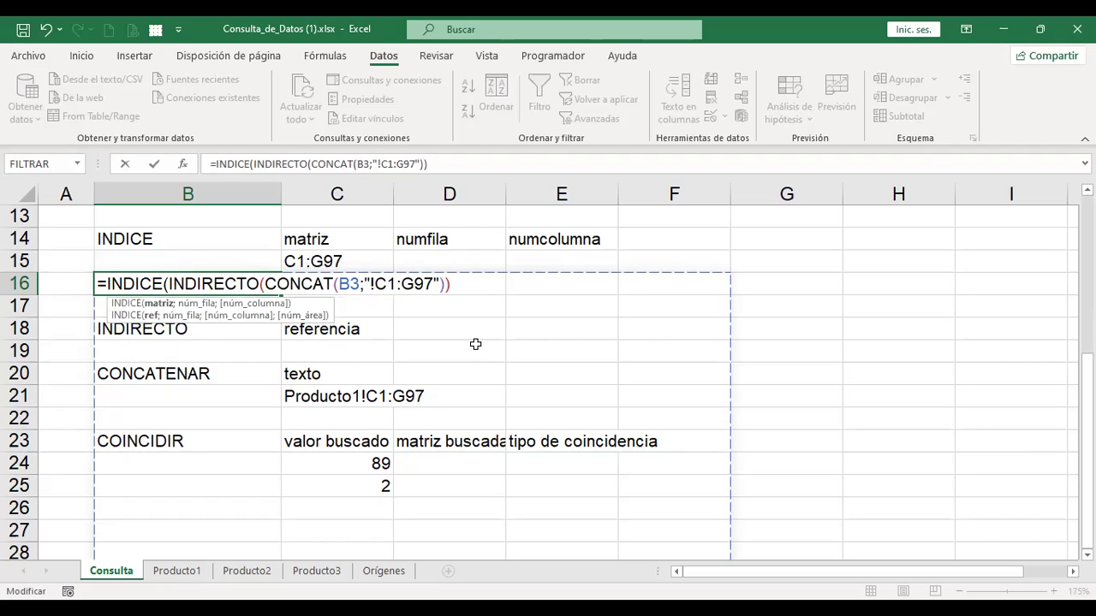
{"action": "type", "text": ";"}
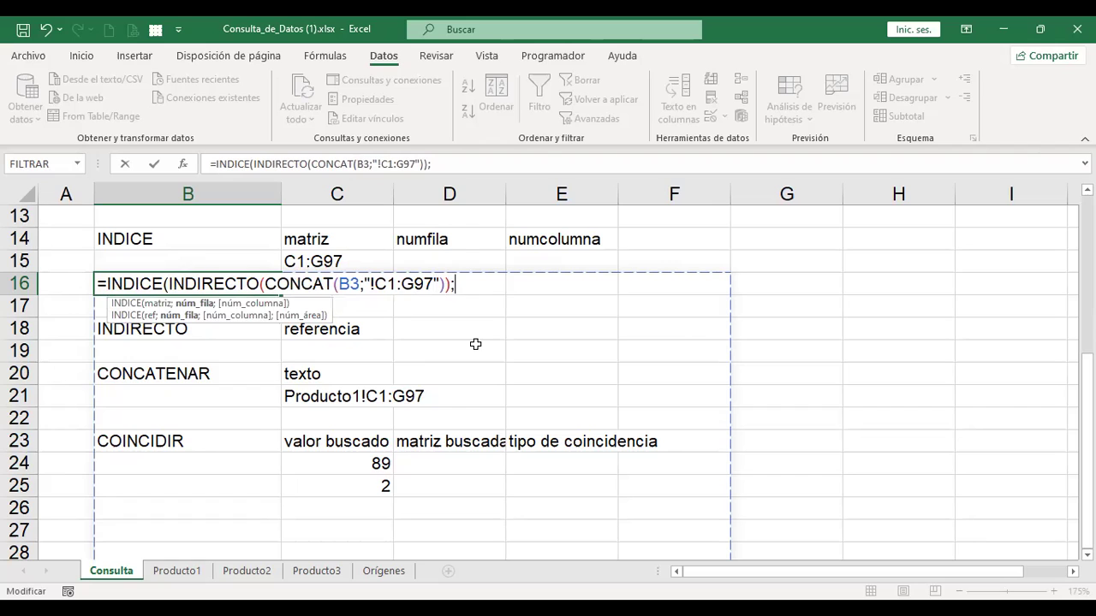
Add COINCIDIR as the row-number argument of the B16 INDICE formula, with B8 as the lookup value.
{"action": "type", "text": "coinci"}
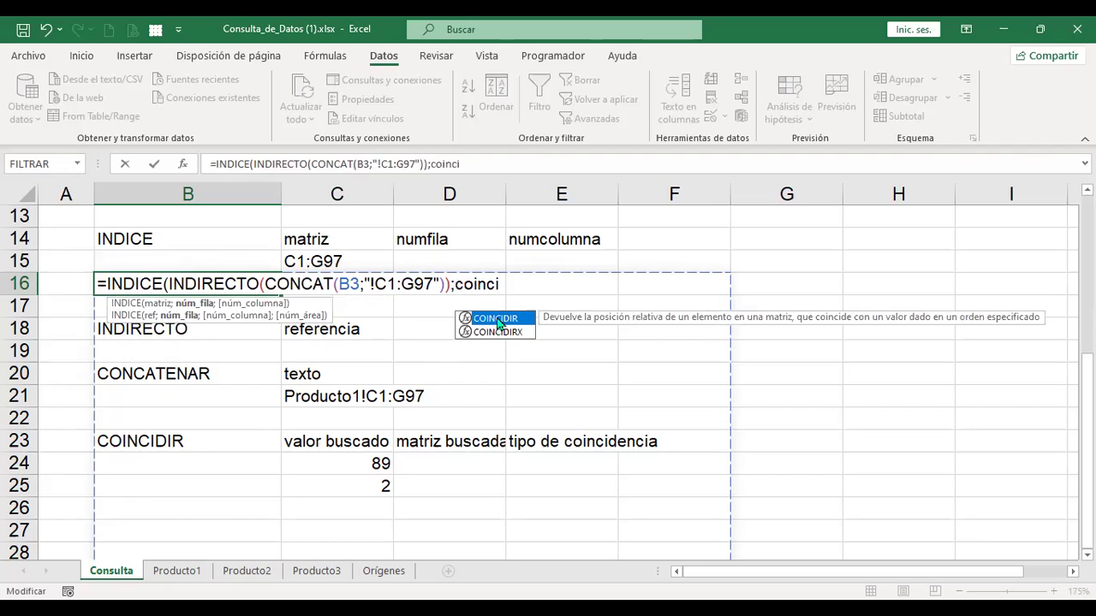
{"action": "double_click", "coordinate": [496, 318]}
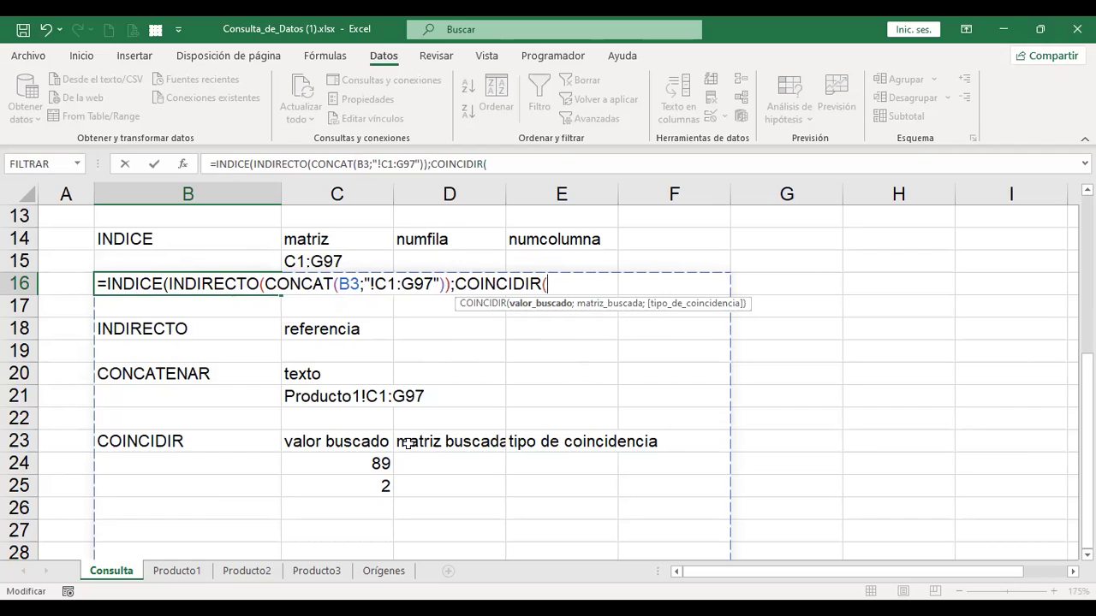
{"action": "scroll", "coordinate": [372, 462], "scroll_direction": "down", "scroll_amount": 1}
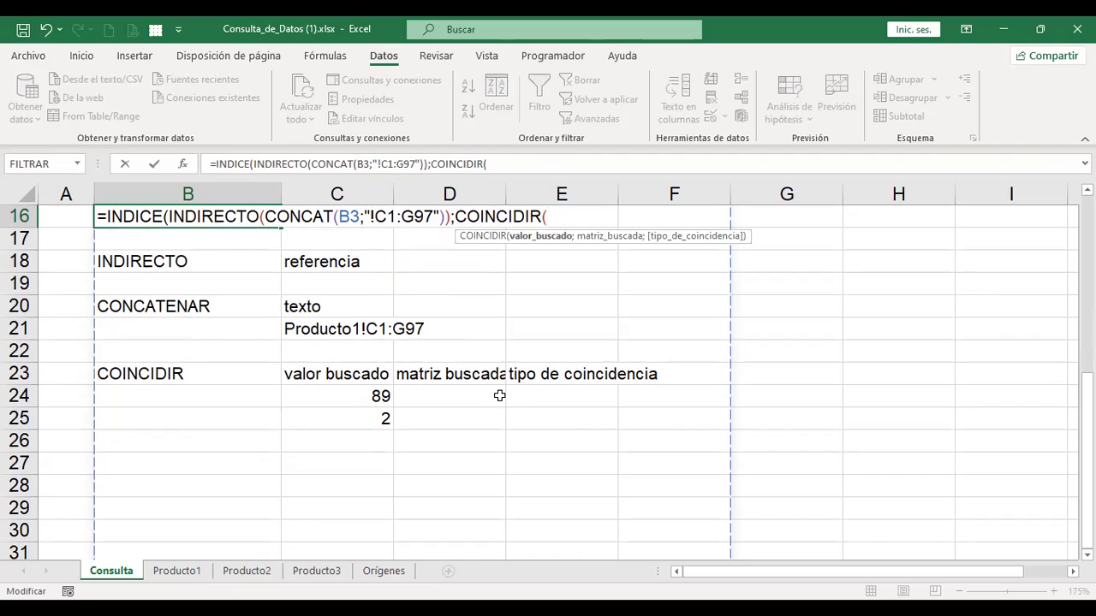
{"action": "scroll", "coordinate": [500, 396], "scroll_direction": "up", "scroll_amount": 2}
{"action": "scroll", "coordinate": [499, 395], "scroll_direction": "up", "scroll_amount": 2}
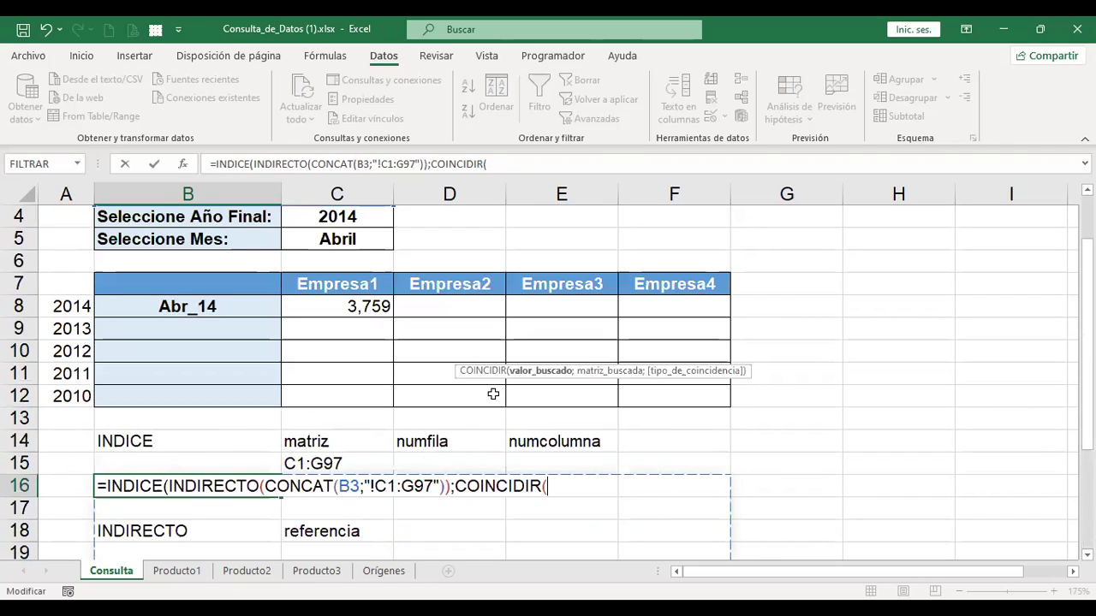
{"action": "left_click", "coordinate": [171, 305]}
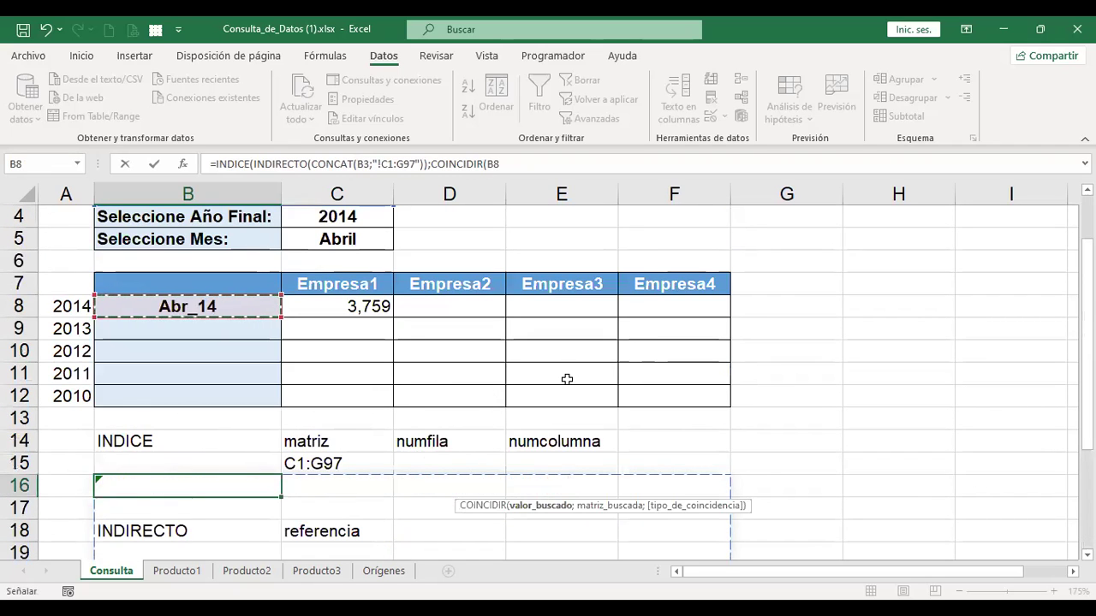
{"action": "scroll", "coordinate": [565, 377], "scroll_direction": "down", "scroll_amount": 3}
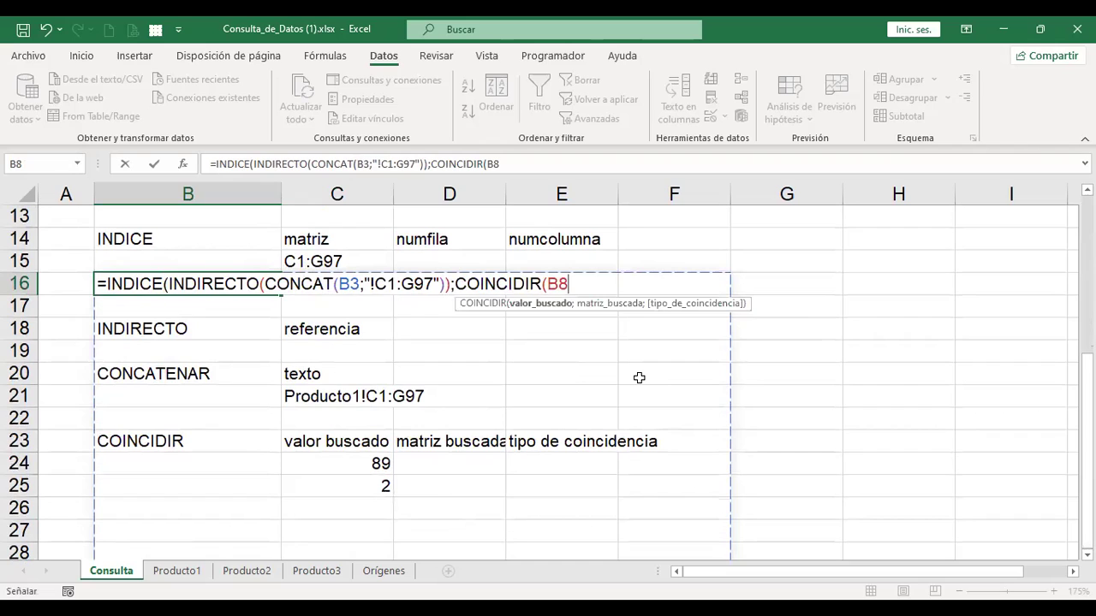
{"action": "type", "text": ";"}
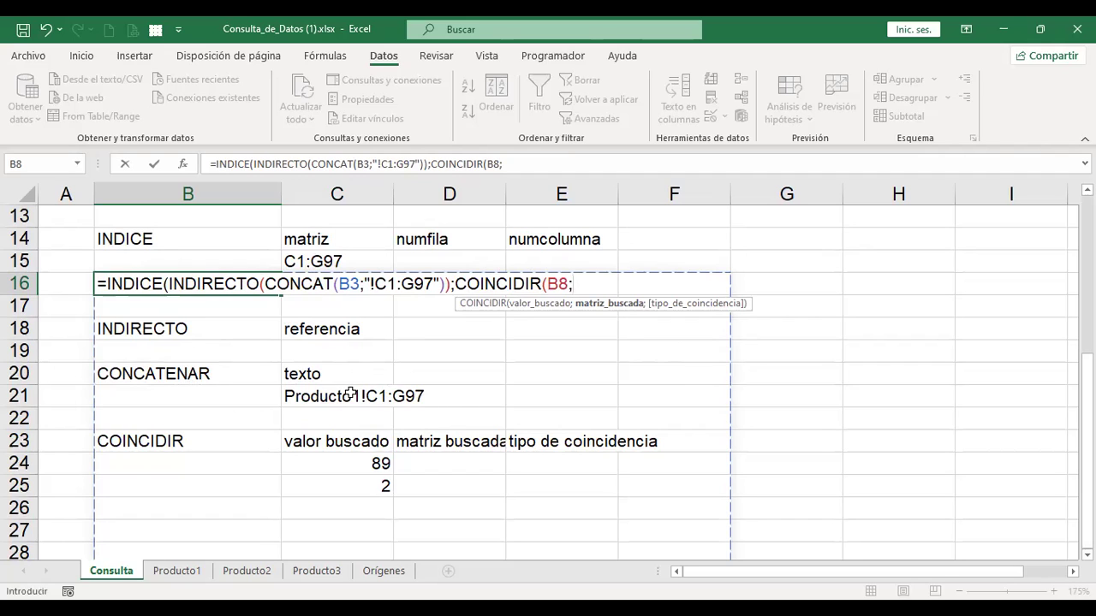
Nest INDIRECTO(CONCAT(B3; as the start of the search-range argument of the row COINCIDIR in the B16 formula.
{"action": "type", "text": "ind"}
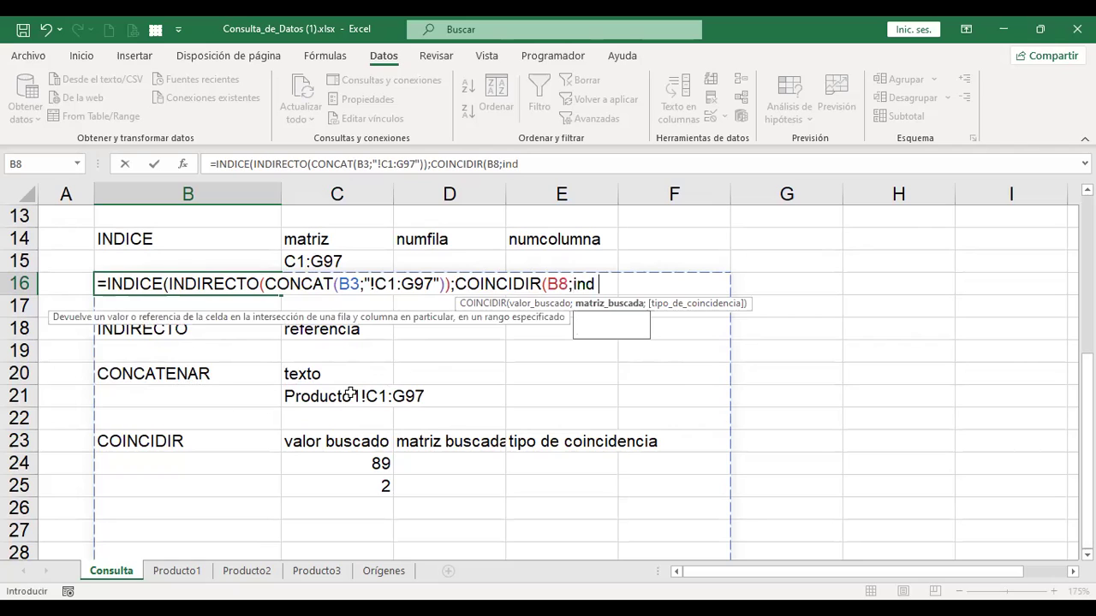
{"action": "type", "text": "ire"}
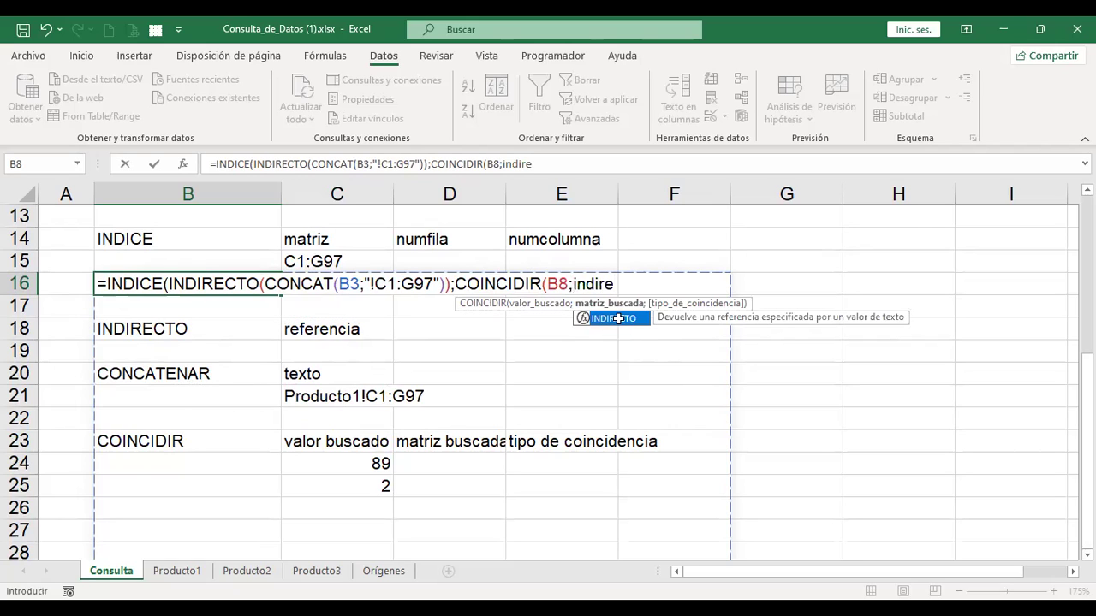
{"action": "double_click", "coordinate": [619, 322]}
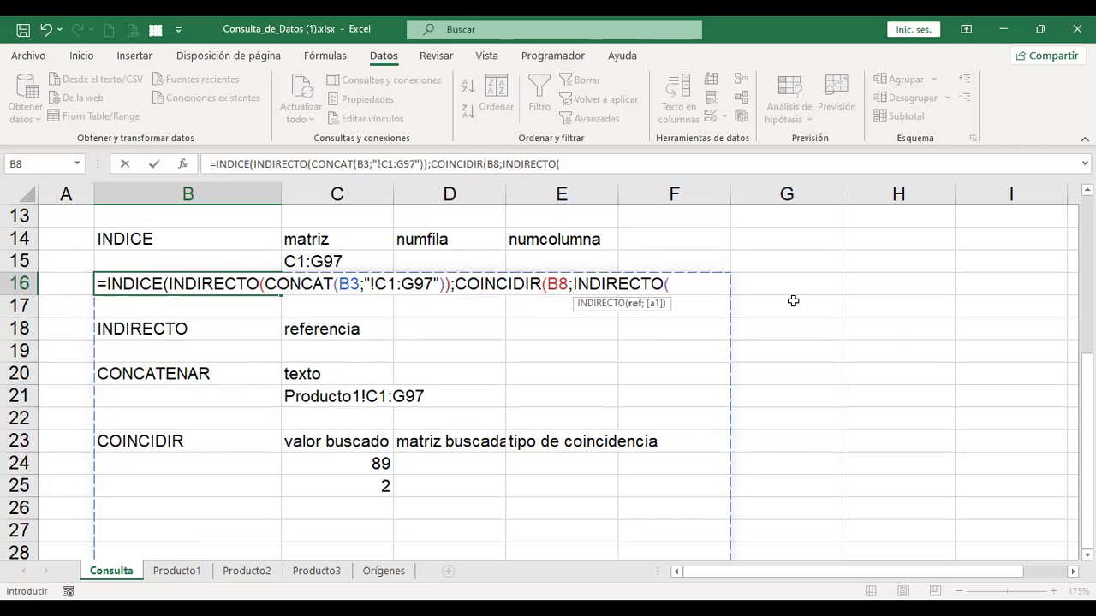
{"action": "type", "text": "con"}
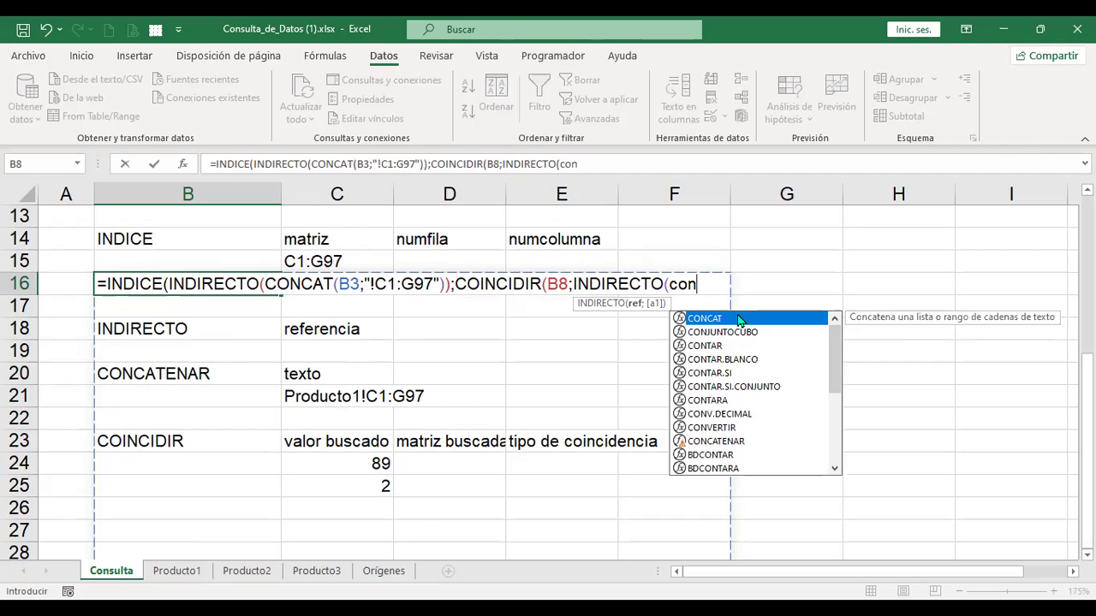
{"action": "key", "text": "Tab"}
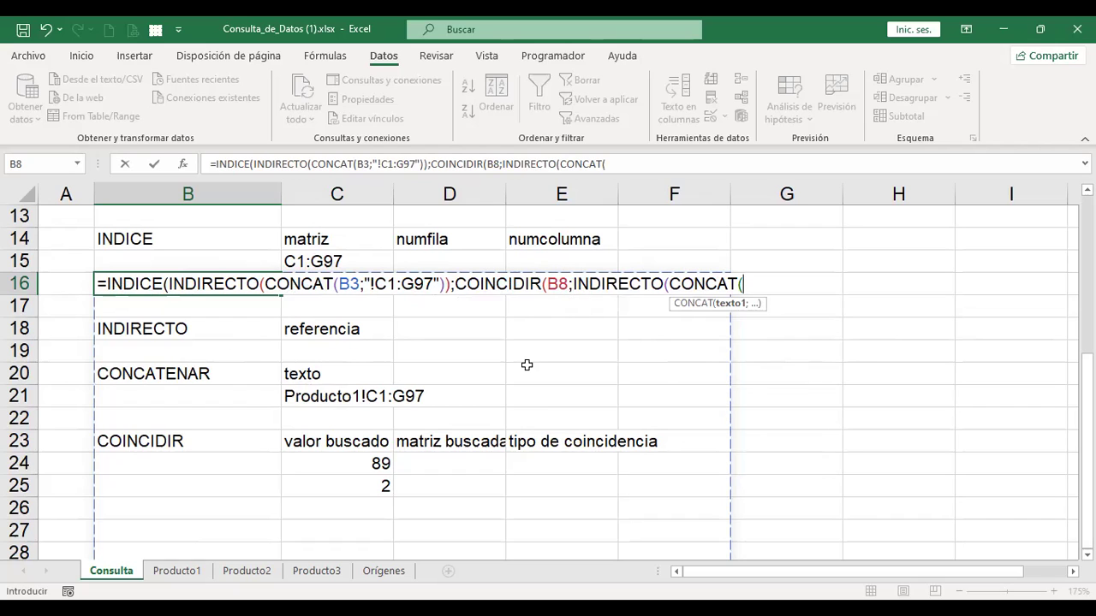
{"action": "scroll", "coordinate": [524, 364], "scroll_direction": "up", "scroll_amount": 3}
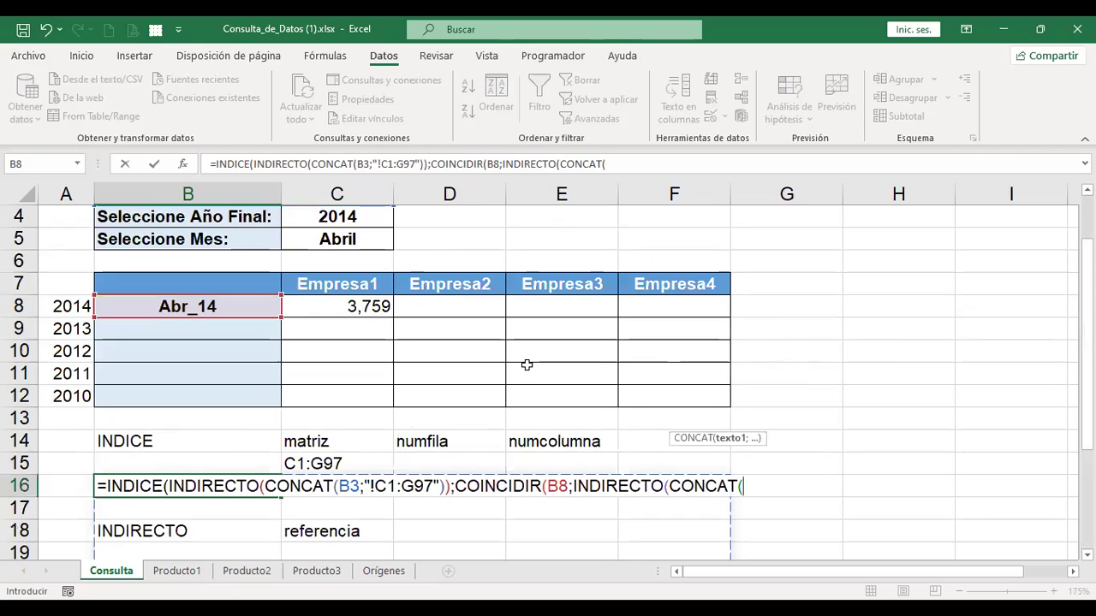
{"action": "scroll", "coordinate": [267, 270], "scroll_direction": "up", "scroll_amount": 1}
{"action": "left_click", "coordinate": [265, 262]}
{"action": "scroll", "coordinate": [541, 349], "scroll_direction": "down", "scroll_amount": 3}
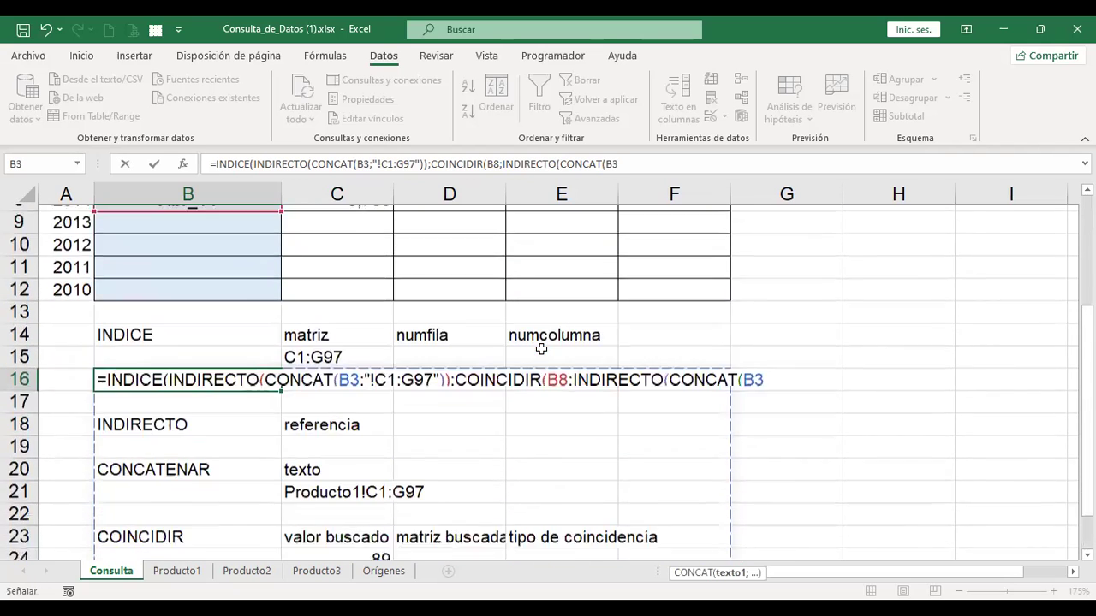
{"action": "scroll", "coordinate": [541, 348], "scroll_direction": "down", "scroll_amount": 1}
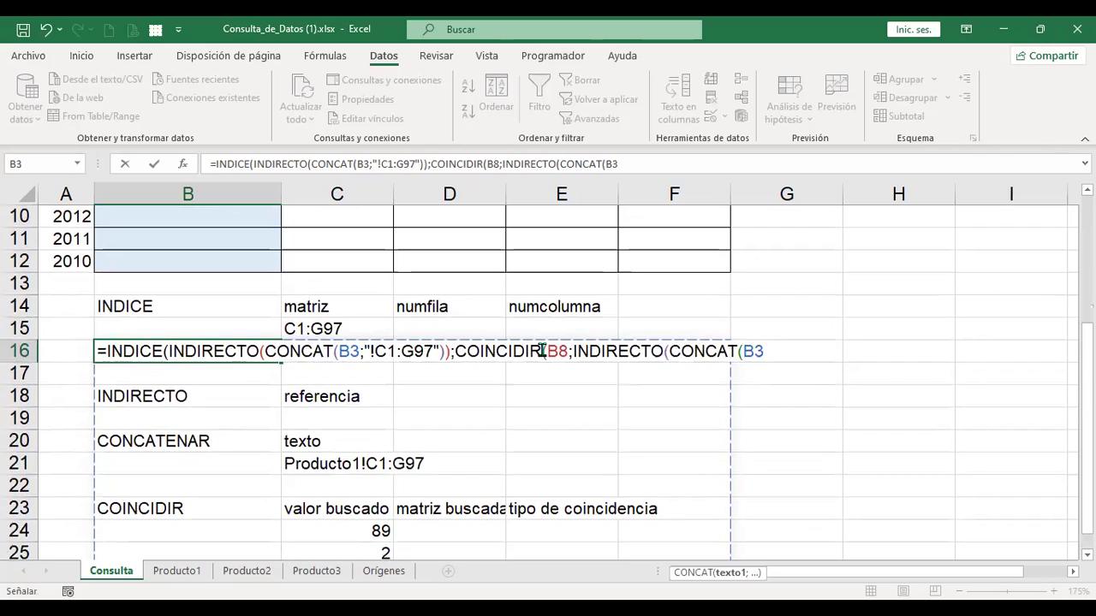
{"action": "type", "text": ";"}
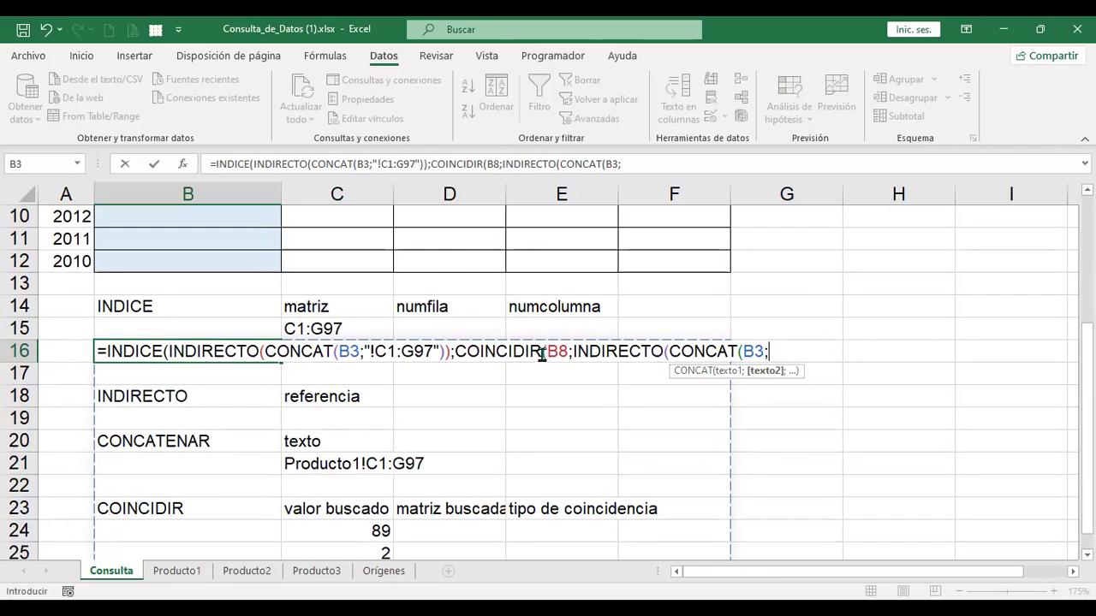
Complete the row COINCIDIR in B16 with the CONCAT text "!c1:c97" and match type 0, closing CONCAT, INDIRECTO and COINCIDIR.
{"action": "scroll", "coordinate": [465, 318], "scroll_direction": "up", "scroll_amount": 1}
{"action": "scroll", "coordinate": [294, 281], "scroll_direction": "up", "scroll_amount": 3}
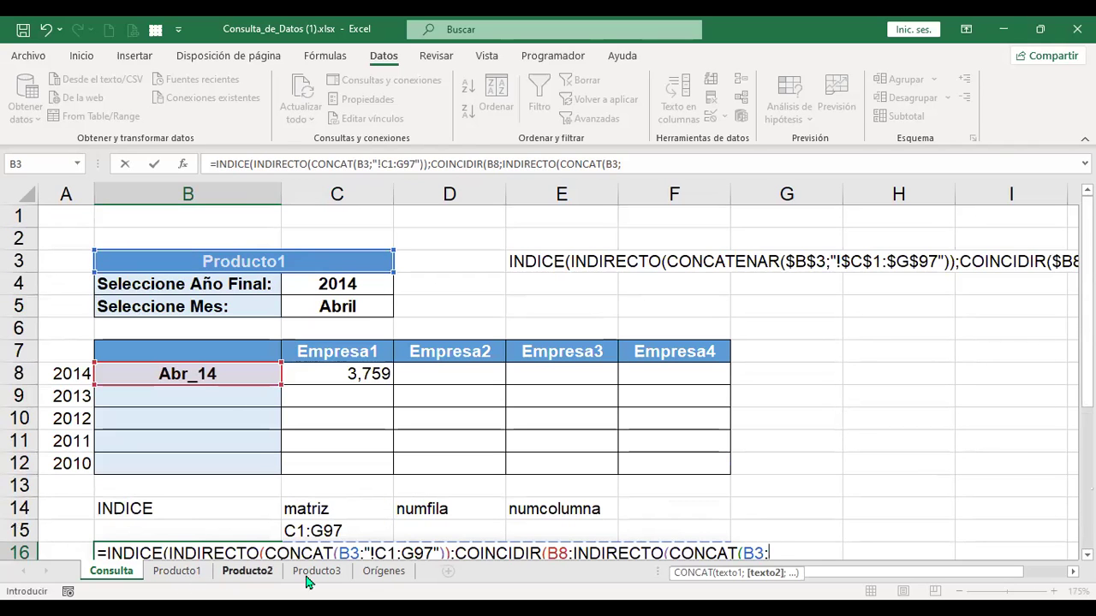
{"action": "scroll", "coordinate": [590, 421], "scroll_direction": "down", "scroll_amount": 2}
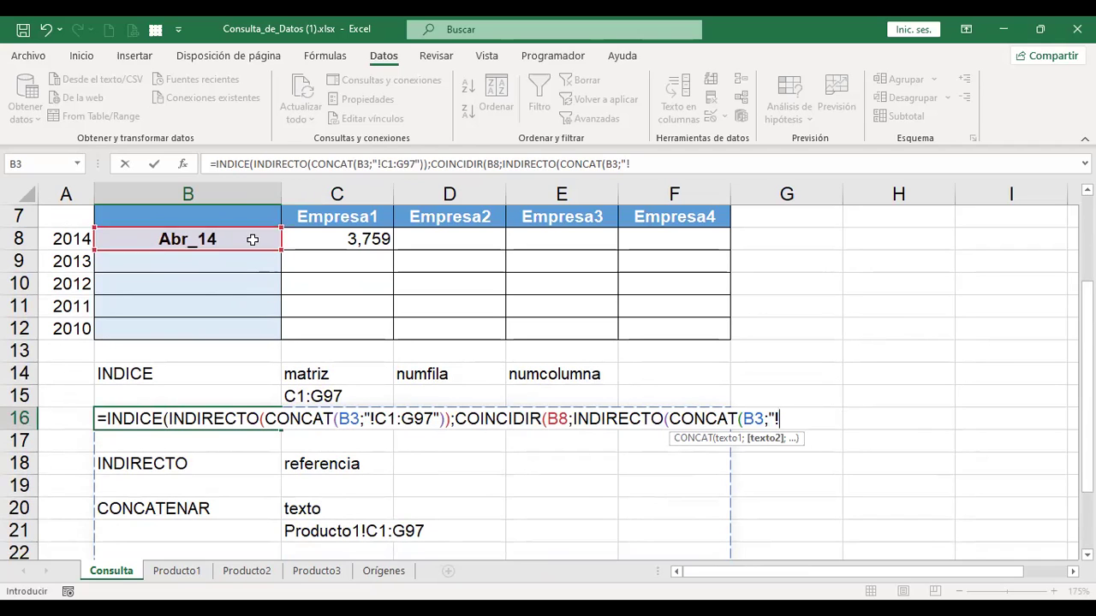
{"action": "scroll", "coordinate": [300, 230], "scroll_direction": "up", "scroll_amount": 2}
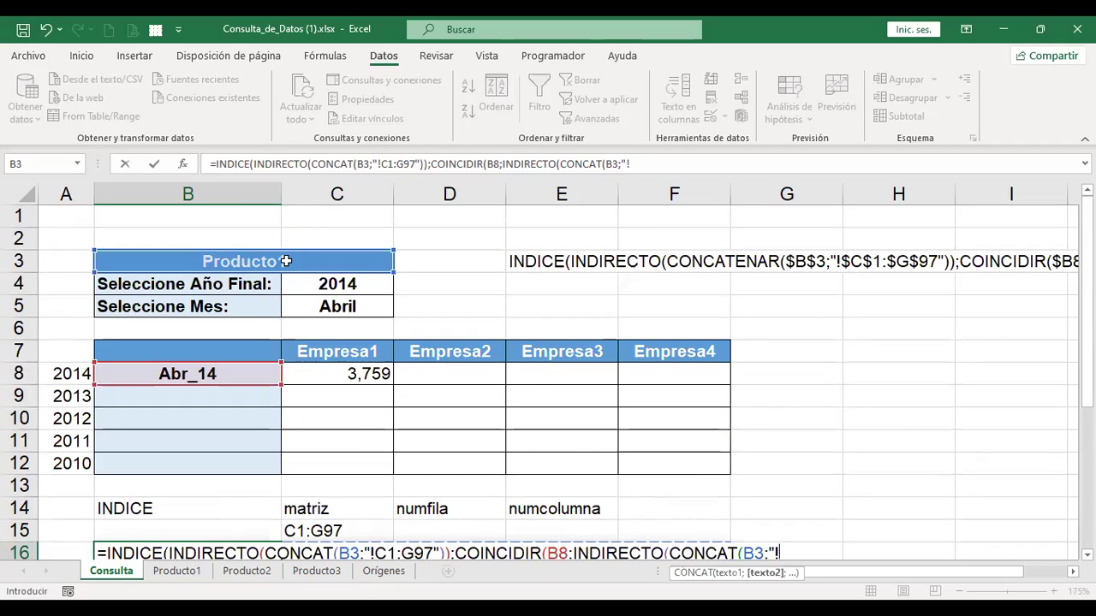
{"action": "scroll", "coordinate": [342, 231], "scroll_direction": "down", "scroll_amount": 1}
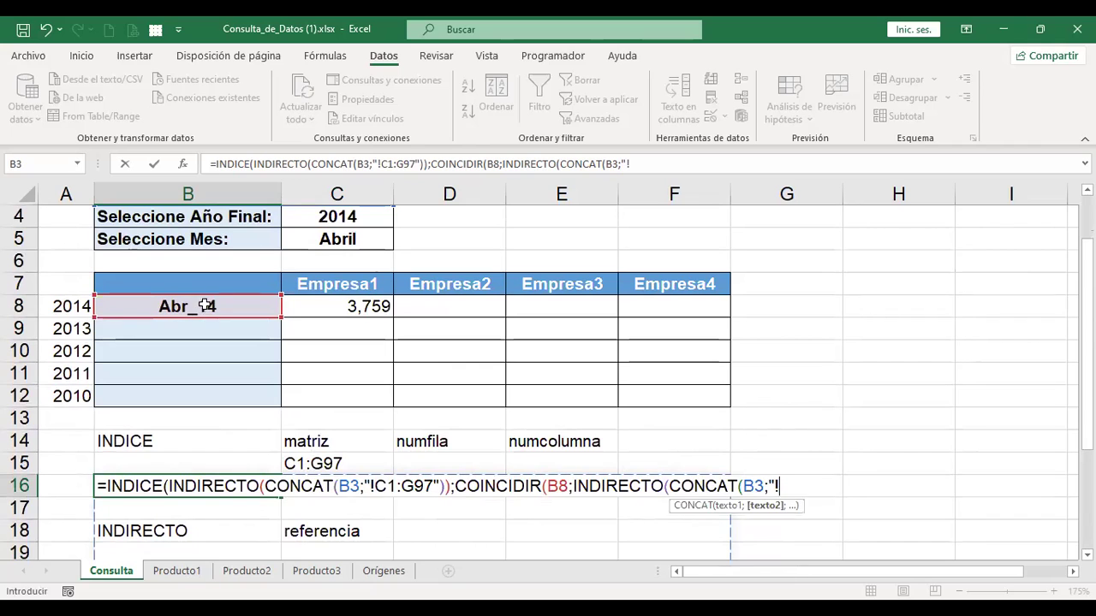
{"action": "scroll", "coordinate": [240, 313], "scroll_direction": "down", "scroll_amount": 1}
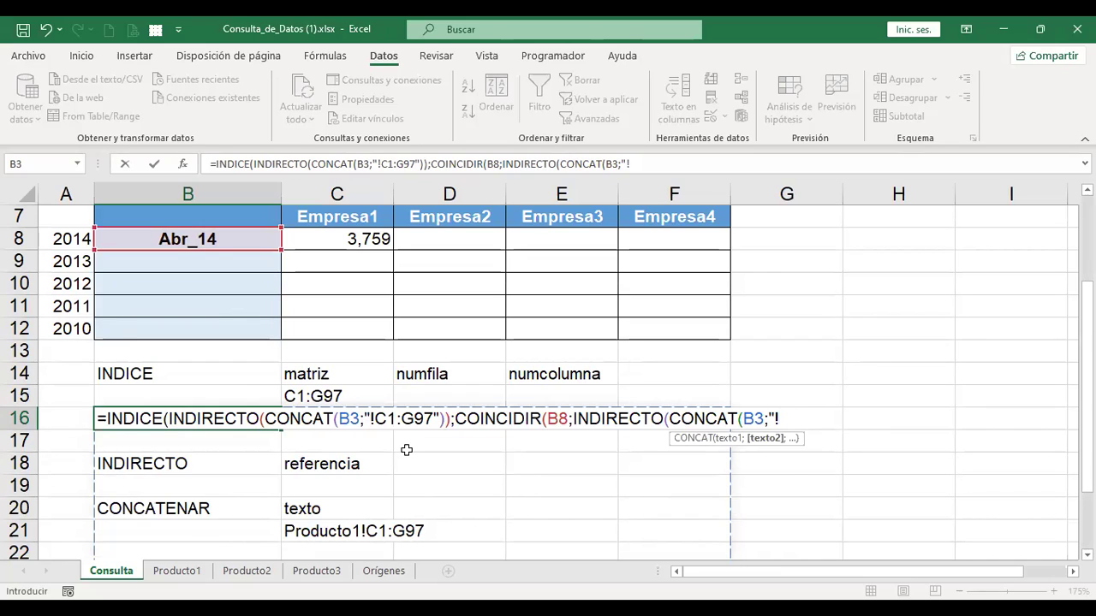
{"action": "type", "text": "c1:c97"}
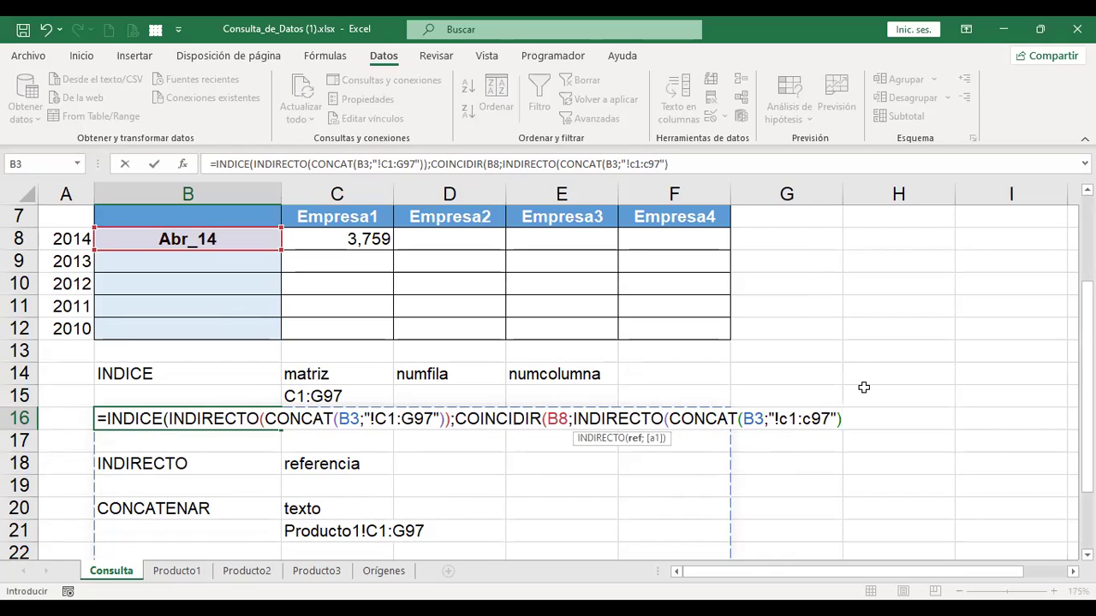
{"action": "type", "text": ")"}
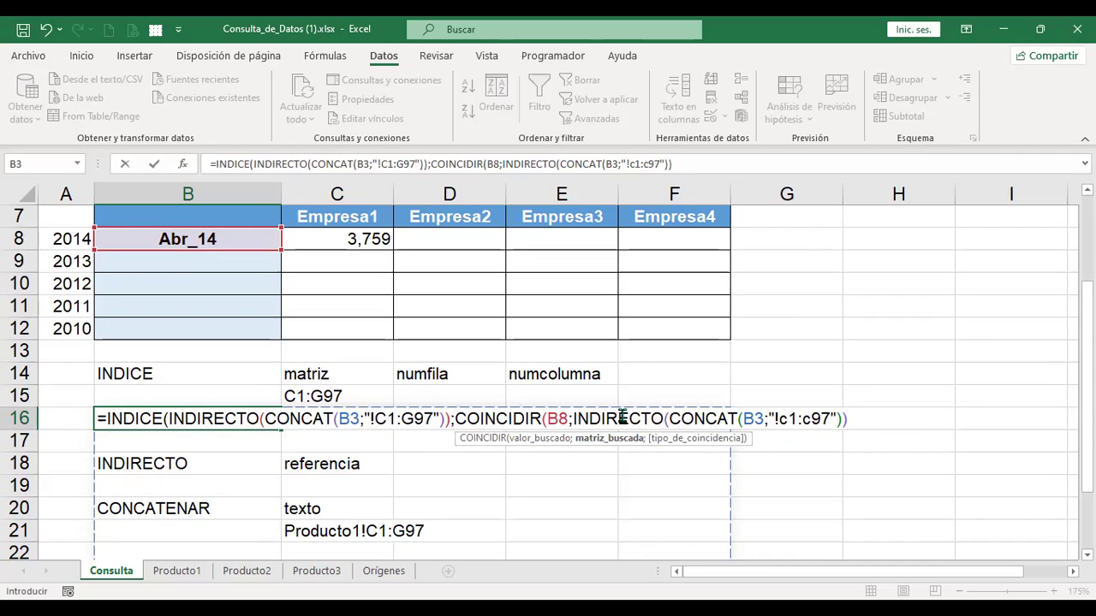
{"action": "type", "text": ";0"}
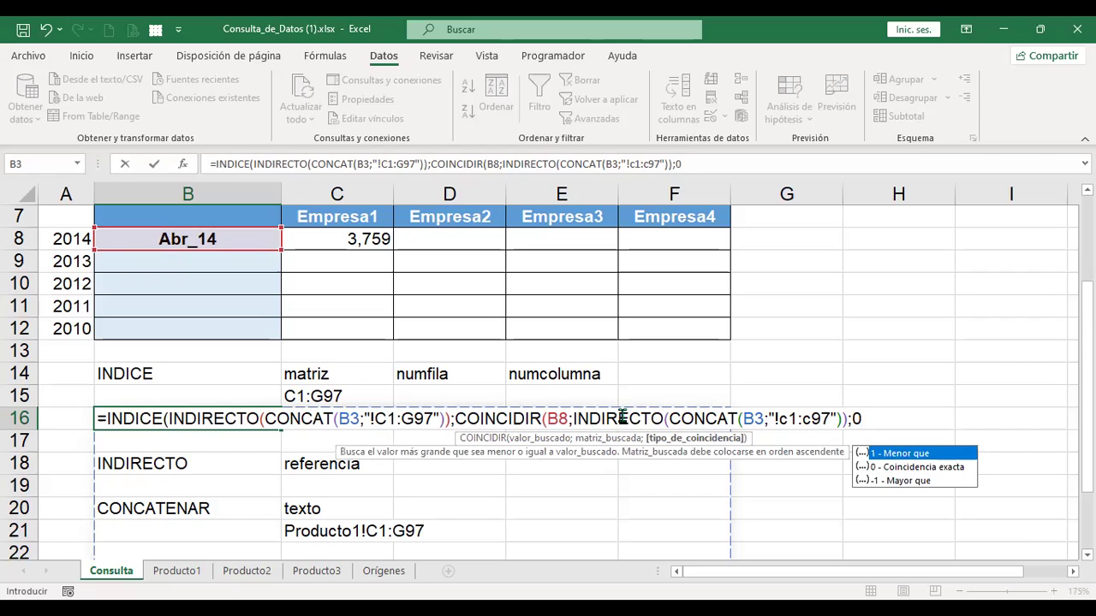
{"action": "type", "text": ")"}
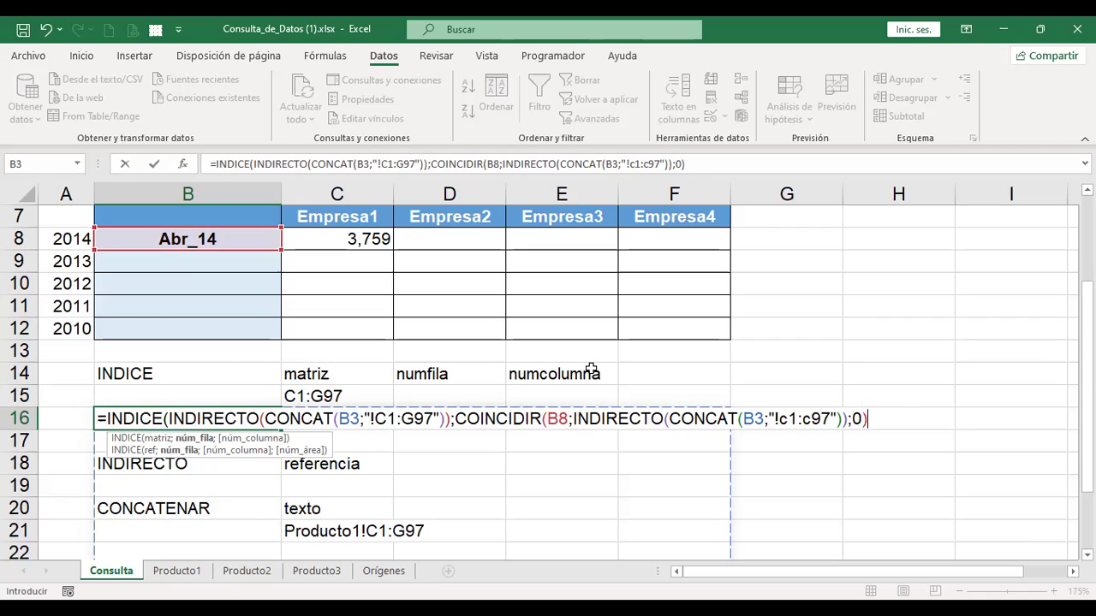
Add a second COINCIDIR as the column-number argument of the B16 INDICE formula, with c7 as the lookup value.
{"action": "type", "text": ";coin"}
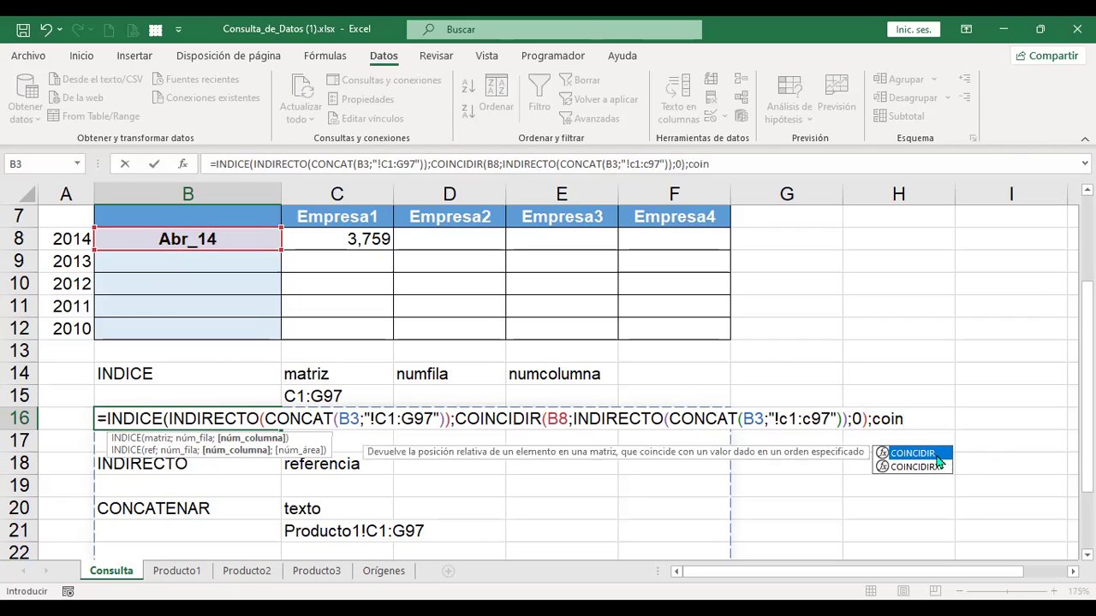
{"action": "key", "text": "Tab"}
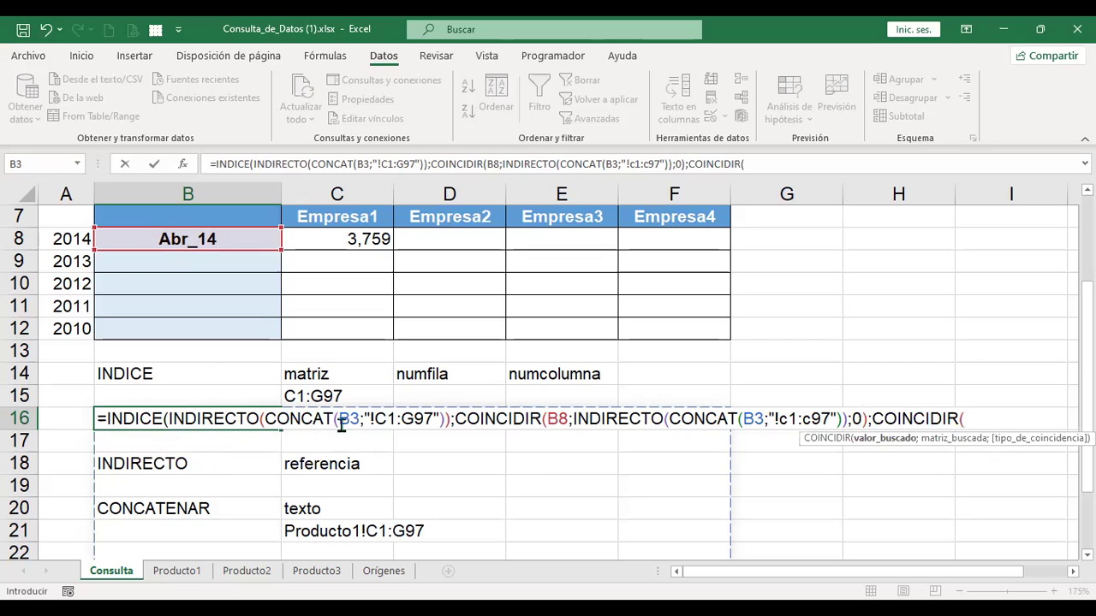
{"action": "scroll", "coordinate": [342, 425], "scroll_direction": "down", "scroll_amount": 3}
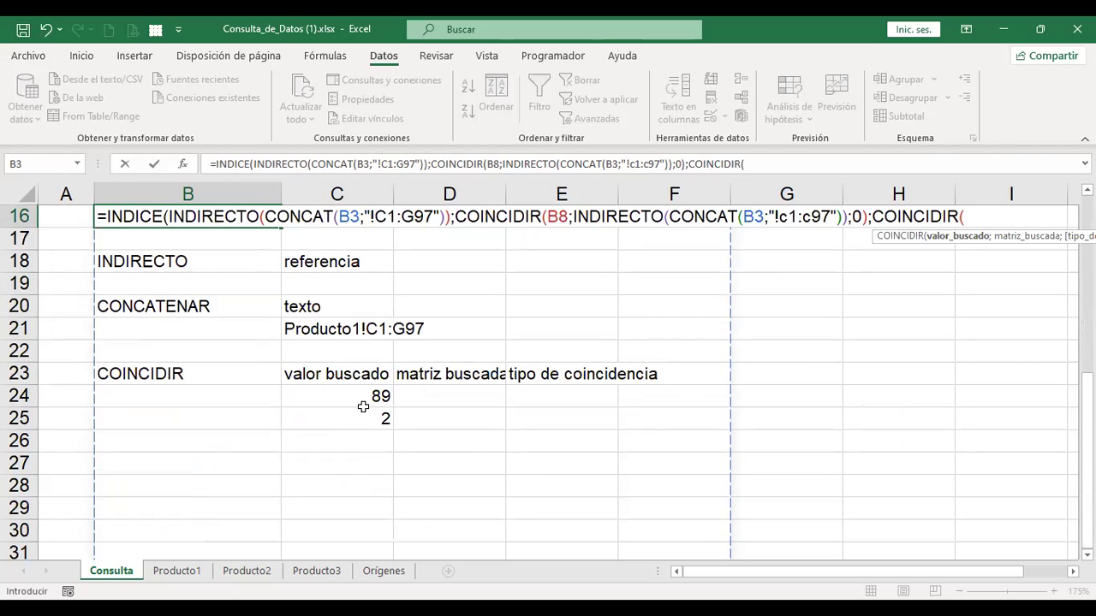
{"action": "scroll", "coordinate": [905, 445], "scroll_direction": "up", "scroll_amount": 2}
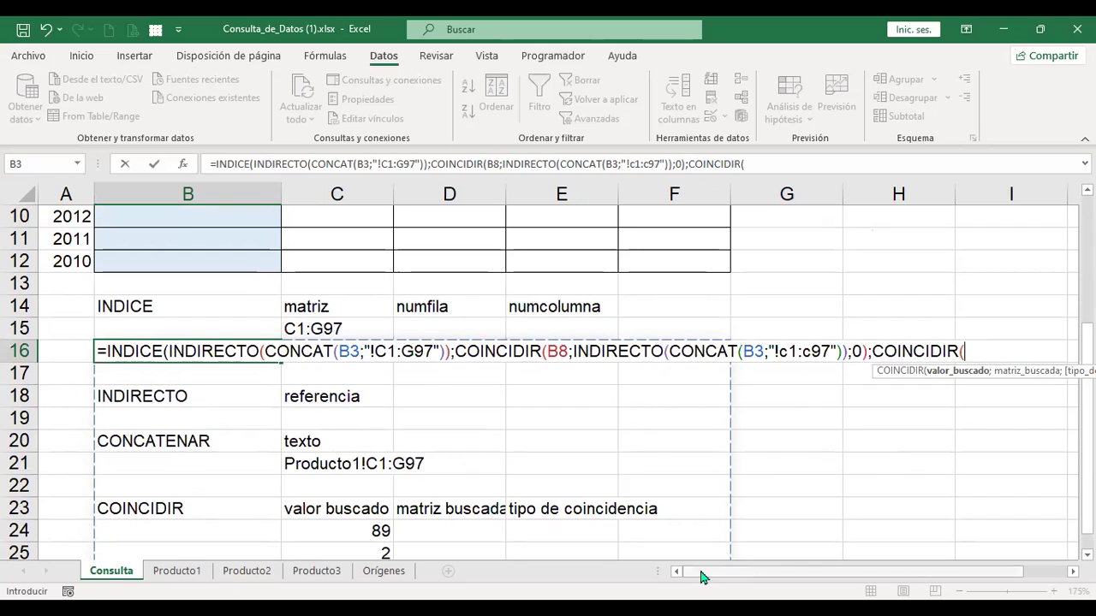
{"action": "scroll", "coordinate": [378, 295], "scroll_direction": "up", "scroll_amount": 2}
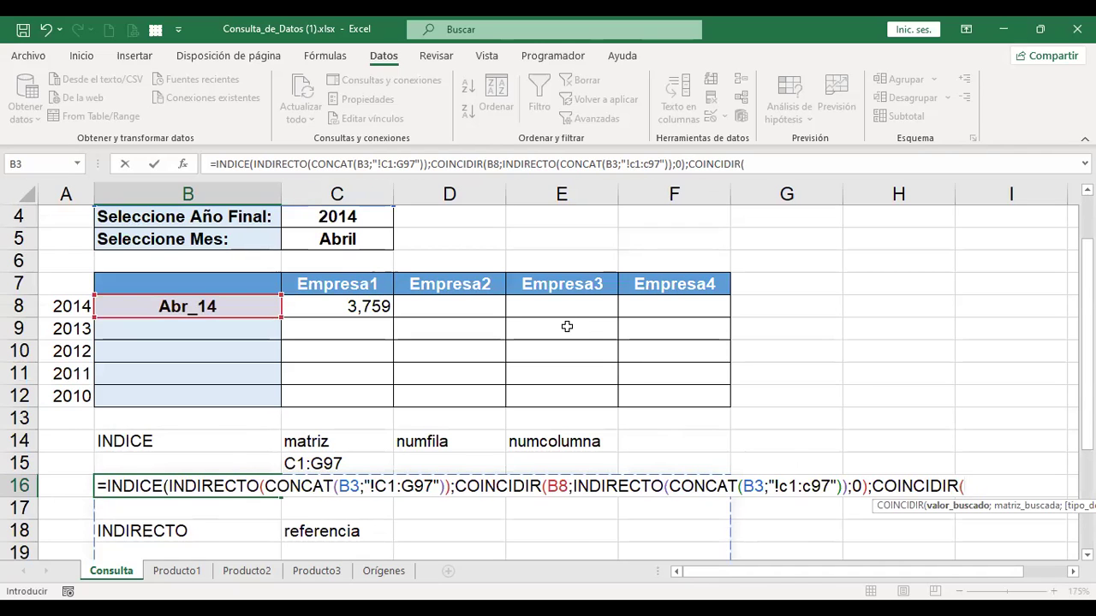
{"action": "scroll", "coordinate": [568, 320], "scroll_direction": "down", "scroll_amount": 1}
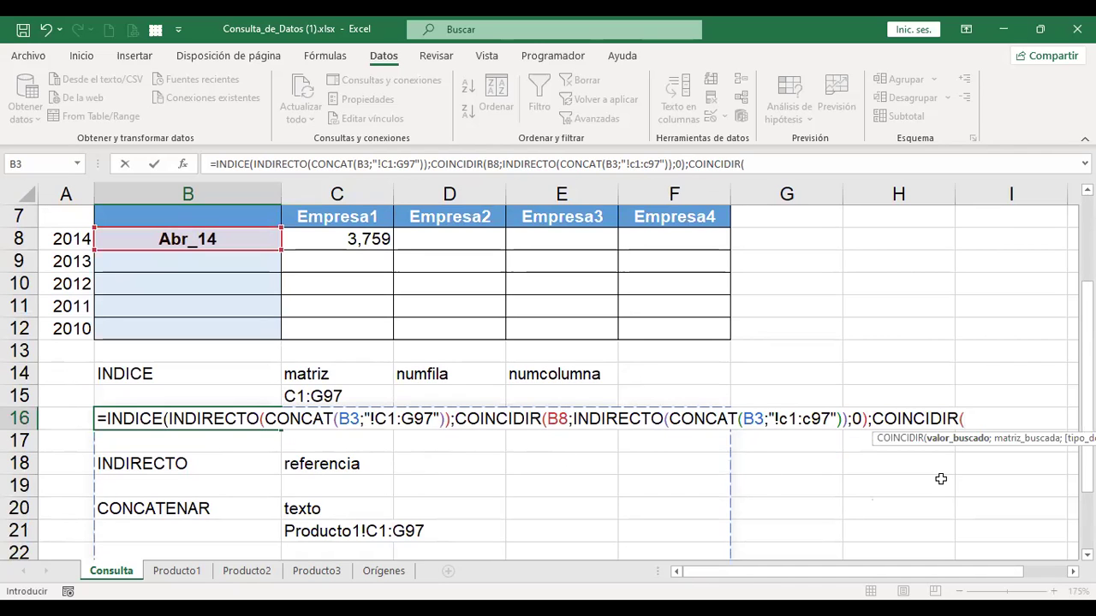
{"action": "scroll", "coordinate": [358, 418], "scroll_direction": "up", "scroll_amount": 2}
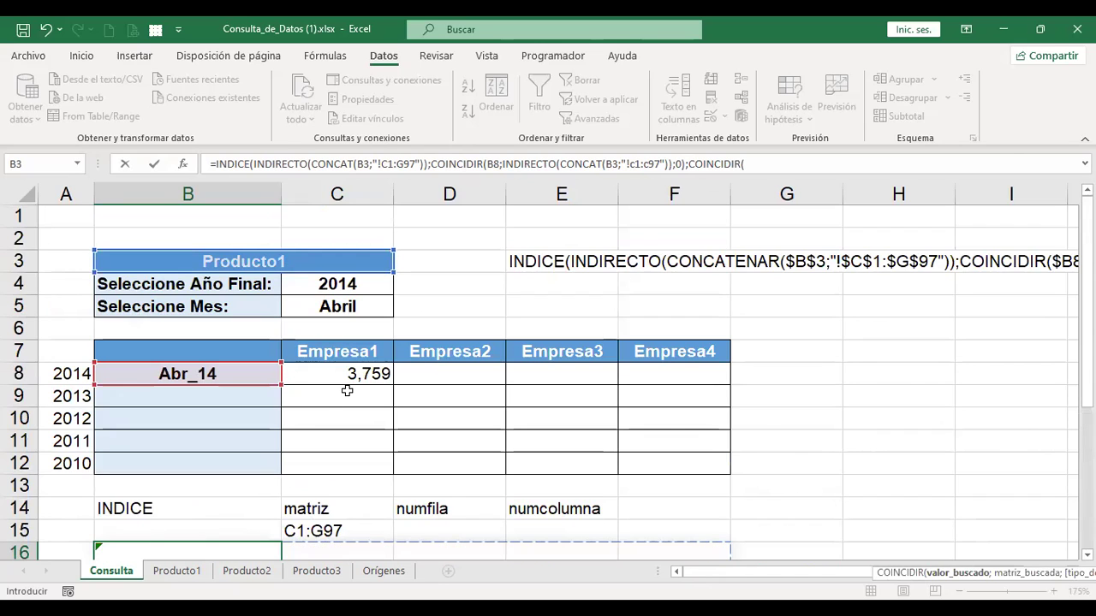
{"action": "scroll", "coordinate": [348, 391], "scroll_direction": "down", "scroll_amount": 2}
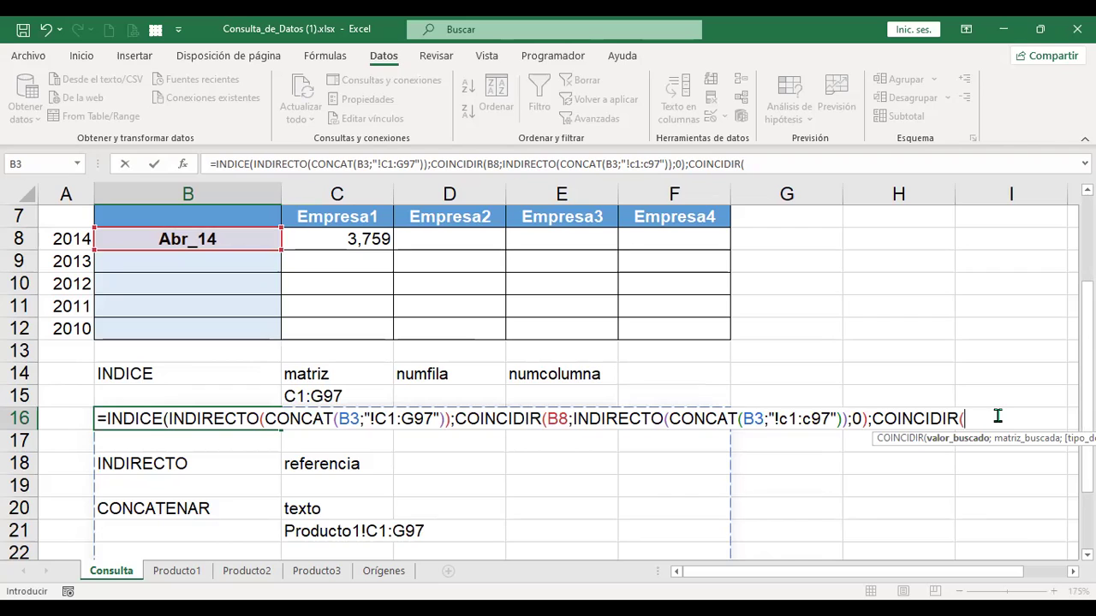
{"action": "type", "text": "c7"}
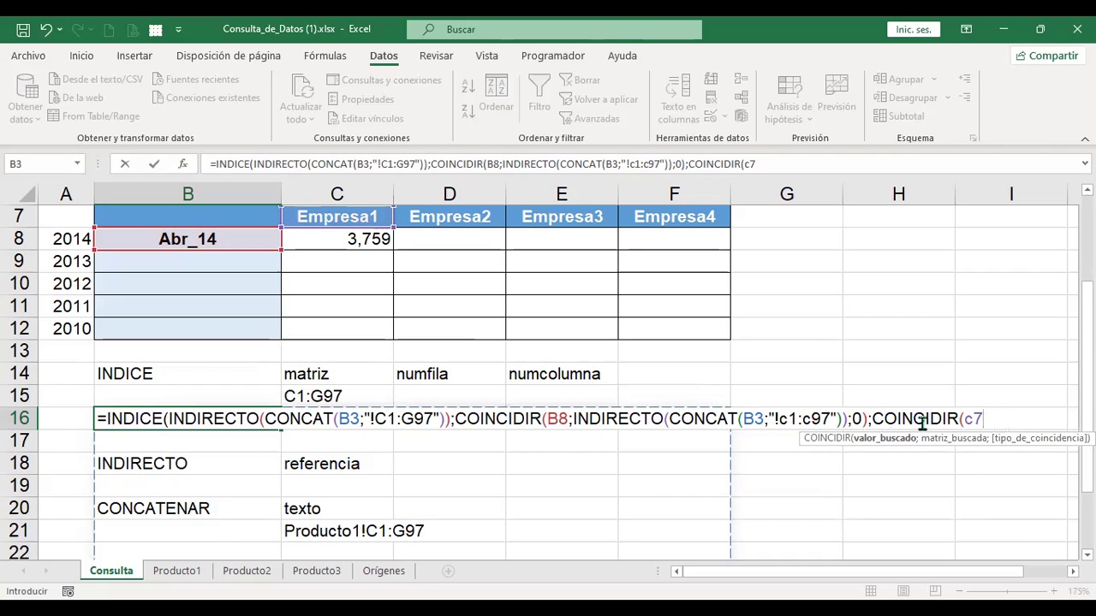
{"action": "type", "text": ";"}
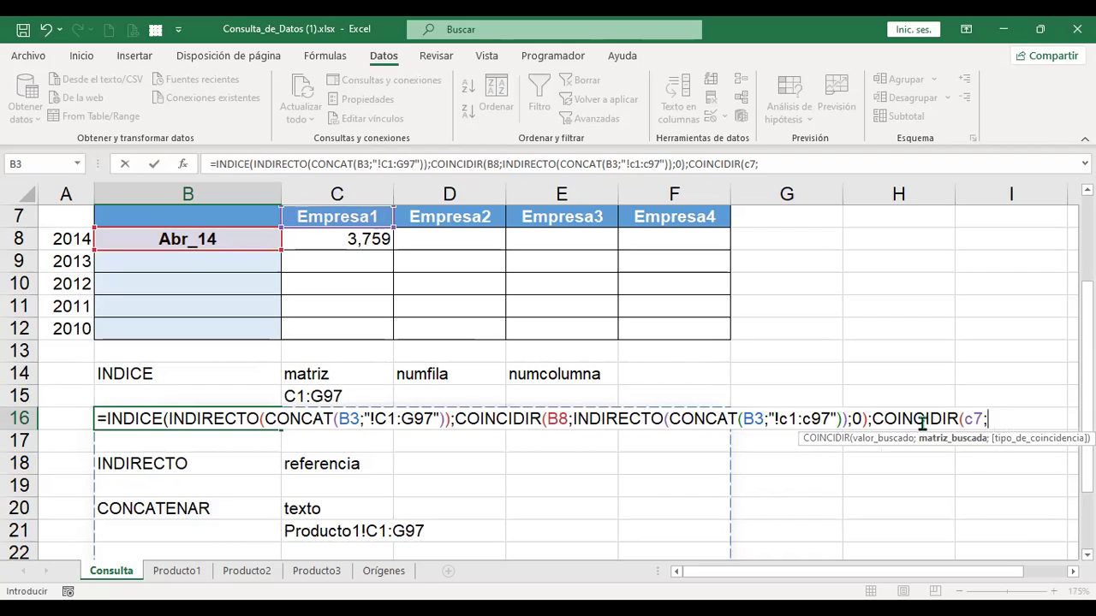
Nest INDIRECTO(CONCAT(B3; as the start of the search-range argument of the column COINCIDIR in the B16 formula.
{"action": "scroll", "coordinate": [1064, 360], "scroll_direction": "down", "scroll_amount": 1}
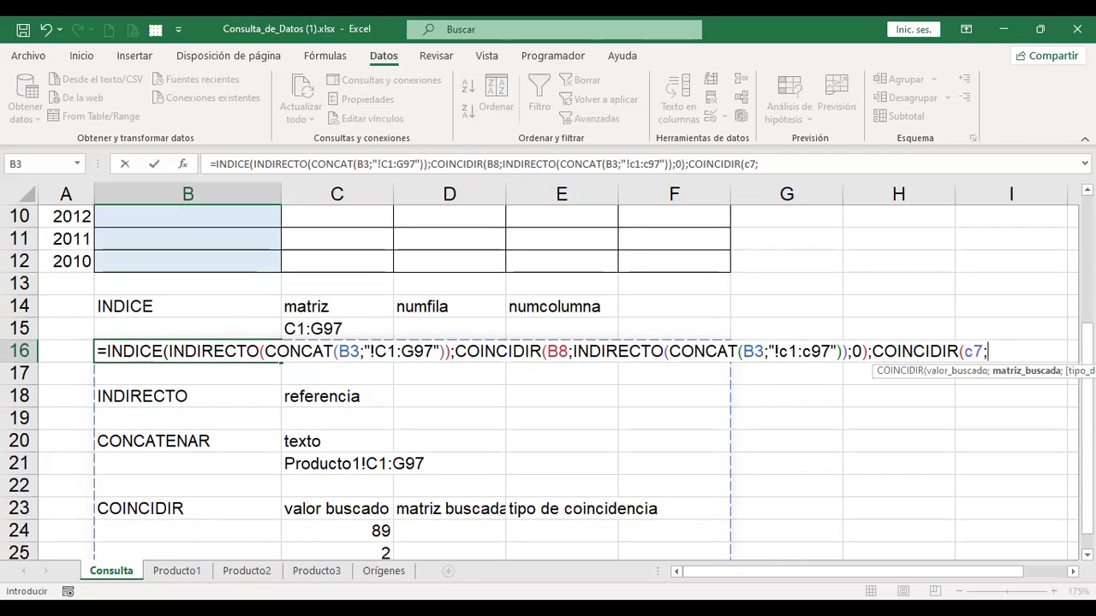
{"action": "type", "text": "indire"}
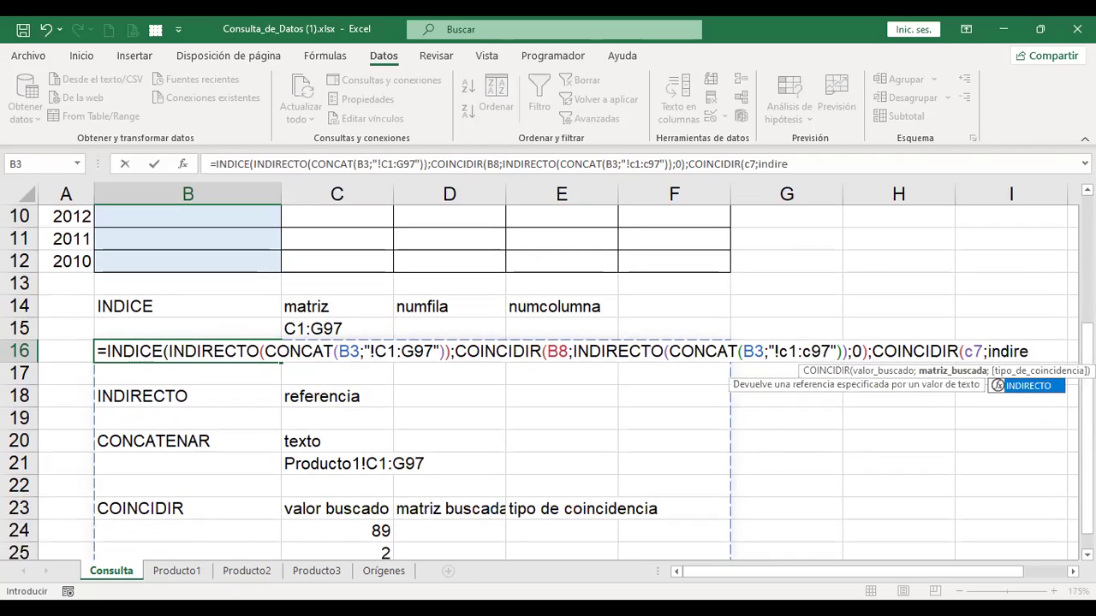
{"action": "double_click", "coordinate": [1042, 387]}
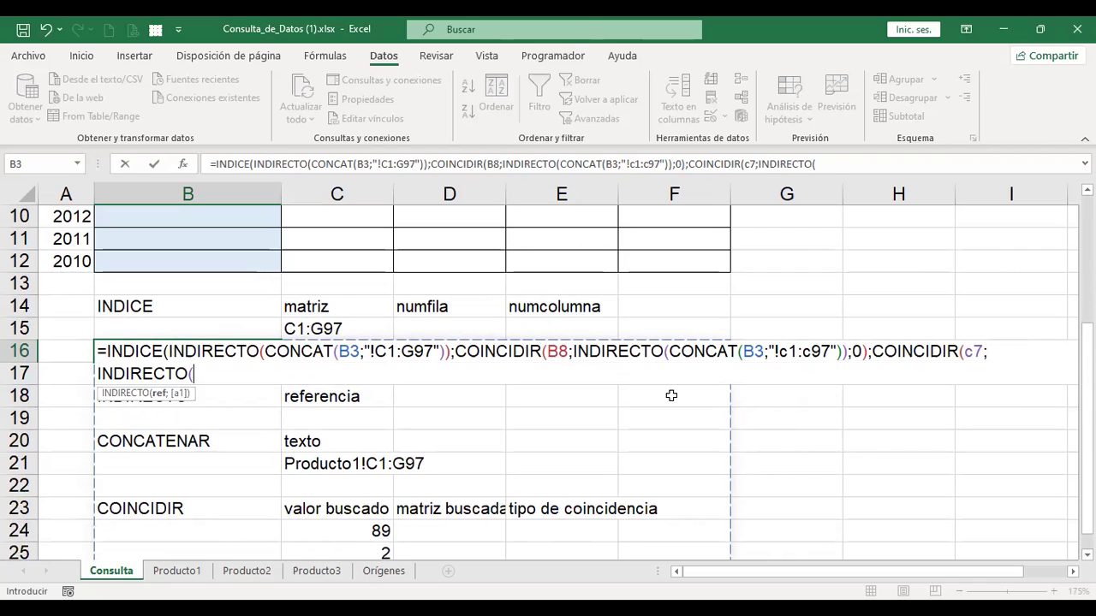
{"action": "type", "text": "conca"}
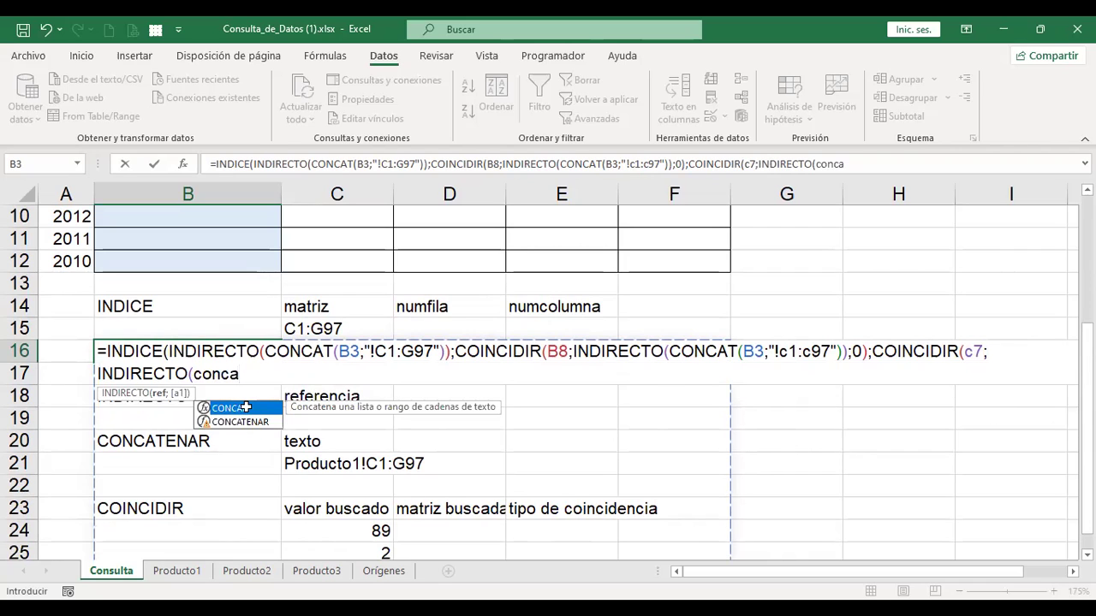
{"action": "double_click", "coordinate": [247, 412]}
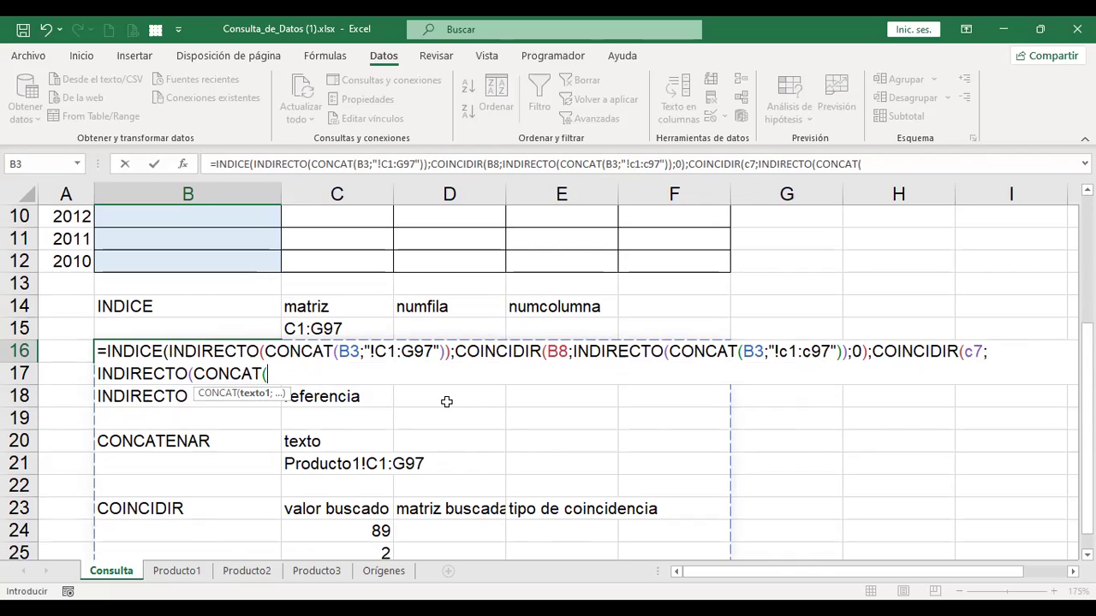
{"action": "scroll", "coordinate": [435, 384], "scroll_direction": "up", "scroll_amount": 3}
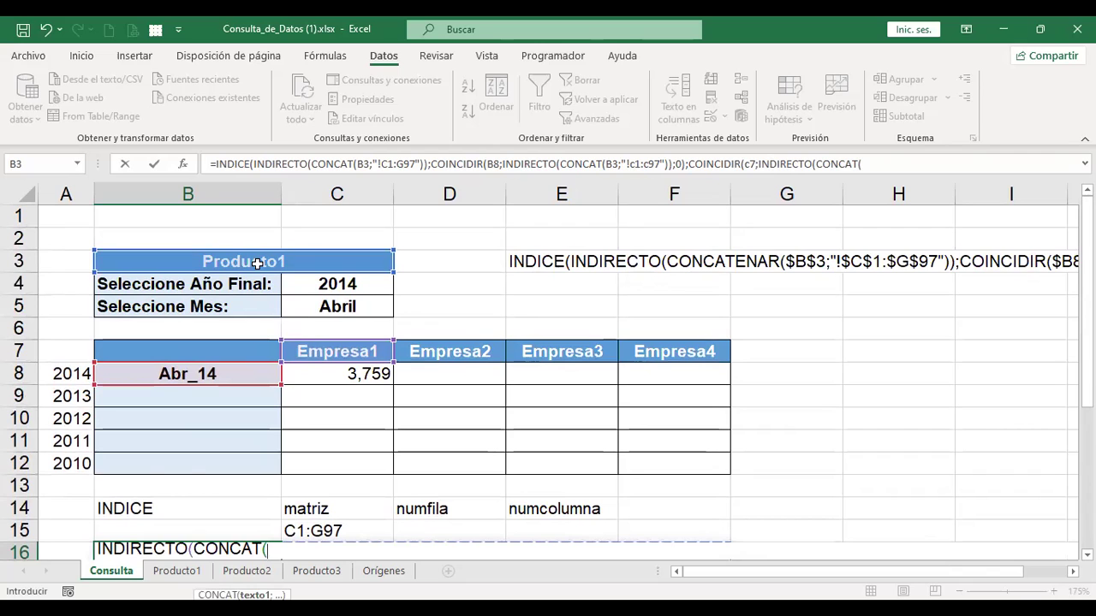
{"action": "left_click", "coordinate": [257, 264]}
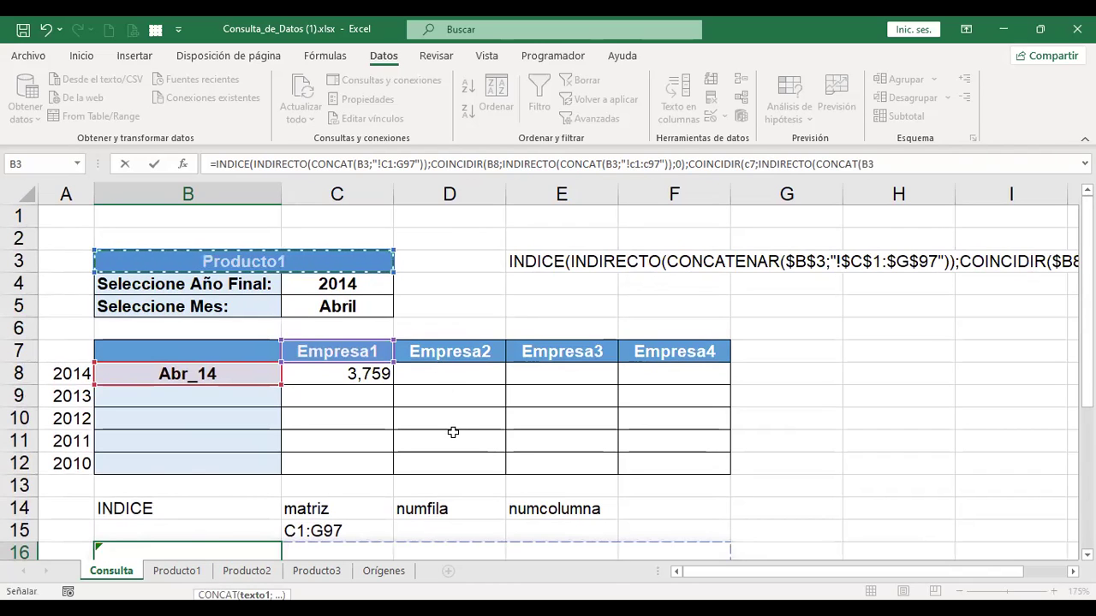
{"action": "scroll", "coordinate": [453, 433], "scroll_direction": "down", "scroll_amount": 3}
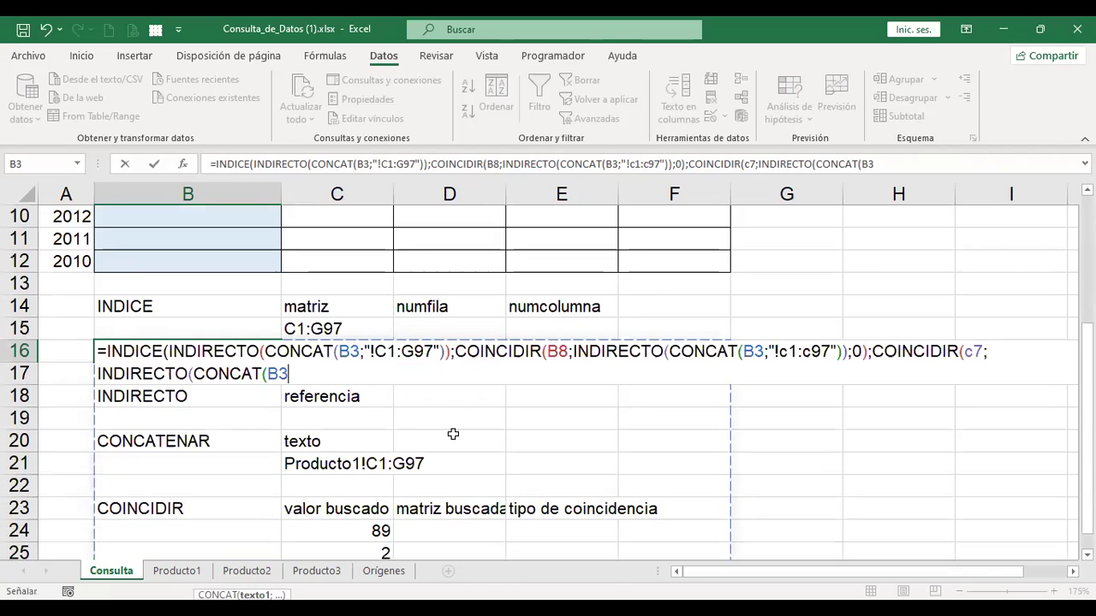
{"action": "scroll", "coordinate": [452, 434], "scroll_direction": "down", "scroll_amount": 2}
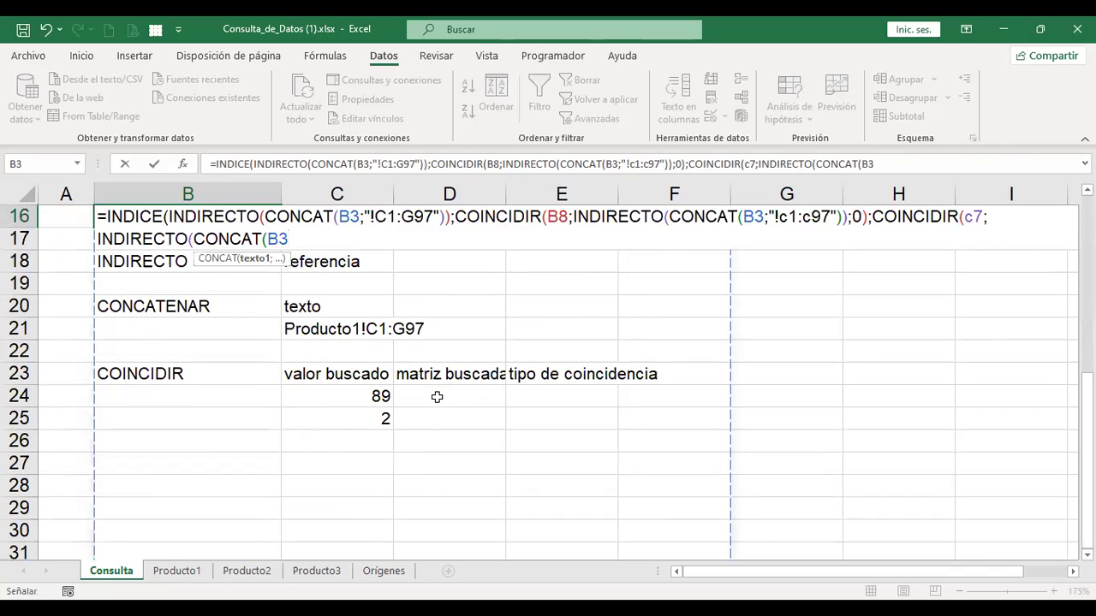
{"action": "type", "text": ";"}
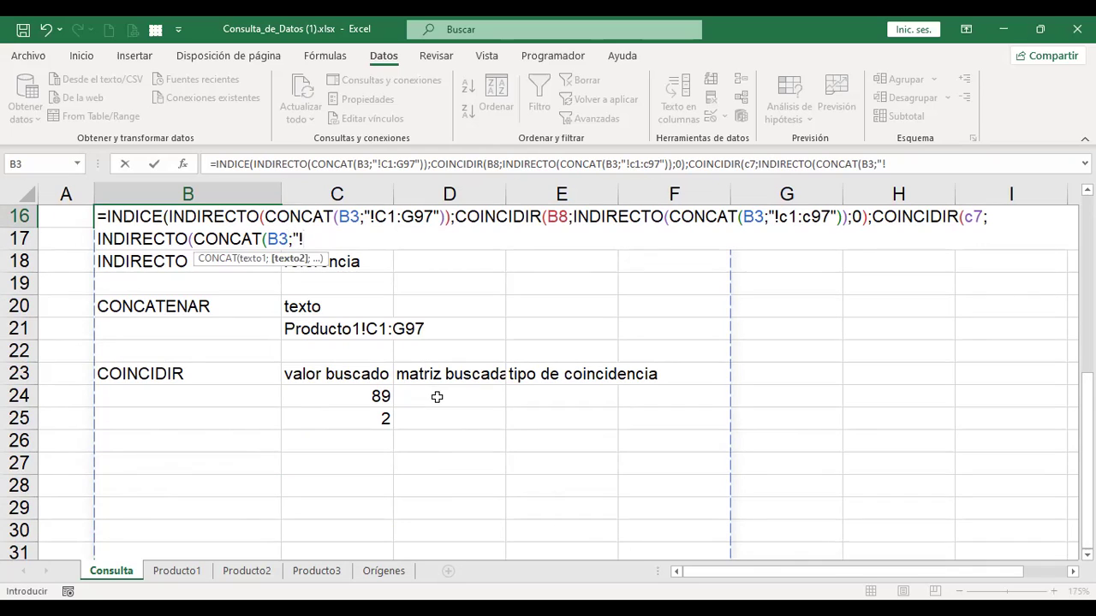
Add the CONCAT text "!c1:g1" to the column COINCIDIR's search range, closing CONCAT and INDIRECTO.
{"action": "type", "text": "\"!"}
{"action": "scroll", "coordinate": [587, 331], "scroll_direction": "up", "scroll_amount": 2}
{"action": "scroll", "coordinate": [587, 331], "scroll_direction": "up", "scroll_amount": 2}
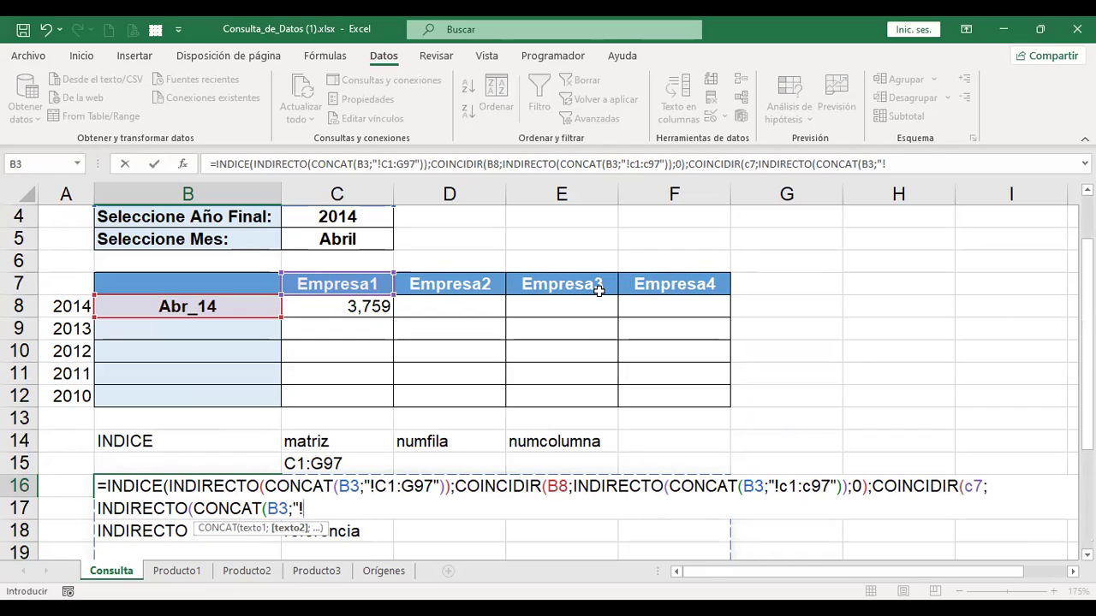
{"action": "key", "text": "Escape"}
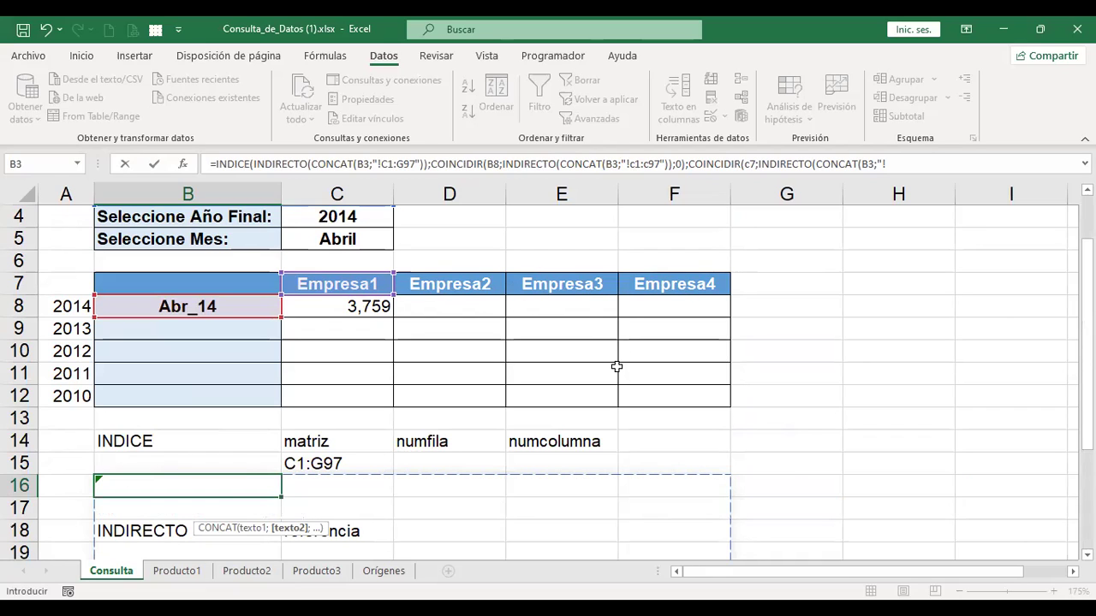
{"action": "scroll", "coordinate": [616, 366], "scroll_direction": "down", "scroll_amount": 4}
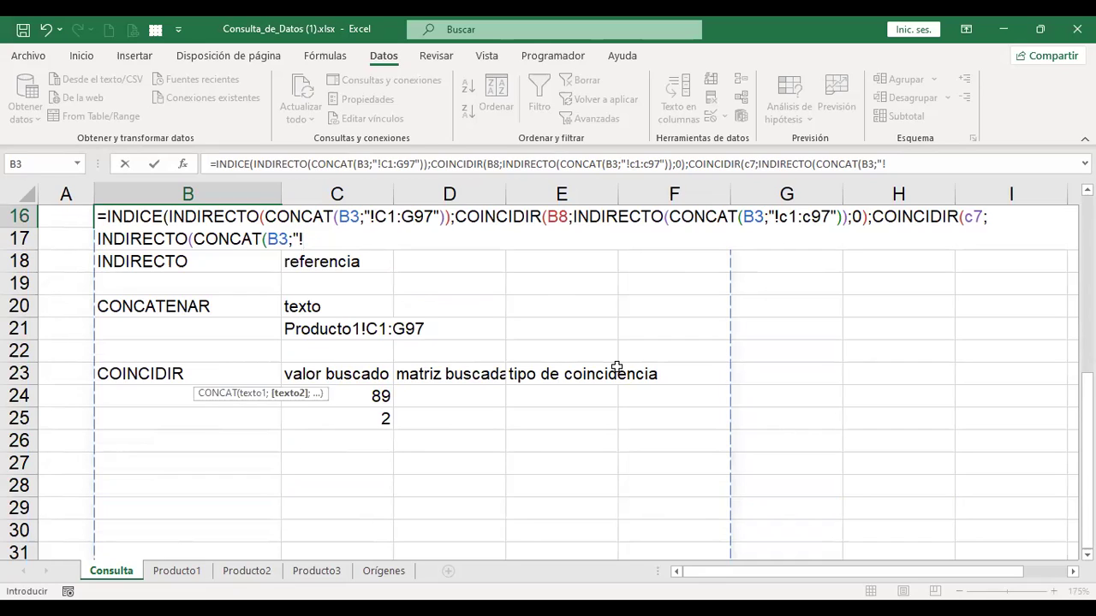
{"action": "type", "text": "c1:g1"}
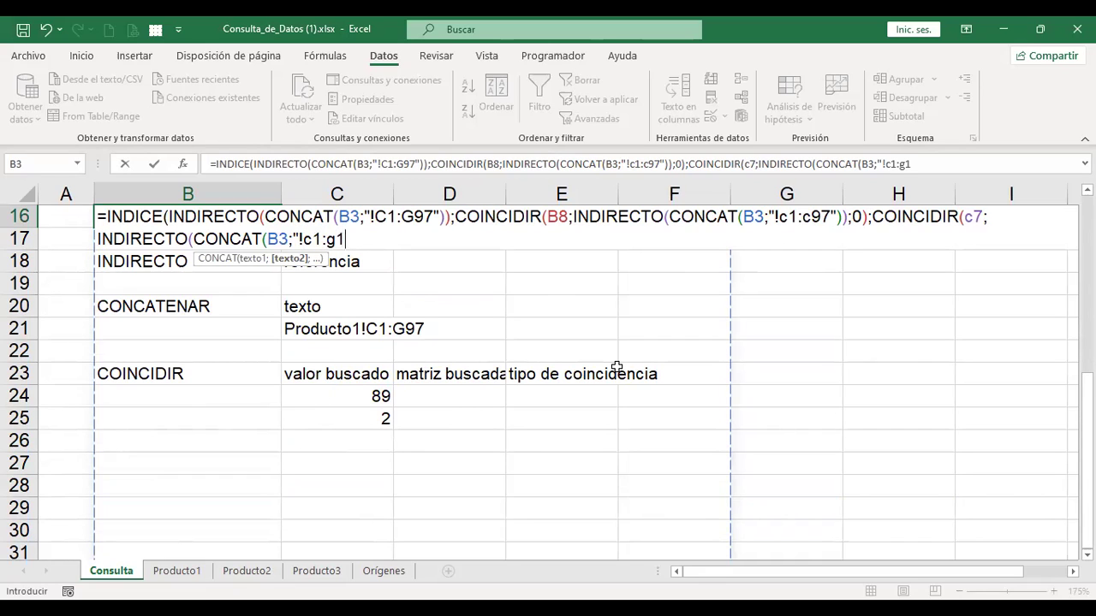
{"action": "type", "text": "\")"}
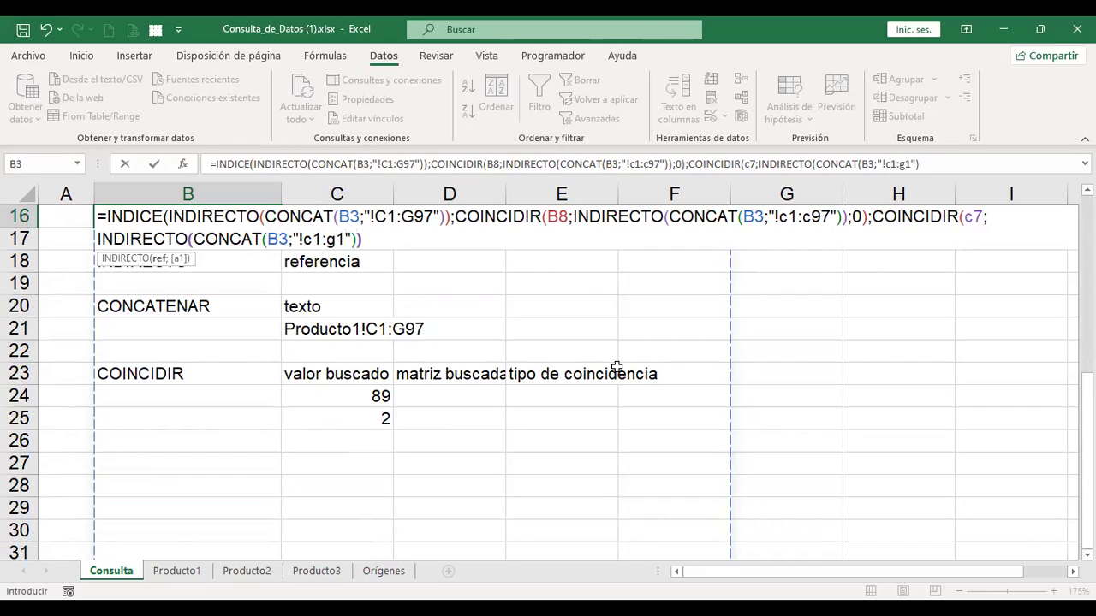
{"action": "type", "text": ")"}
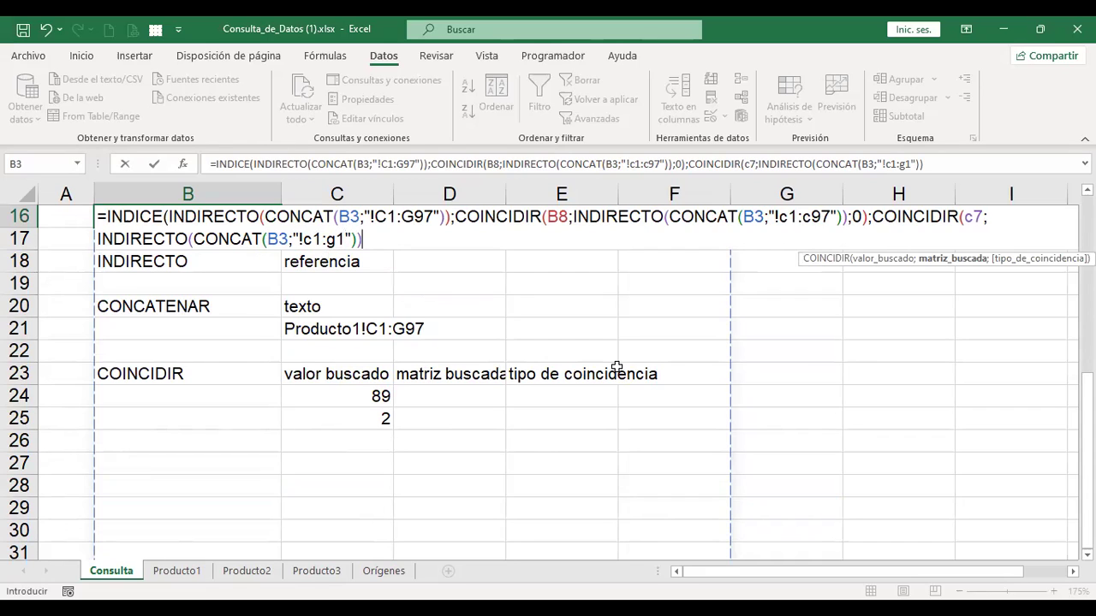
Set the column COINCIDIR's match type to 0, close COINCIDIR and INDICE, and enter the B16 formula.
{"action": "type", "text": ";"}
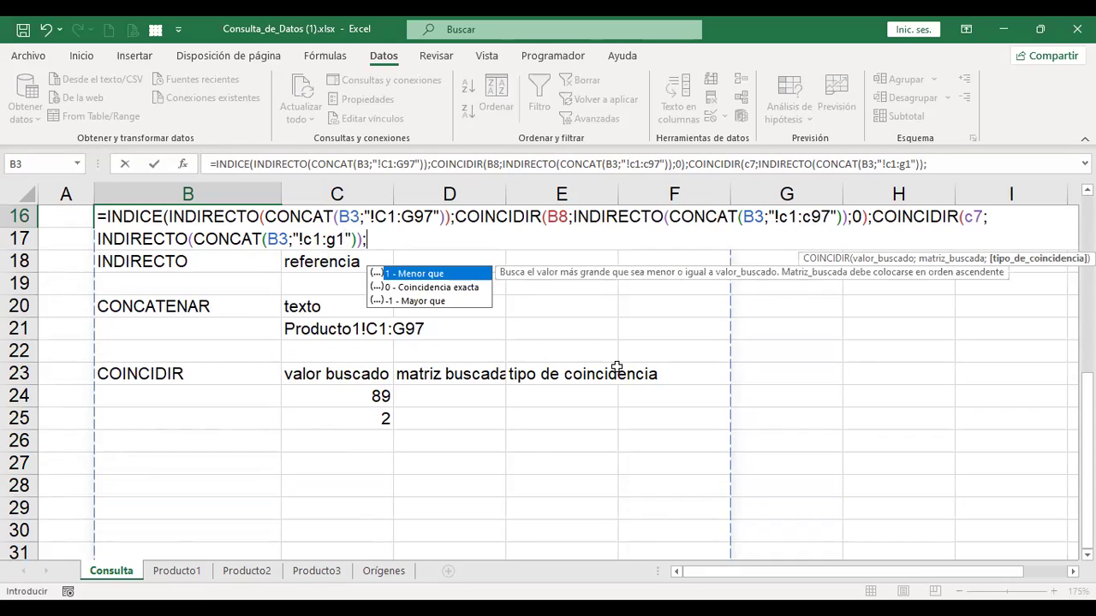
{"action": "key", "text": "Right"}
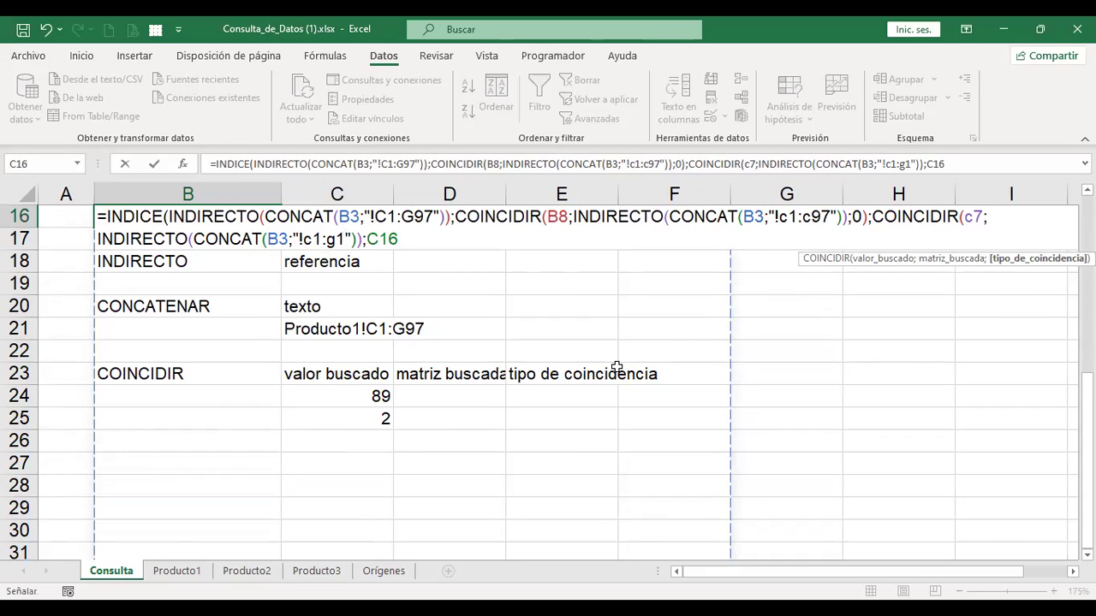
{"action": "key", "text": "BackSpace"}
{"action": "key", "text": "BackSpace"}
{"action": "key", "text": "BackSpace"}
{"action": "type", "text": "0"}
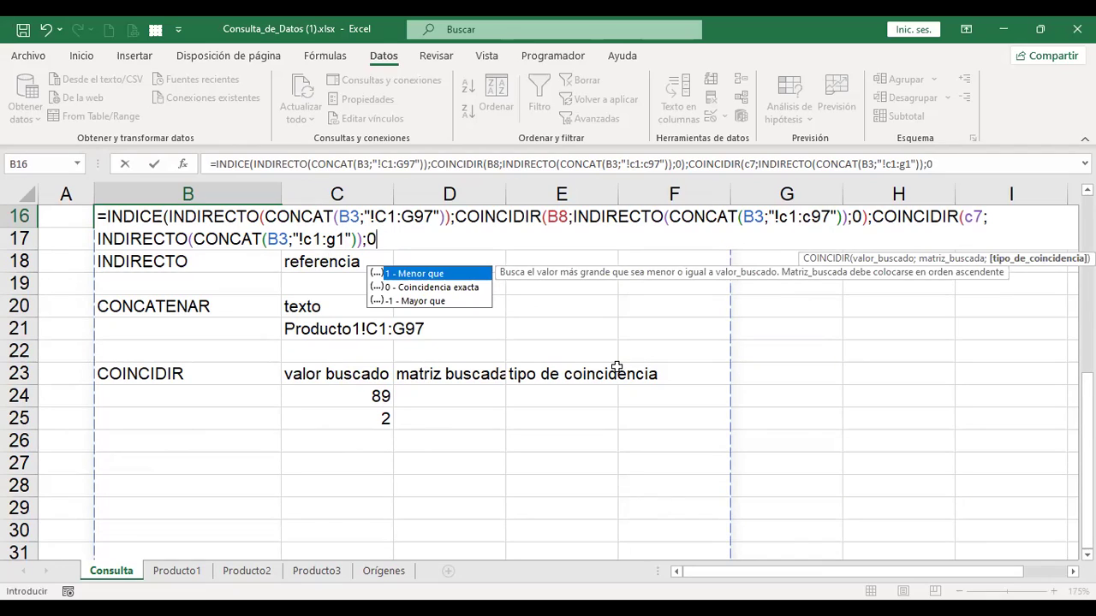
{"action": "type", "text": ")"}
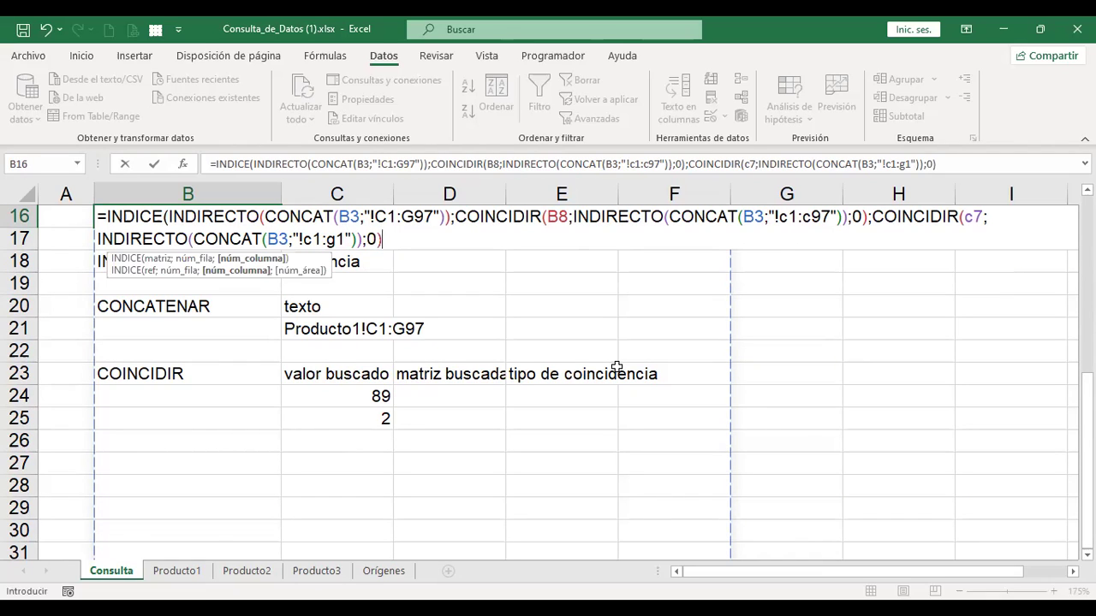
{"action": "type", "text": ")"}
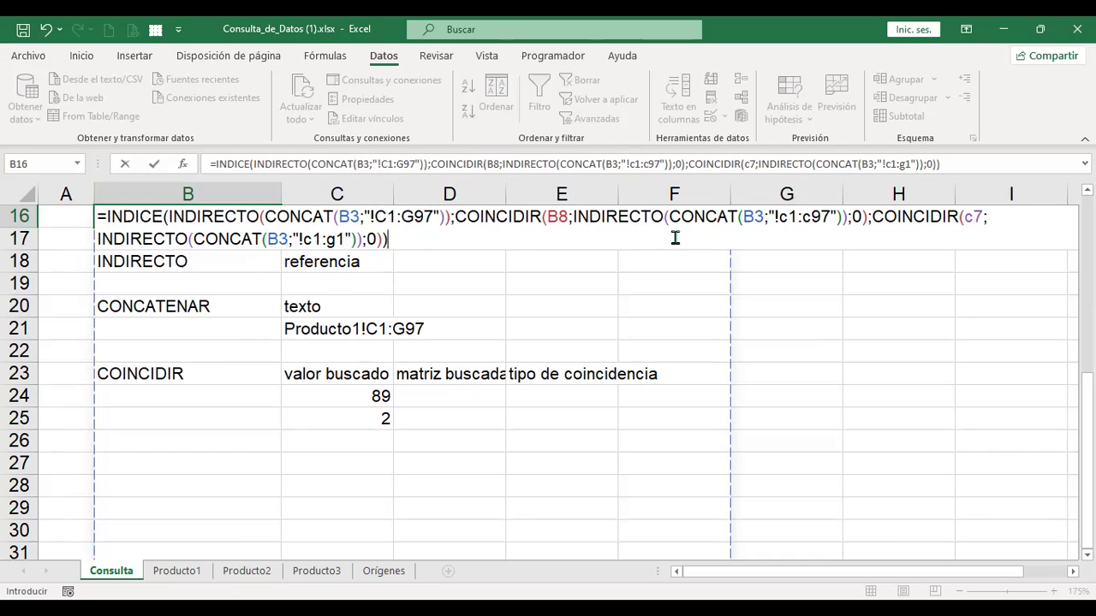
{"action": "key", "text": "Return"}
{"action": "key", "text": "Up"}
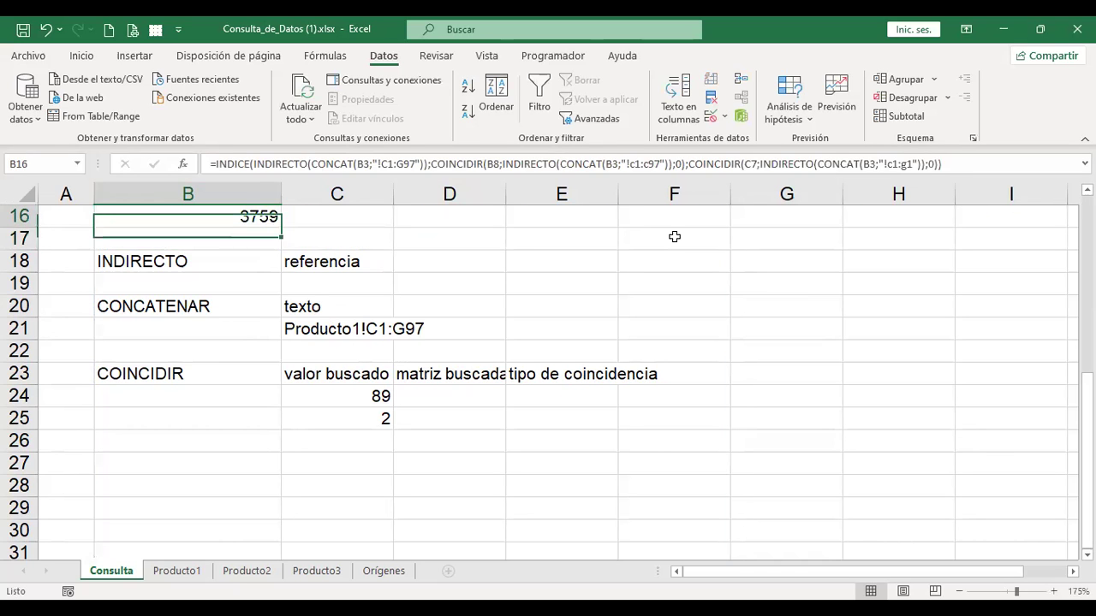
{"action": "key", "text": "Up"}
{"action": "key", "text": "Up"}
{"action": "key", "text": "Down"}
{"action": "key", "text": "Down"}
{"action": "key", "text": "Down"}
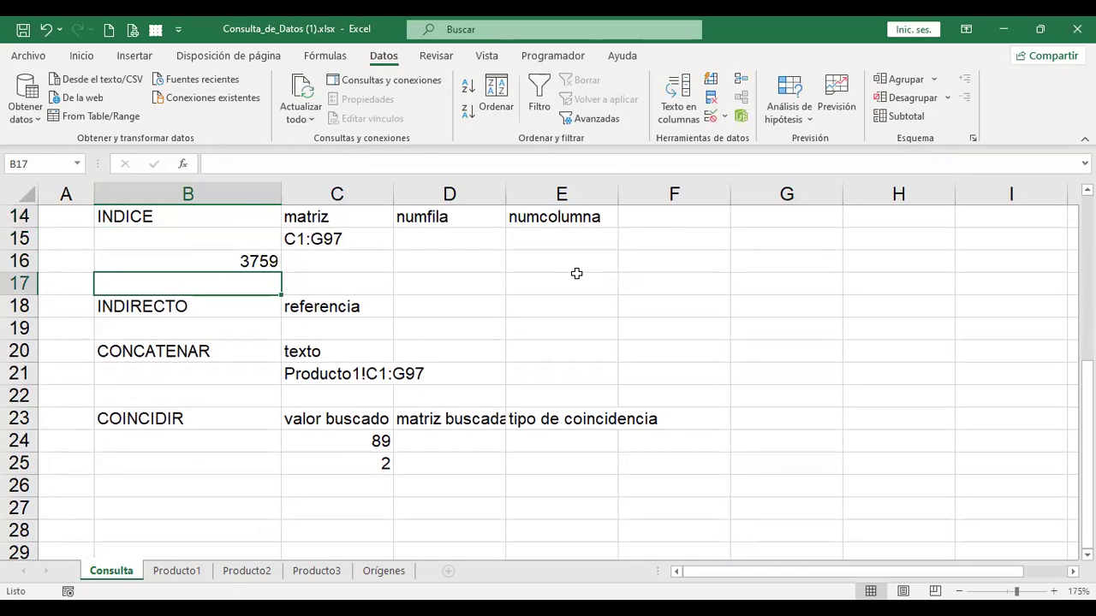
Fill the month-year label formula from B8 down through B12.
{"action": "scroll", "coordinate": [574, 274], "scroll_direction": "up", "scroll_amount": 3}
{"action": "scroll", "coordinate": [448, 277], "scroll_direction": "down", "scroll_amount": 1}
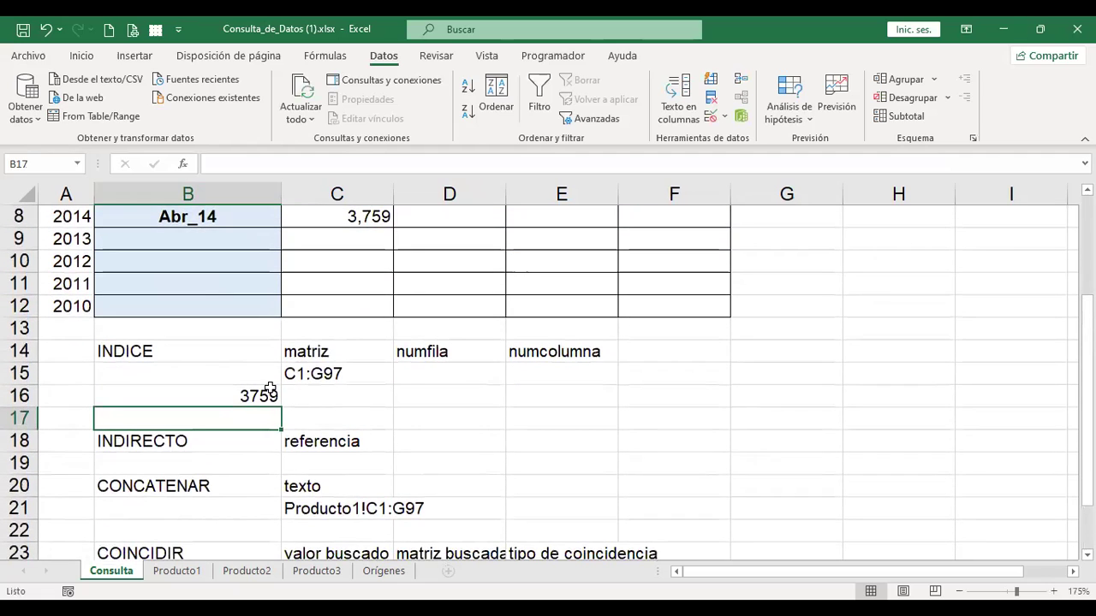
{"action": "left_click", "coordinate": [328, 216]}
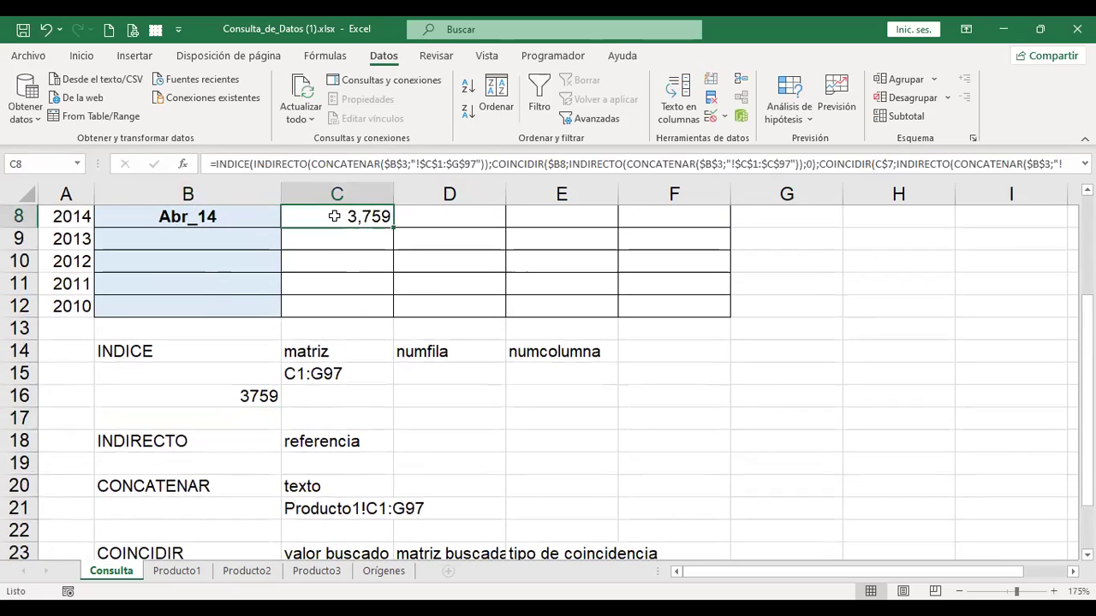
{"action": "left_click", "coordinate": [245, 216]}
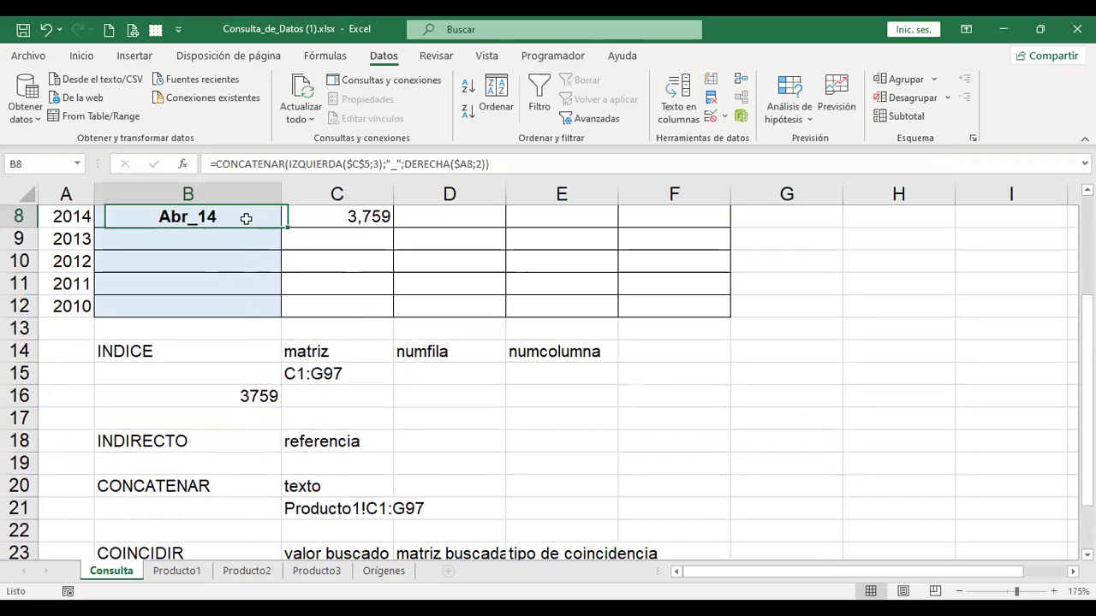
{"action": "left_click_drag", "start_coordinate": [282, 229], "coordinate": [282, 313]}
Fill the C8 INDICE formula down to C12 and across to column F, covering all four companies.
{"action": "left_click", "coordinate": [368, 216]}
{"action": "left_click_drag", "start_coordinate": [392, 227], "coordinate": [400, 315]}
{"action": "scroll", "coordinate": [399, 325], "scroll_direction": "up", "scroll_amount": 1}
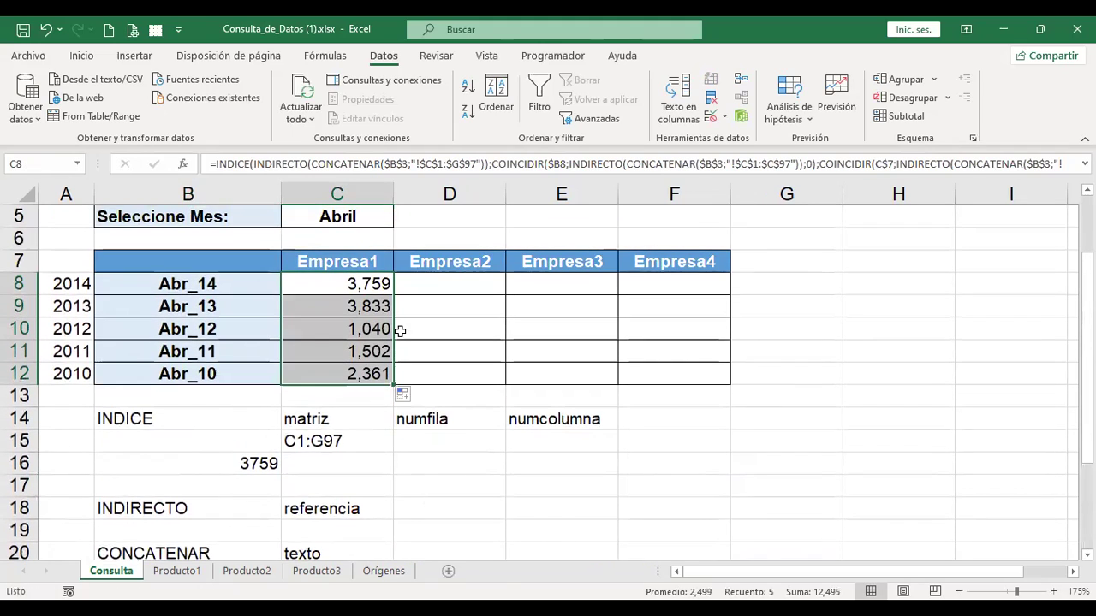
{"action": "left_click_drag", "start_coordinate": [395, 387], "coordinate": [705, 372]}
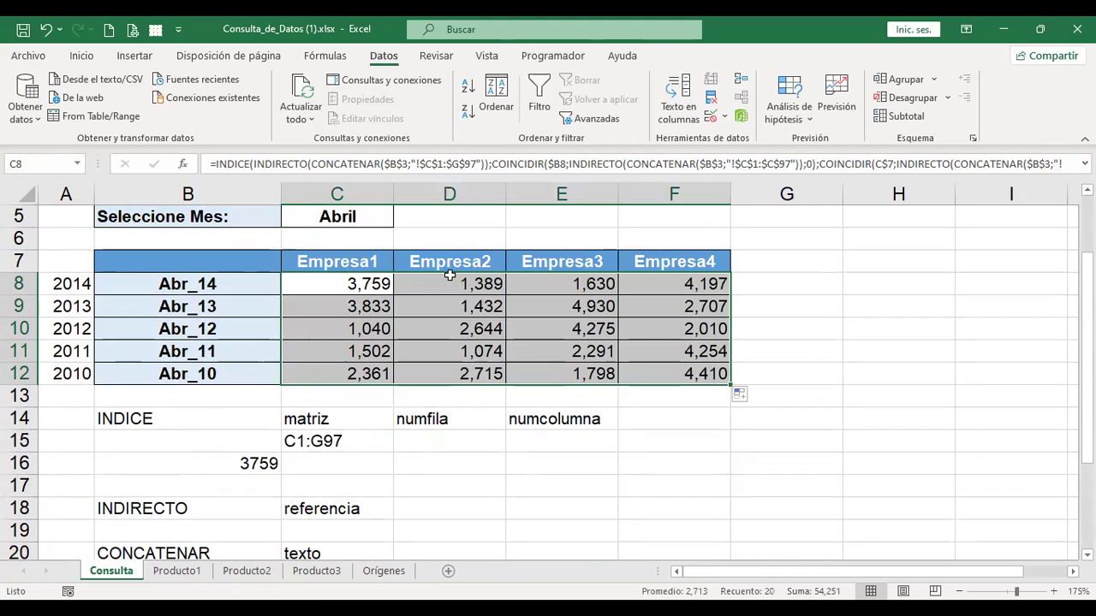
Review the B16 INDICE formula and the INDICE, CONCATENAR and COINCIDIR notes and test cells below the table.
{"action": "scroll", "coordinate": [411, 284], "scroll_direction": "up", "scroll_amount": 1}
{"action": "scroll", "coordinate": [408, 284], "scroll_direction": "down", "scroll_amount": 1}
{"action": "scroll", "coordinate": [408, 283], "scroll_direction": "down", "scroll_amount": 1}
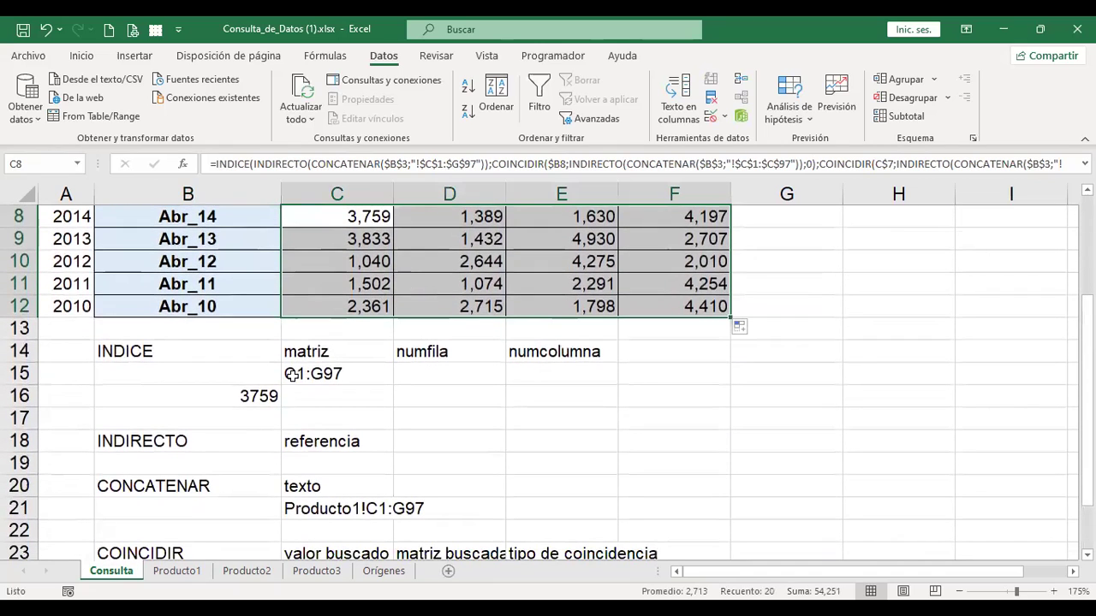
{"action": "left_click", "coordinate": [243, 395]}
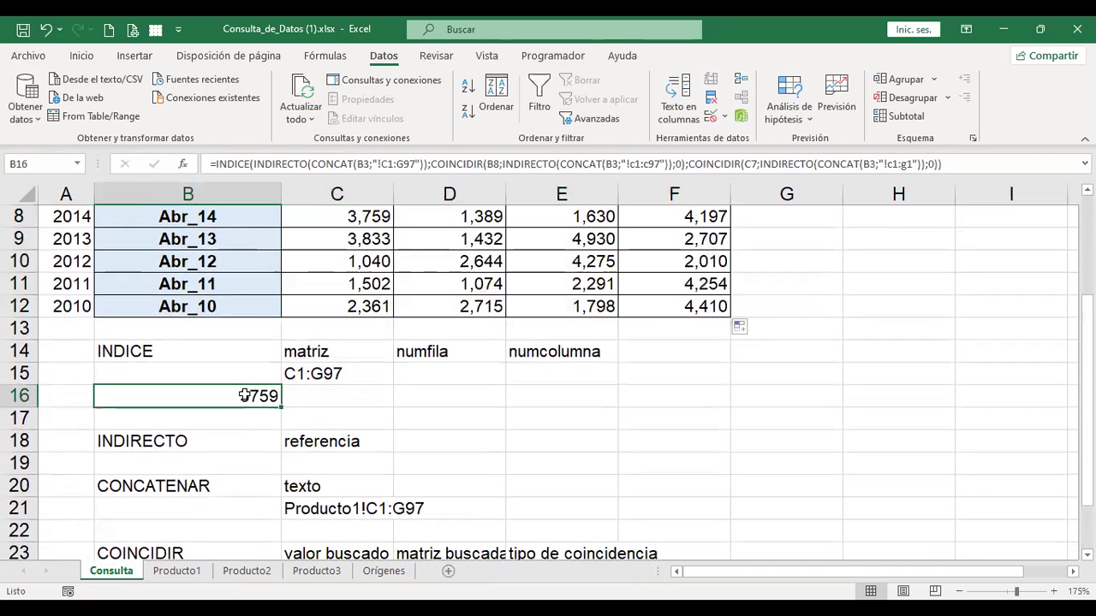
{"action": "left_click", "coordinate": [167, 349]}
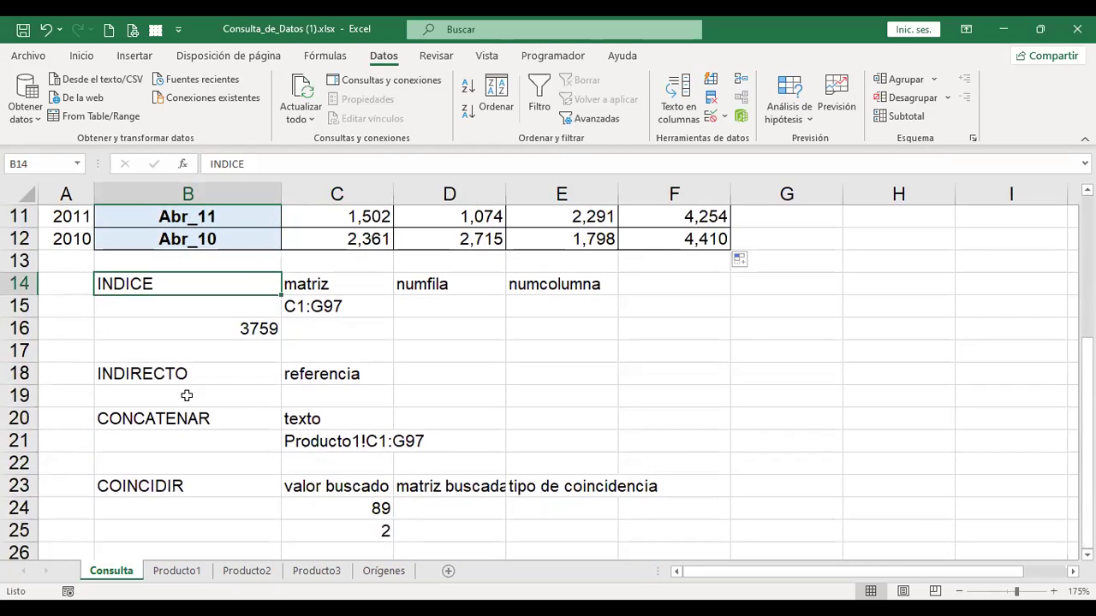
{"action": "left_click", "coordinate": [341, 418]}
{"action": "scroll", "coordinate": [265, 404], "scroll_direction": "down", "scroll_amount": 1}
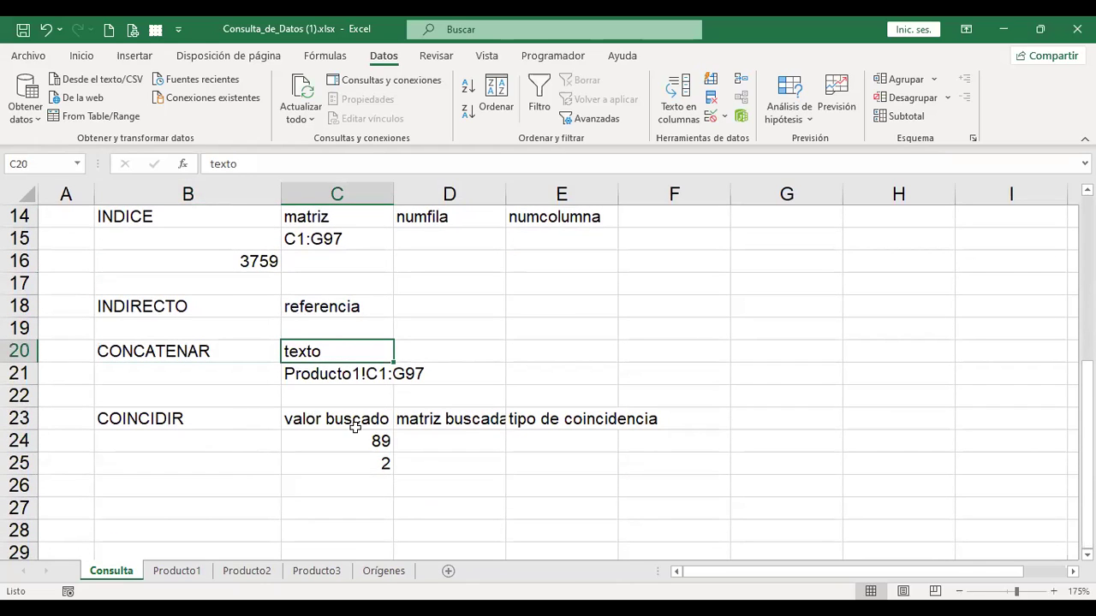
{"action": "left_click", "coordinate": [365, 442]}
{"action": "left_click", "coordinate": [368, 459]}
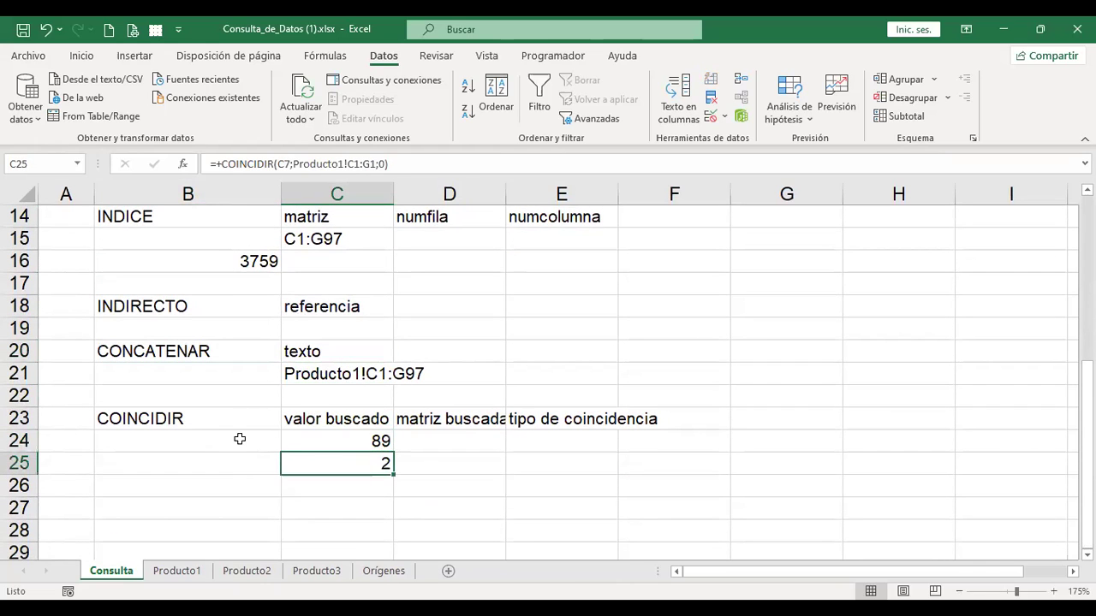
{"action": "left_click", "coordinate": [239, 438]}
Choose Producto2 as the product in B3 of the Consulta sheet.
{"action": "scroll", "coordinate": [245, 431], "scroll_direction": "up", "scroll_amount": 4}
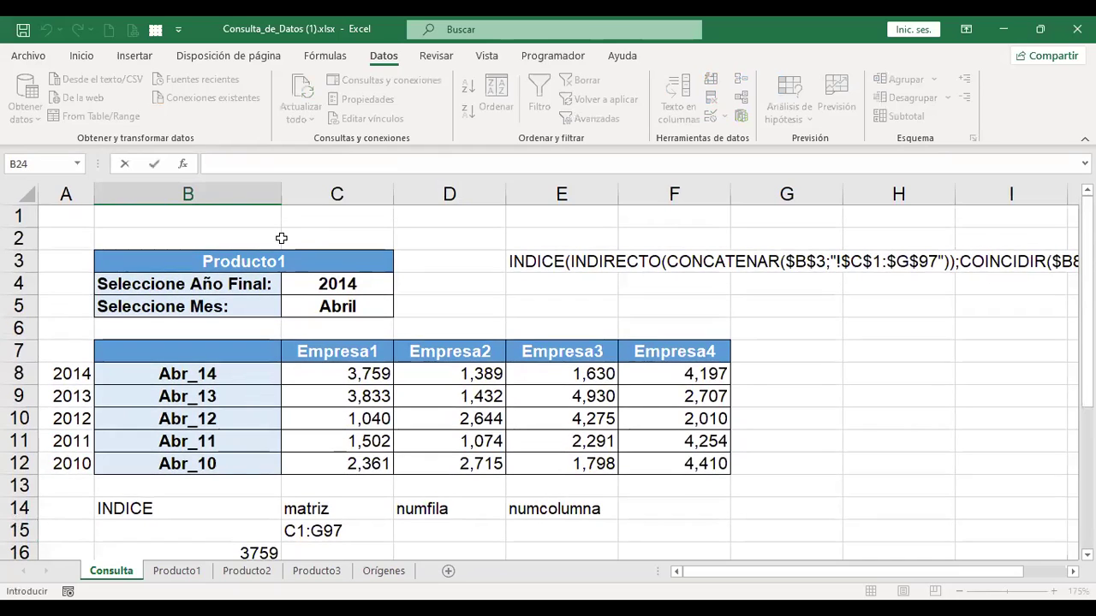
{"action": "left_click", "coordinate": [284, 258]}
{"action": "left_click", "coordinate": [402, 265]}
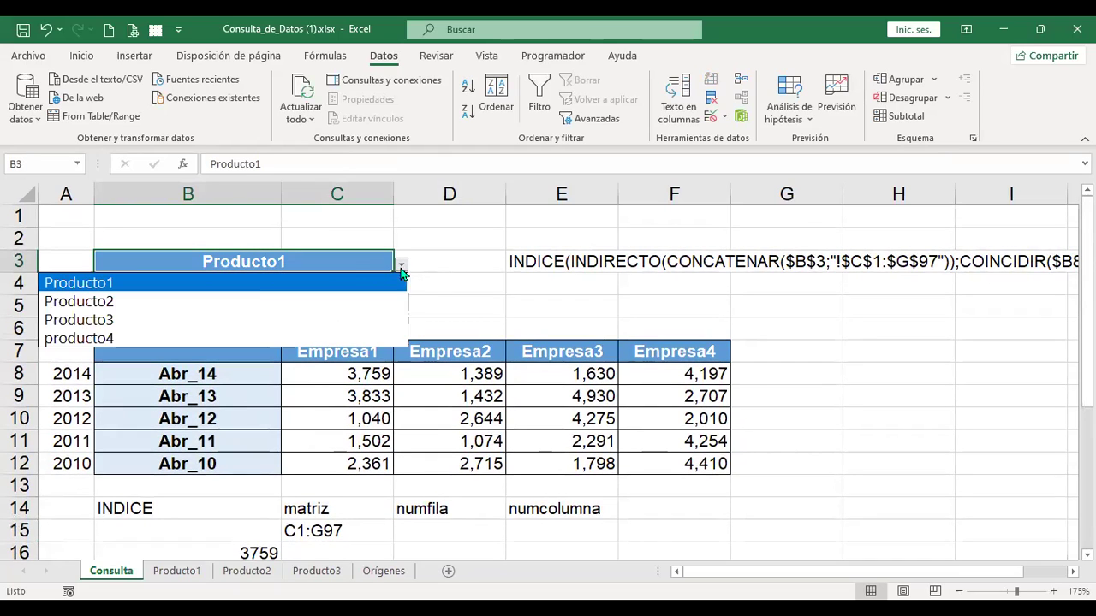
{"action": "left_click", "coordinate": [235, 301]}
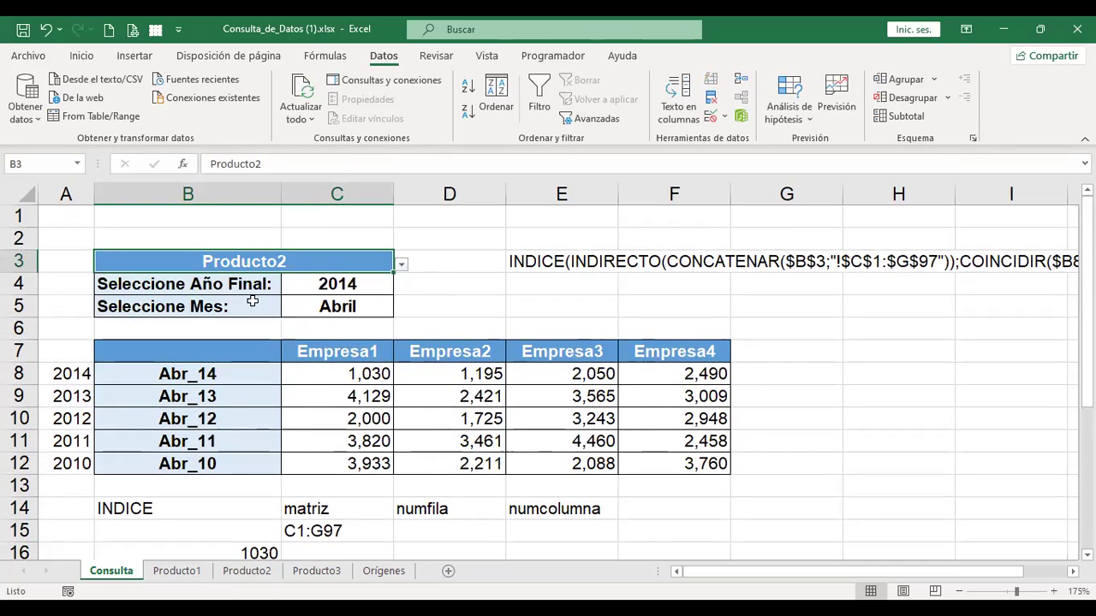
Set the query's final year in C4 to 2013 and its month in C5 to Marzo.
{"action": "left_click", "coordinate": [357, 286]}
{"action": "left_click", "coordinate": [402, 289]}
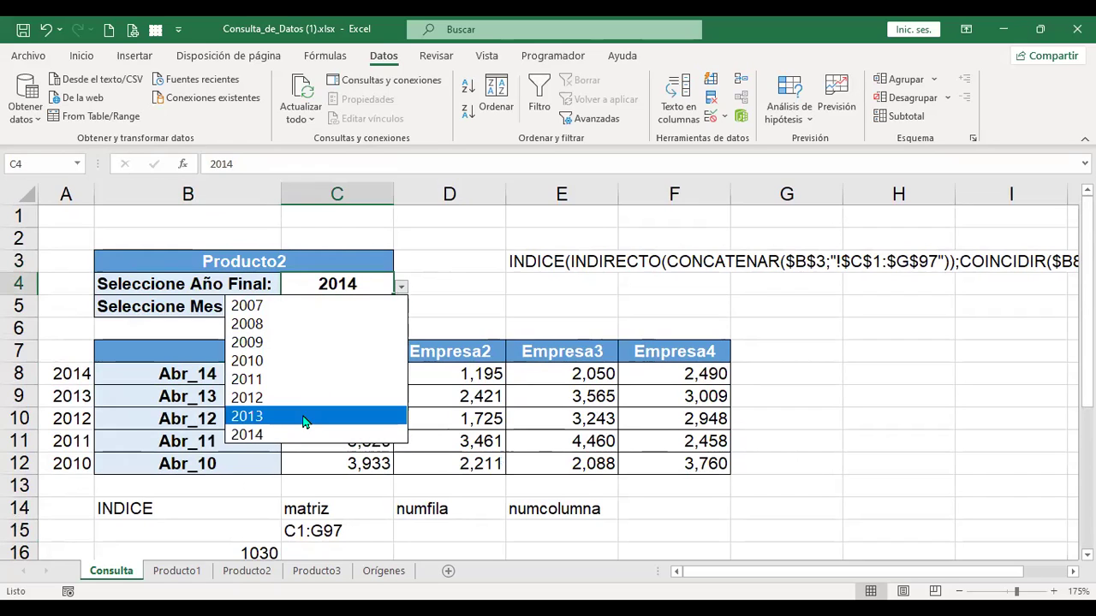
{"action": "left_click", "coordinate": [304, 418]}
{"action": "left_click", "coordinate": [362, 308]}
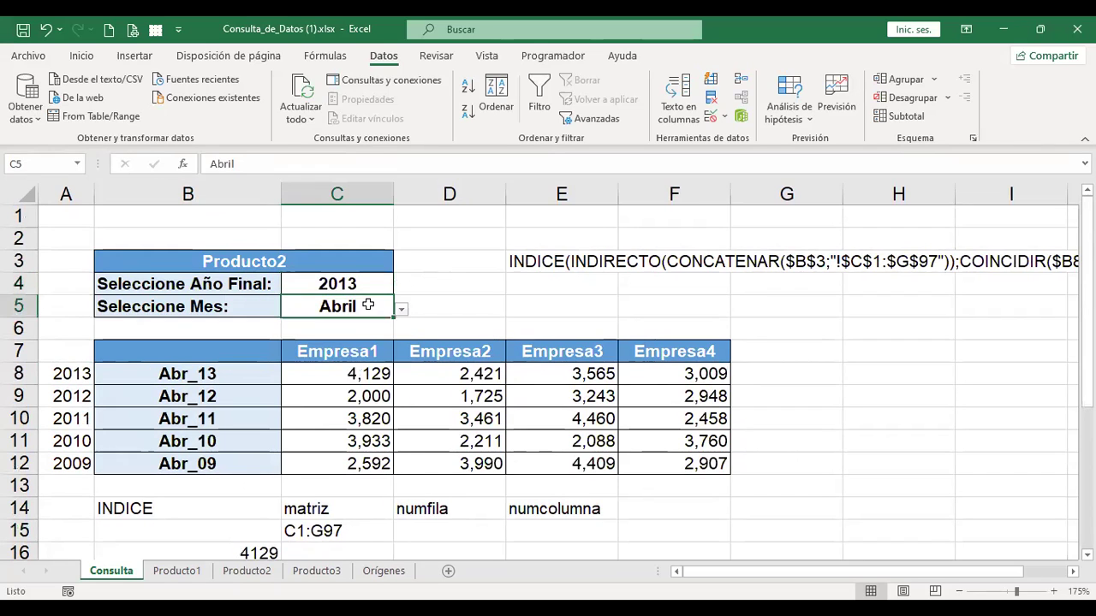
{"action": "left_click", "coordinate": [399, 310]}
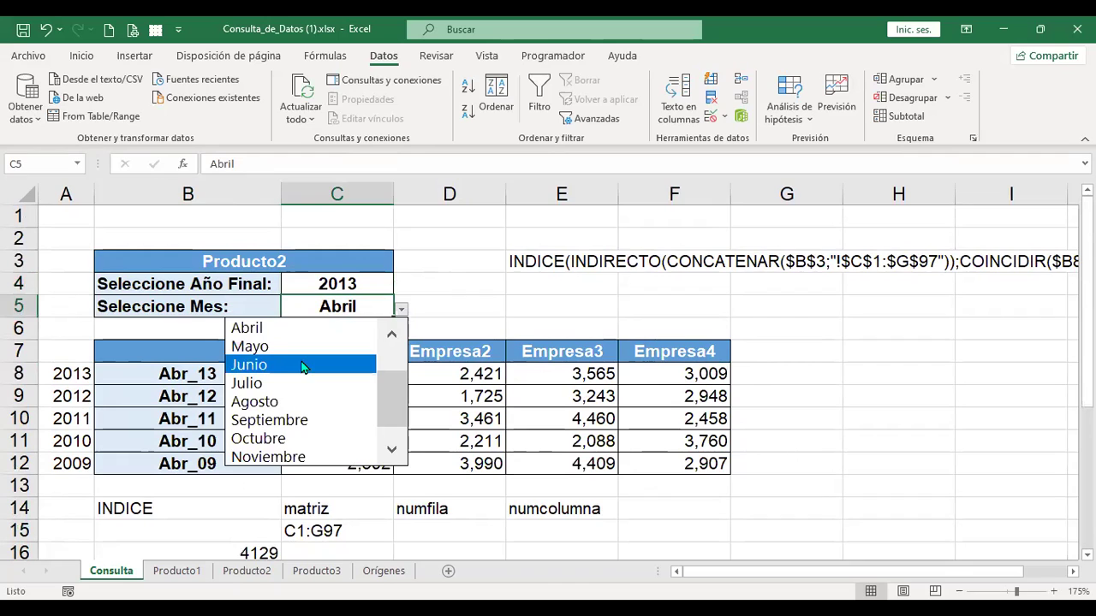
{"action": "scroll", "coordinate": [395, 378], "scroll_direction": "up", "scroll_amount": 1}
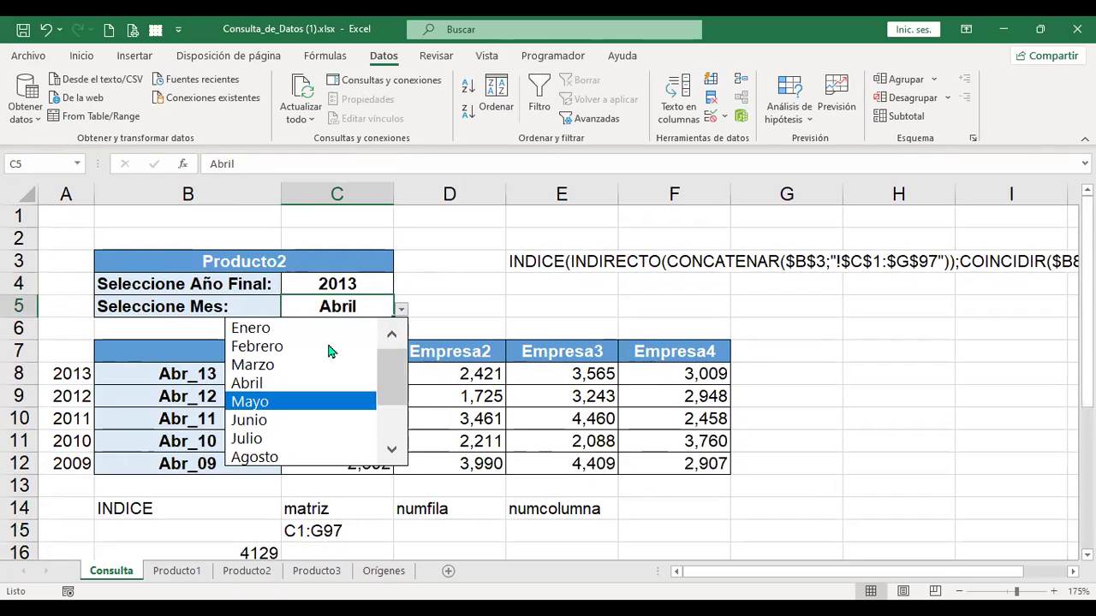
{"action": "left_click", "coordinate": [293, 367]}
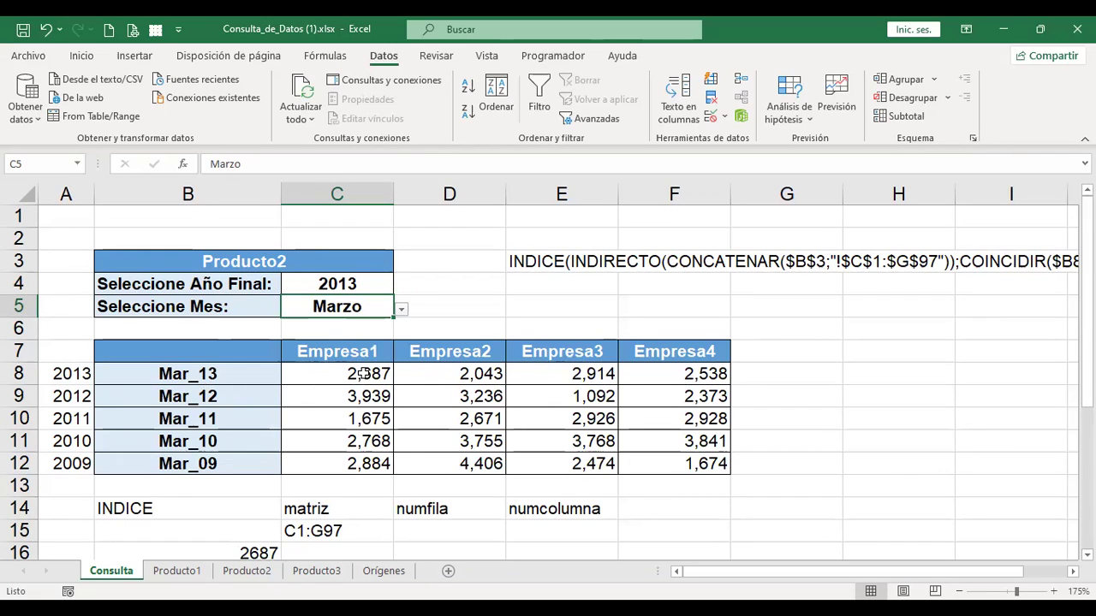
Compare the INDICE, CONCATENAR and COINCIDIR test cells below the table with the Mar_13 values for Empresa1.
{"action": "scroll", "coordinate": [364, 387], "scroll_direction": "down", "scroll_amount": 2}
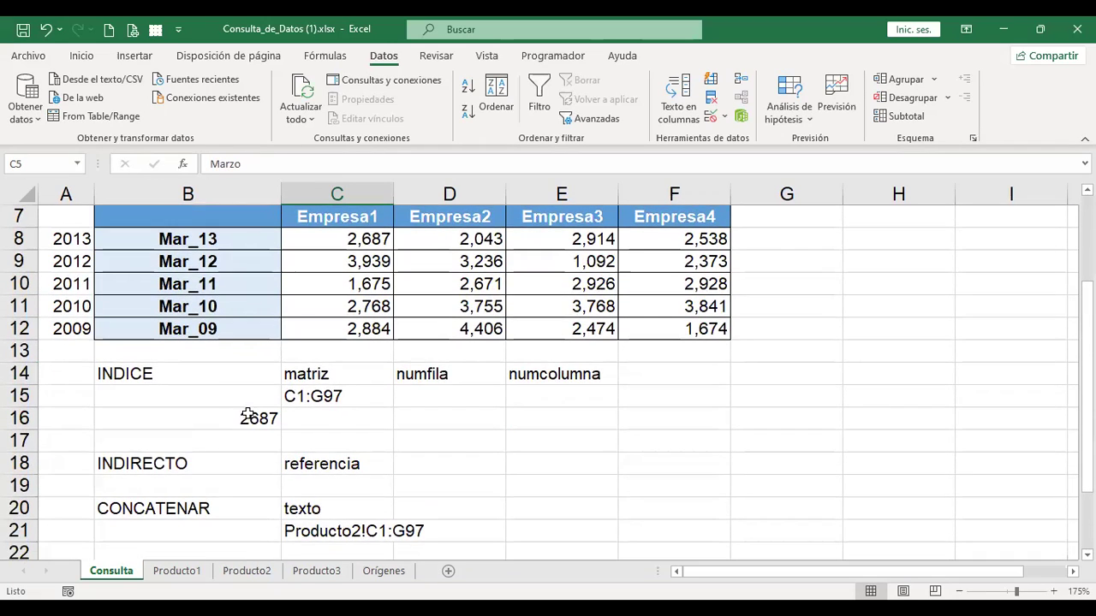
{"action": "scroll", "coordinate": [342, 420], "scroll_direction": "down", "scroll_amount": 3}
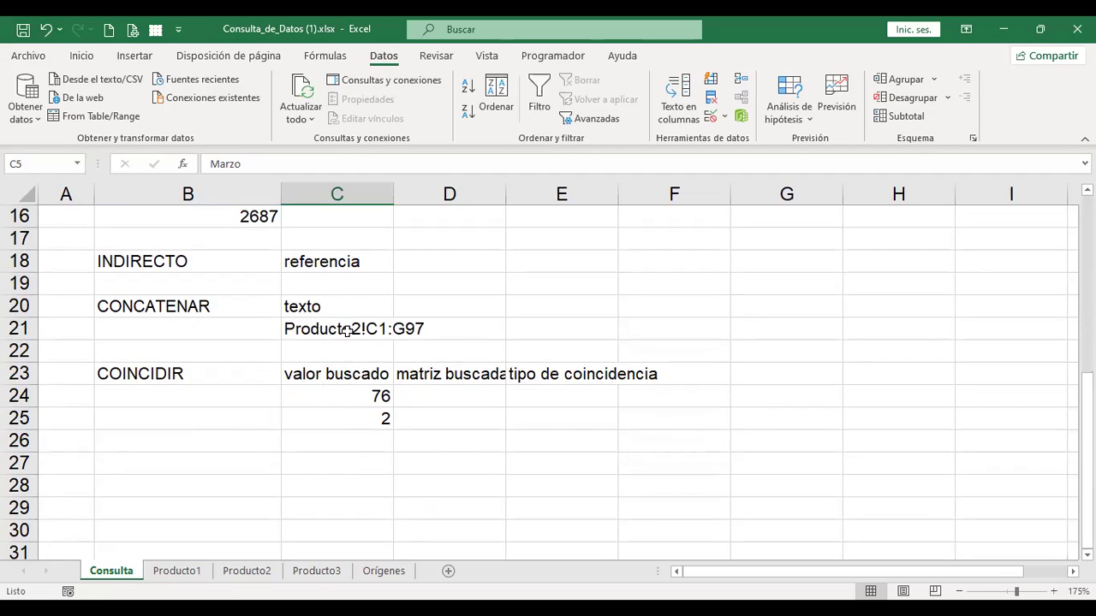
{"action": "scroll", "coordinate": [343, 327], "scroll_direction": "up", "scroll_amount": 5}
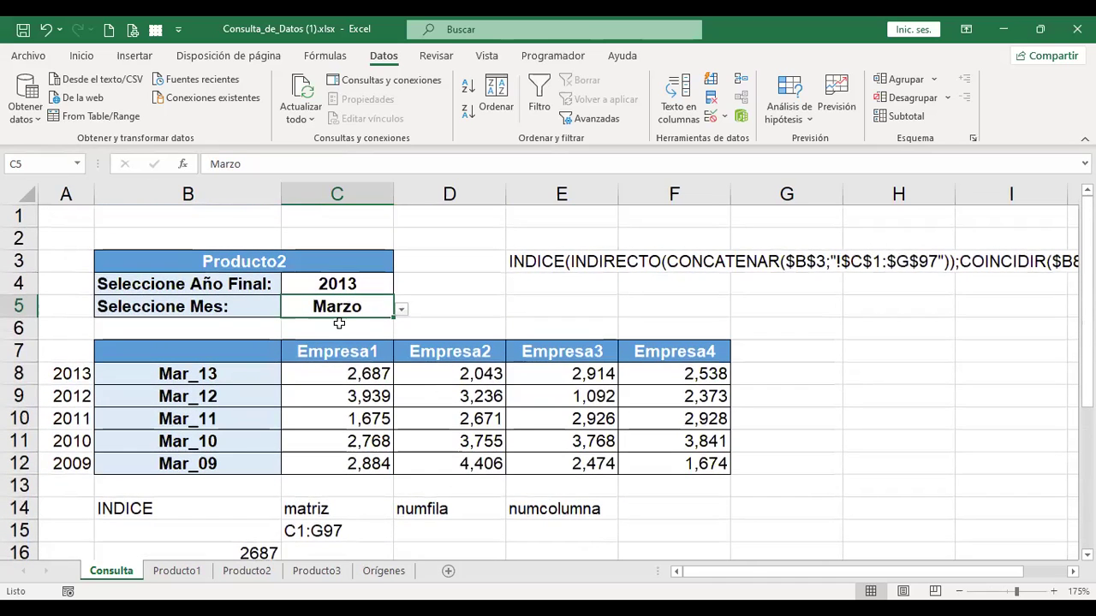
{"action": "scroll", "coordinate": [339, 324], "scroll_direction": "down", "scroll_amount": 4}
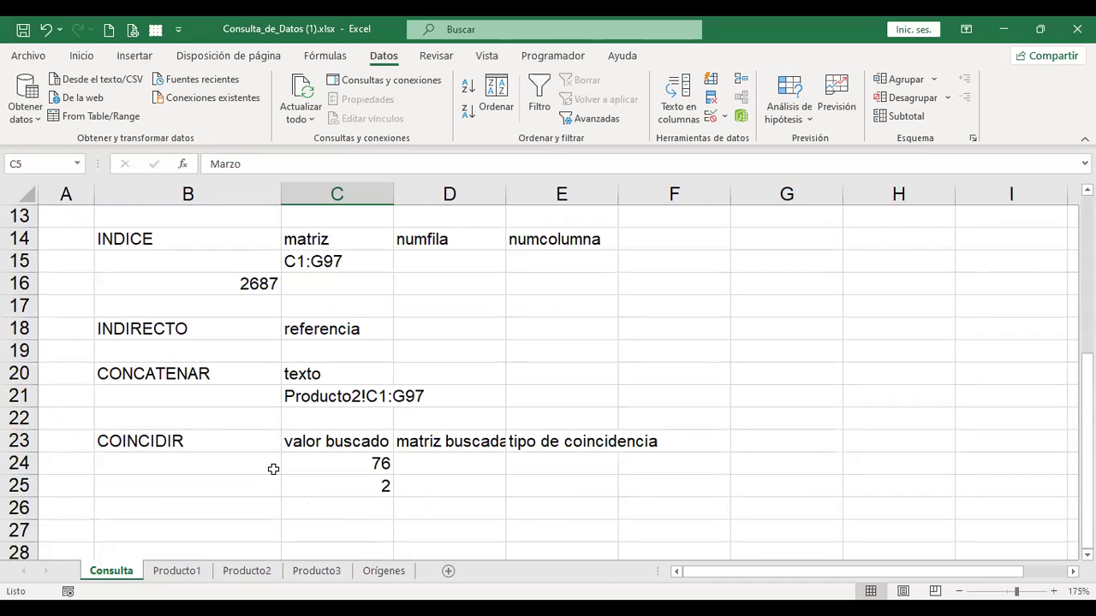
{"action": "scroll", "coordinate": [247, 418], "scroll_direction": "up", "scroll_amount": 4}
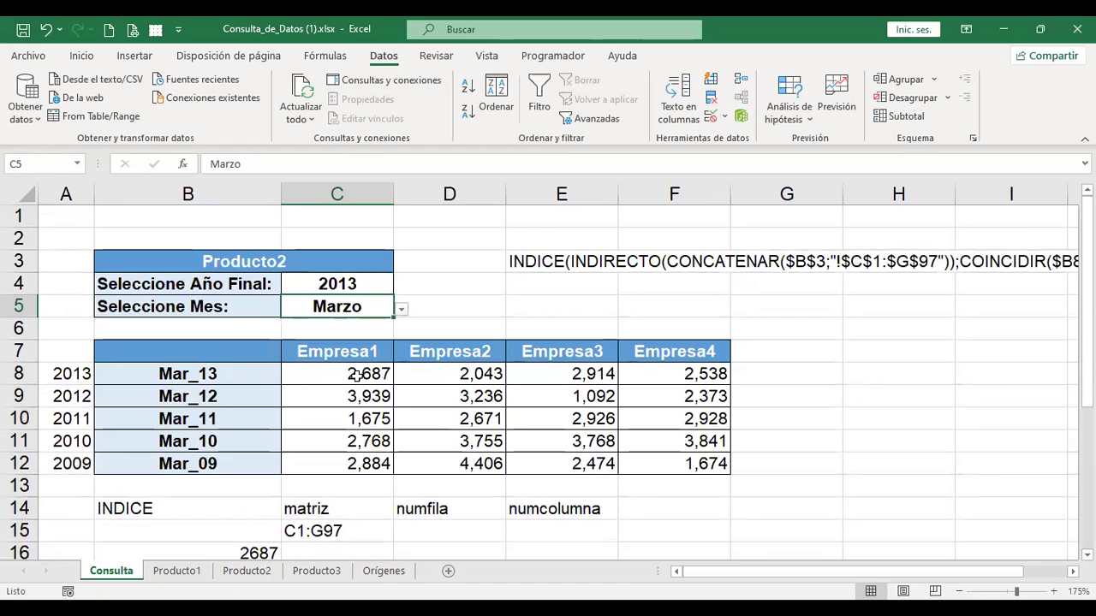
Find and select the Mar_13 row on the Producto2 sheet to check it against the query and COINCIDIR results.
{"action": "left_click", "coordinate": [253, 571]}
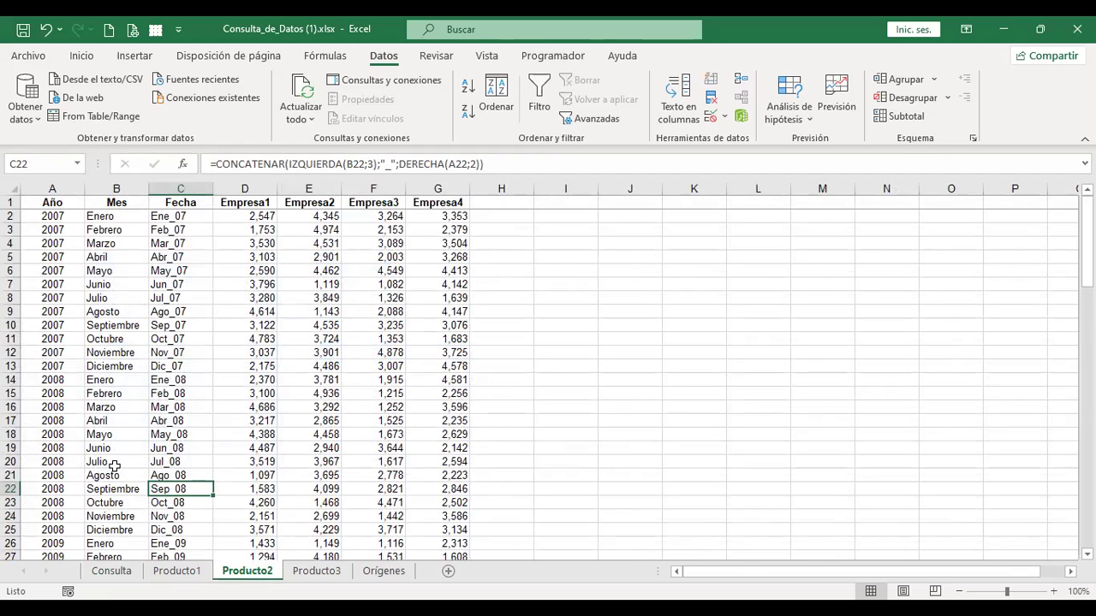
{"action": "scroll", "coordinate": [113, 465], "scroll_direction": "down", "scroll_amount": 20}
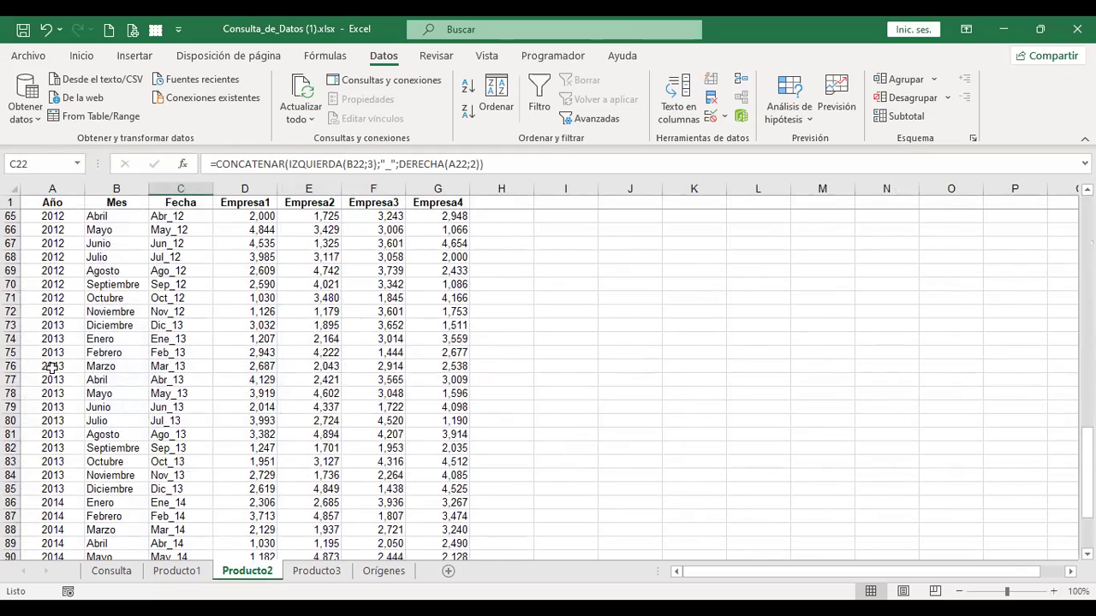
{"action": "left_click", "coordinate": [11, 366]}
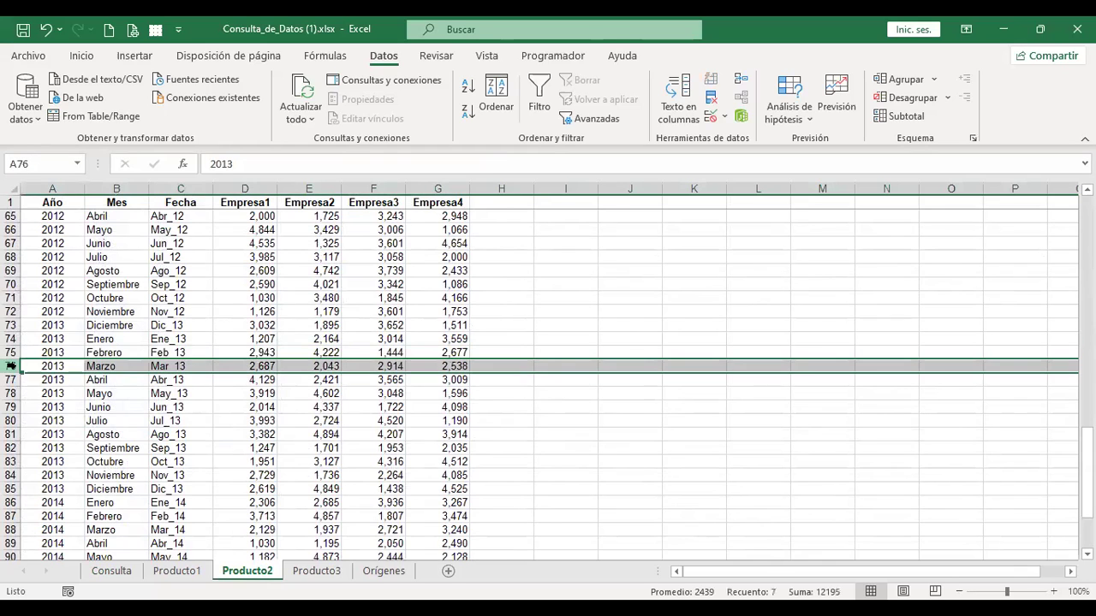
{"action": "left_click", "coordinate": [177, 570]}
{"action": "scroll", "coordinate": [274, 422], "scroll_direction": "down", "scroll_amount": 1}
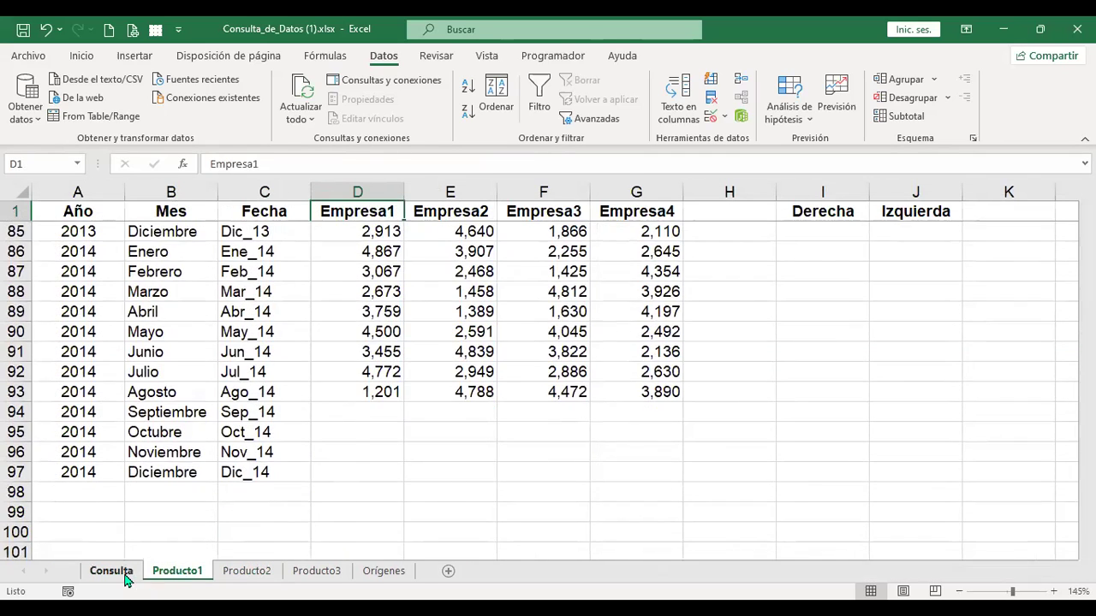
{"action": "left_click", "coordinate": [112, 571]}
{"action": "scroll", "coordinate": [345, 456], "scroll_direction": "down", "scroll_amount": 5}
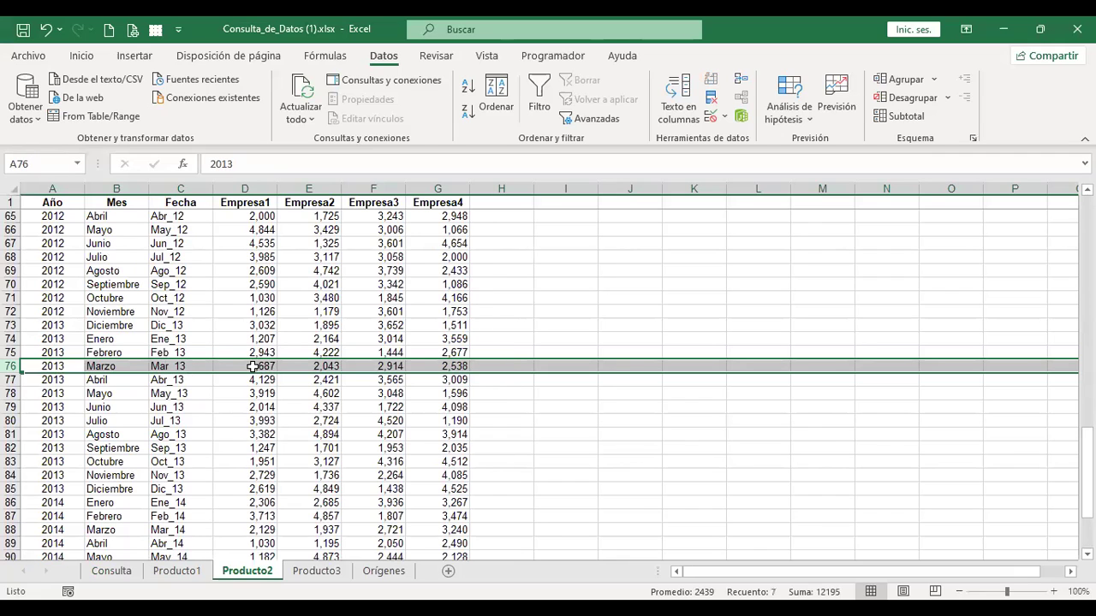
Return to the Consulta sheet and inspect the B16 INDICE formula alongside the query table.
{"action": "left_click", "coordinate": [125, 572]}
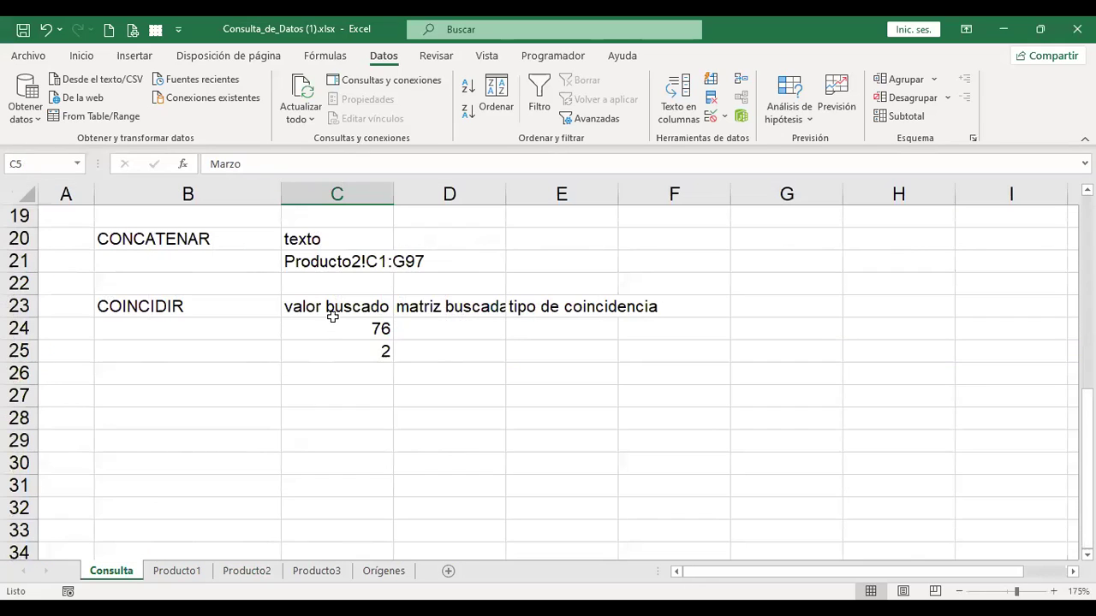
{"action": "scroll", "coordinate": [333, 316], "scroll_direction": "up", "scroll_amount": 5}
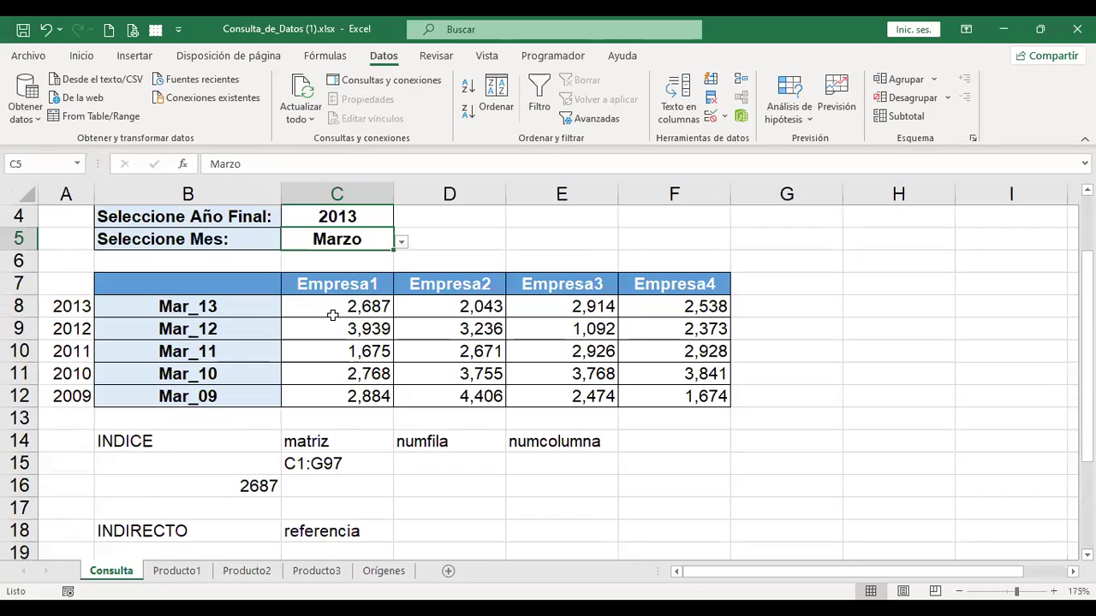
{"action": "left_click", "coordinate": [220, 483]}
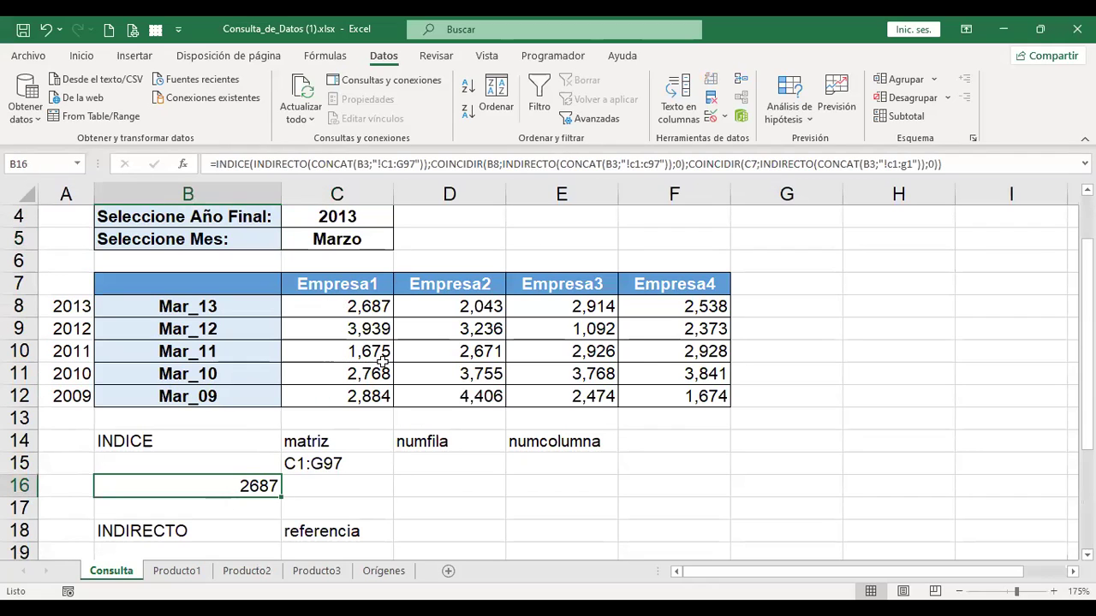
{"action": "scroll", "coordinate": [382, 362], "scroll_direction": "up", "scroll_amount": 1}
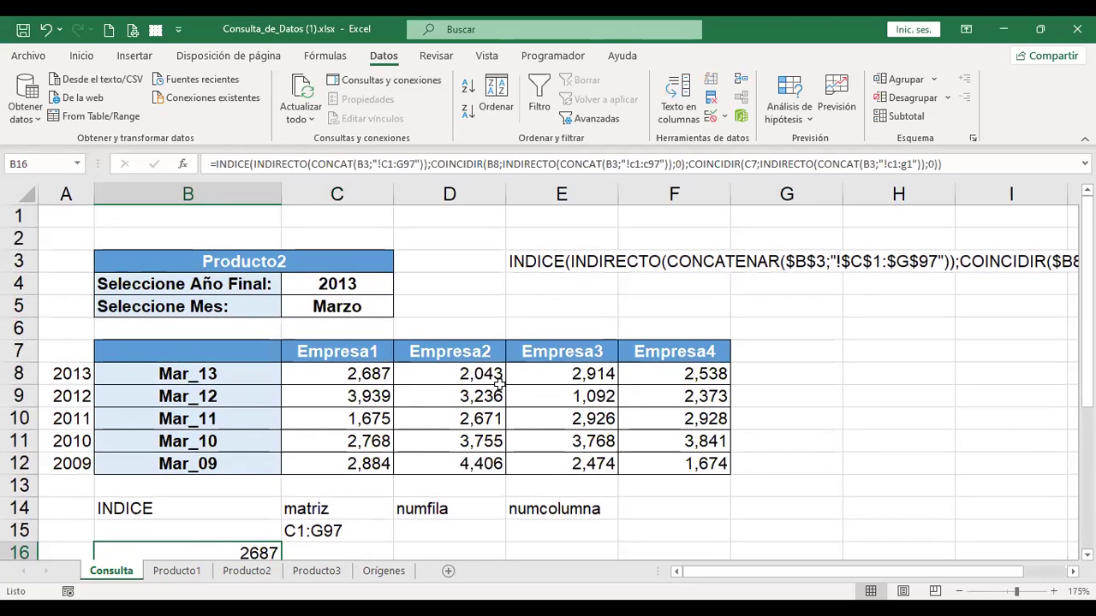